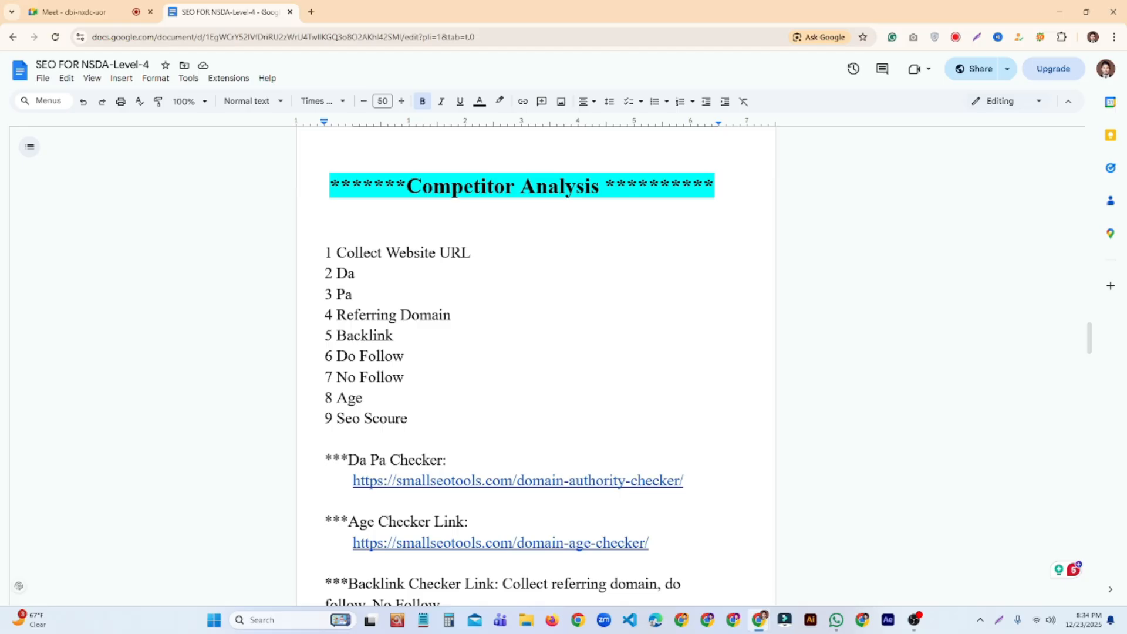
# Open a new browser tab and search Google for "furniture dhaka"
pyautogui.scroll(-2, 535, 364)
pyautogui.scroll(4, 535, 364)
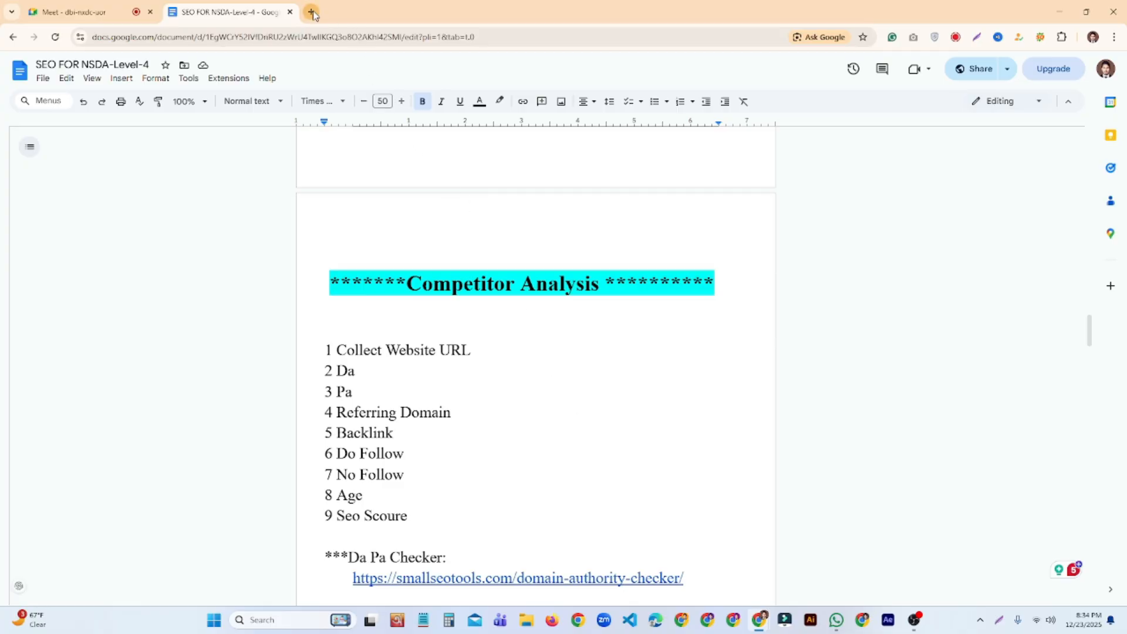
pyautogui.scroll(-2, 509, 276)
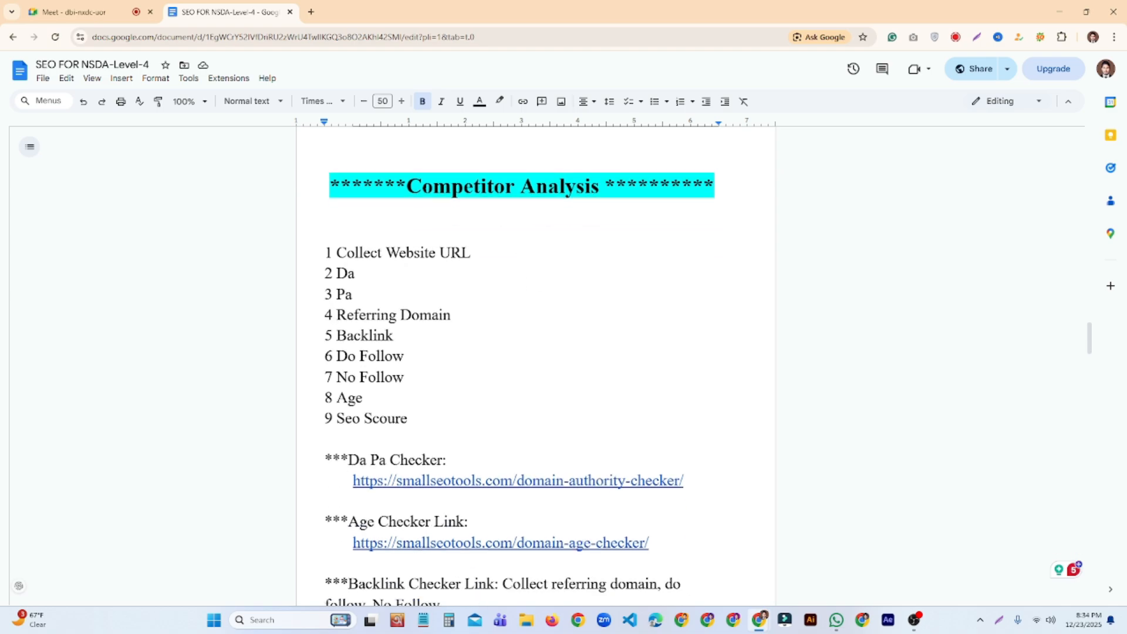
pyautogui.click(310, 10)
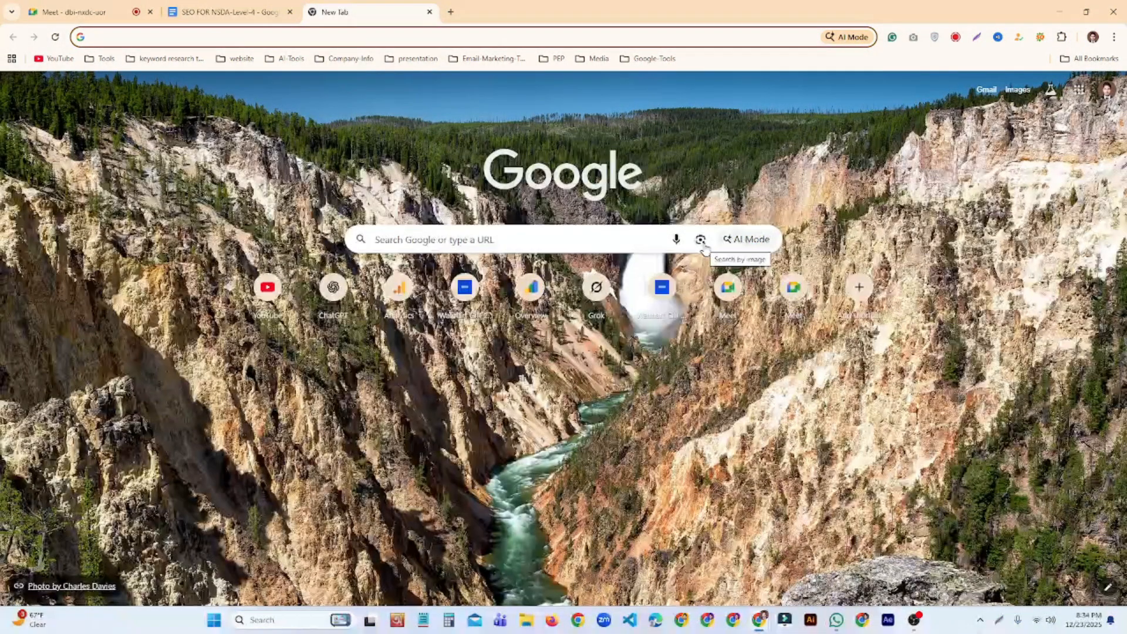
pyautogui.write('fun')
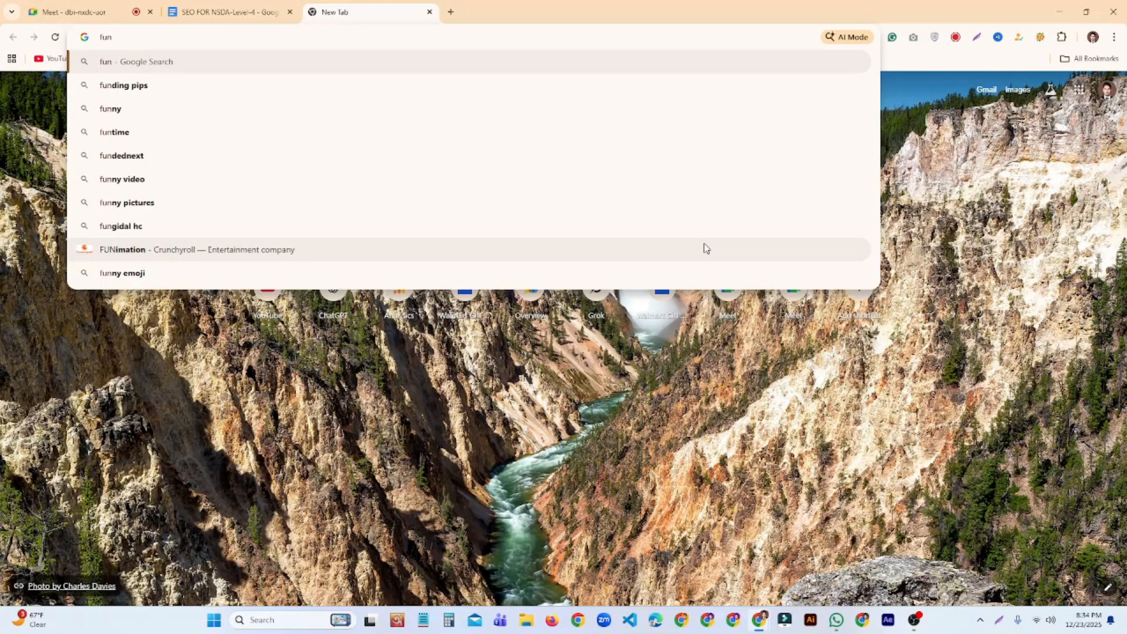
pyautogui.write('t')
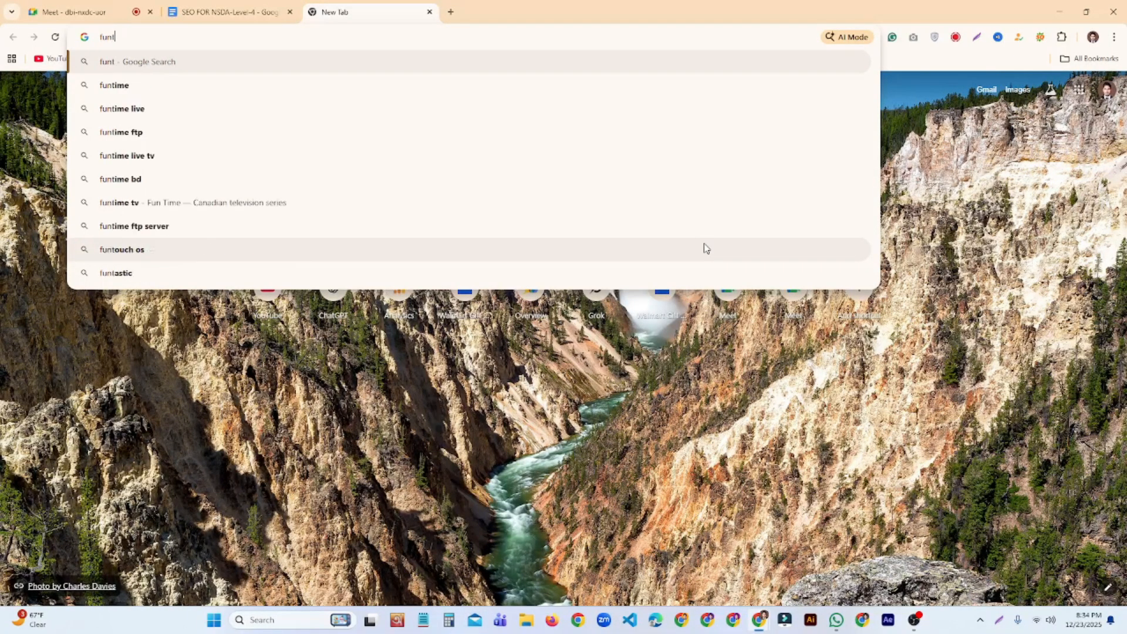
pyautogui.press('BackSpace')
pyautogui.write('iture')
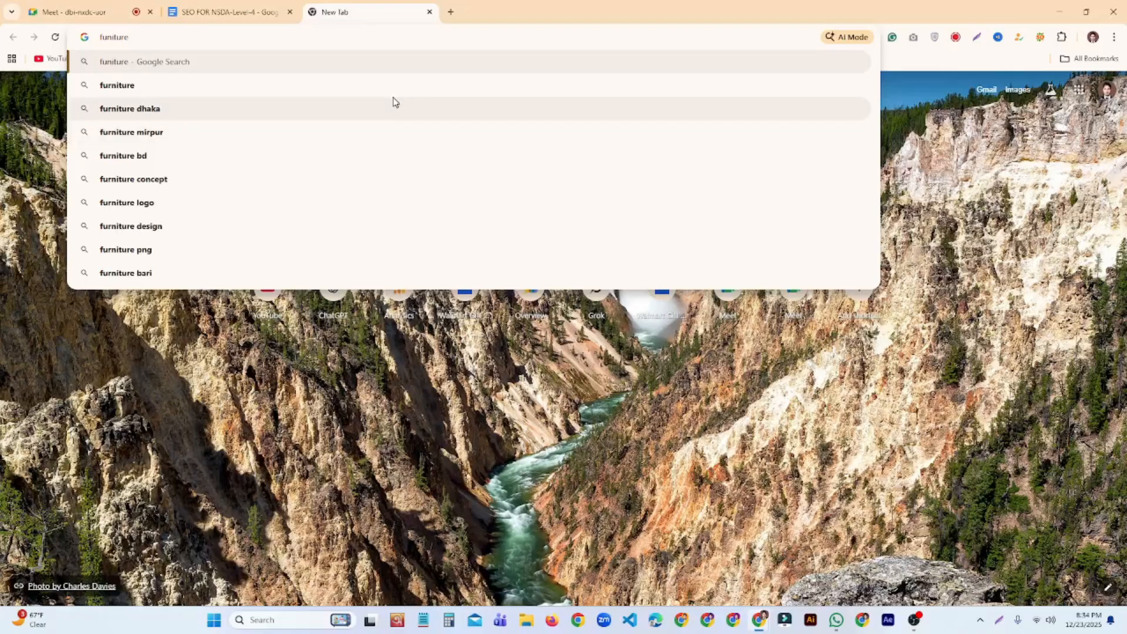
pyautogui.click(191, 112)
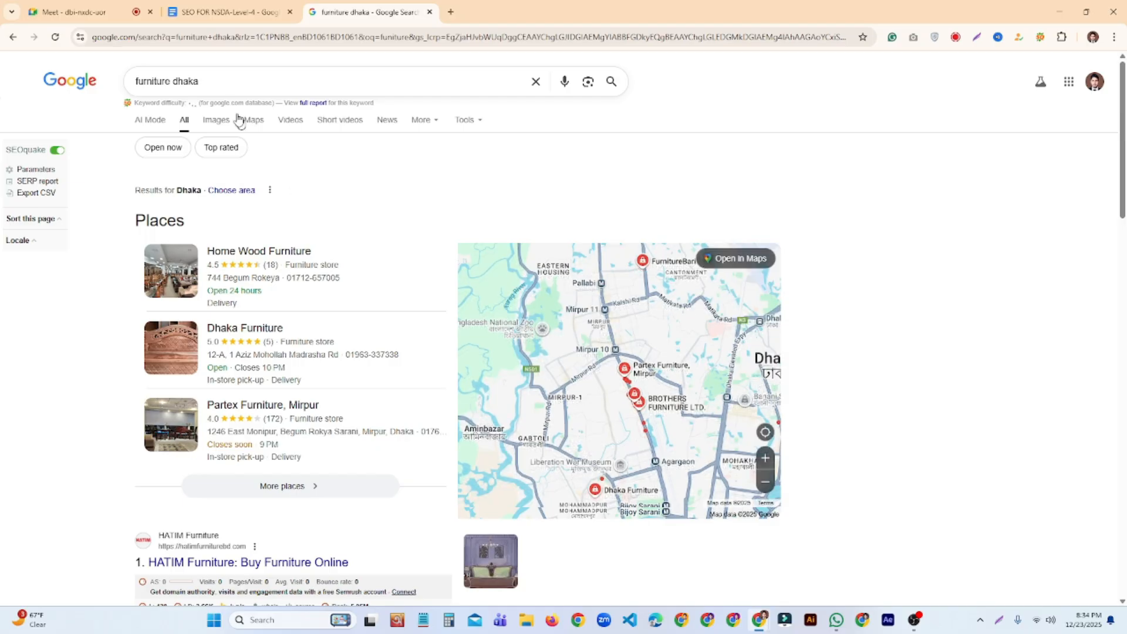
# Examine the ranked furniture websites in the "furniture dhaka" results, from HATIM Furniture down to Bohu Bangladesh
pyautogui.click(199, 81)
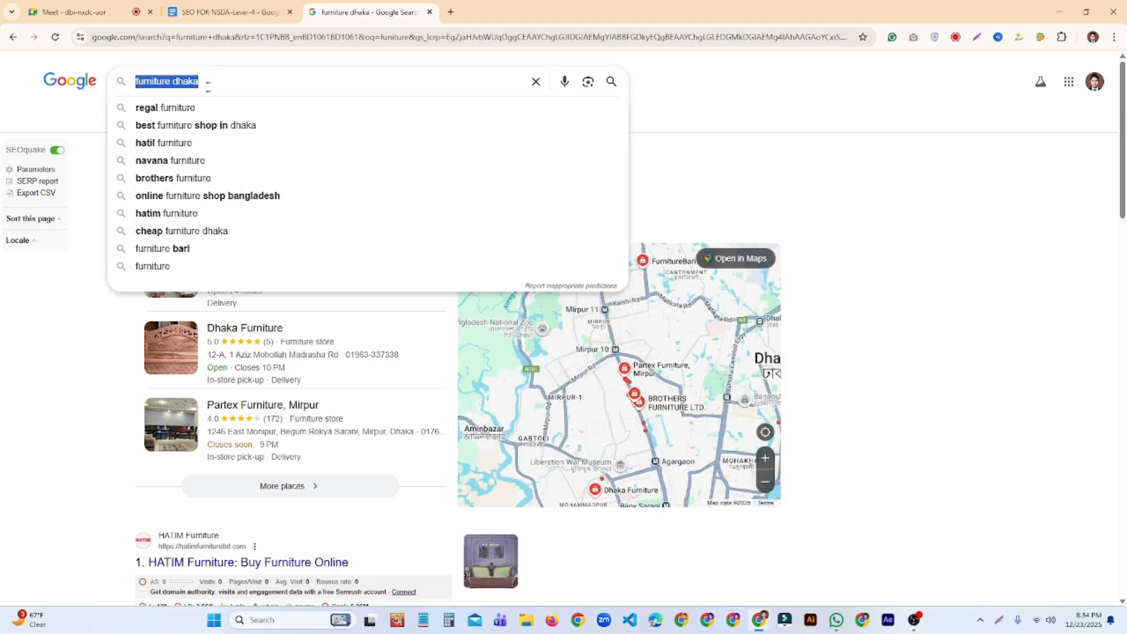
pyautogui.click(93, 121)
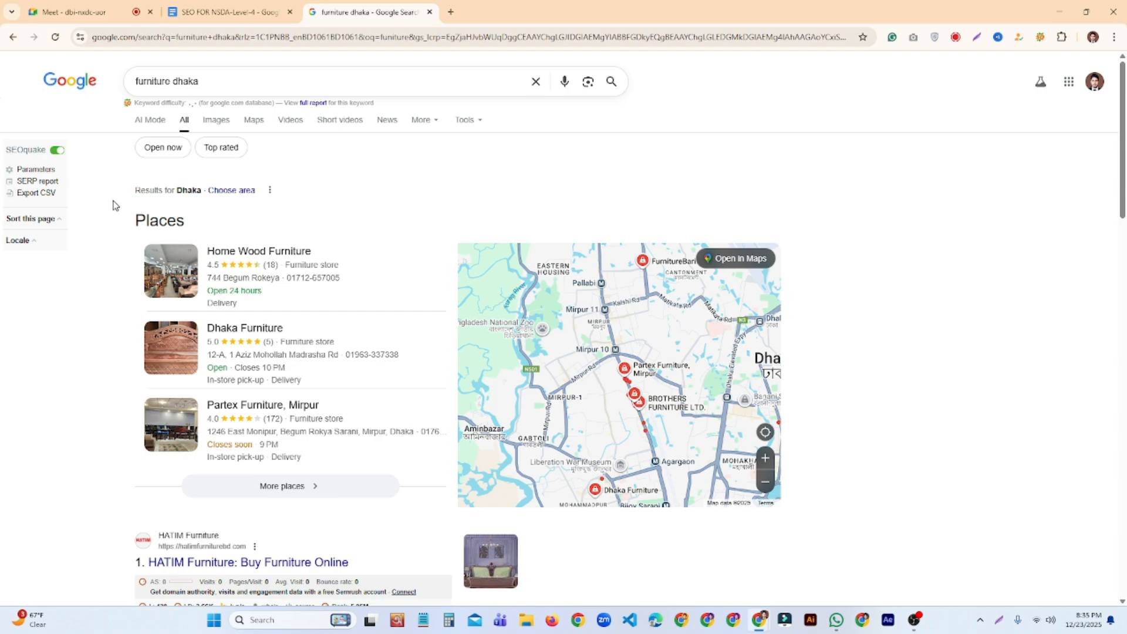
pyautogui.scroll(-2, 114, 204)
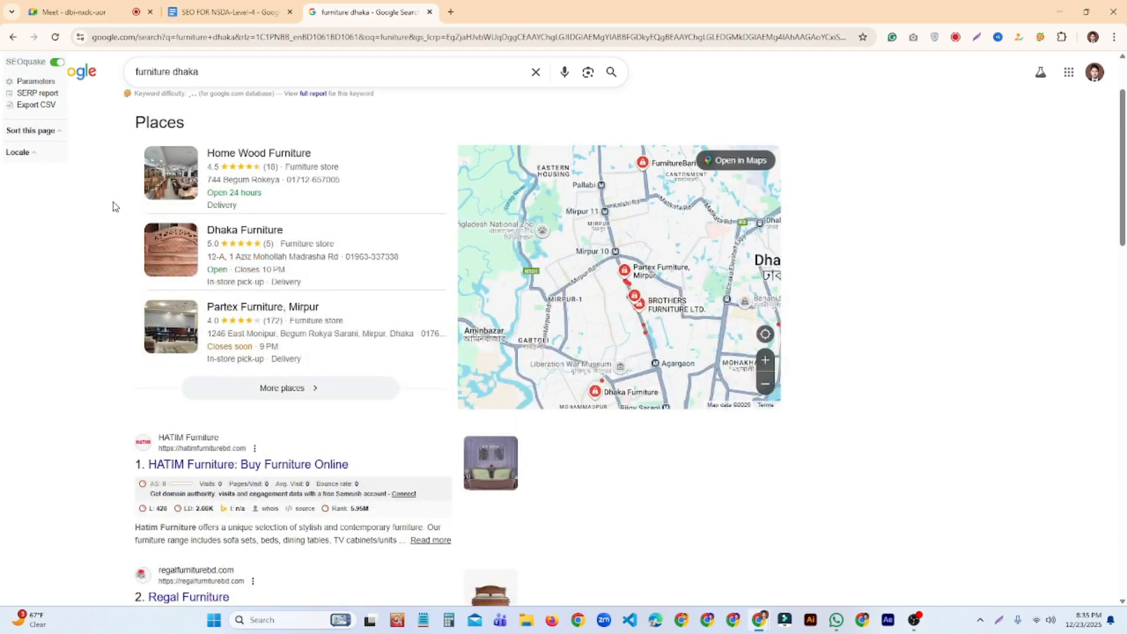
pyautogui.scroll(-4, 113, 205)
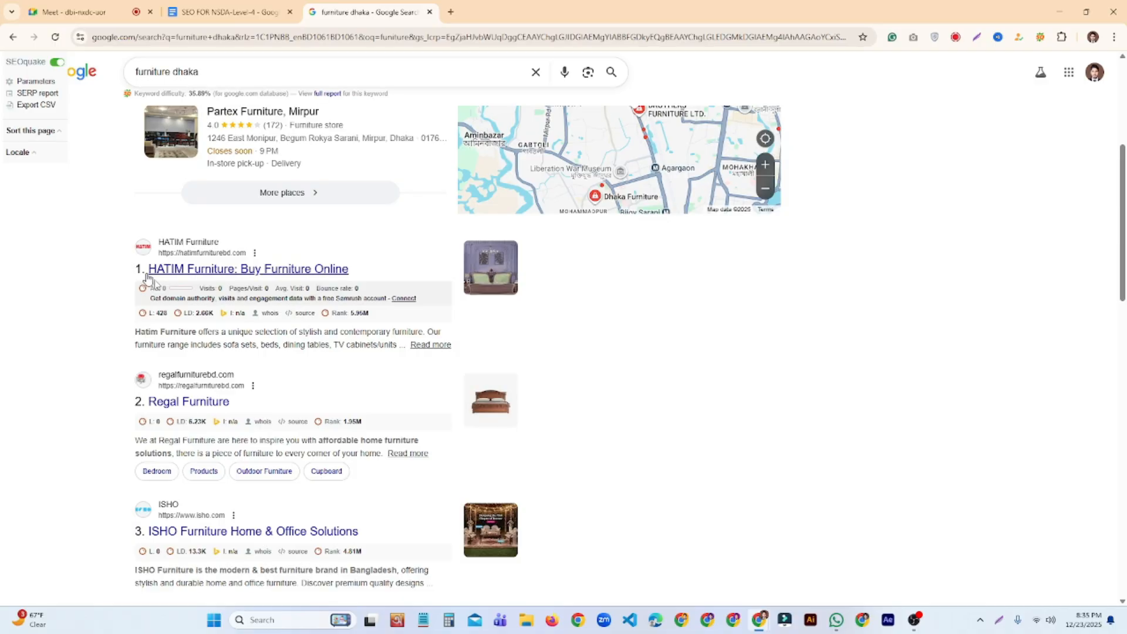
pyautogui.scroll(-2, 185, 295)
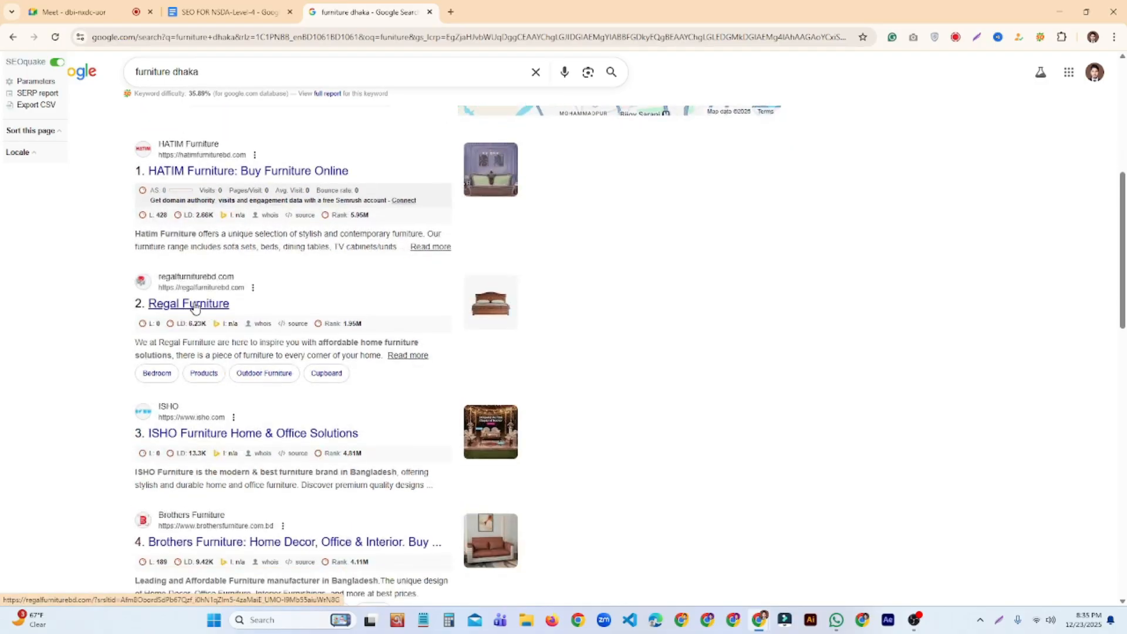
pyautogui.scroll(-2, 195, 306)
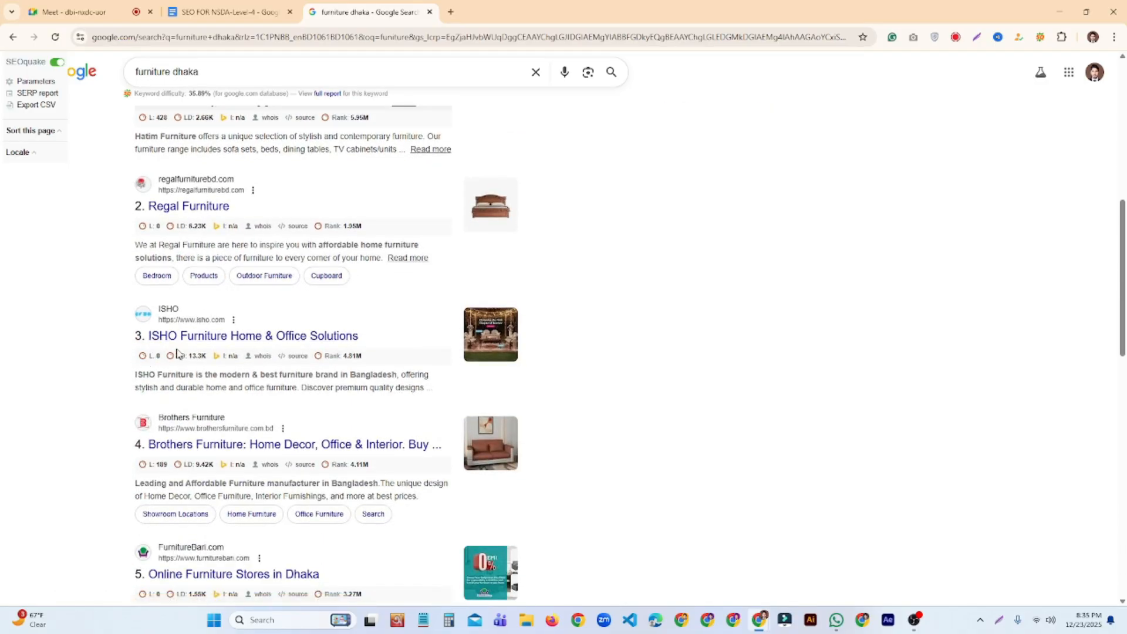
pyautogui.scroll(-2, 176, 355)
pyautogui.scroll(-2, 200, 355)
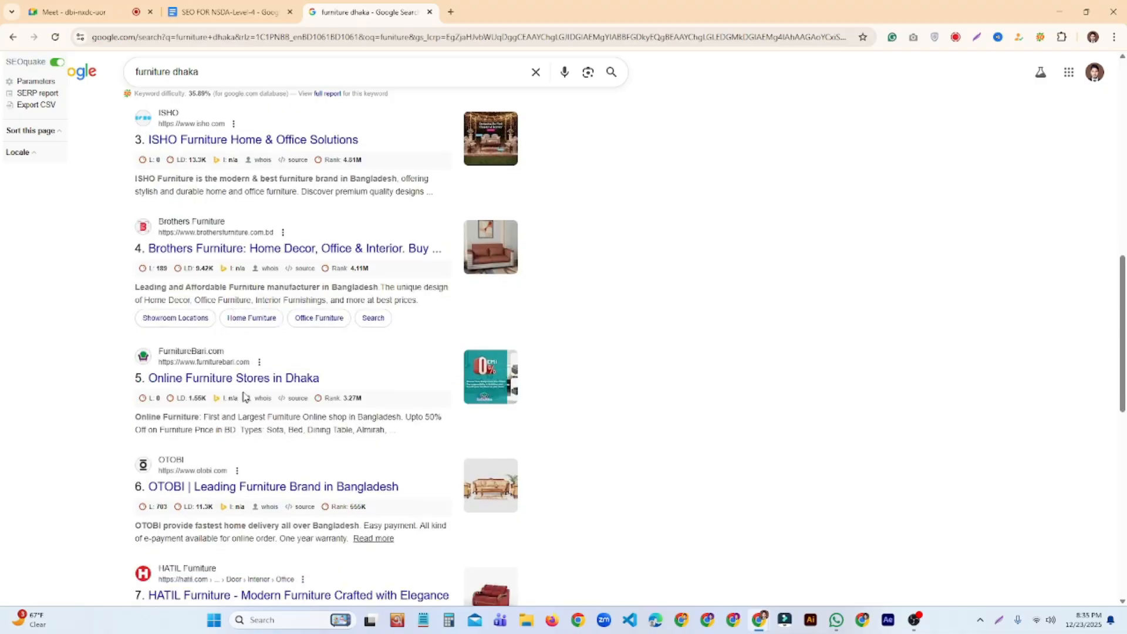
pyautogui.scroll(-4, 282, 392)
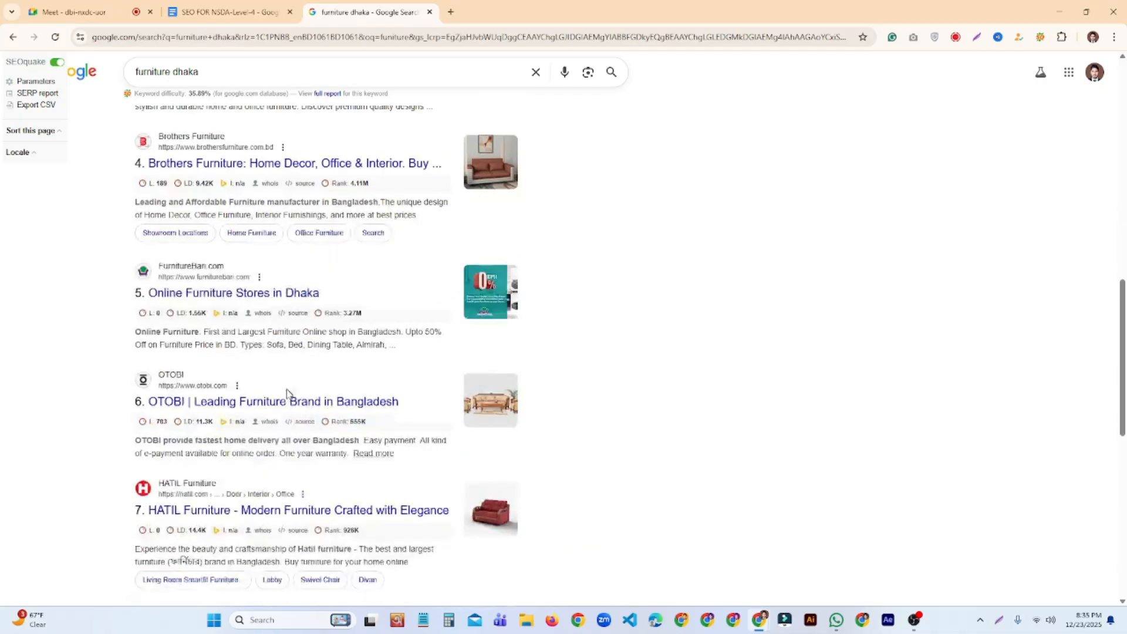
pyautogui.scroll(-3, 230, 411)
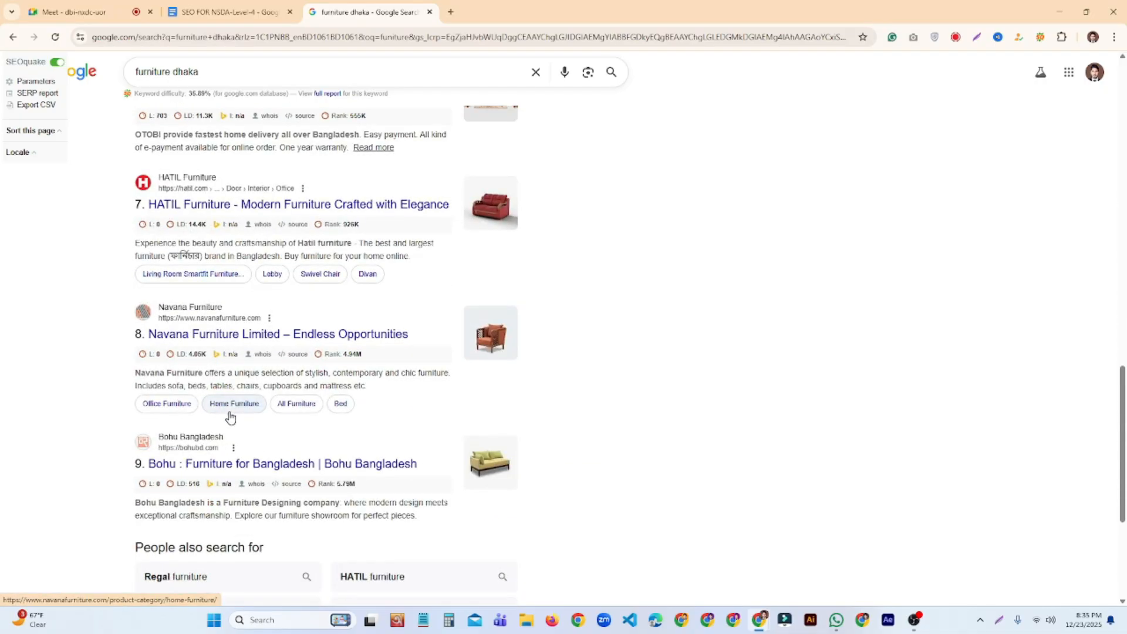
pyautogui.scroll(9, 229, 415)
pyautogui.scroll(8, 229, 411)
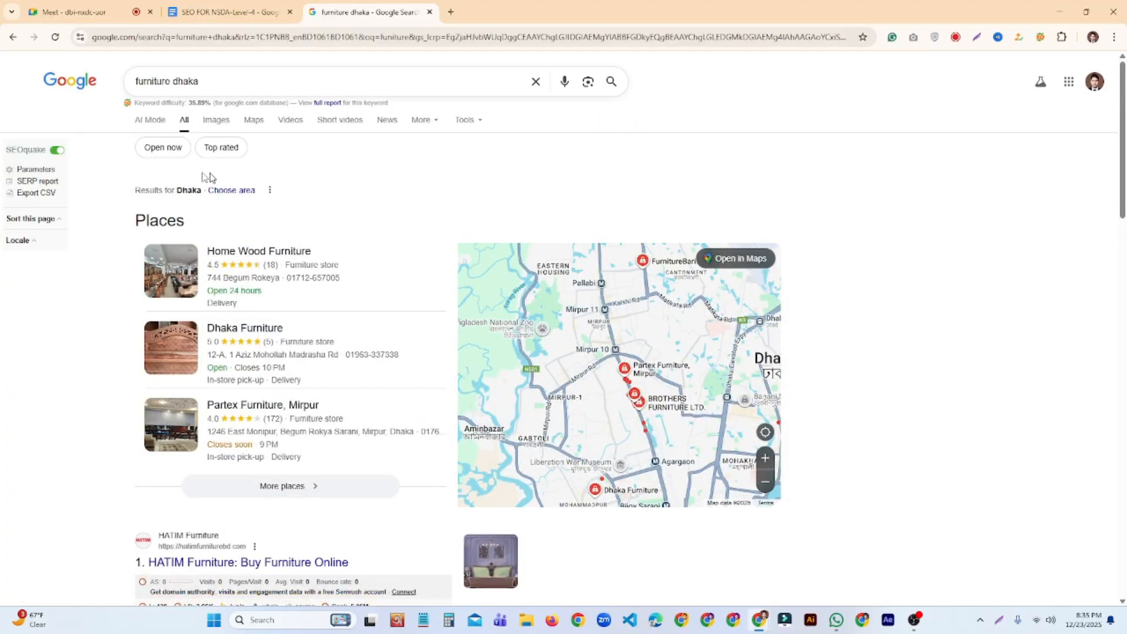
# Check the Meet call, return to the SEO document and select the heading text "Competitor Analysis"
pyautogui.click(104, 11)
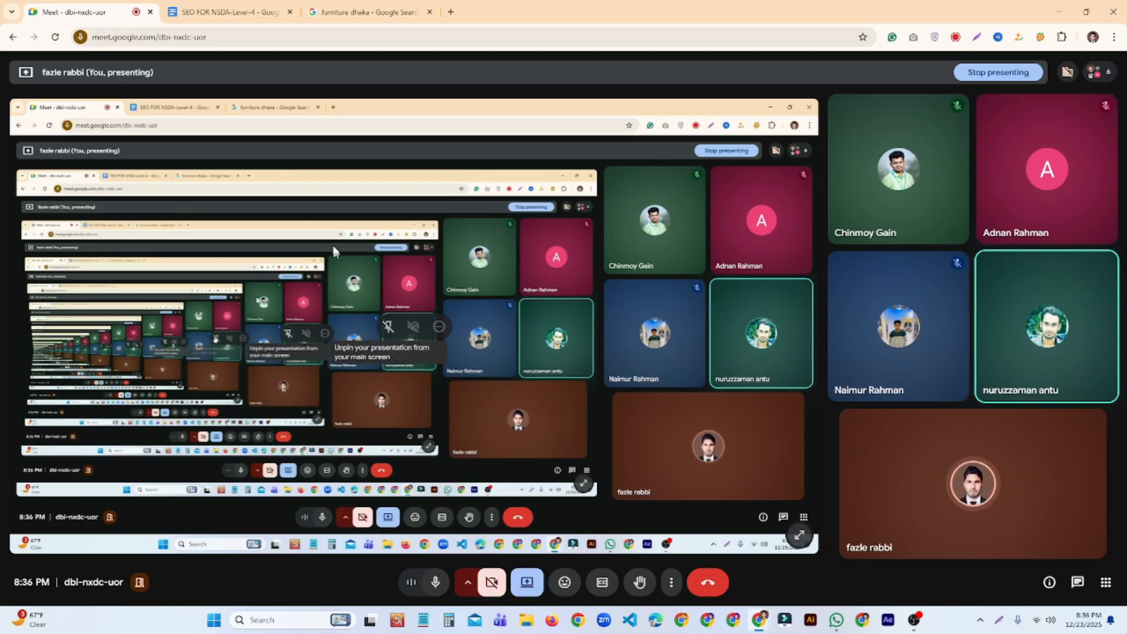
pyautogui.click(218, 14)
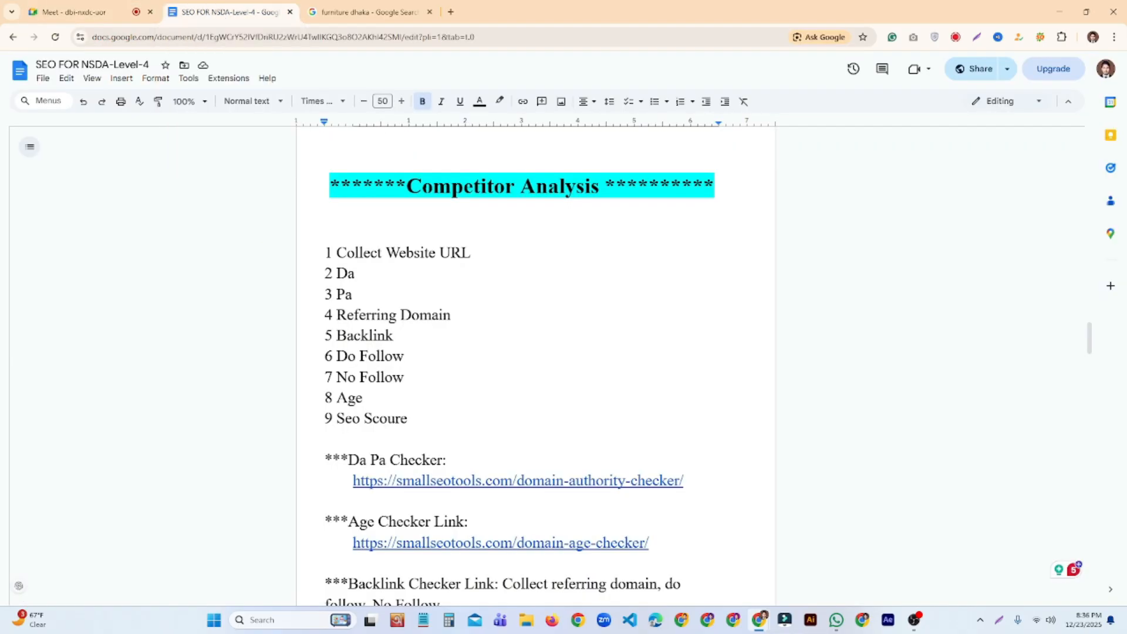
pyautogui.moveTo(407, 186); pyautogui.dragTo(599, 187)
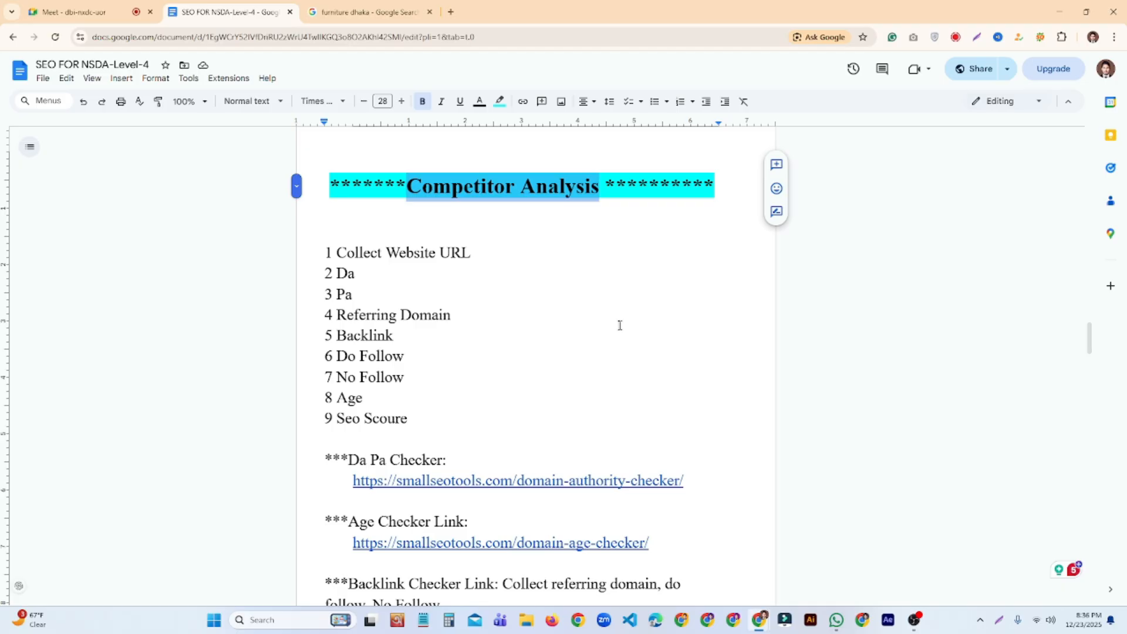
# Return to the Google results and refine the search query to "furniture in dhaka"
pyautogui.click(370, 14)
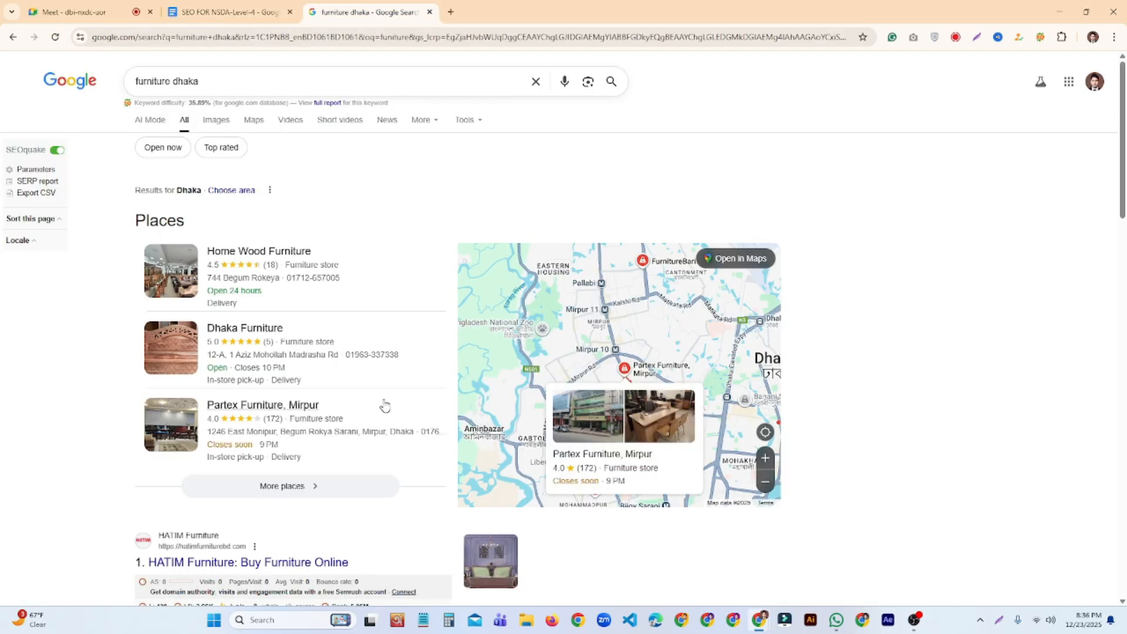
pyautogui.scroll(-5, 385, 405)
pyautogui.scroll(5, 384, 404)
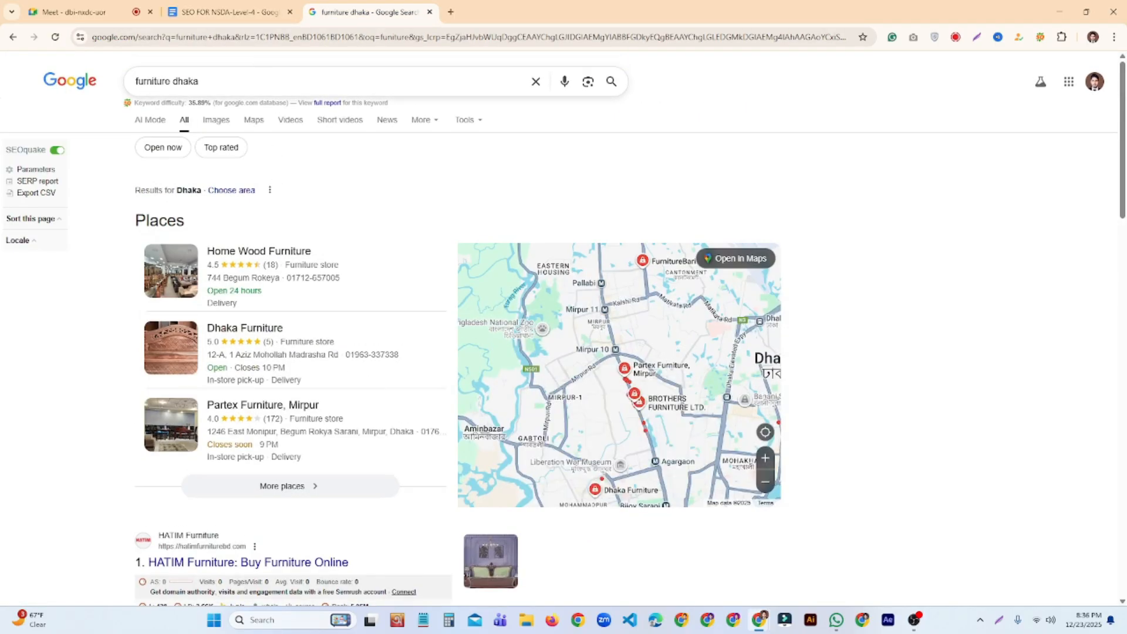
pyautogui.doubleClick(186, 82)
pyautogui.click(360, 80)
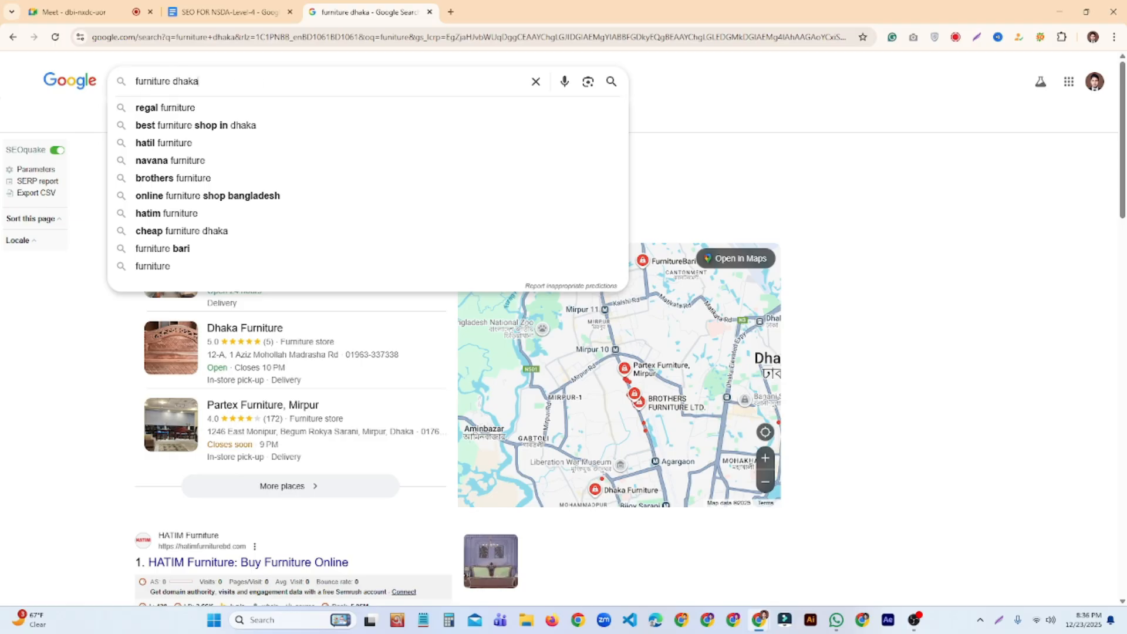
pyautogui.write('in')
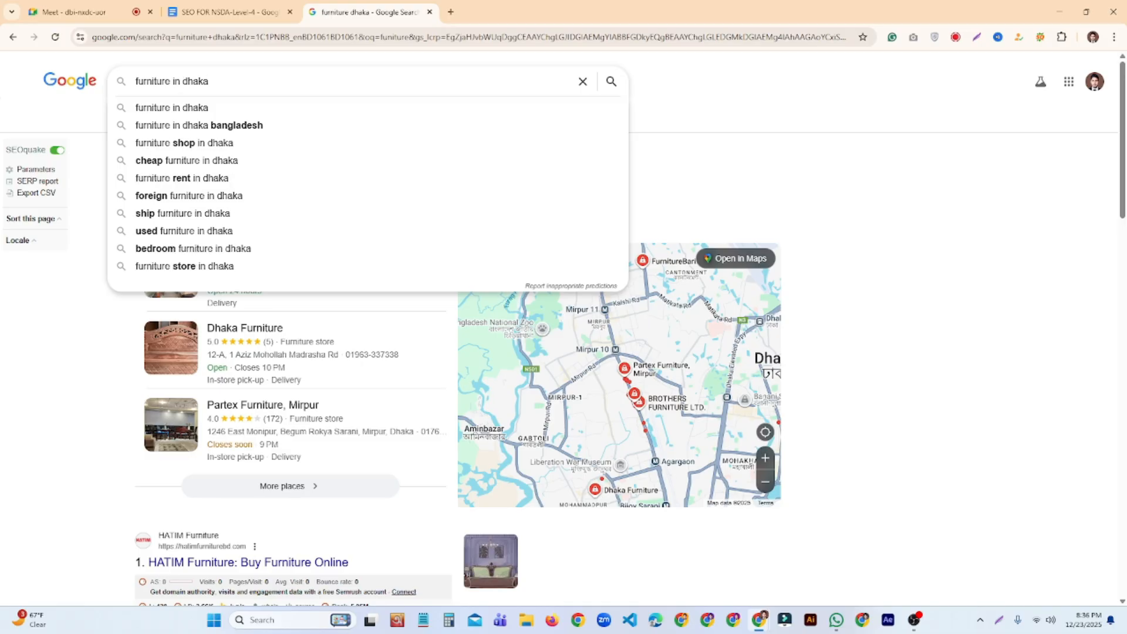
pyautogui.click(612, 86)
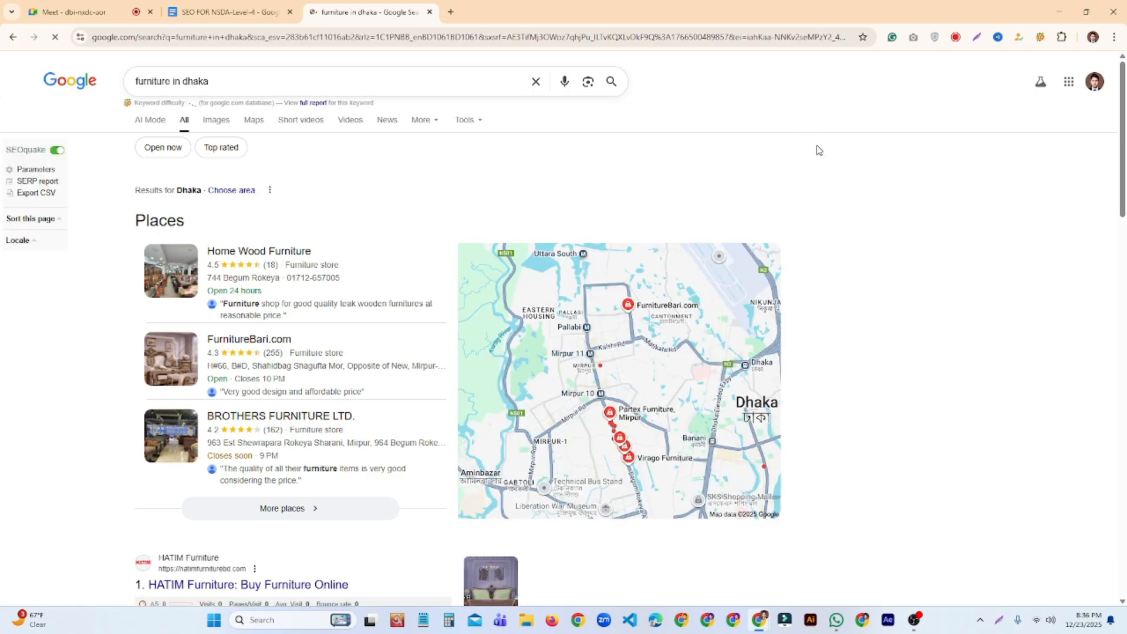
# Review the top-ranked websites for "furniture in dhaka" and consult the document's competitor analysis checklist
pyautogui.scroll(-3, 821, 151)
pyautogui.scroll(3, 825, 153)
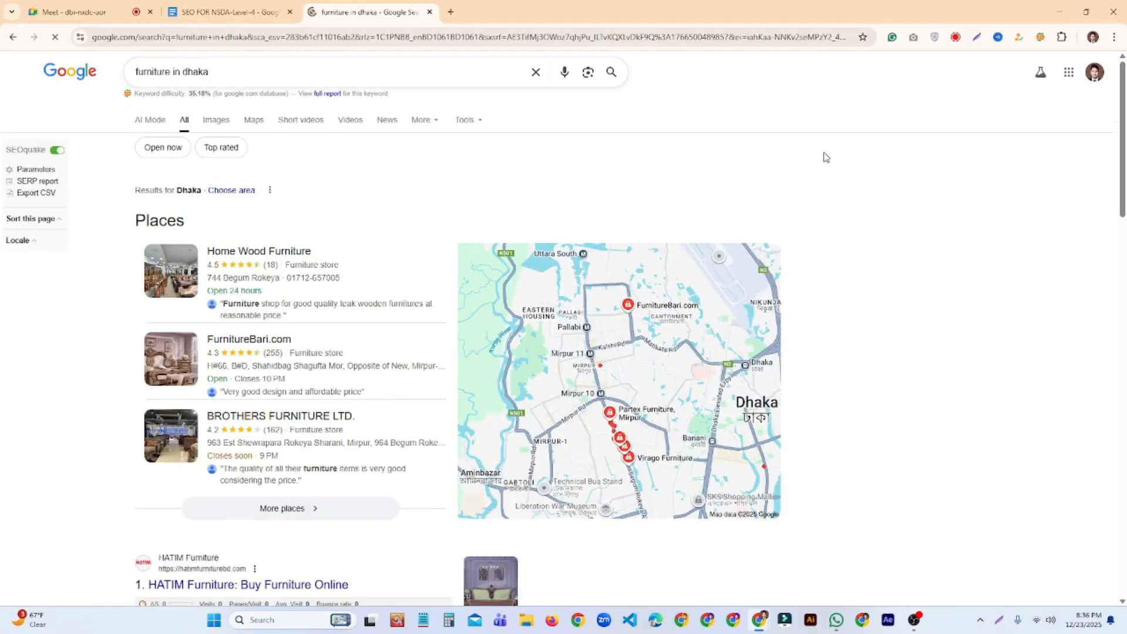
pyautogui.scroll(-2, 826, 158)
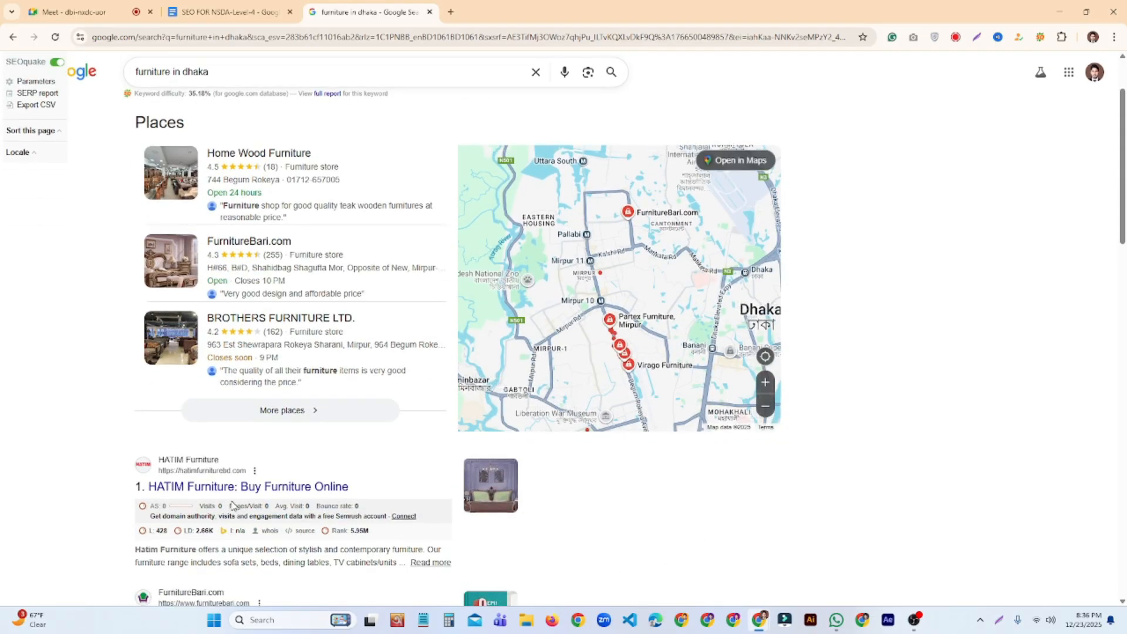
pyautogui.scroll(-2, 289, 499)
pyautogui.scroll(-3, 297, 452)
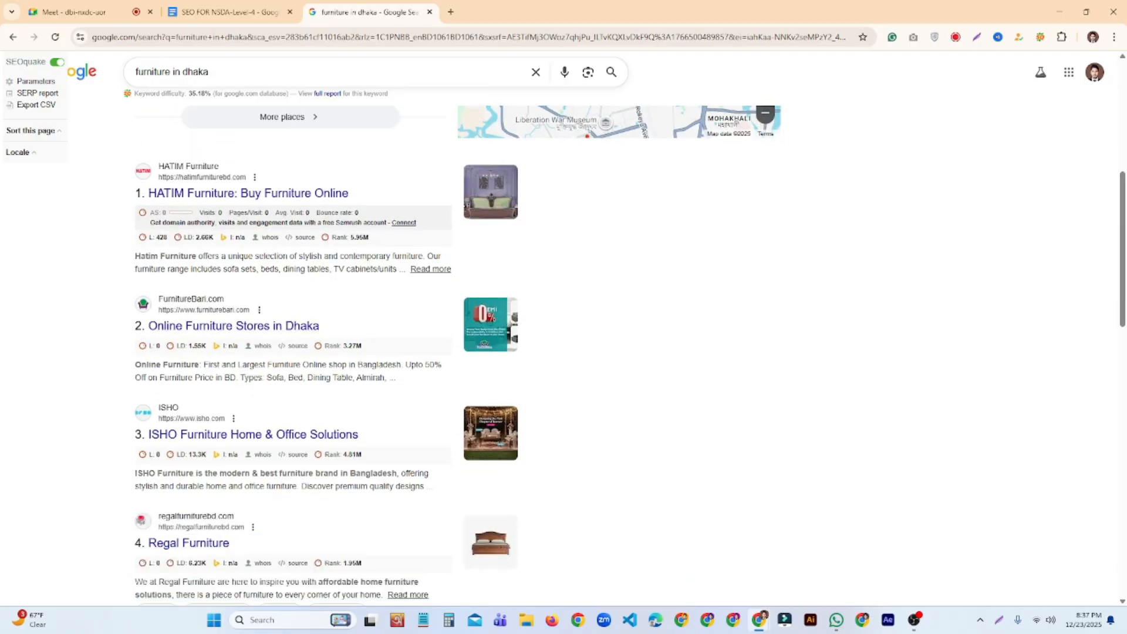
pyautogui.scroll(3, 286, 275)
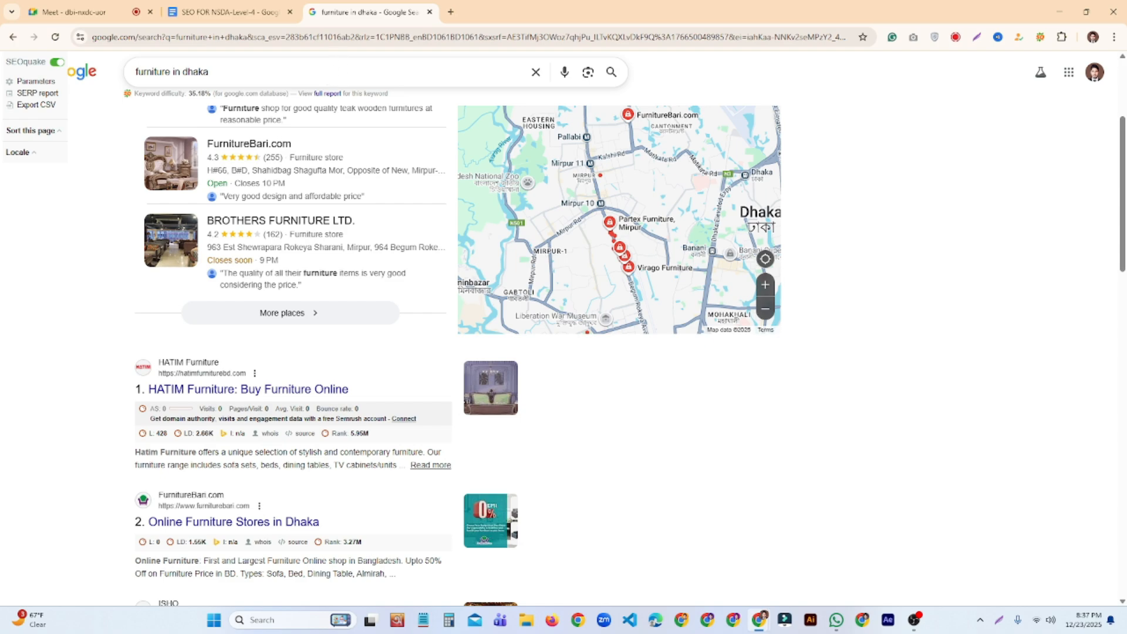
pyautogui.moveTo(428, 160)
pyautogui.click(229, 13)
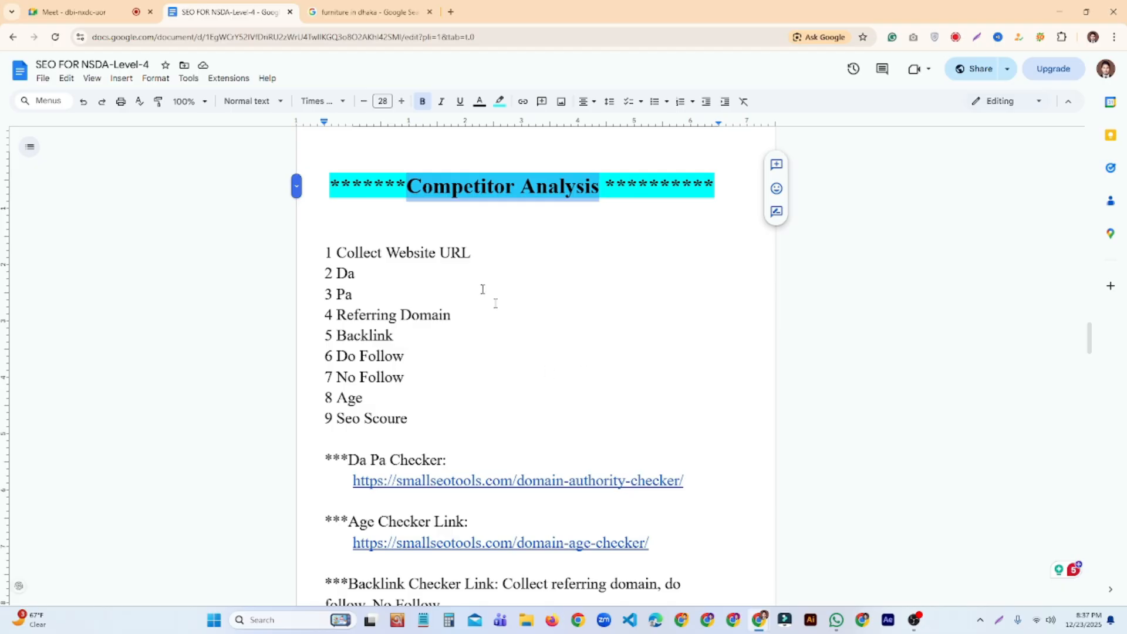
pyautogui.click(364, 12)
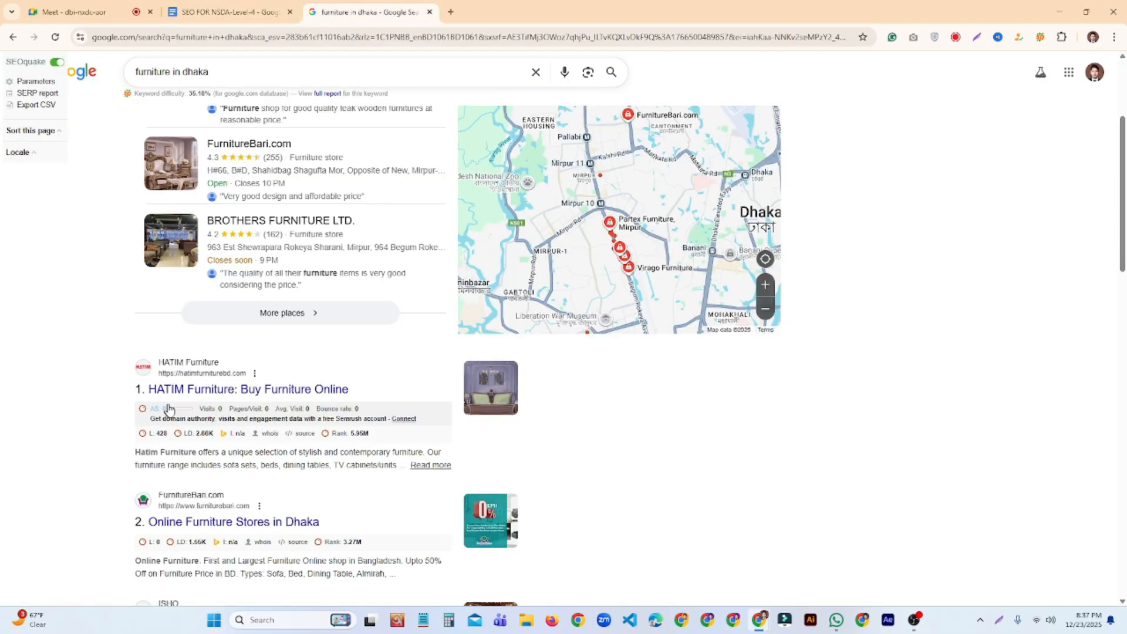
pyautogui.scroll(-2, 215, 413)
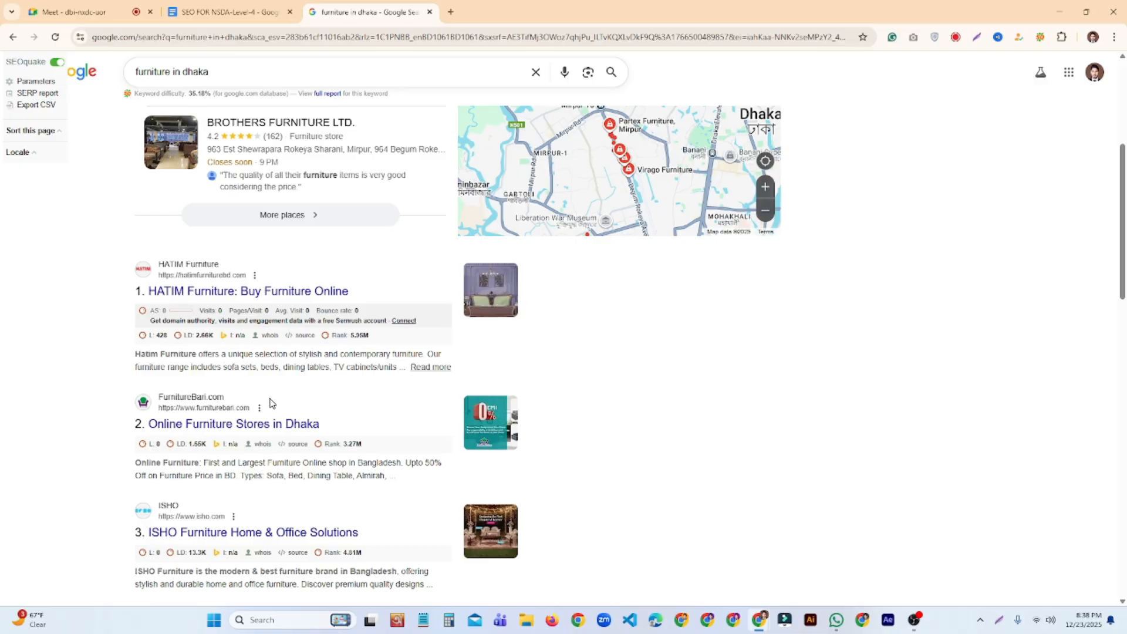
pyautogui.scroll(-2, 274, 405)
pyautogui.scroll(-2, 666, 528)
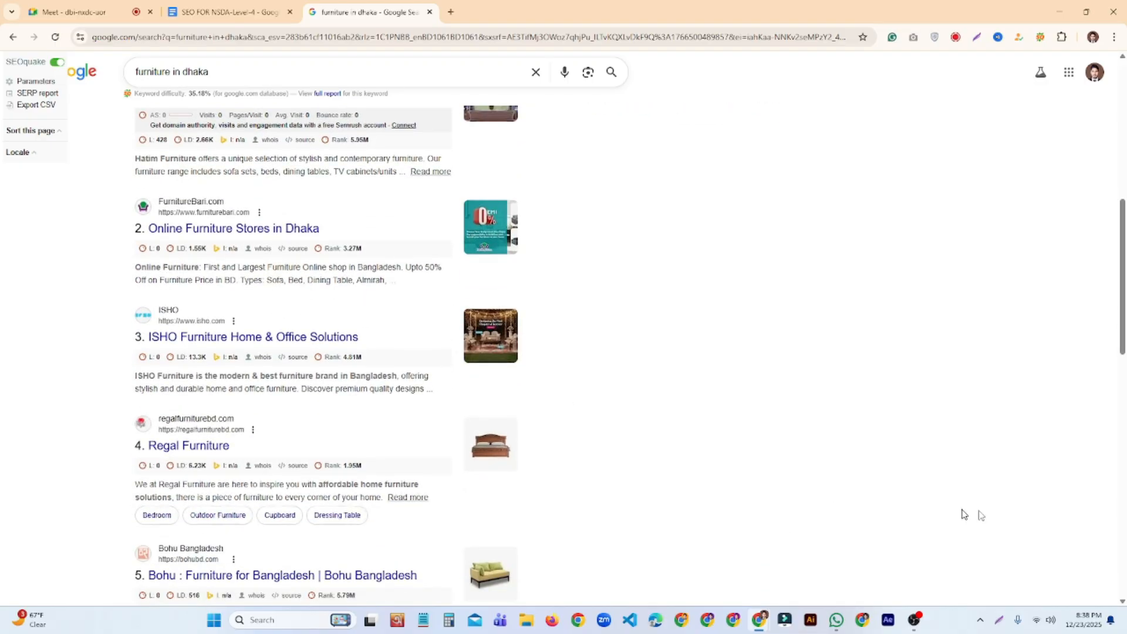
# Capture the blank area beside the search results in the screenshot tool and draw two red rectangles side by side
pyautogui.click(1000, 622)
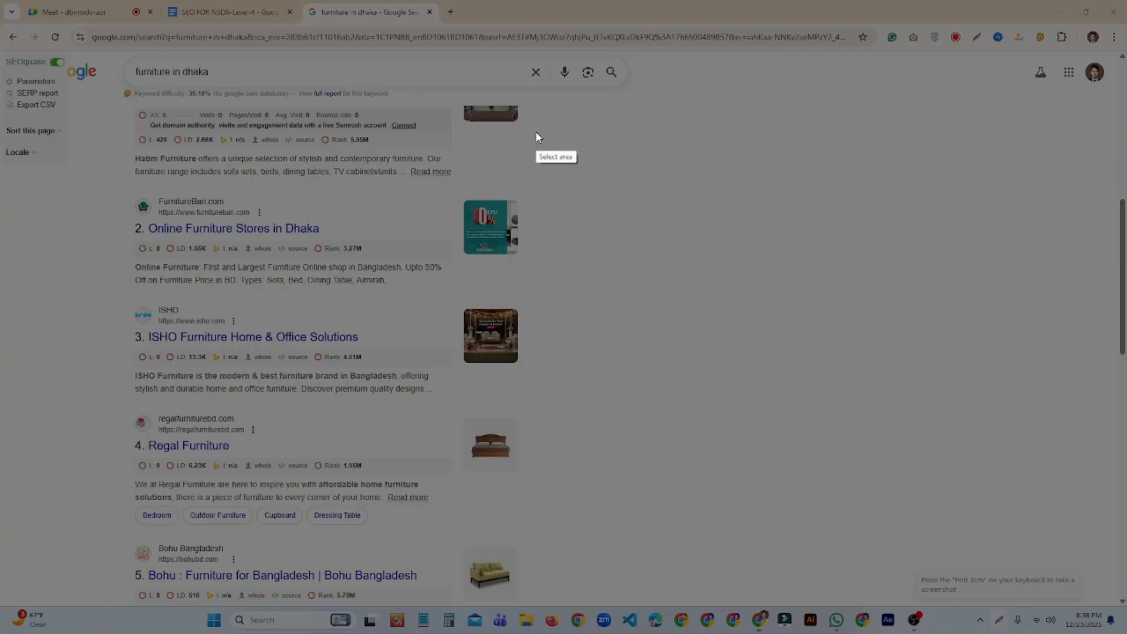
pyautogui.moveTo(540, 128); pyautogui.dragTo(1113, 539)
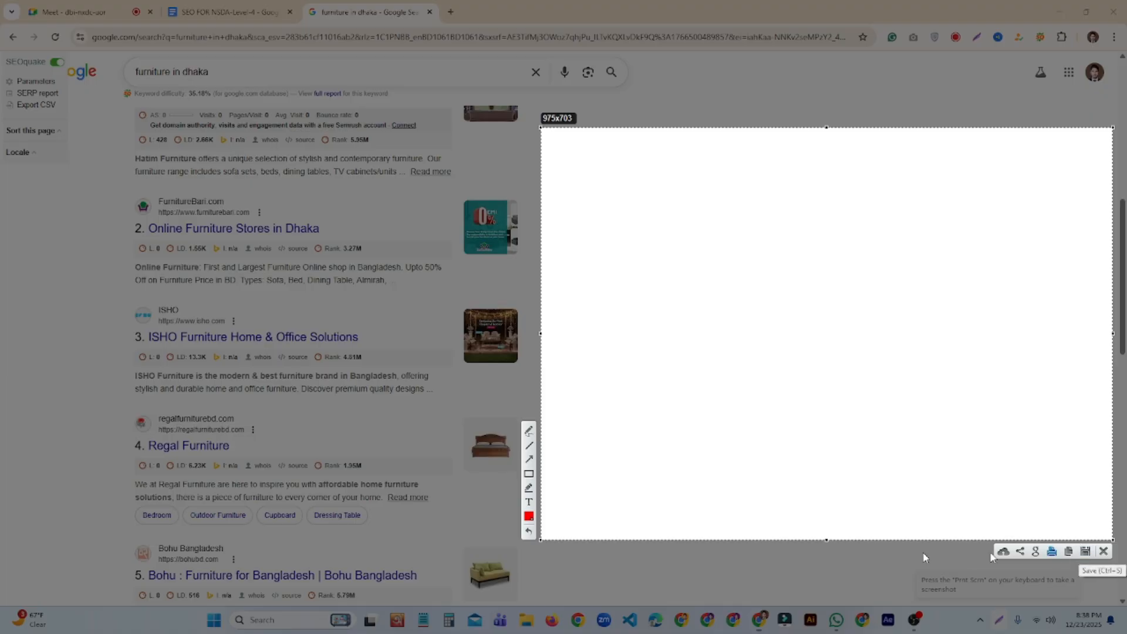
pyautogui.click(531, 476)
pyautogui.moveTo(595, 219); pyautogui.dragTo(806, 295)
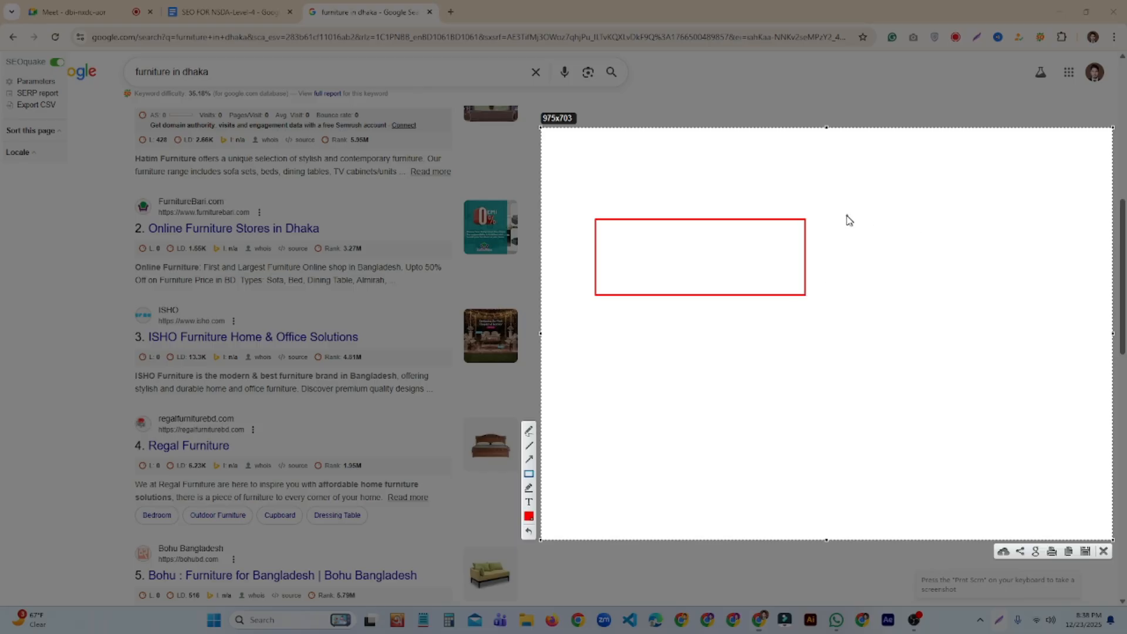
pyautogui.moveTo(840, 219); pyautogui.dragTo(1079, 296)
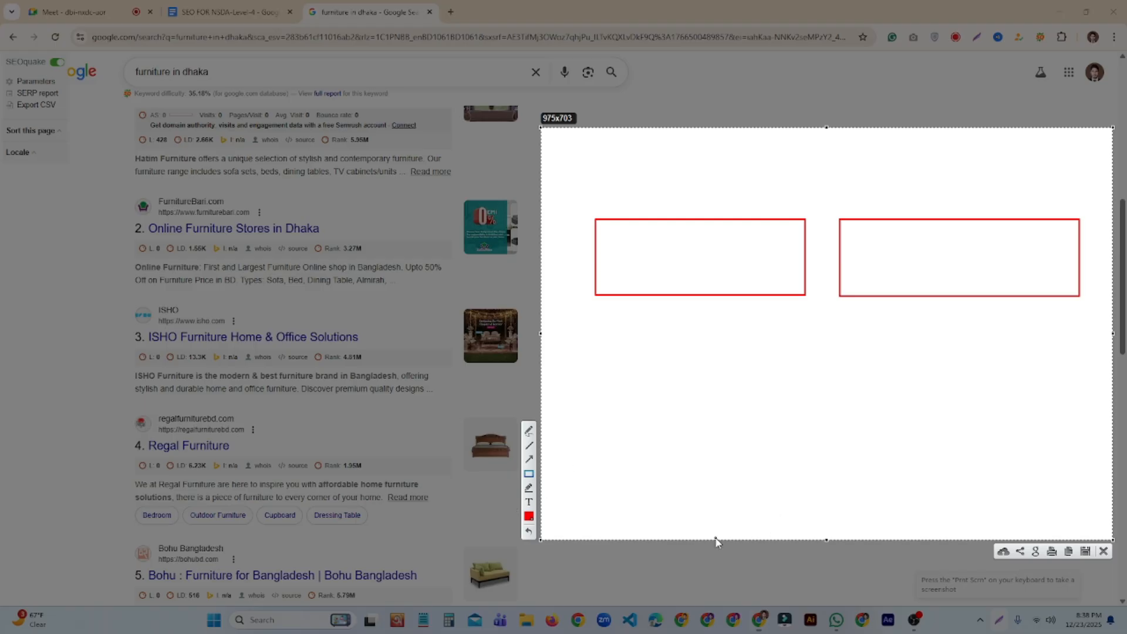
# Handwrite 80 in the first rectangle and 20 in the second, label them S1 and S2, and discard the capture
pyautogui.click(529, 434)
pyautogui.moveTo(653, 240)
pyautogui.mouseDown()
pyautogui.moveTo(645, 251)
pyautogui.moveTo(660, 269)
pyautogui.moveTo(654, 240)
pyautogui.moveTo(700, 244)
pyautogui.moveTo(682, 270)
pyautogui.moveTo(704, 242)
pyautogui.mouseUp()
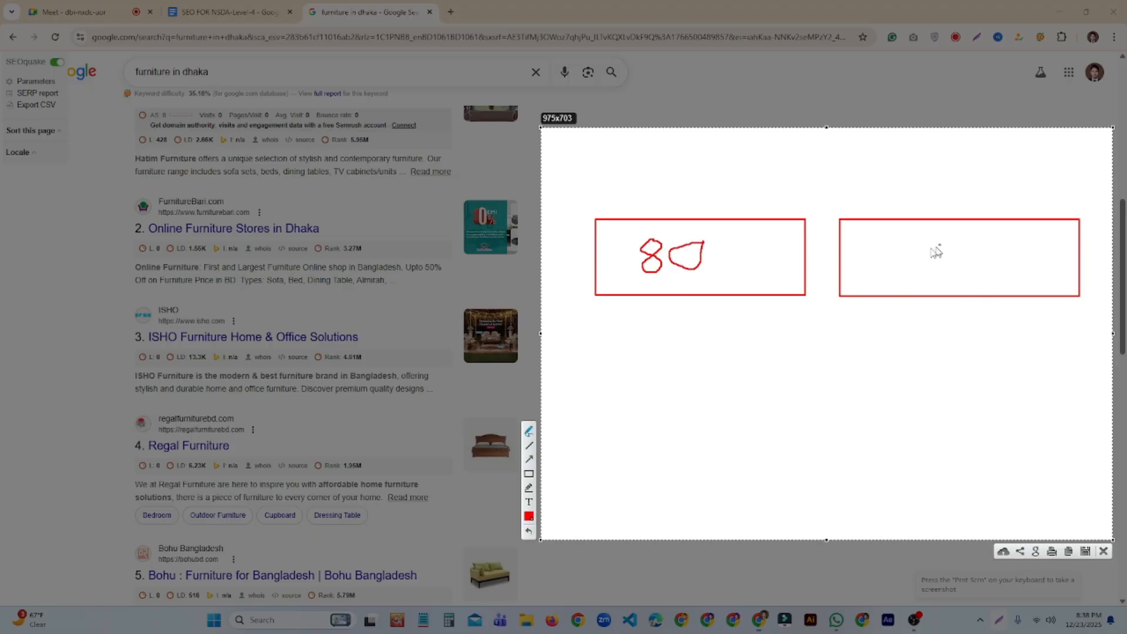
pyautogui.moveTo(930, 254)
pyautogui.mouseDown()
pyautogui.moveTo(942, 236)
pyautogui.moveTo(936, 273)
pyautogui.moveTo(965, 284)
pyautogui.mouseUp()
pyautogui.moveTo(988, 246)
pyautogui.mouseDown()
pyautogui.moveTo(970, 261)
pyautogui.moveTo(993, 266)
pyautogui.moveTo(986, 247)
pyautogui.mouseUp()
pyautogui.moveTo(683, 193)
pyautogui.mouseDown()
pyautogui.moveTo(692, 210)
pyautogui.moveTo(679, 214)
pyautogui.moveTo(704, 187)
pyautogui.moveTo(705, 214)
pyautogui.moveTo(703, 196)
pyautogui.moveTo(717, 210)
pyautogui.mouseUp()
pyautogui.moveTo(971, 180)
pyautogui.mouseDown()
pyautogui.moveTo(957, 182)
pyautogui.moveTo(970, 203)
pyautogui.moveTo(961, 209)
pyautogui.moveTo(996, 187)
pyautogui.moveTo(986, 206)
pyautogui.moveTo(1020, 207)
pyautogui.mouseUp()
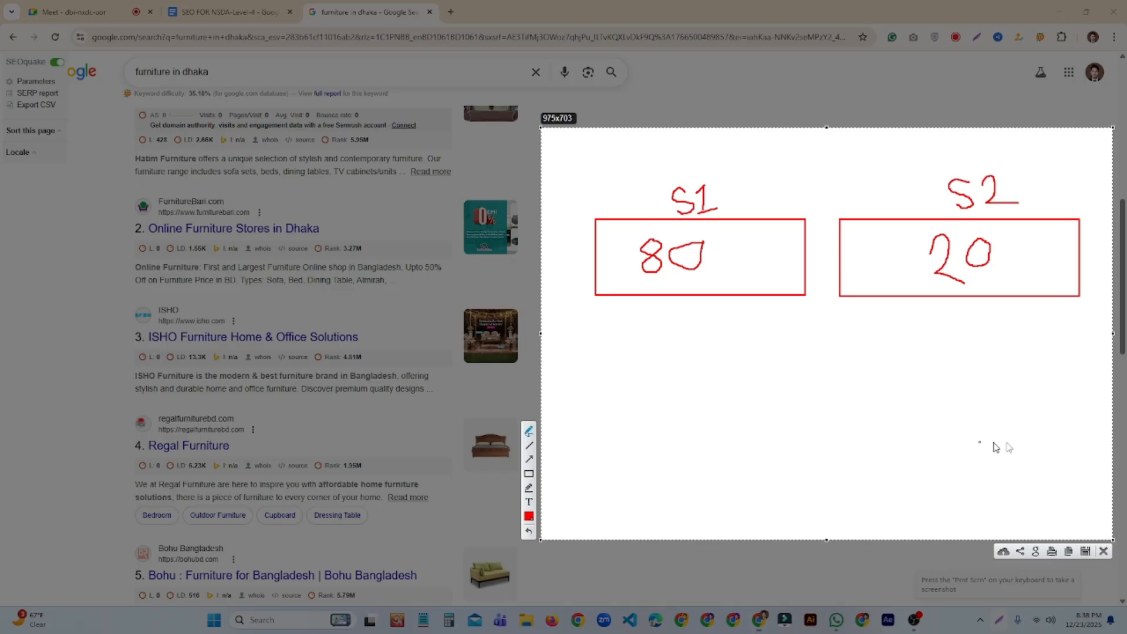
pyautogui.click(1104, 552)
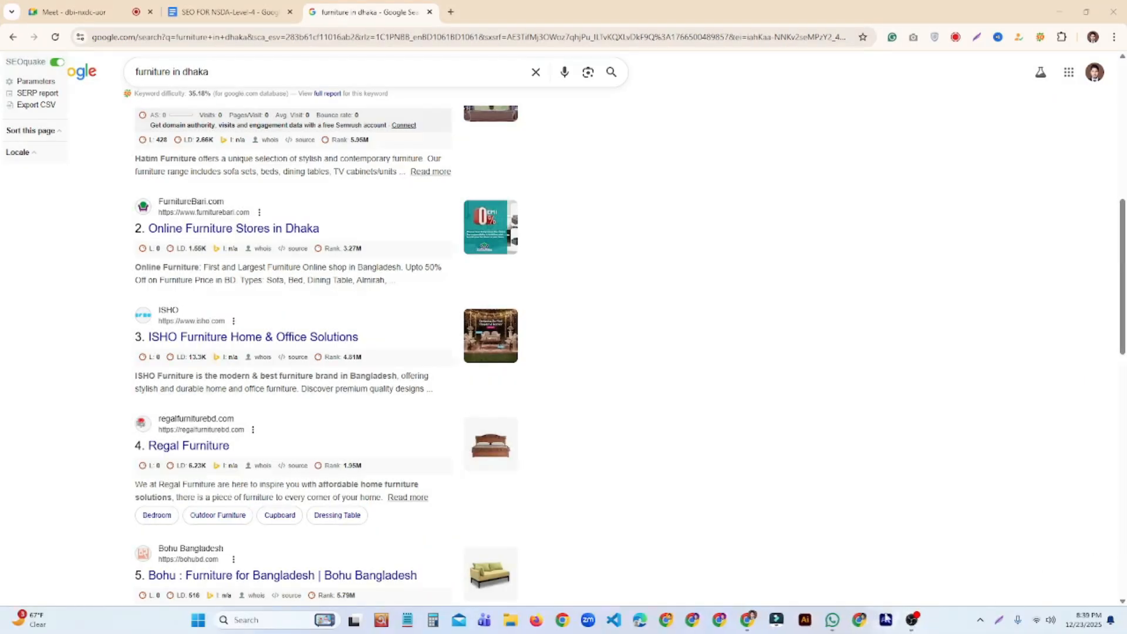
# Check the Meet call, return to the Google results and select the whole "furniture in dhaka" query
pyautogui.click(79, 7)
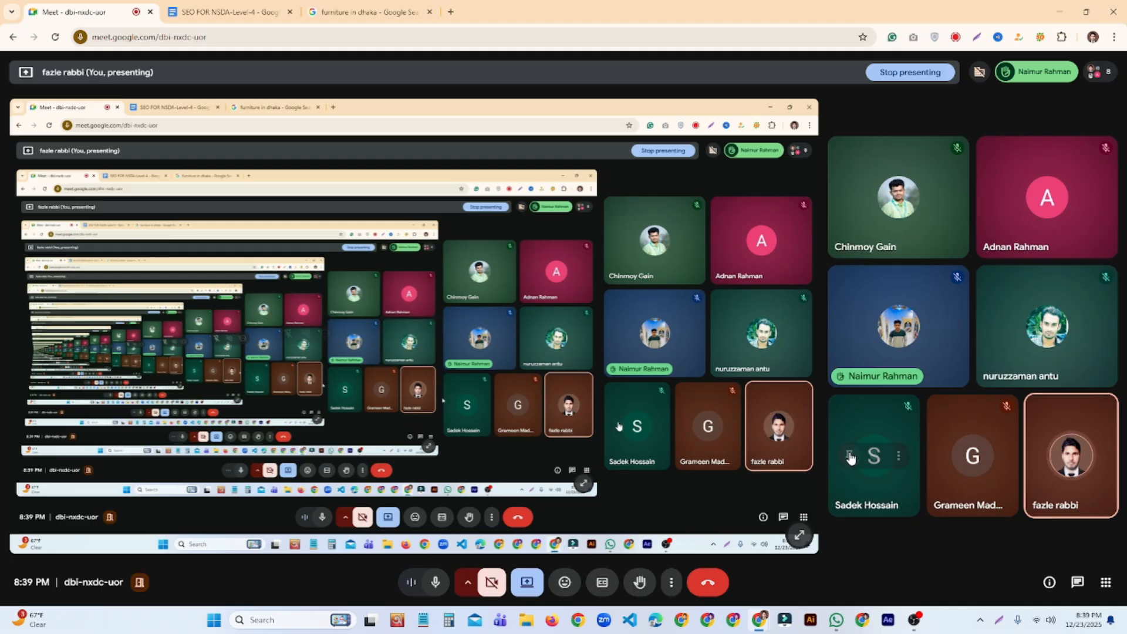
pyautogui.moveTo(849, 455)
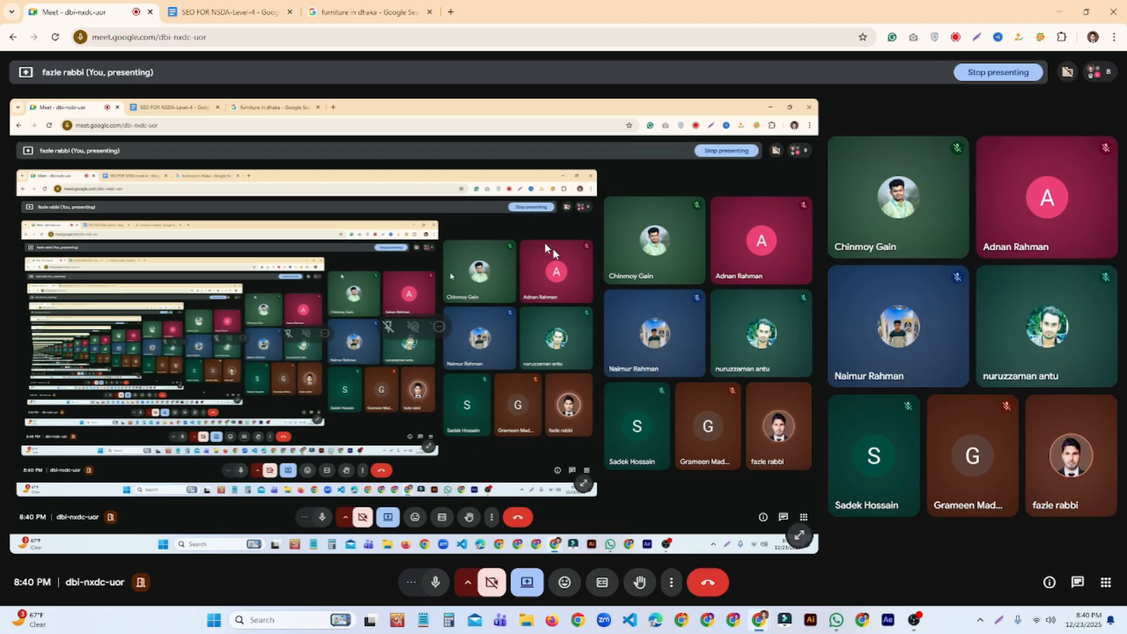
pyautogui.click(351, 15)
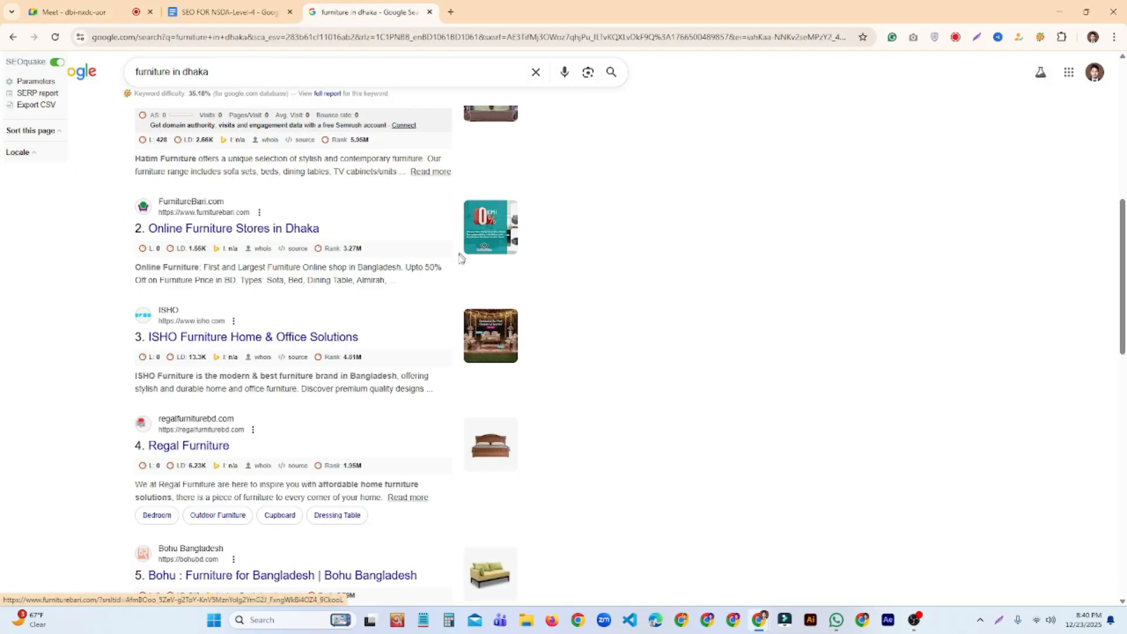
pyautogui.scroll(8, 435, 294)
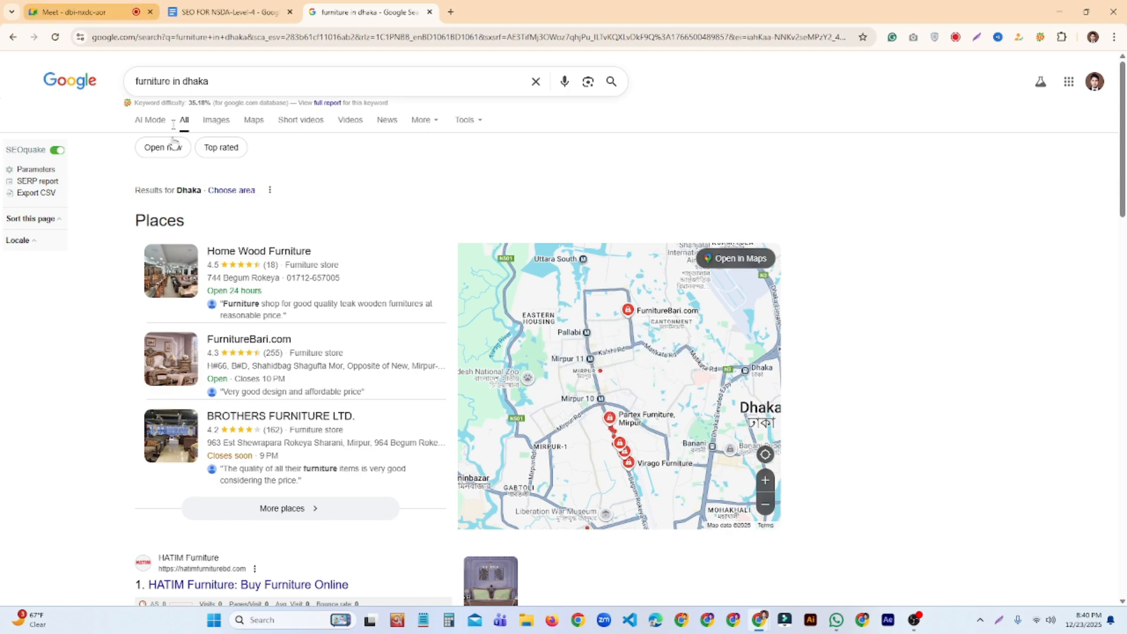
pyautogui.doubleClick(196, 81)
pyautogui.hotkey('ctrl', 'a')
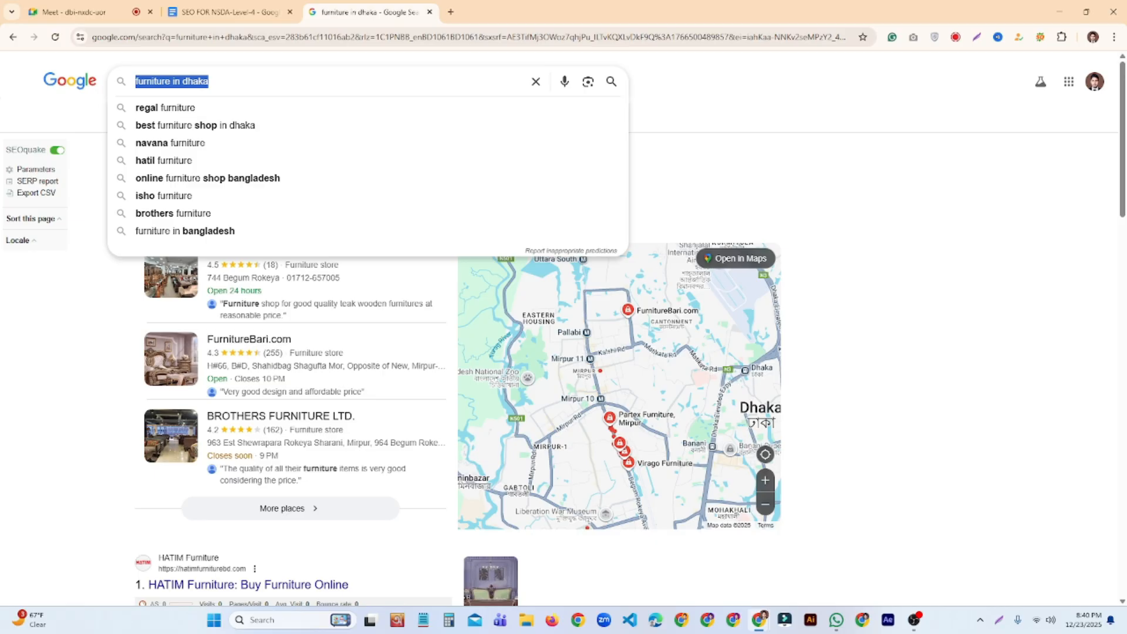
# Open Google Sheets in a new browser tab
pyautogui.click(450, 12)
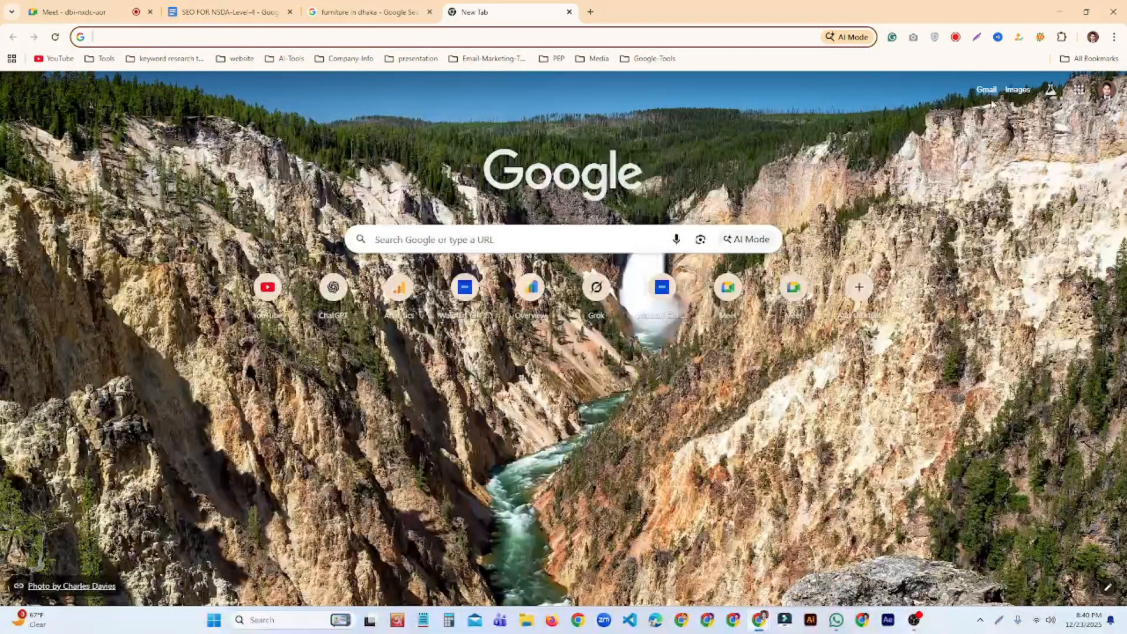
pyautogui.click(1081, 95)
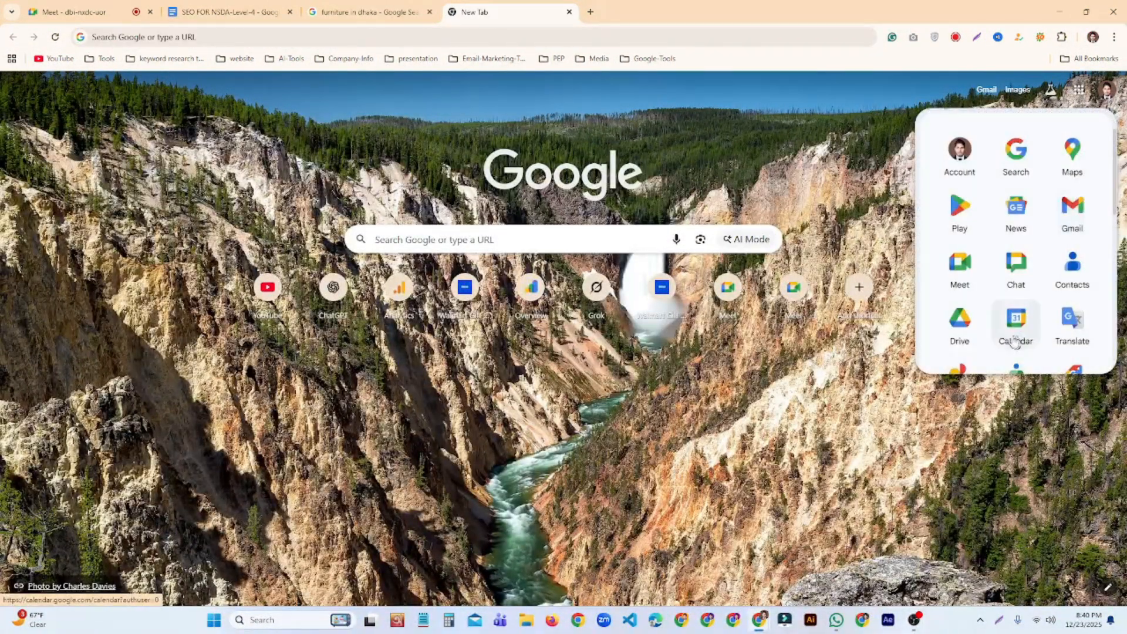
pyautogui.scroll(-2, 1027, 291)
pyautogui.scroll(-3, 1048, 281)
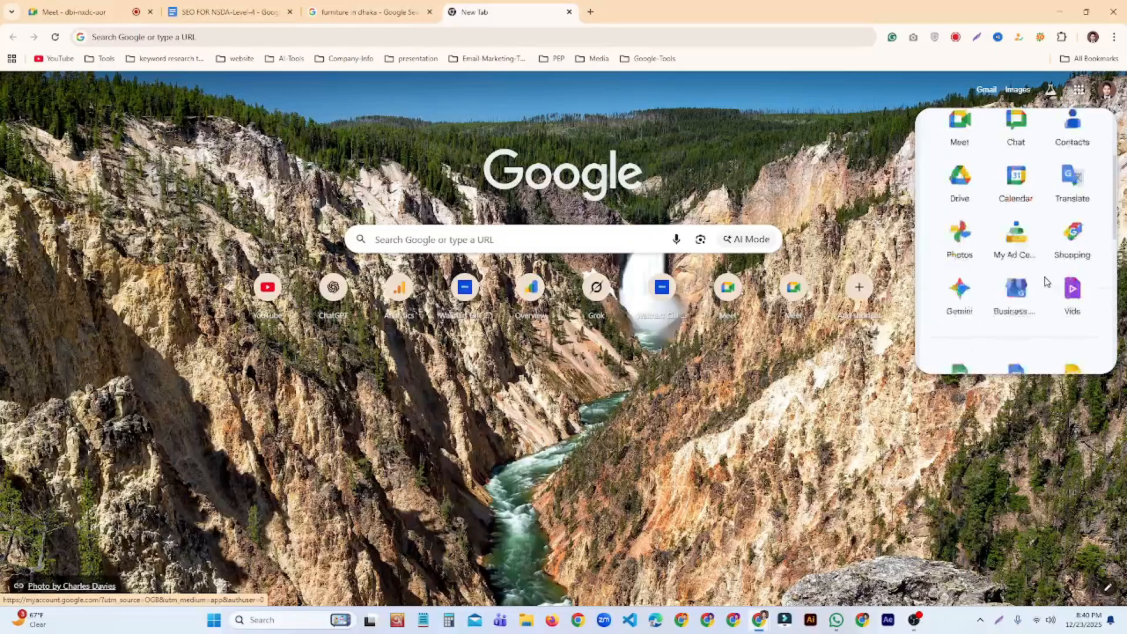
pyautogui.click(965, 329)
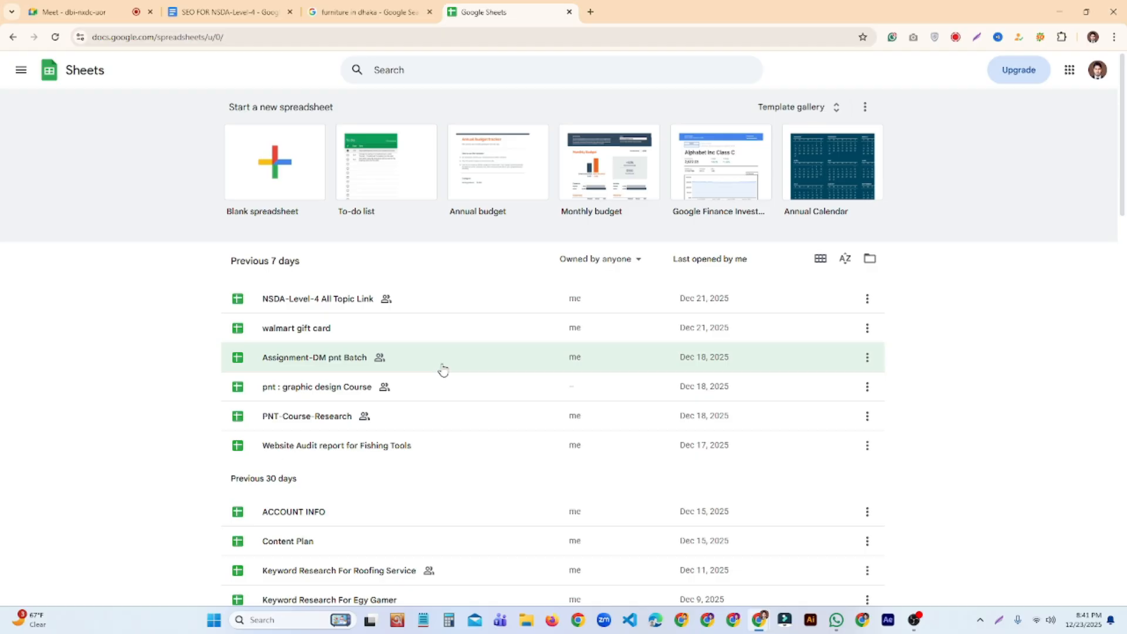
# Find the spreadsheet "Keyword Research For Roofing Service" among the recent files and open it
pyautogui.scroll(-2, 443, 368)
pyautogui.scroll(-2, 444, 367)
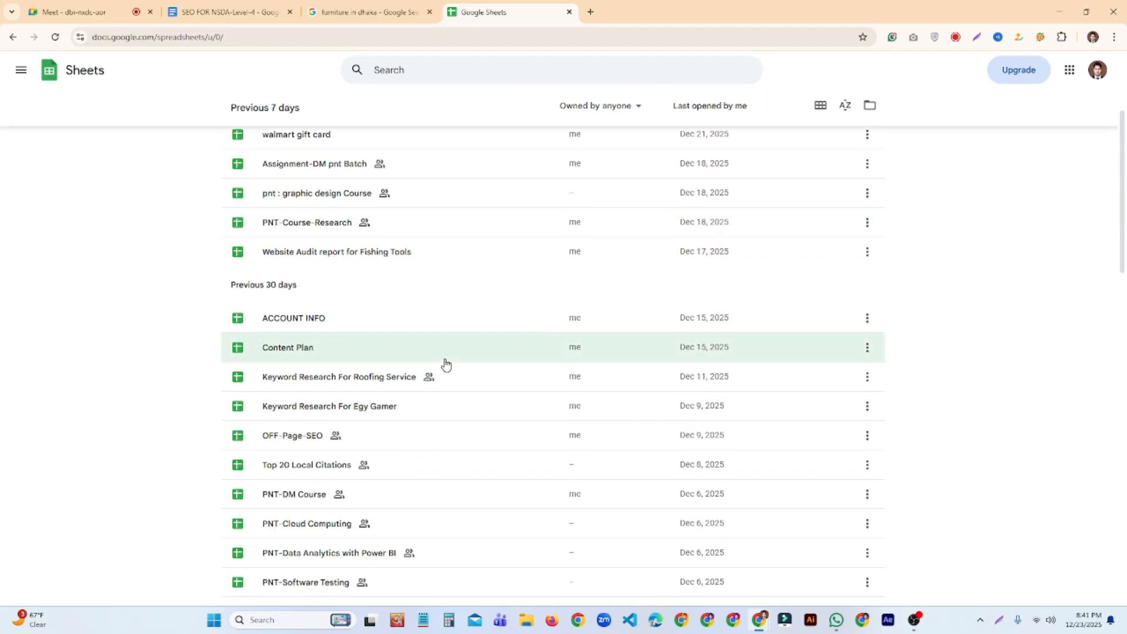
pyautogui.click(362, 378)
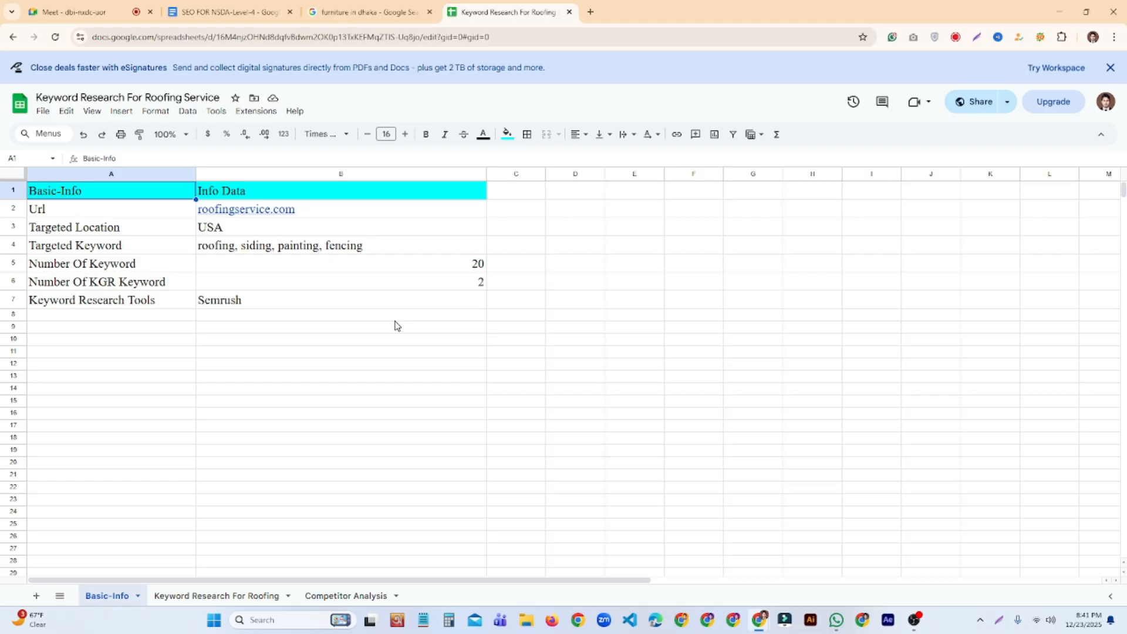
# Review the Basic-Info sheet's URL, targeted location, keyword counts and keyword research tool entries
pyautogui.click(353, 211)
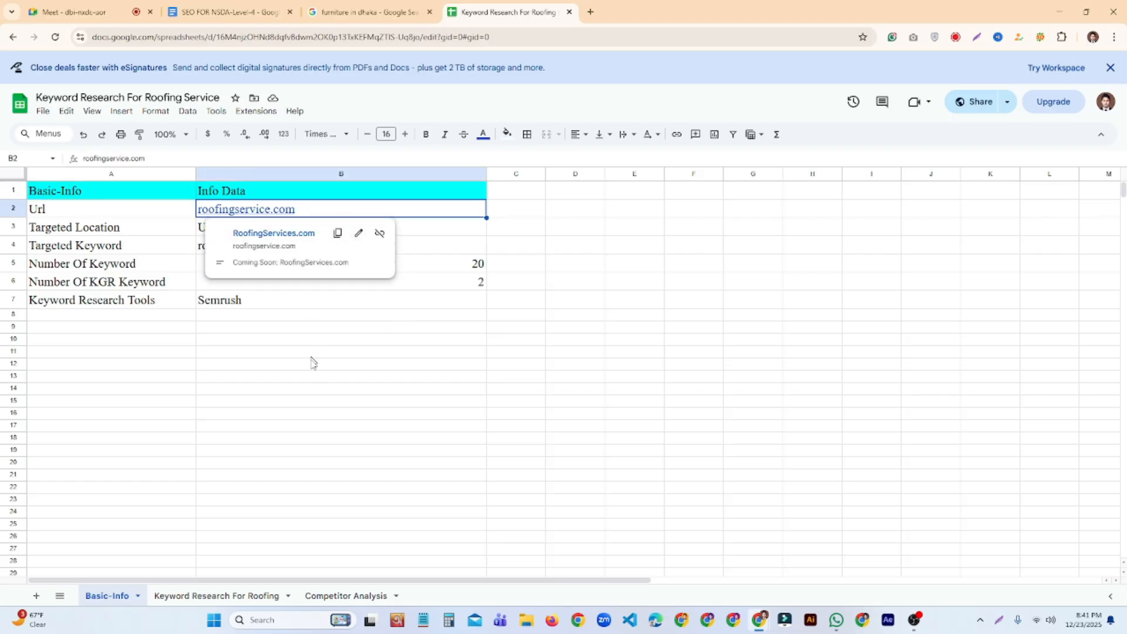
pyautogui.click(316, 377)
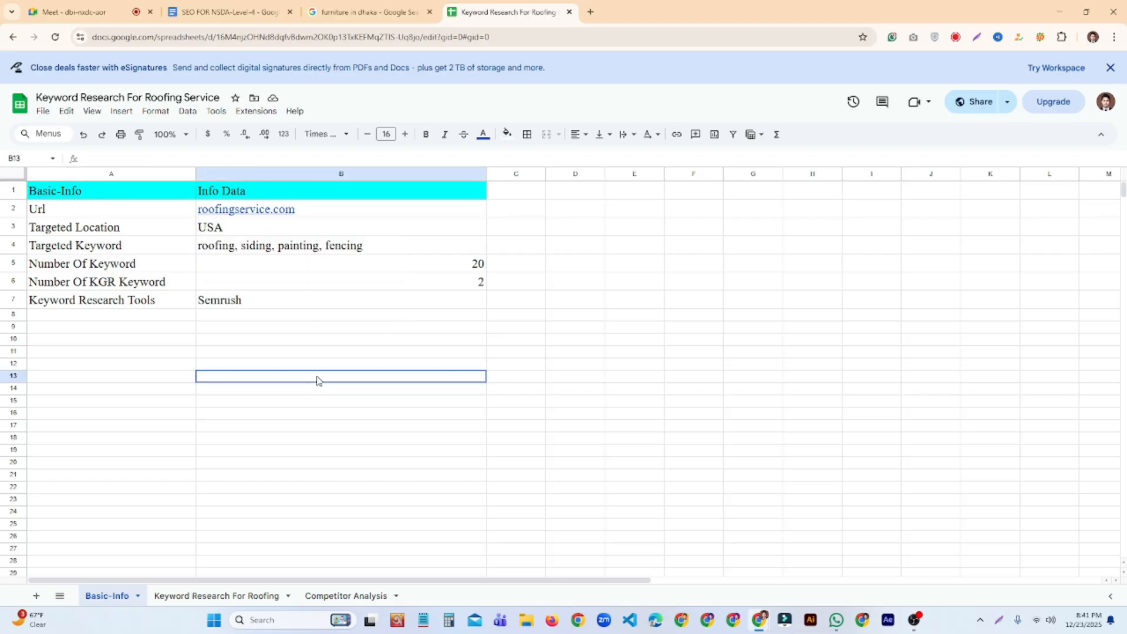
pyautogui.click(283, 231)
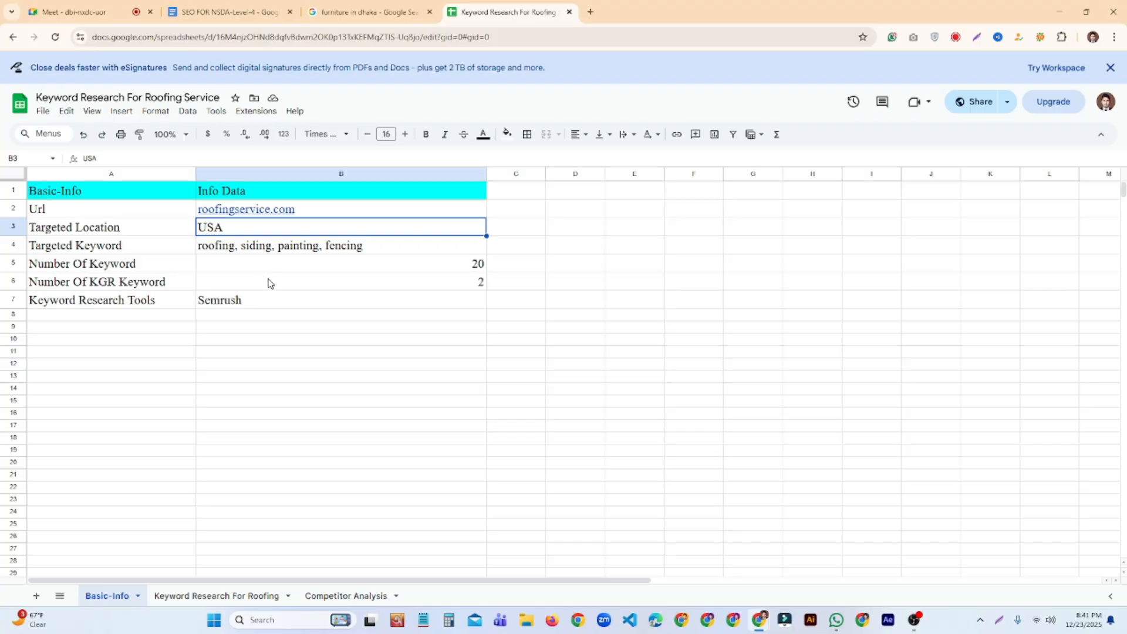
pyautogui.click(450, 267)
pyautogui.click(395, 288)
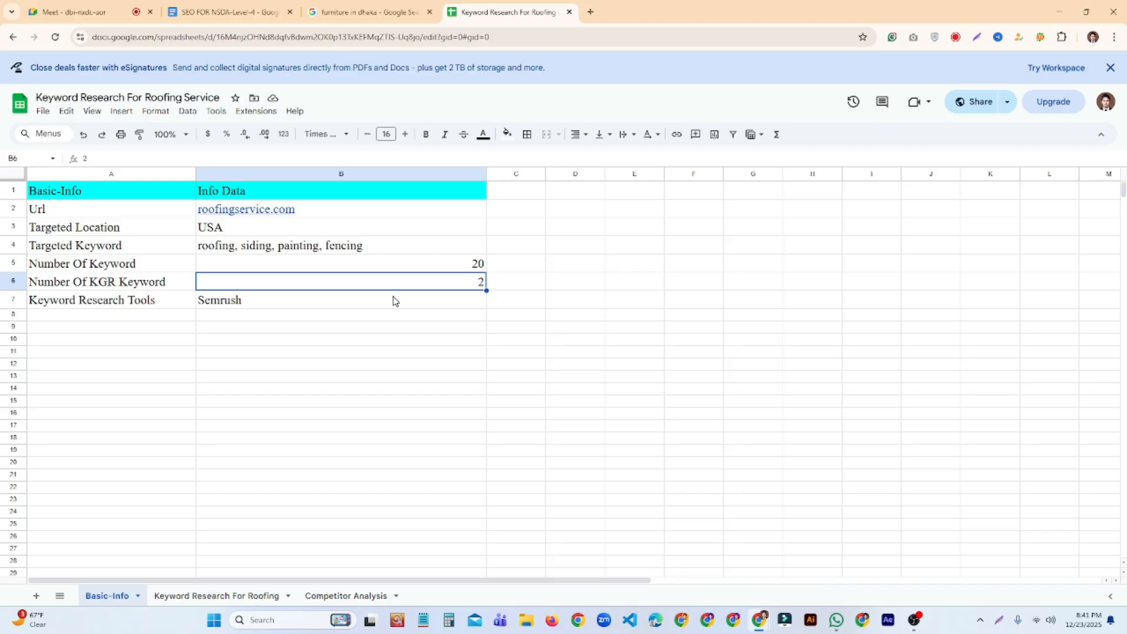
pyautogui.click(337, 304)
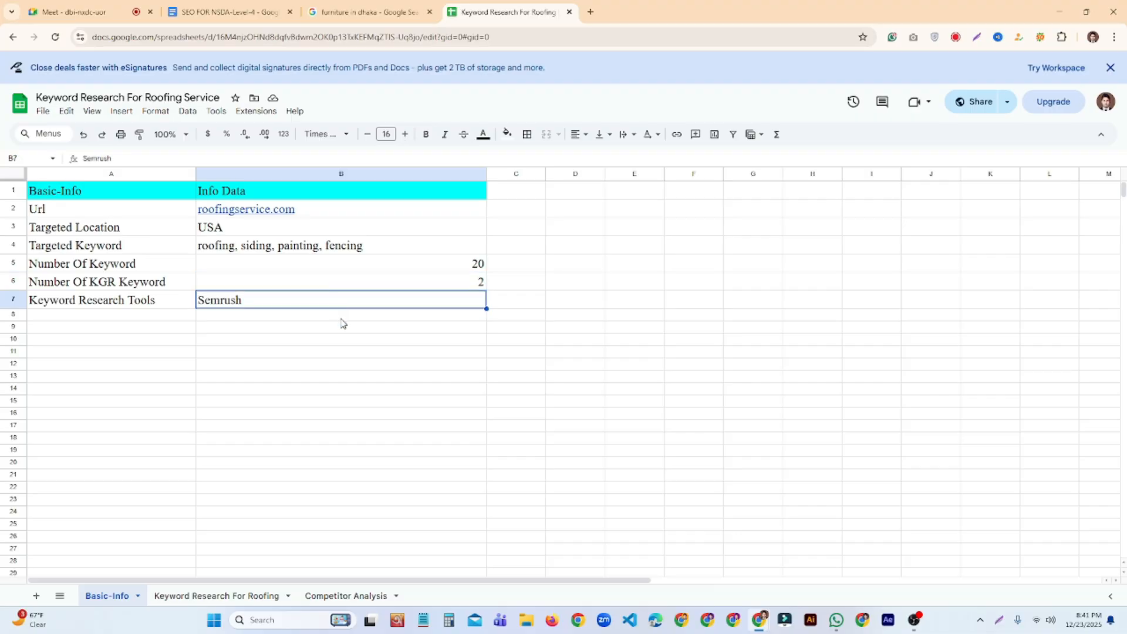
pyautogui.click(346, 415)
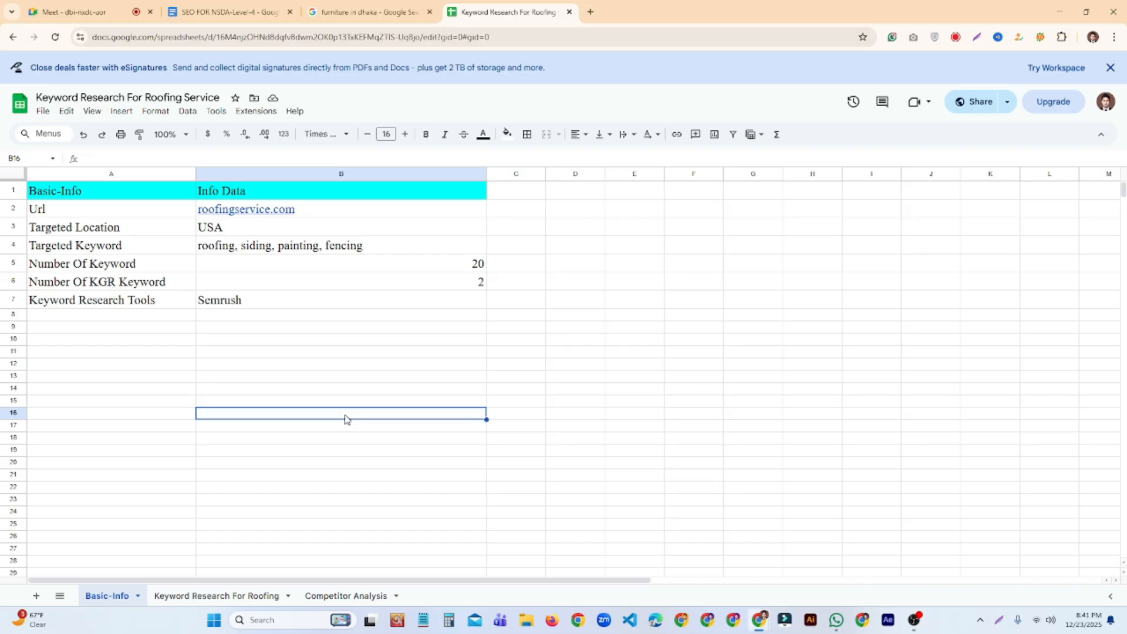
# Open the Keyword Research For Roofing sheet and examine the "repair of roofing" search volume and the keyword difficulties in C2:C6
pyautogui.click(235, 596)
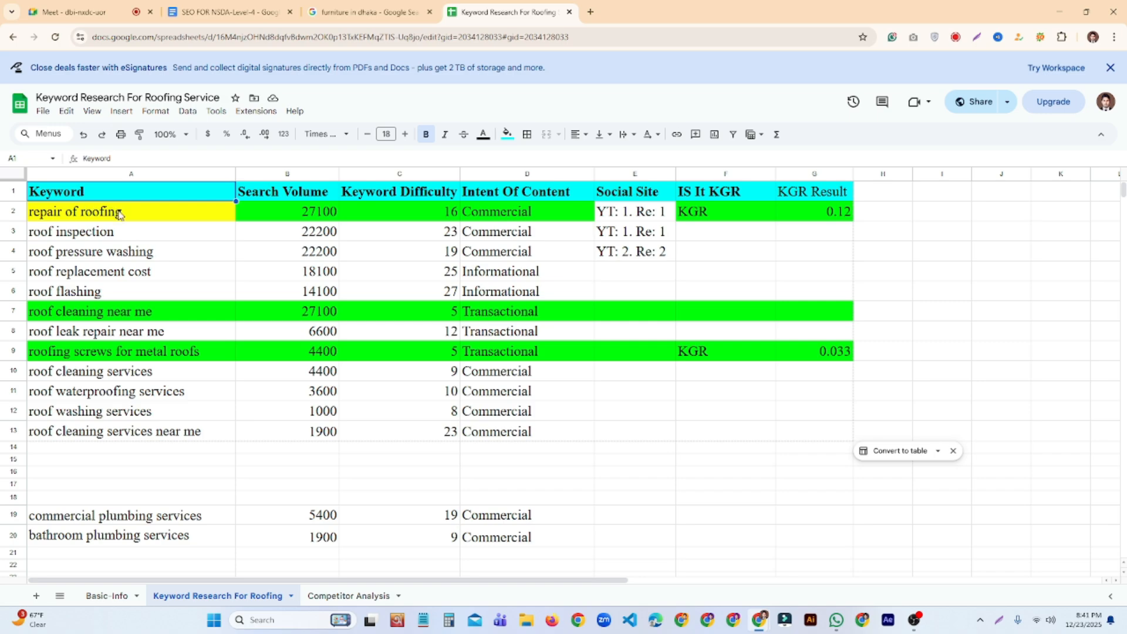
pyautogui.click(143, 220)
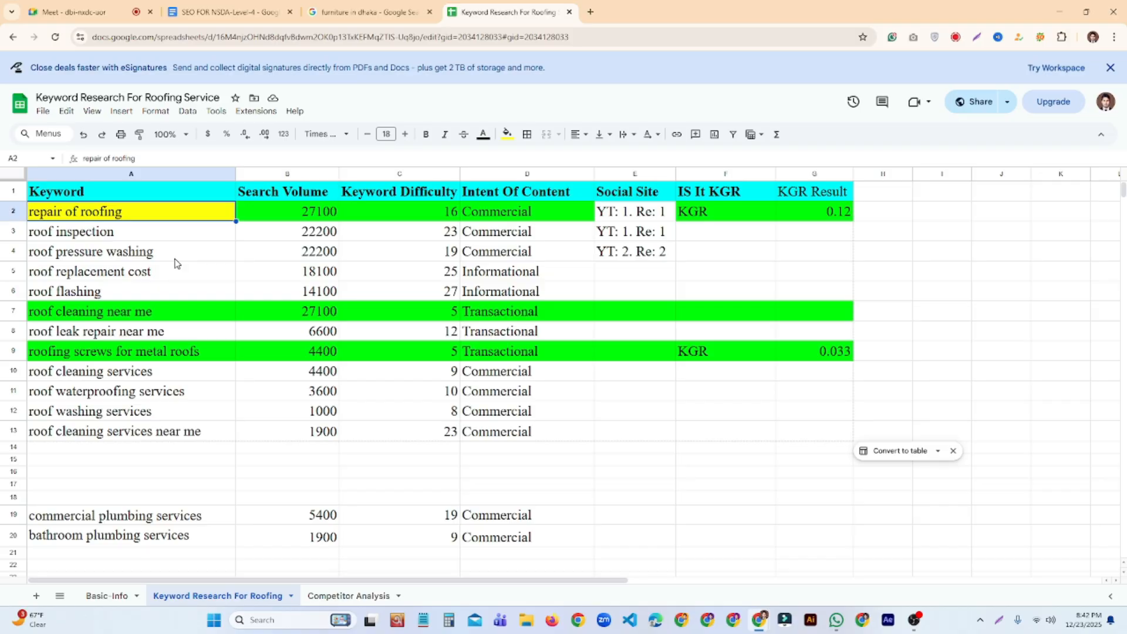
pyautogui.click(311, 215)
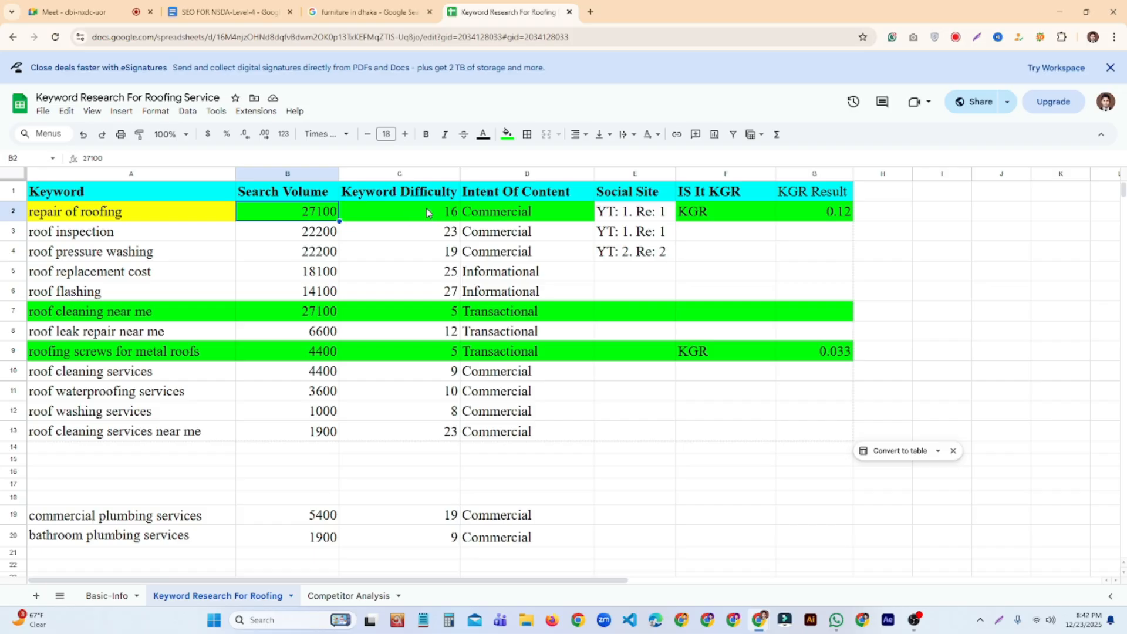
pyautogui.click(446, 216)
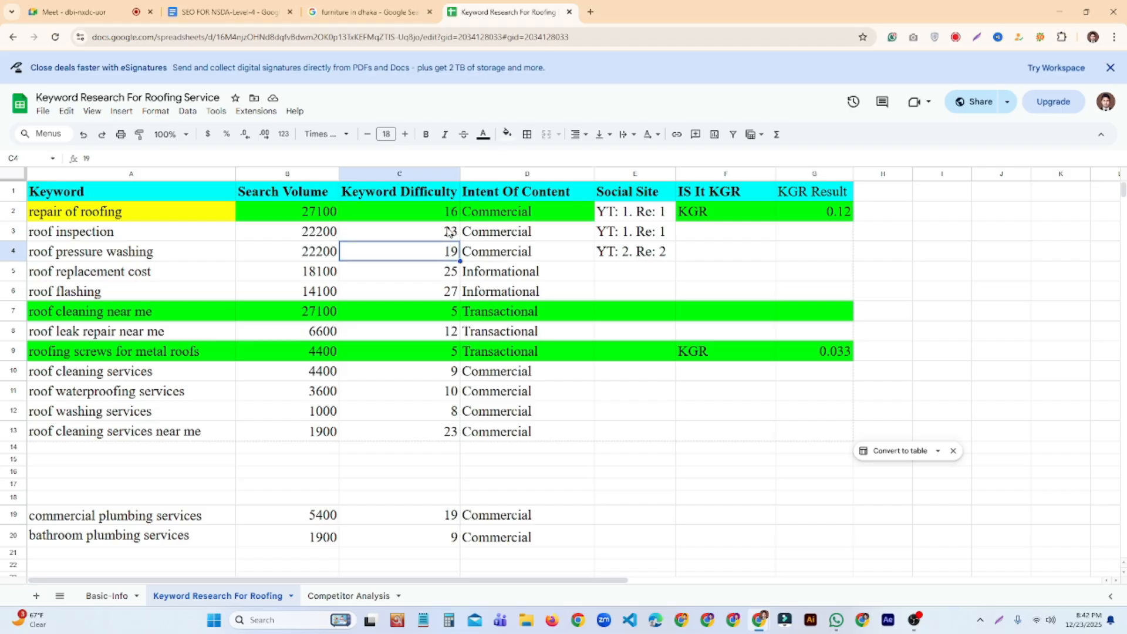
pyautogui.keyDown('shift'); pyautogui.click(434, 287); pyautogui.keyUp('shift')
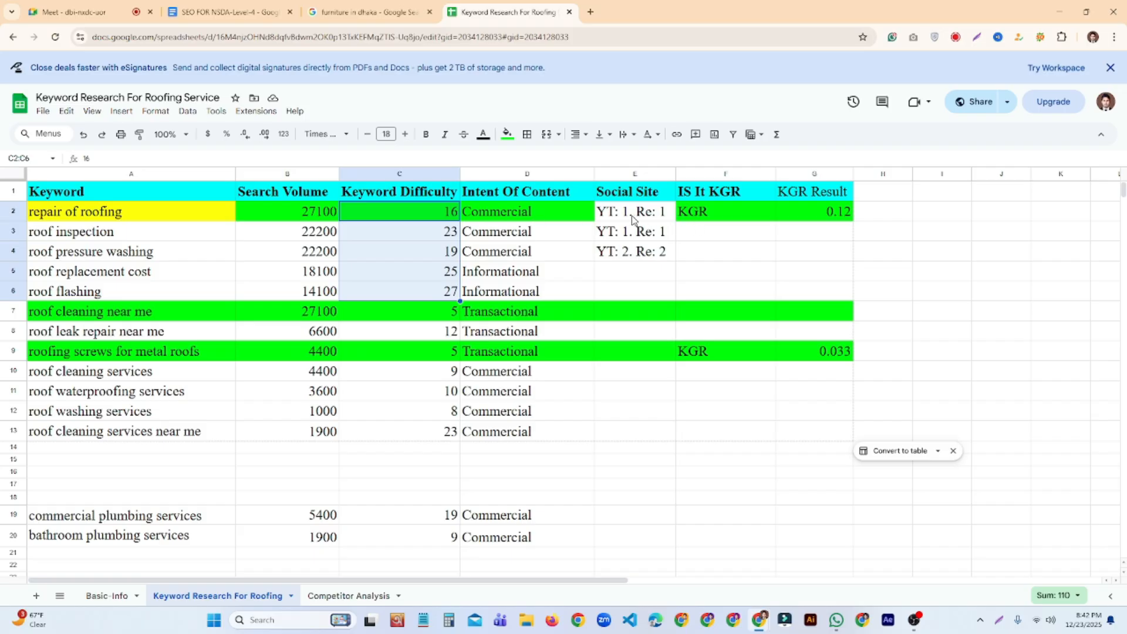
# Copy the keyword "repair of roofing" from cell A2, search Google for it in a new tab and look through the results
pyautogui.click(175, 218)
pyautogui.hotkey('ctrl', 'c')
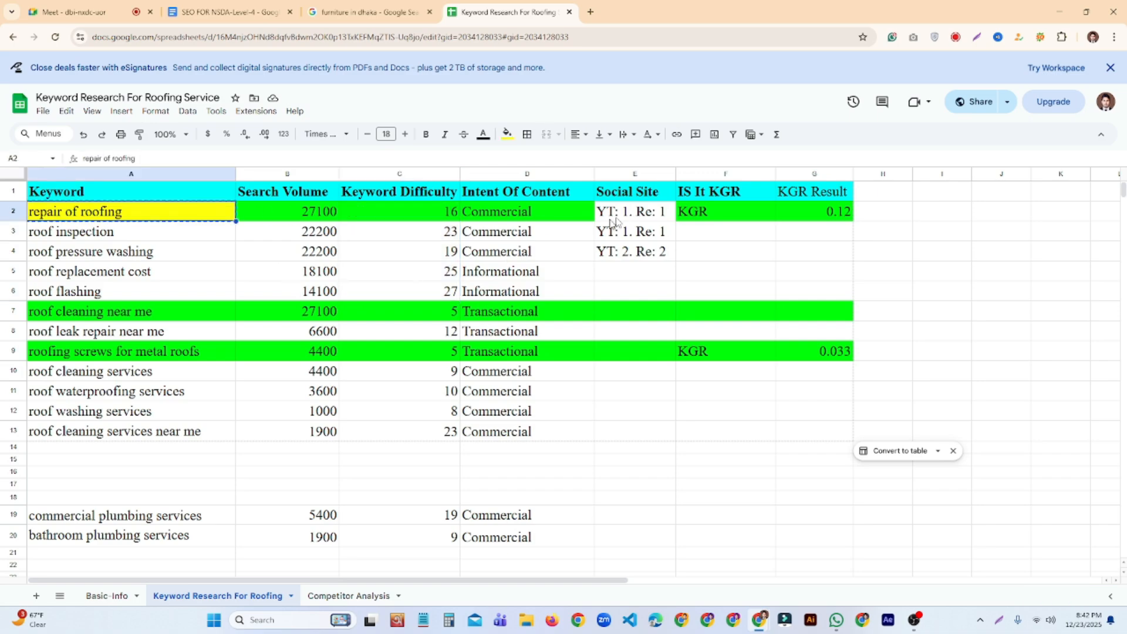
pyautogui.click(590, 12)
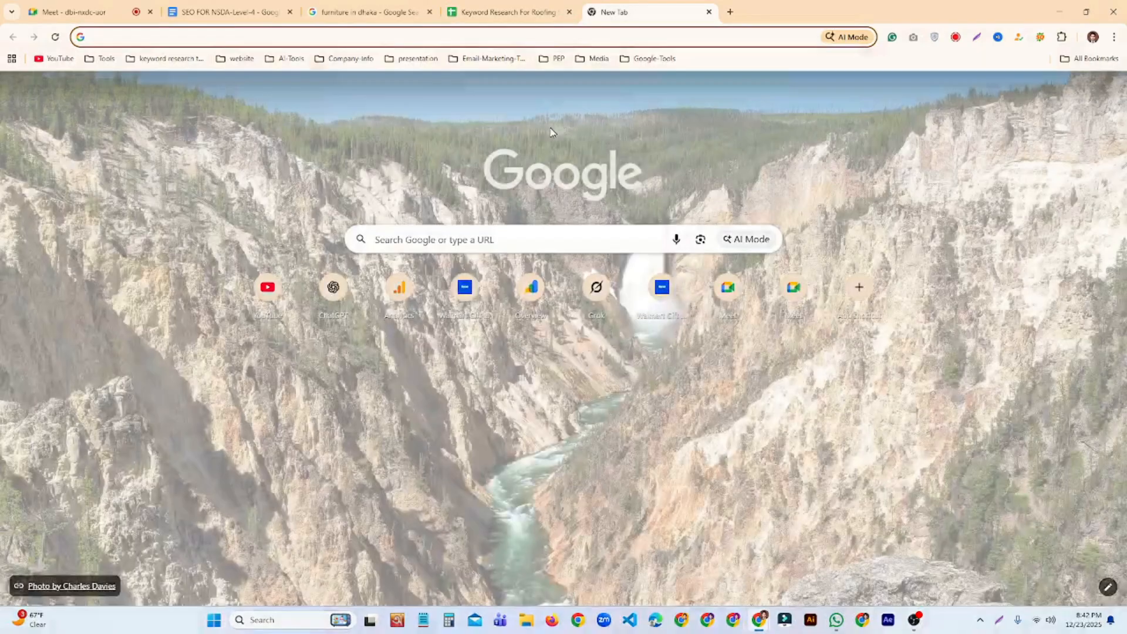
pyautogui.hotkey('ctrl', 'v')
pyautogui.press('Return')
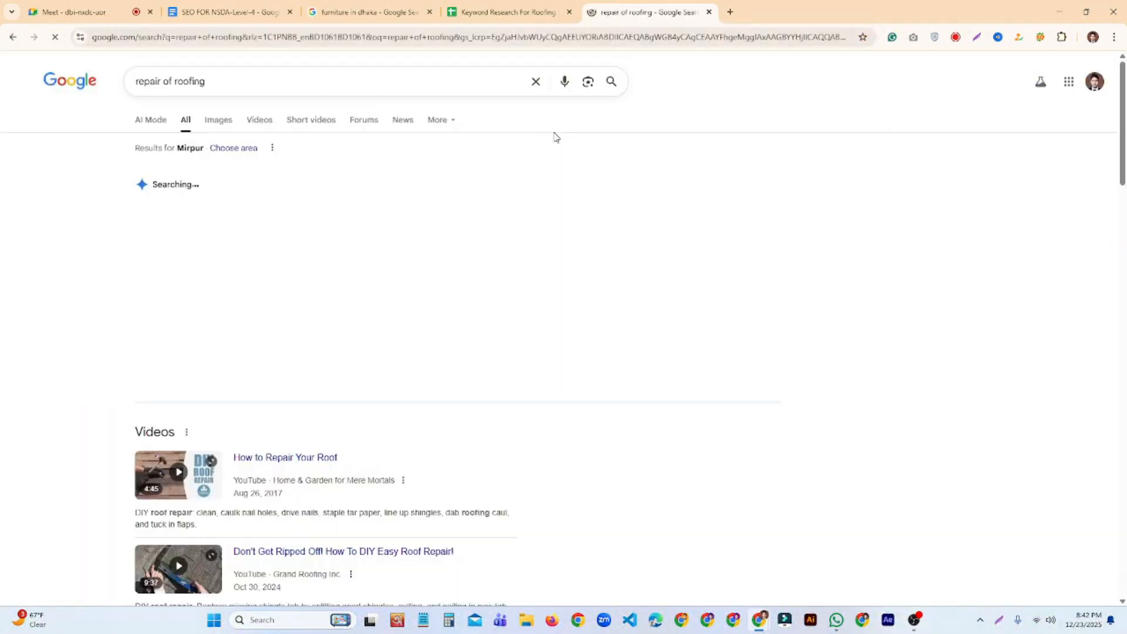
pyautogui.scroll(-13, 529, 205)
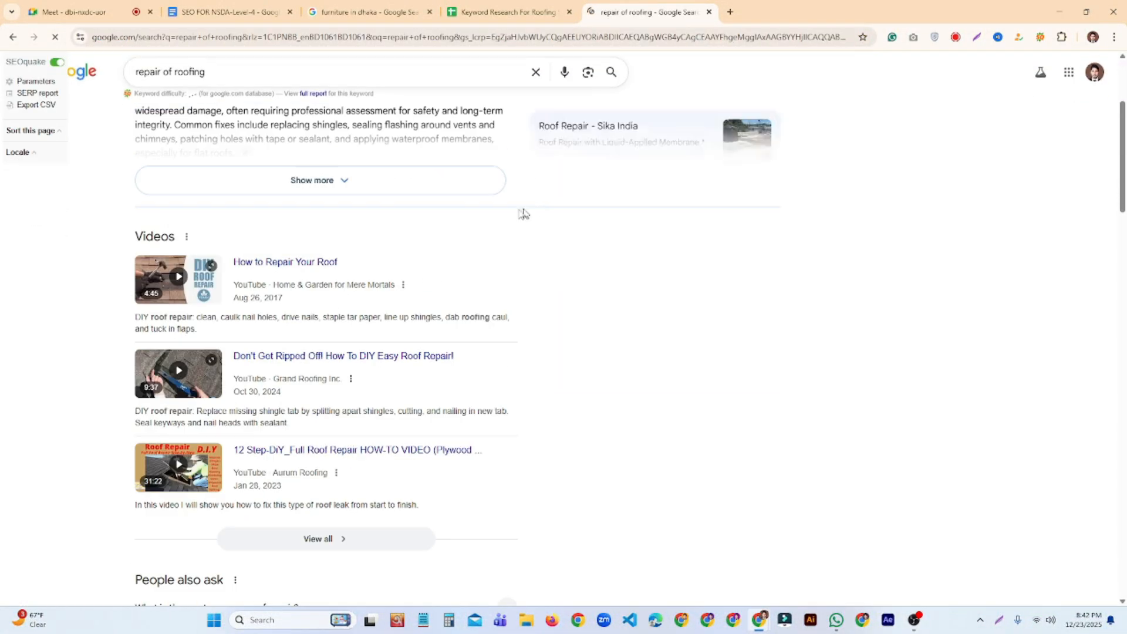
pyautogui.scroll(-2, 237, 265)
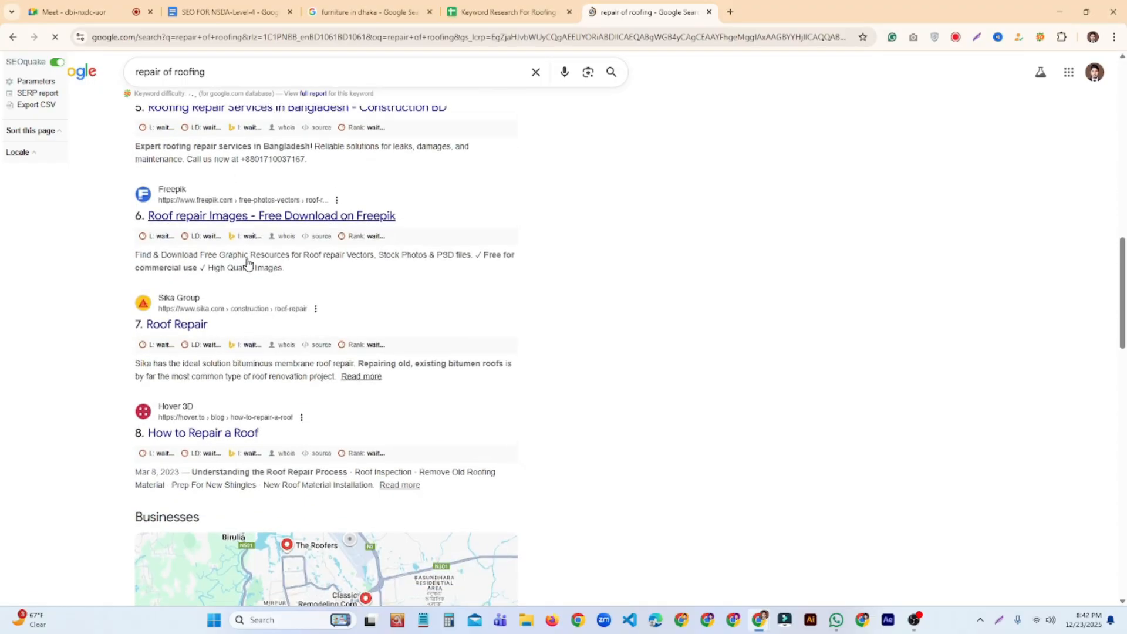
pyautogui.scroll(-2, 225, 241)
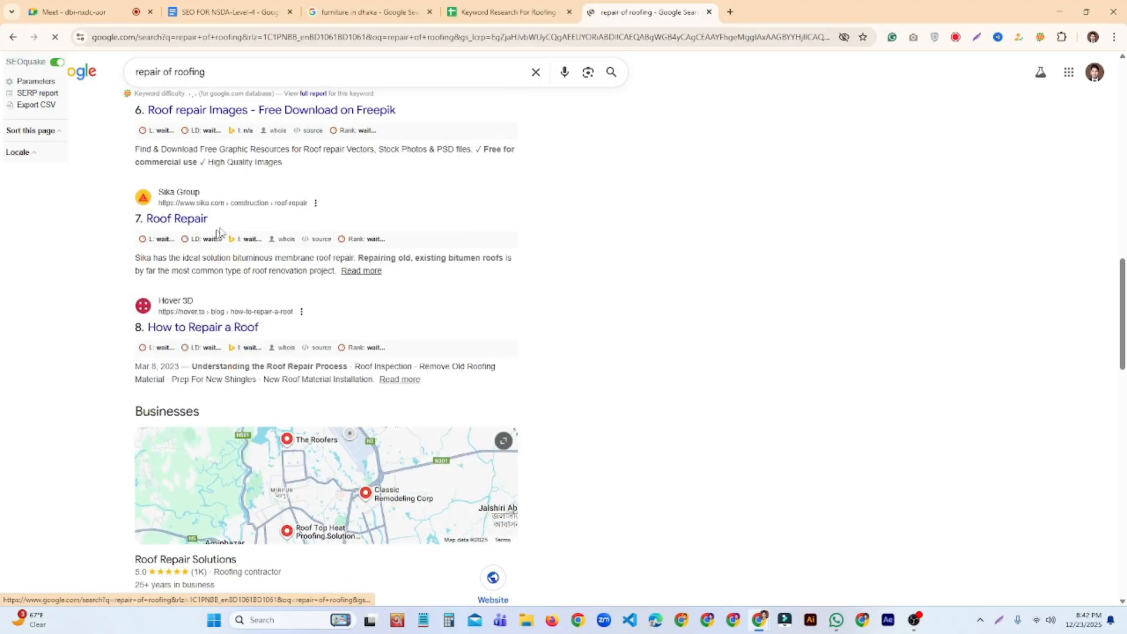
# Look through the remaining Google results for "repair of roofing" down to the related searches
pyautogui.scroll(-10, 225, 241)
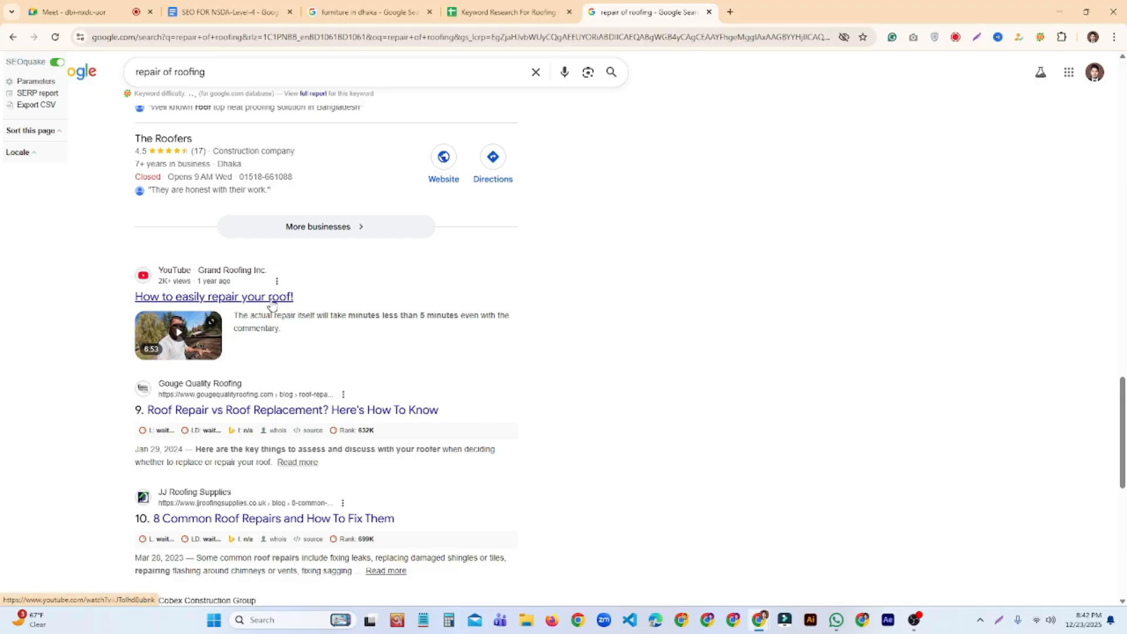
pyautogui.scroll(-1, 276, 305)
pyautogui.scroll(-4, 275, 305)
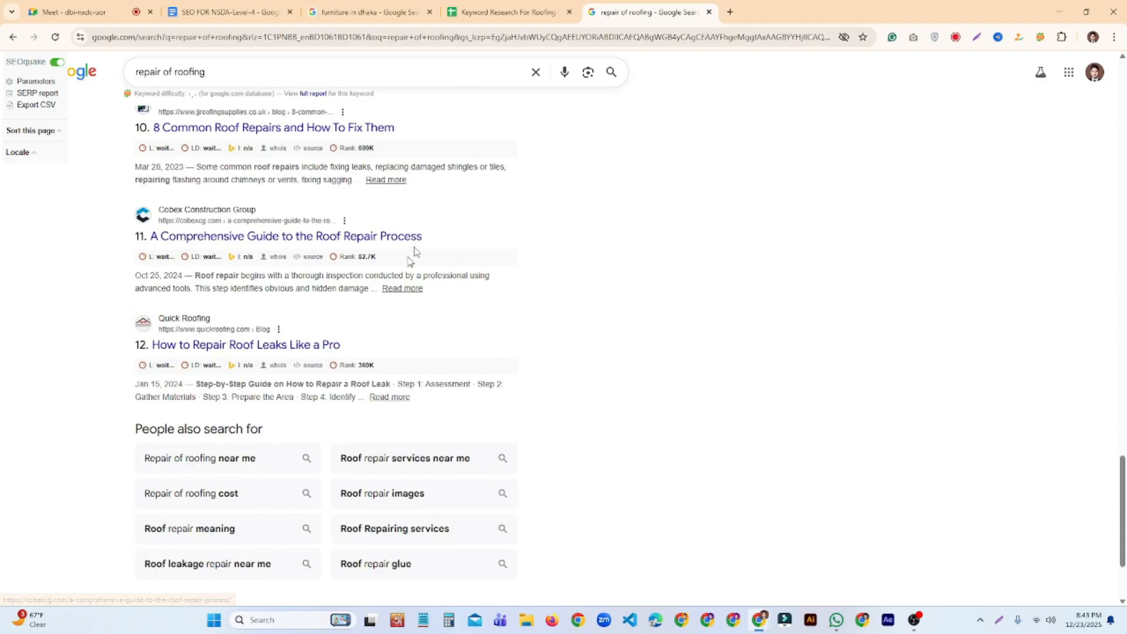
# Return to the keyword research spreadsheet and examine the keyword difficulty in C2 and the search volumes in B3:B9
pyautogui.click(486, 6)
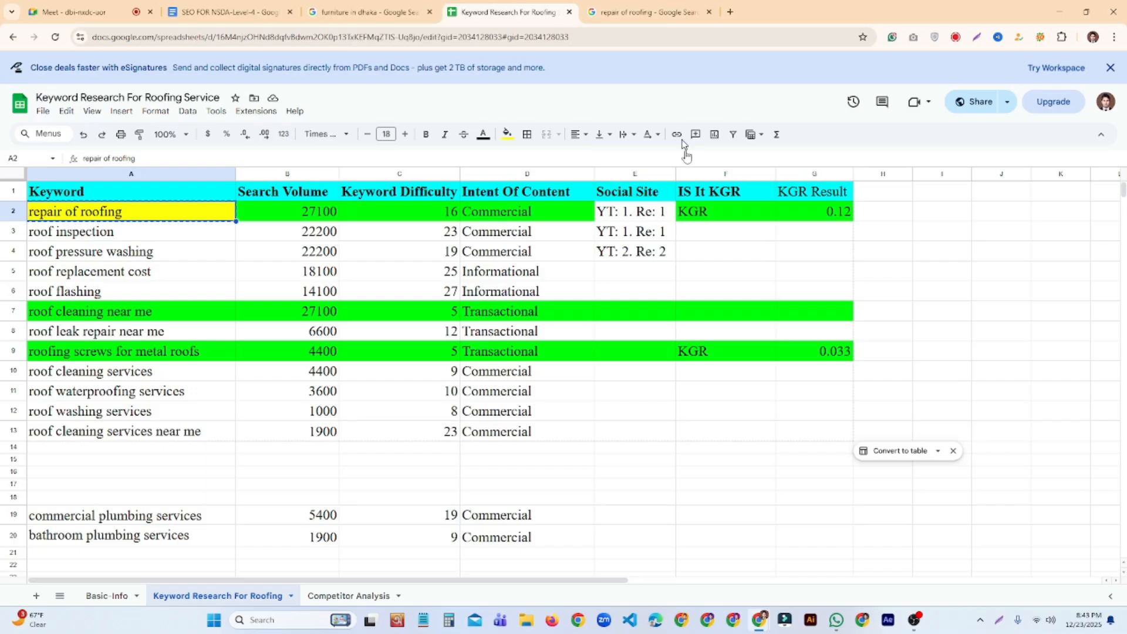
pyautogui.click(395, 216)
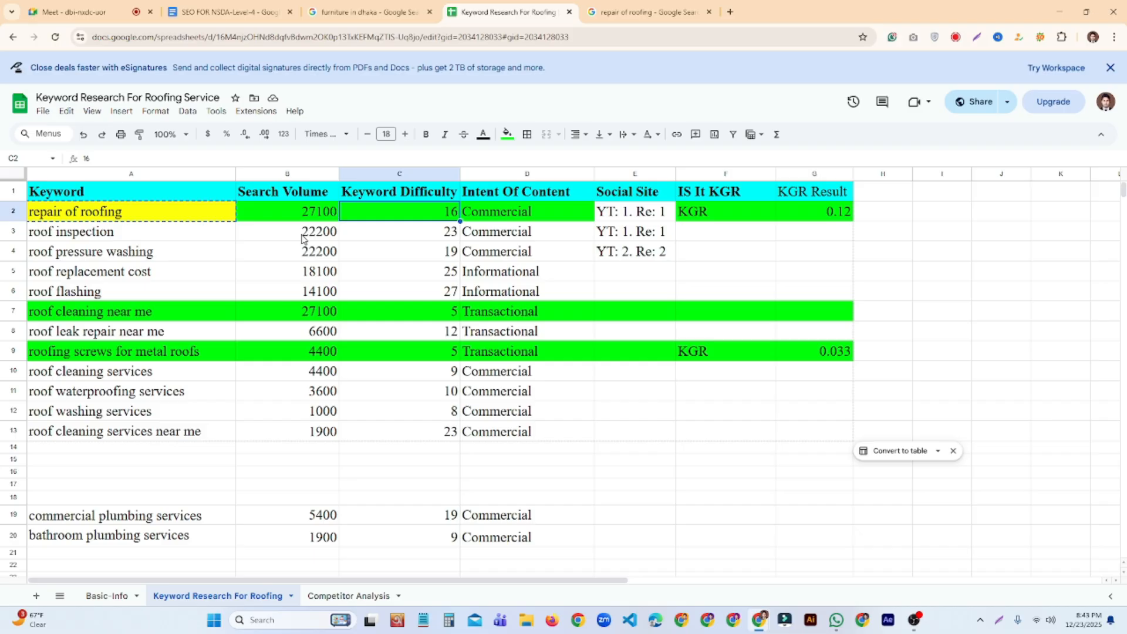
pyautogui.moveTo(315, 235); pyautogui.dragTo(298, 352)
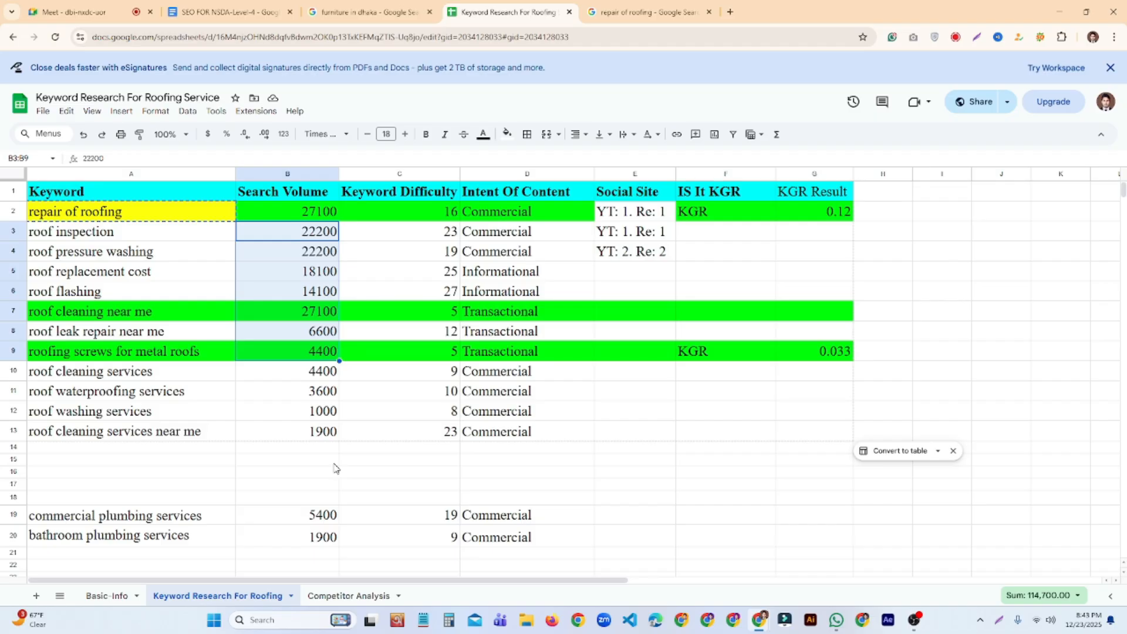
pyautogui.click(596, 471)
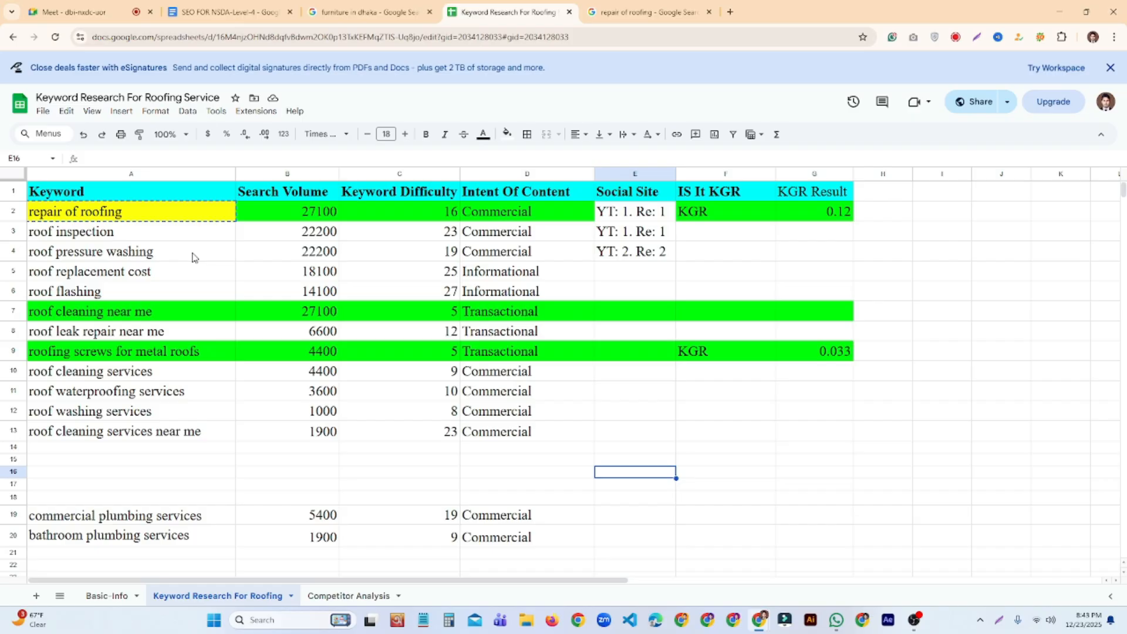
# Review the list of remaining roofing keywords in A3:A13
pyautogui.moveTo(223, 232); pyautogui.dragTo(195, 467)
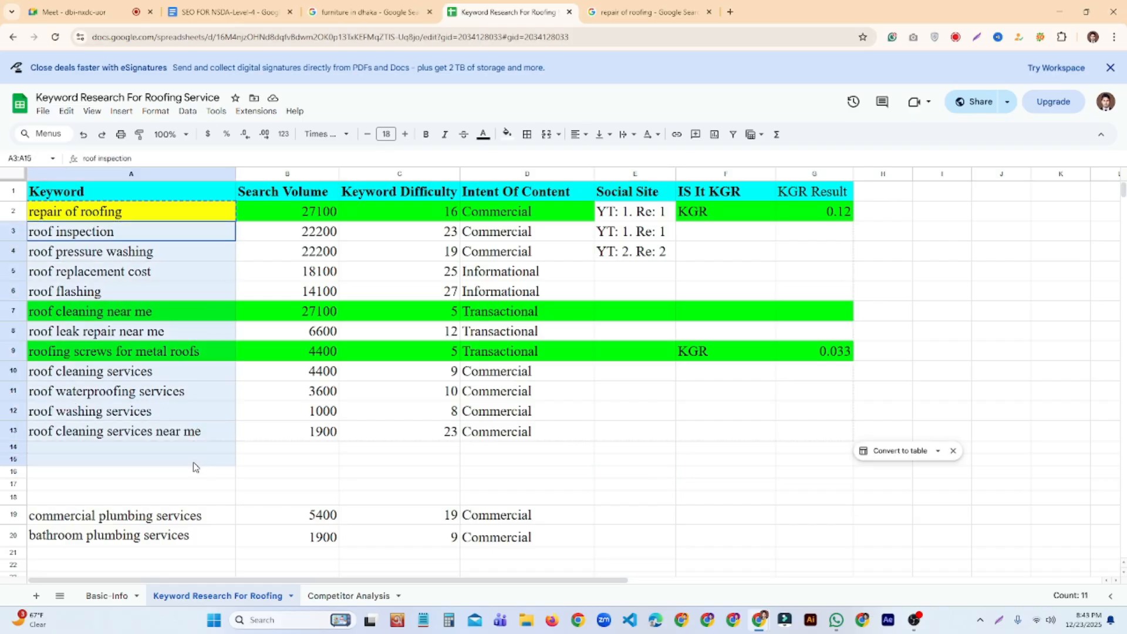
pyautogui.click(246, 446)
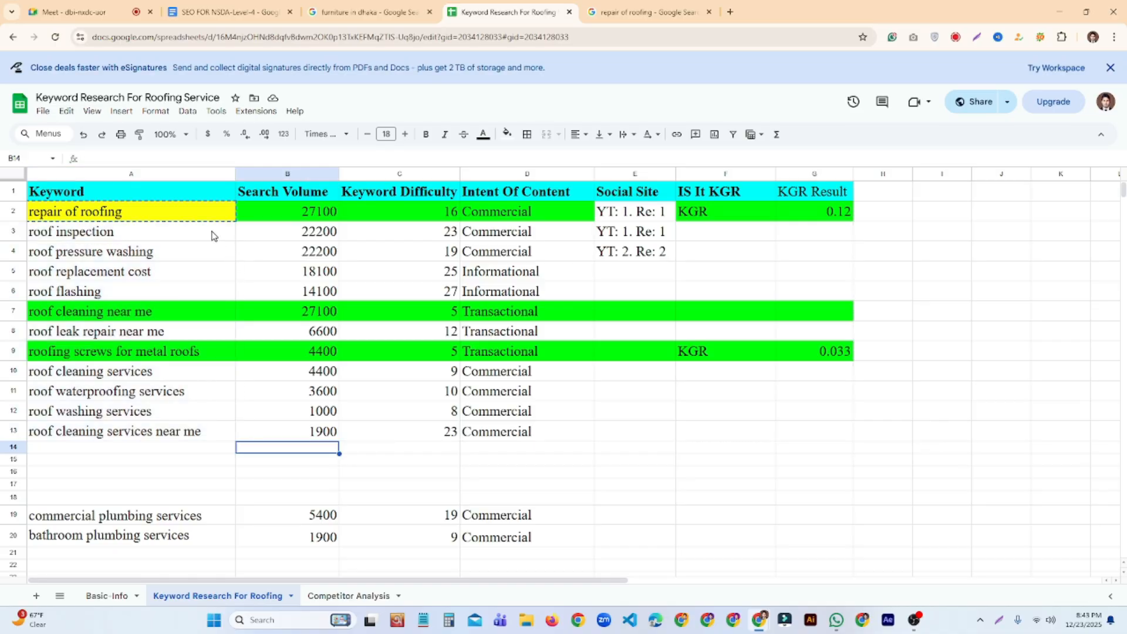
pyautogui.moveTo(157, 238); pyautogui.dragTo(163, 432)
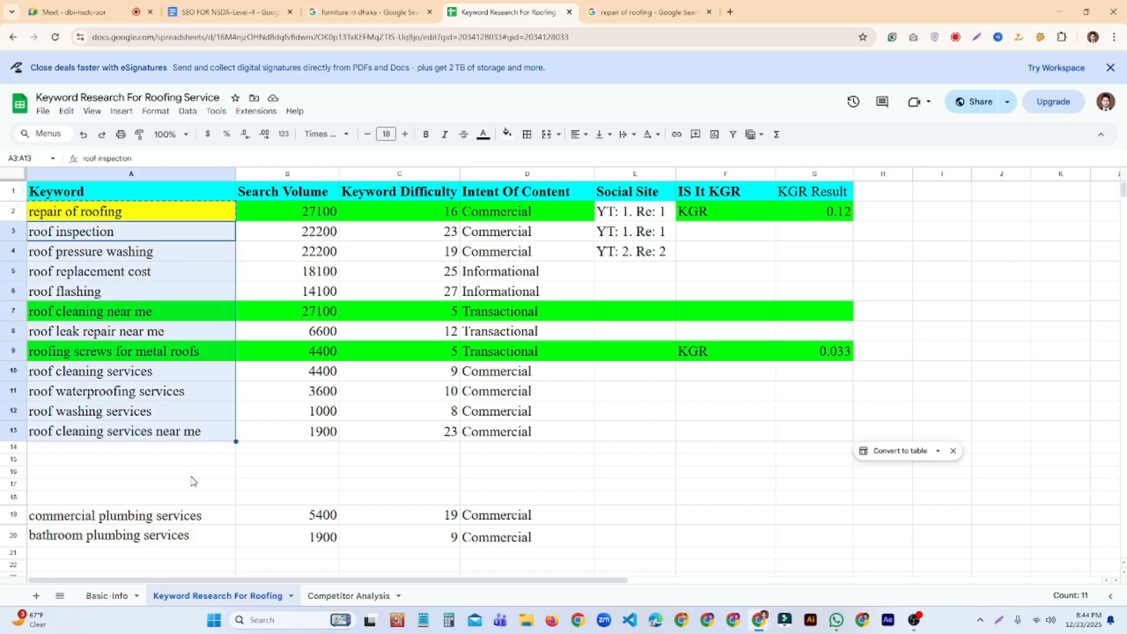
pyautogui.click(193, 473)
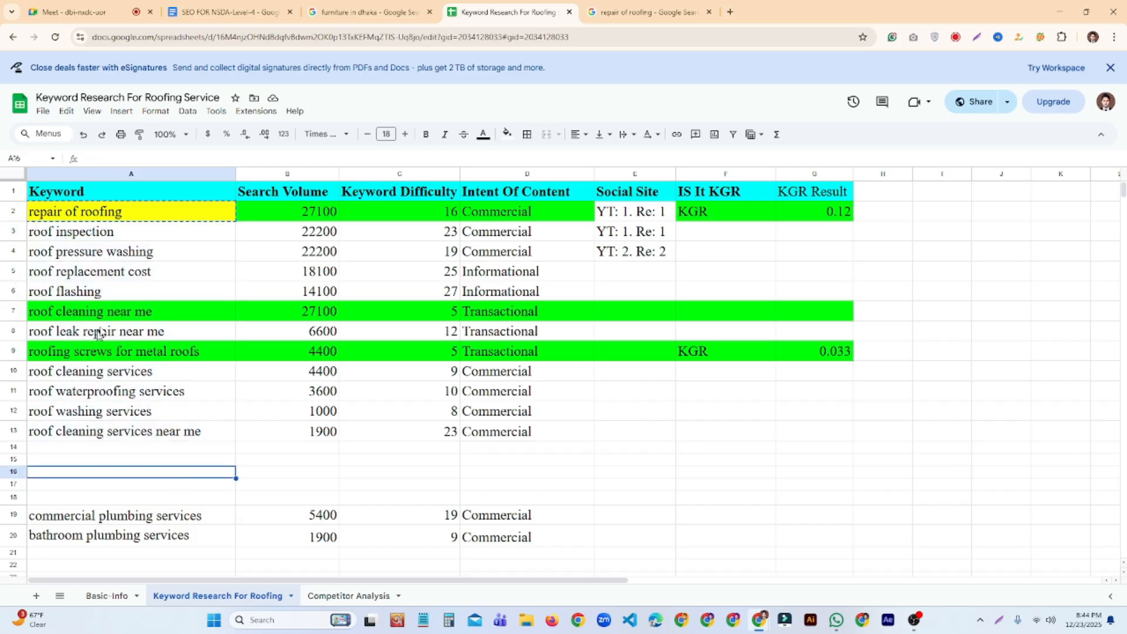
# Check the "repair of roofing" keyword in A2 and its search volume in B2
pyautogui.click(170, 216)
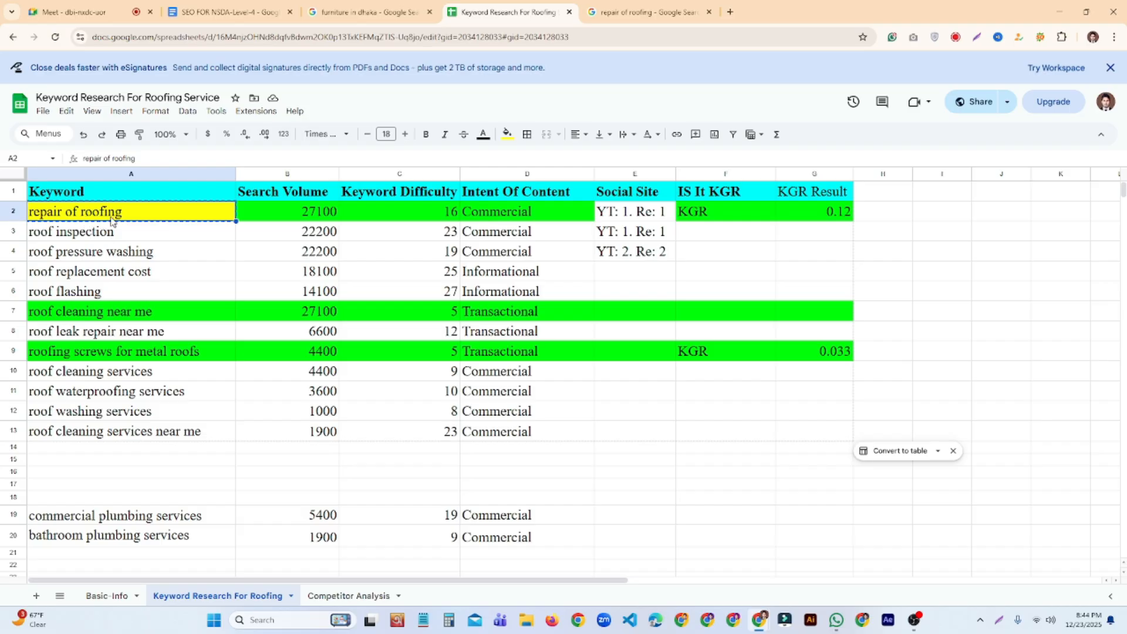
pyautogui.click(317, 218)
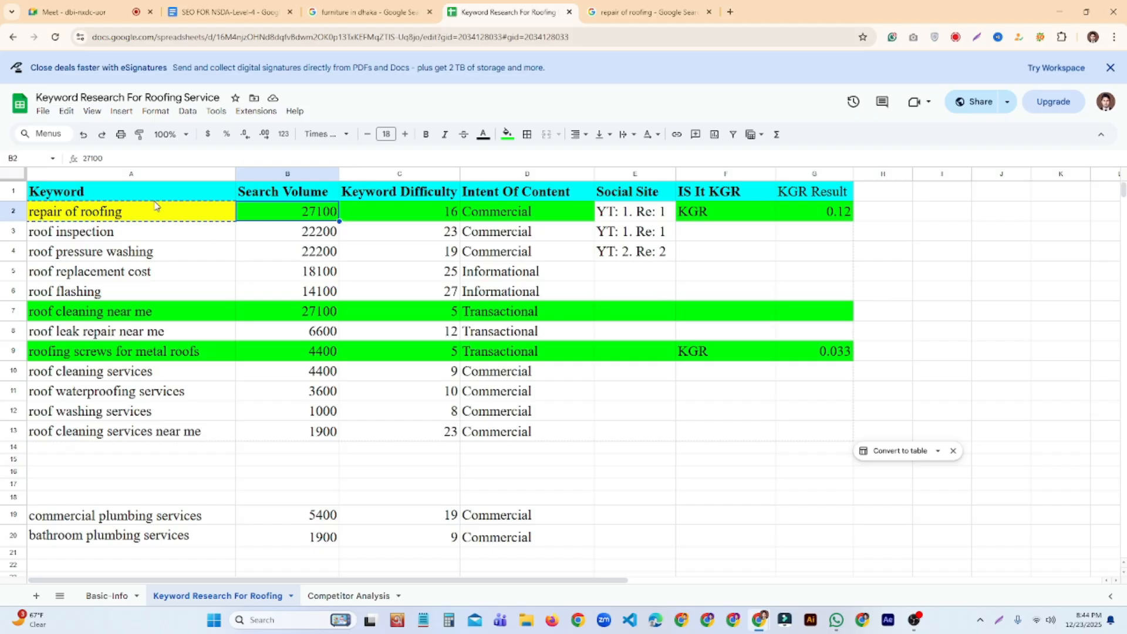
pyautogui.click(139, 216)
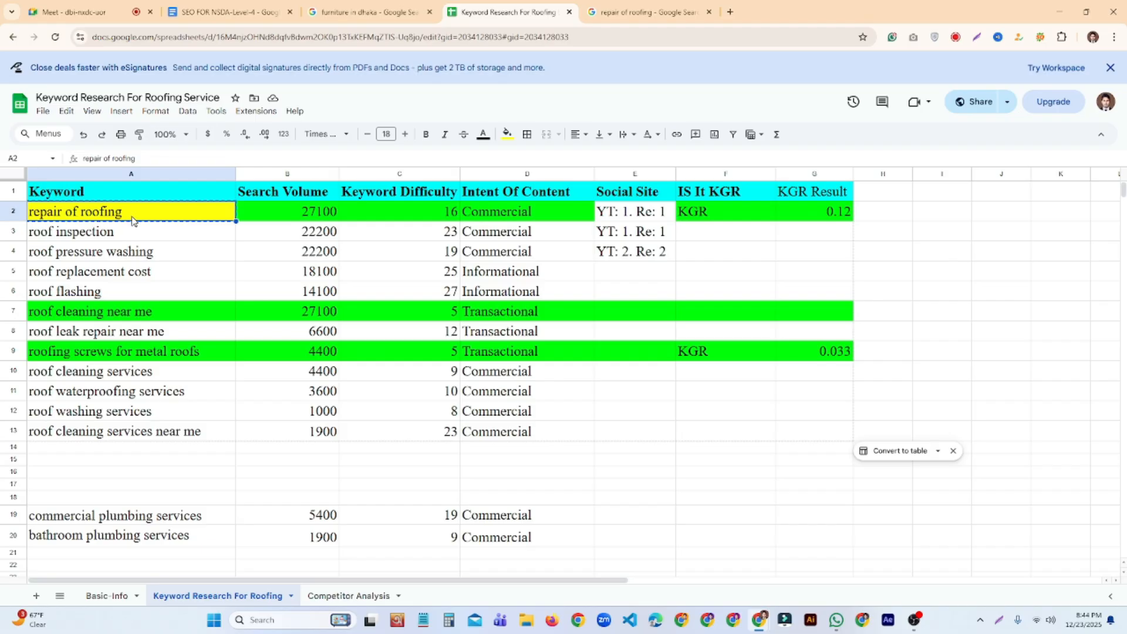
# Go back to the Google results and run the search for "repair of roofing" again
pyautogui.click(646, 5)
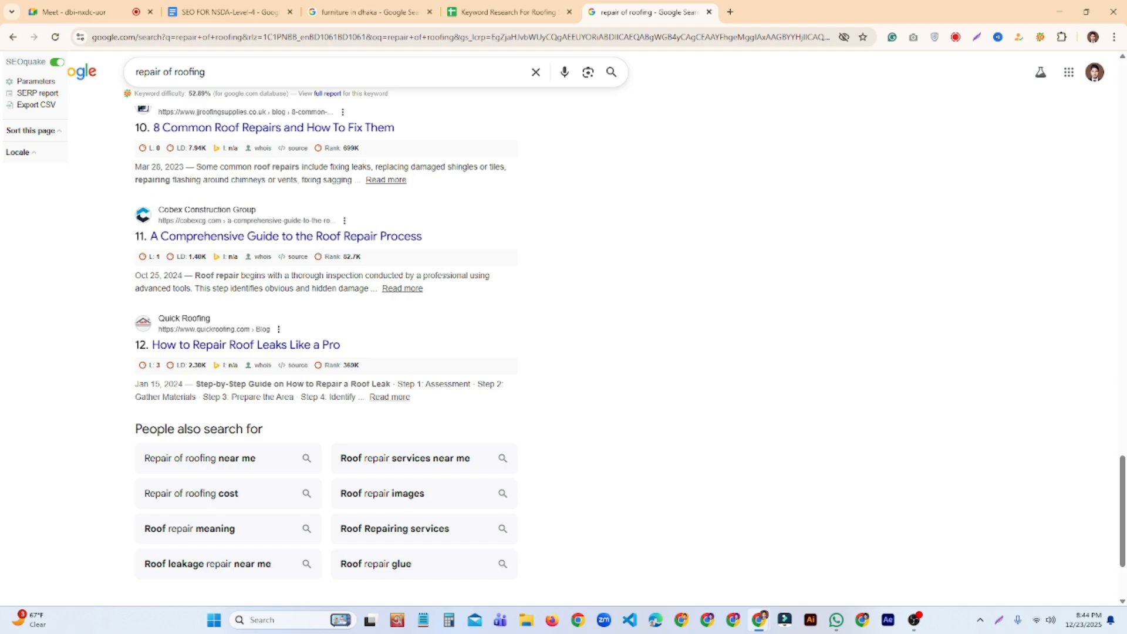
pyautogui.tripleClick(381, 79)
pyautogui.click(722, 177)
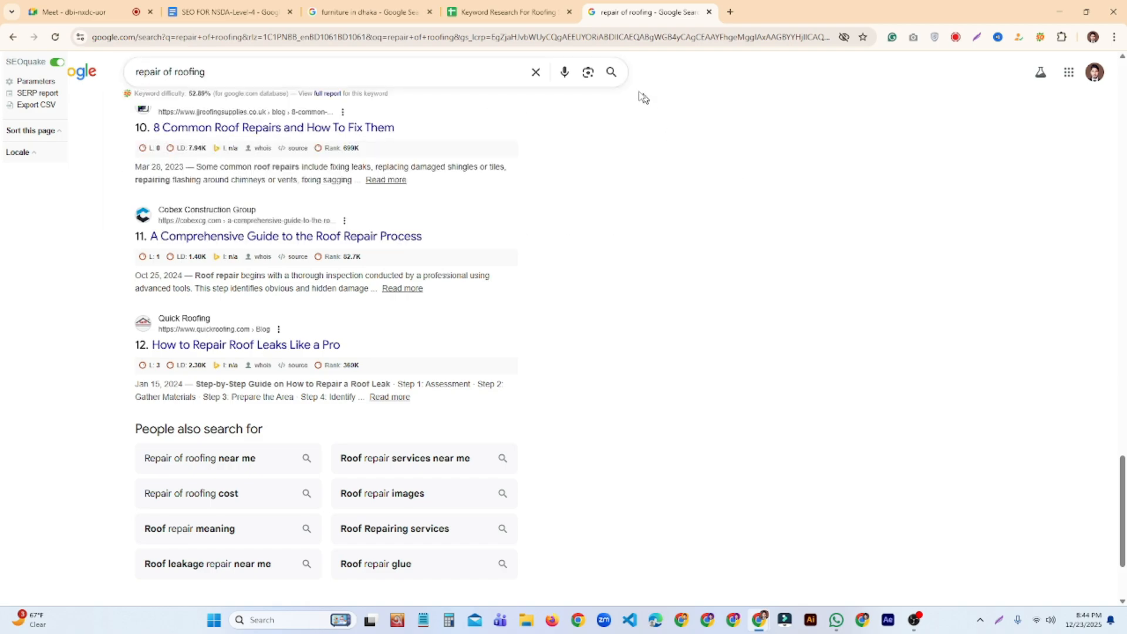
pyautogui.click(611, 72)
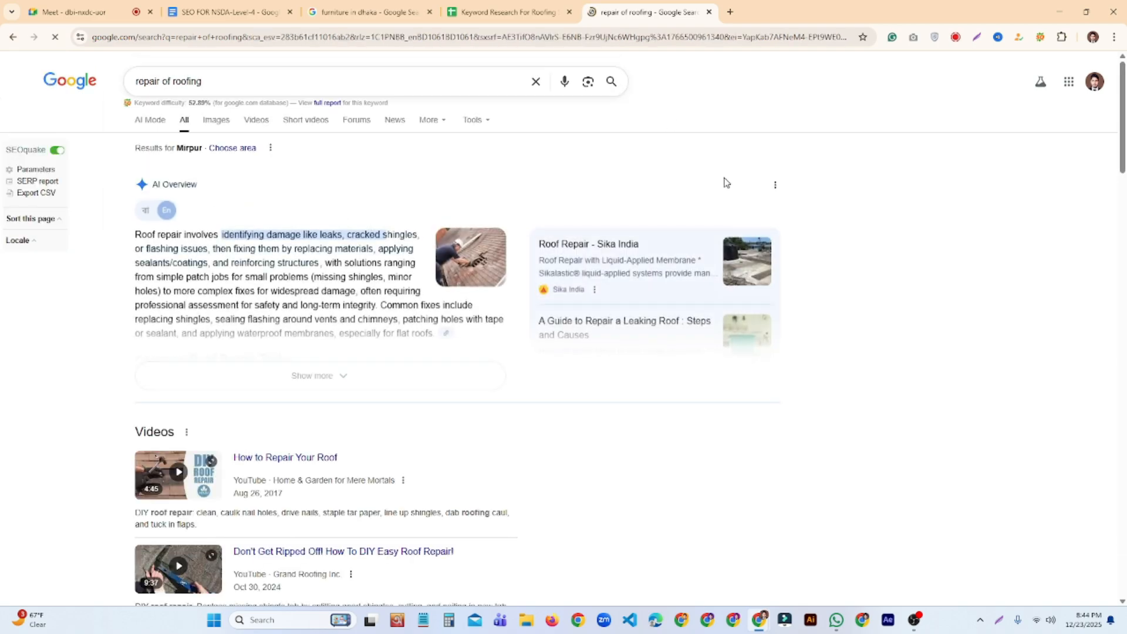
# Examine the videos, People also ask questions and first organic results for "repair of roofing"
pyautogui.scroll(-3, 485, 206)
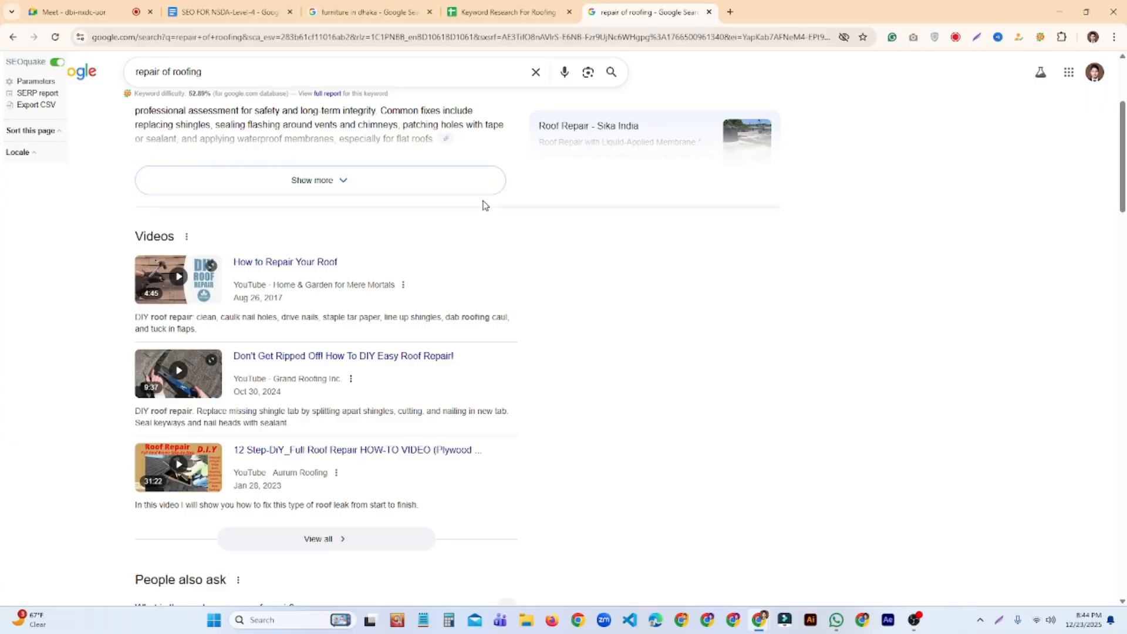
pyautogui.scroll(-6, 485, 206)
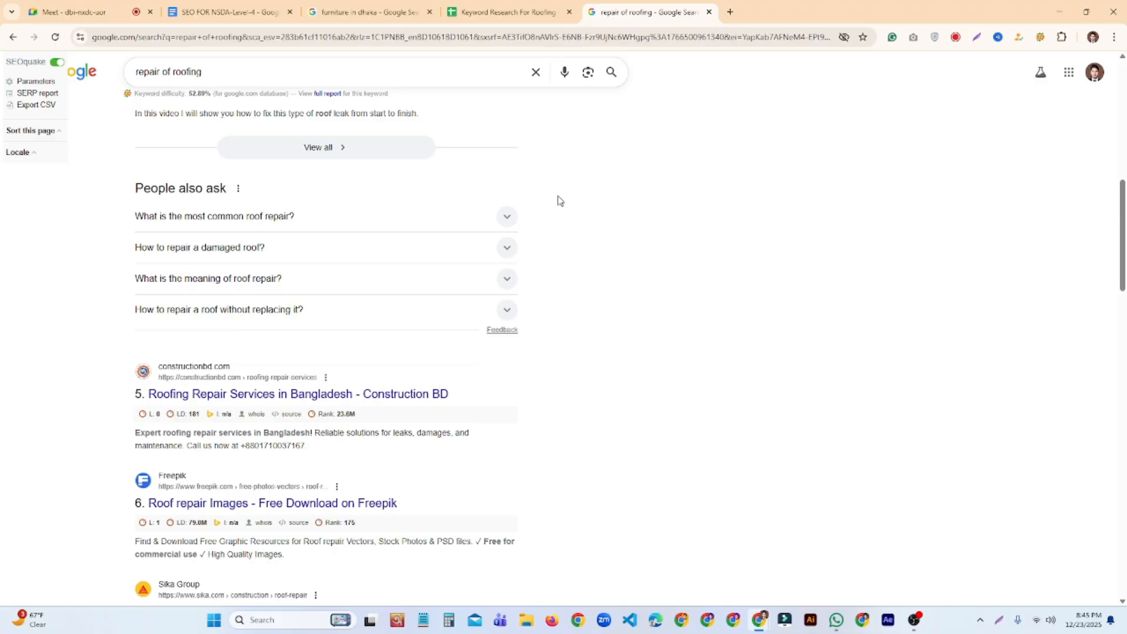
pyautogui.scroll(-2, 558, 200)
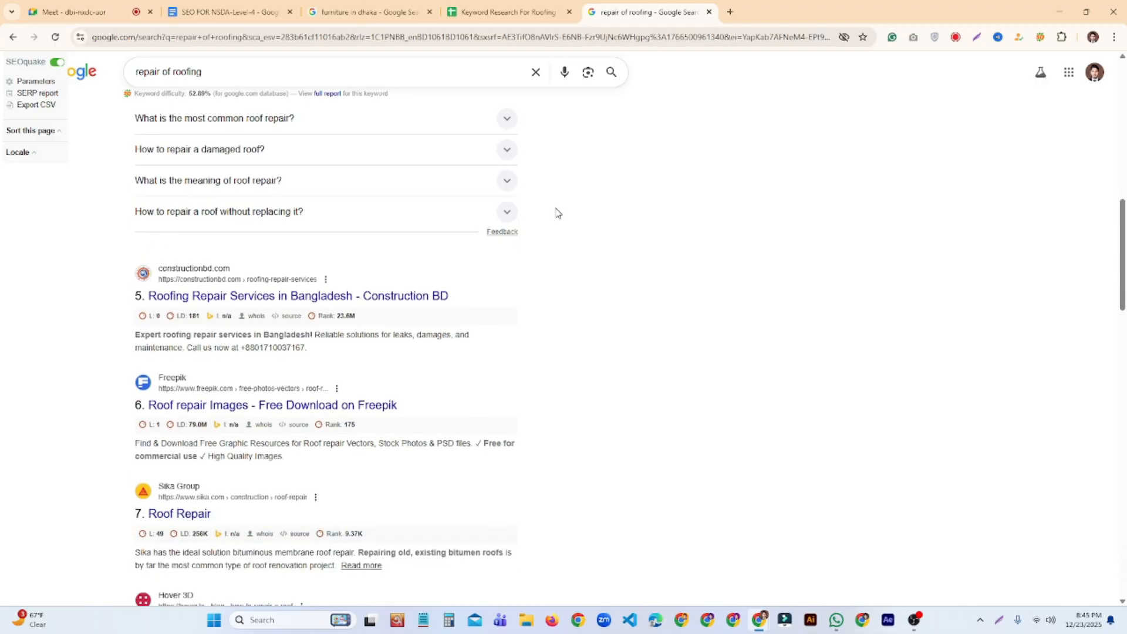
pyautogui.scroll(10, 558, 212)
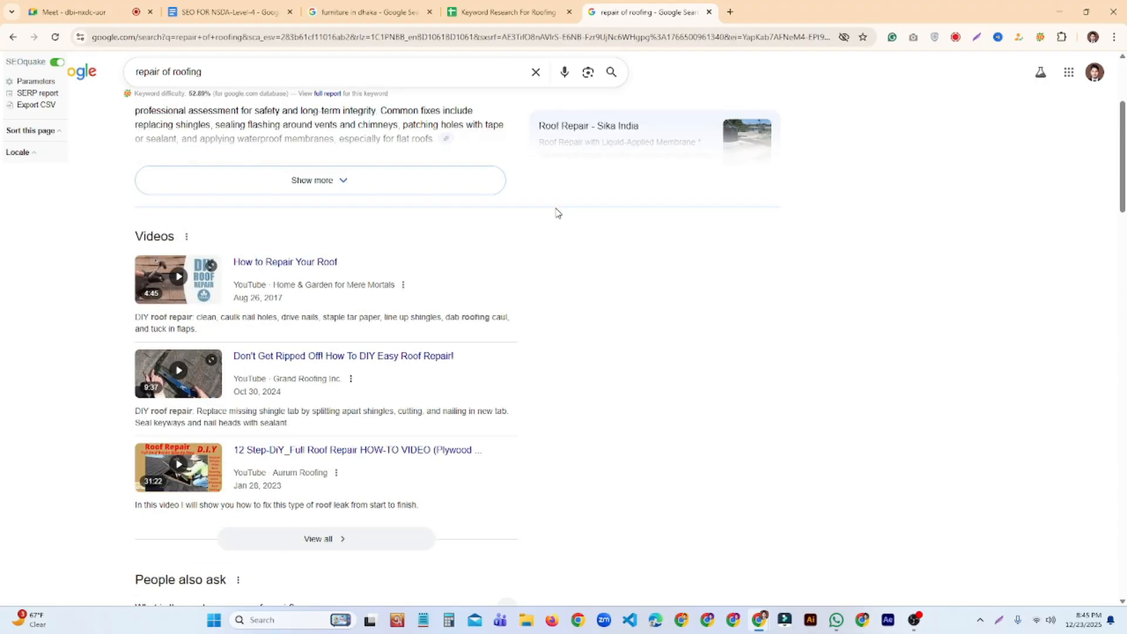
pyautogui.scroll(-4, 556, 212)
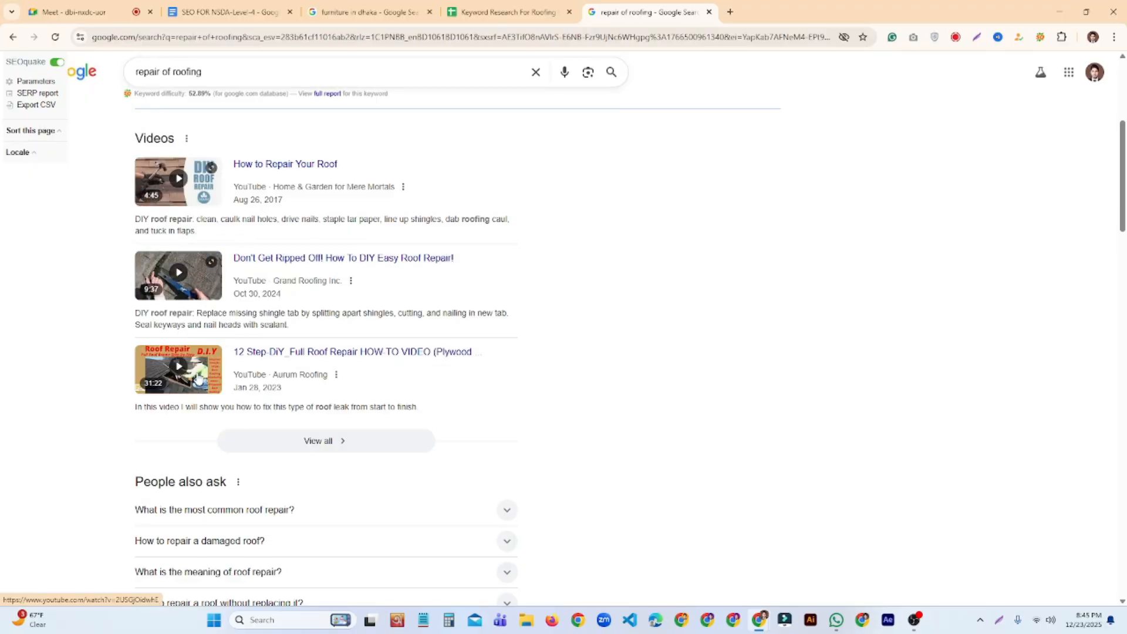
pyautogui.scroll(-3, 285, 327)
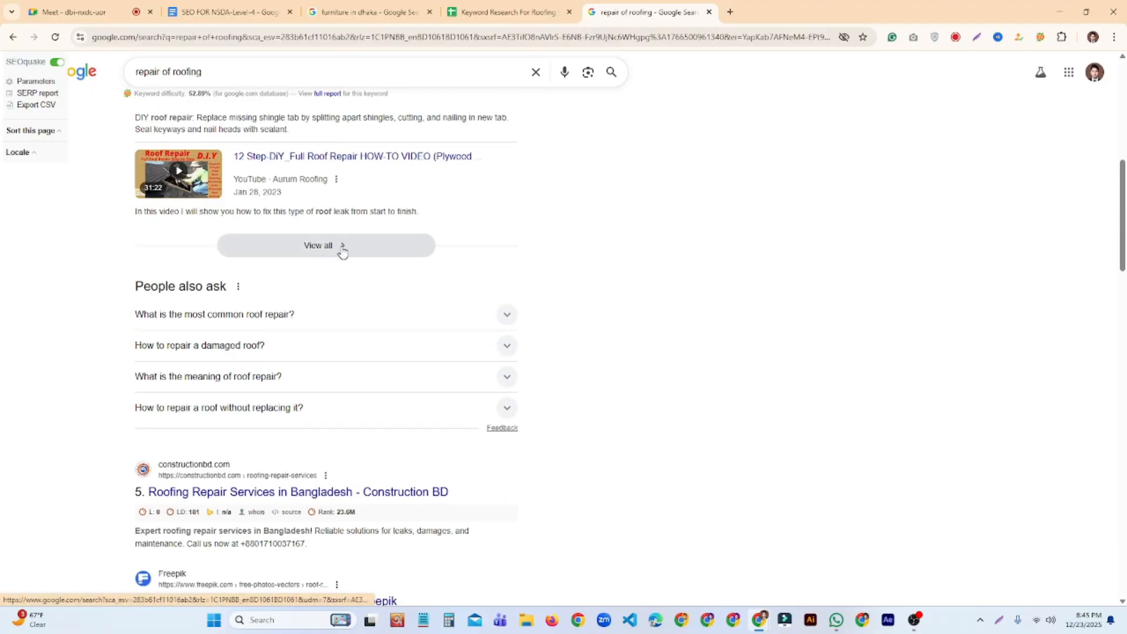
pyautogui.scroll(-3, 337, 251)
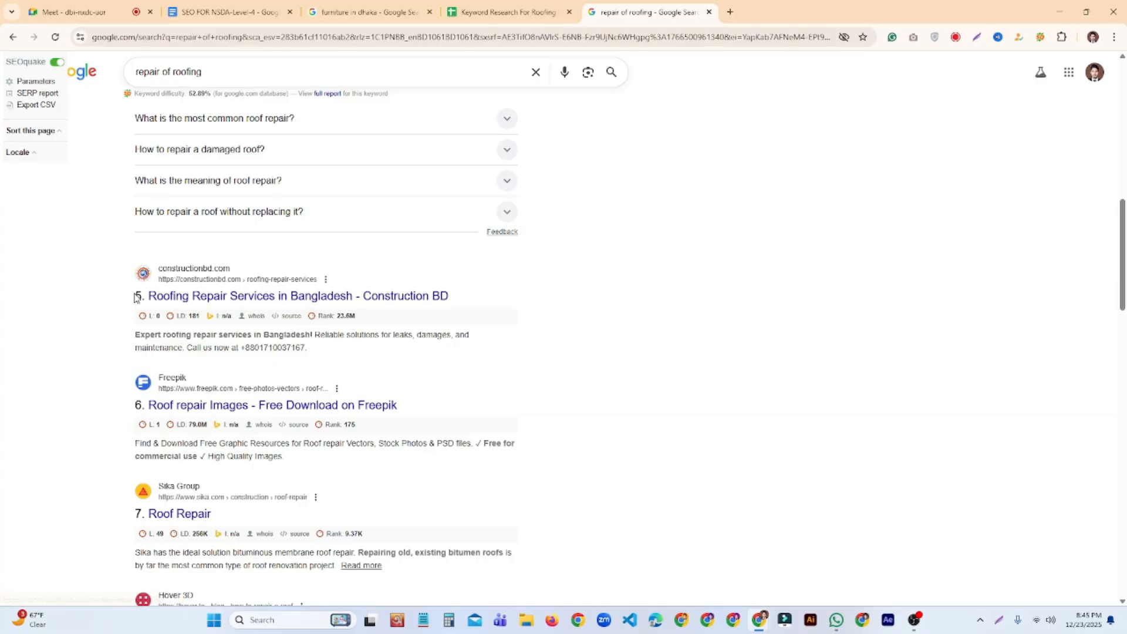
# Open the Construction BD roofing repair result and the Freepik roof repair images result in new tabs
pyautogui.rightClick(195, 301)
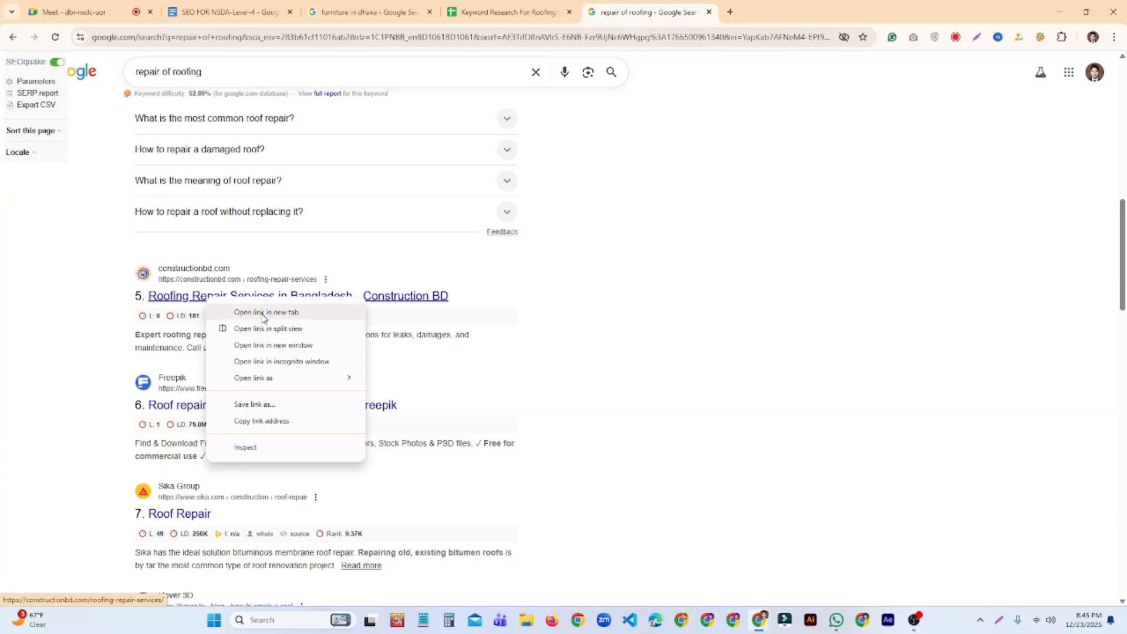
pyautogui.click(261, 317)
pyautogui.scroll(-2, 307, 311)
pyautogui.rightClick(230, 309)
pyautogui.click(241, 318)
# Open the Sika Group "Roof Repair" and Hover 3D "How to Repair a Roof" results in new tabs
pyautogui.scroll(-2, 340, 334)
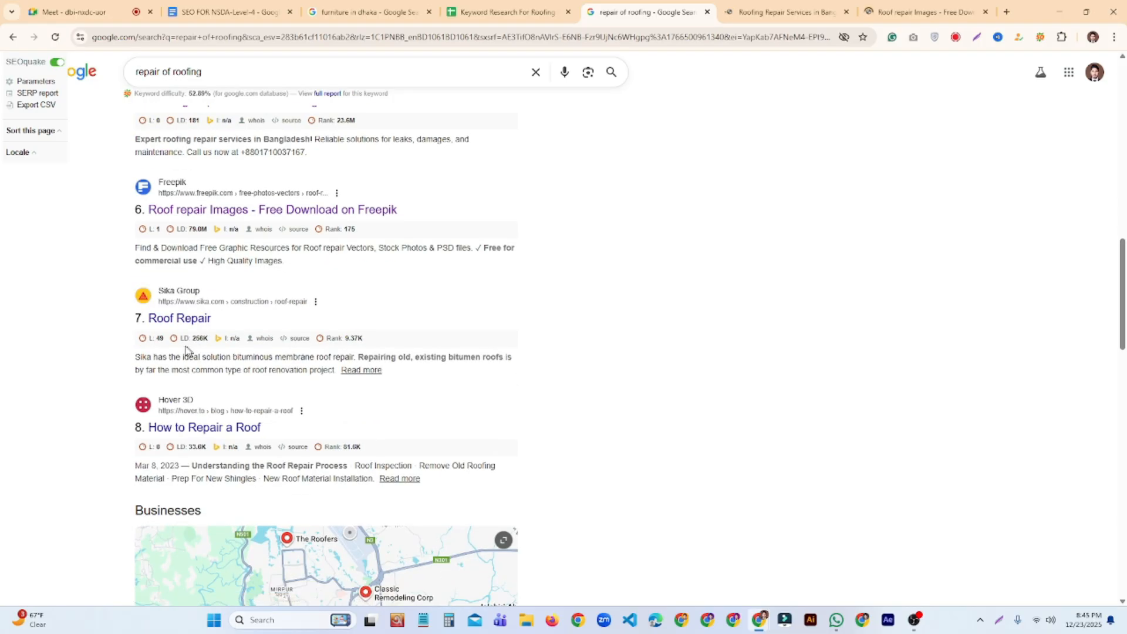
pyautogui.rightClick(181, 324)
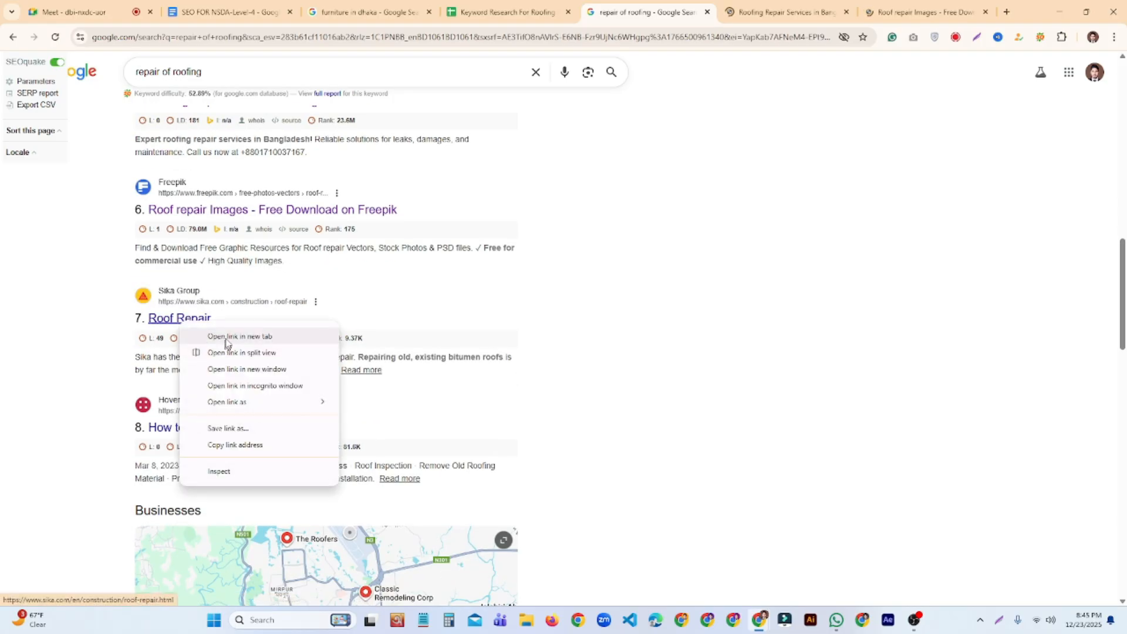
pyautogui.click(223, 336)
pyautogui.scroll(-2, 235, 342)
pyautogui.rightClick(230, 336)
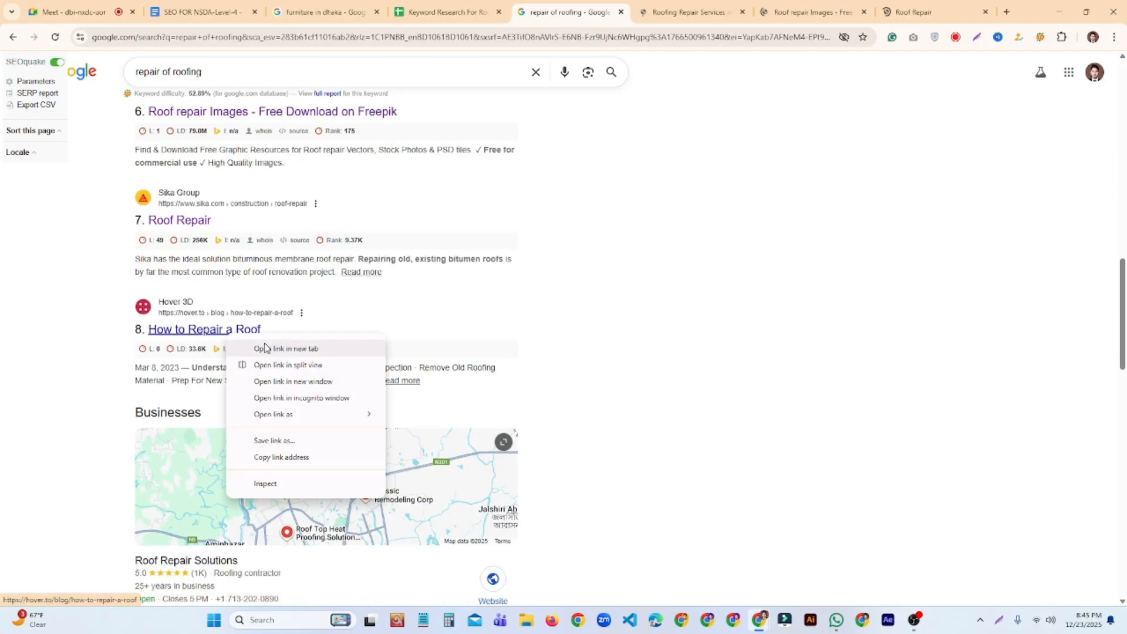
pyautogui.click(276, 348)
# Open the Gouge Quality Roofing and JJ Roofing Supplies results below the Businesses section in new tabs
pyautogui.scroll(-4, 346, 326)
pyautogui.scroll(-4, 369, 323)
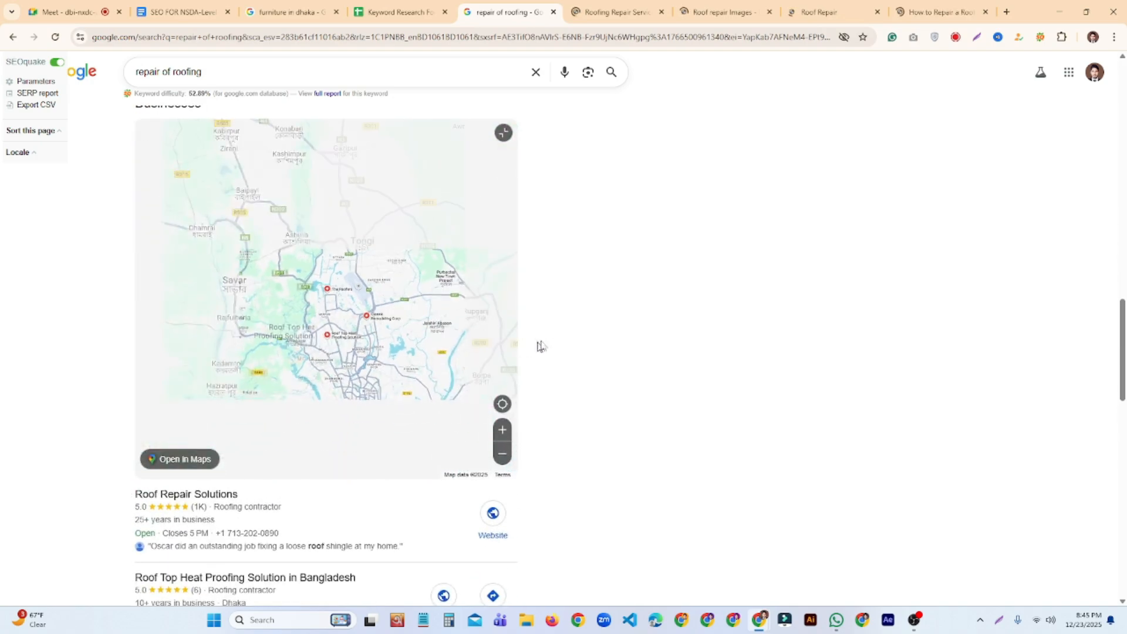
pyautogui.scroll(-9, 564, 347)
pyautogui.scroll(-1, 580, 353)
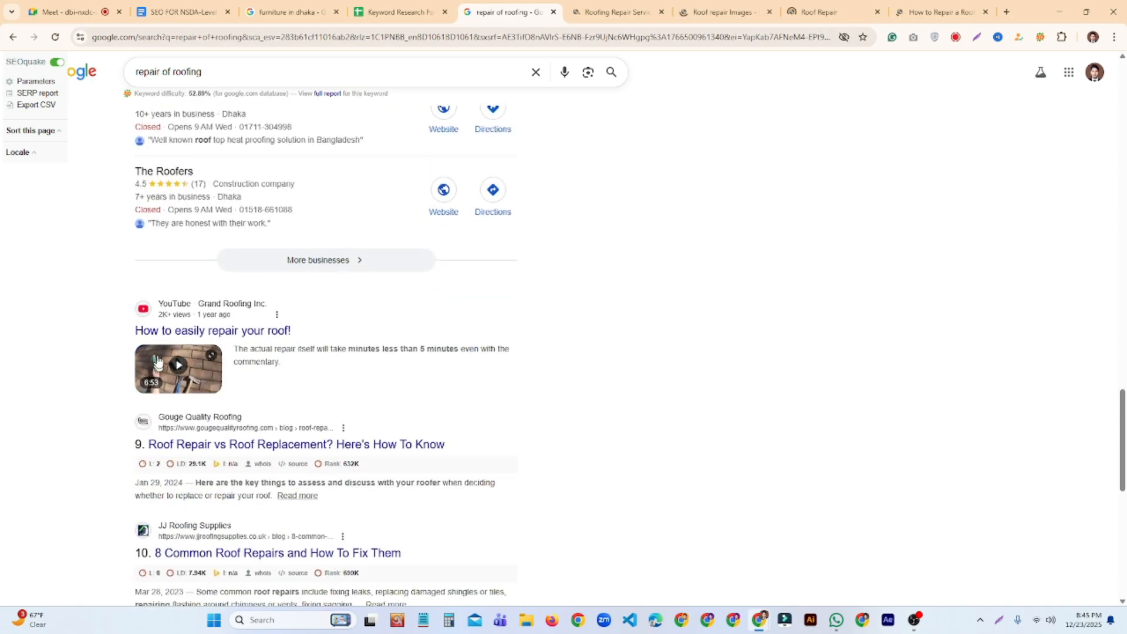
pyautogui.scroll(-3, 332, 343)
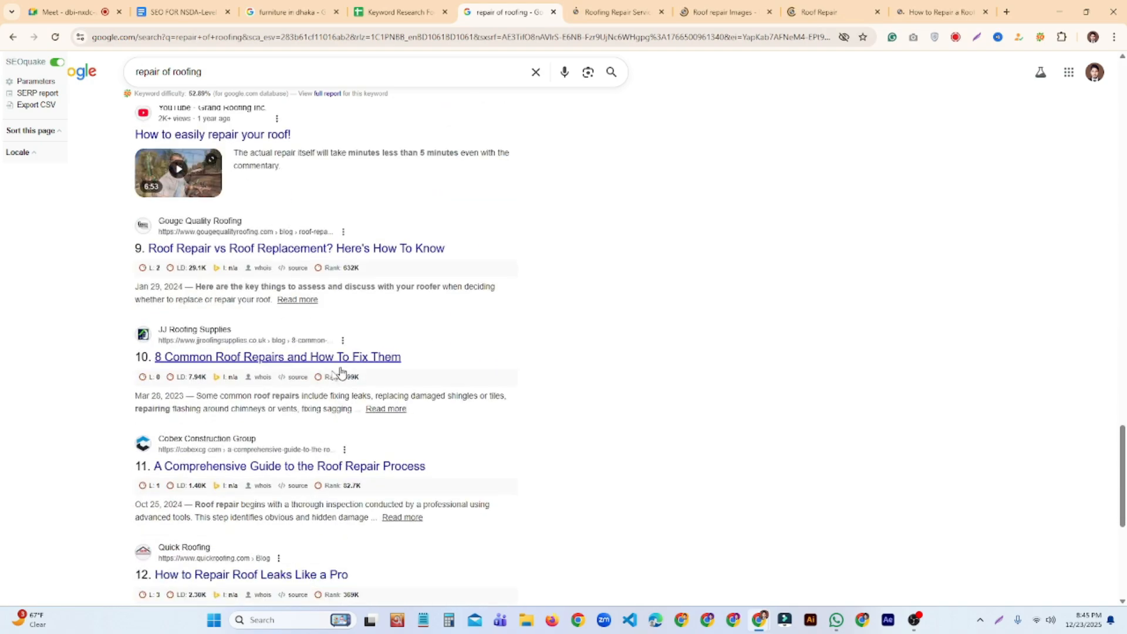
pyautogui.rightClick(291, 248)
pyautogui.click(330, 260)
pyautogui.scroll(-2, 322, 261)
pyautogui.rightClick(320, 259)
pyautogui.click(375, 275)
# Open the Cobex Construction Group and Quick Roofing results in new tabs
pyautogui.scroll(-2, 328, 272)
pyautogui.rightClick(297, 271)
pyautogui.click(361, 289)
pyautogui.rightClick(281, 384)
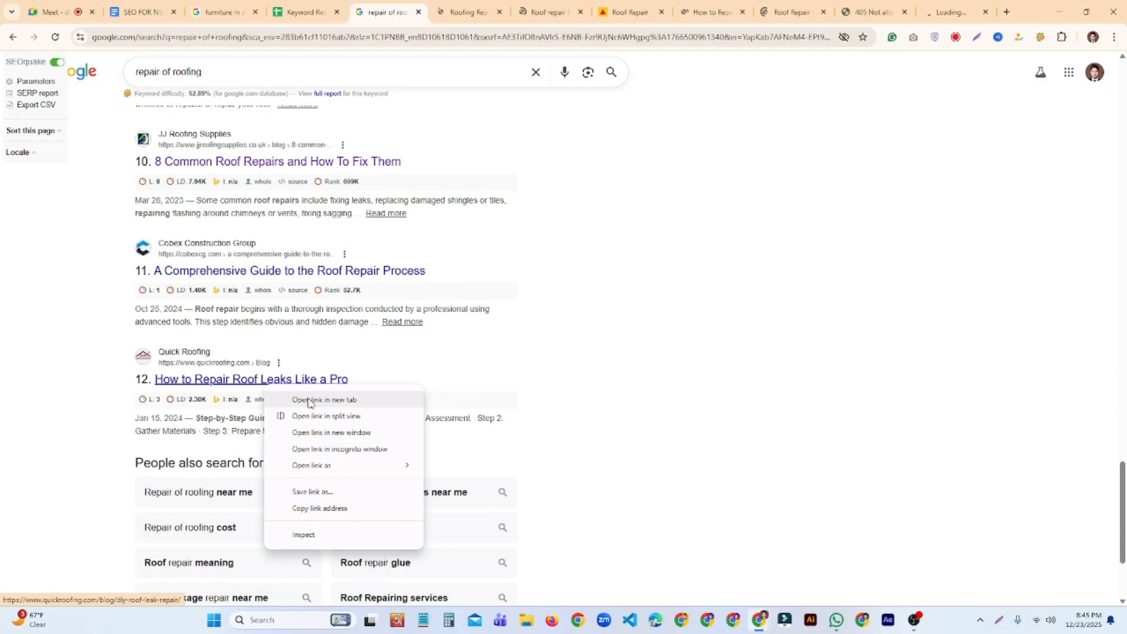
pyautogui.click(324, 400)
# View the Construction BD roofing repair services page and look through its content
pyautogui.click(434, 12)
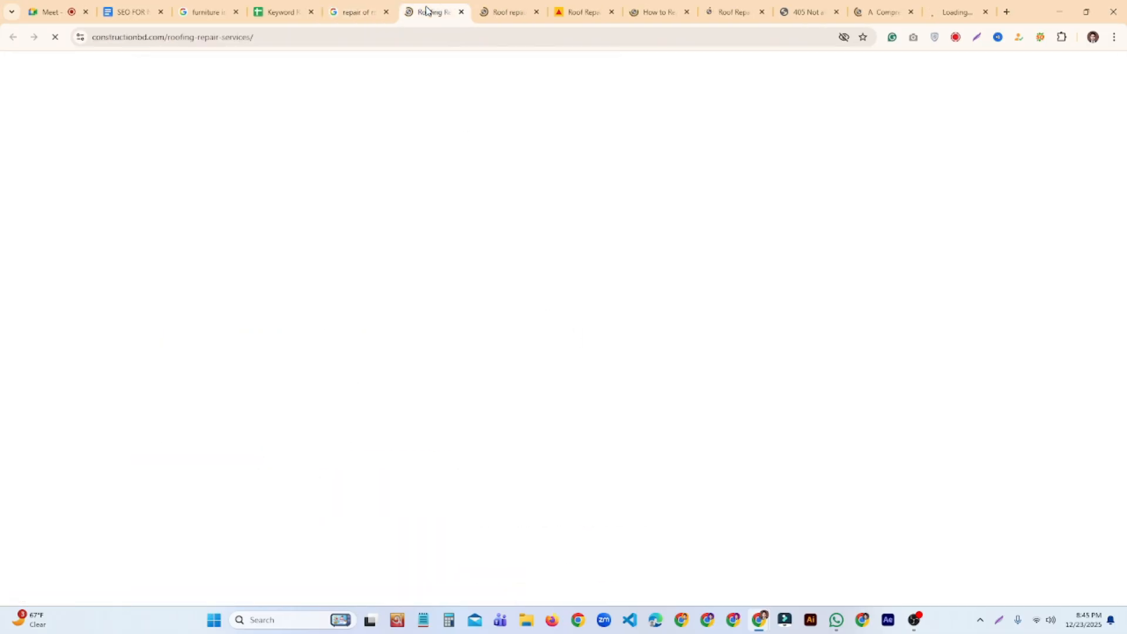
pyautogui.scroll(-5, 587, 251)
pyautogui.scroll(-8, 587, 251)
pyautogui.scroll(15, 587, 251)
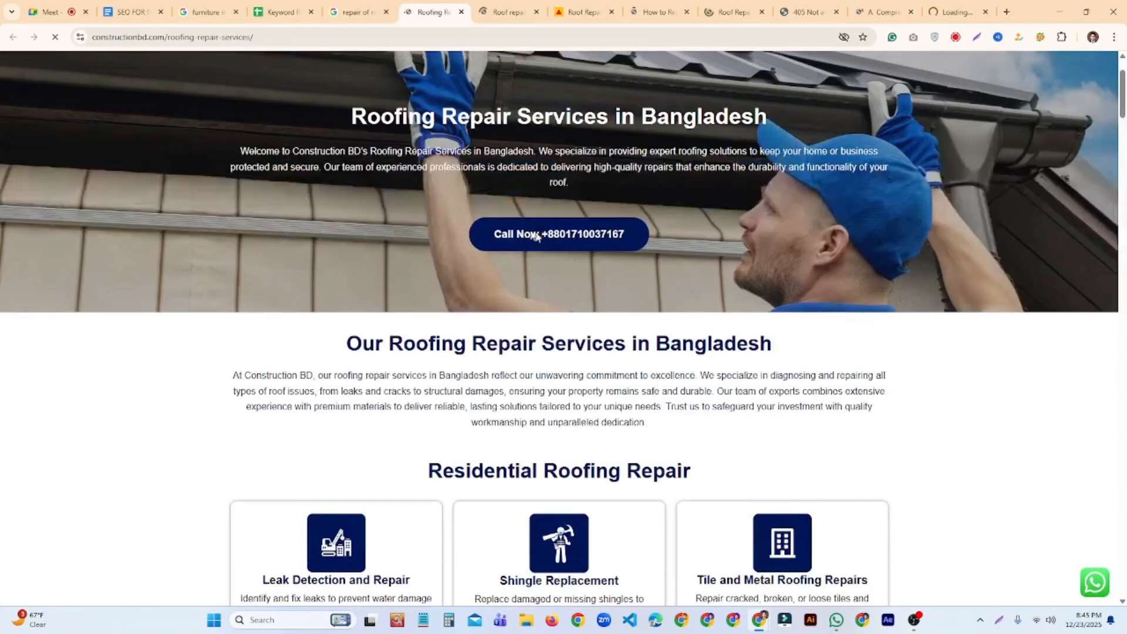
# Switch to the Freepik roof repair page, accept all cookies and look through its images
pyautogui.hotkey('ctrl', 'Tab')
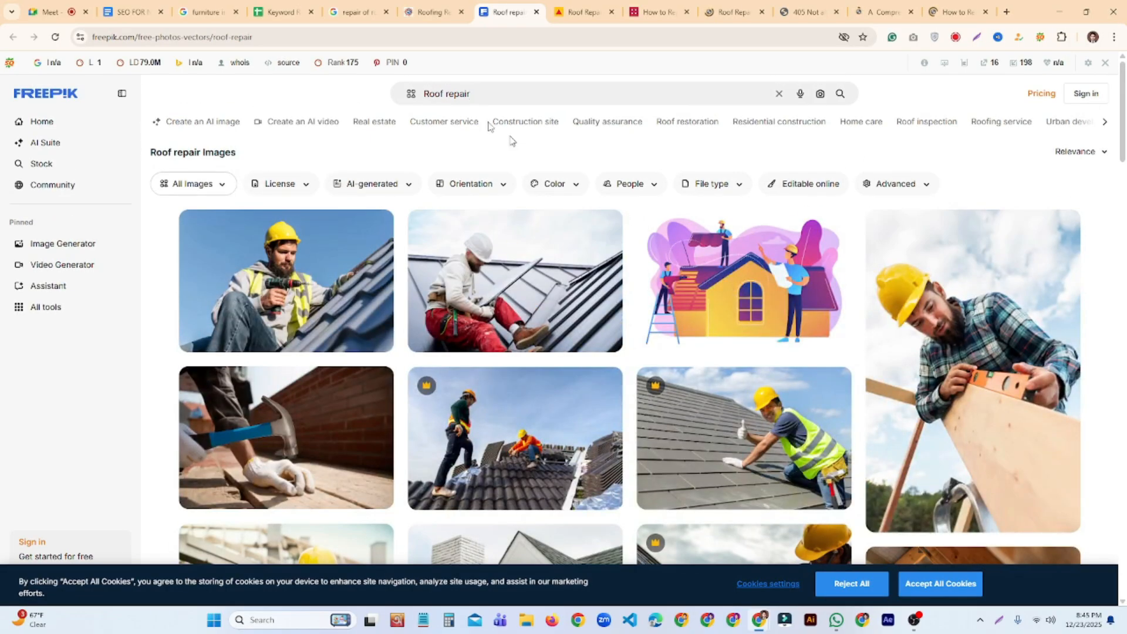
pyautogui.click(940, 583)
pyautogui.scroll(-5, 672, 276)
pyautogui.scroll(6, 672, 276)
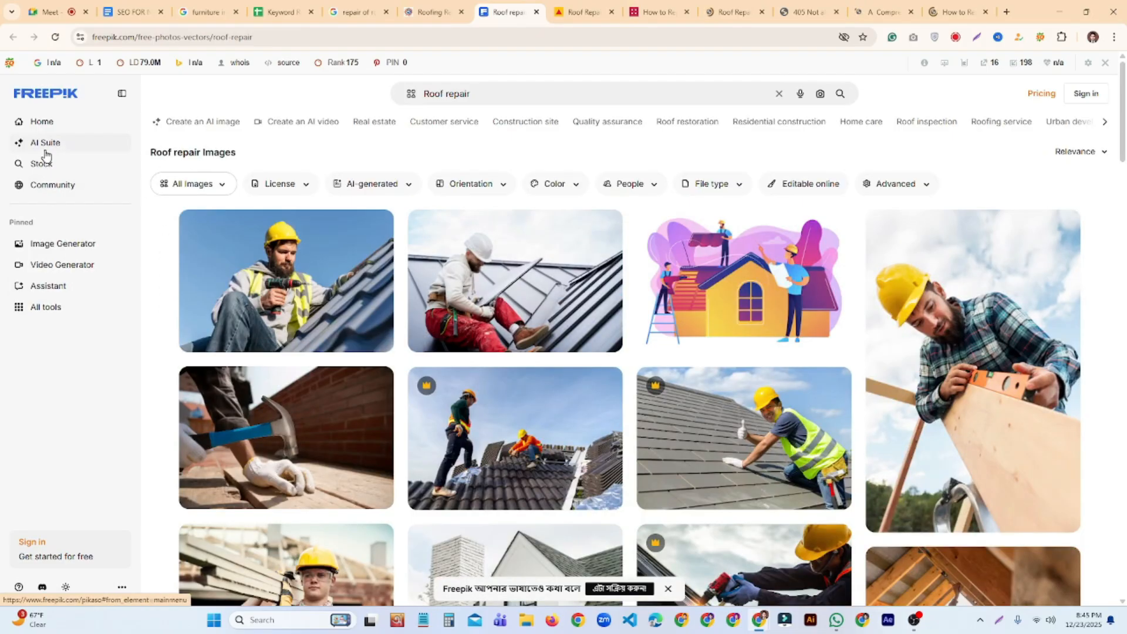
# View the Freepik home page and return to its roof repair images page
pyautogui.click(47, 122)
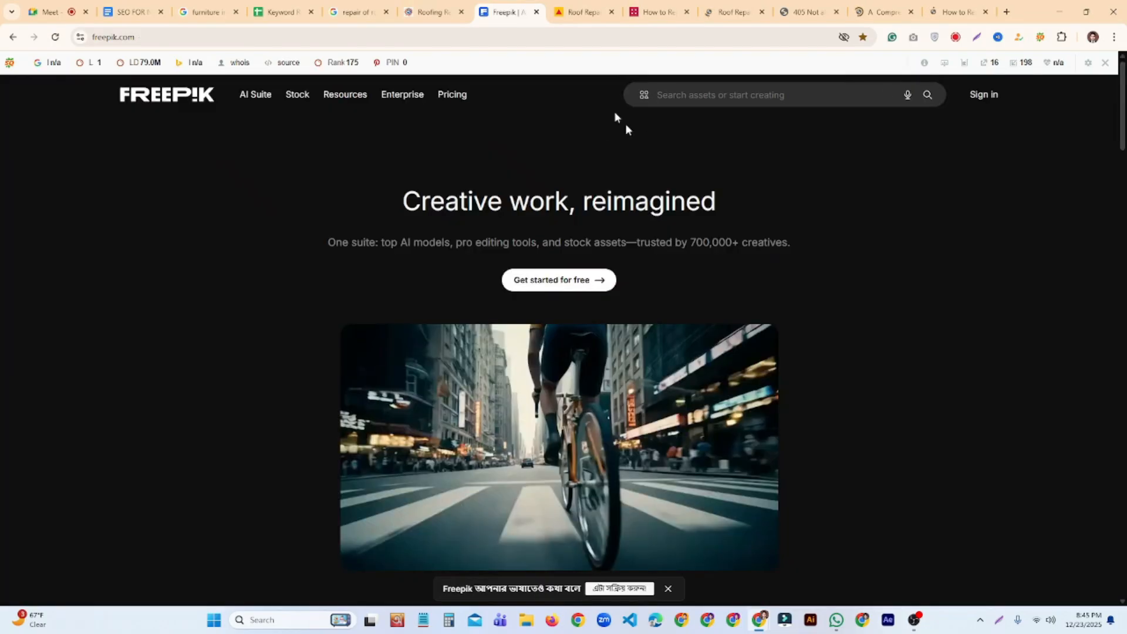
pyautogui.click(12, 37)
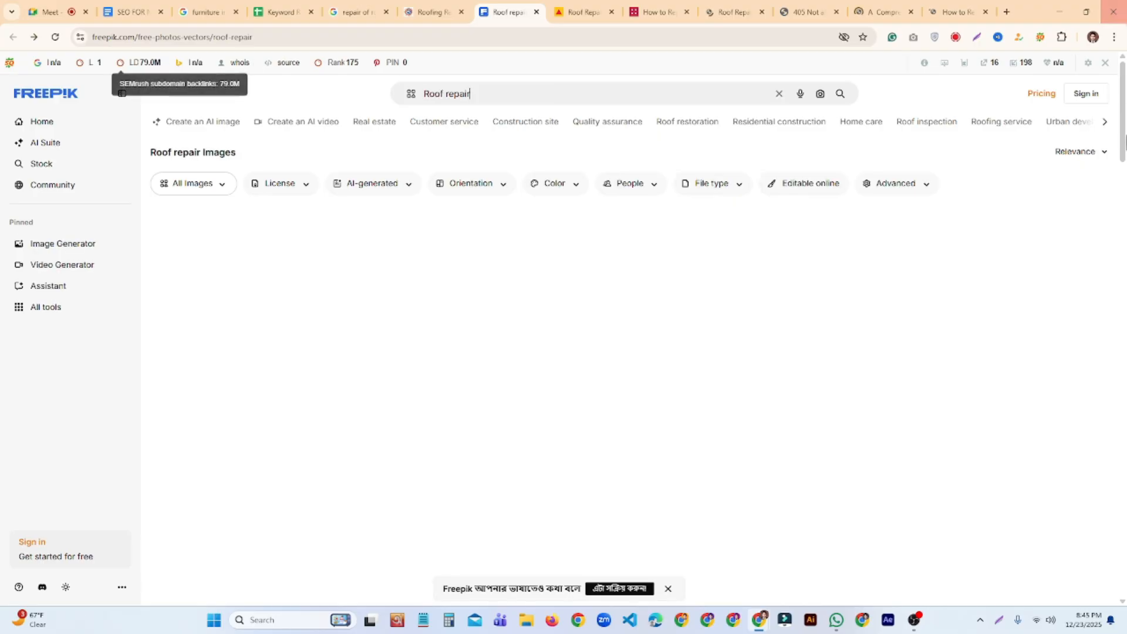
# Open the SEOquake diagnosis of the Freepik roof repair page and look through its page info report
pyautogui.click(1040, 38)
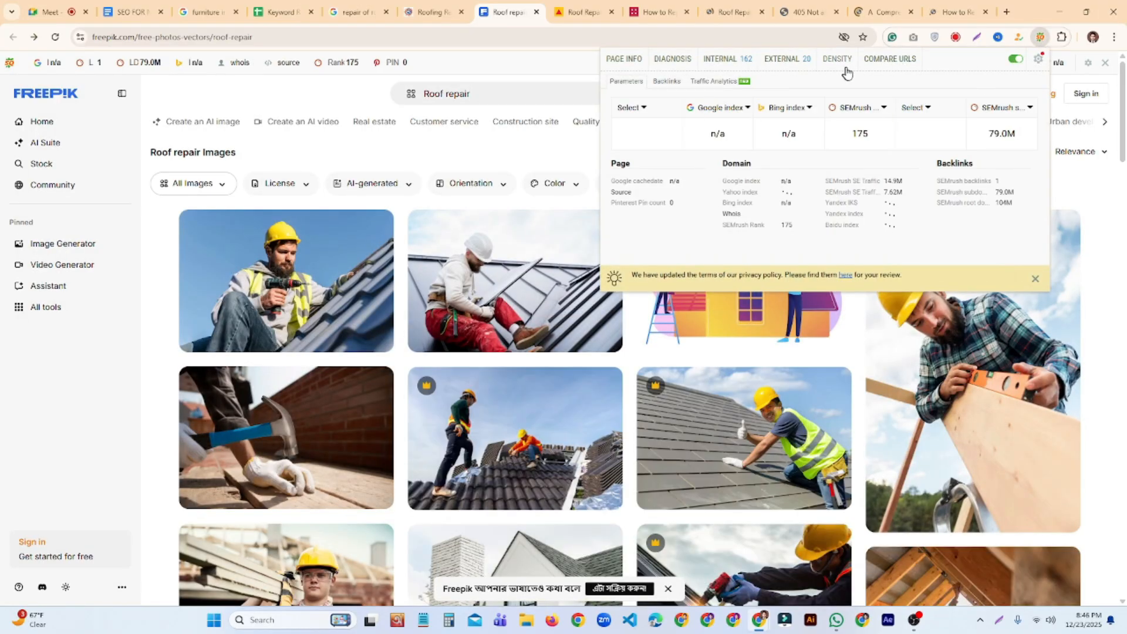
pyautogui.click(675, 59)
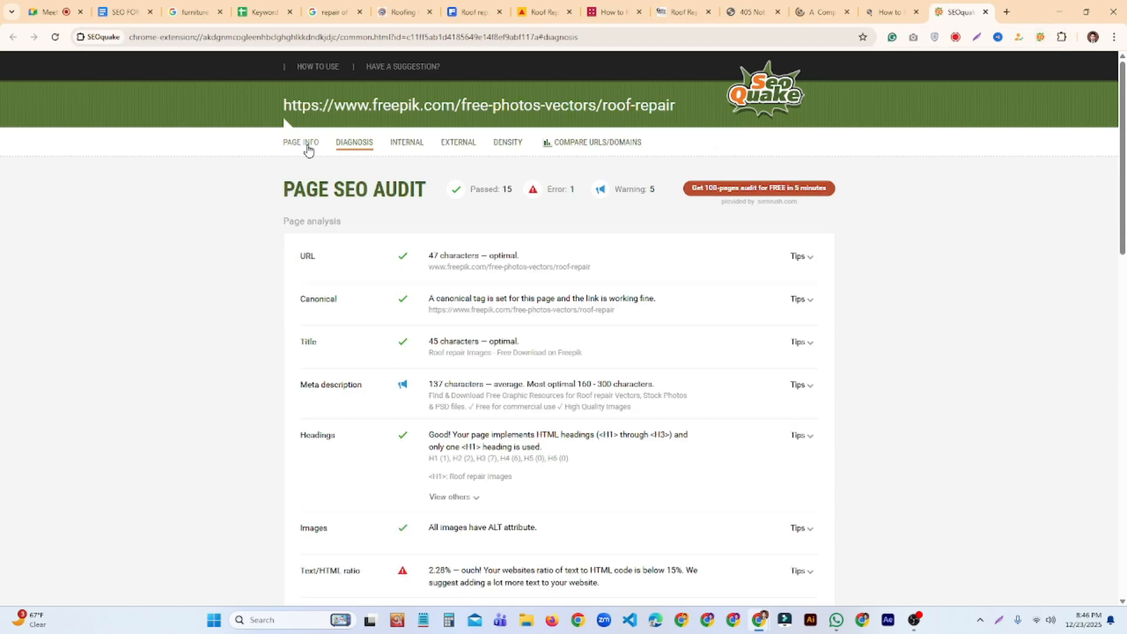
pyautogui.click(307, 146)
pyautogui.scroll(-5, 576, 279)
pyautogui.scroll(5, 576, 282)
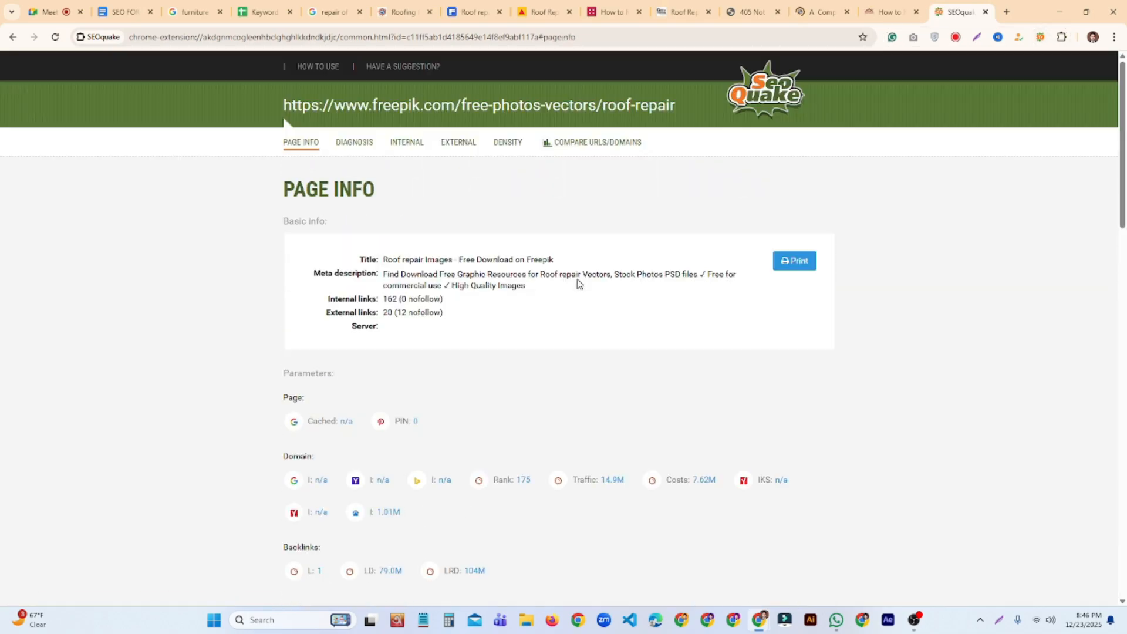
# Close the Freepik page and look through the Sika Group roof repair page
pyautogui.click(494, 13)
pyautogui.click(498, 12)
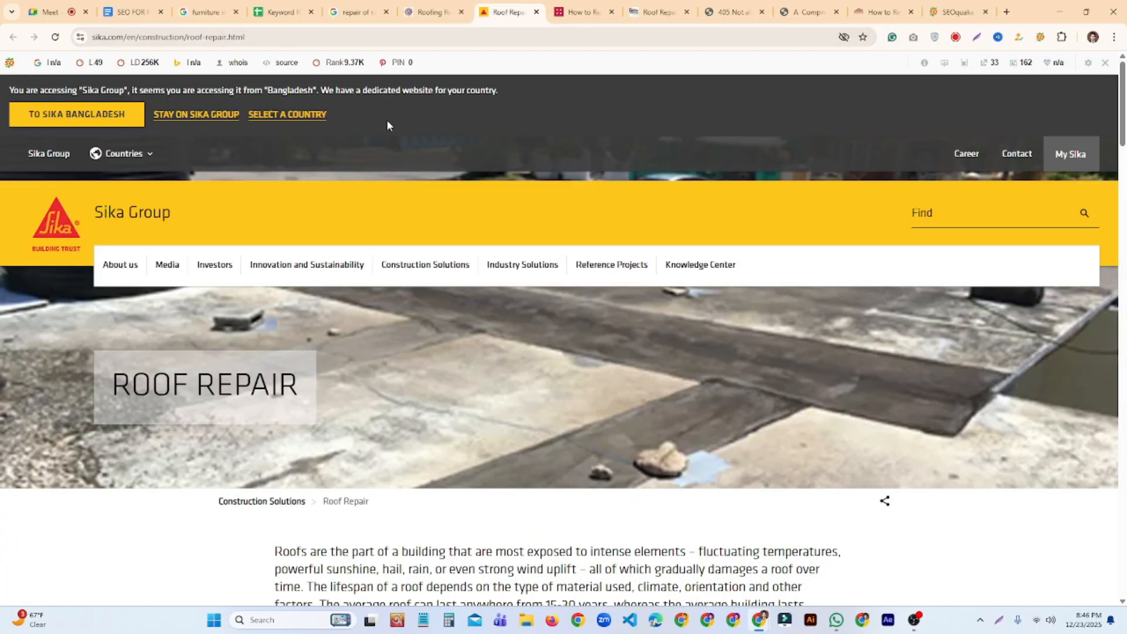
pyautogui.scroll(-15, 387, 121)
pyautogui.scroll(-15, 390, 125)
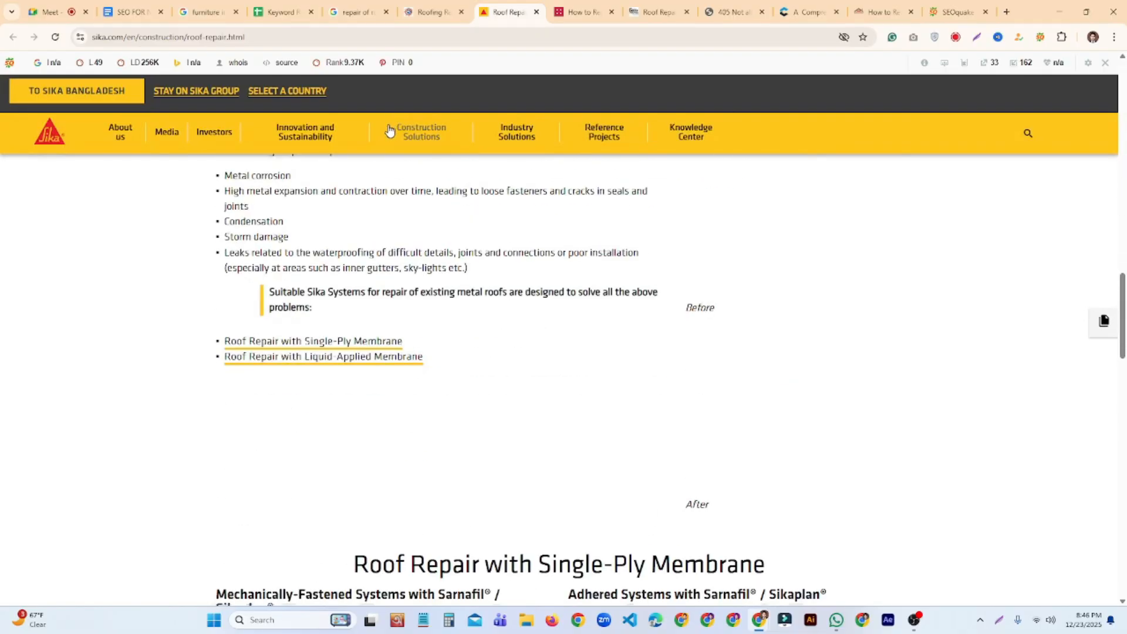
pyautogui.scroll(20, 389, 125)
# Switch to the Hover "How to Repair a Roof" article and look through its content
pyautogui.click(582, 11)
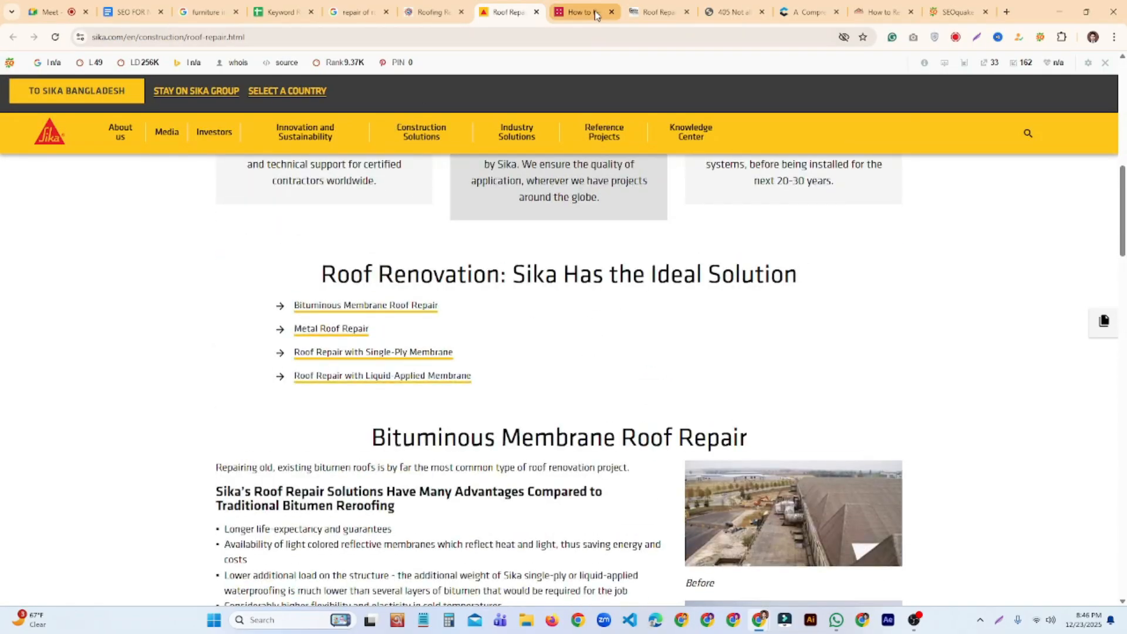
pyautogui.scroll(-10, 595, 275)
pyautogui.click(1070, 518)
pyautogui.scroll(10, 670, 383)
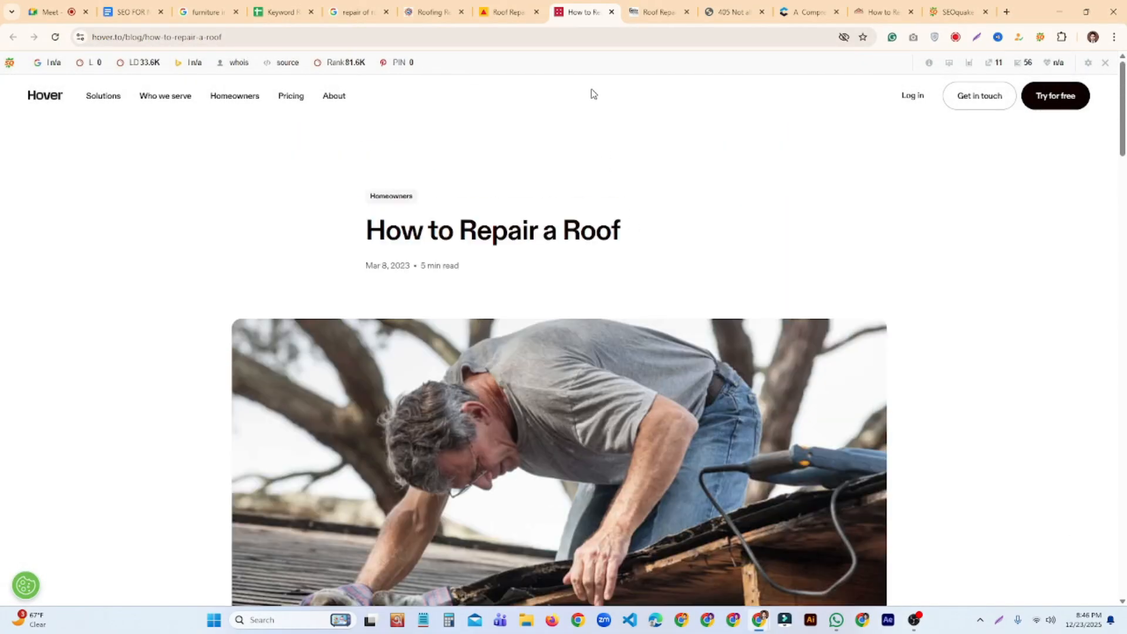
# Look through the Gouge Quality Roofing article on repair versus replacement, and check the JJ Roofing Supplies page
pyautogui.click(653, 14)
pyautogui.scroll(-15, 703, 146)
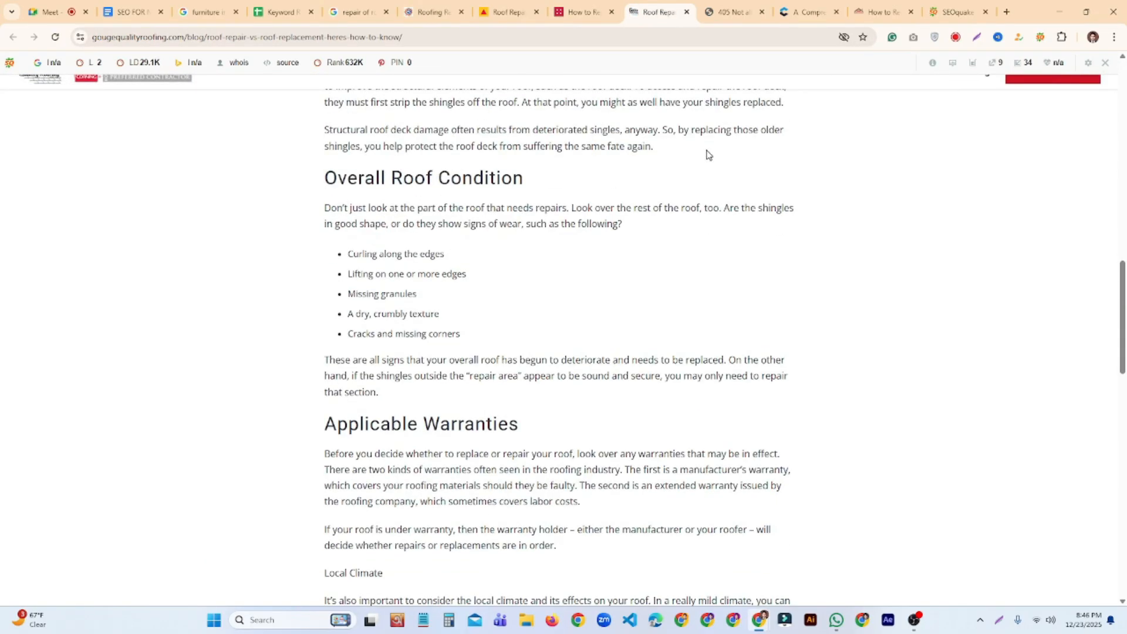
pyautogui.scroll(6, 708, 154)
pyautogui.click(725, 12)
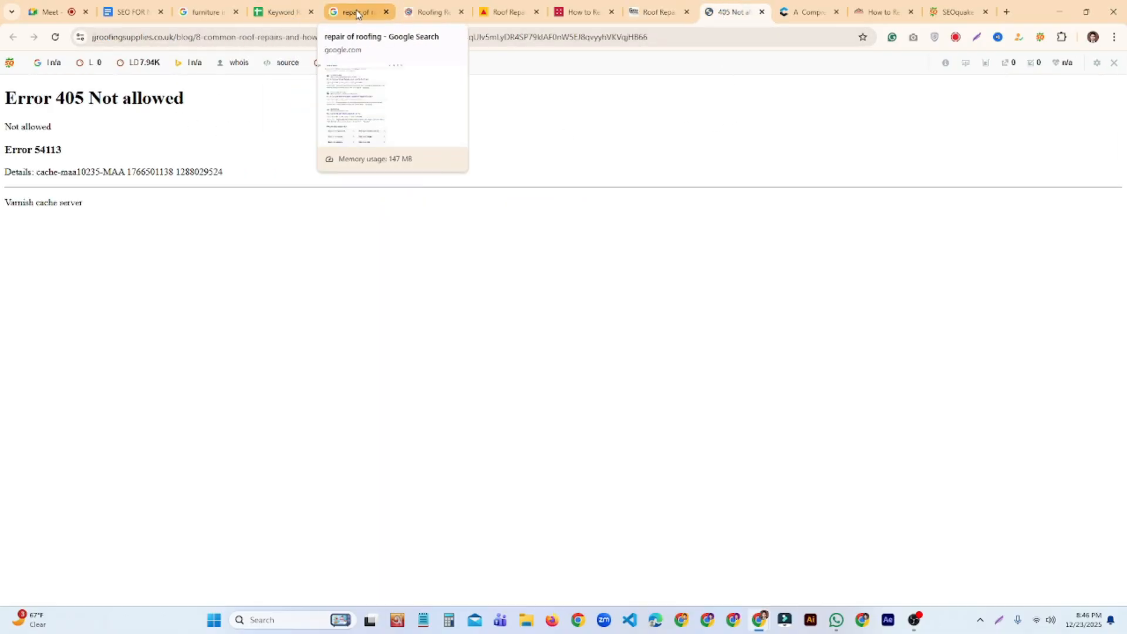
# Glance at the roofing keyword spreadsheet and review the "repair of roofing" Google results from the Businesses section back up to the AI Overview
pyautogui.click(280, 12)
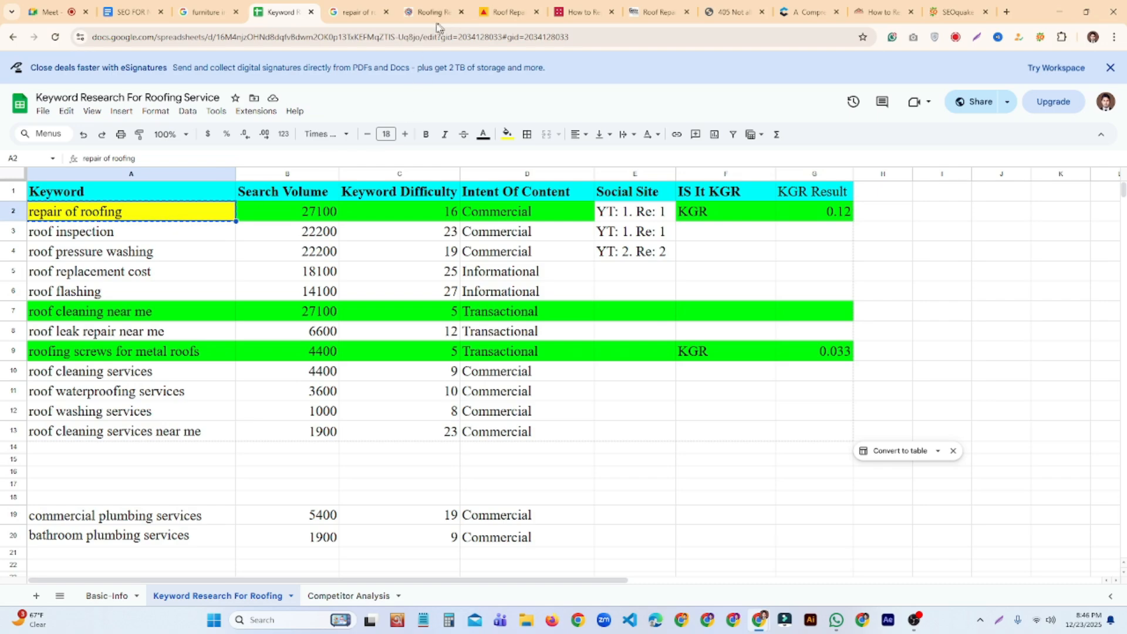
pyautogui.click(355, 12)
pyautogui.scroll(15, 308, 314)
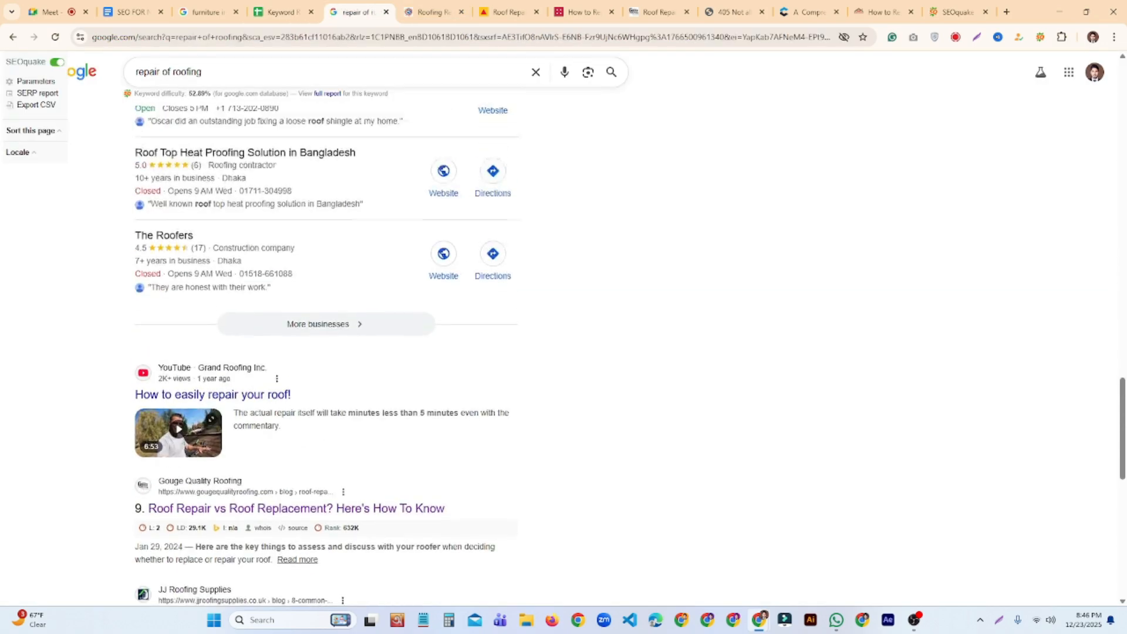
pyautogui.scroll(2, 308, 314)
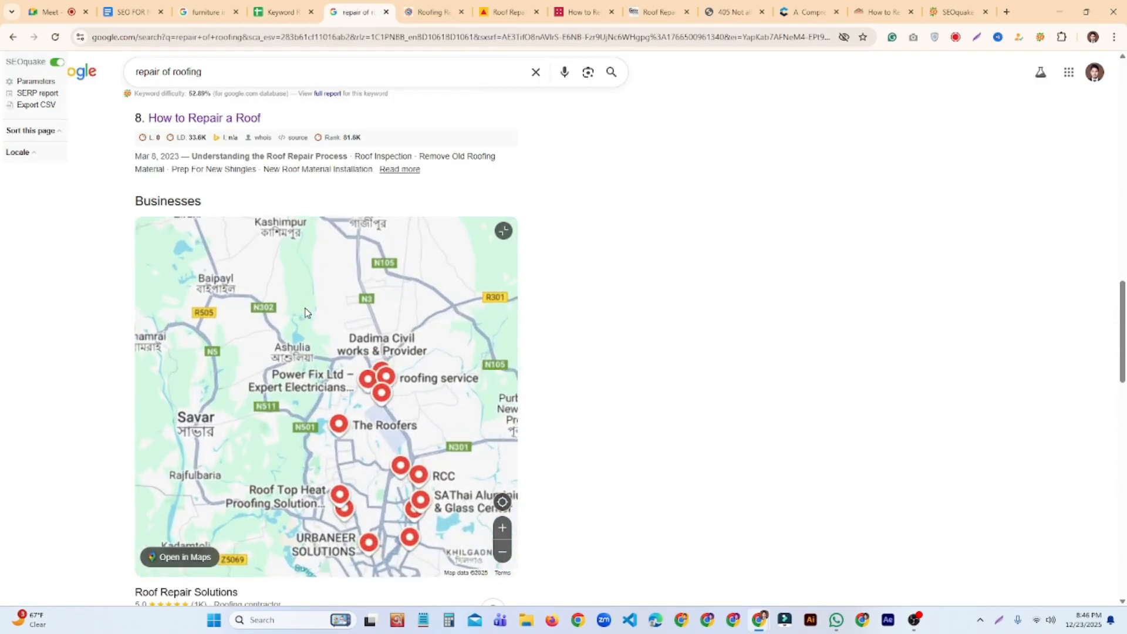
pyautogui.scroll(6, 615, 270)
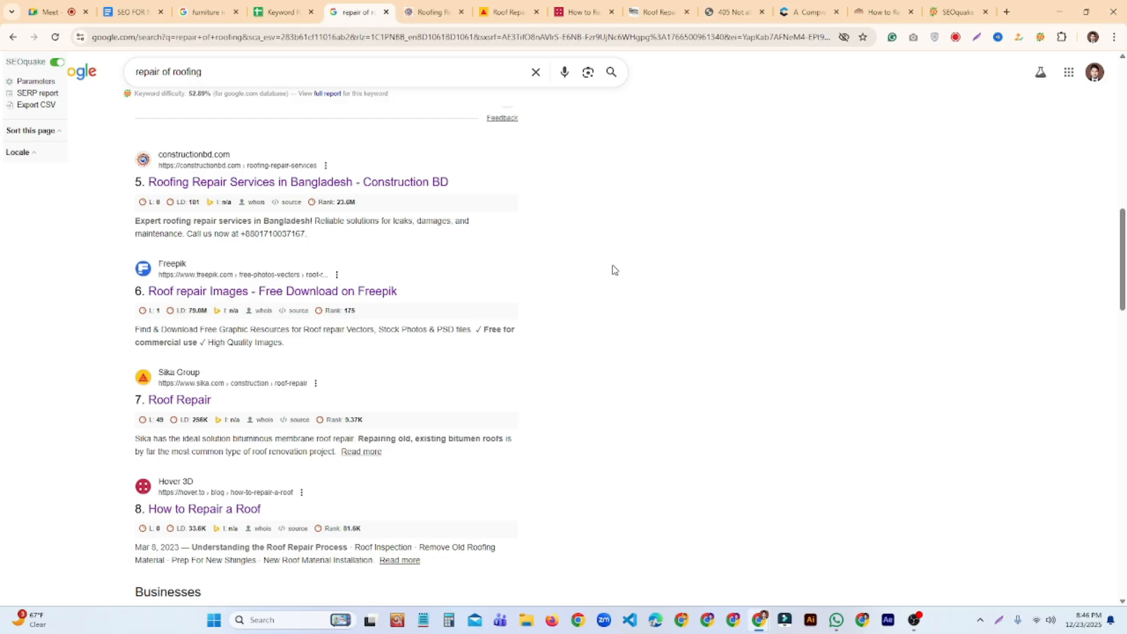
pyautogui.scroll(3, 615, 270)
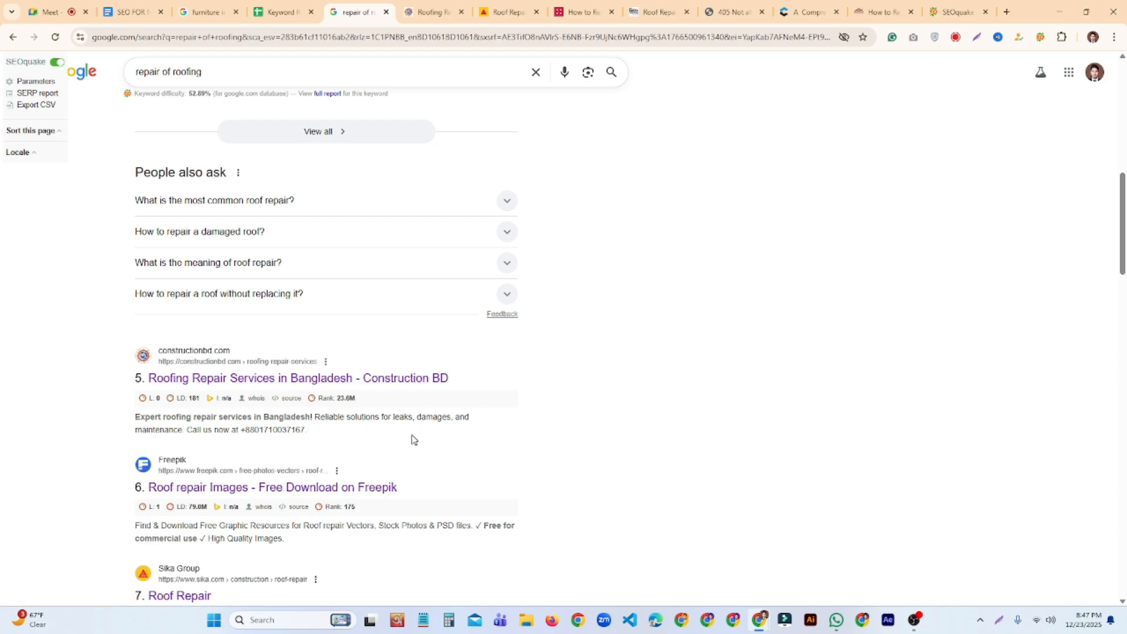
pyautogui.scroll(10, 431, 481)
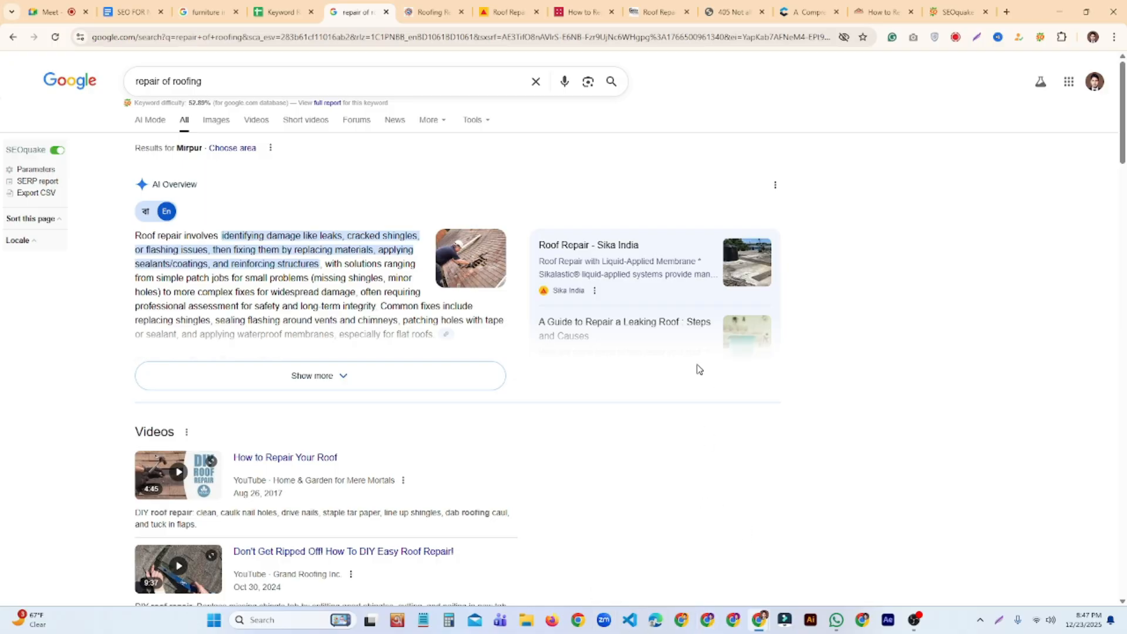
# Check the Google Meet call and return to the "repair of roofing" search results
pyautogui.click(51, 12)
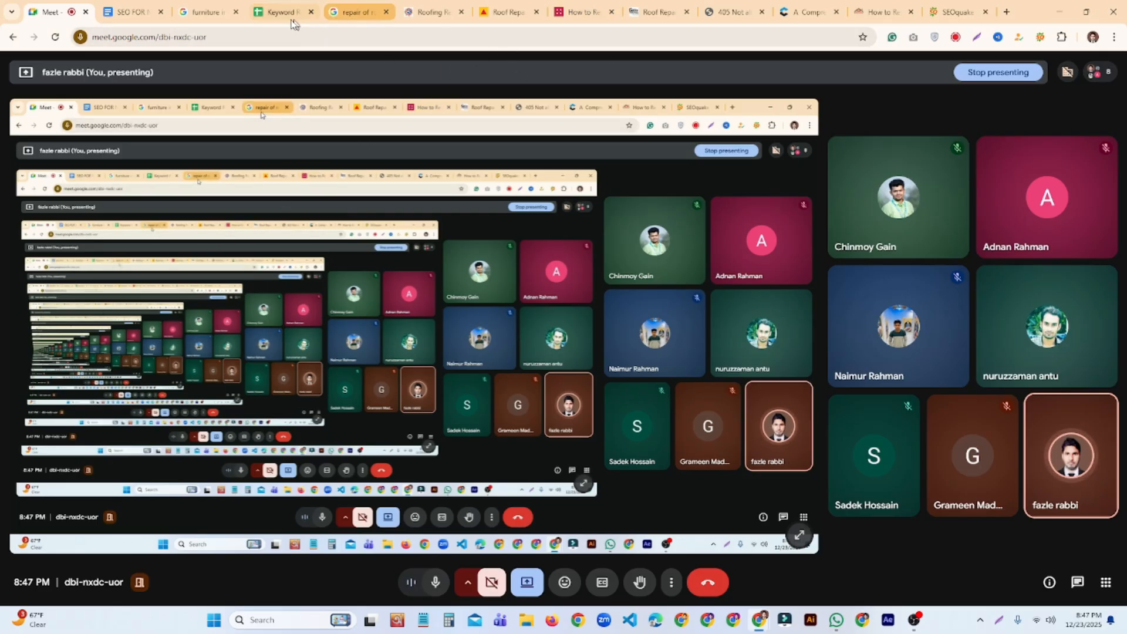
pyautogui.click(354, 12)
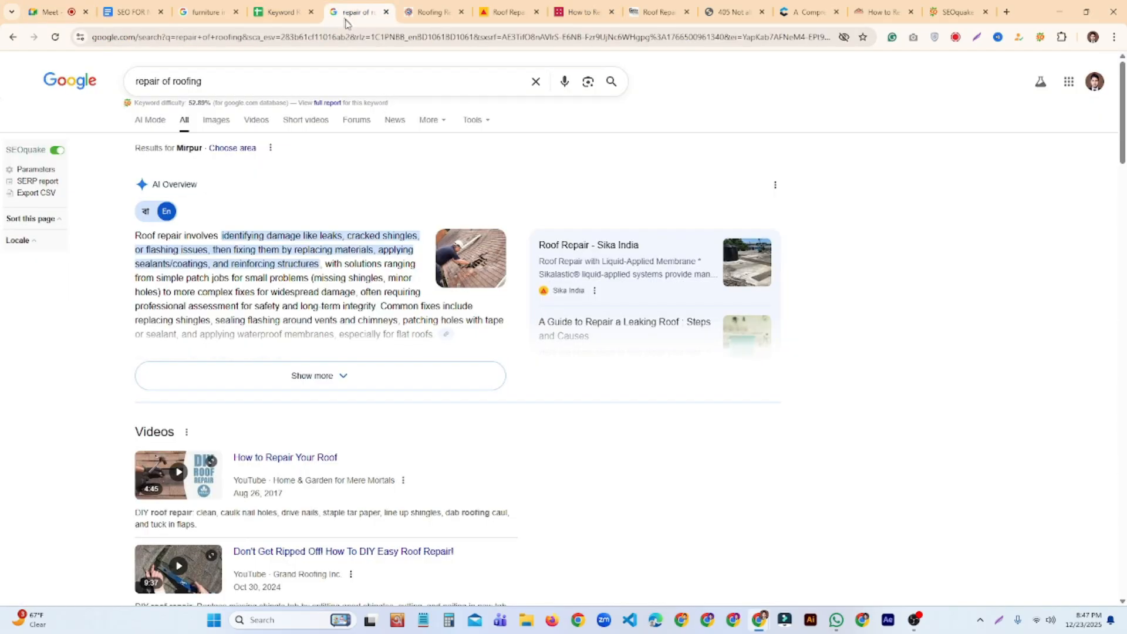
# Display the search tools for "repair of roofing" and highlight the total number of results
pyautogui.click(244, 74)
pyautogui.click(750, 118)
pyautogui.click(477, 120)
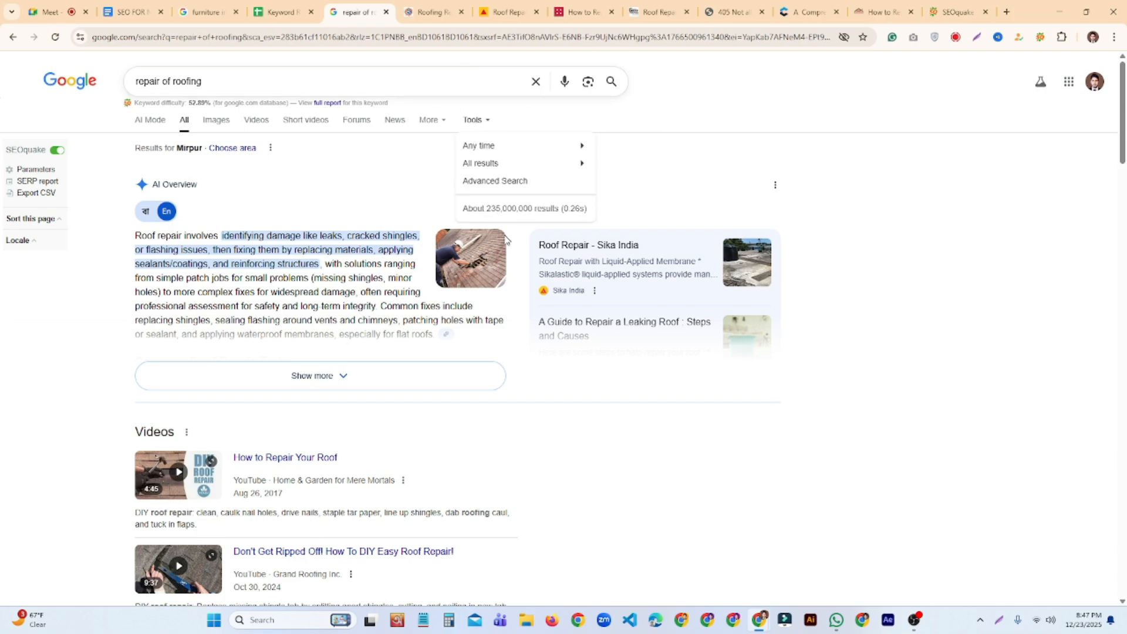
pyautogui.moveTo(484, 208); pyautogui.dragTo(533, 219)
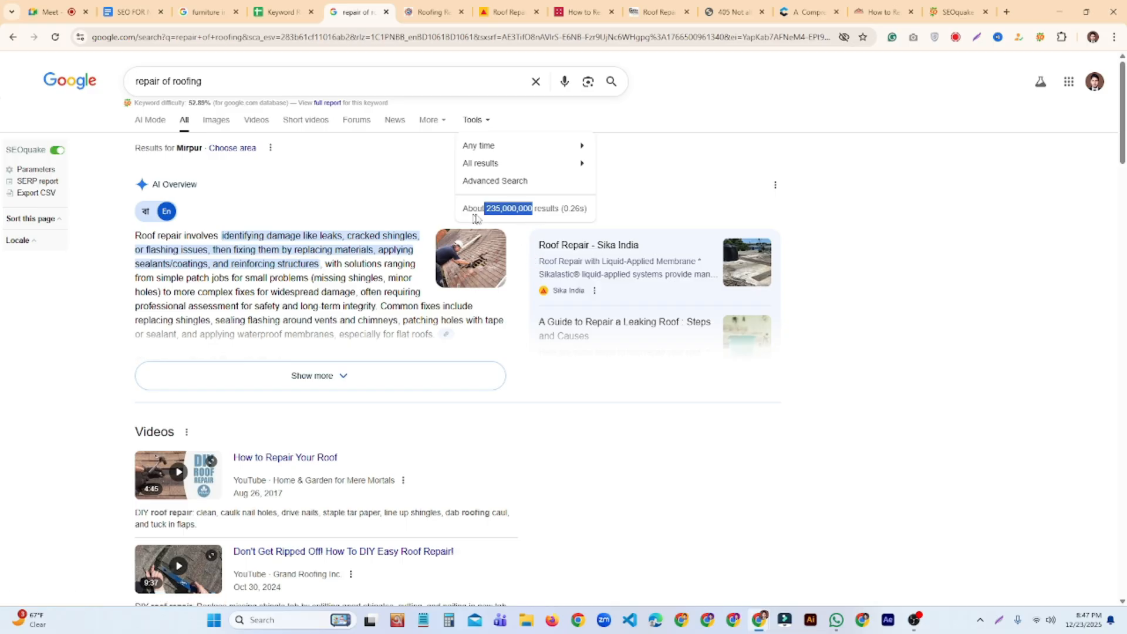
pyautogui.click(546, 226)
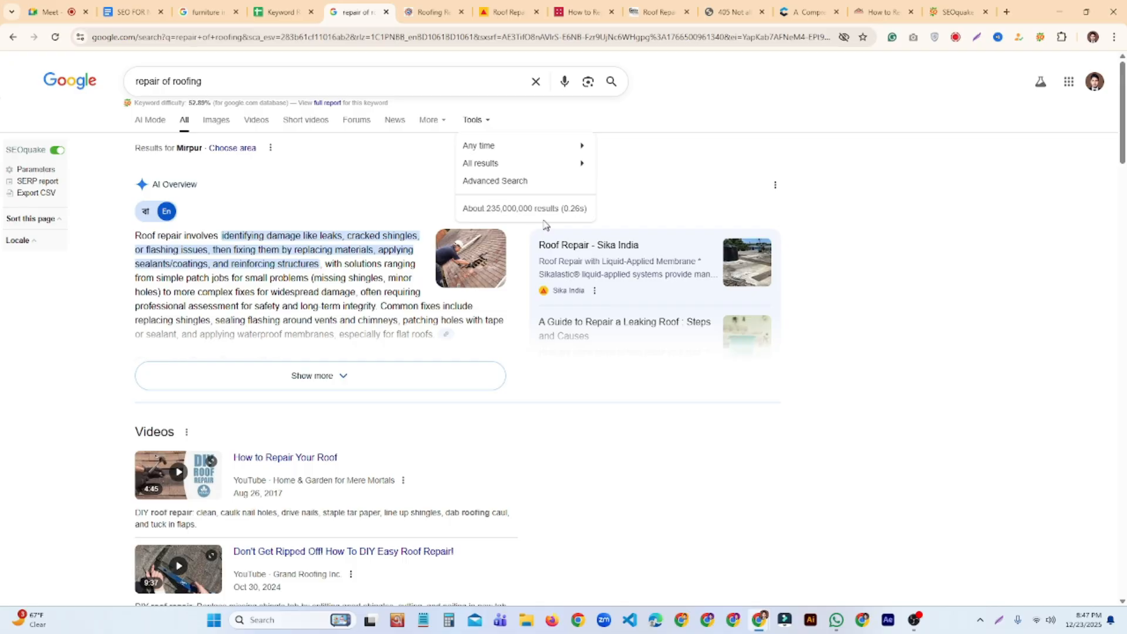
pyautogui.moveTo(531, 209); pyautogui.dragTo(486, 209)
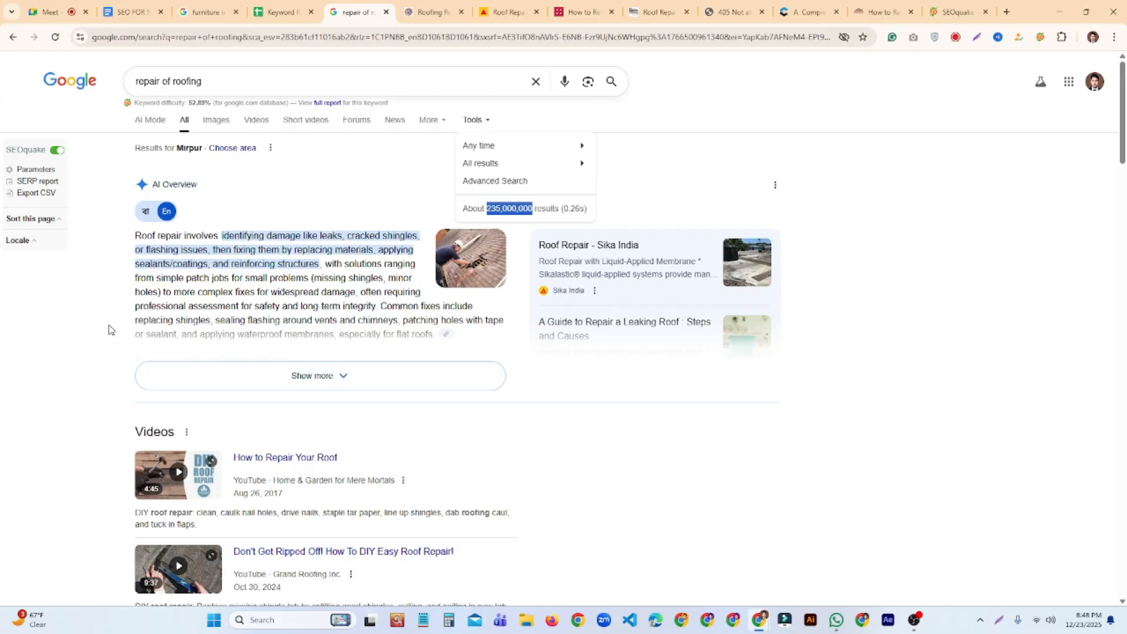
# Examine the ranked organic results and the Businesses listings for "repair of roofing", including each site's SEOquake metrics
pyautogui.scroll(-3, 109, 329)
pyautogui.scroll(-6, 164, 335)
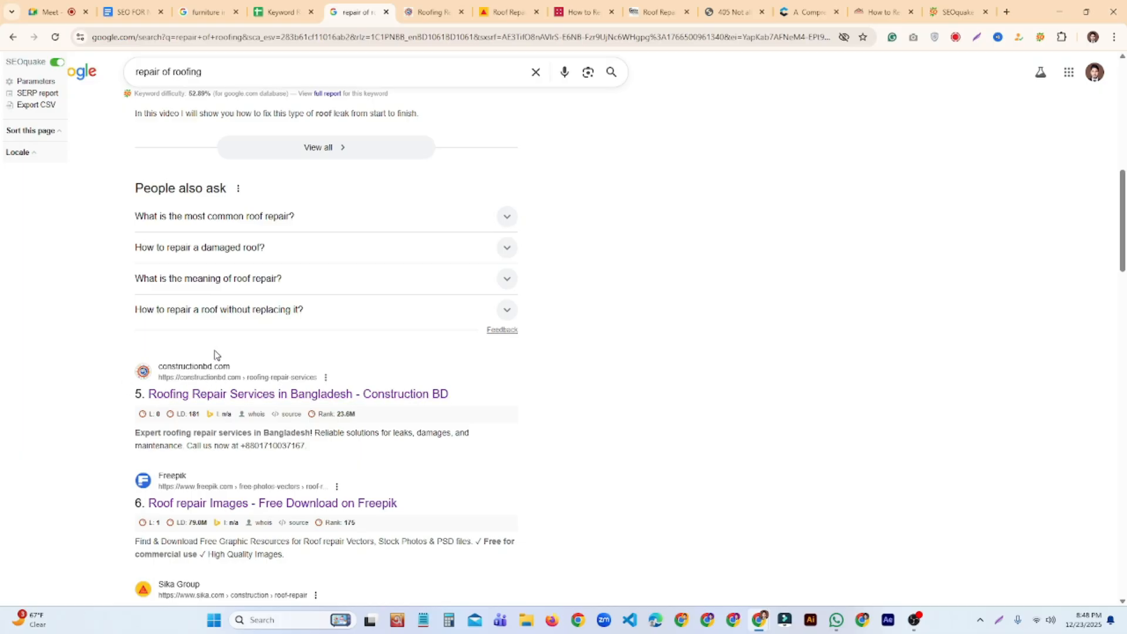
pyautogui.scroll(-6, 214, 350)
pyautogui.scroll(2, 276, 326)
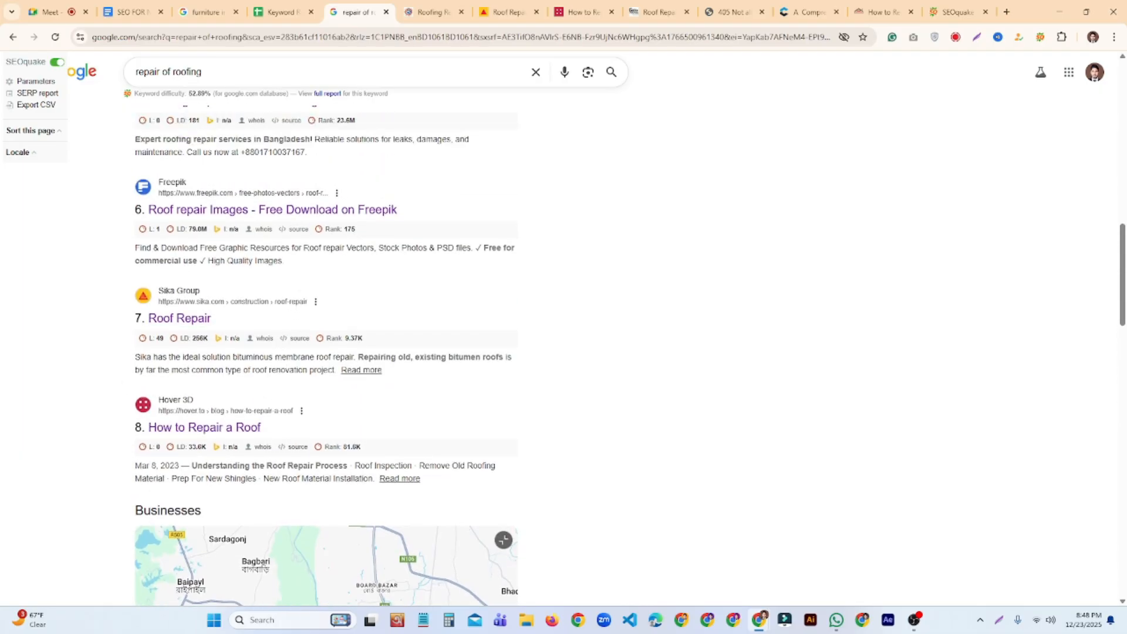
pyautogui.scroll(-6, 317, 246)
pyautogui.scroll(-9, 634, 232)
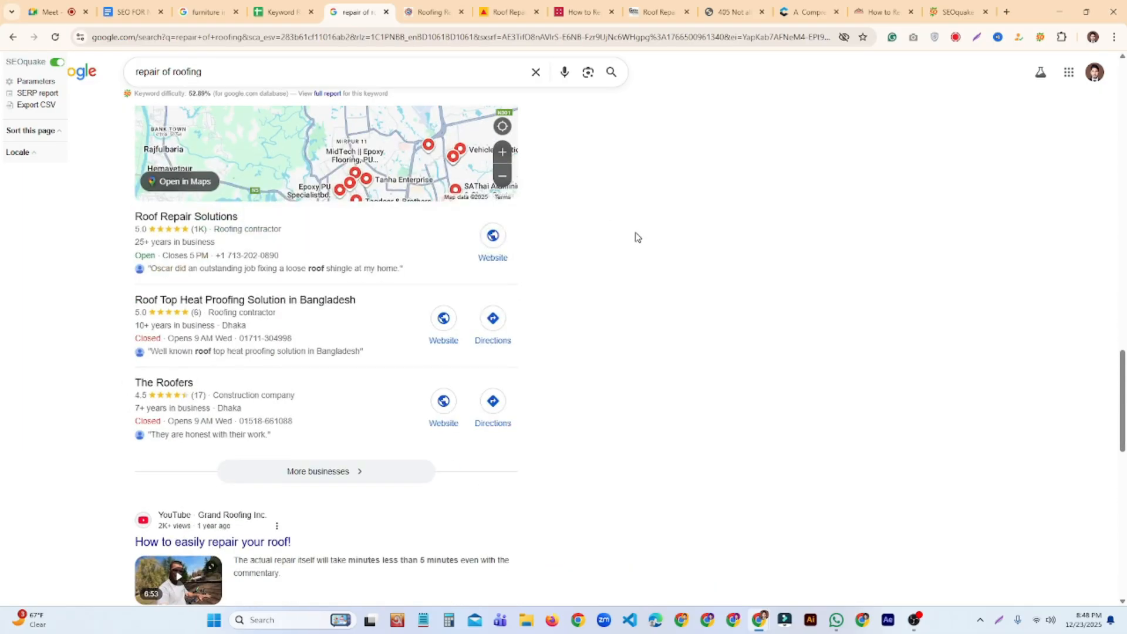
pyautogui.scroll(-3, 645, 244)
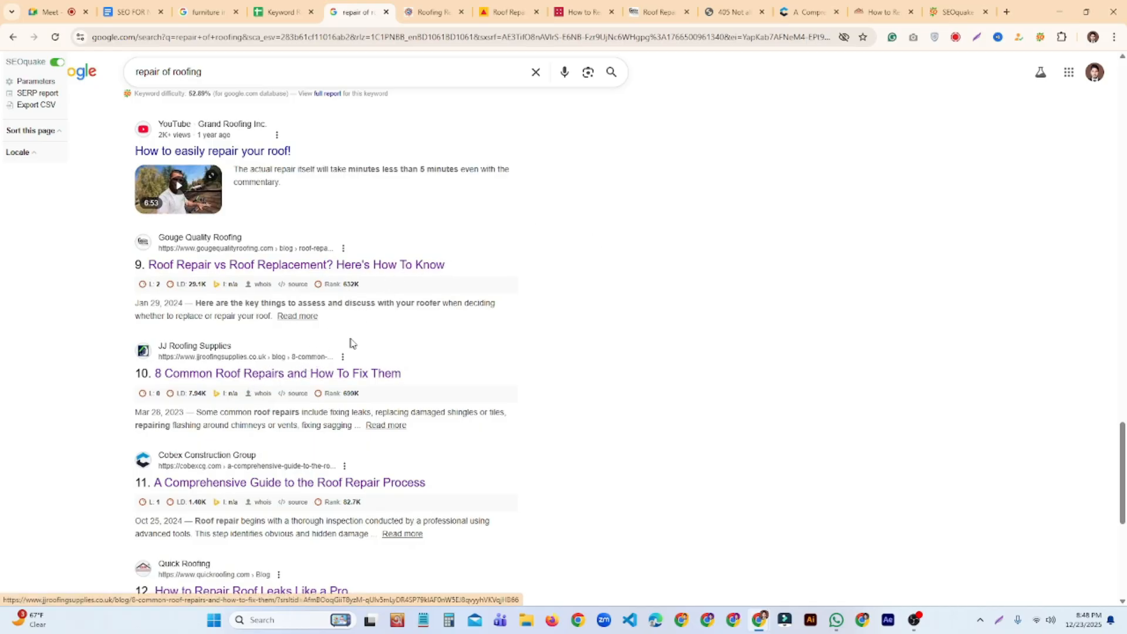
pyautogui.scroll(3, 364, 349)
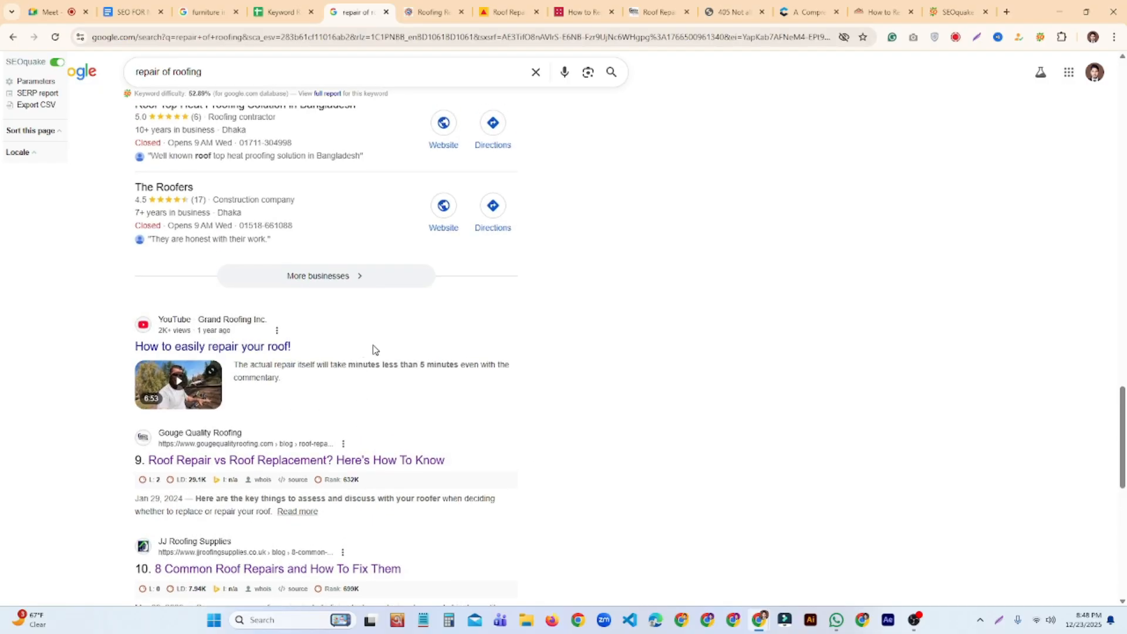
pyautogui.scroll(-8, 608, 351)
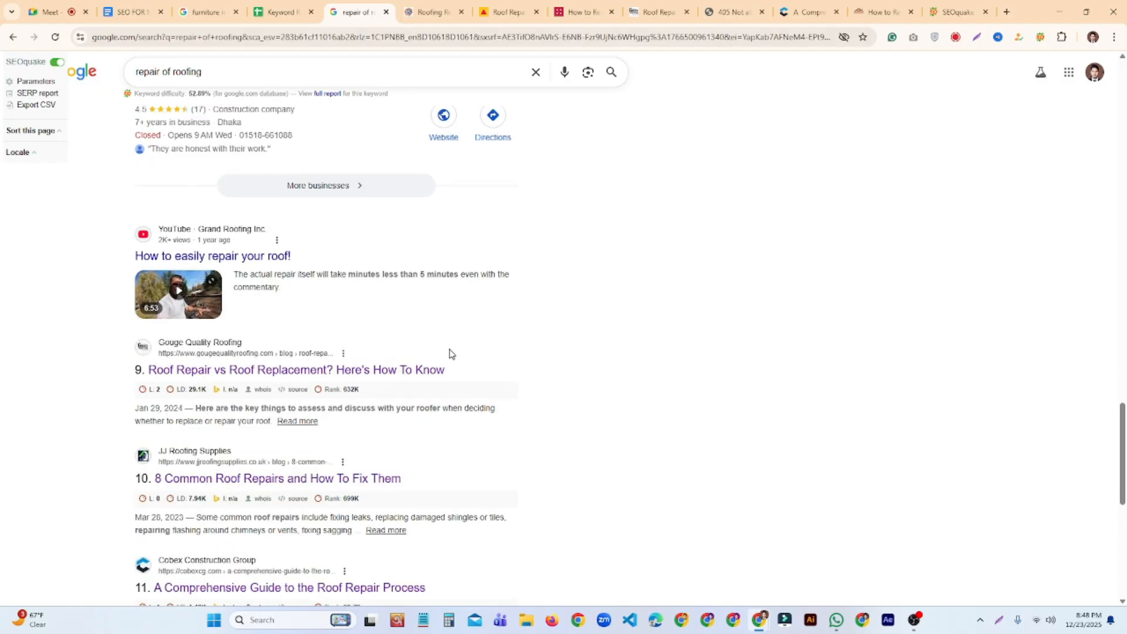
pyautogui.scroll(5, 609, 351)
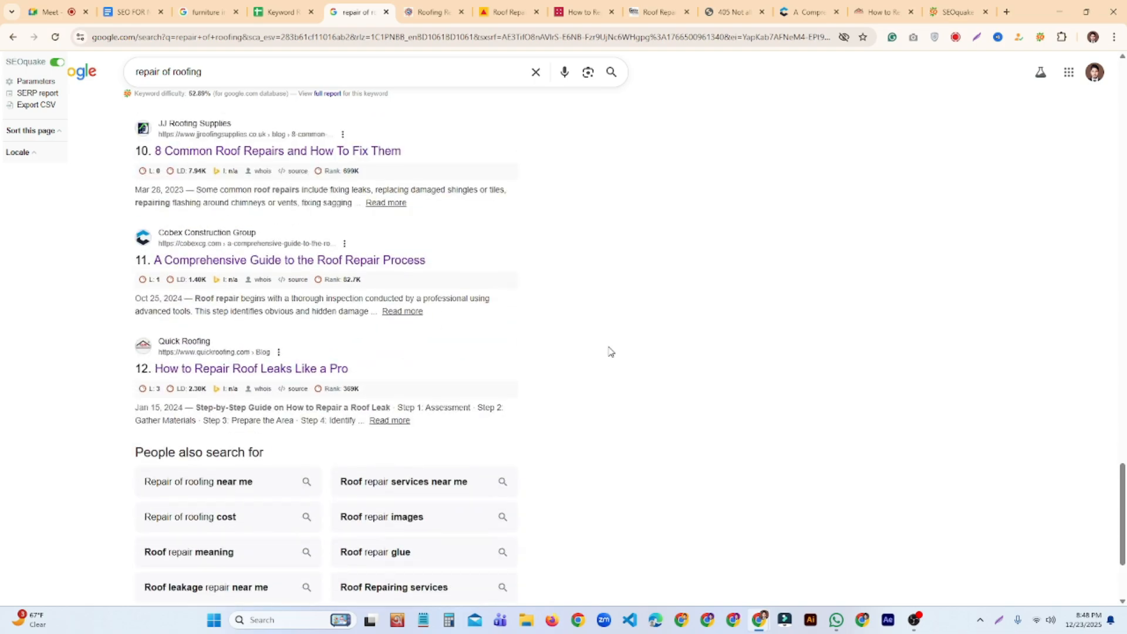
pyautogui.scroll(2, 608, 351)
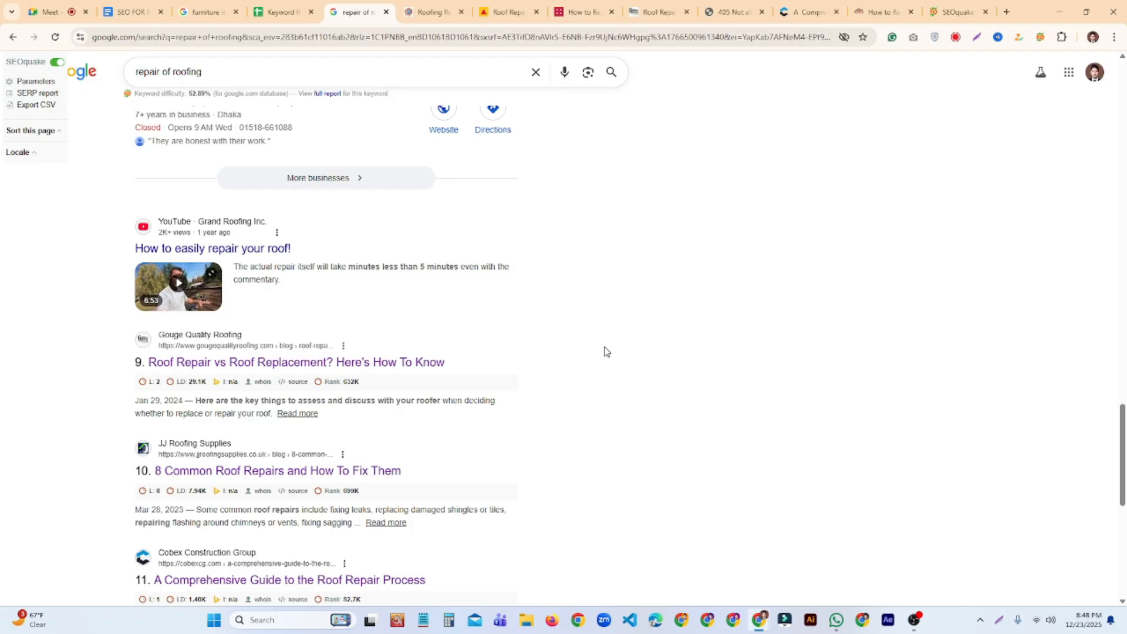
pyautogui.scroll(2, 606, 351)
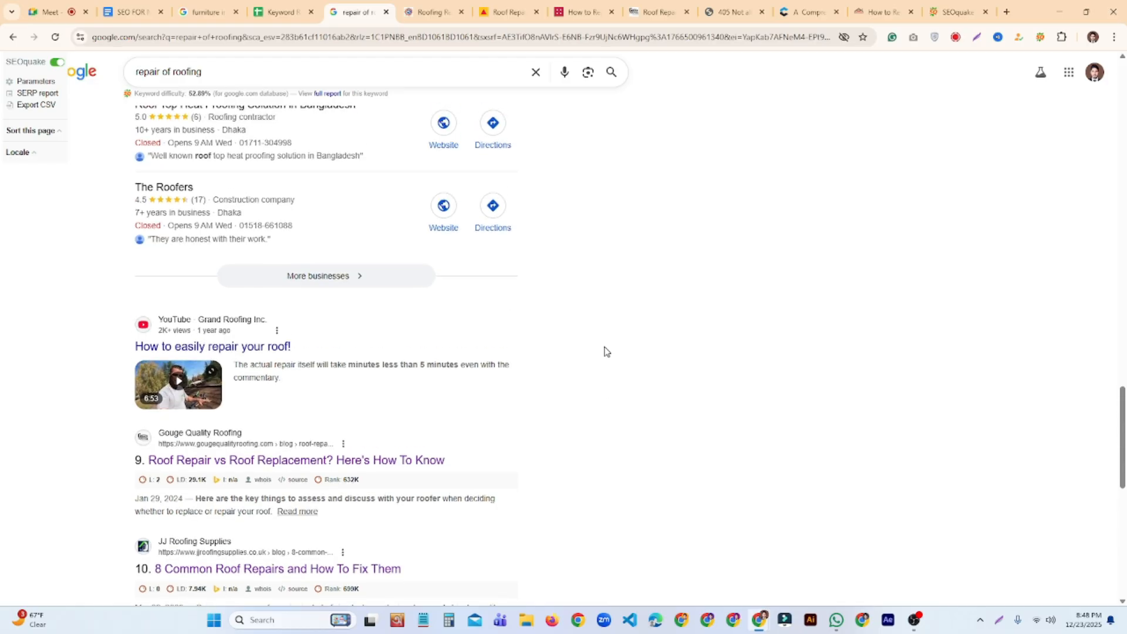
pyautogui.scroll(3, 606, 350)
pyautogui.scroll(-2, 606, 351)
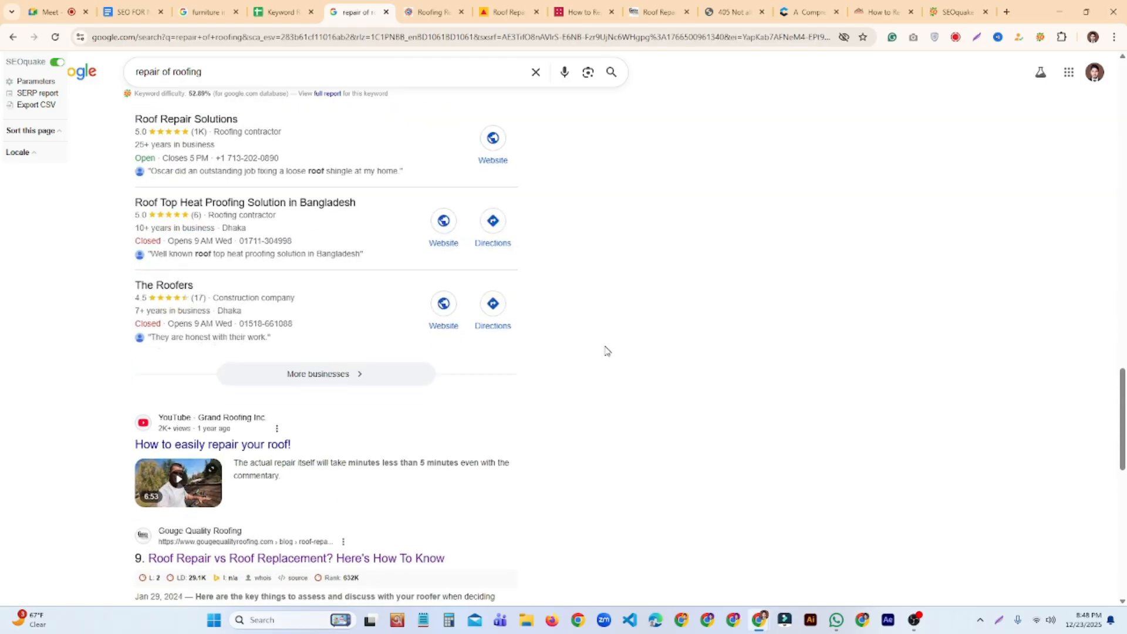
pyautogui.scroll(-2, 229, 469)
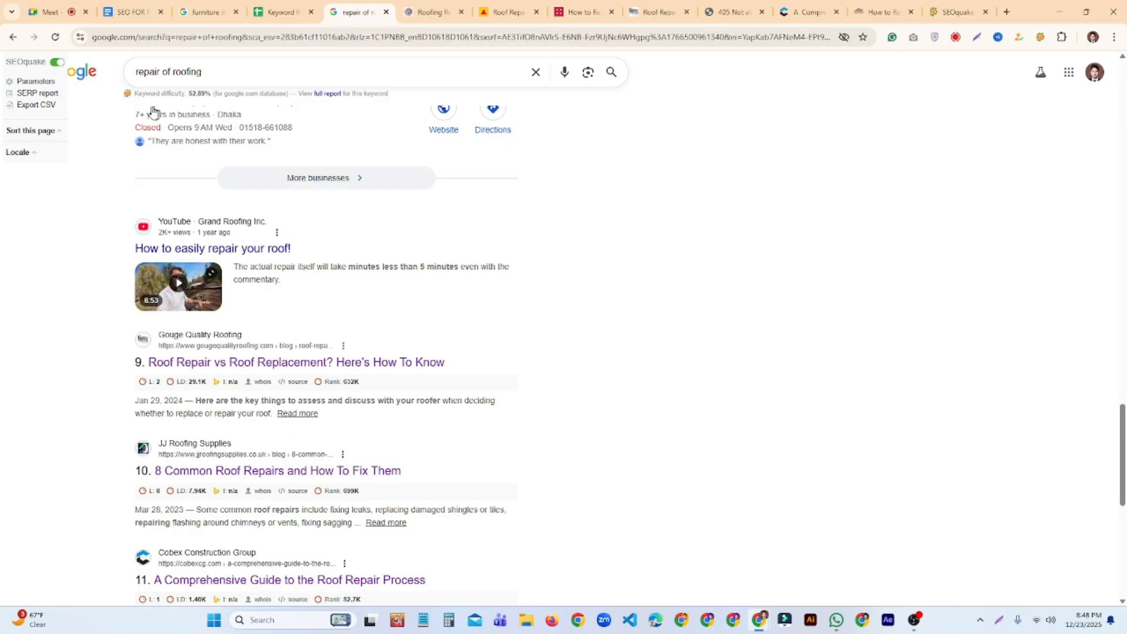
# Consult the Competitor Analysis checklist in the SEO FOR NSDA-Level-4 document and highlight the "Collect Website URL" item
pyautogui.click(140, 18)
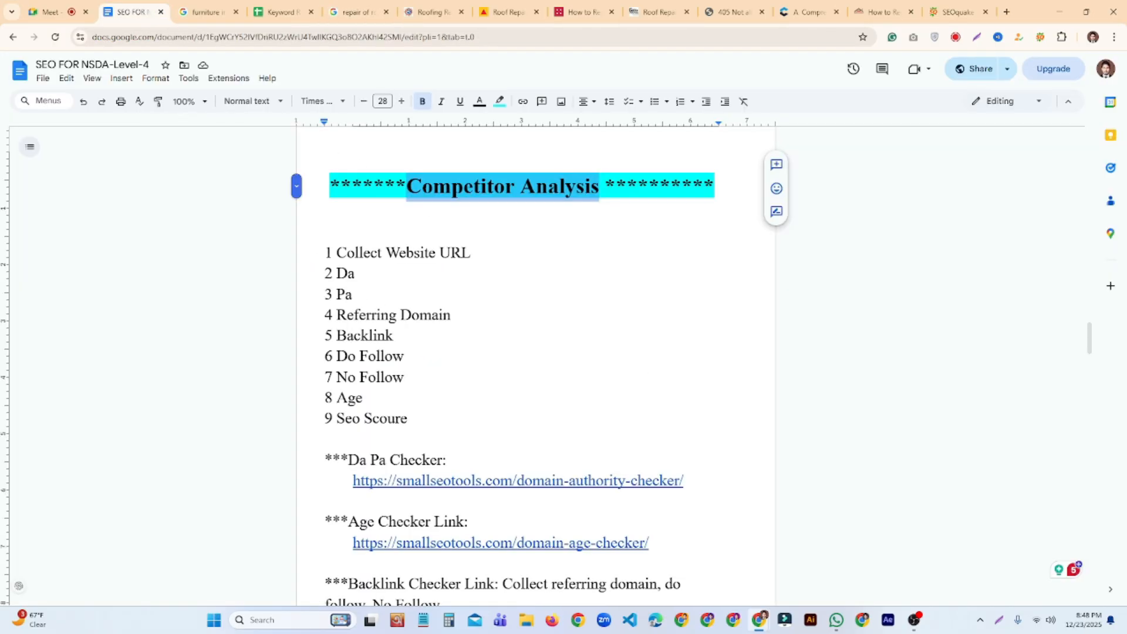
pyautogui.click(406, 377)
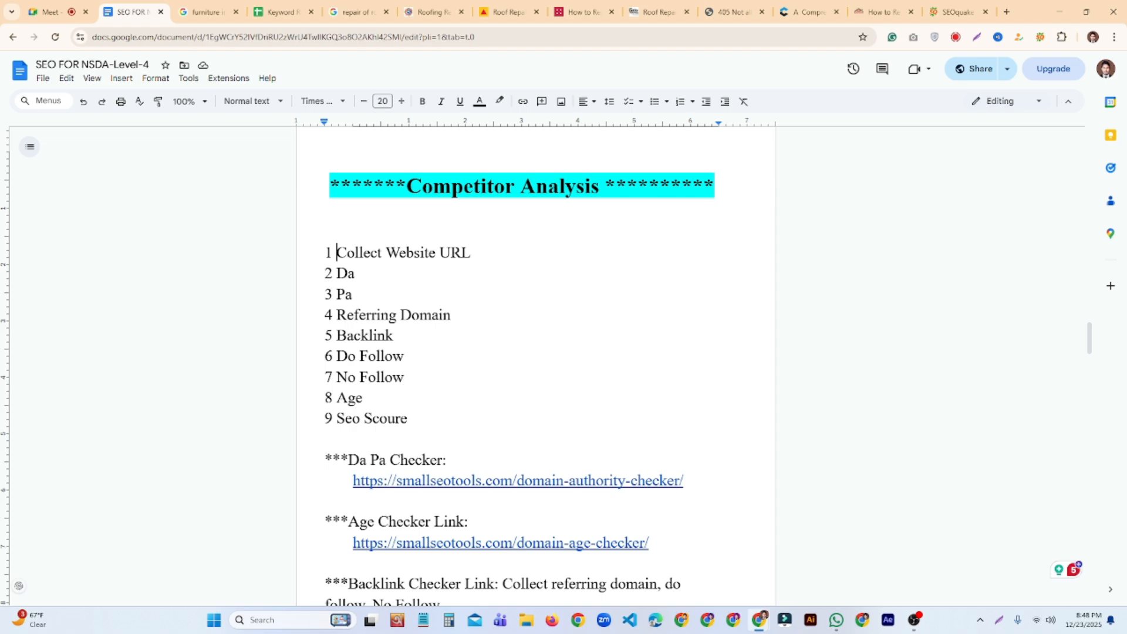
pyautogui.moveTo(336, 253); pyautogui.dragTo(479, 252)
pyautogui.click(454, 297)
# Show the Competitor Analysis sheet of the roofing keyword spreadsheet and point out its existing website URLs
pyautogui.click(286, 13)
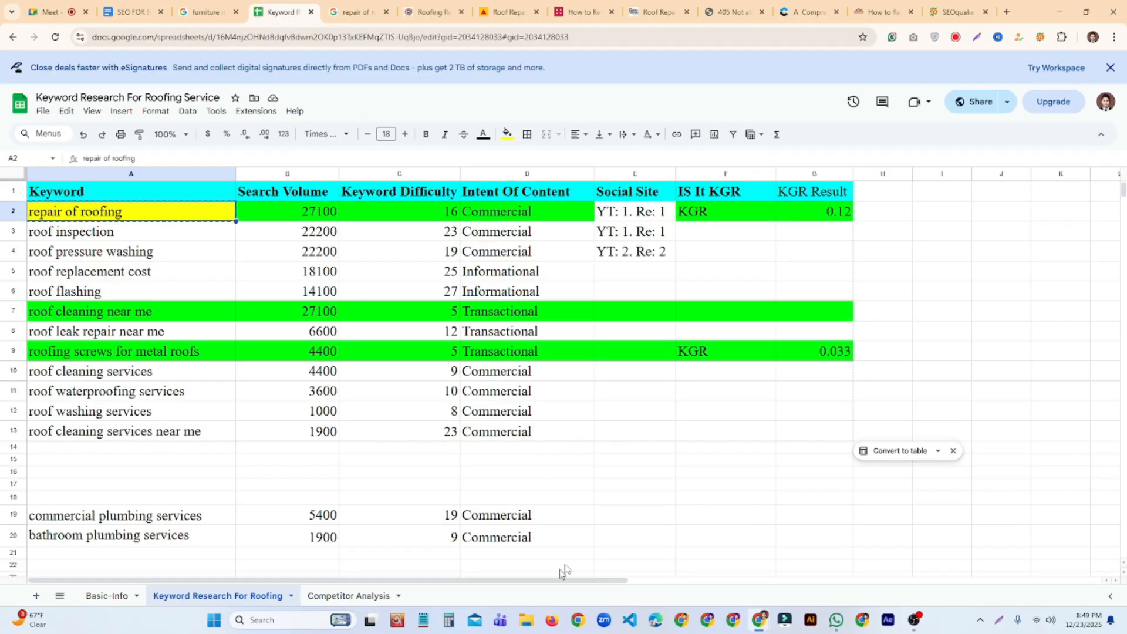
pyautogui.click(350, 596)
pyautogui.moveTo(173, 384); pyautogui.dragTo(170, 212)
pyautogui.click(482, 349)
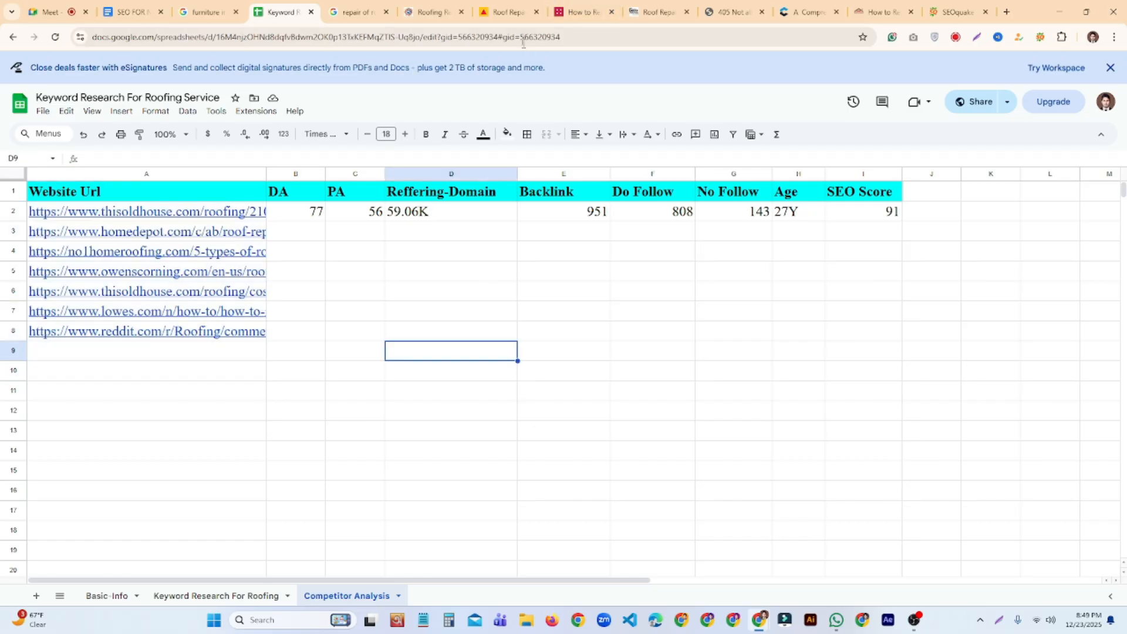
pyautogui.click(430, 429)
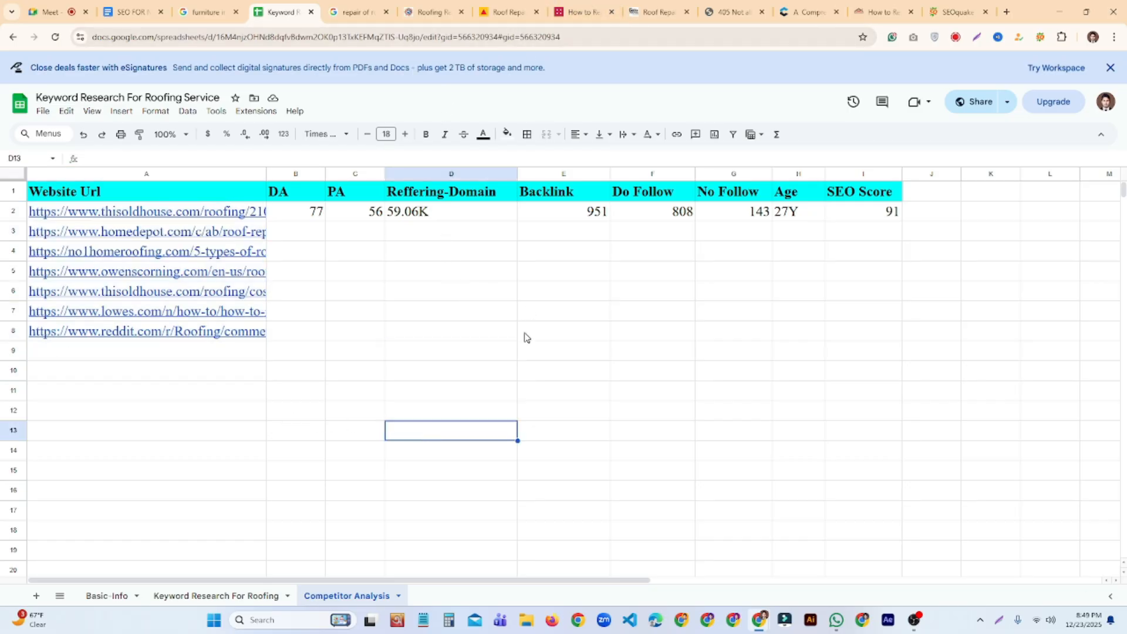
# Fill cells A9 to I9 below the existing competitor URLs with yellow
pyautogui.moveTo(868, 349); pyautogui.dragTo(87, 354)
pyautogui.click(508, 136)
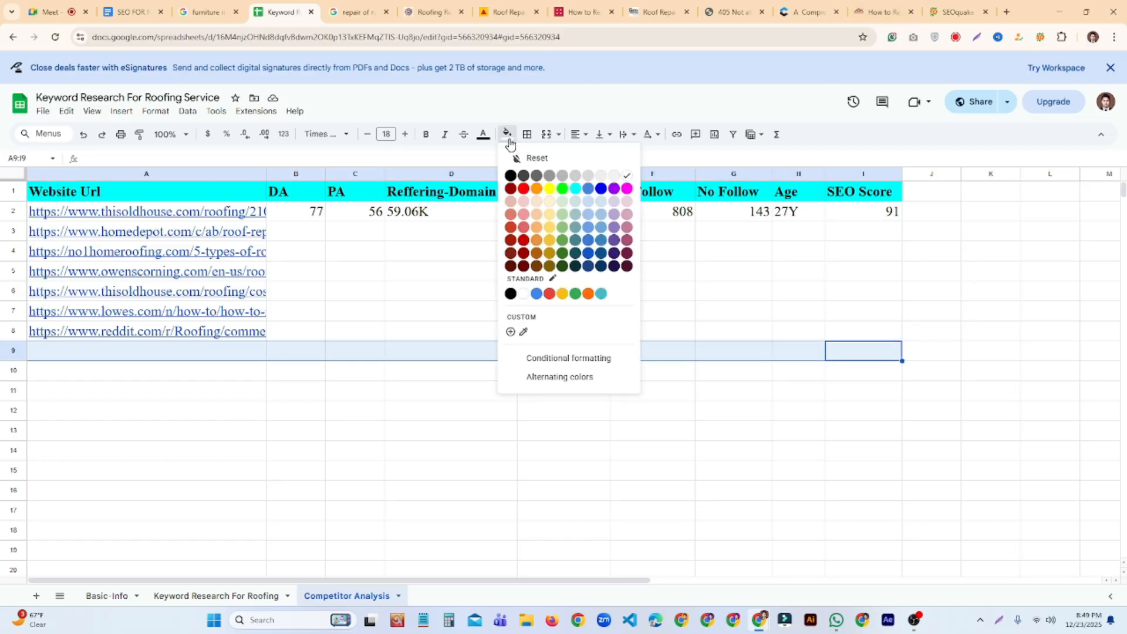
pyautogui.click(550, 190)
pyautogui.click(405, 394)
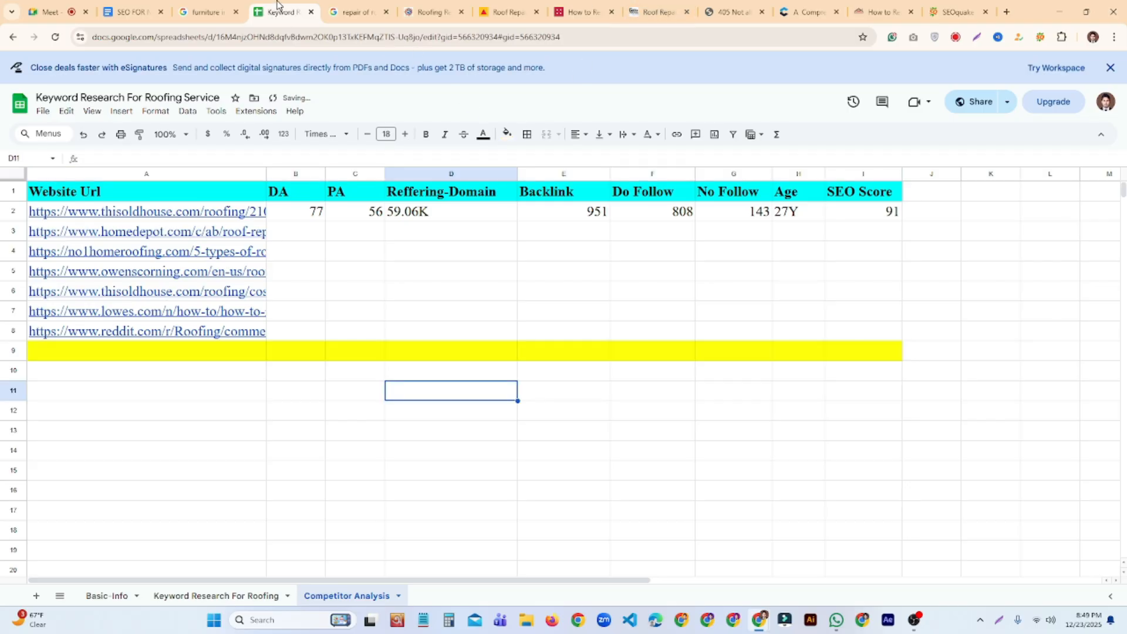
# Find the Construction BD listing in the "repair of roofing" results and copy the URL of its roofing-repair-services page
pyautogui.click(348, 12)
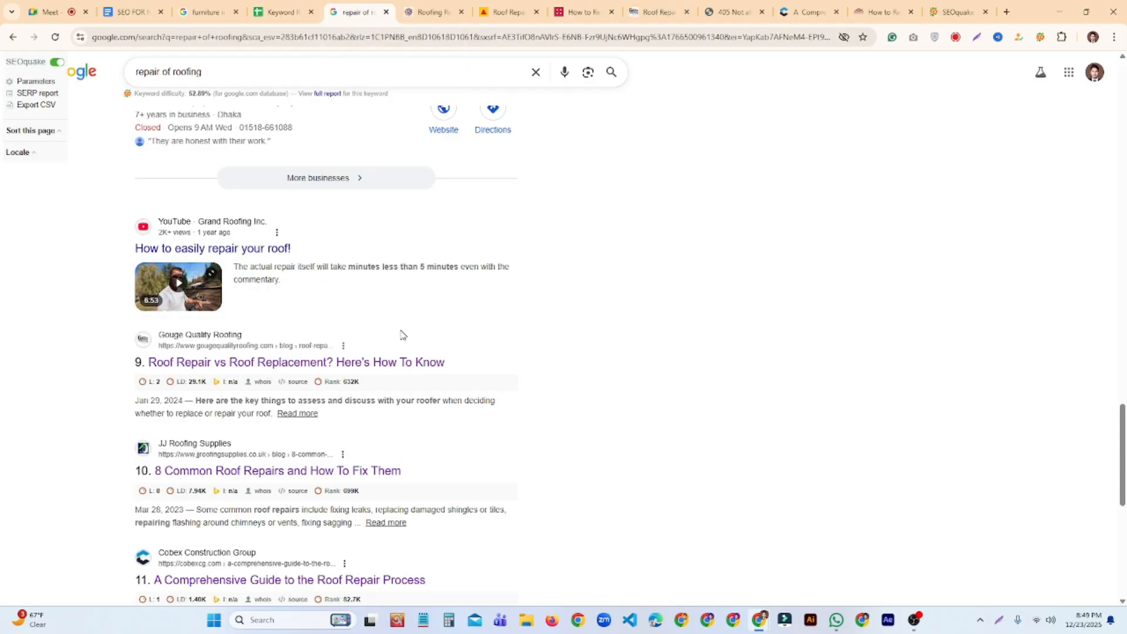
pyautogui.scroll(8, 402, 334)
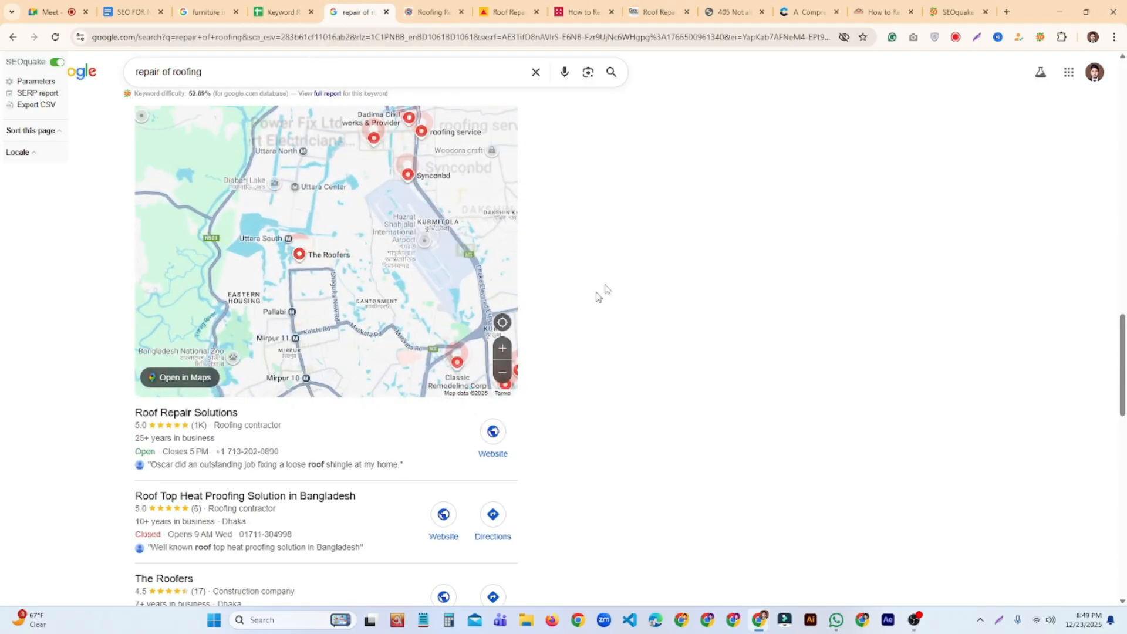
pyautogui.scroll(10, 599, 296)
pyautogui.scroll(5, 541, 284)
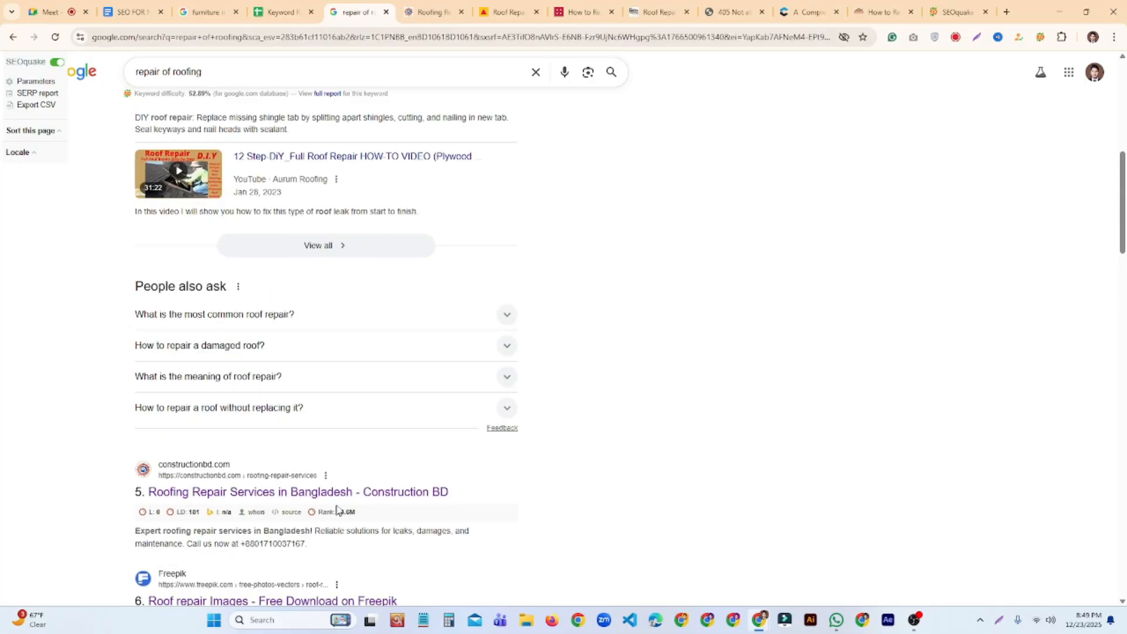
pyautogui.rightClick(349, 491)
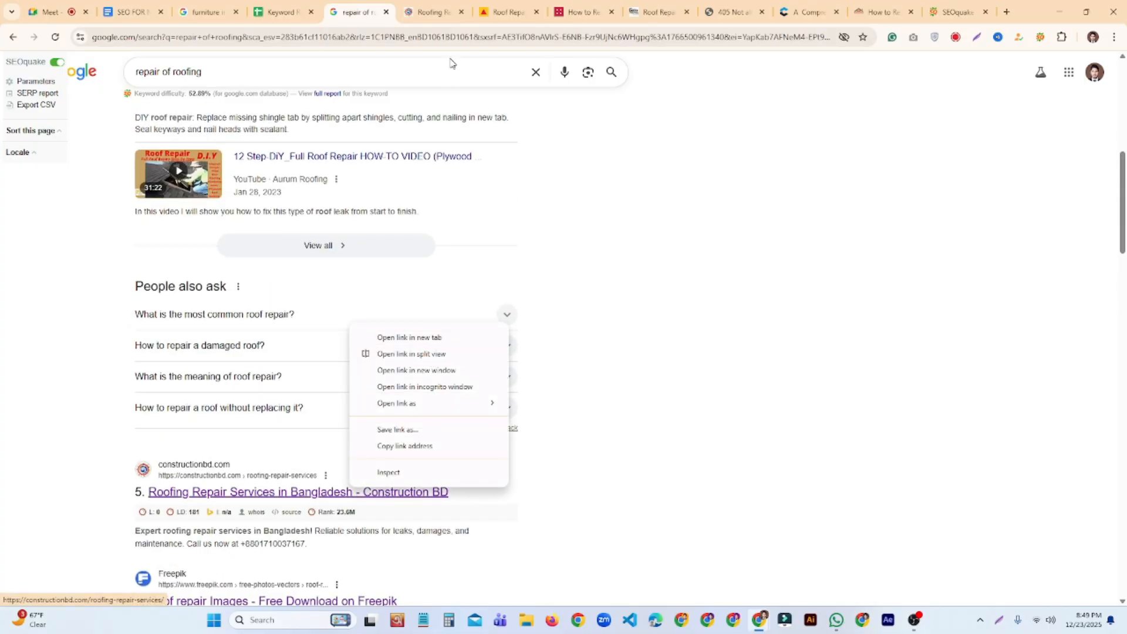
pyautogui.click(440, 8)
pyautogui.click(433, 40)
pyautogui.hotkey('ctrl', 'c')
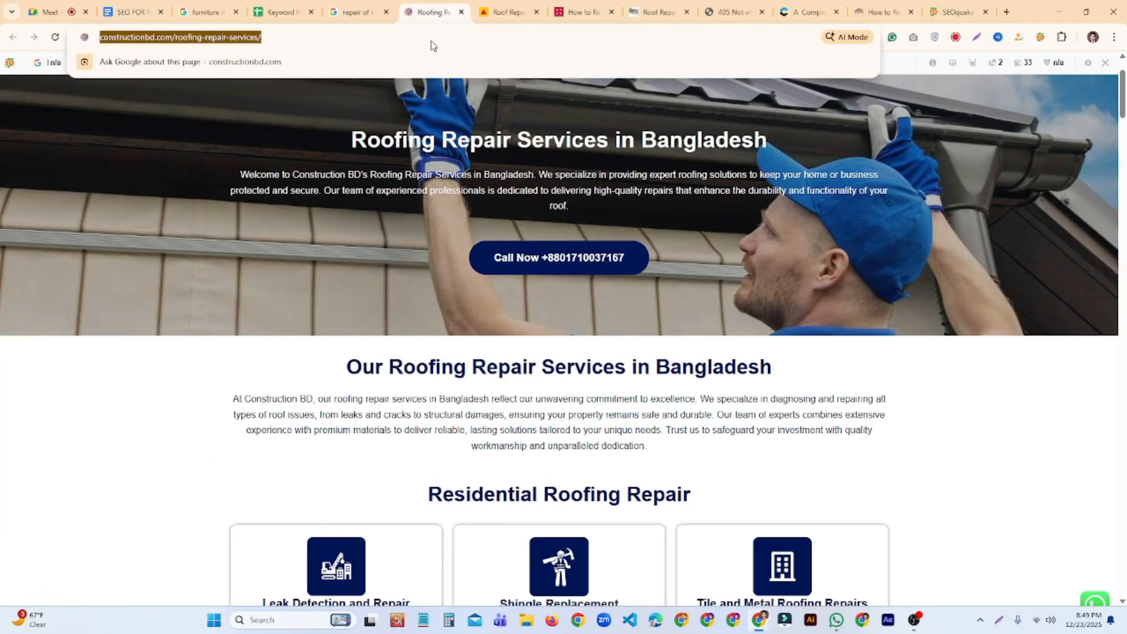
# Paste the constructionbd.com roofing repair URL into cell A10 of the Competitor Analysis sheet
pyautogui.click(286, 11)
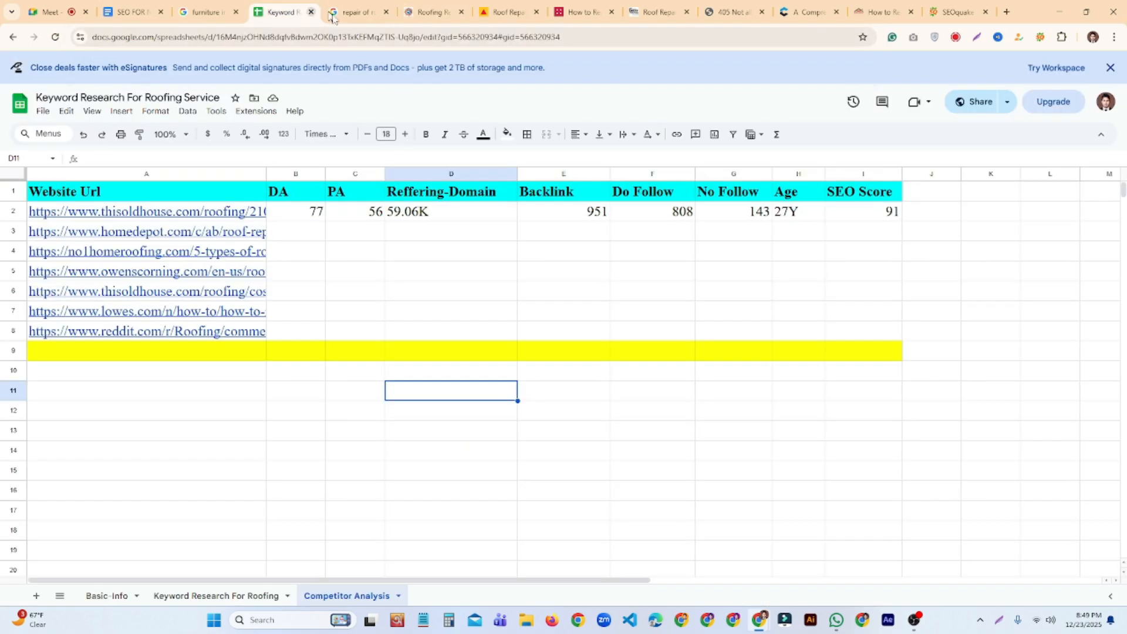
pyautogui.click(222, 372)
pyautogui.click(238, 469)
pyautogui.doubleClick(241, 372)
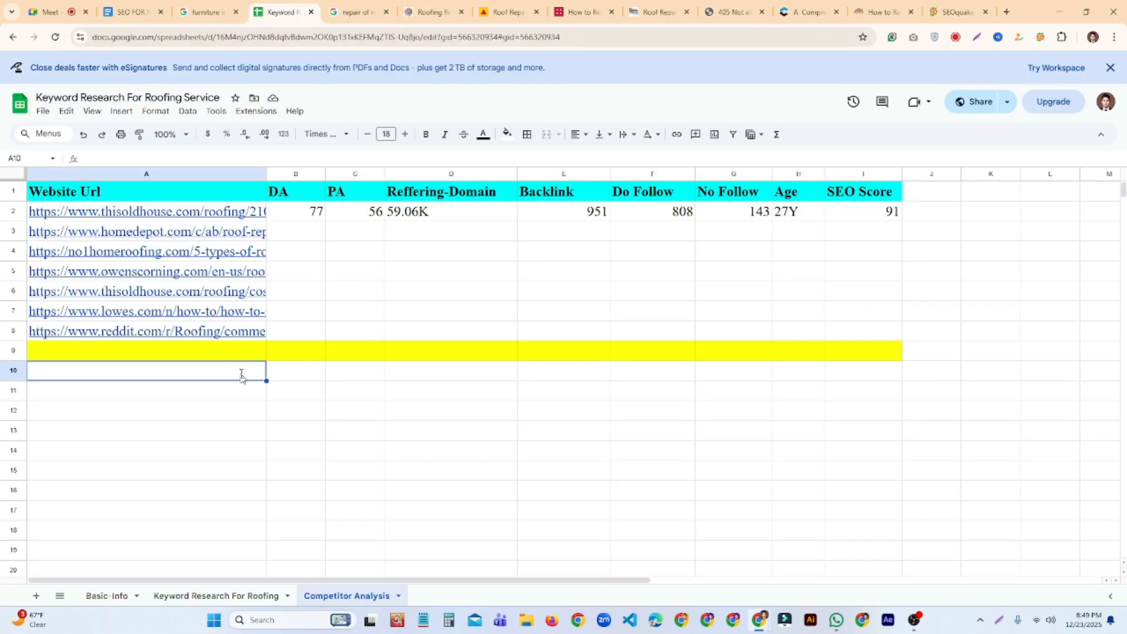
pyautogui.hotkey('ctrl', 'v')
pyautogui.click(360, 505)
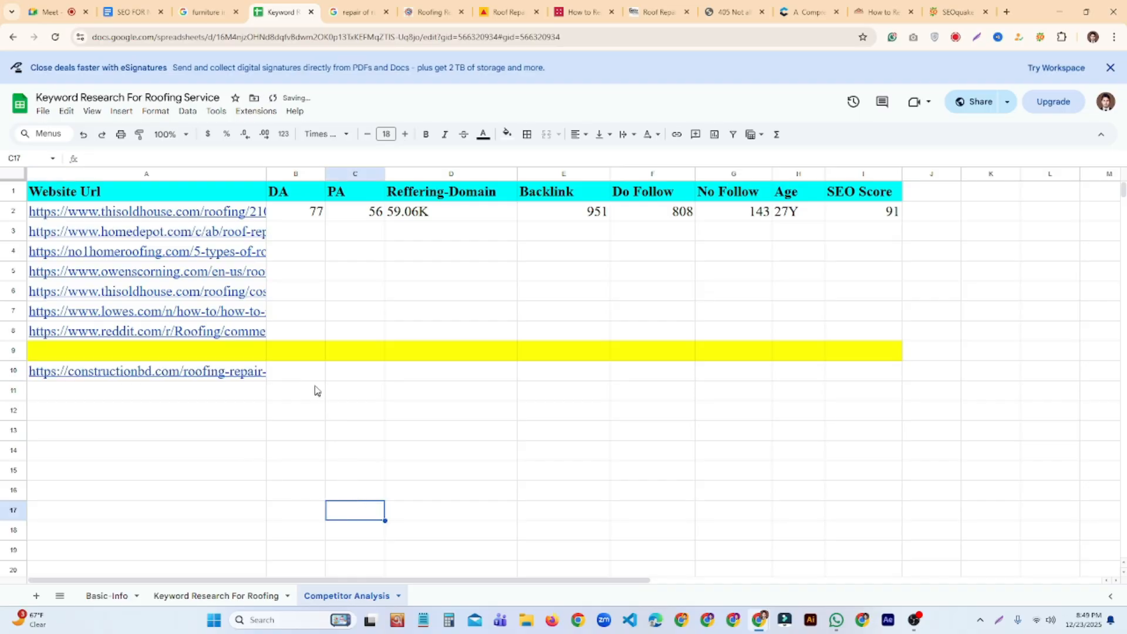
# Copy the URL of Sika's roof-repair page into cell A11 of the Competitor Analysis sheet
pyautogui.click(433, 12)
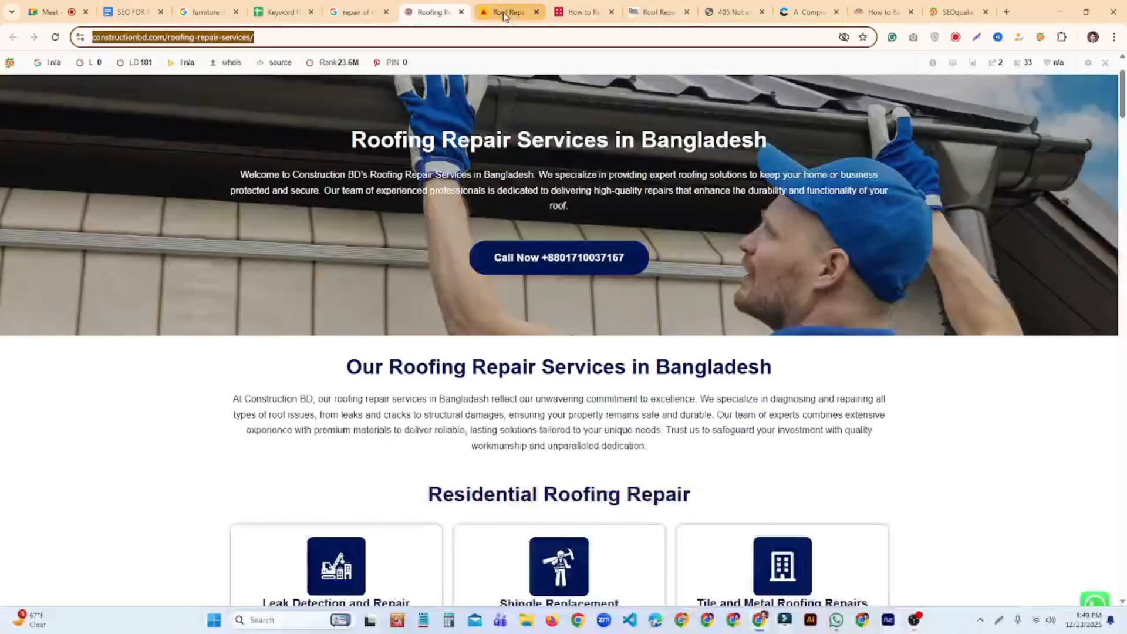
pyautogui.click(506, 12)
pyautogui.click(444, 37)
pyautogui.hotkey('ctrl', 'c')
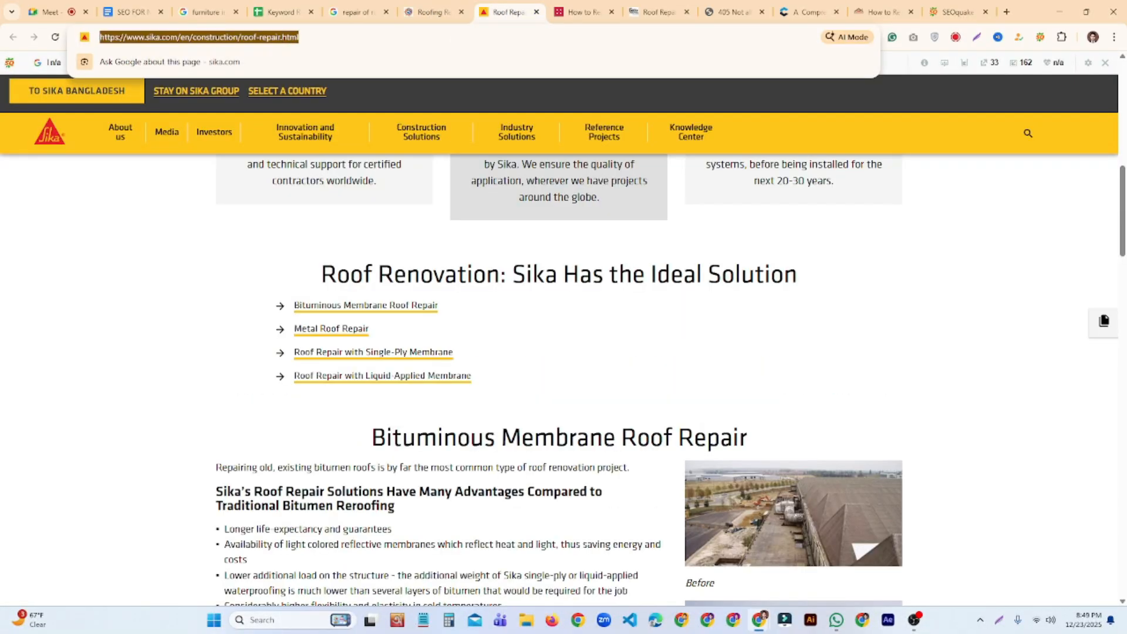
pyautogui.click(281, 12)
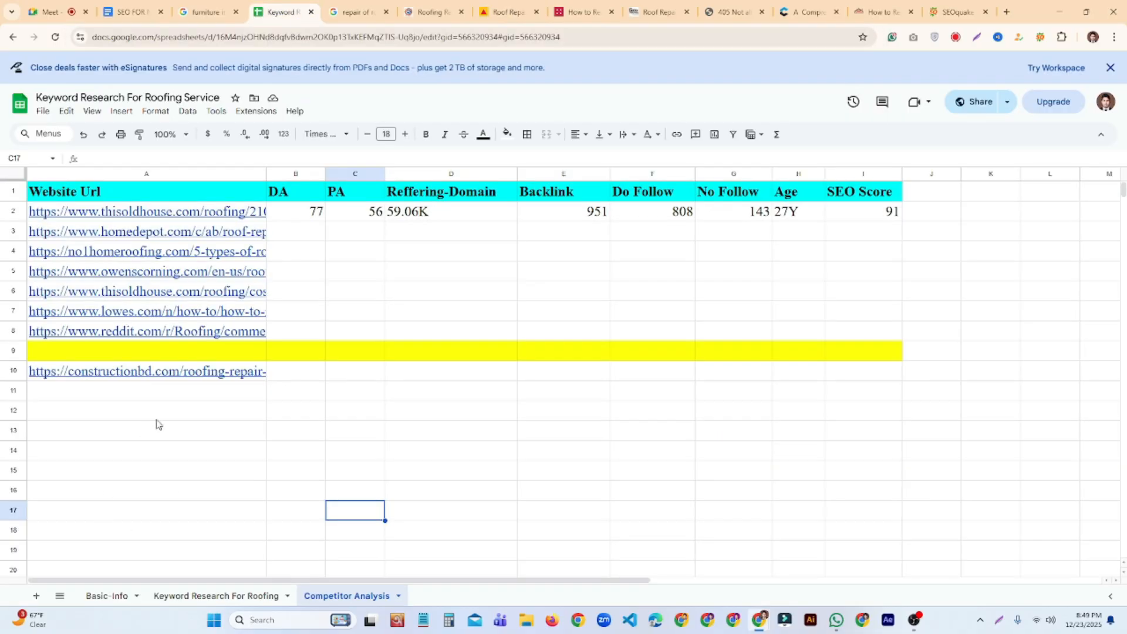
pyautogui.click(180, 400)
pyautogui.hotkey('ctrl', 'v')
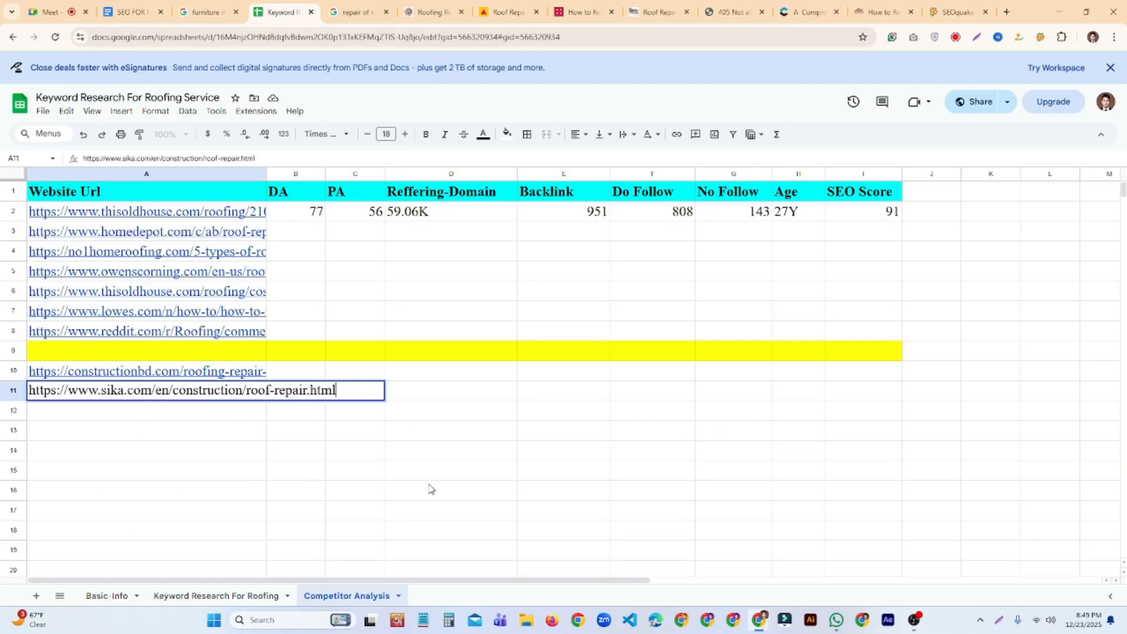
pyautogui.click(432, 488)
# Copy the URL of Hover's "How to Repair a Roof" article into cell A12 of the Competitor Analysis sheet
pyautogui.click(508, 11)
pyautogui.click(582, 12)
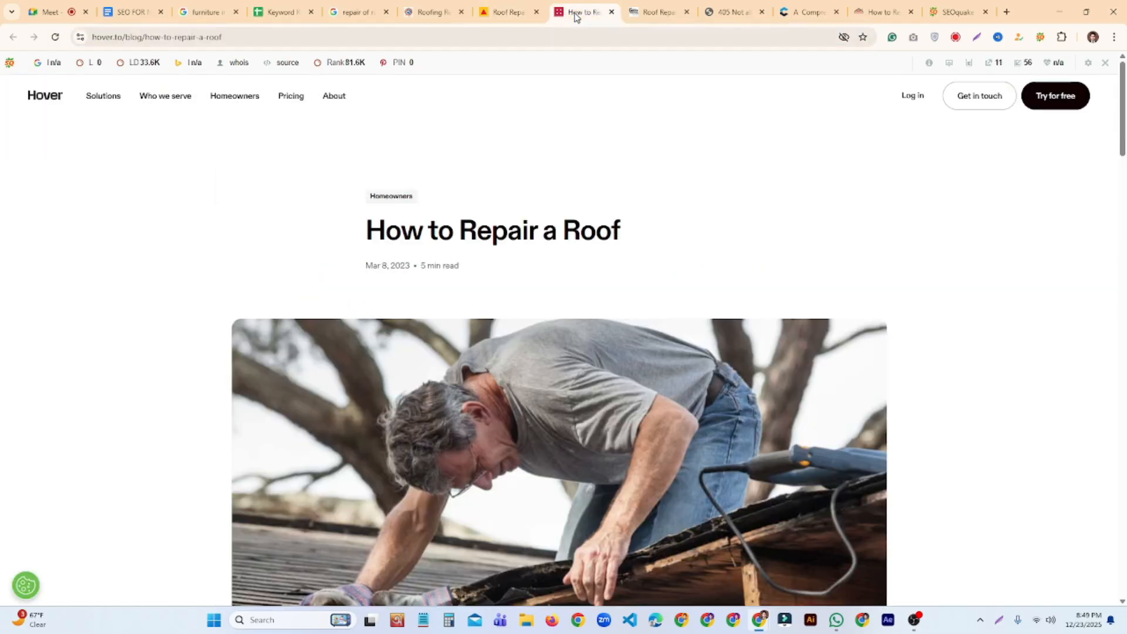
pyautogui.click(429, 39)
pyautogui.hotkey('ctrl', 'c')
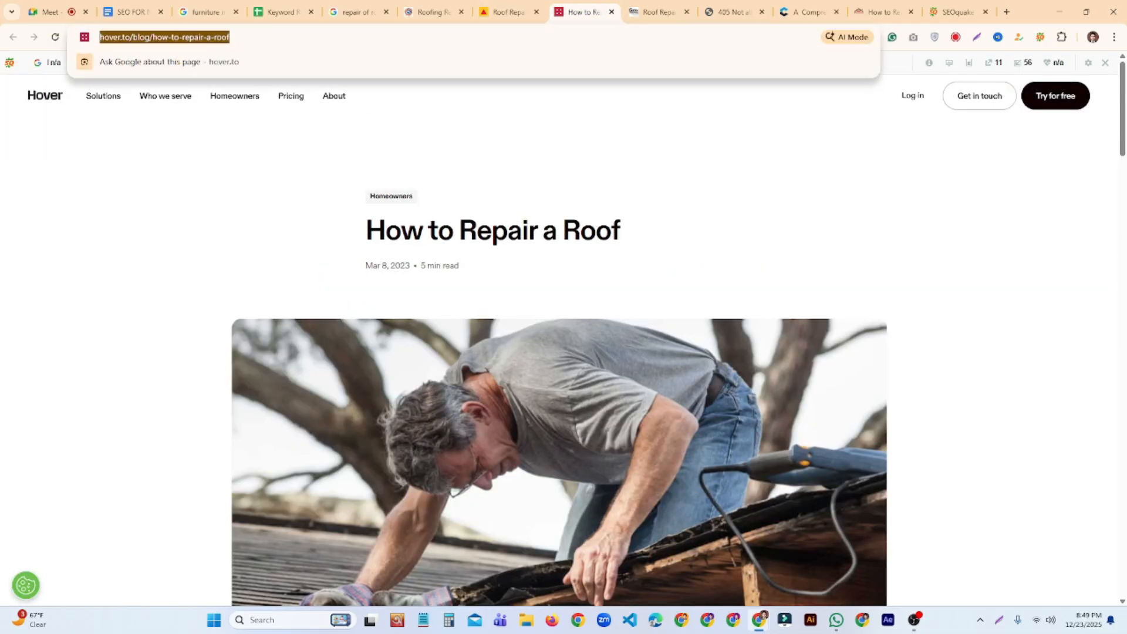
pyautogui.click(282, 11)
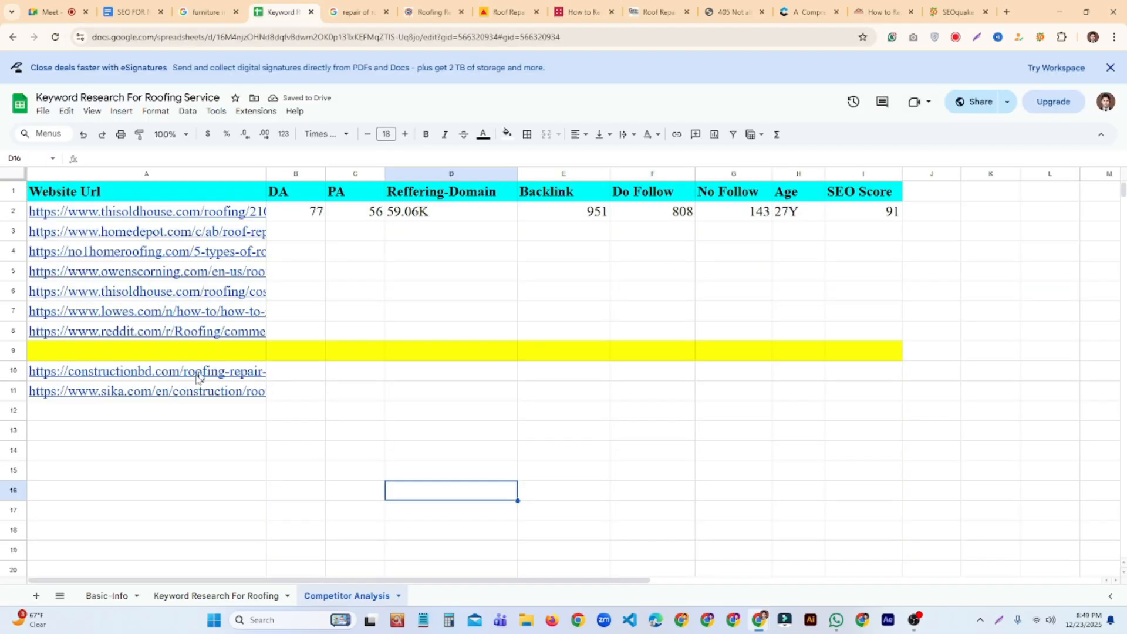
pyautogui.click(222, 410)
pyautogui.hotkey('ctrl', 'v')
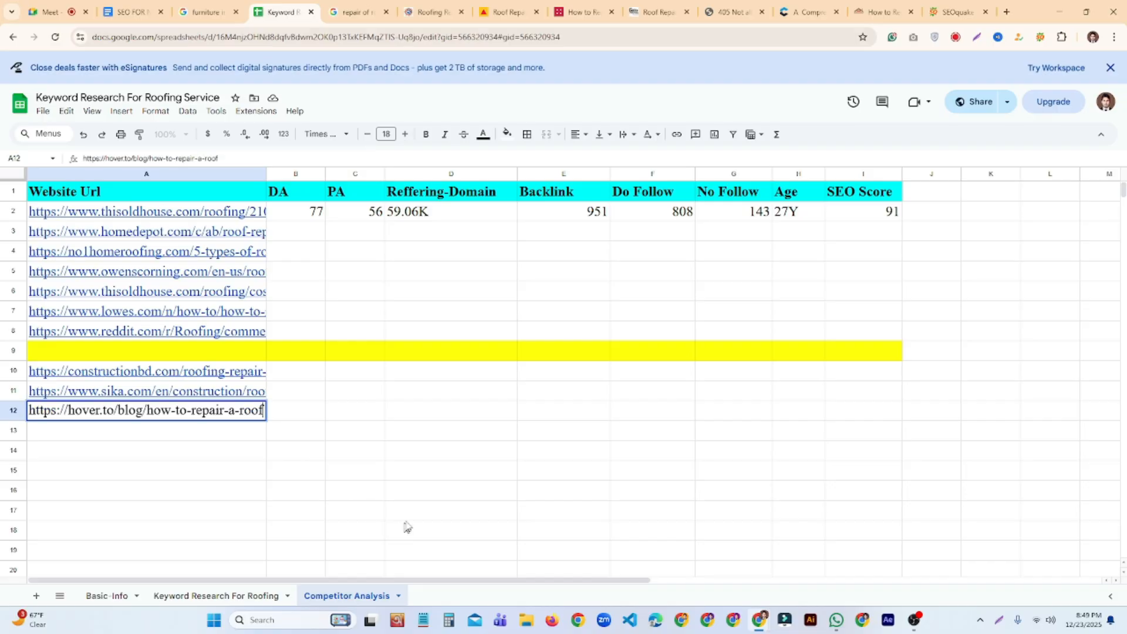
pyautogui.click(414, 477)
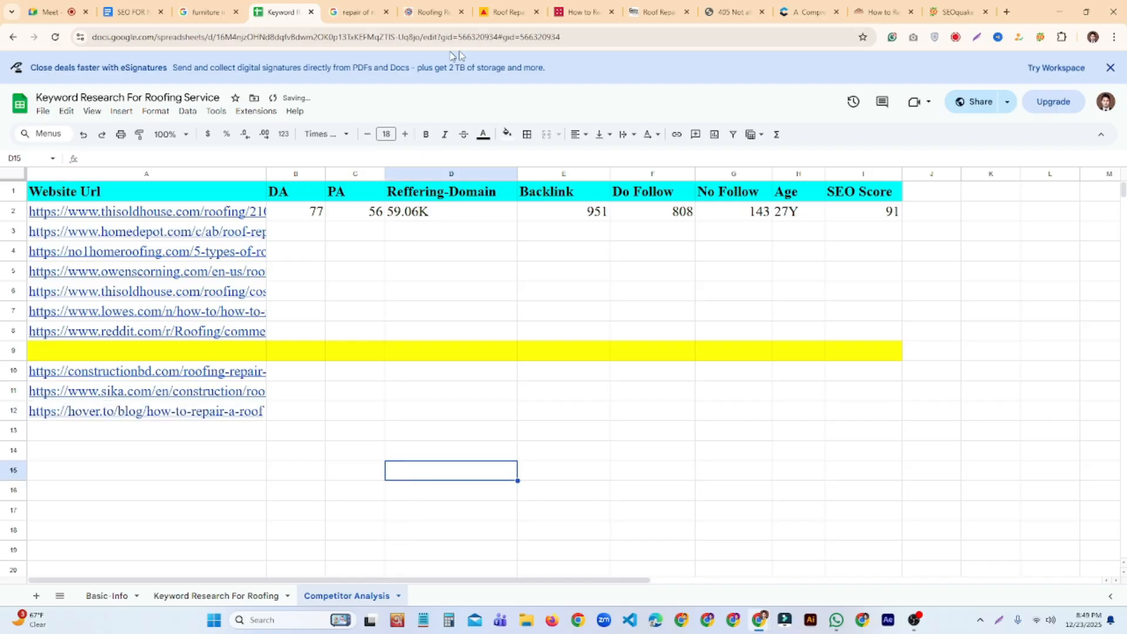
# Close all the open competitor website pages, the SEOquake page and the "repair of roofing" search results
pyautogui.click(504, 13)
pyautogui.click(453, 14)
pyautogui.click(461, 12)
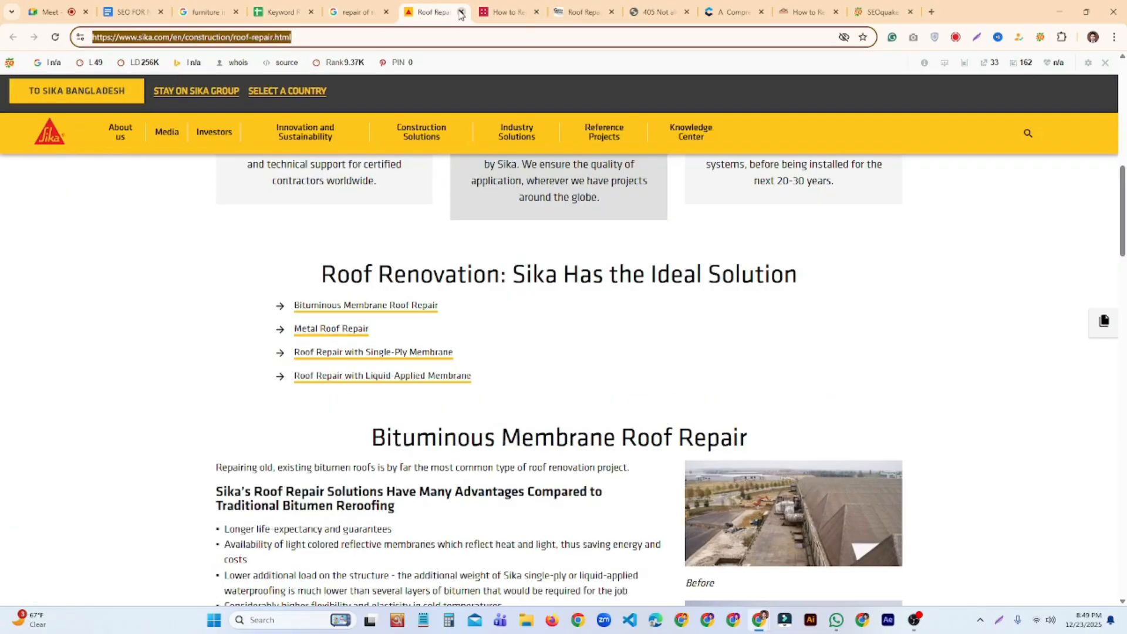
pyautogui.click(461, 12)
pyautogui.click(461, 12)
pyautogui.click(461, 12)
pyautogui.click(471, 12)
pyautogui.click(470, 12)
pyautogui.click(471, 12)
pyautogui.click(471, 11)
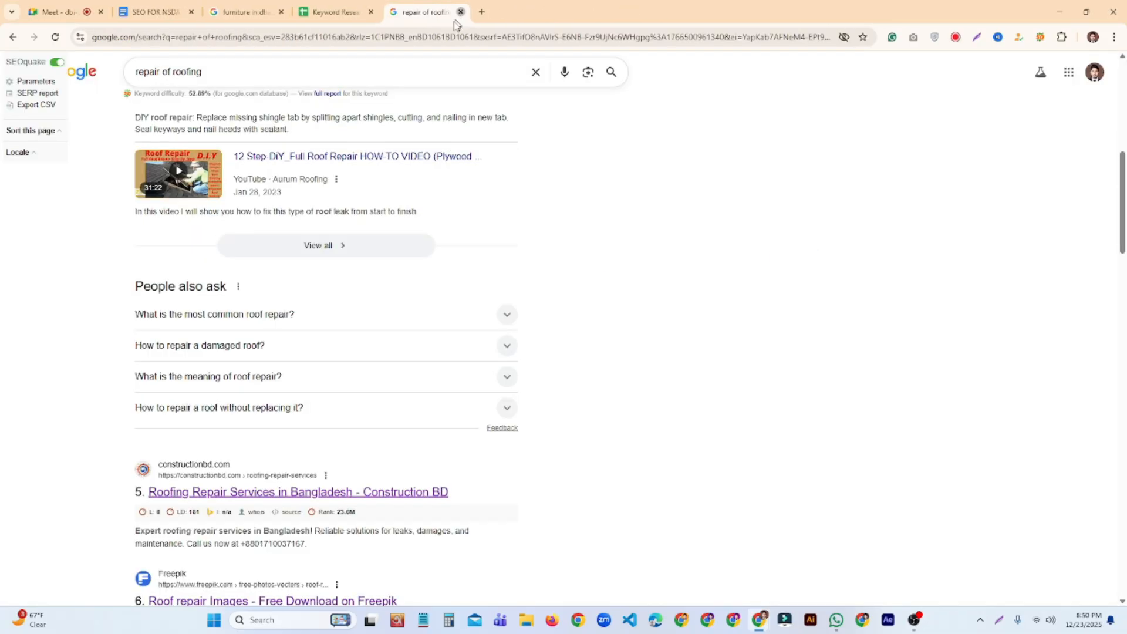
pyautogui.click(460, 13)
# Point out the three added competitor URLs in A10 to A12
pyautogui.click(263, 490)
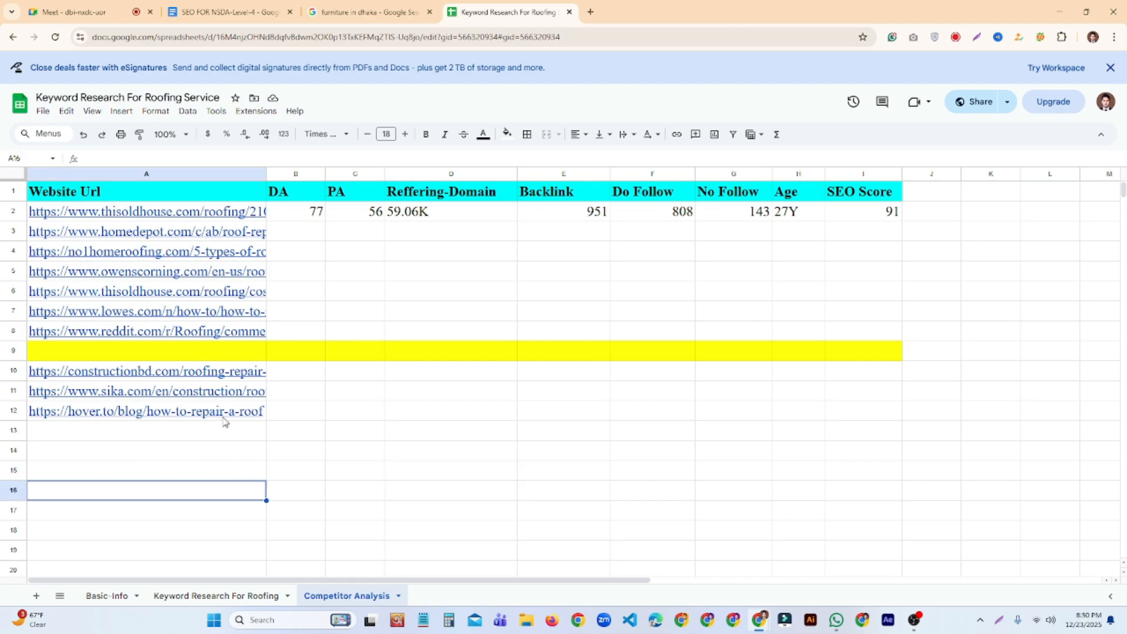
pyautogui.moveTo(269, 418); pyautogui.dragTo(191, 372)
pyautogui.click(751, 431)
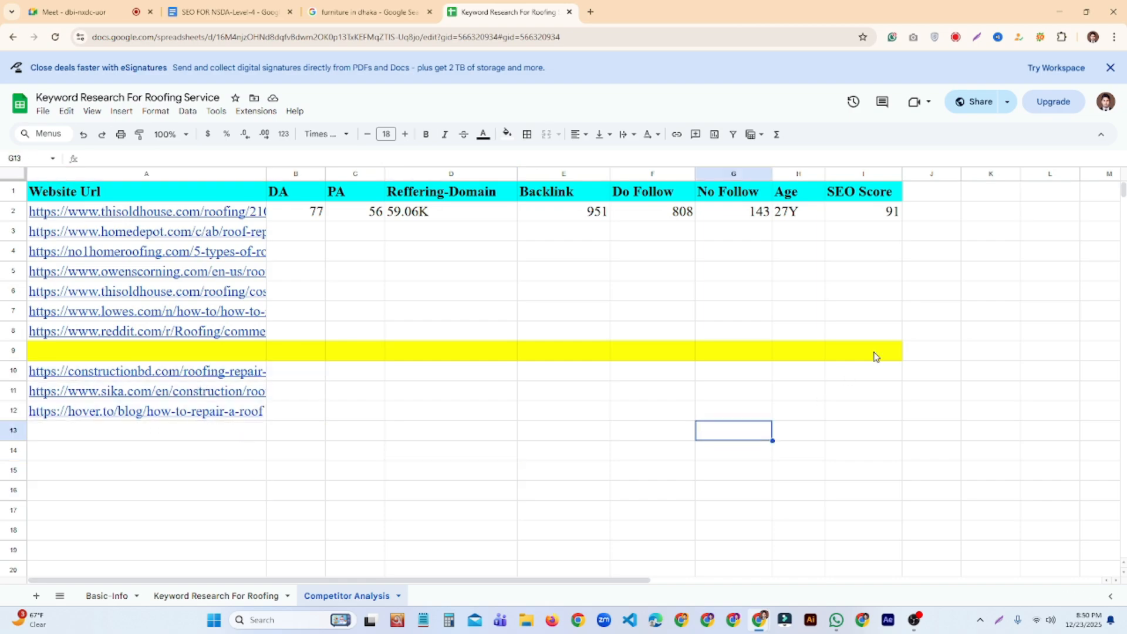
pyautogui.click(444, 433)
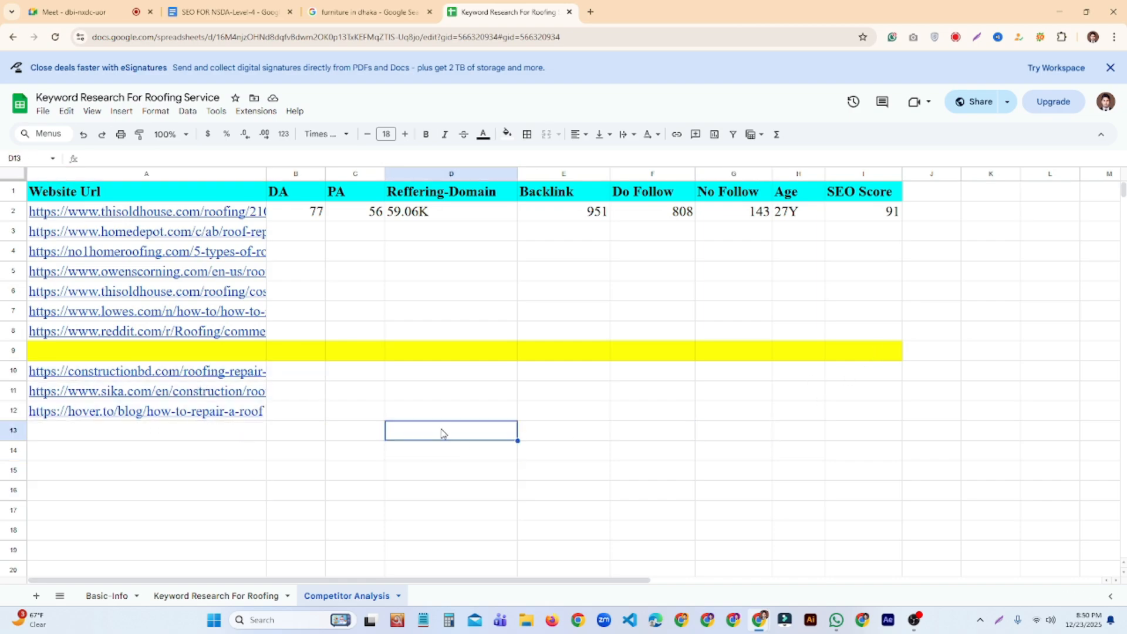
# Change the fill color of separator row A9 to I9 to cornflower blue
pyautogui.moveTo(867, 353); pyautogui.dragTo(129, 357)
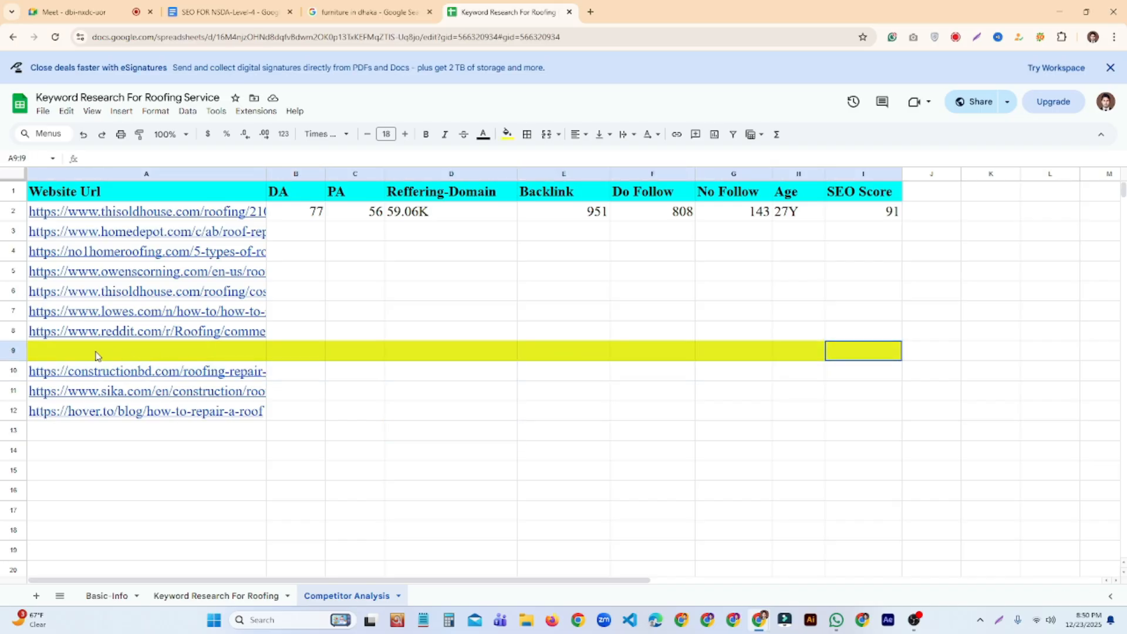
pyautogui.click(507, 134)
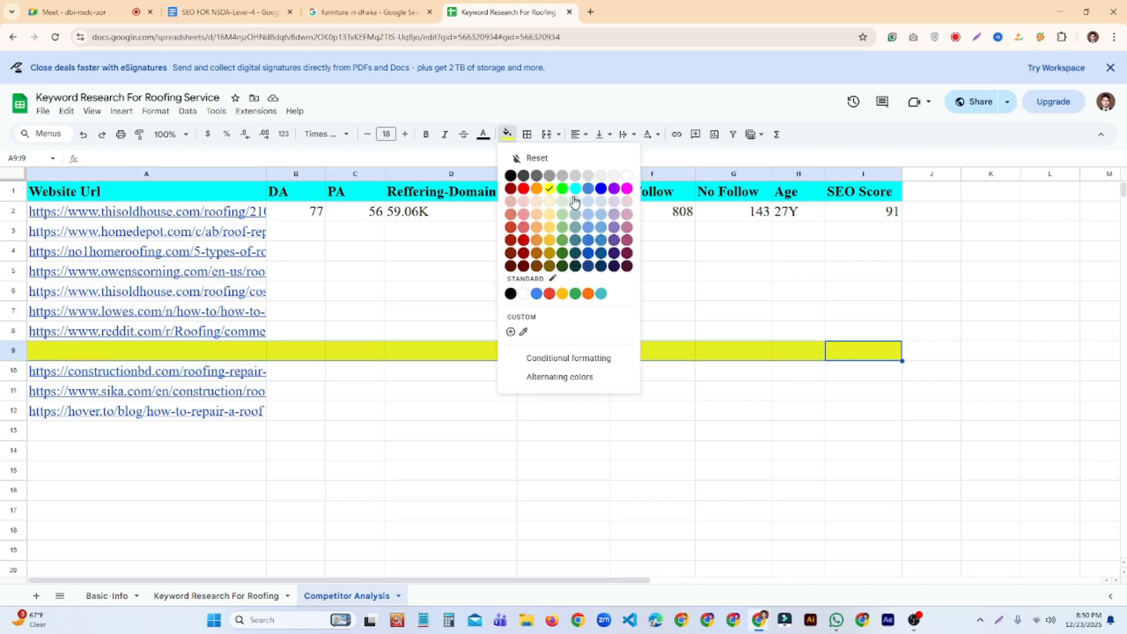
pyautogui.click(588, 189)
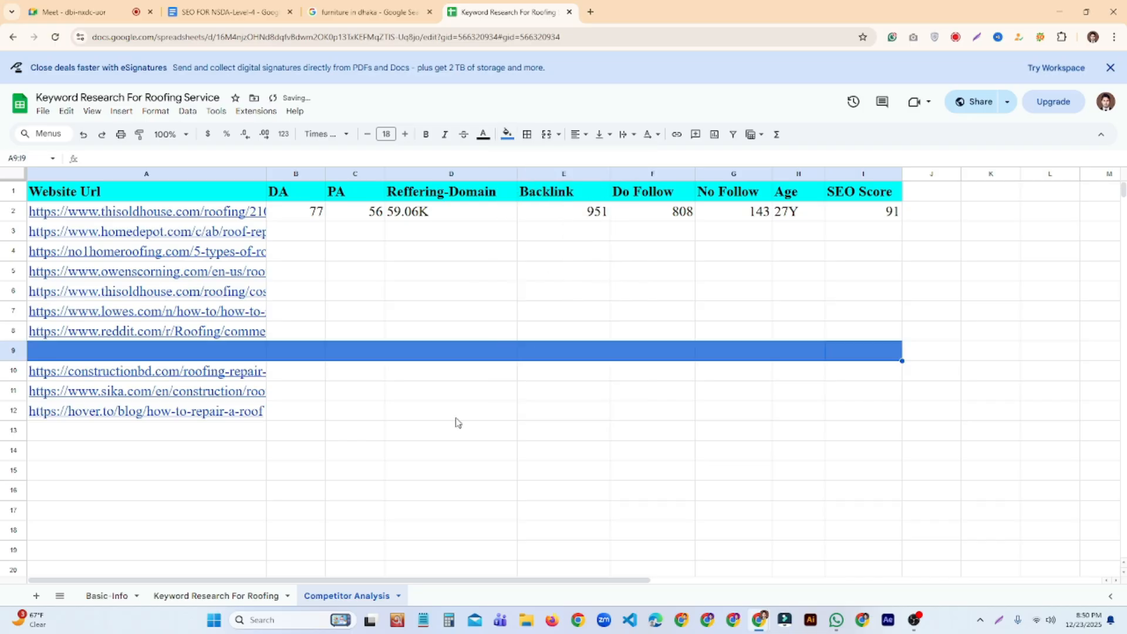
pyautogui.click(456, 417)
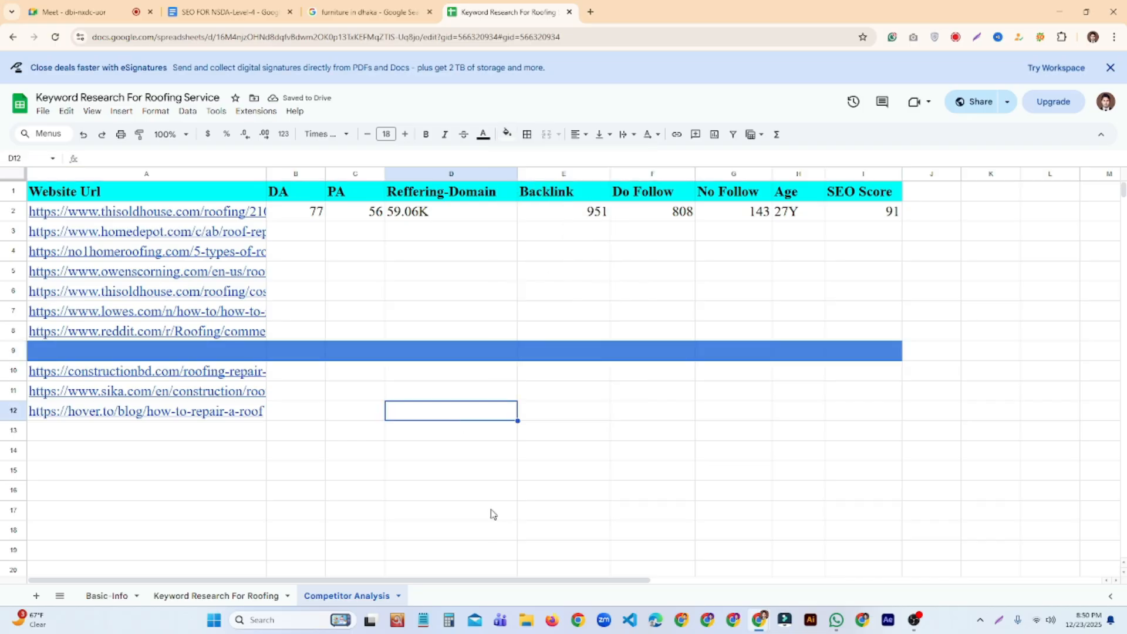
# Widen the Website Url column enough to show the full constructionbd.com address
pyautogui.moveTo(265, 174); pyautogui.dragTo(330, 174)
pyautogui.click(354, 411)
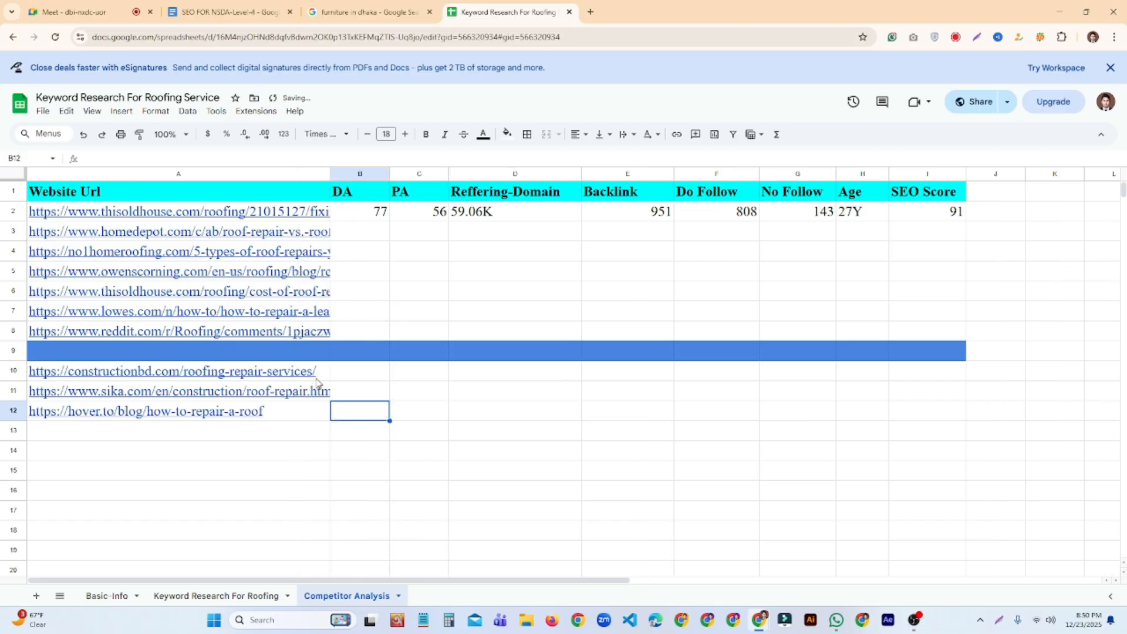
pyautogui.moveTo(317, 381)
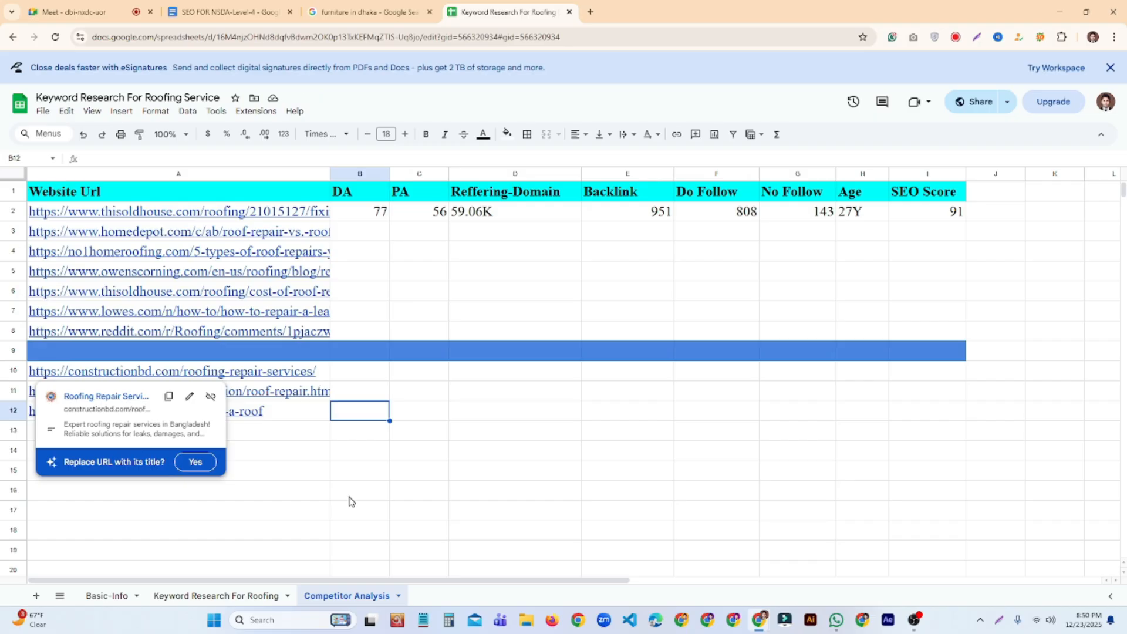
pyautogui.click(380, 499)
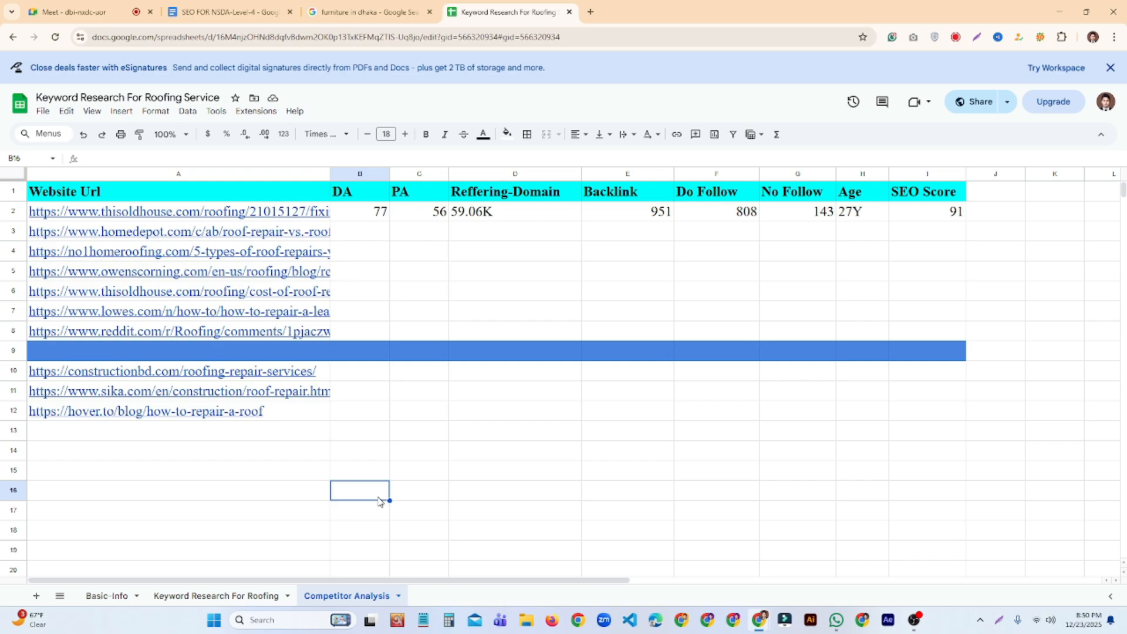
pyautogui.click(452, 413)
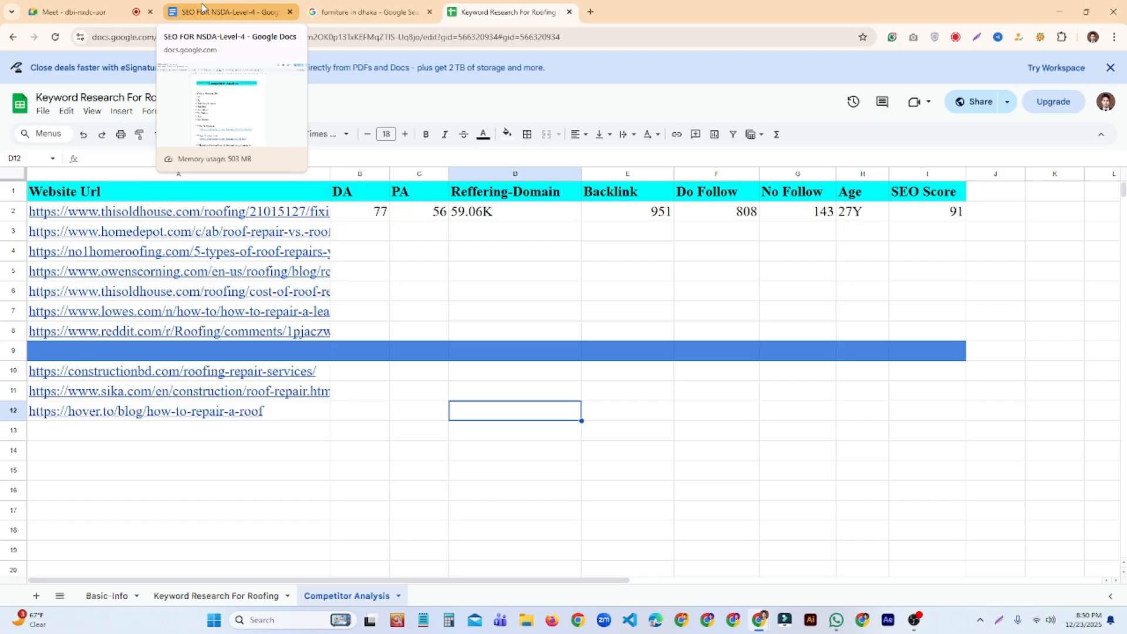
# In the SEO FOR NSDA-Level-4 document, add "=> Domain Authory" after Da in the Competitor Analysis checklist
pyautogui.click(202, 7)
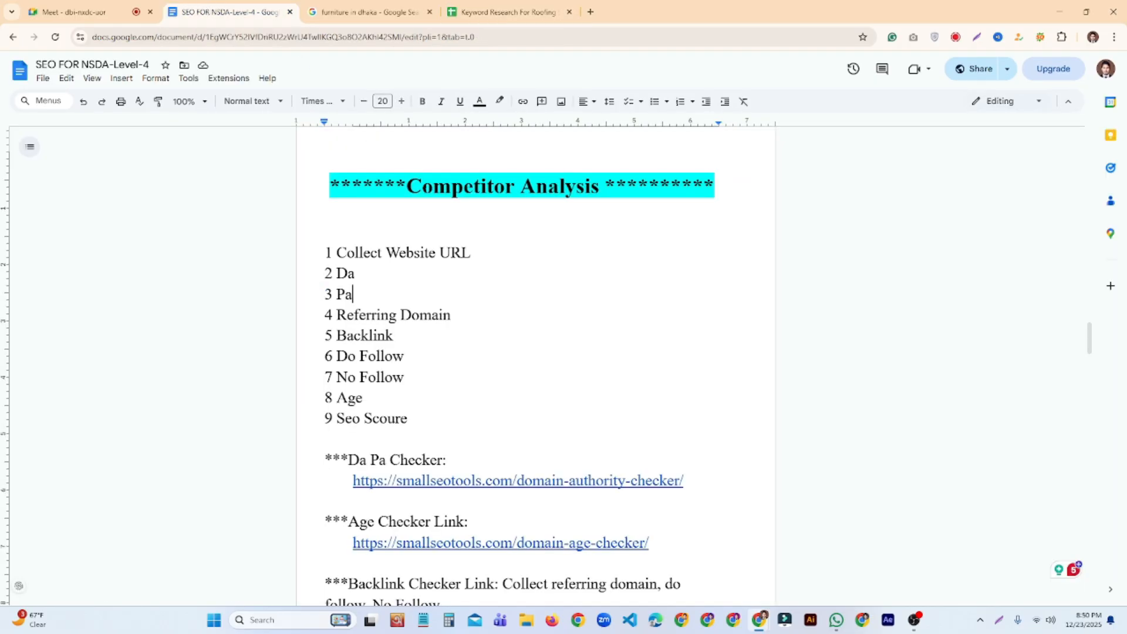
pyautogui.moveTo(355, 274); pyautogui.dragTo(345, 295)
pyautogui.click(354, 296)
pyautogui.click(371, 275)
pyautogui.write('+')
pyautogui.press('BackSpace')
pyautogui.write('=> Domain')
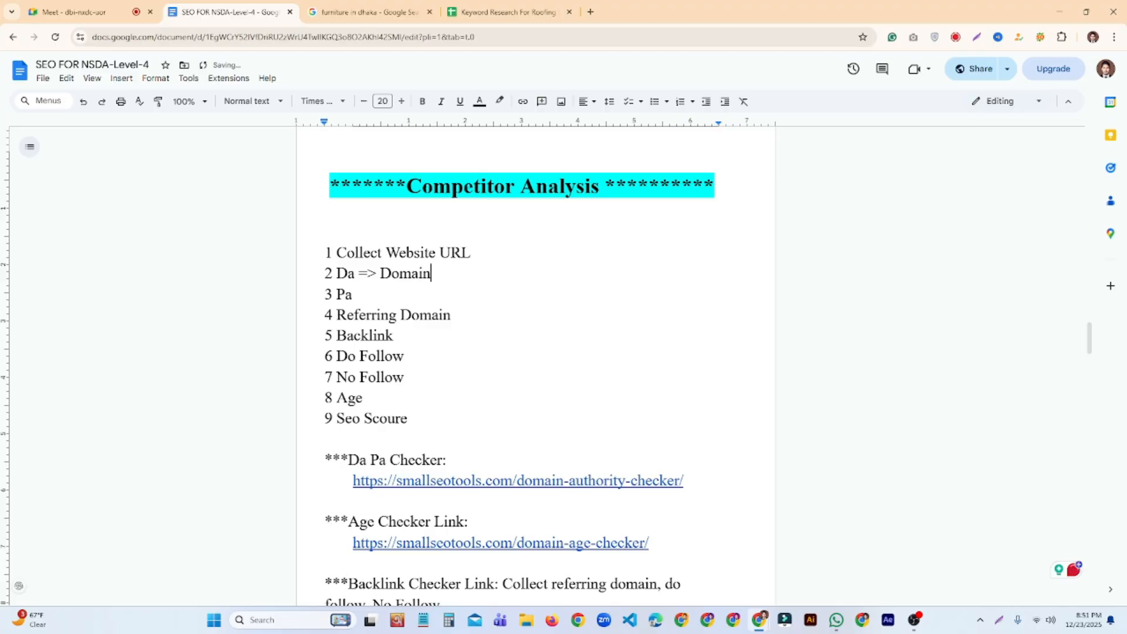
pyautogui.write(' Authory')
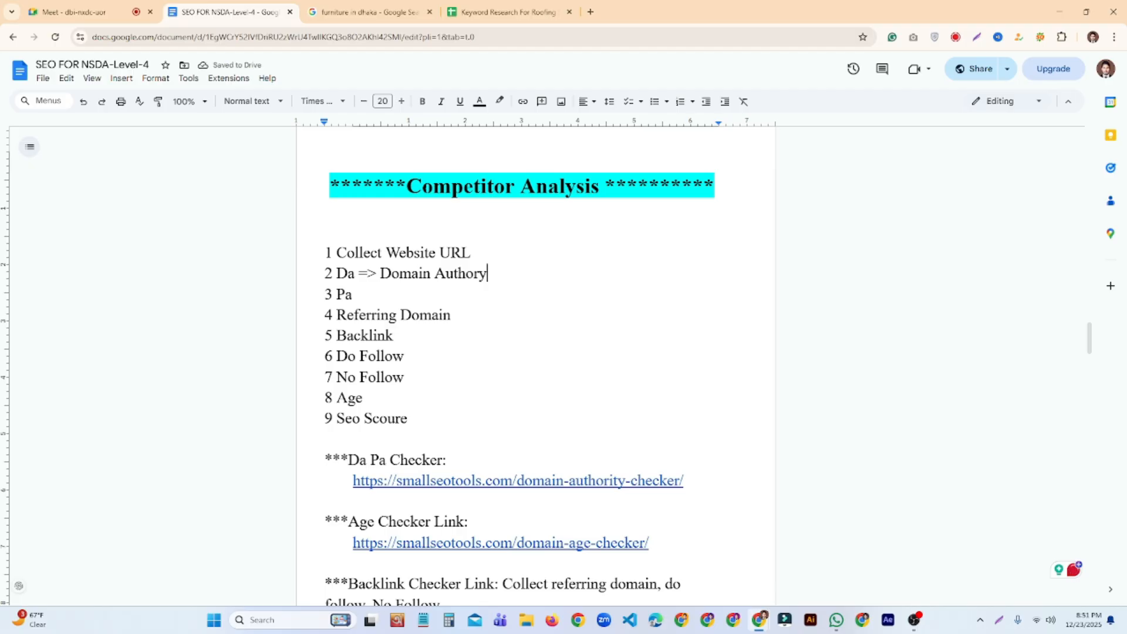
# Add "=> Page Authorty" after Pa in the Competitor Analysis checklist
pyautogui.click(352, 294)
pyautogui.write('=> Page')
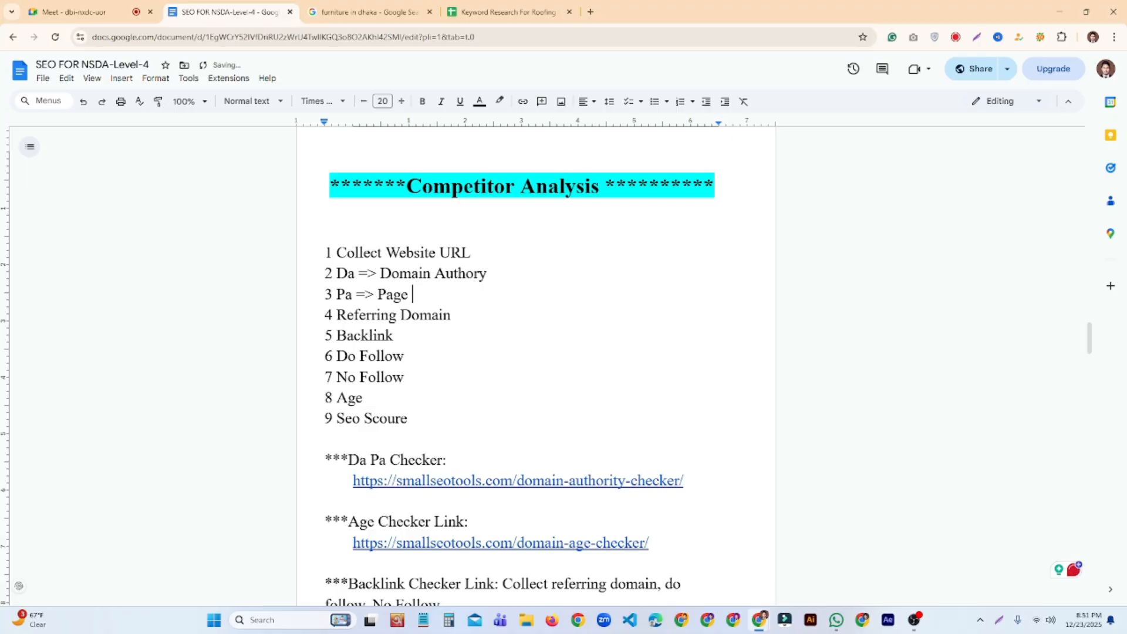
pyautogui.write(' Authorty')
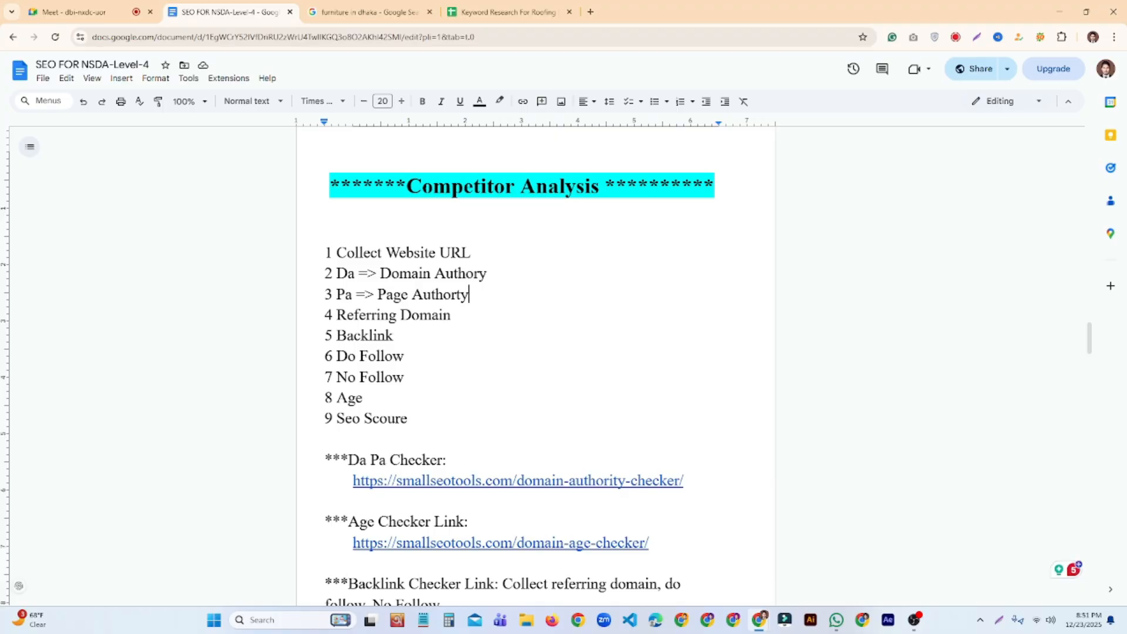
# Point out the Pa abbreviation in item 3 of the checklist
pyautogui.click(485, 362)
pyautogui.moveTo(336, 294); pyautogui.dragTo(352, 296)
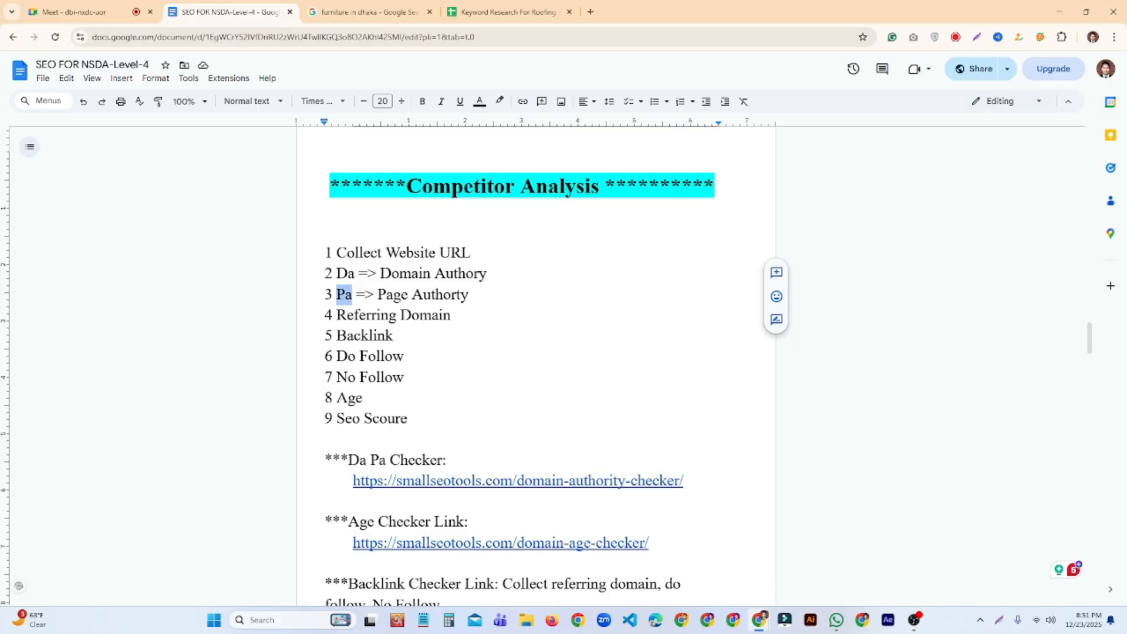
pyautogui.click(405, 377)
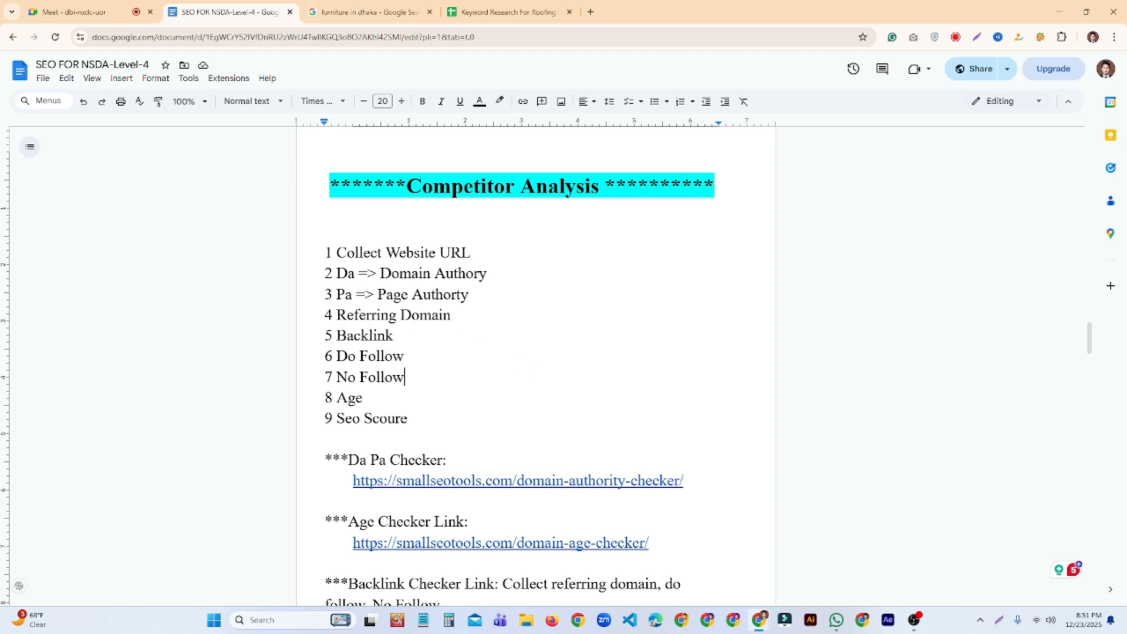
pyautogui.doubleClick(341, 295)
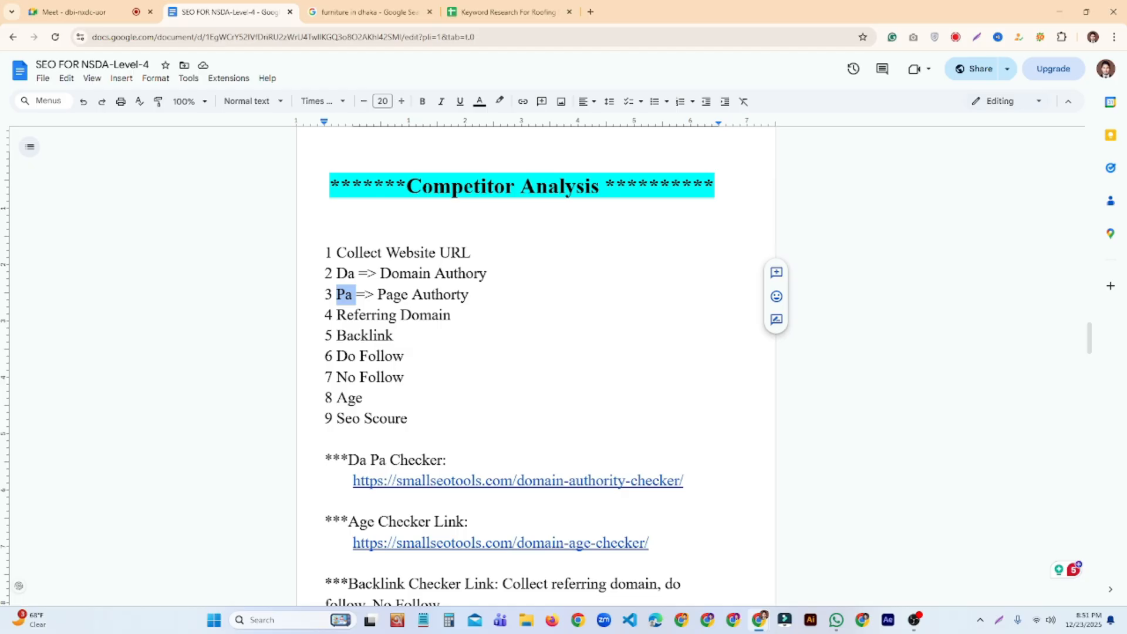
pyautogui.click(451, 315)
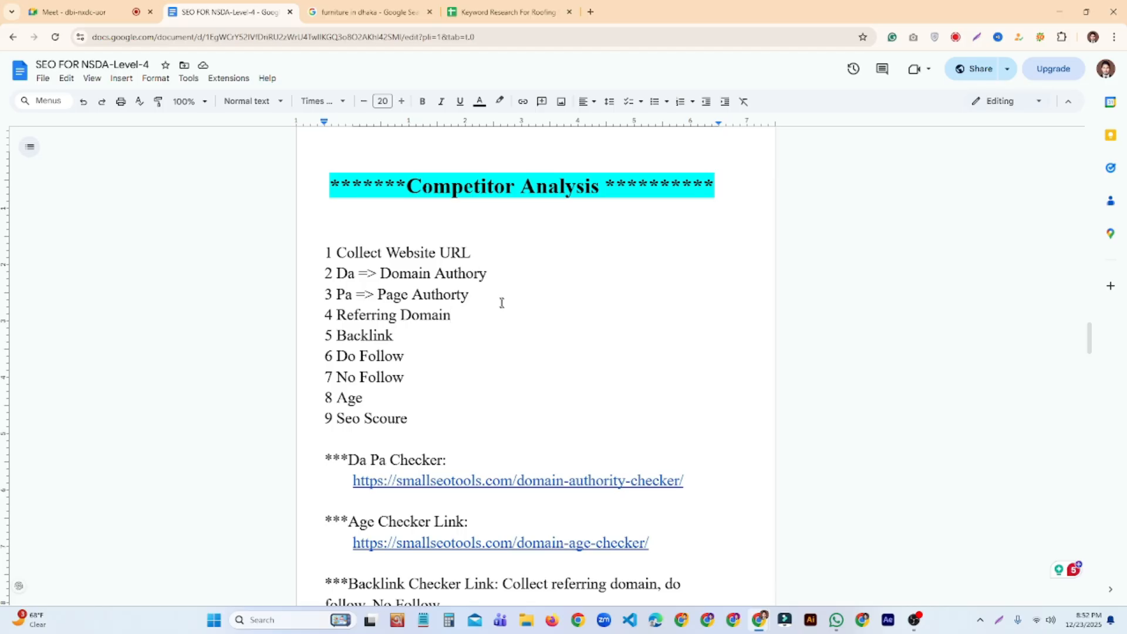
# Look at the checker links below the checklist and search Google for "da pa checker" in a new browser tab
pyautogui.scroll(-2, 648, 389)
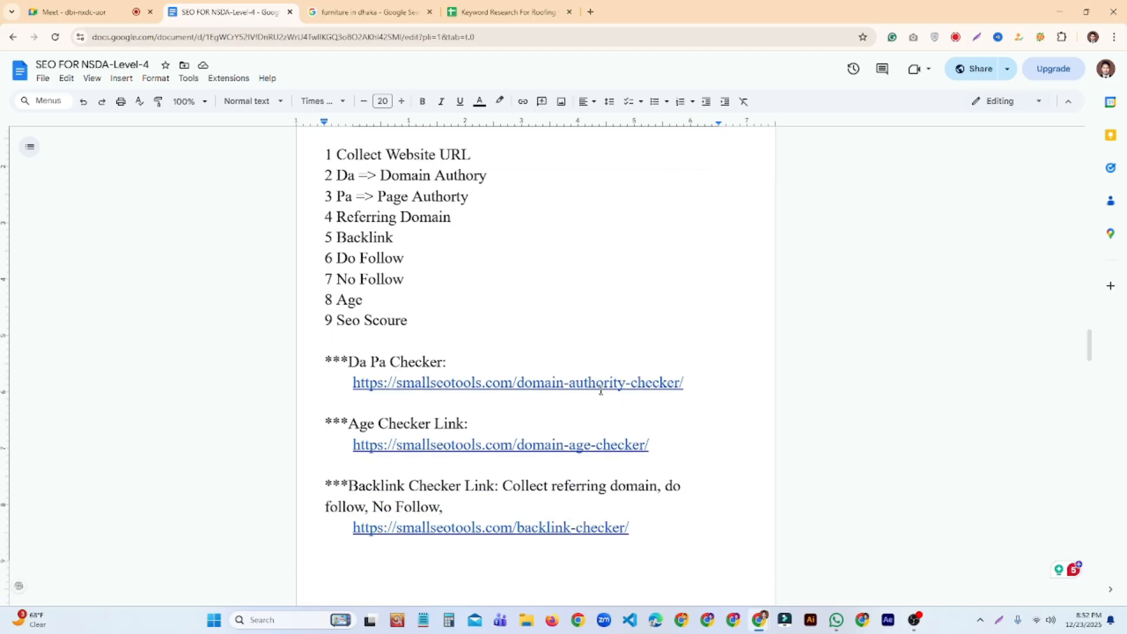
pyautogui.click(590, 12)
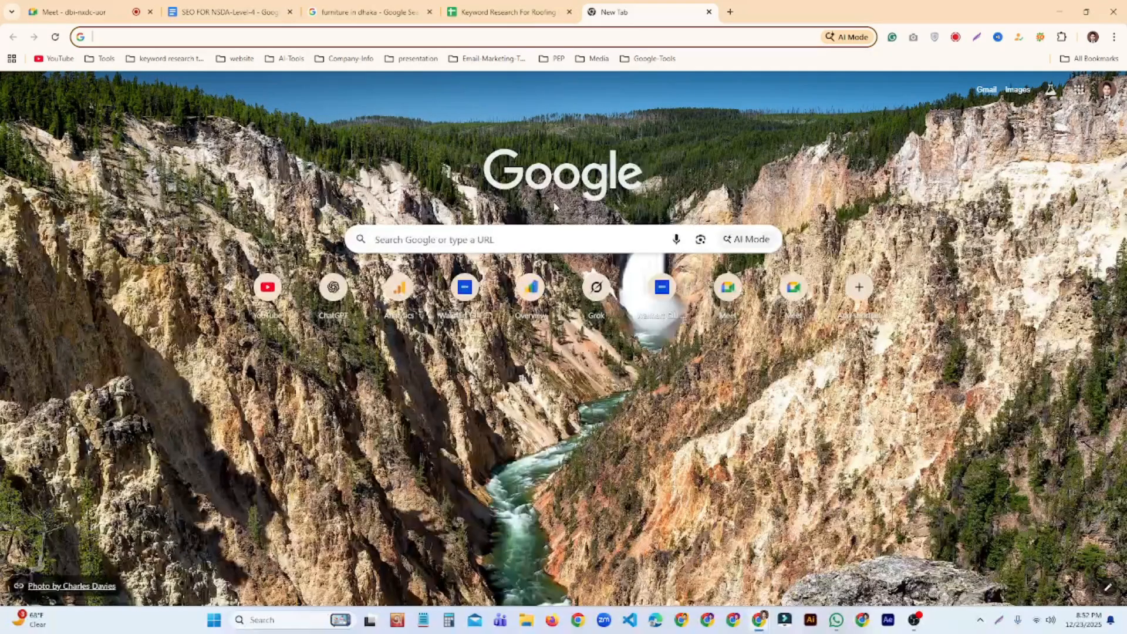
pyautogui.write('dap')
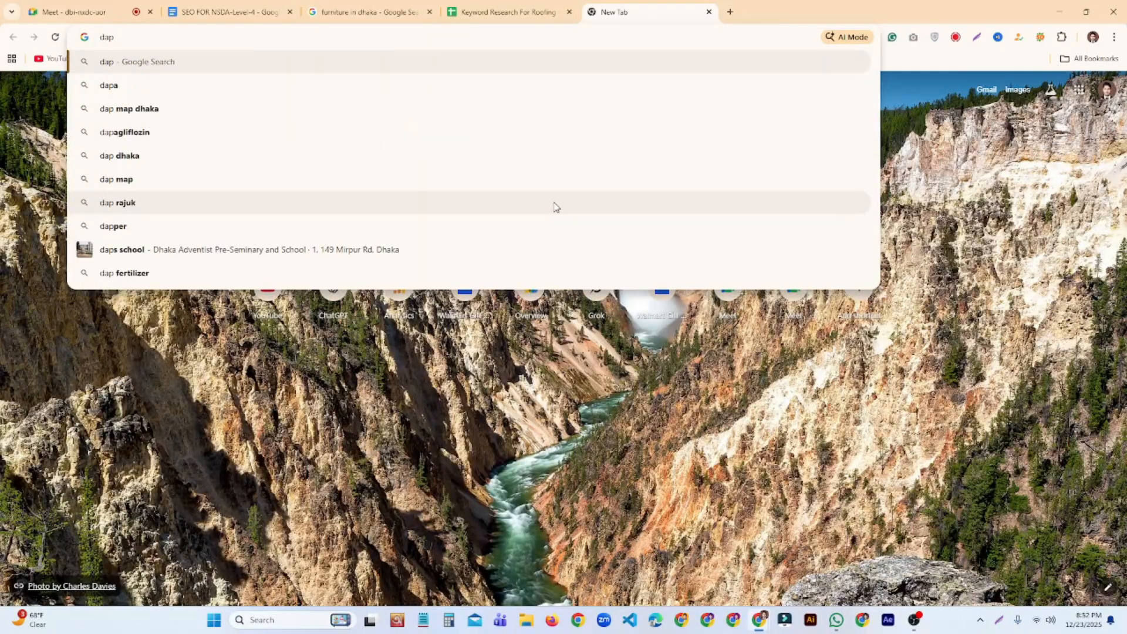
pyautogui.press('BackSpace')
pyautogui.write('pa')
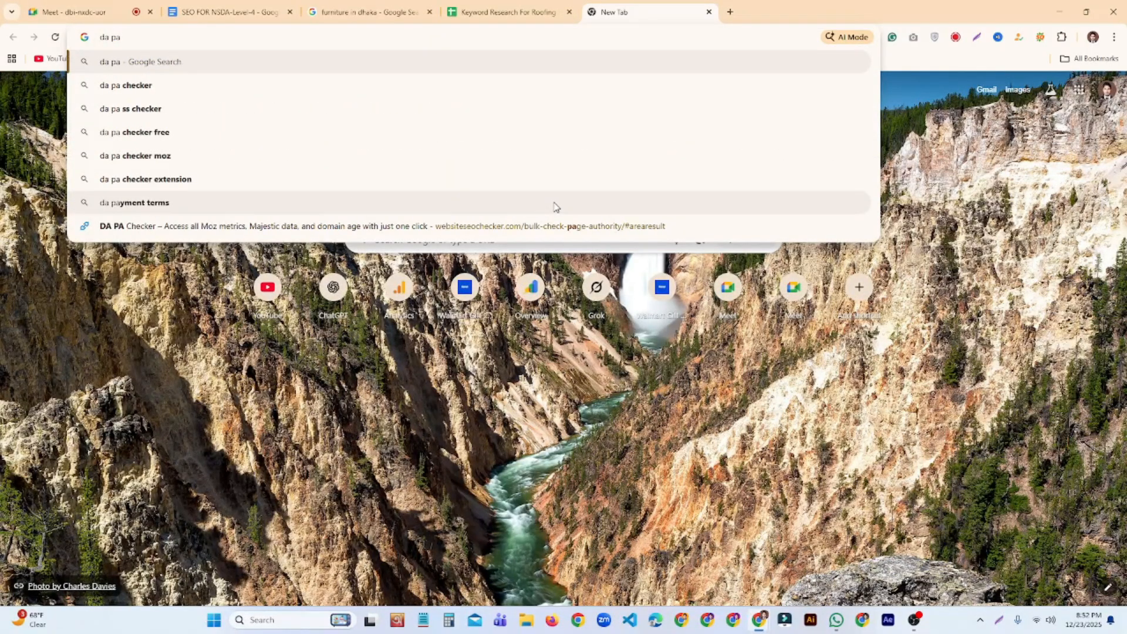
pyautogui.click(196, 93)
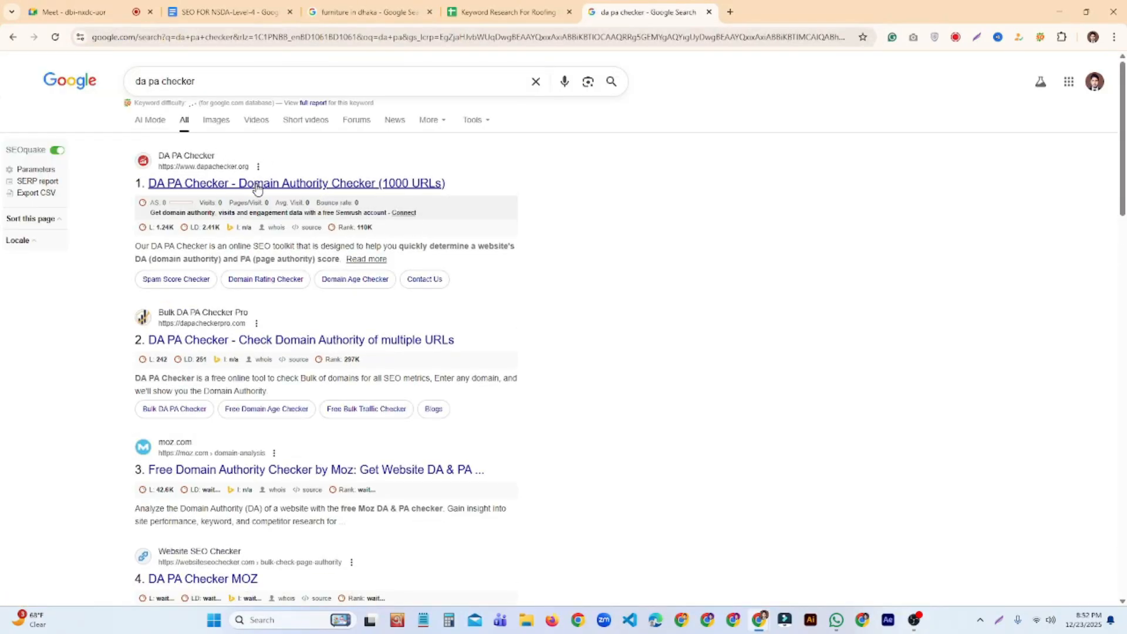
# Open the first three search results, dapachecker.org, dapacheckerpro.com and the moz.com domain analysis page, each in its own tab
pyautogui.rightClick(258, 187)
pyautogui.click(336, 205)
pyautogui.scroll(-2, 477, 233)
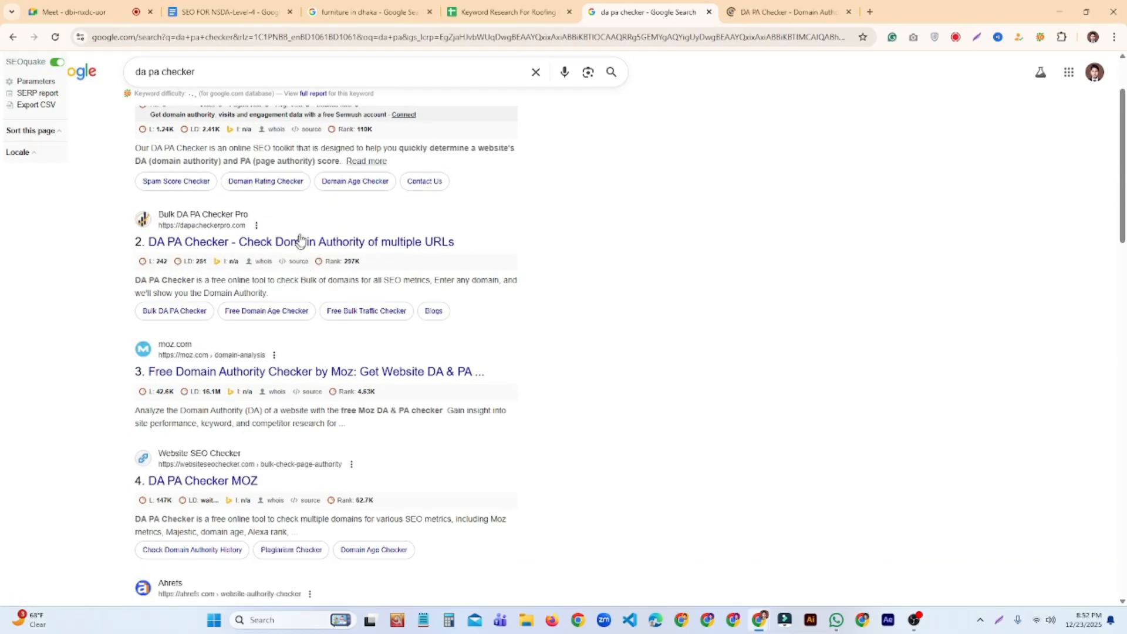
pyautogui.rightClick(313, 243)
pyautogui.click(344, 254)
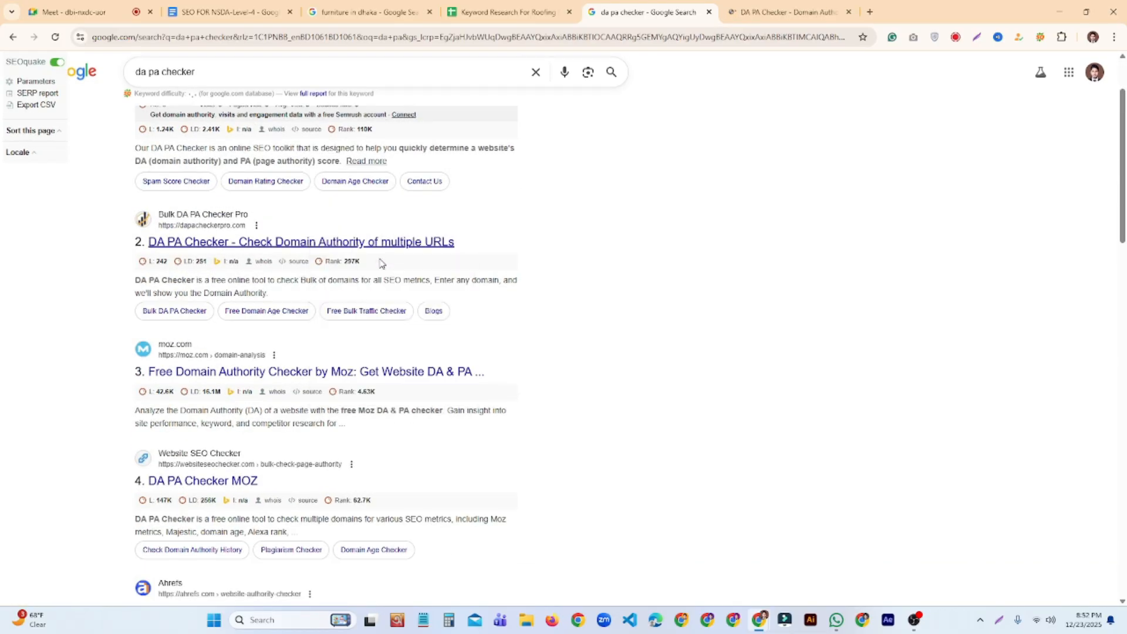
pyautogui.rightClick(347, 371)
pyautogui.click(399, 382)
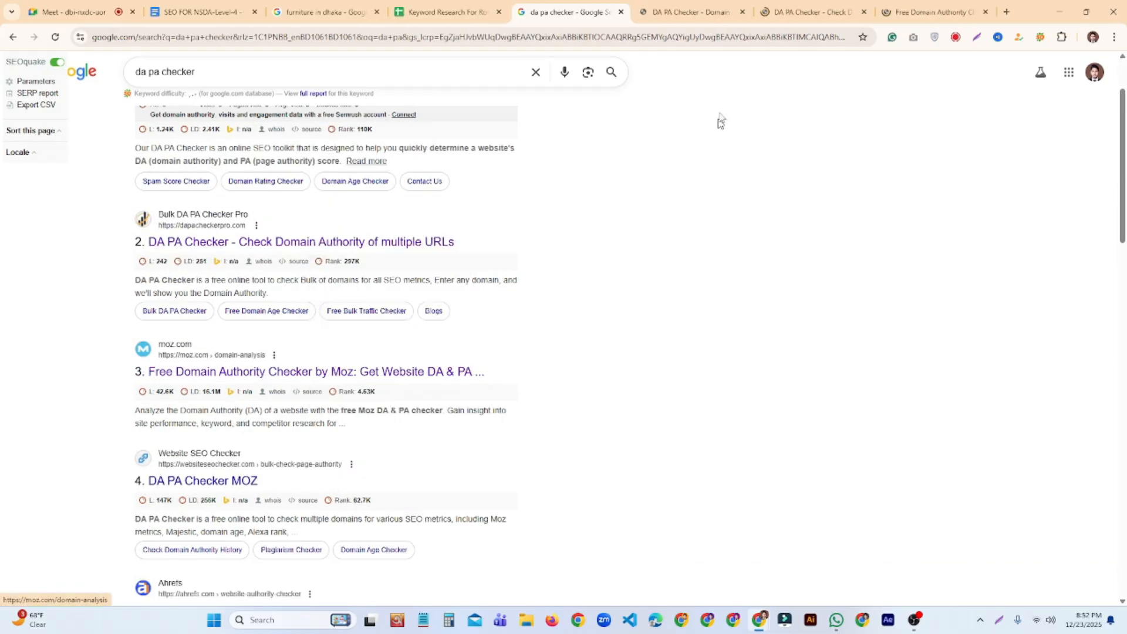
# View the dapachecker.org page and place the cursor in its URL entry box
pyautogui.click(704, 6)
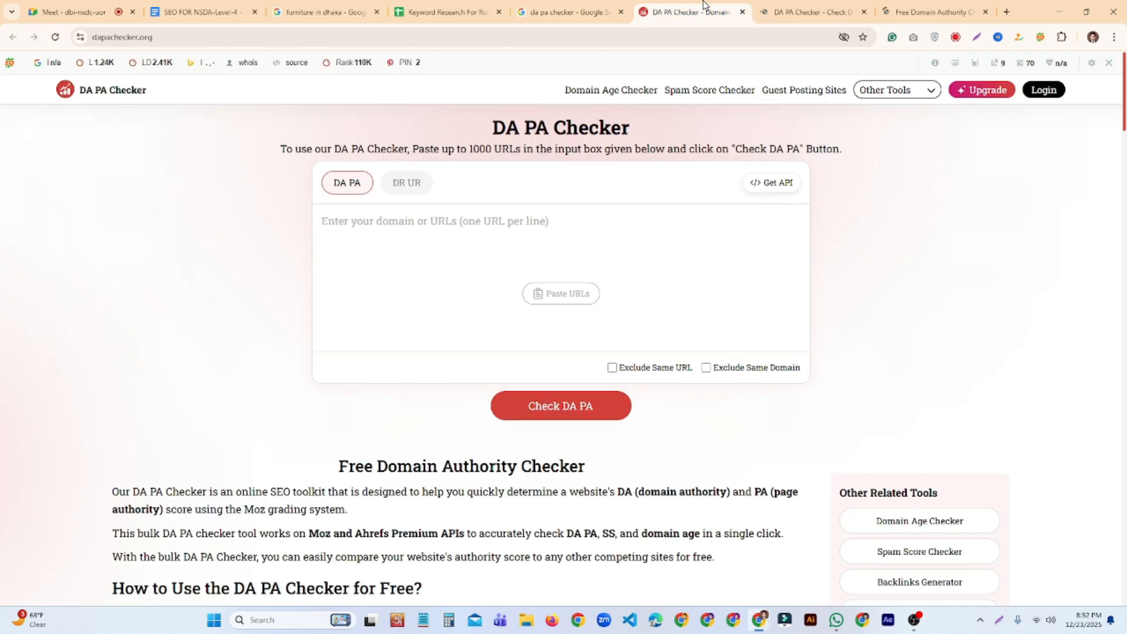
pyautogui.click(526, 234)
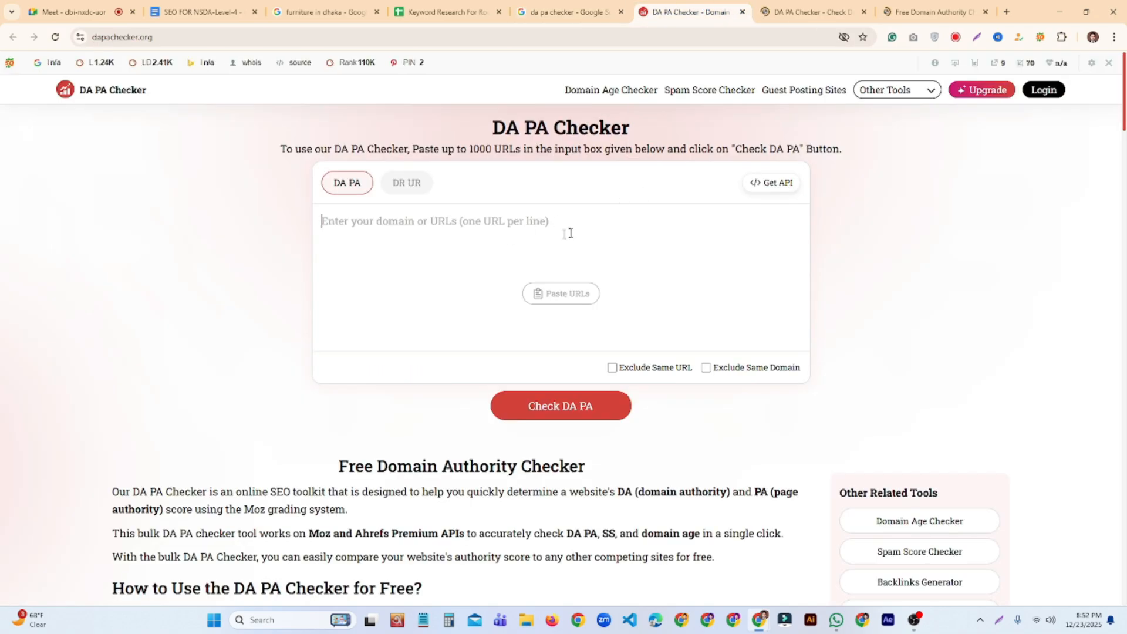
pyautogui.scroll(-1, 659, 210)
pyautogui.scroll(1, 659, 210)
# Copy the constructionbd.com roofing repair URL from cell A10 of the Competitor Analysis sheet
pyautogui.click(441, 13)
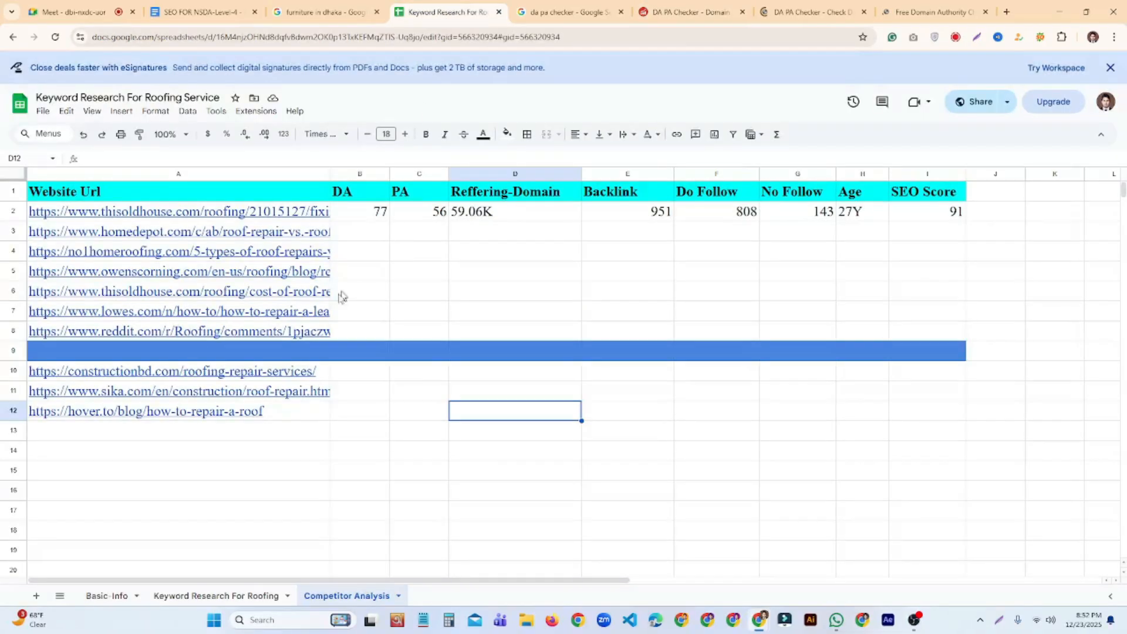
pyautogui.click(260, 372)
pyautogui.hotkey('ctrl', 'c')
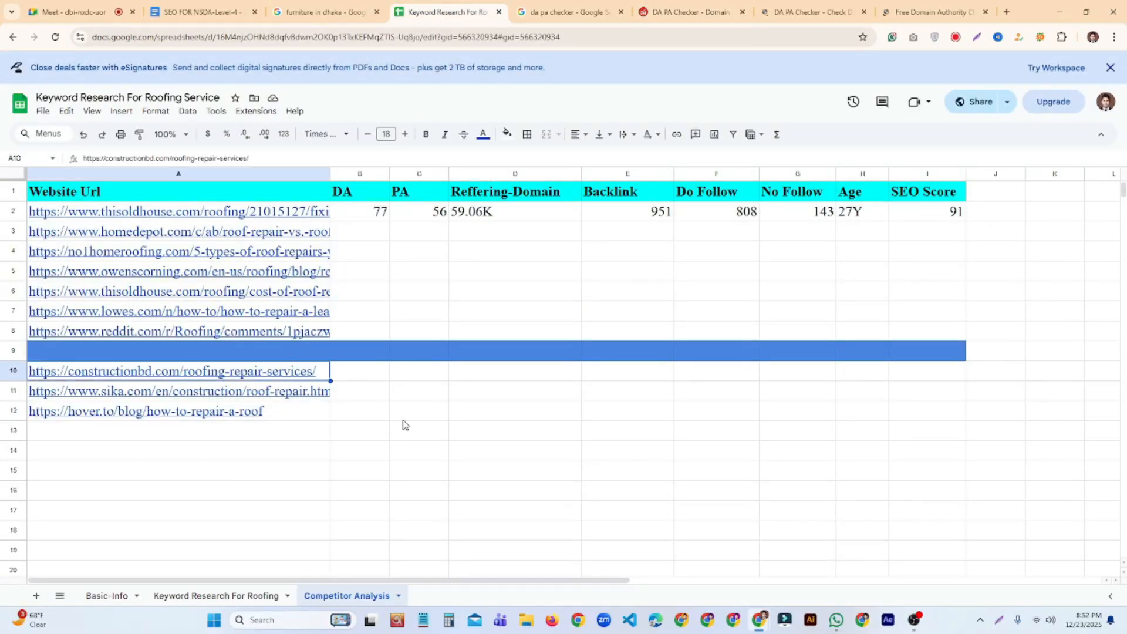
pyautogui.click(452, 436)
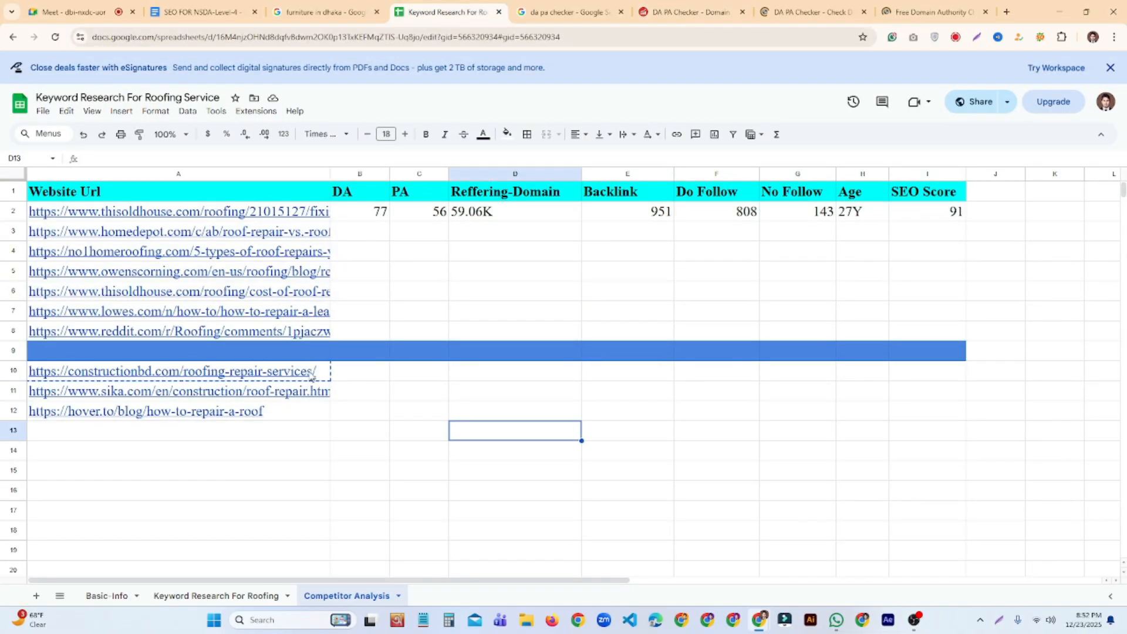
pyautogui.moveTo(299, 381)
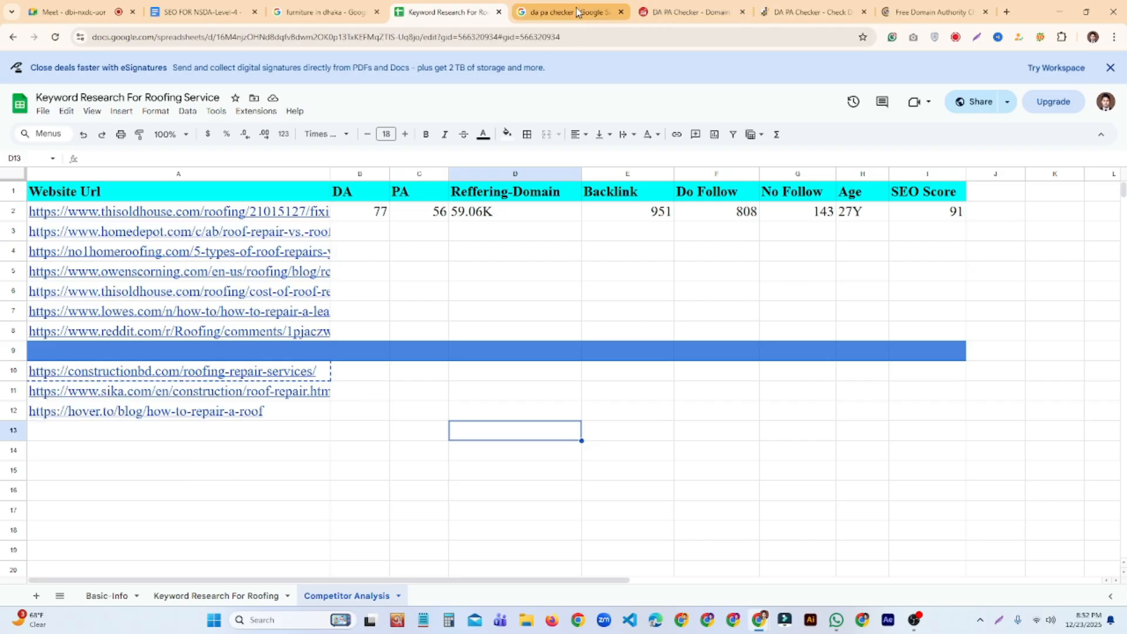
pyautogui.click(691, 13)
pyautogui.hotkey('ctrl', 'v')
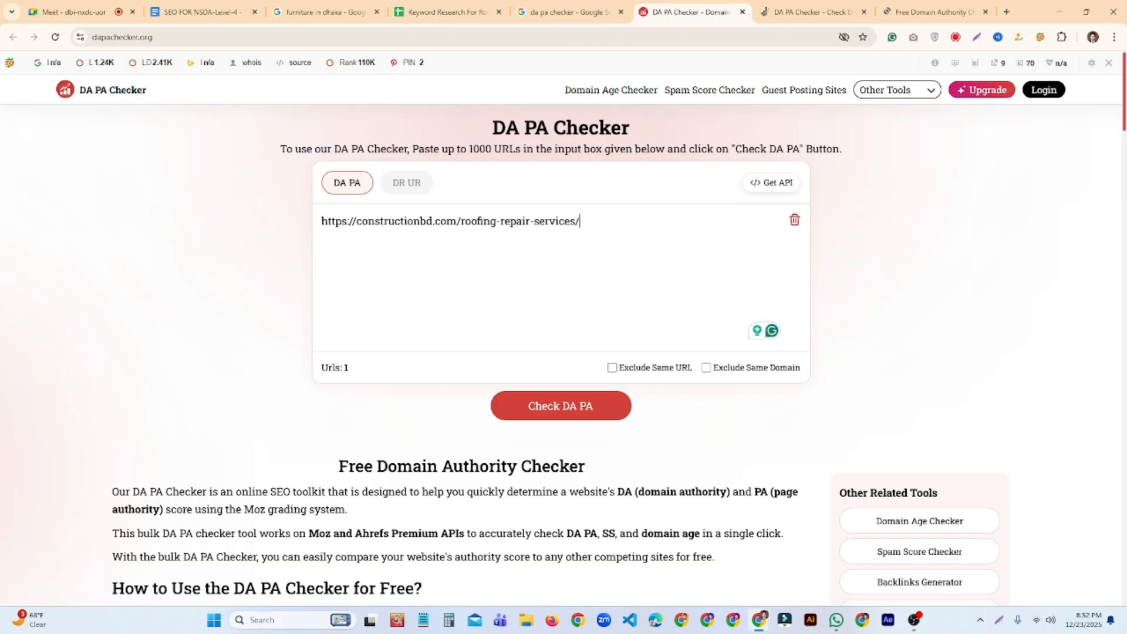
pyautogui.click(583, 407)
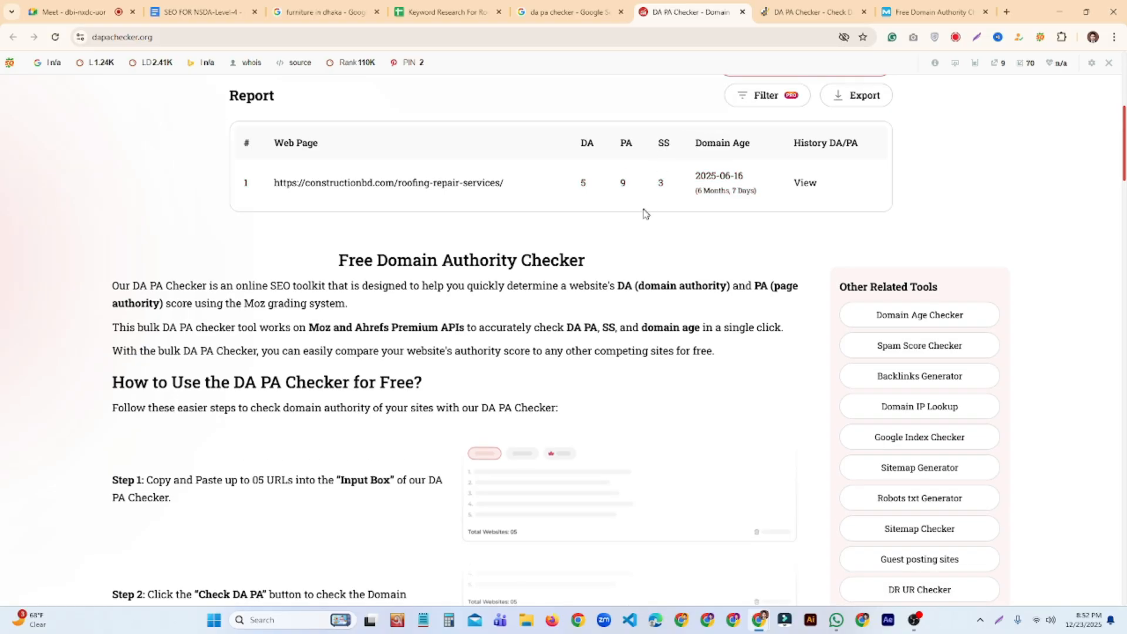
pyautogui.scroll(3, 642, 211)
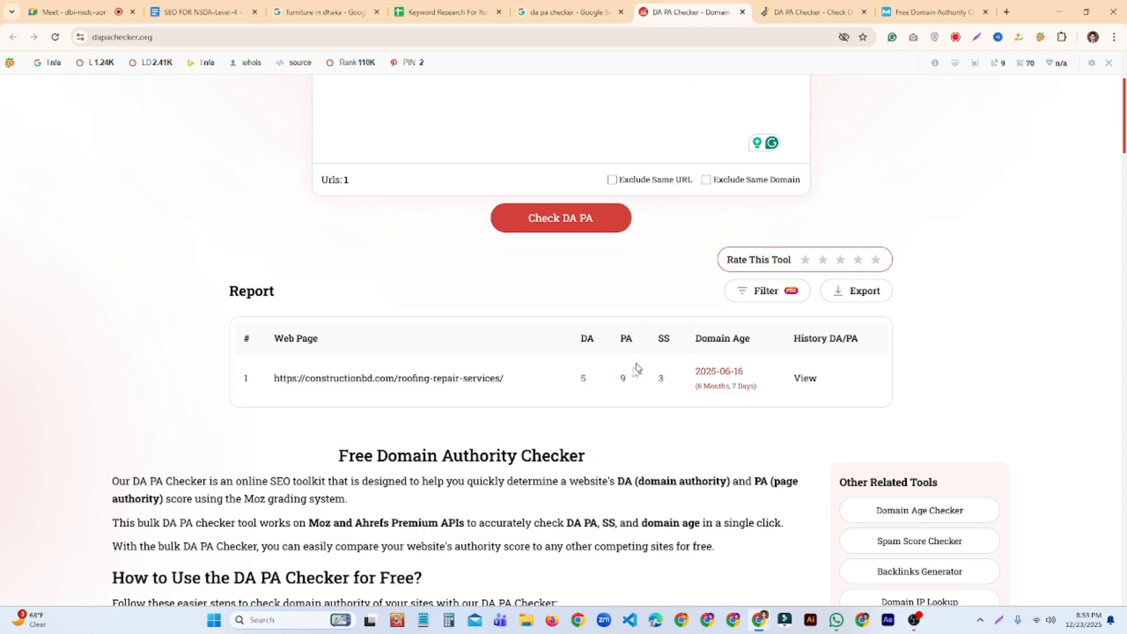
pyautogui.scroll(3, 675, 361)
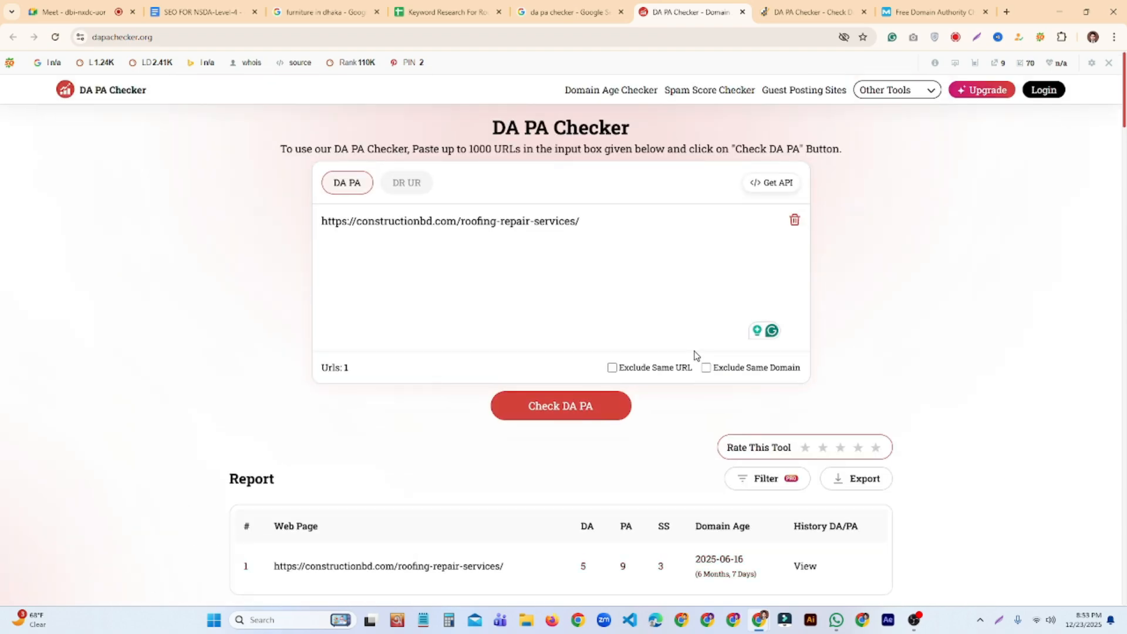
# Run the same constructionbd.com URL through the DA PA check on dapacheckerpro.com and highlight the PA value in the report
pyautogui.click(802, 5)
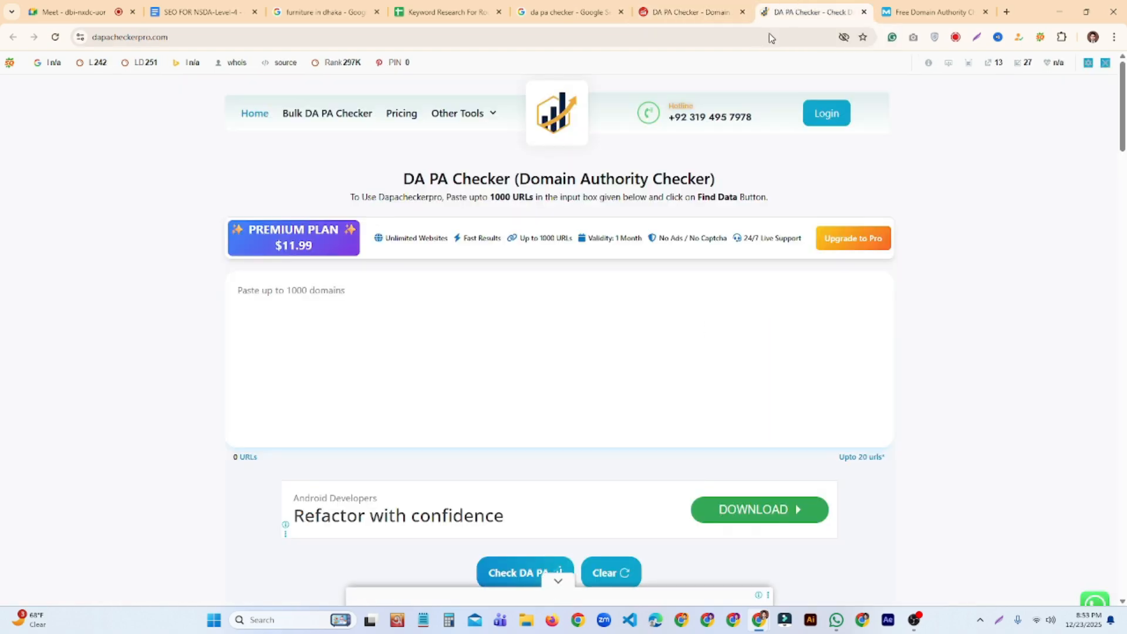
pyautogui.click(502, 329)
pyautogui.hotkey('ctrl', 'v')
pyautogui.scroll(-3, 737, 312)
pyautogui.scroll(3, 737, 312)
pyautogui.scroll(-5, 945, 342)
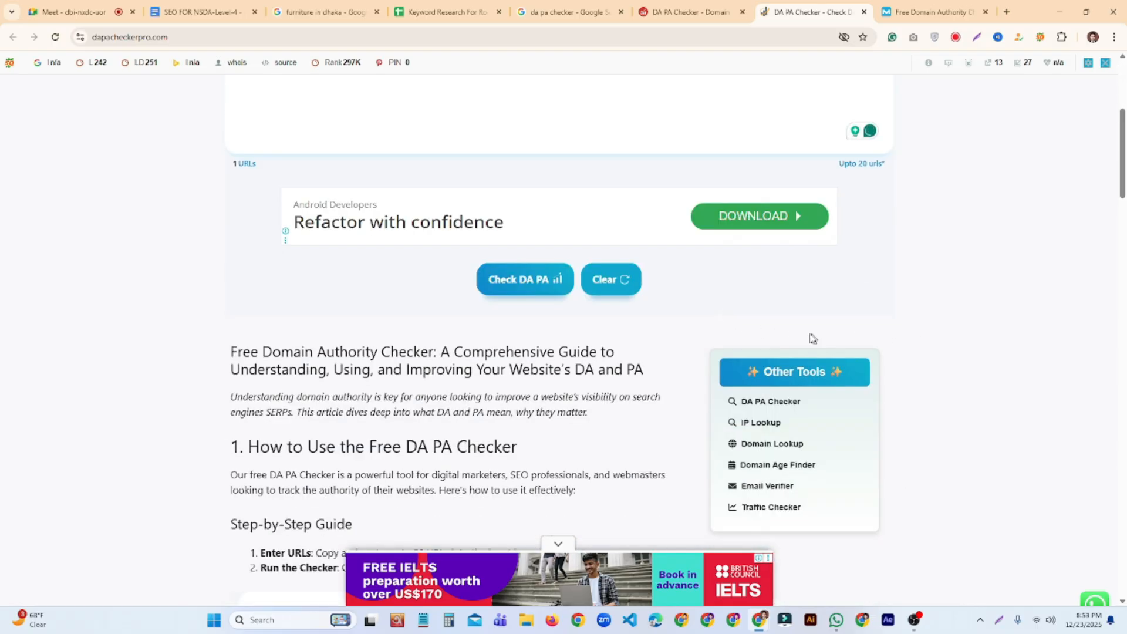
pyautogui.scroll(2, 675, 370)
pyautogui.click(520, 389)
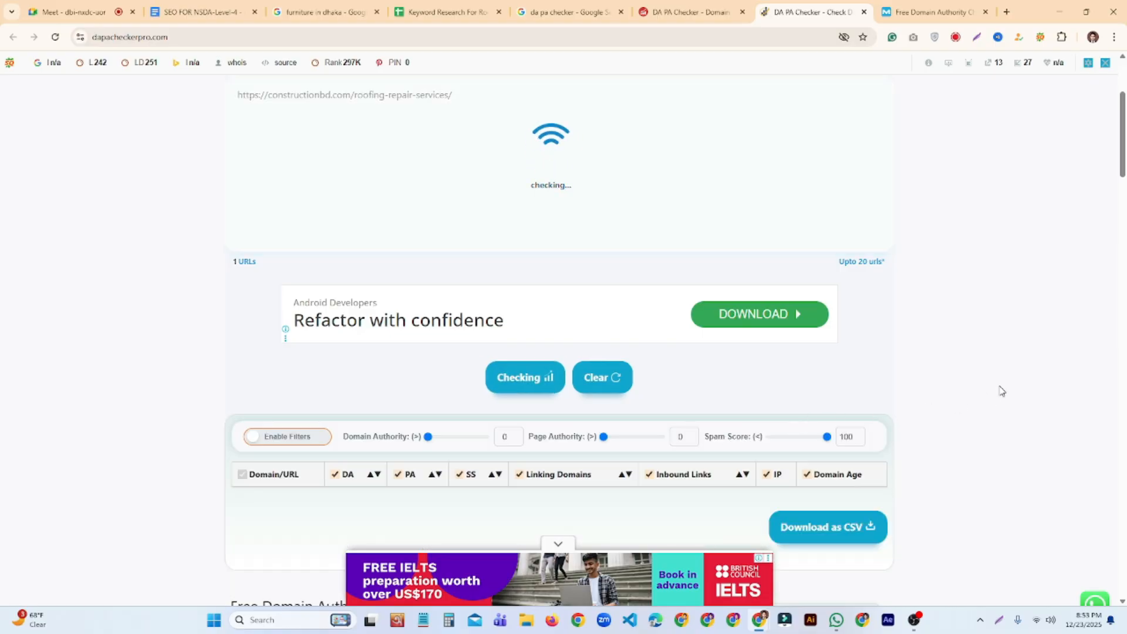
pyautogui.scroll(-2, 1023, 377)
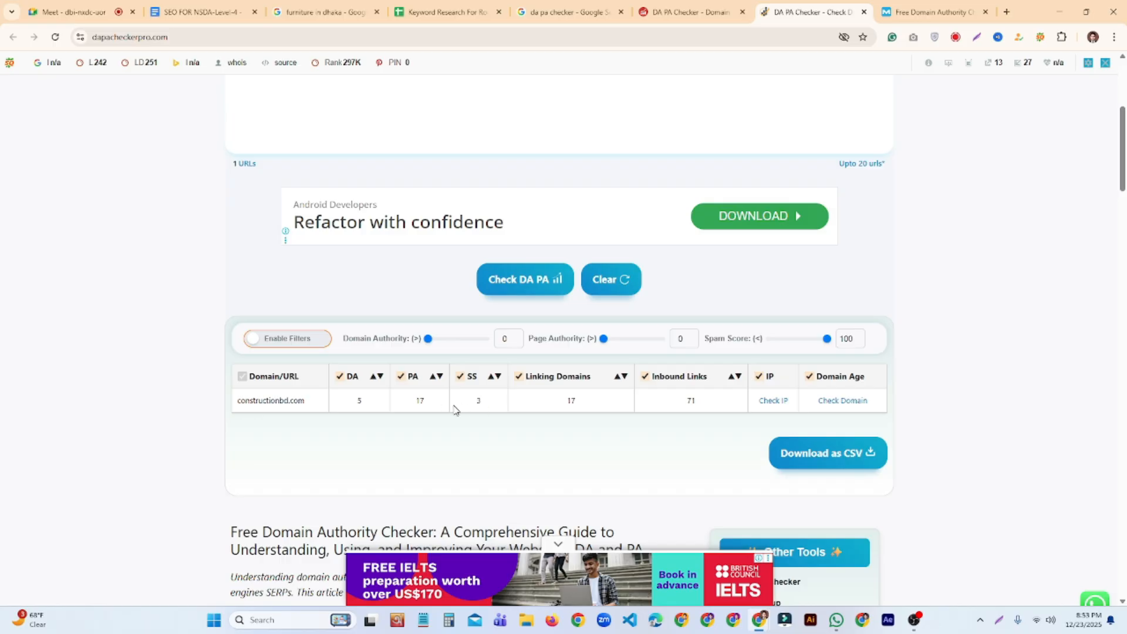
pyautogui.doubleClick(420, 401)
# Look over Moz's Free Domain Authority Checker page
pyautogui.click(931, 12)
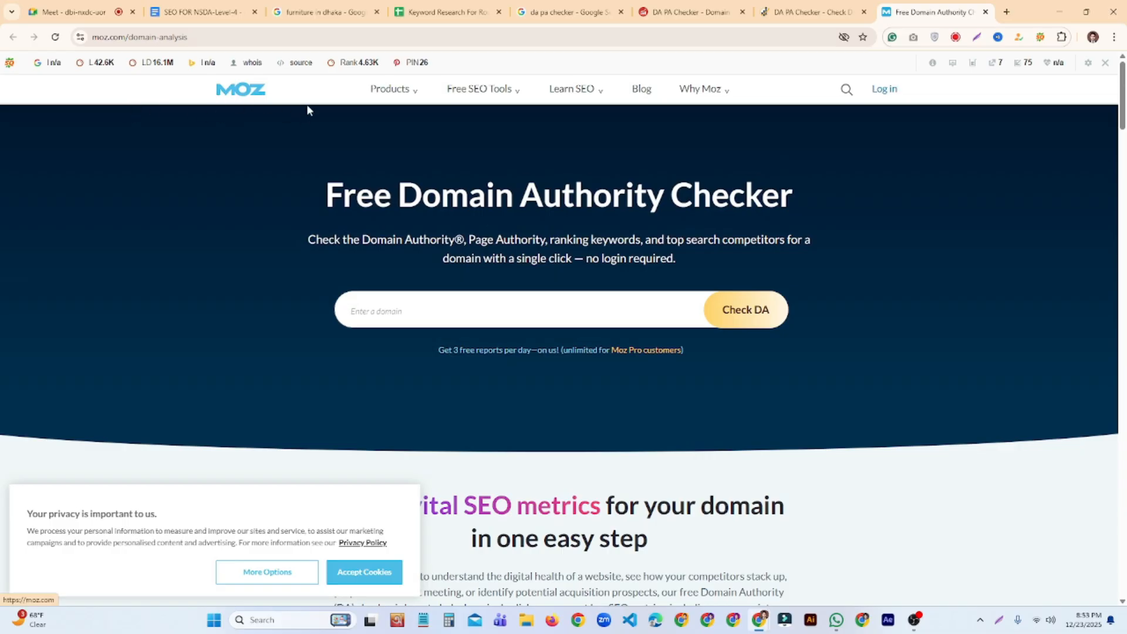
pyautogui.scroll(-3, 466, 235)
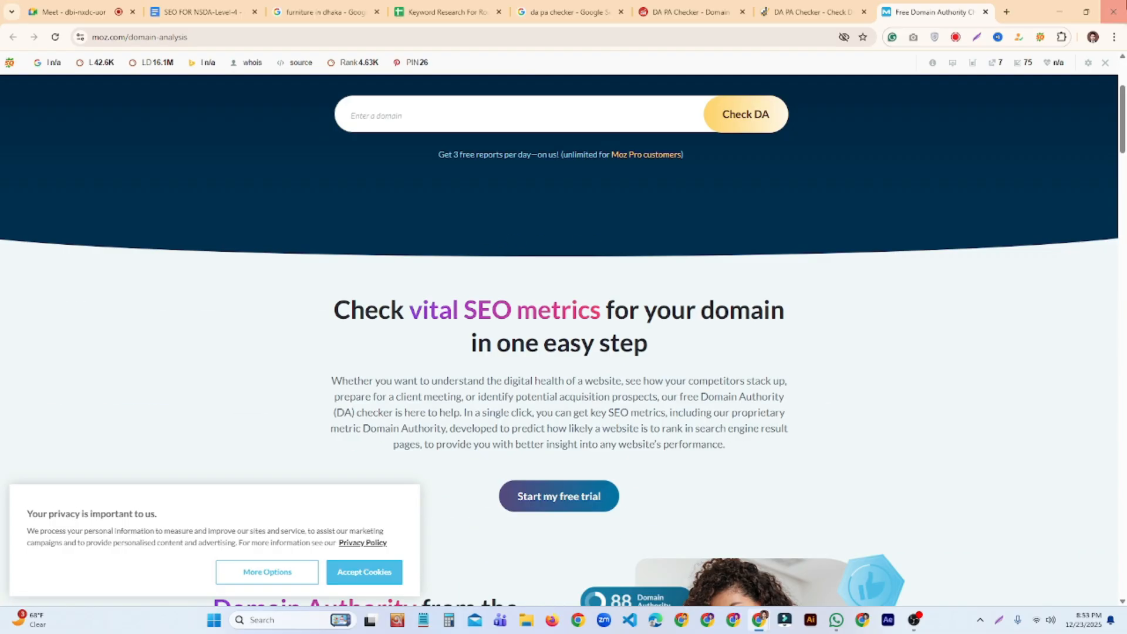
# Open the smallseotools.com homepage in a new browser tab
pyautogui.click(1006, 12)
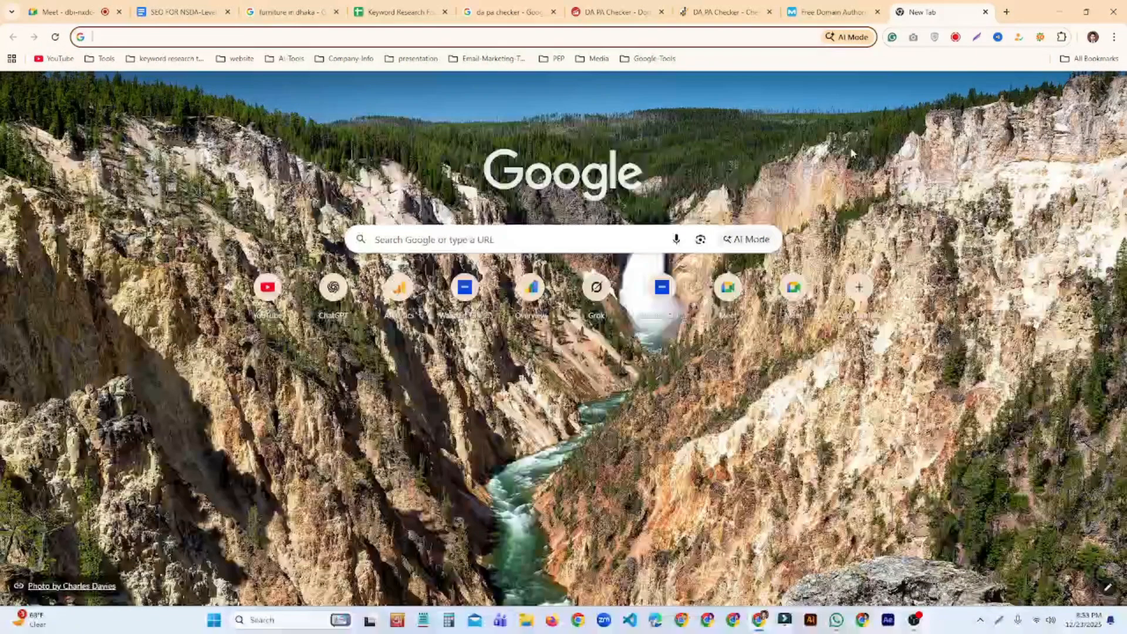
pyautogui.write('sma')
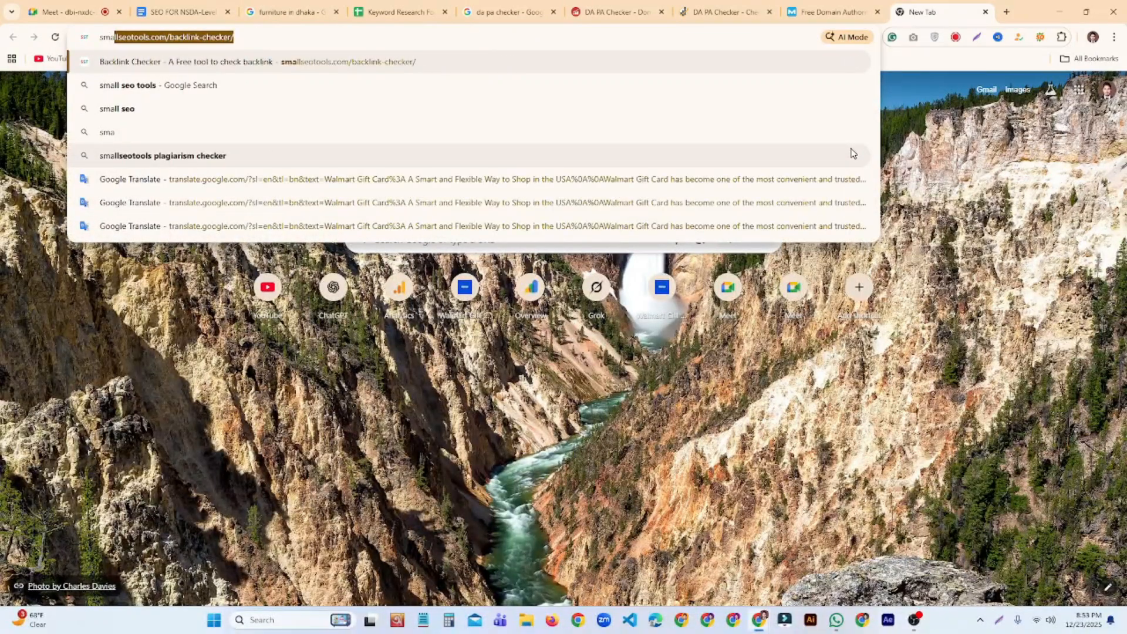
pyautogui.press('Right')
pyautogui.press('BackSpace')
pyautogui.press('BackSpace')
pyautogui.press('BackSpace')
pyautogui.press('BackSpace')
pyautogui.press('BackSpace')
pyautogui.press('BackSpace')
pyautogui.press('BackSpace')
pyautogui.press('BackSpace')
pyautogui.press('BackSpace')
pyautogui.press('BackSpace')
pyautogui.press('BackSpace')
pyautogui.press('BackSpace')
pyautogui.press('BackSpace')
pyautogui.press('BackSpace')
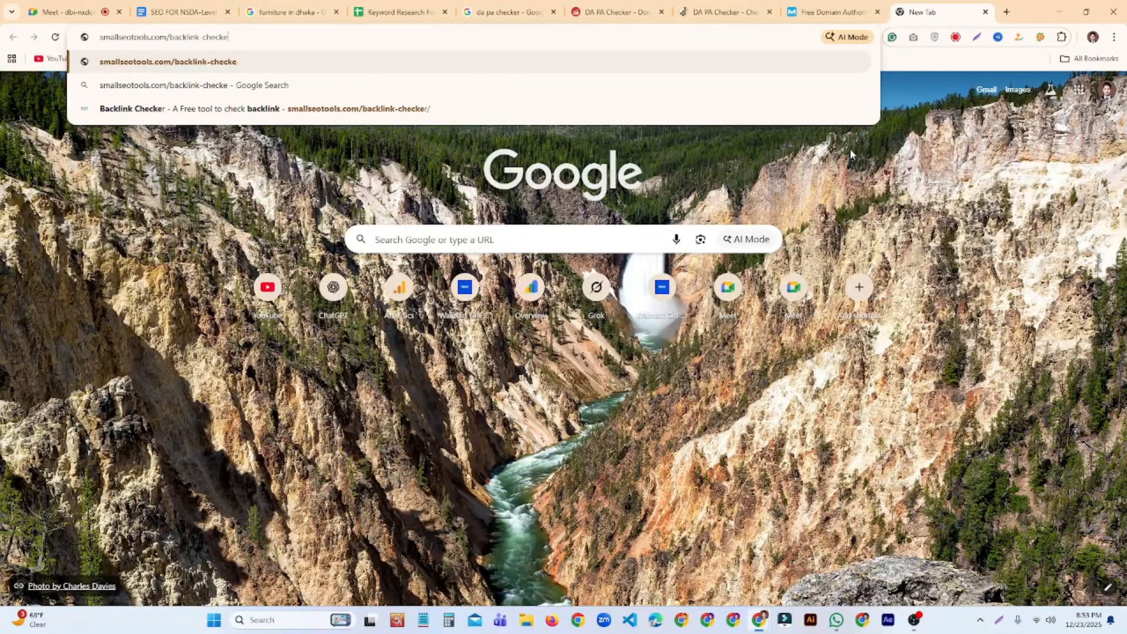
pyautogui.press('BackSpace')
pyautogui.press('BackSpace')
pyautogui.press('BackSpace')
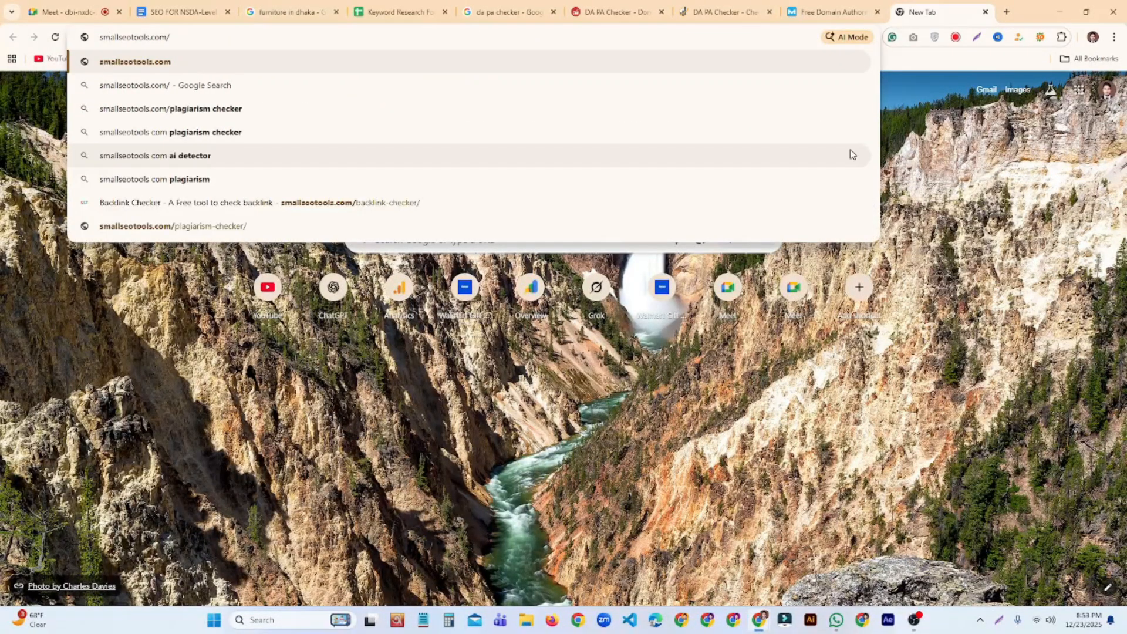
pyautogui.press('Return')
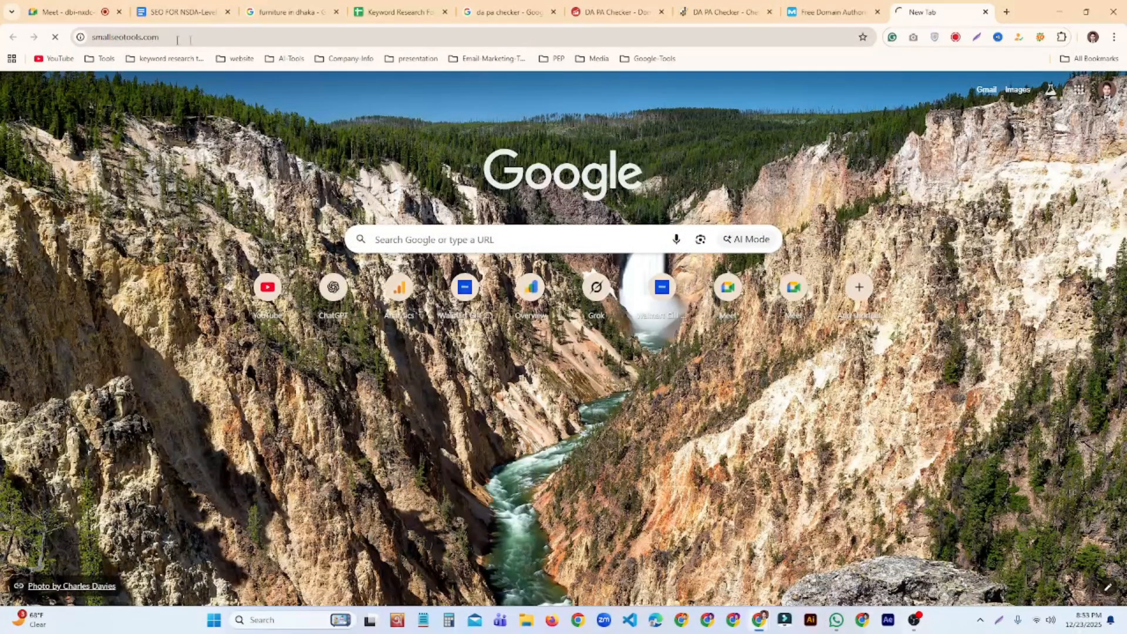
pyautogui.click(292, 34)
pyautogui.click(292, 33)
pyautogui.hotkey('ctrl', 'a')
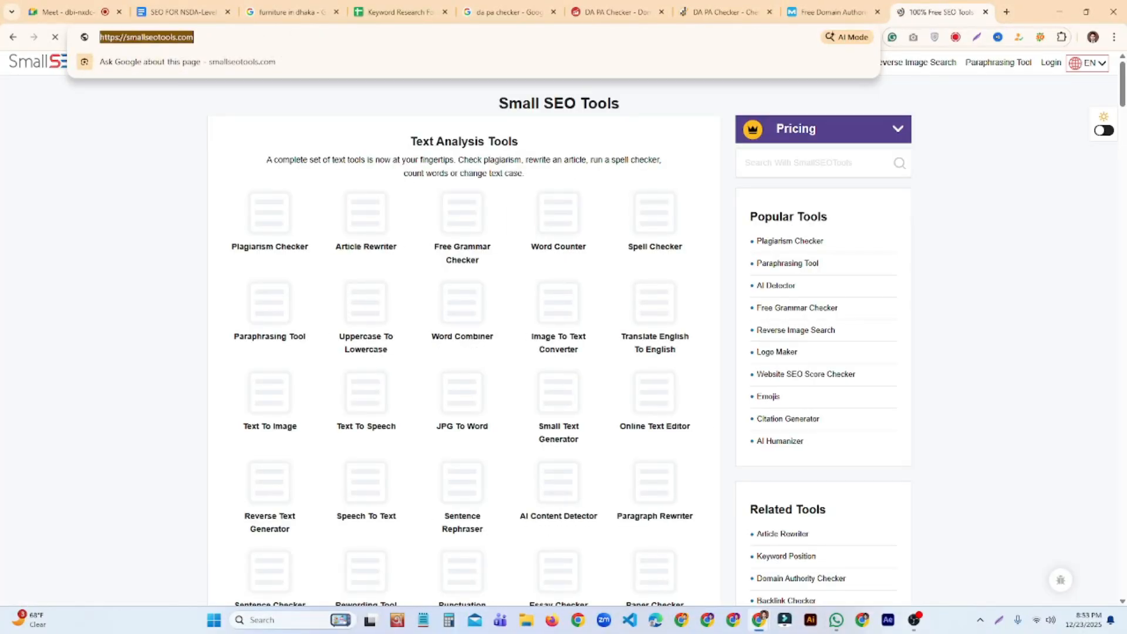
pyautogui.click(101, 207)
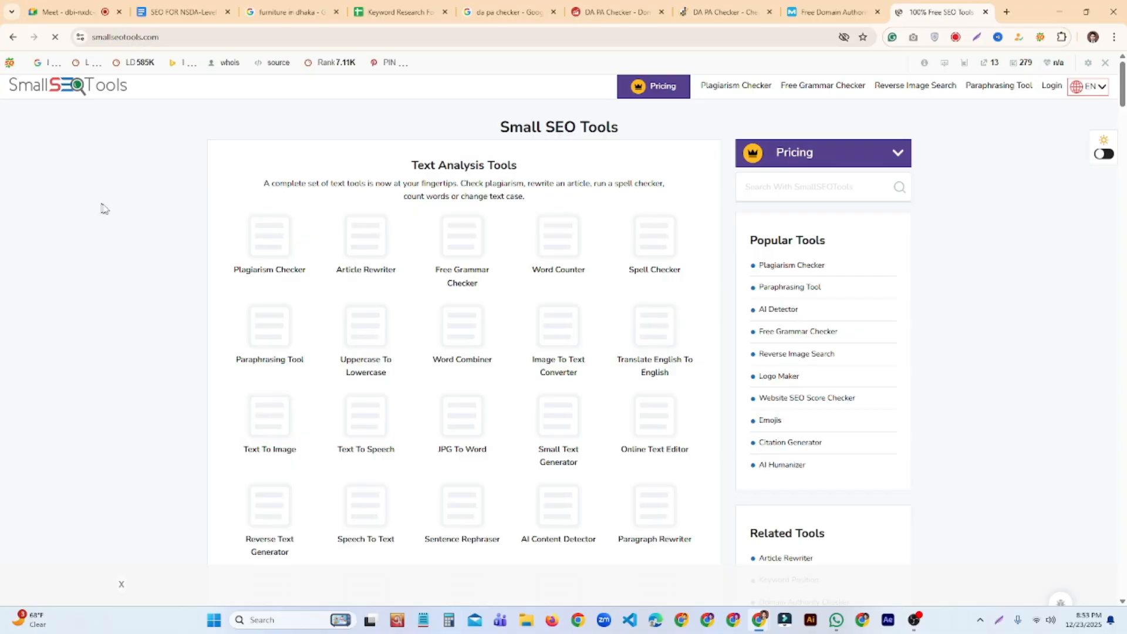
# Look through the Small SEO Tools homepage categories, including Keywords, BackLink, Website Tracking and Domains Tools, for a DA PA checker
pyautogui.scroll(-5, 483, 294)
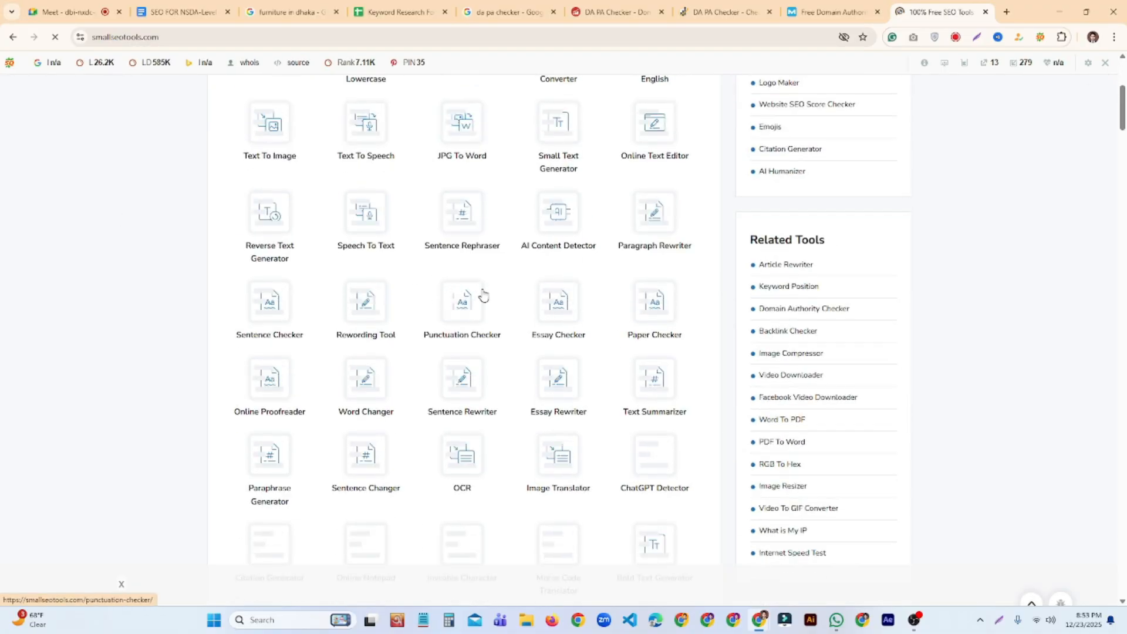
pyautogui.scroll(-7, 483, 293)
pyautogui.scroll(-9, 529, 270)
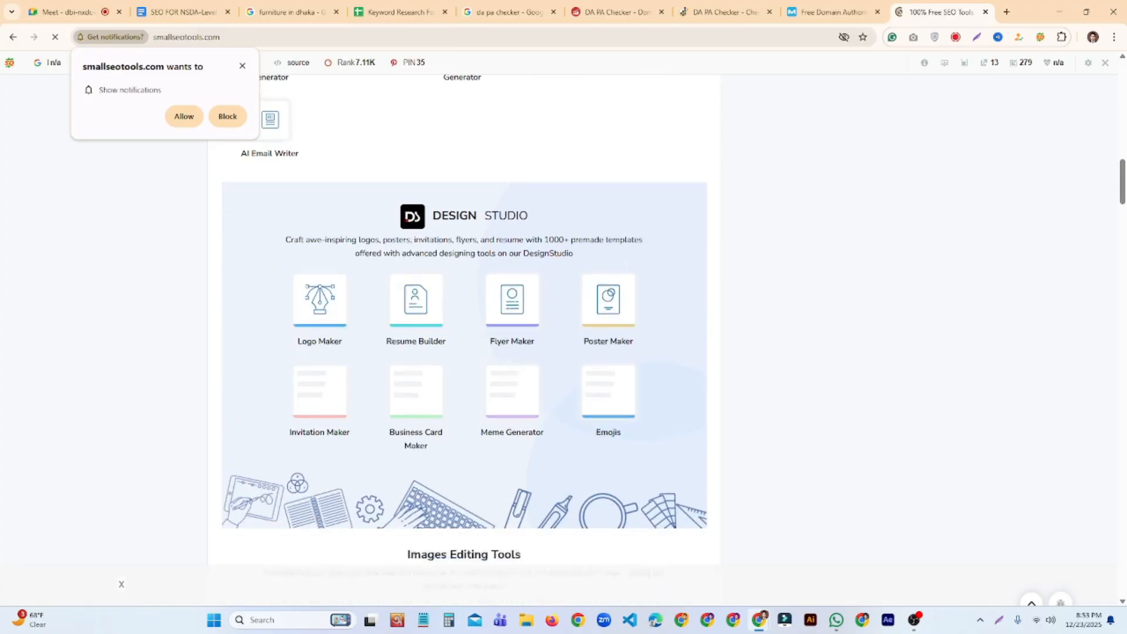
pyautogui.scroll(-10, 528, 294)
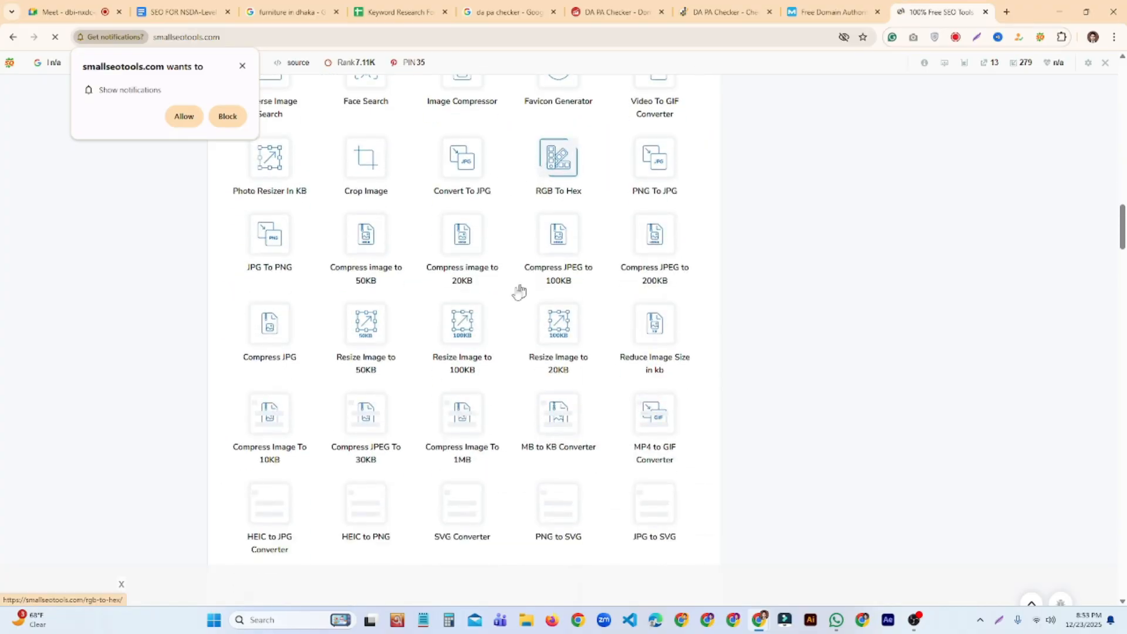
pyautogui.scroll(-2, 496, 294)
pyautogui.scroll(-4, 483, 282)
pyautogui.scroll(-5, 485, 276)
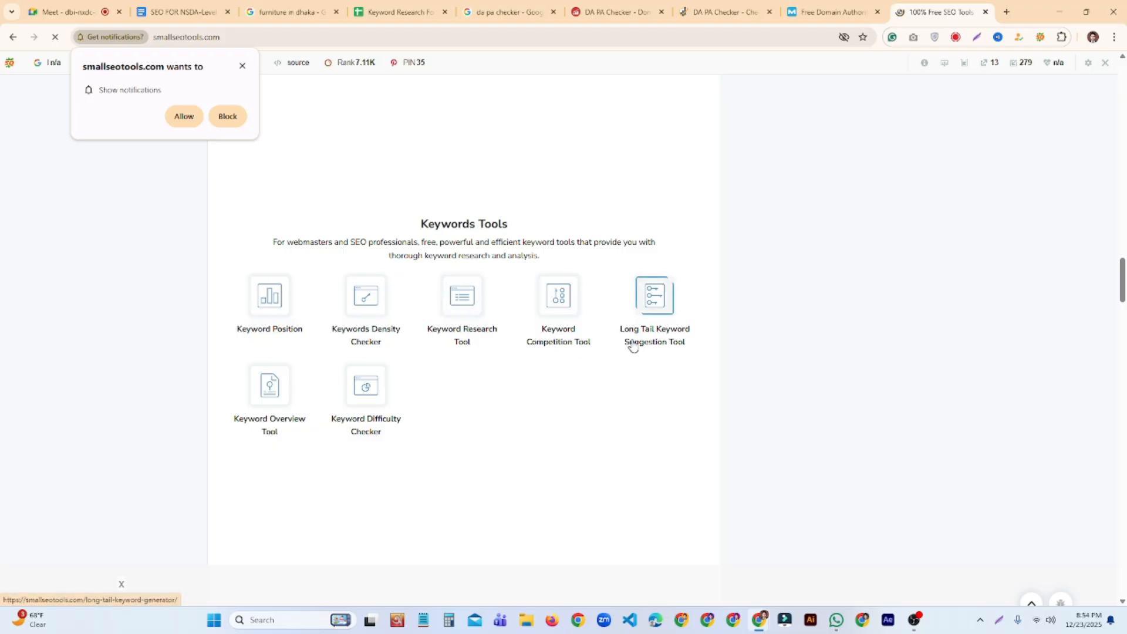
pyautogui.scroll(-8, 650, 346)
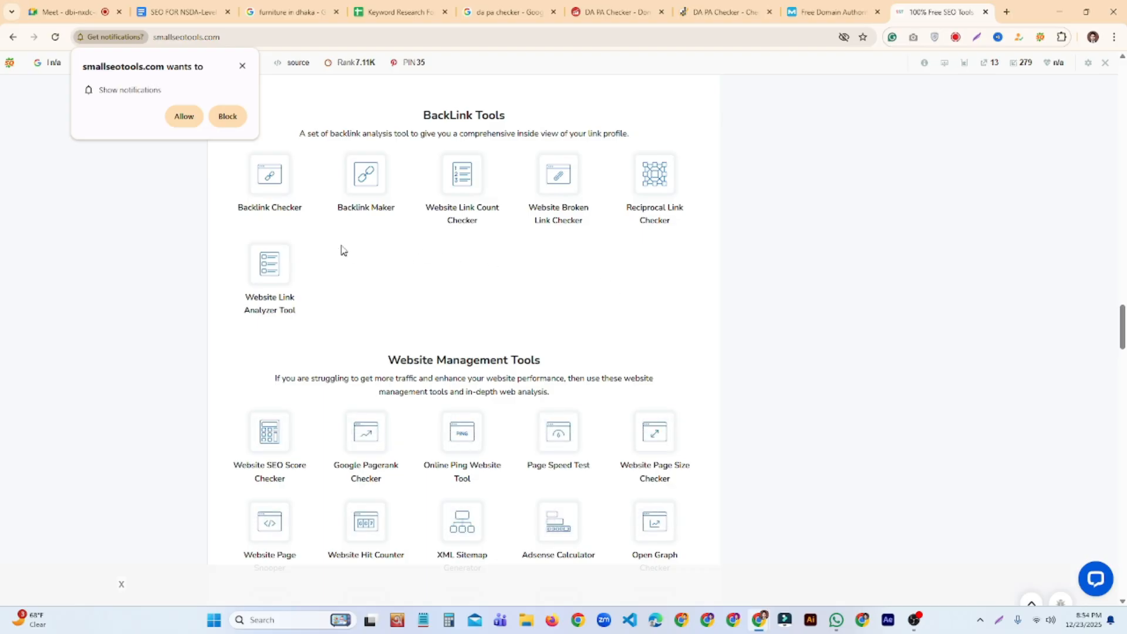
pyautogui.scroll(-2, 516, 251)
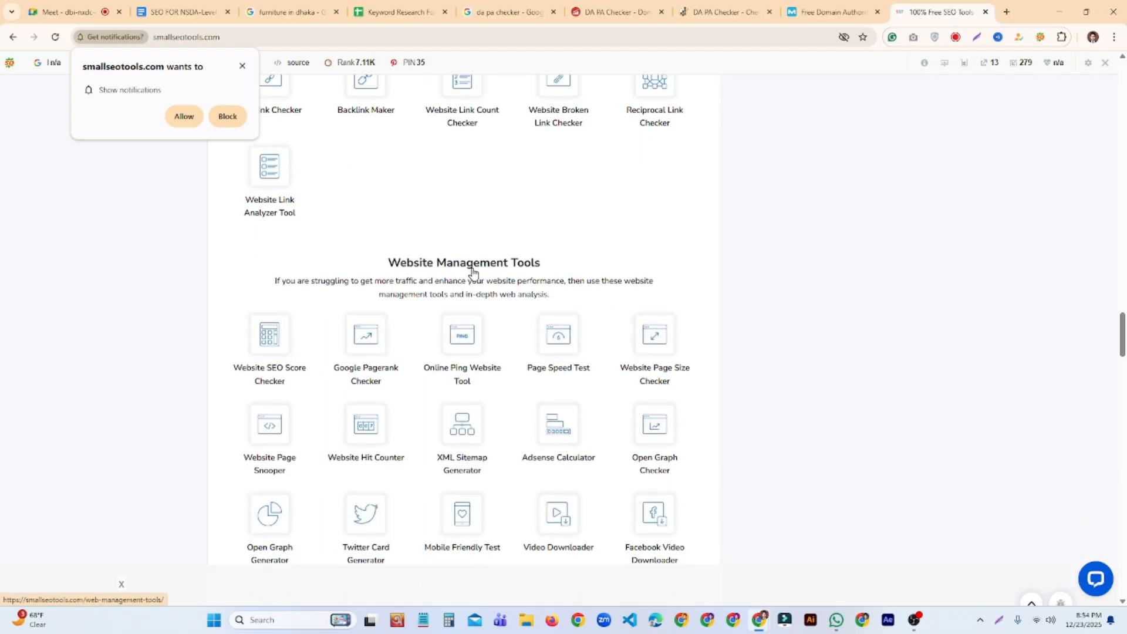
pyautogui.scroll(-4, 472, 272)
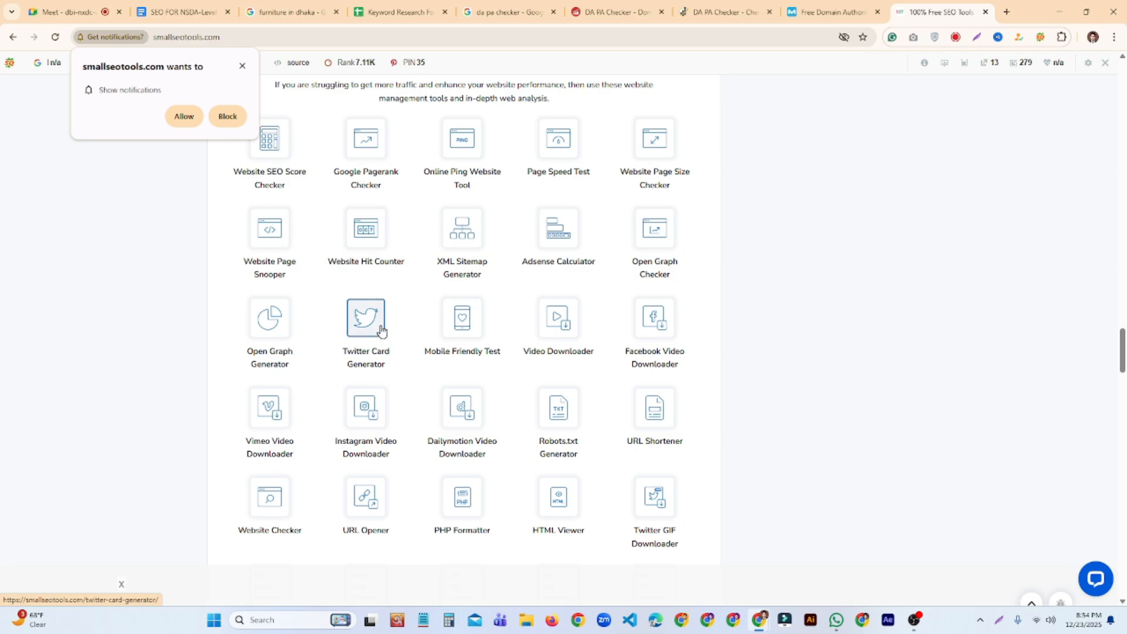
pyautogui.scroll(-12, 382, 332)
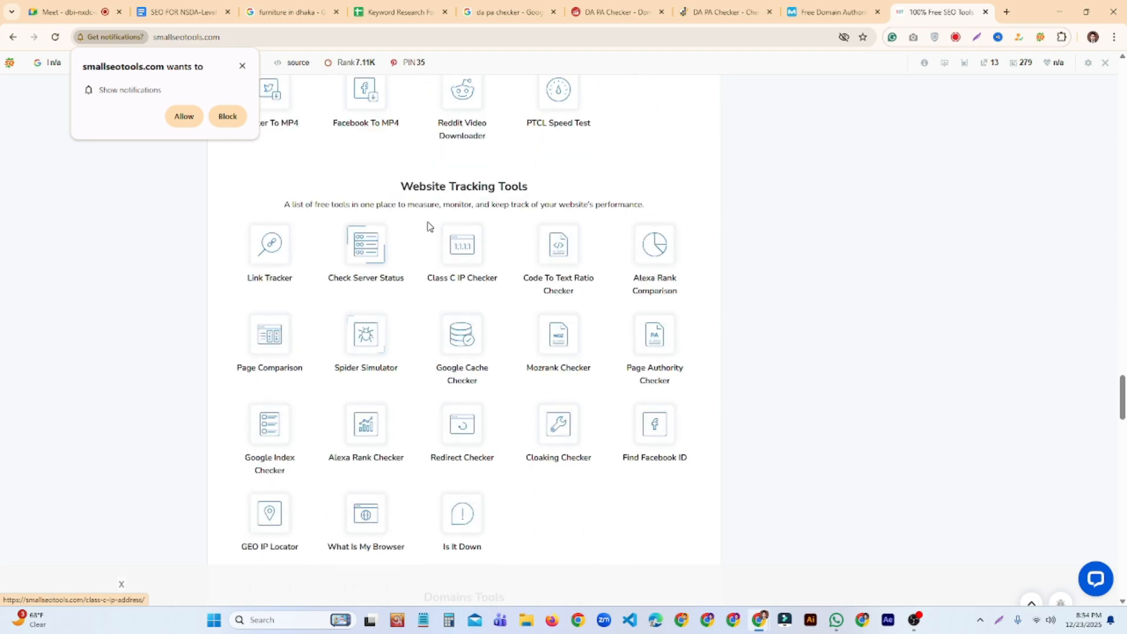
pyautogui.scroll(-8, 478, 251)
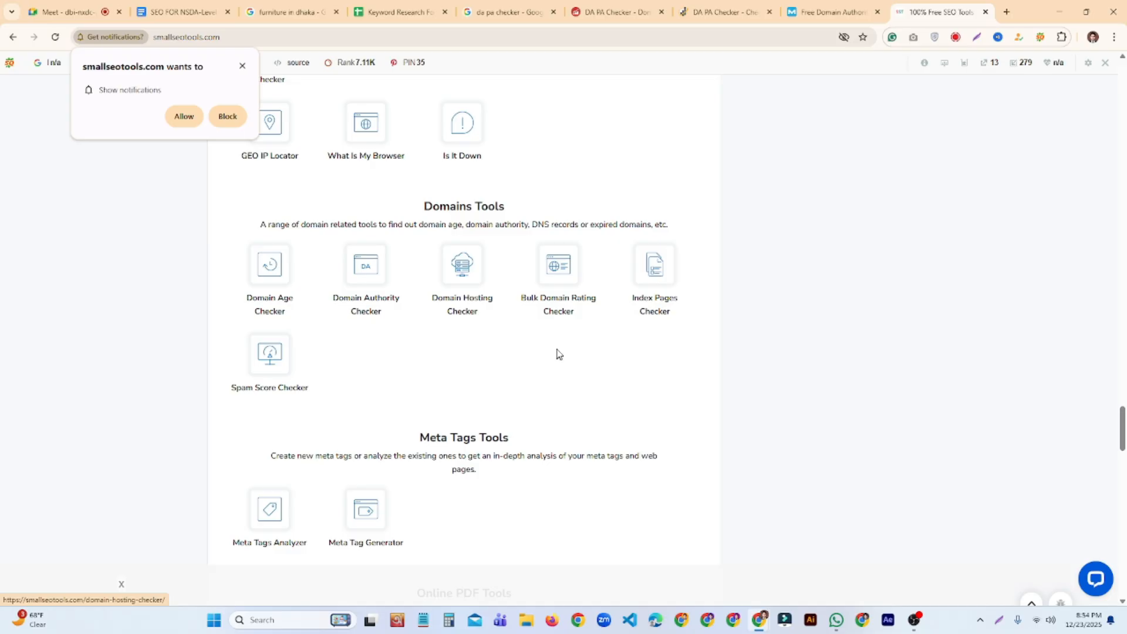
pyautogui.scroll(-4, 575, 364)
pyautogui.scroll(-4, 586, 349)
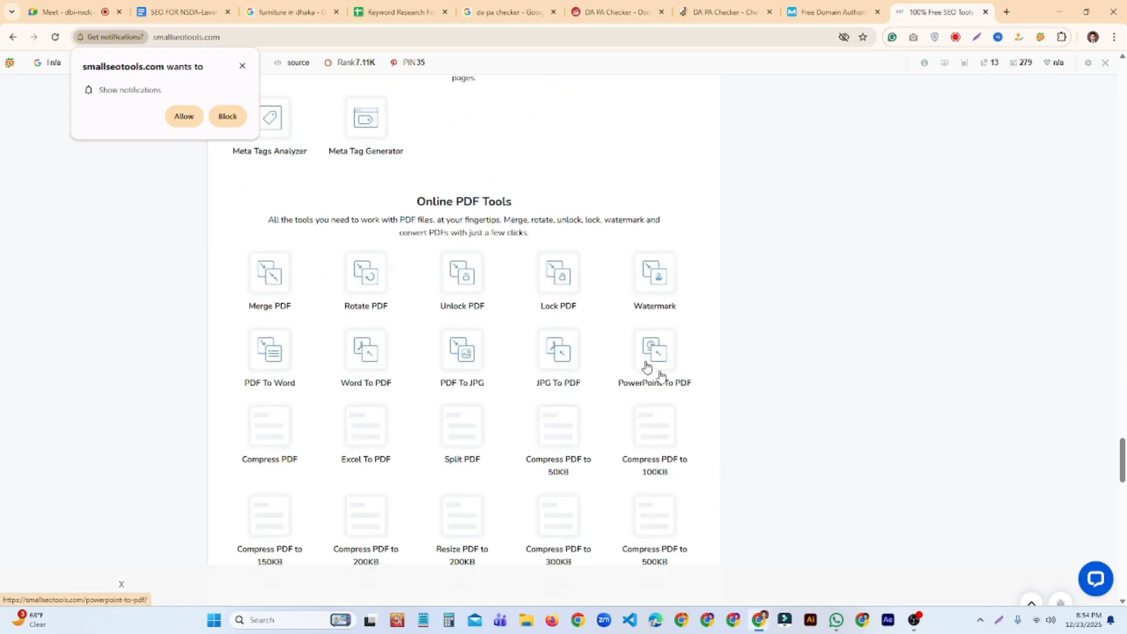
pyautogui.scroll(-12, 707, 364)
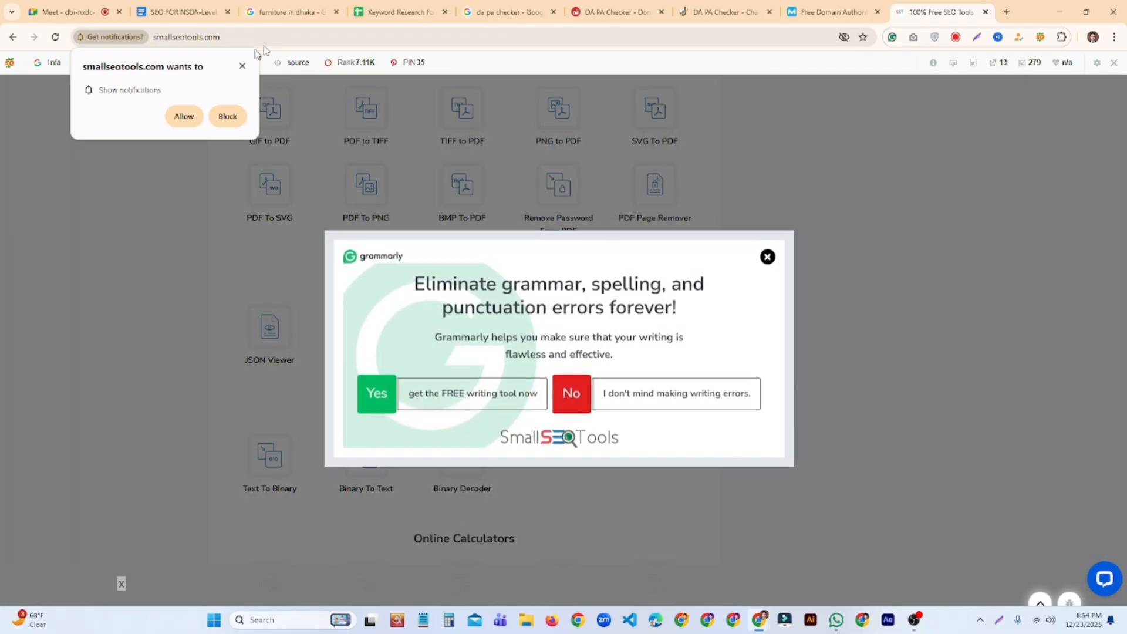
# Try to reach the site's DA PA checker directly through the addresses smallseotools.com/dapa and smallseotools.com/da pa
pyautogui.click(305, 38)
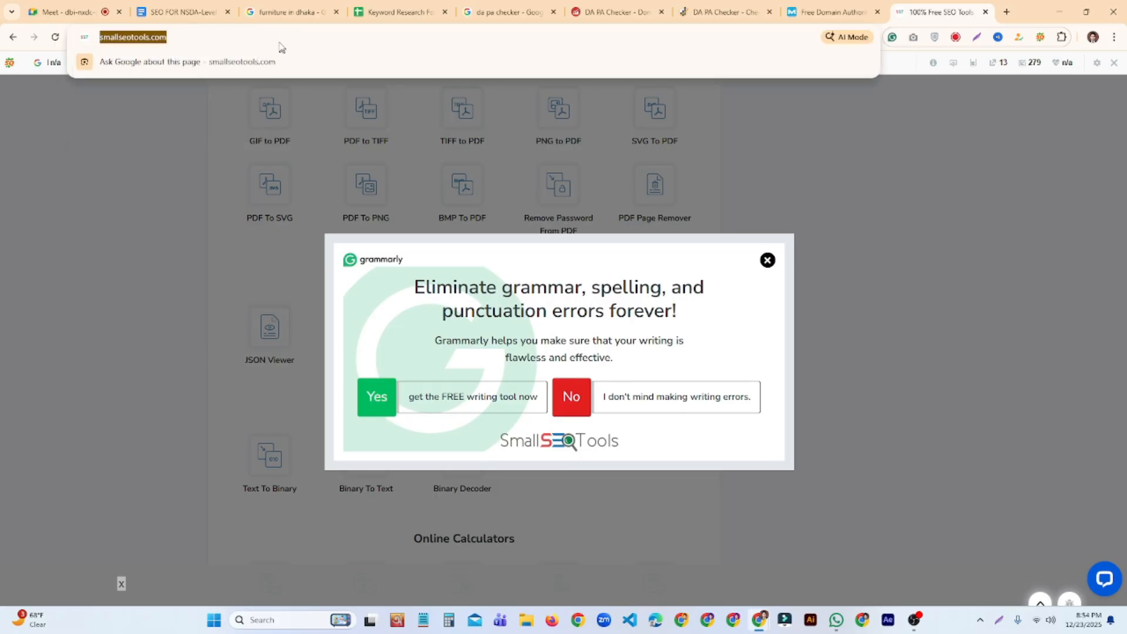
pyautogui.press('Right')
pyautogui.write('/da')
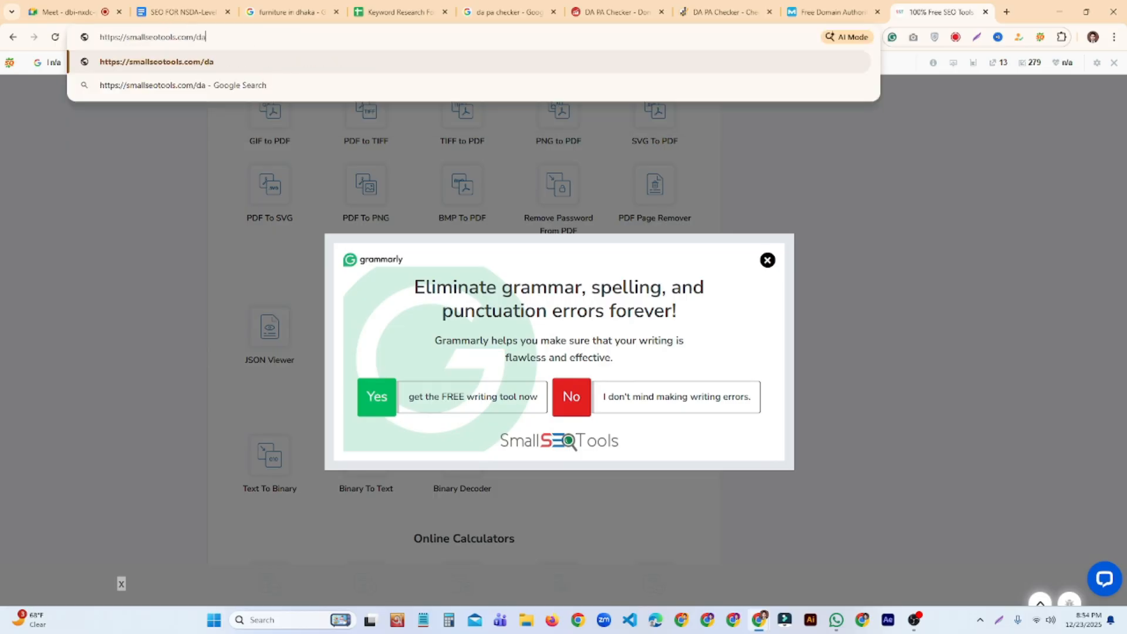
pyautogui.write('pa che')
pyautogui.press('BackSpace')
pyautogui.press('BackSpace')
pyautogui.press('BackSpace')
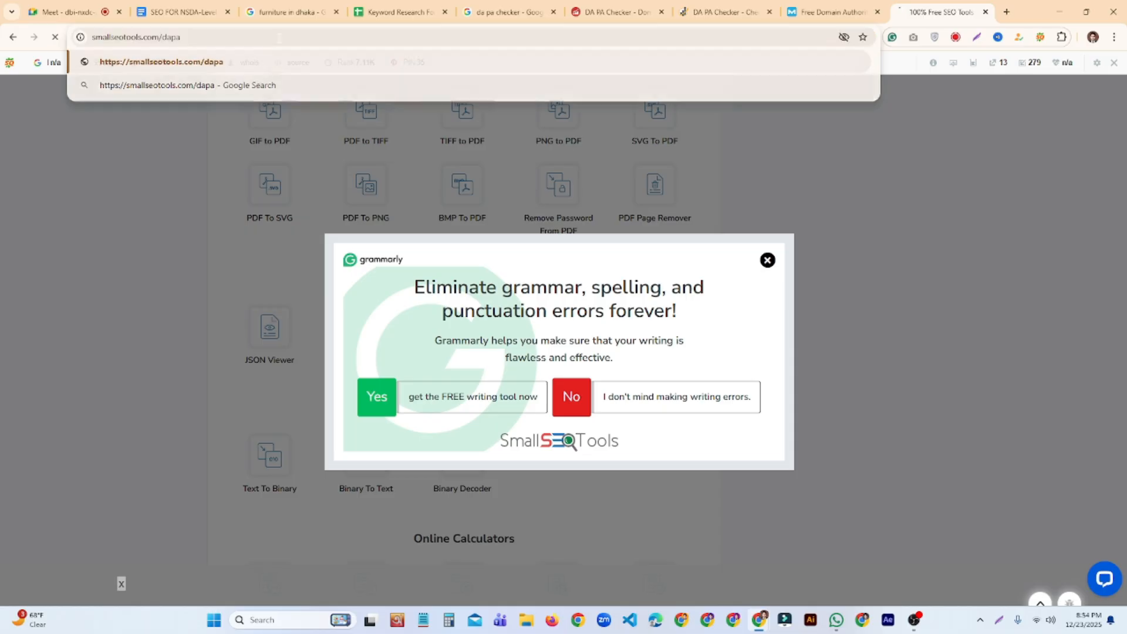
pyautogui.press('Return')
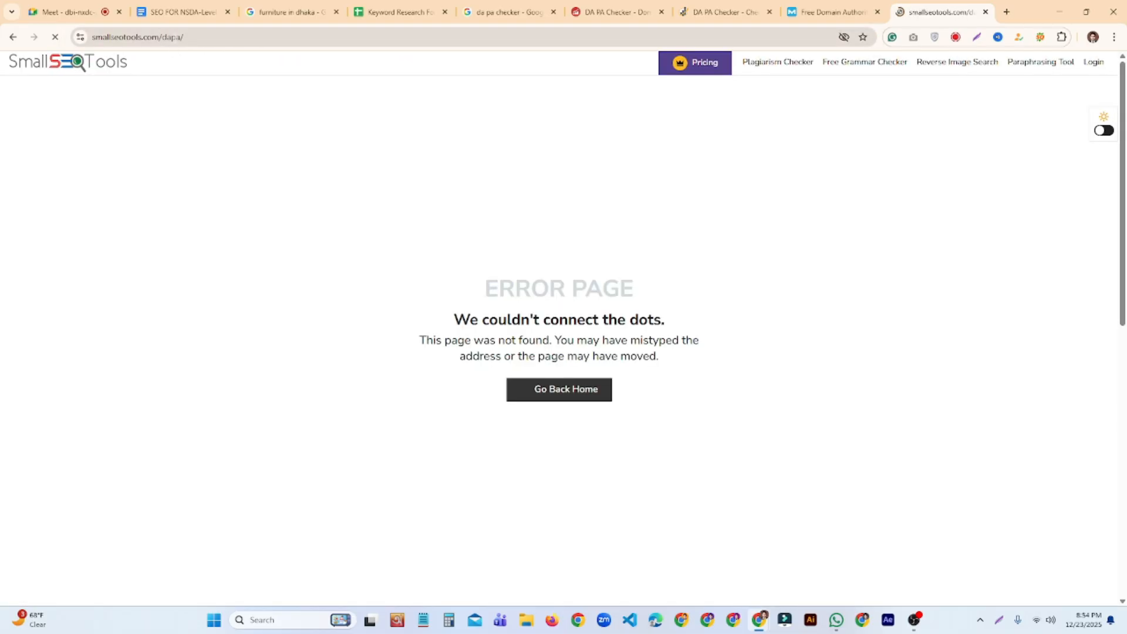
pyautogui.click(183, 39)
pyautogui.click(205, 37)
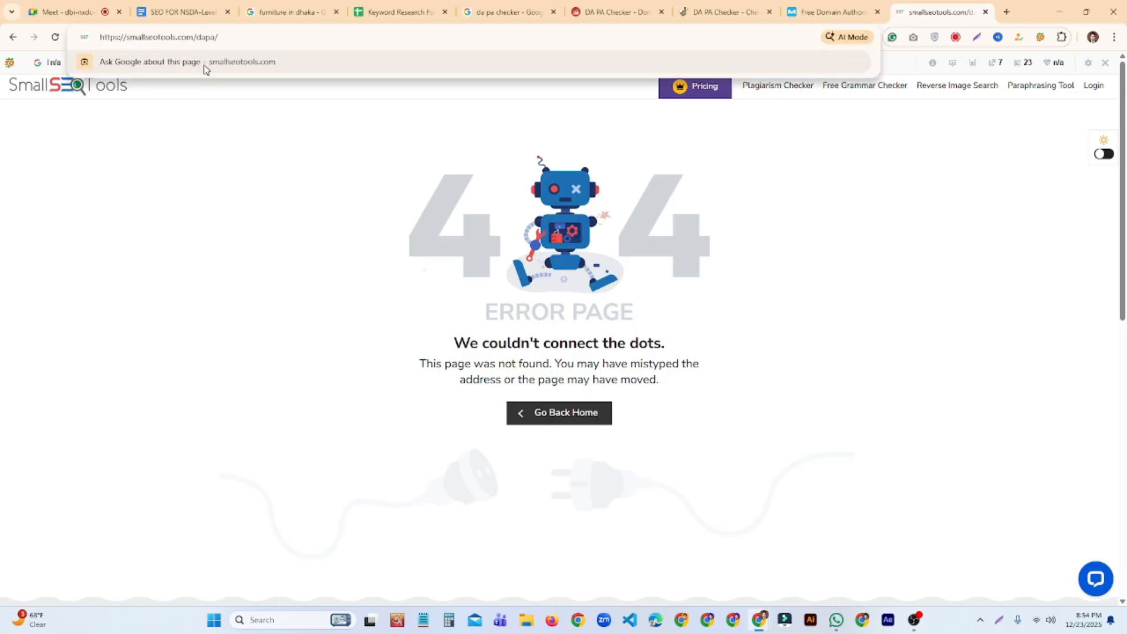
pyautogui.click(288, 61)
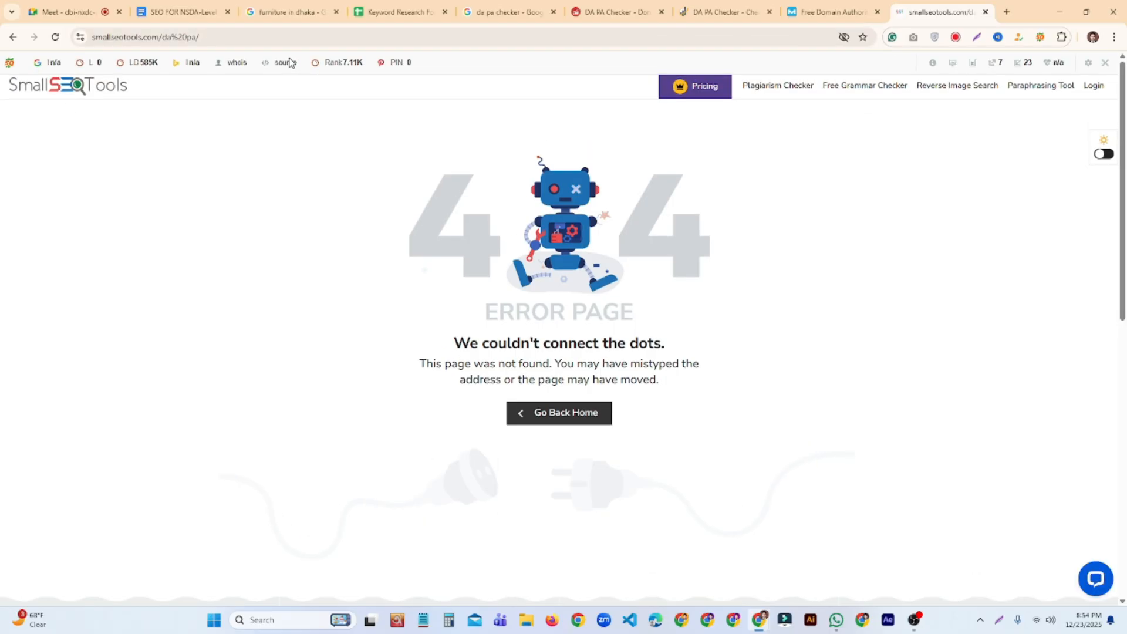
# Search Google for "da pa checker small seo tools" and open the SmallSEOTools Domain Authority Checker result in a new tab
pyautogui.click(208, 37)
pyautogui.press('BackSpace')
pyautogui.write('day')
pyautogui.press('BackSpace')
pyautogui.write('pa checker')
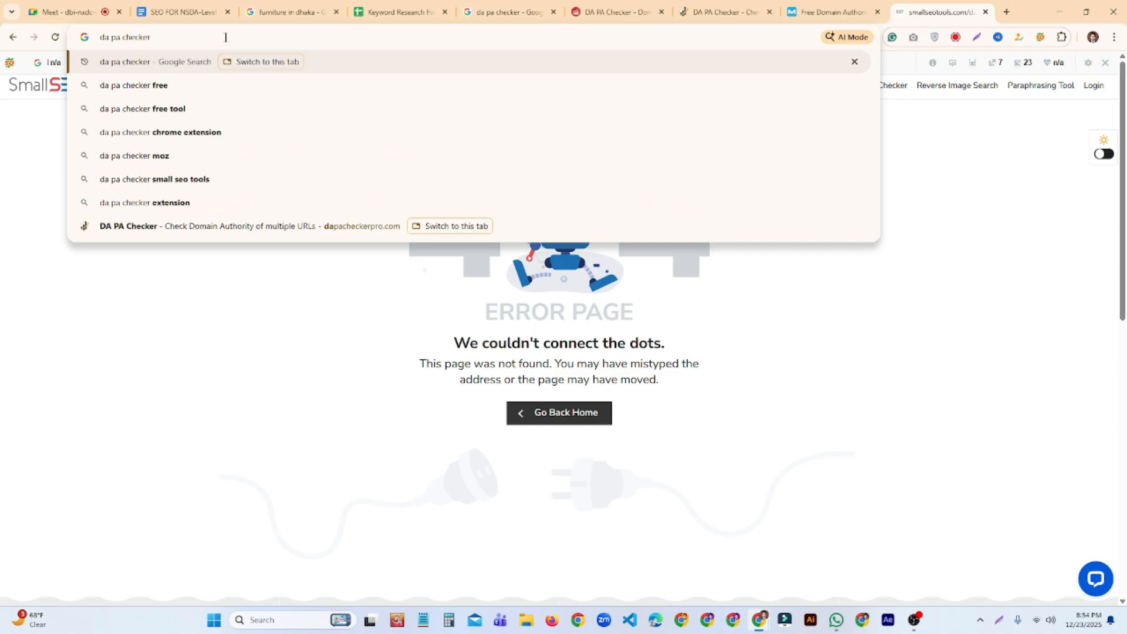
pyautogui.click(199, 179)
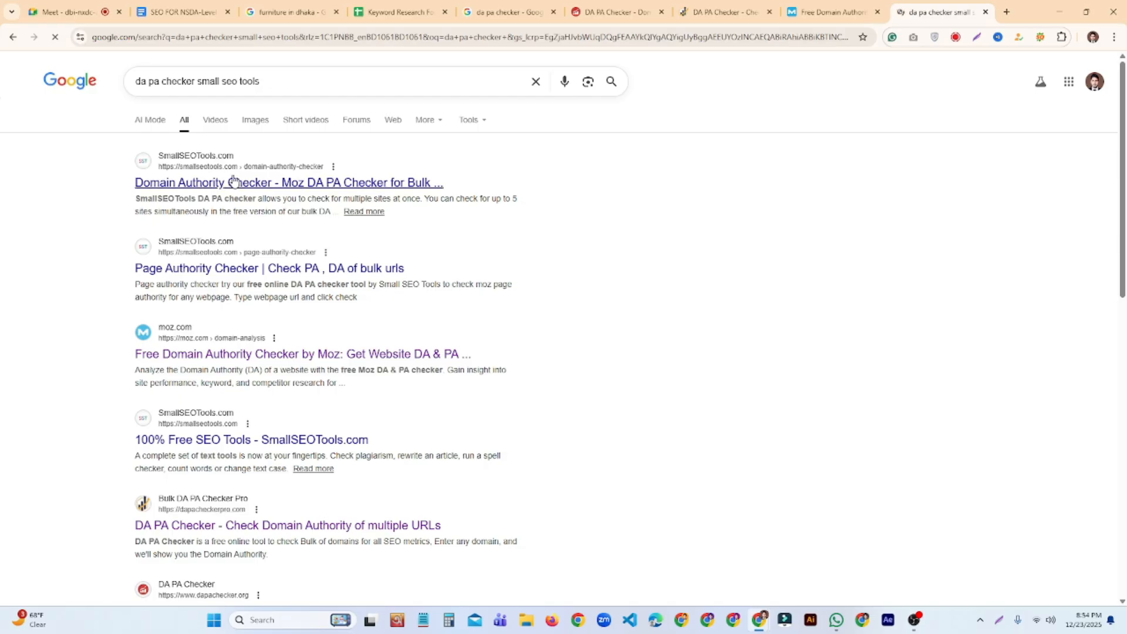
pyautogui.rightClick(233, 183)
pyautogui.click(282, 196)
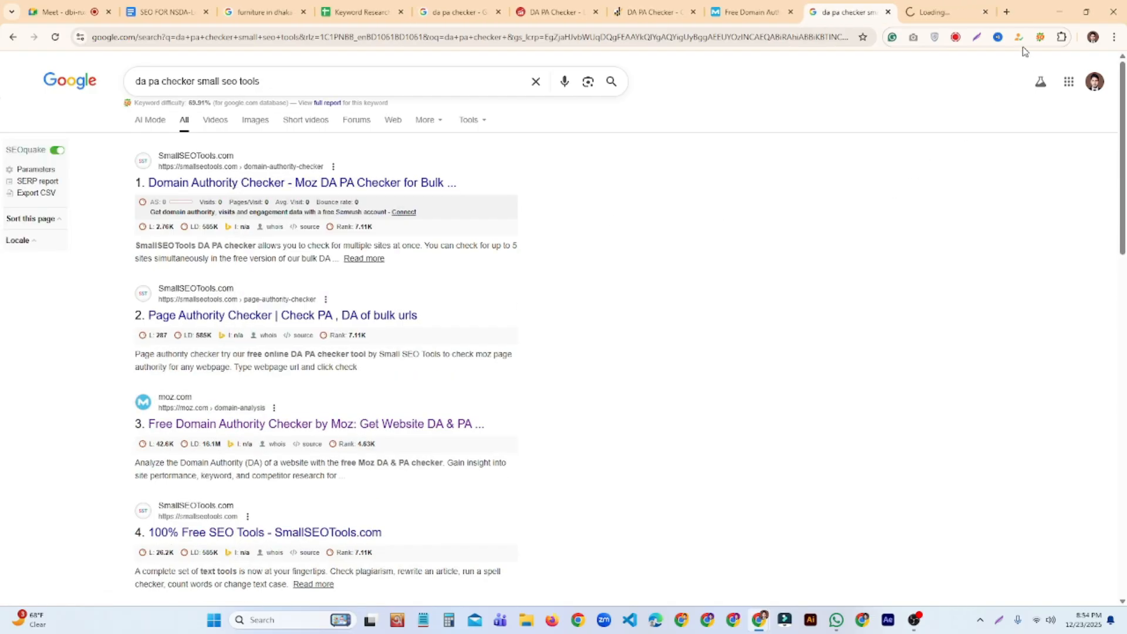
pyautogui.click(763, 7)
pyautogui.click(496, 127)
pyautogui.write('https://constructionbd.com/roofing-repair-services/')
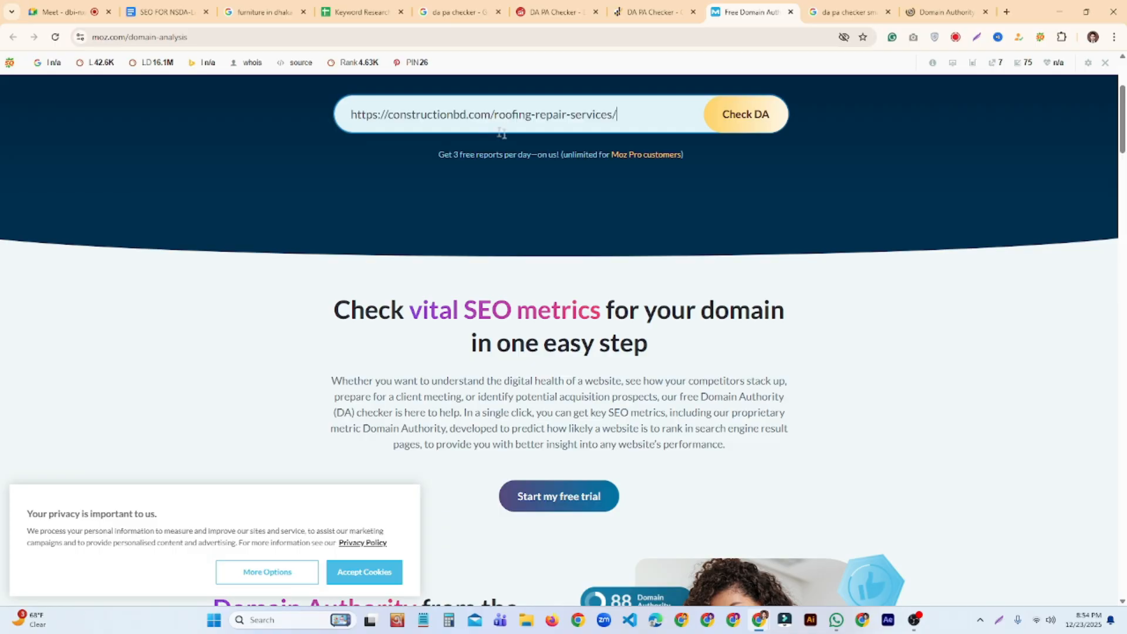
pyautogui.click(763, 132)
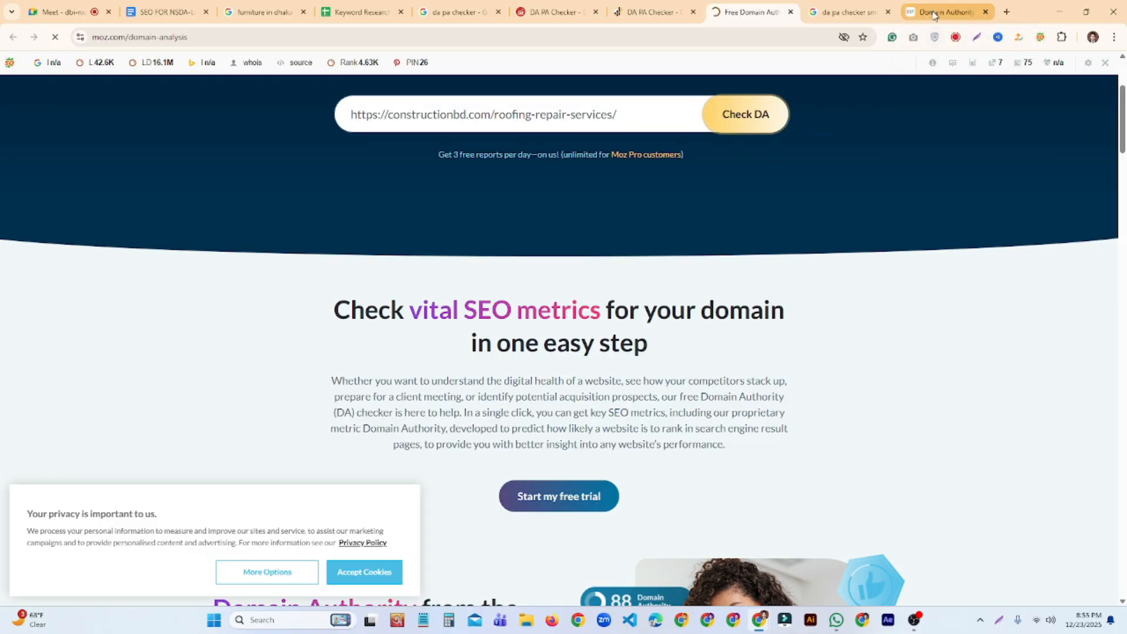
pyautogui.click(931, 11)
pyautogui.scroll(-2, 468, 278)
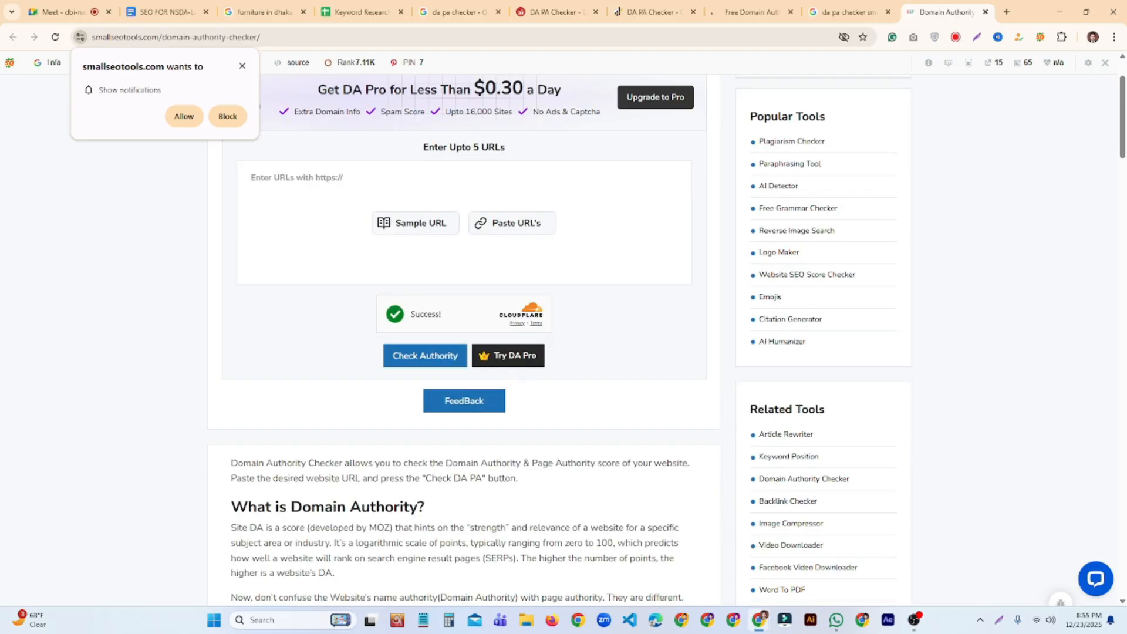
pyautogui.click(328, 199)
pyautogui.write('https://constructionbd.com/roofing-repair-services/')
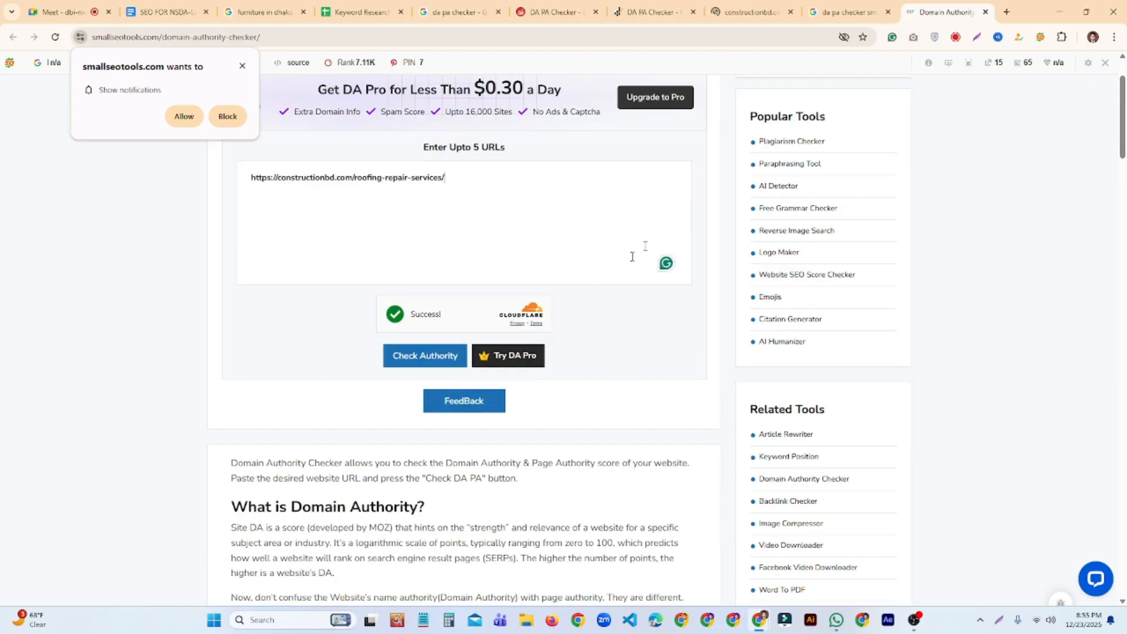
pyautogui.click(424, 355)
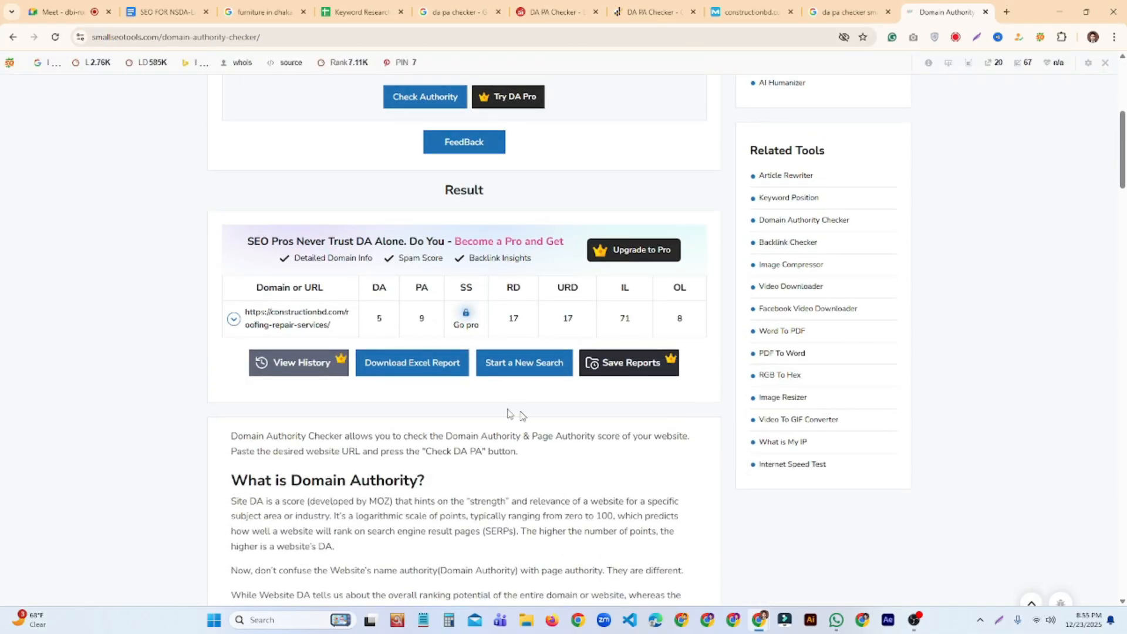
pyautogui.doubleClick(379, 318)
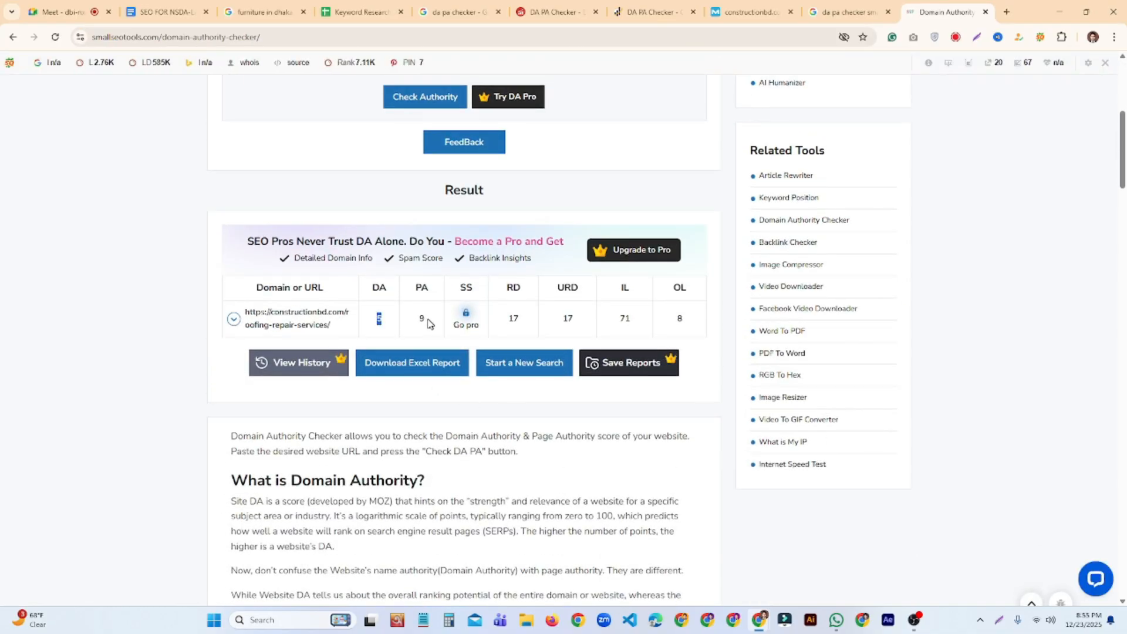
# Return to the dapachecker.org report and highlight its DA value for comparison with the SmallSEOTools result
pyautogui.click(579, 11)
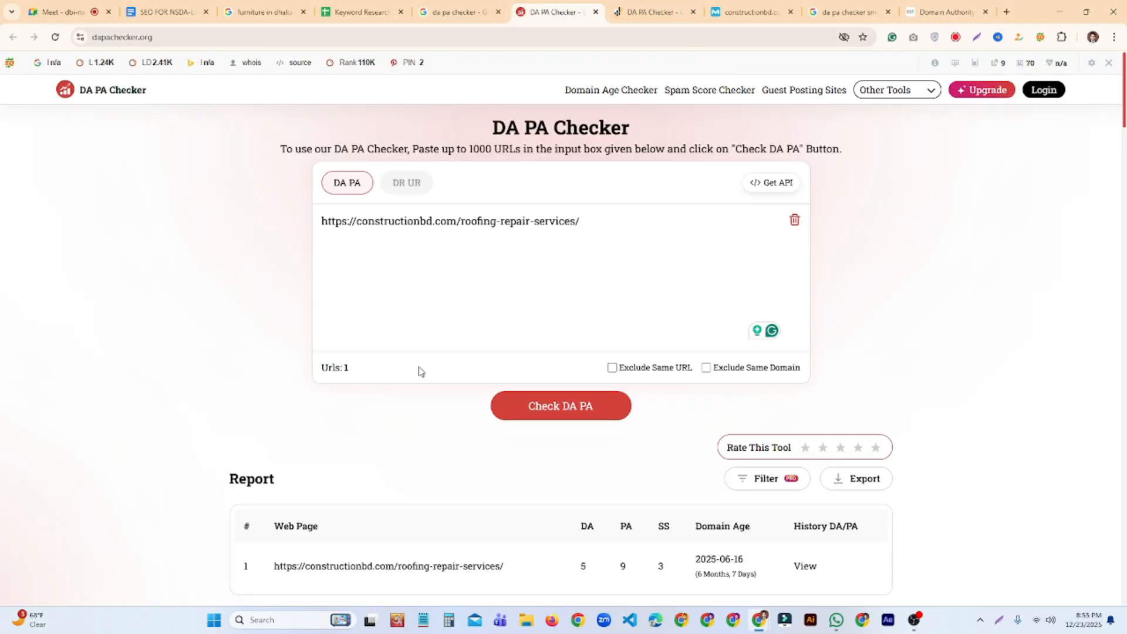
pyautogui.scroll(-2, 530, 458)
pyautogui.doubleClick(583, 468)
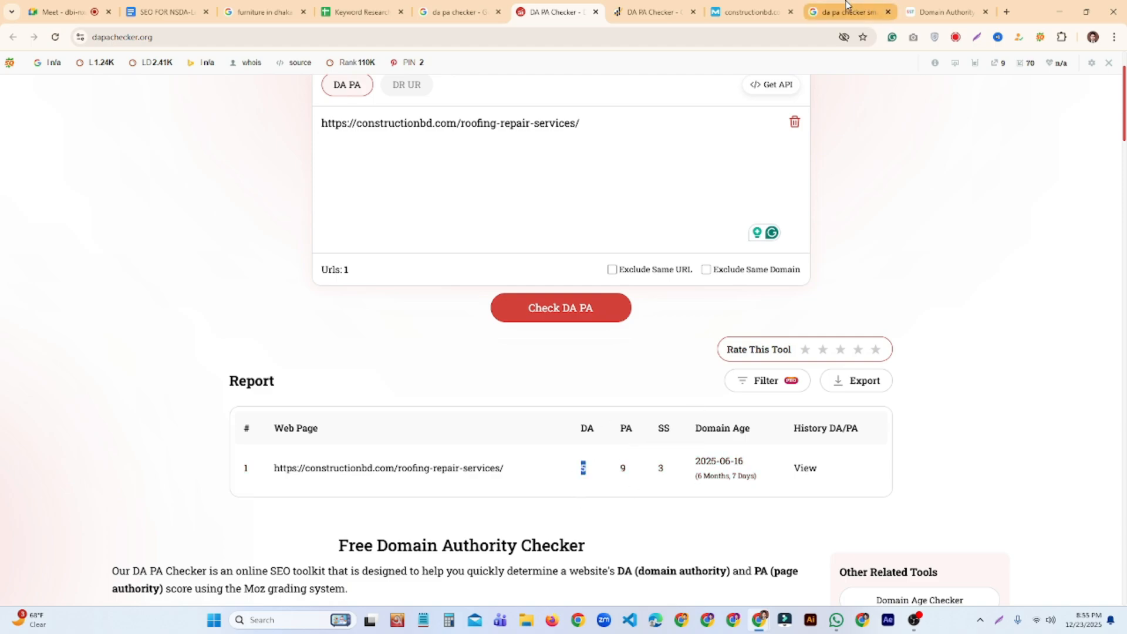
# Compare the authority results for constructionbd.com across the Moz, dapacheckerpro.com and SmallSEOTools reports
pyautogui.click(774, 4)
pyautogui.scroll(-3, 757, 390)
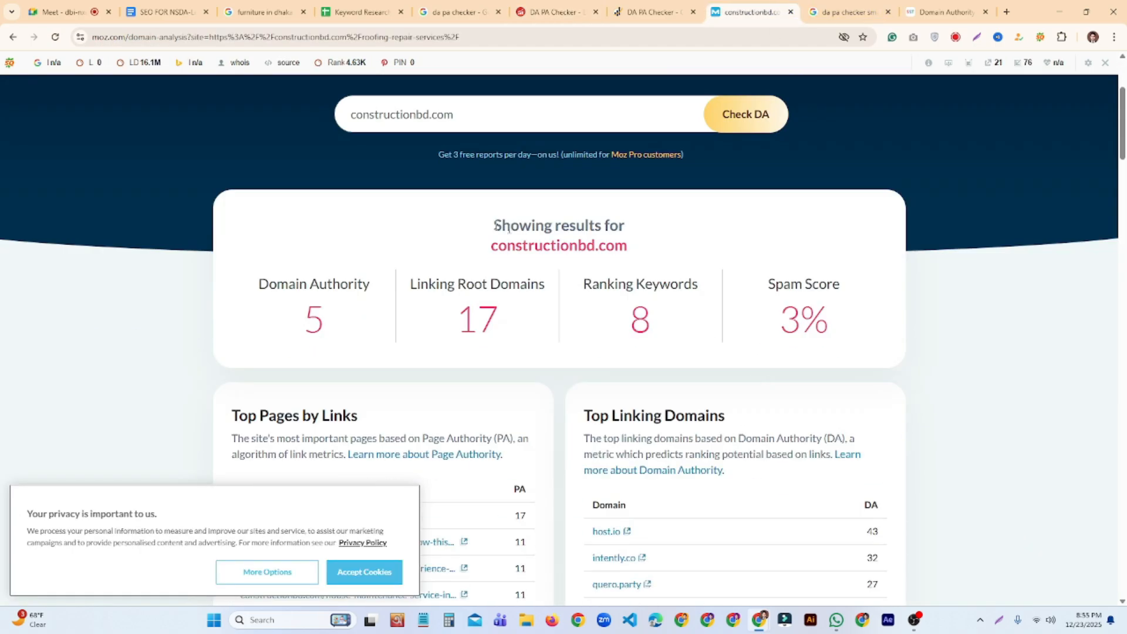
pyautogui.scroll(2, 513, 244)
pyautogui.scroll(-2, 483, 317)
pyautogui.click(824, 13)
pyautogui.click(654, 12)
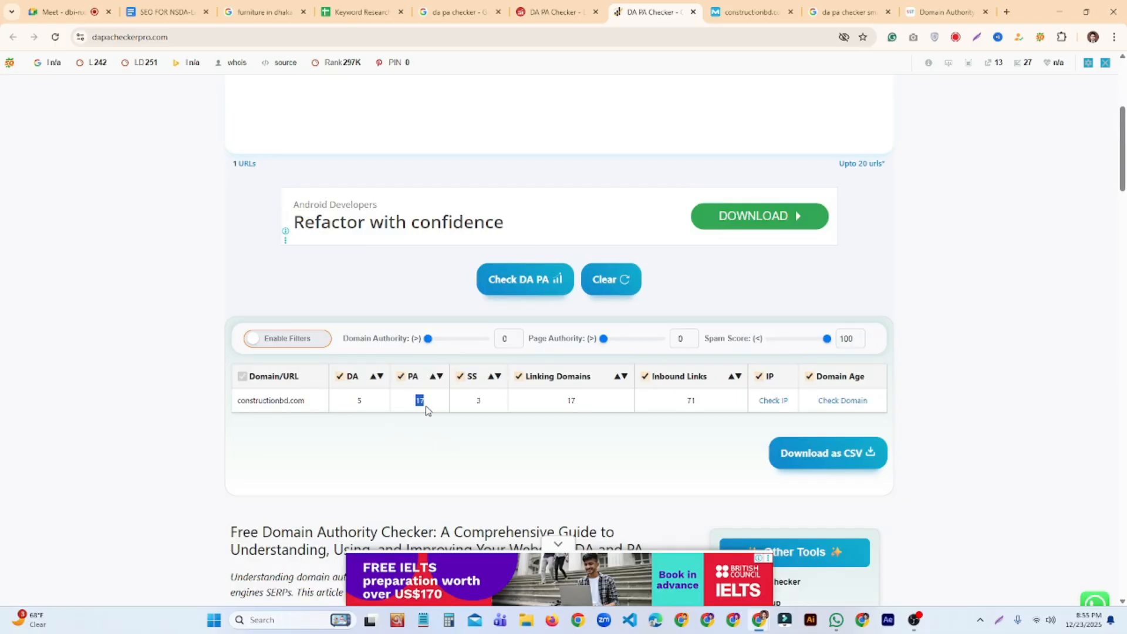
pyautogui.click(845, 12)
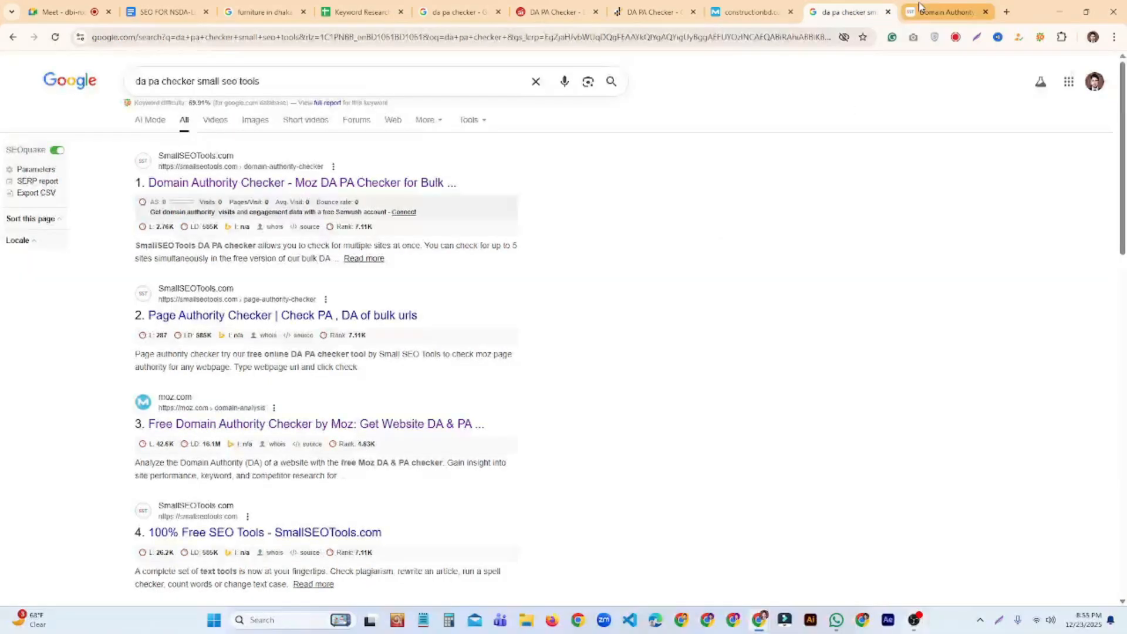
pyautogui.click(946, 12)
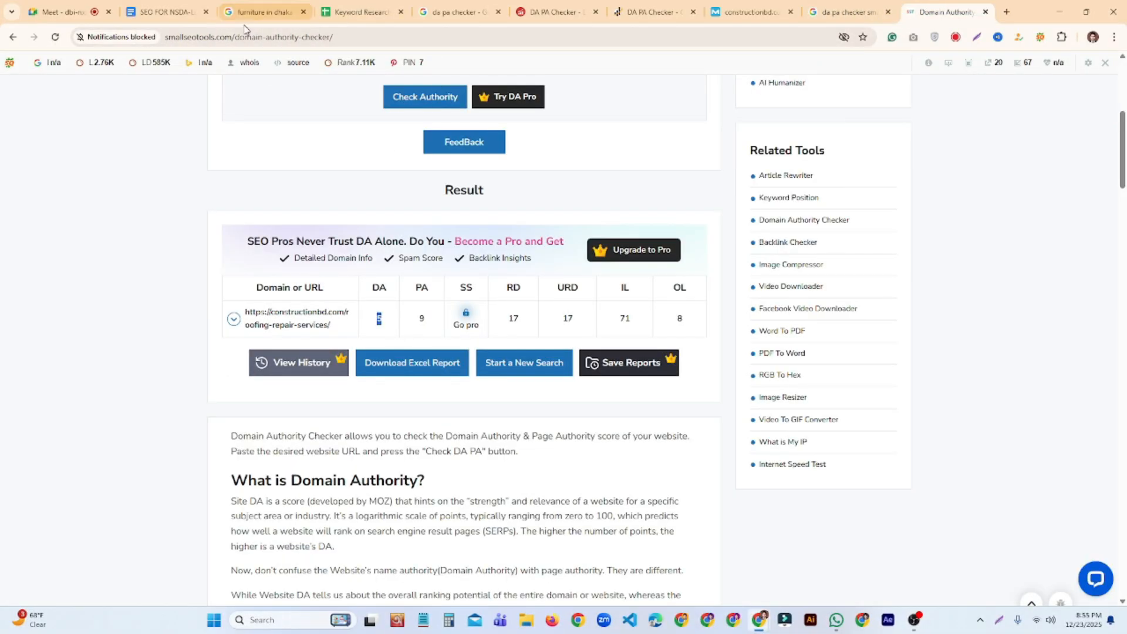
# In the Competitor Analysis sheet, enter DA 5 and PA 9 for the constructionbd.com roofing-repair-services URL
pyautogui.click(352, 11)
pyautogui.click(364, 453)
pyautogui.click(372, 370)
pyautogui.press('Return')
pyautogui.write('5')
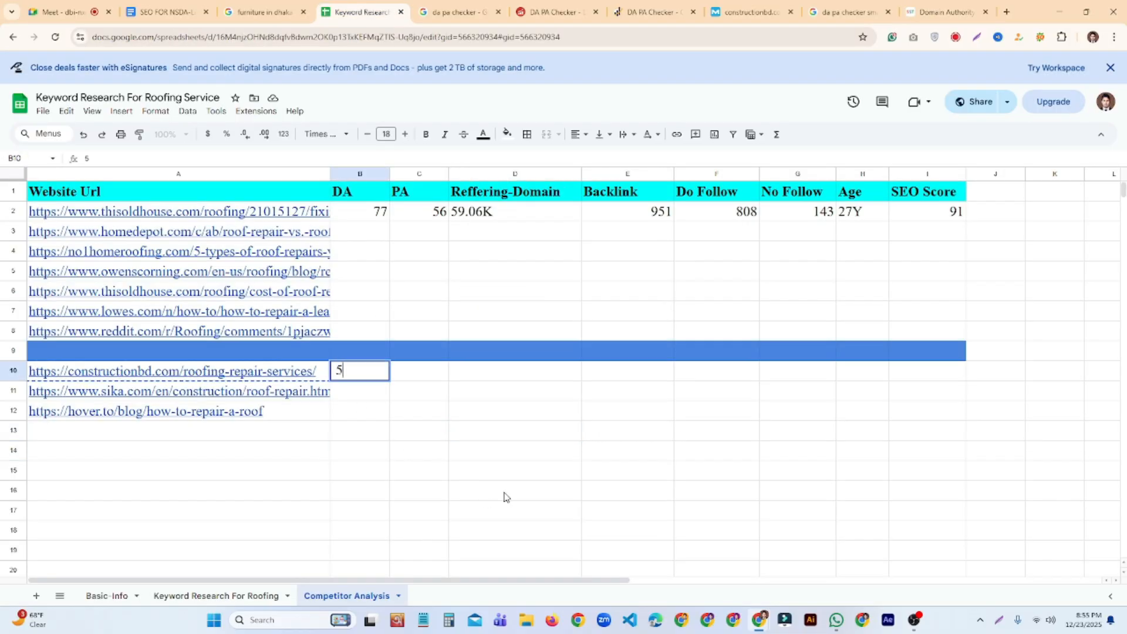
pyautogui.click(503, 493)
pyautogui.click(420, 380)
pyautogui.write('9')
pyautogui.click(659, 475)
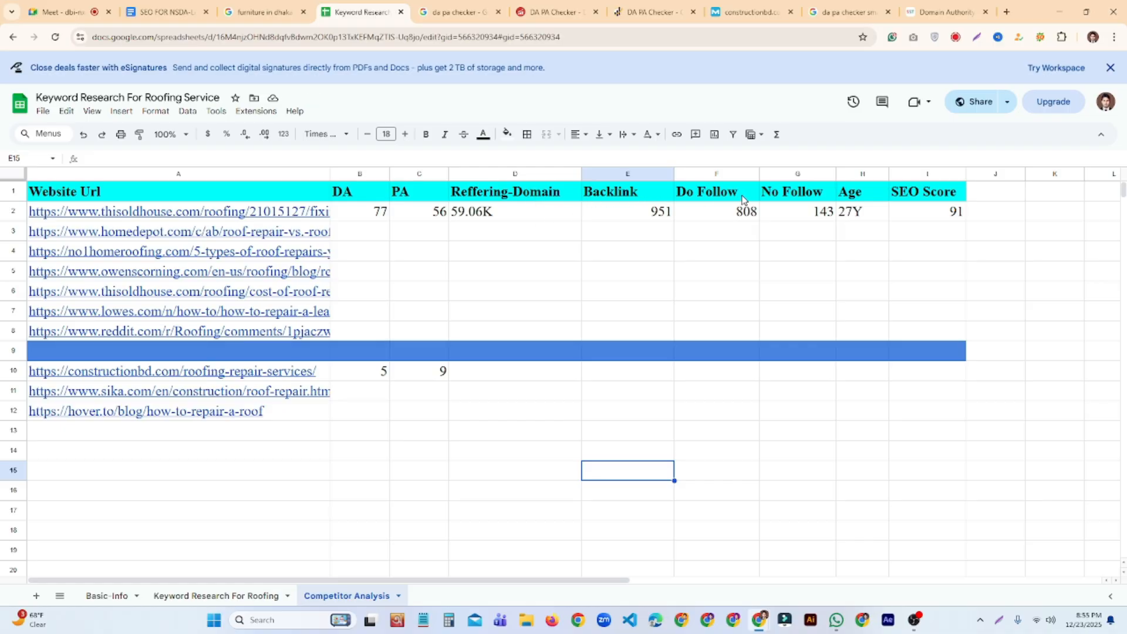
# Copy the constructionbd.com roofing-repair-services URL from the sheet and search Google for "backlink checker" in a new tab
pyautogui.click(299, 375)
pyautogui.hotkey('ctrl', 'c')
pyautogui.click(509, 455)
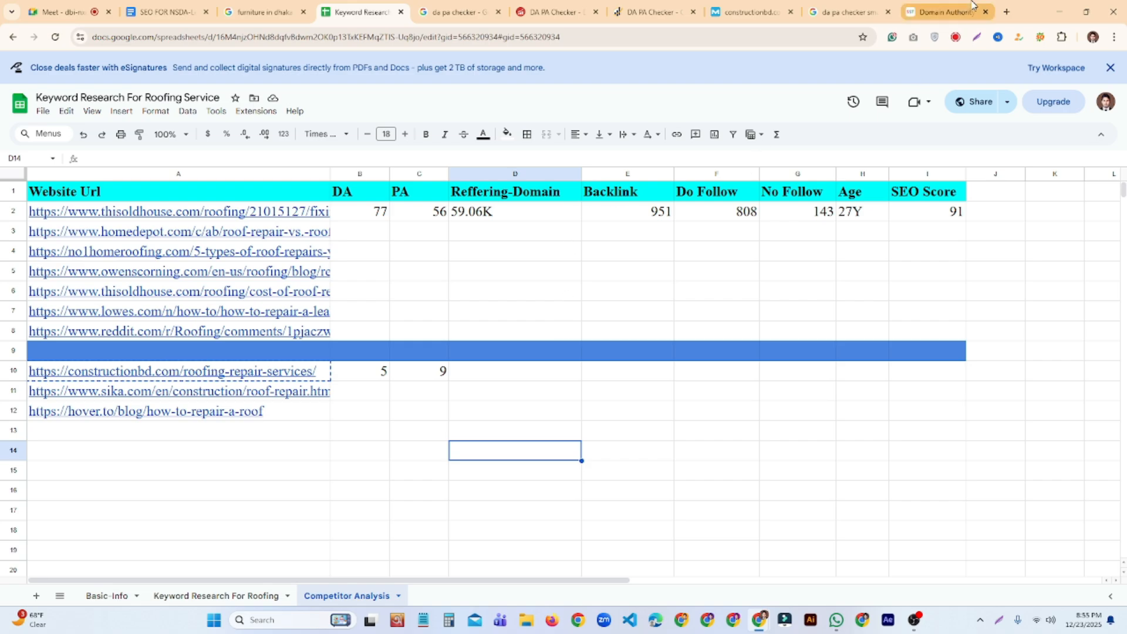
pyautogui.click(945, 11)
pyautogui.click(1005, 12)
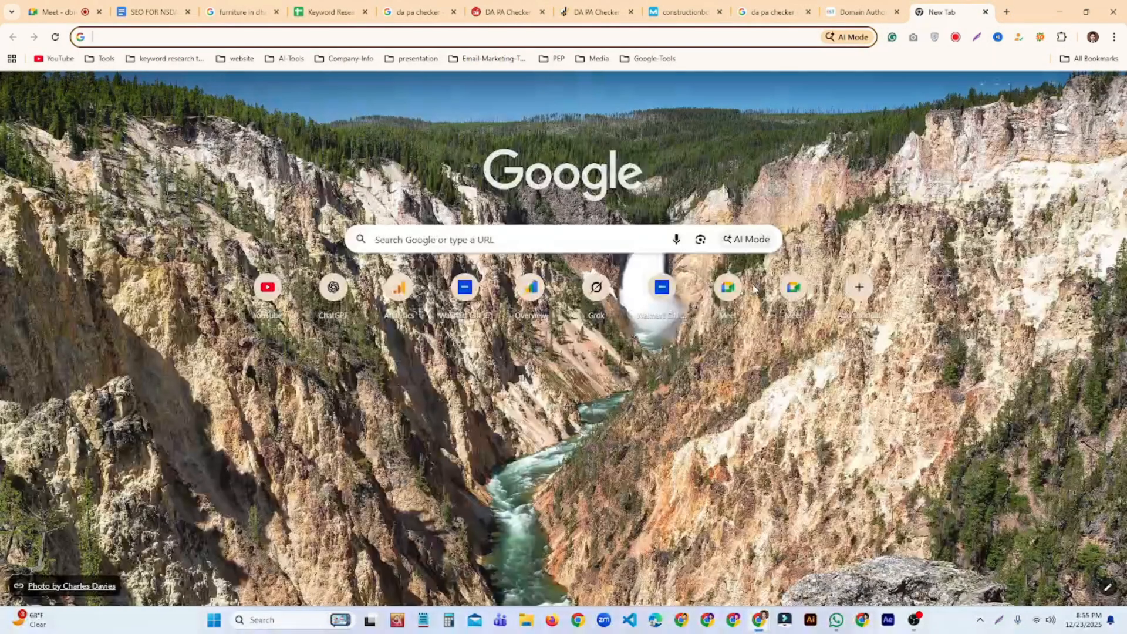
pyautogui.write('ba')
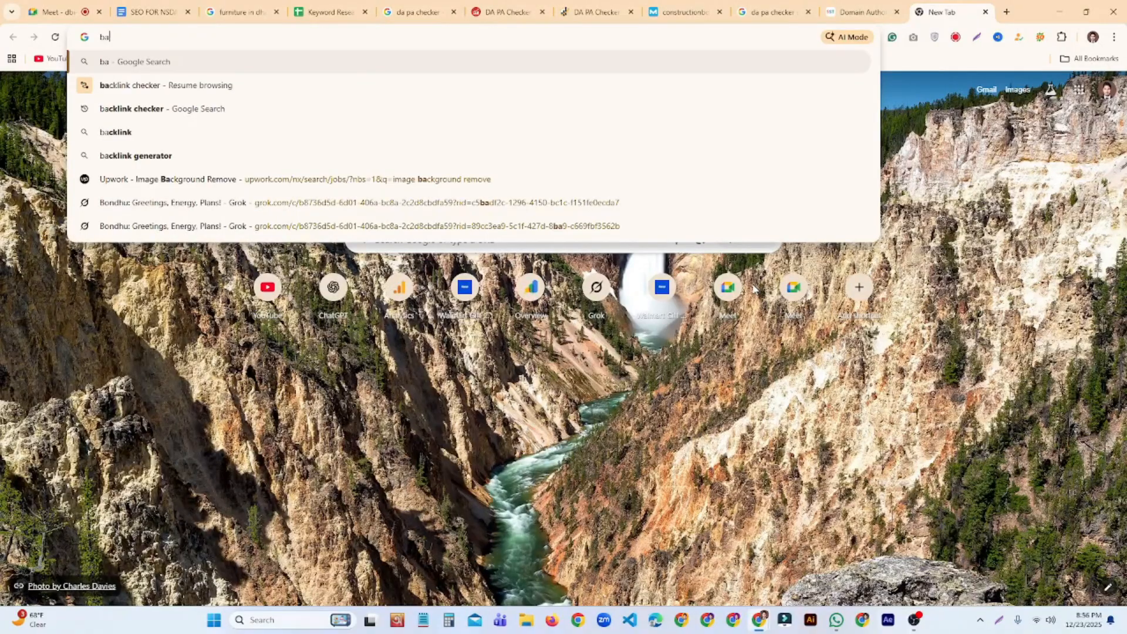
pyautogui.click(199, 112)
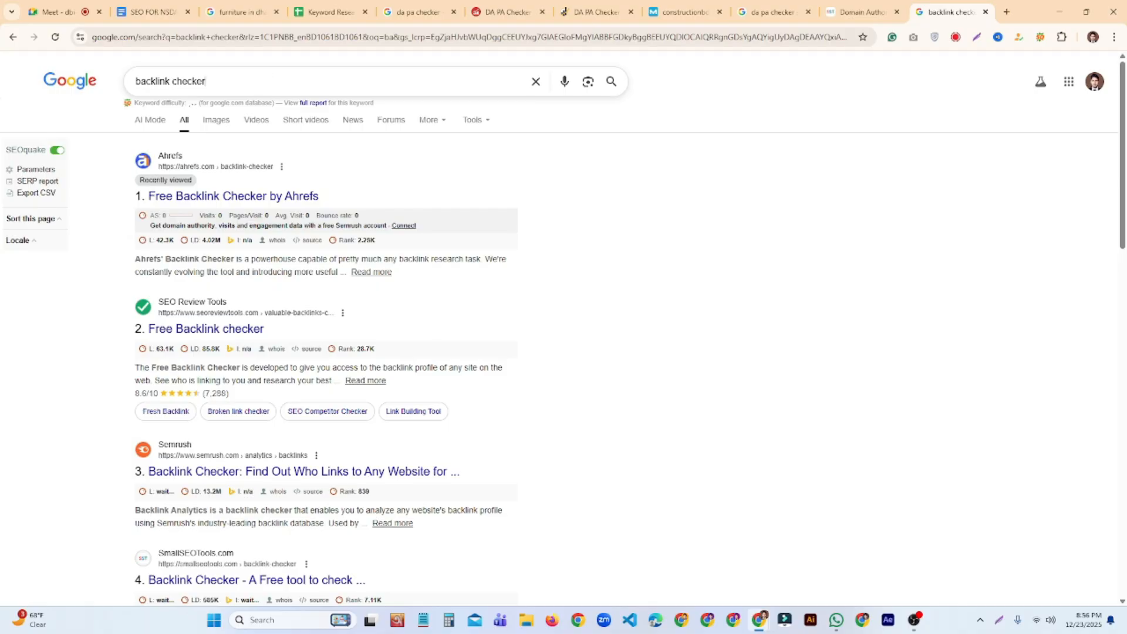
pyautogui.click(206, 81)
pyautogui.click(65, 354)
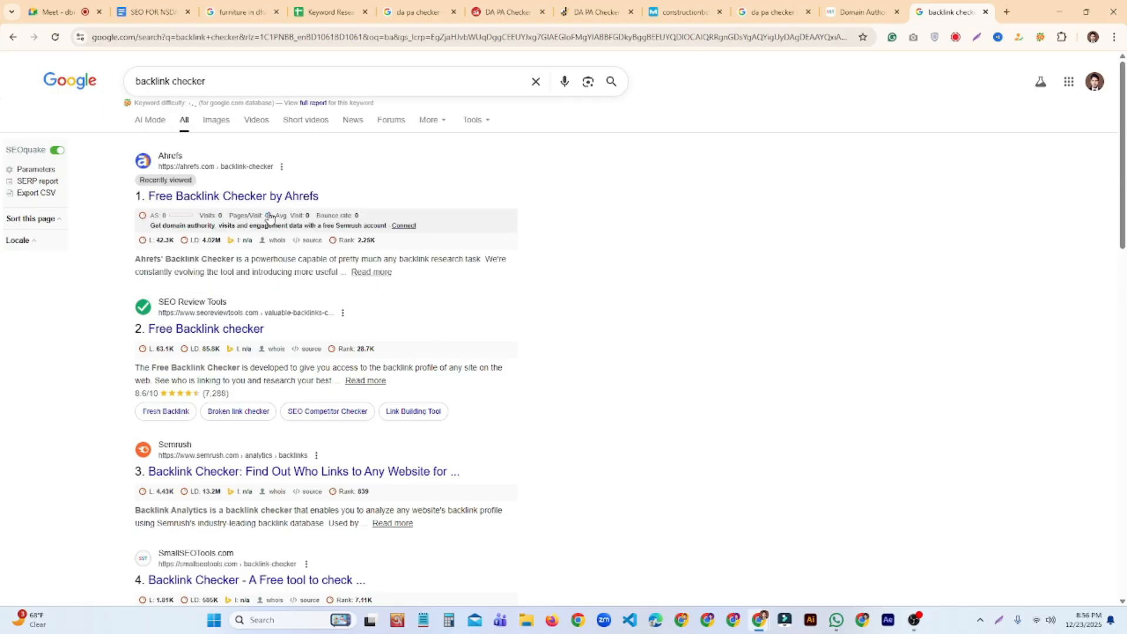
# Open the Free Backlink Checker by Ahrefs result in a new tab
pyautogui.rightClick(283, 184)
pyautogui.rightClick(244, 204)
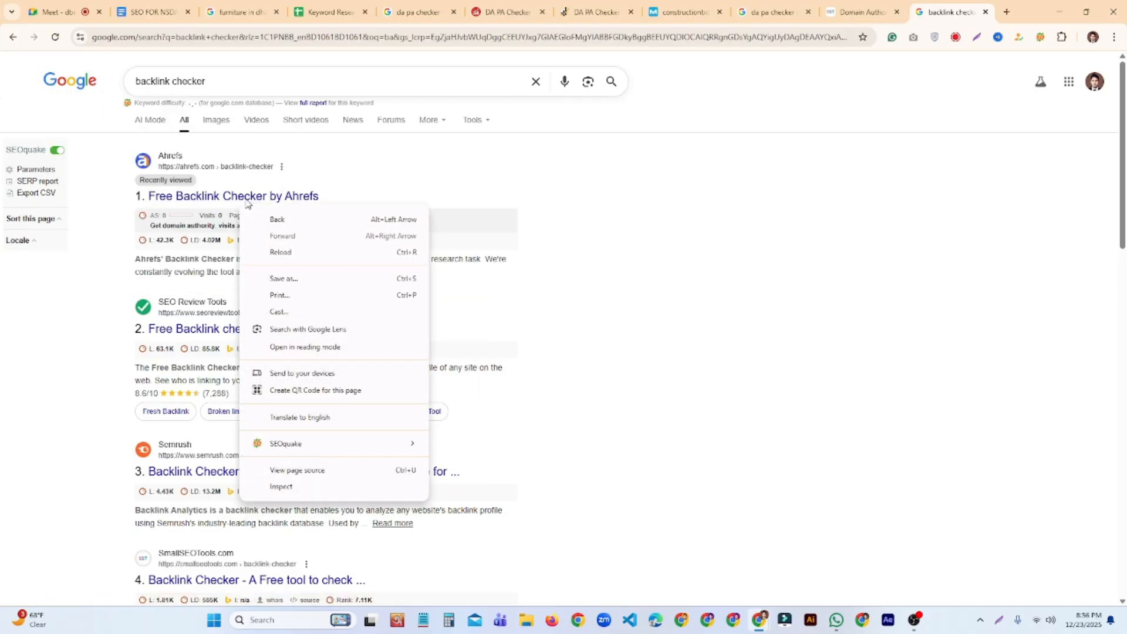
pyautogui.click(250, 198)
pyautogui.rightClick(317, 202)
pyautogui.click(338, 212)
# Open the SmallSEOTools Backlink Checker result in a new tab and switch to it
pyautogui.scroll(-3, 354, 306)
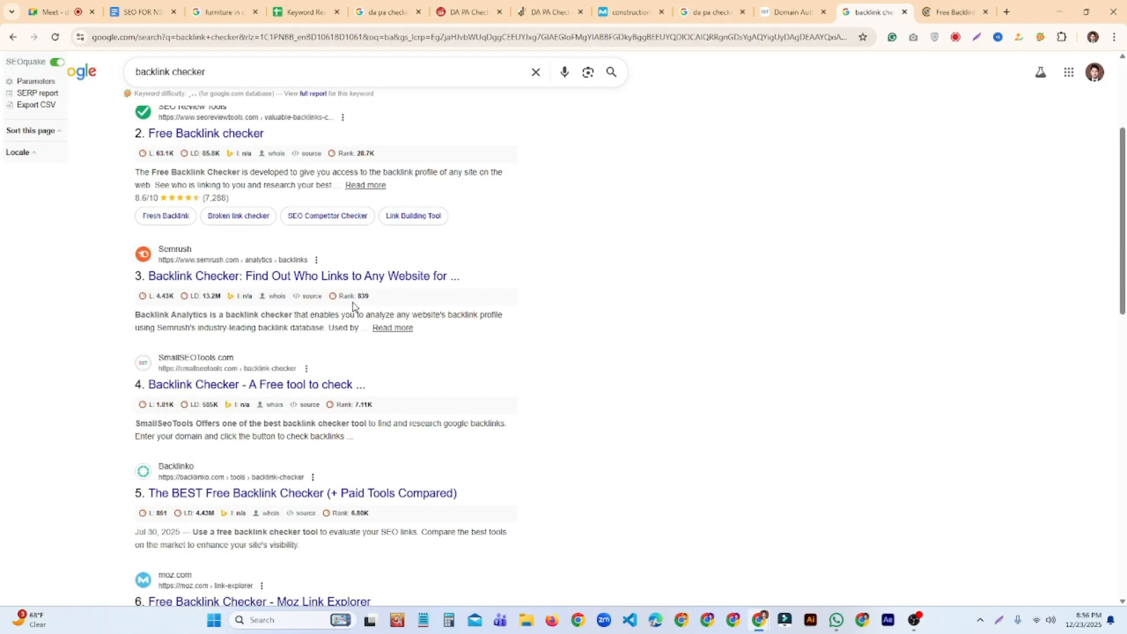
pyautogui.scroll(-2, 293, 277)
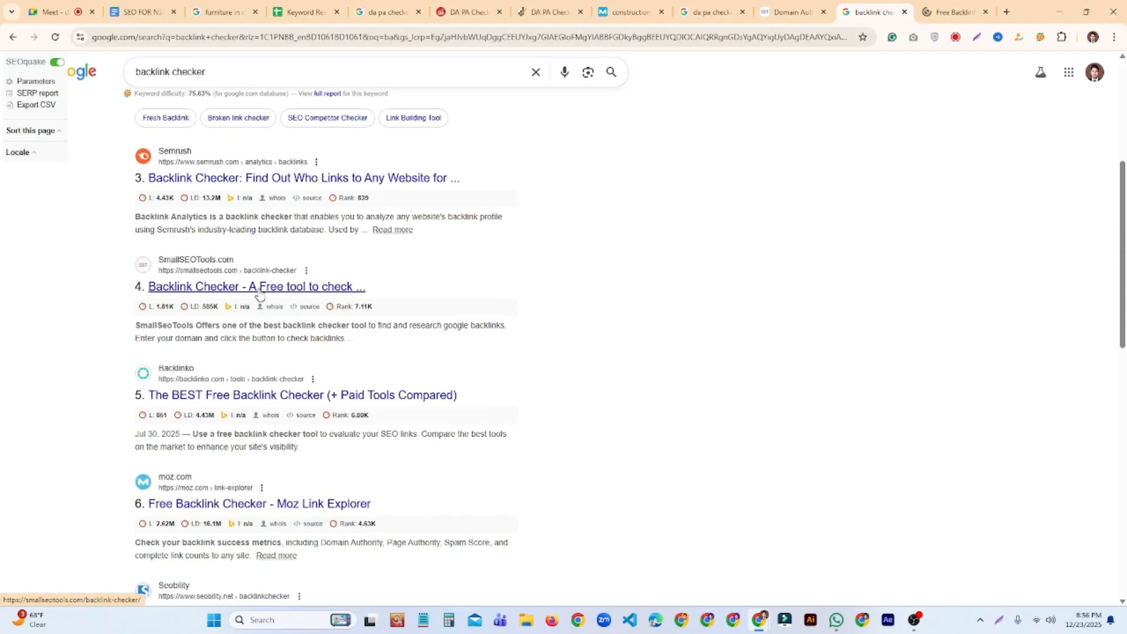
pyautogui.rightClick(262, 293)
pyautogui.click(297, 302)
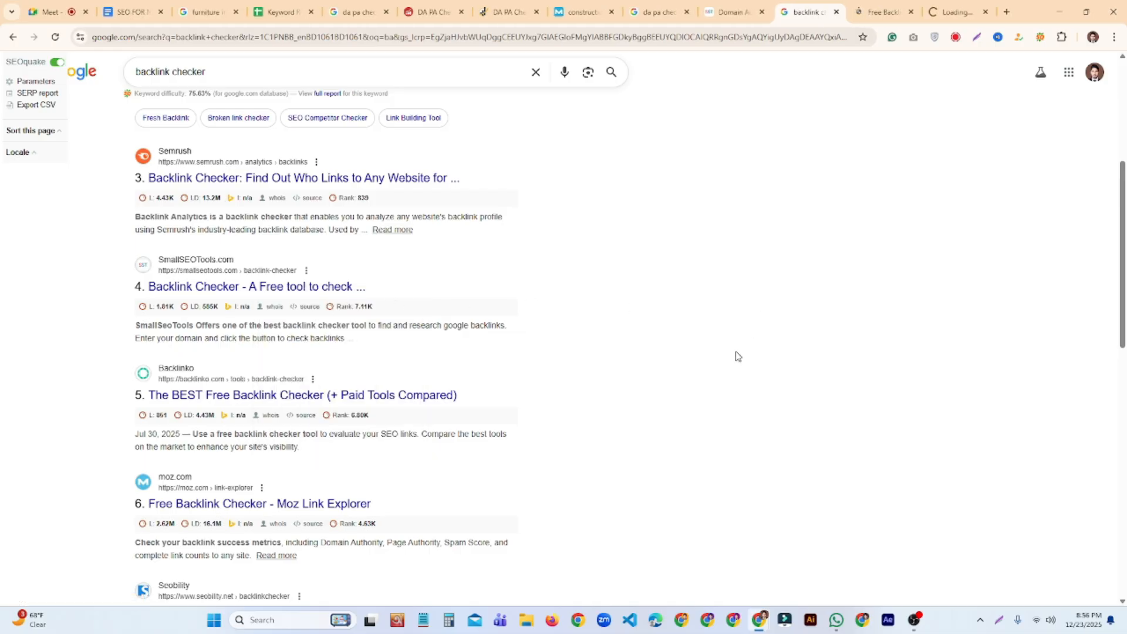
pyautogui.click(943, 12)
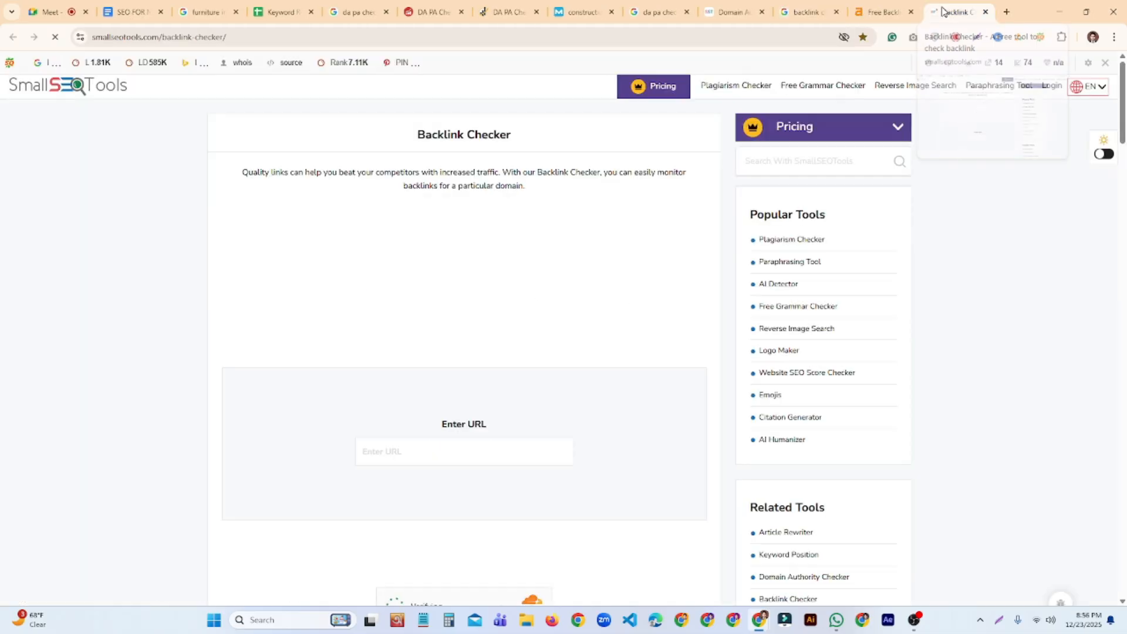
pyautogui.scroll(-3, 382, 288)
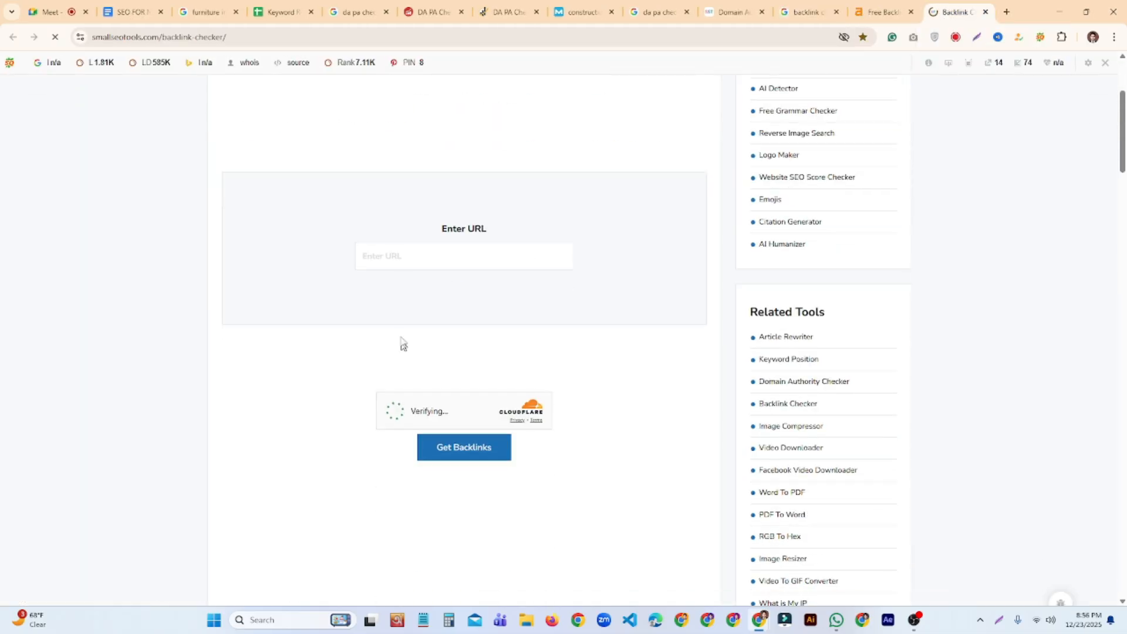
pyautogui.hotkey('ctrl', 'v')
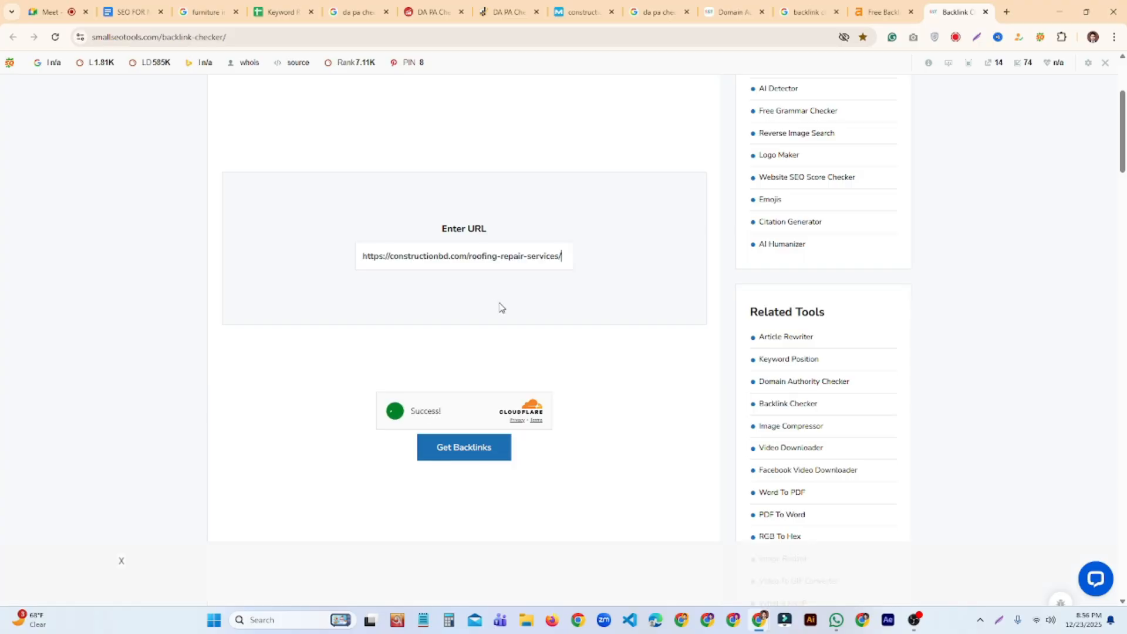
pyautogui.click(486, 457)
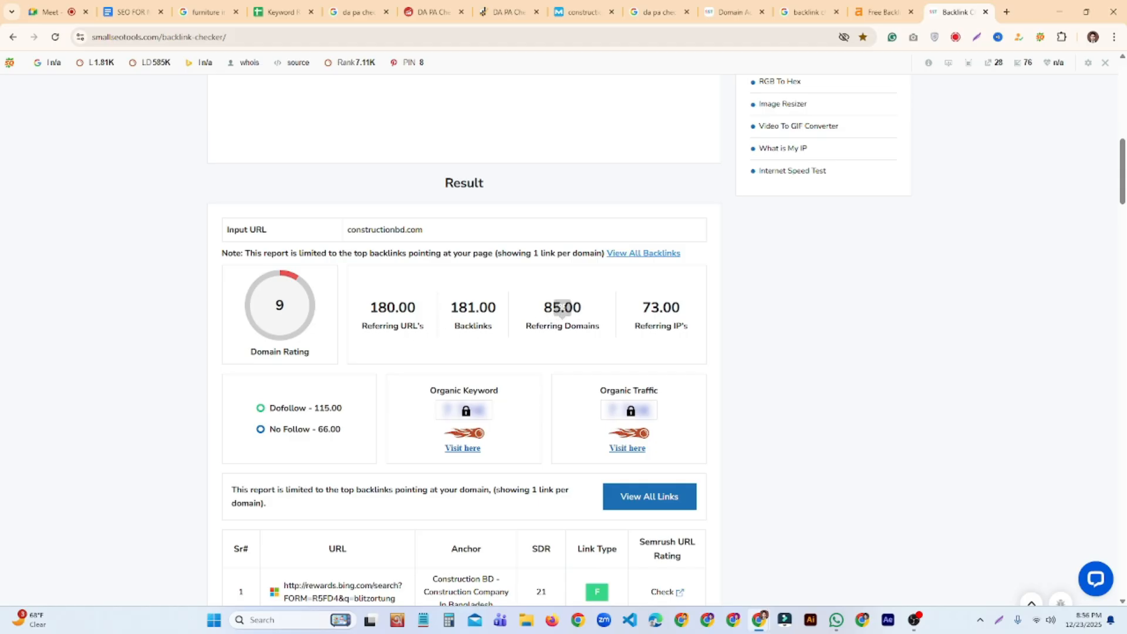
pyautogui.moveTo(547, 309); pyautogui.dragTo(275, 510)
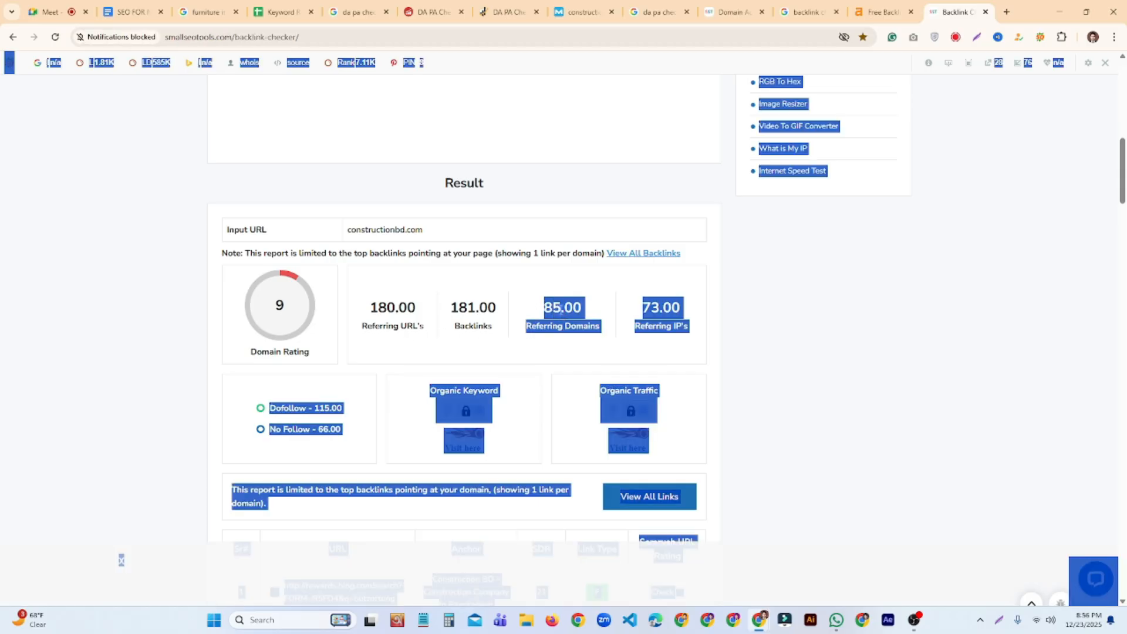
pyautogui.click(817, 440)
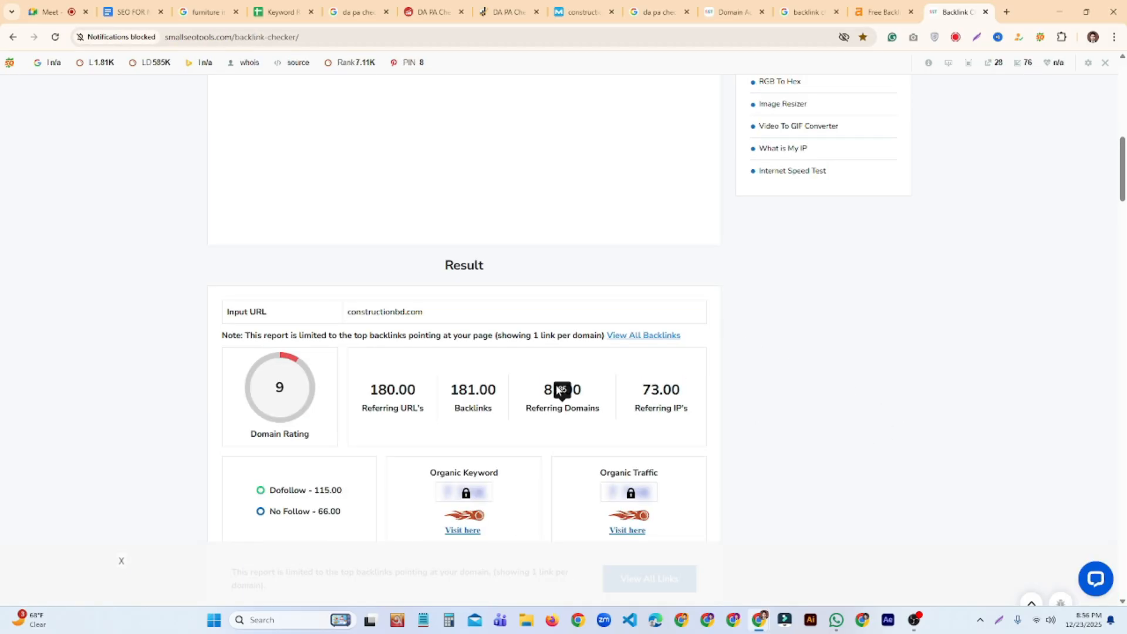
# Enter 85 as the Reffering-Domain value in the constructionbd.com row of the Competitor Analysis sheet
pyautogui.click(270, 13)
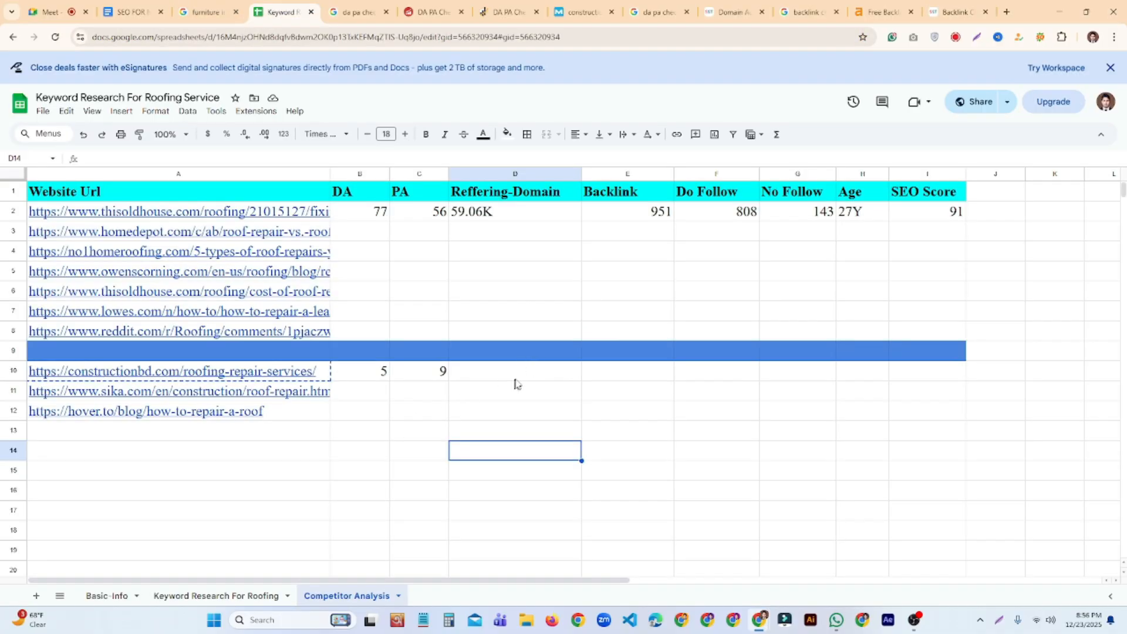
pyautogui.click(515, 381)
pyautogui.write('85')
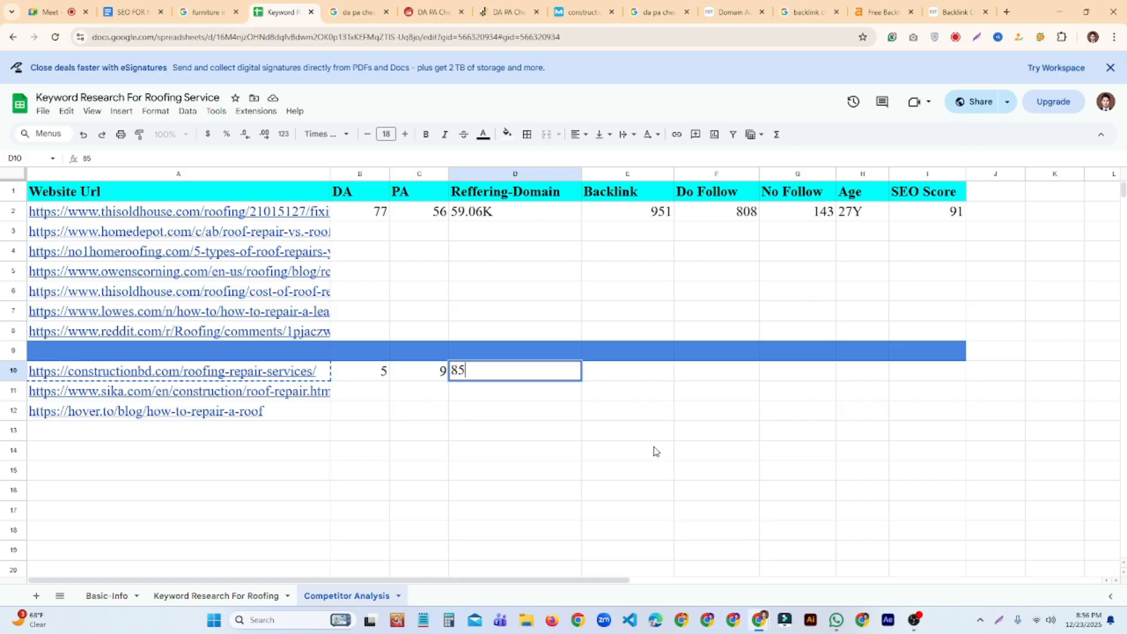
pyautogui.click(648, 452)
# Look up the Backlinks count in the SmallSEOTools report and enter 181 as Backlink in the constructionbd.com row
pyautogui.click(933, 12)
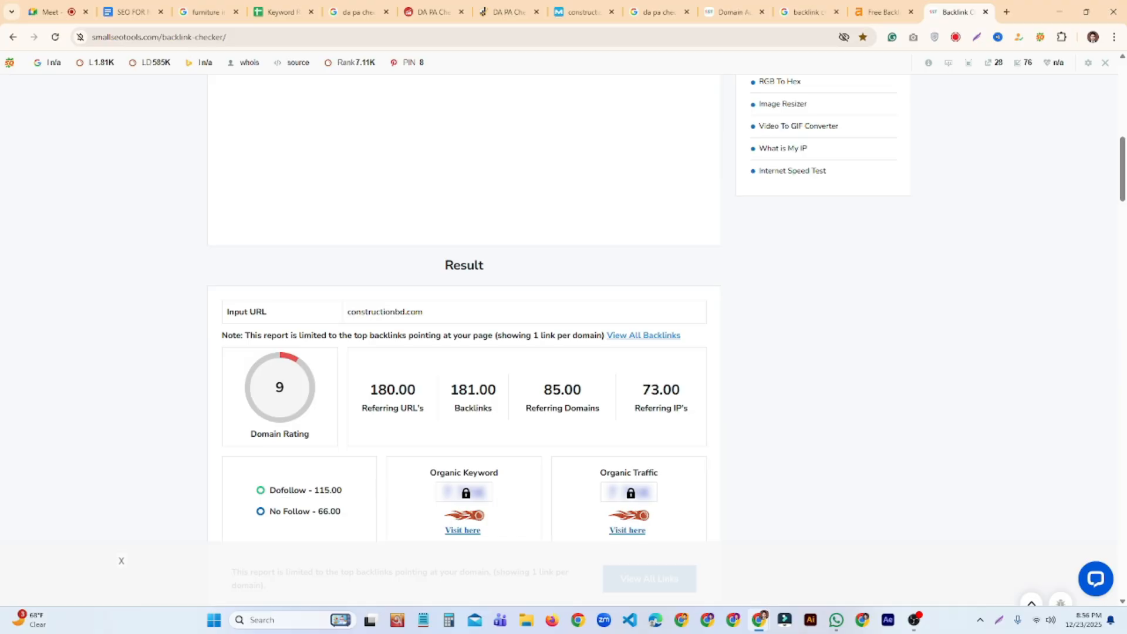
pyautogui.click(279, 11)
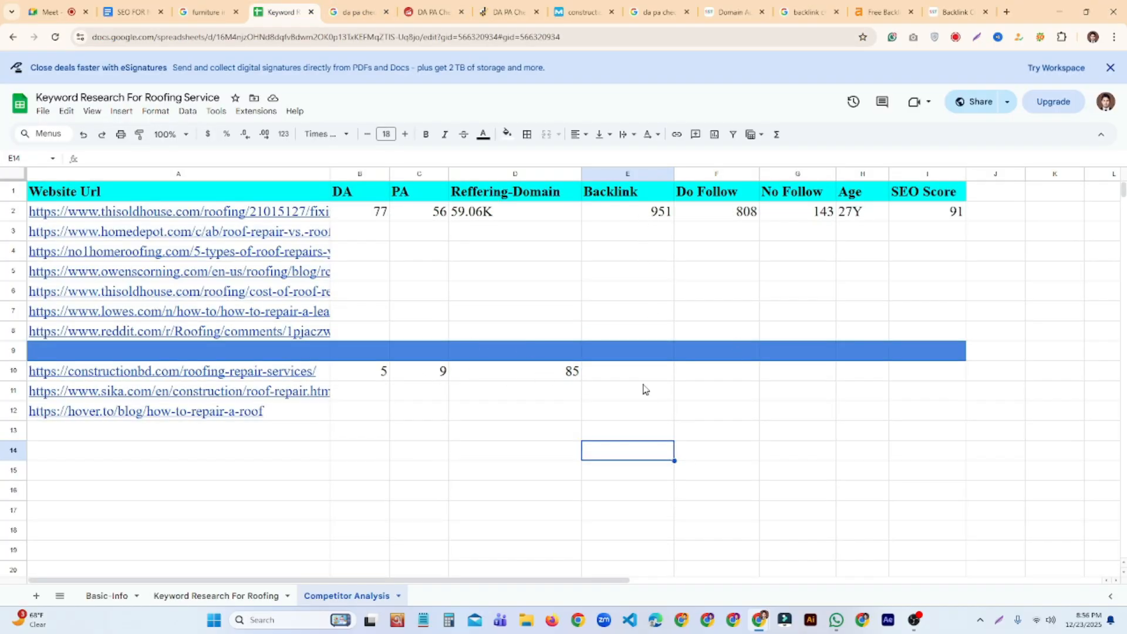
pyautogui.click(651, 379)
pyautogui.write('18')
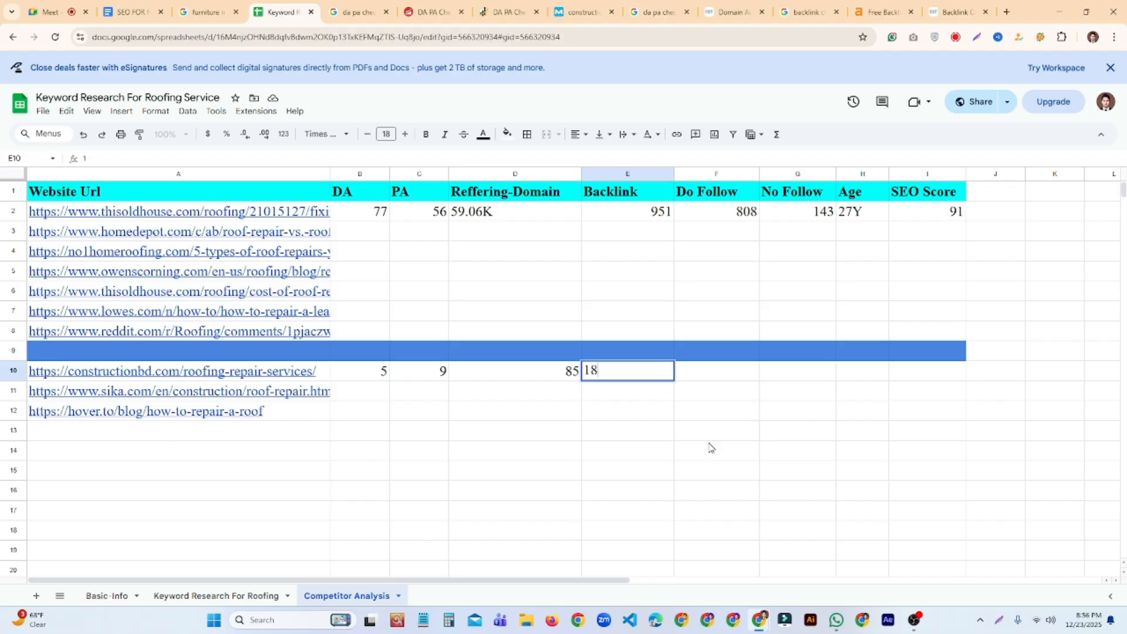
pyautogui.write('1')
pyautogui.click(843, 471)
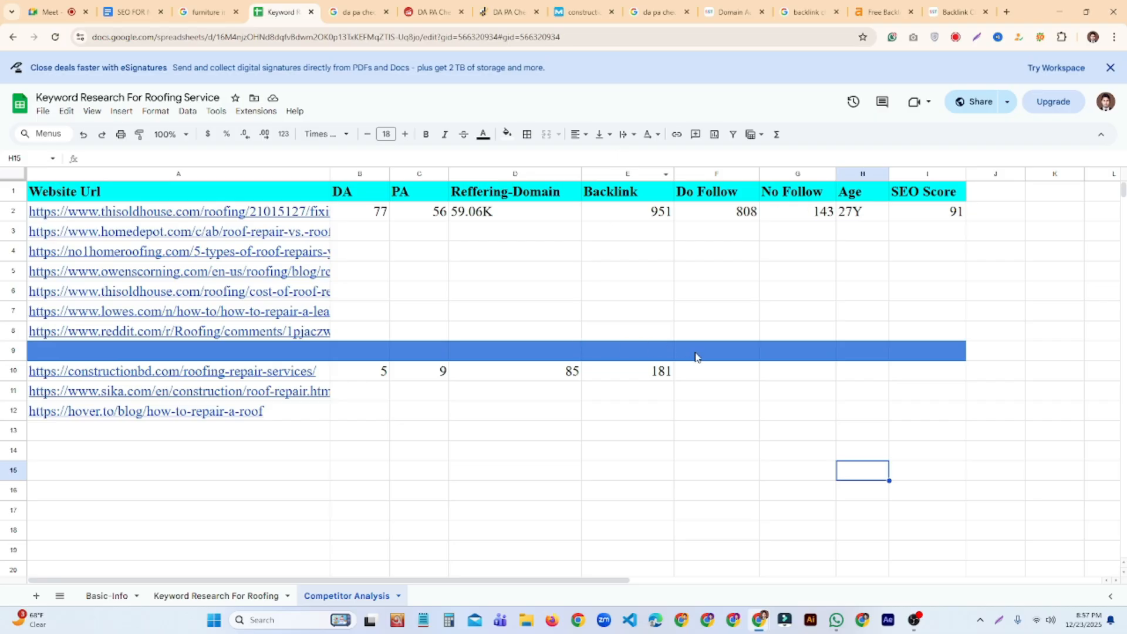
# Find the Dofollow and No Follow counts for constructionbd.com in the SmallSEOTools backlink report and highlight them
pyautogui.click(734, 370)
pyautogui.click(801, 378)
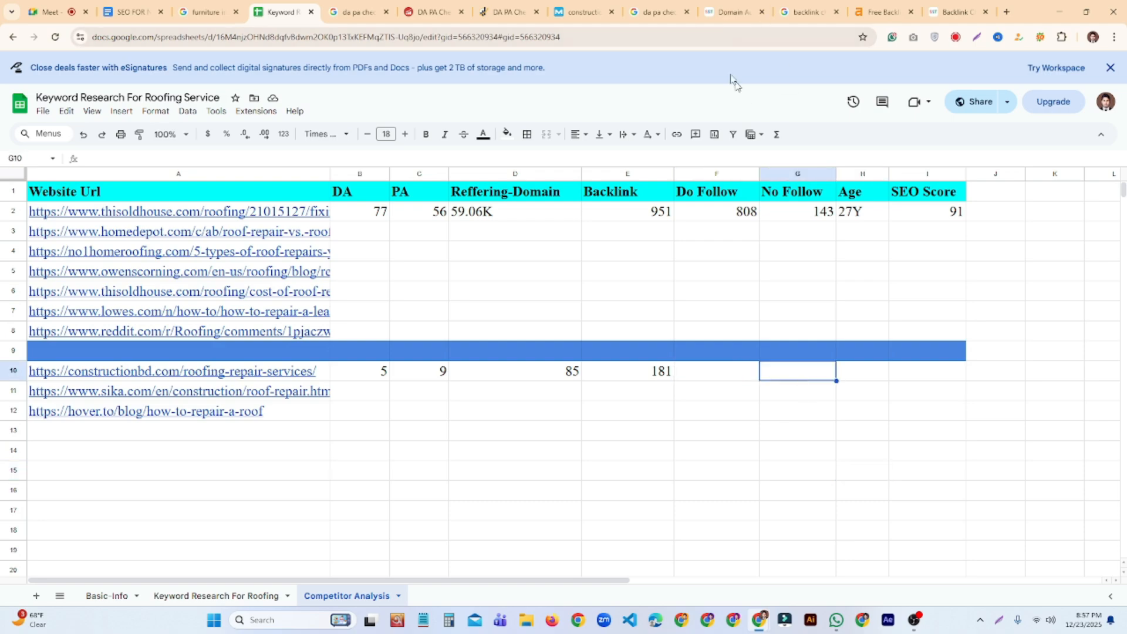
pyautogui.click(954, 12)
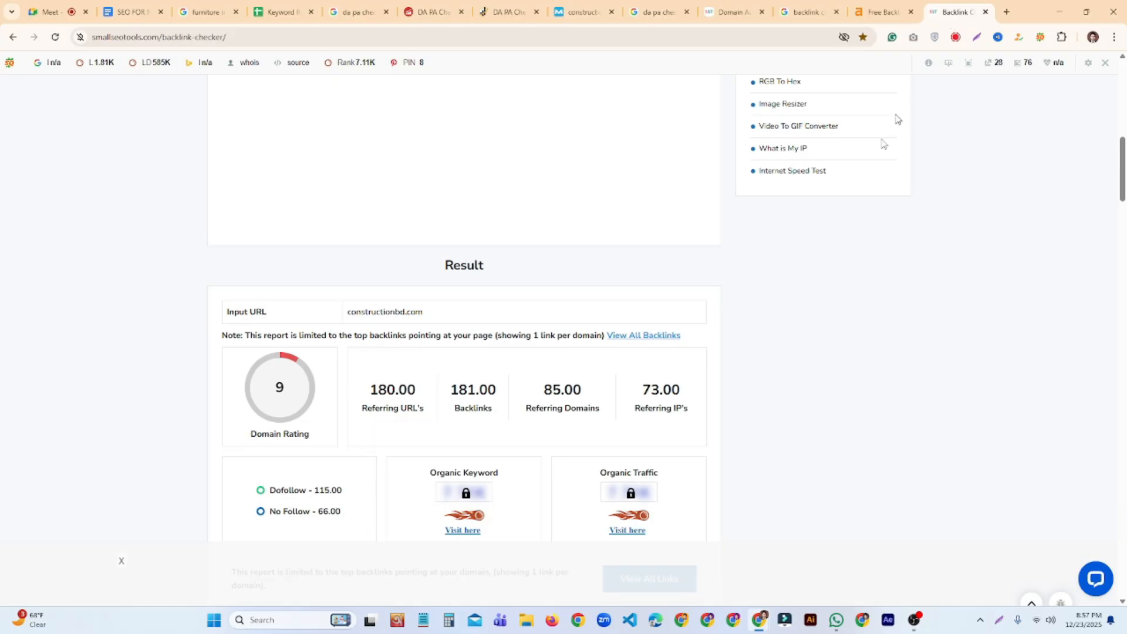
pyautogui.scroll(-2, 441, 423)
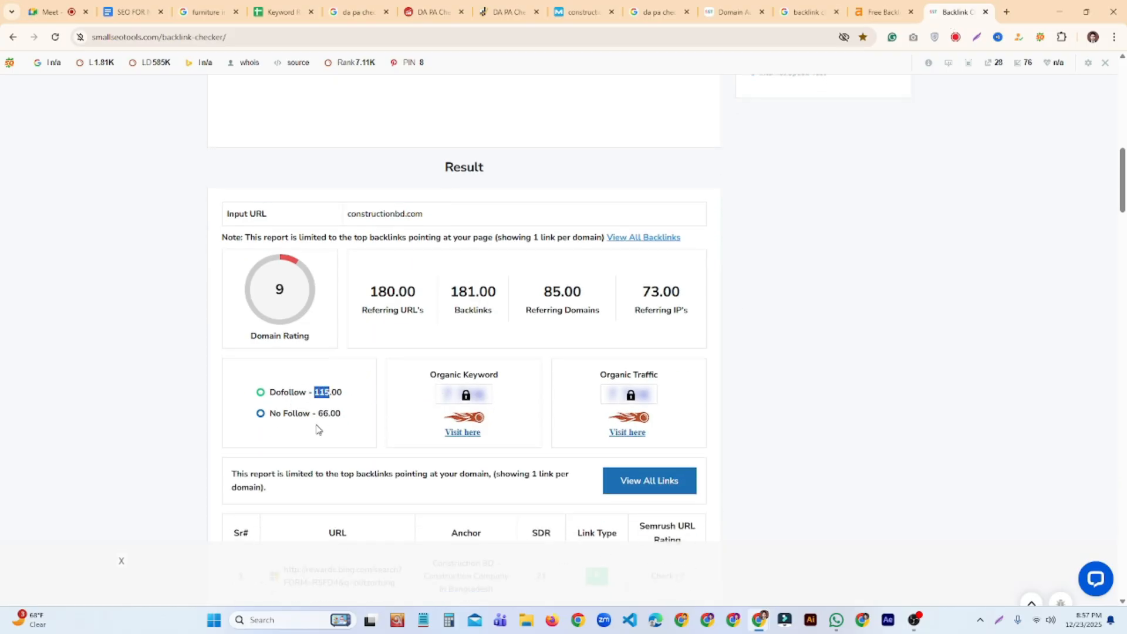
pyautogui.moveTo(318, 413); pyautogui.dragTo(327, 415)
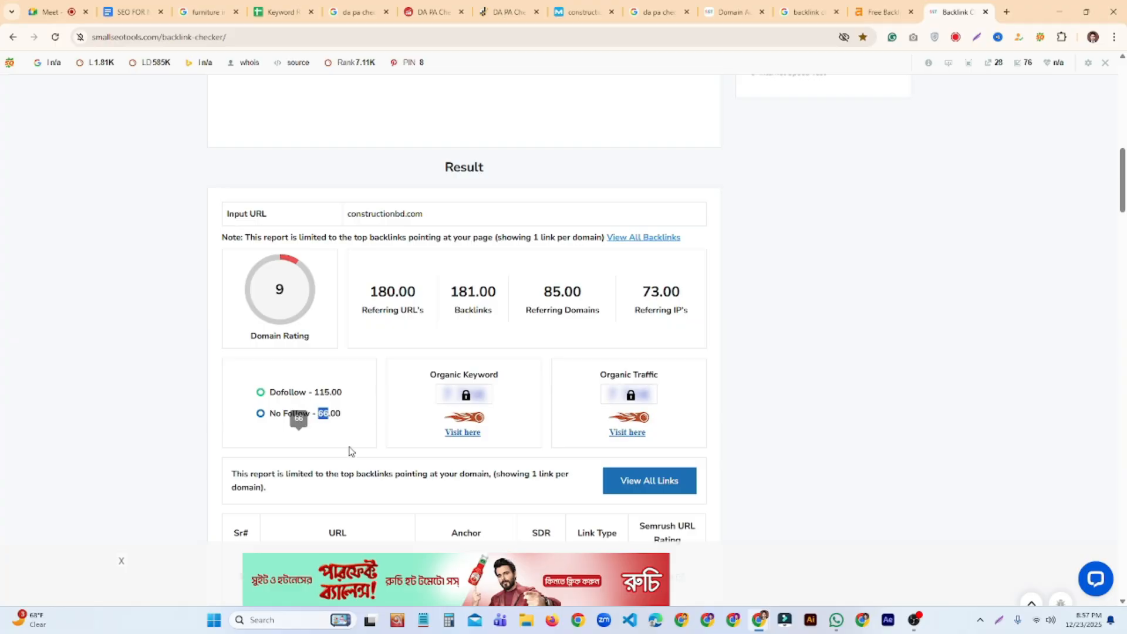
# Enter Do Follow 115 and No Follow 66 in the constructionbd.com row, and point out its empty Age and SEO Score cells
pyautogui.click(274, 5)
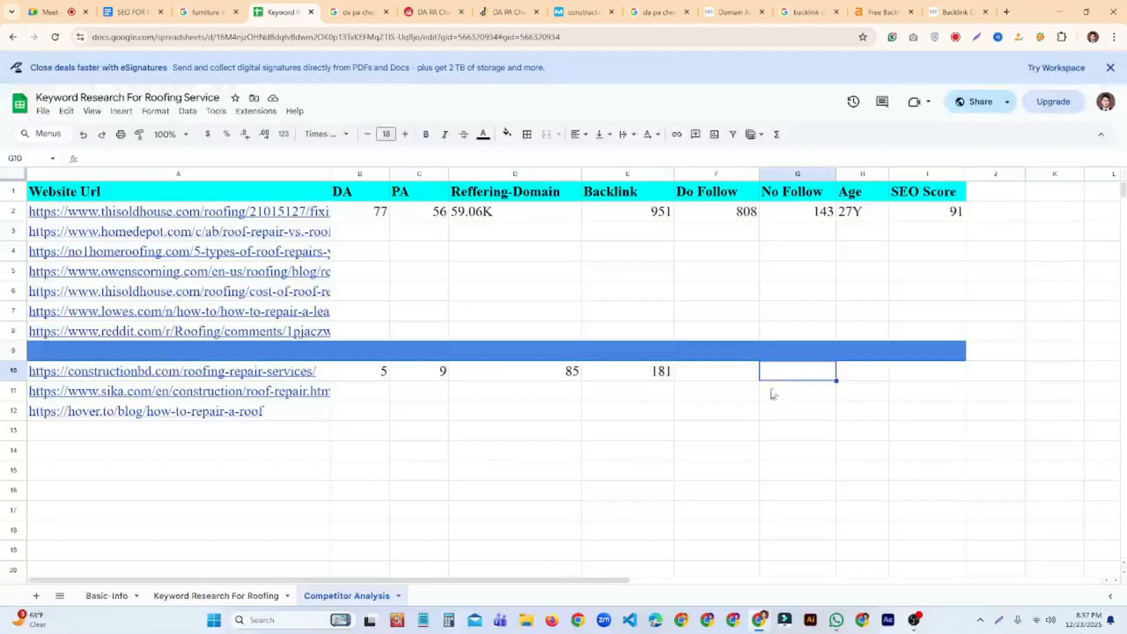
pyautogui.doubleClick(724, 370)
pyautogui.write('115')
pyautogui.click(741, 455)
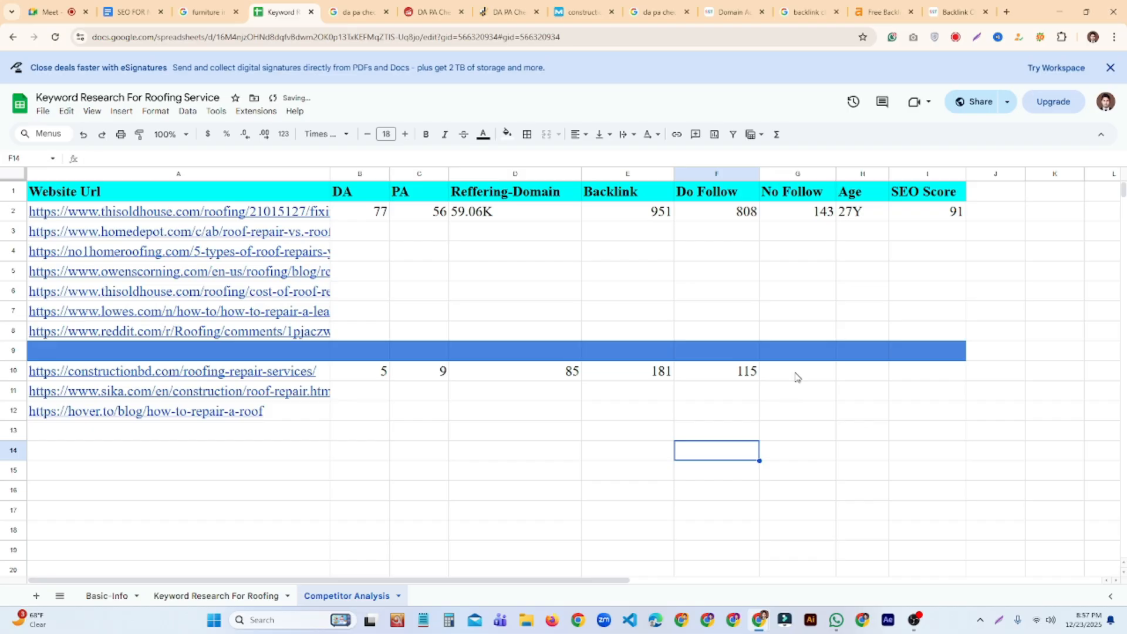
pyautogui.click(796, 376)
pyautogui.write('66')
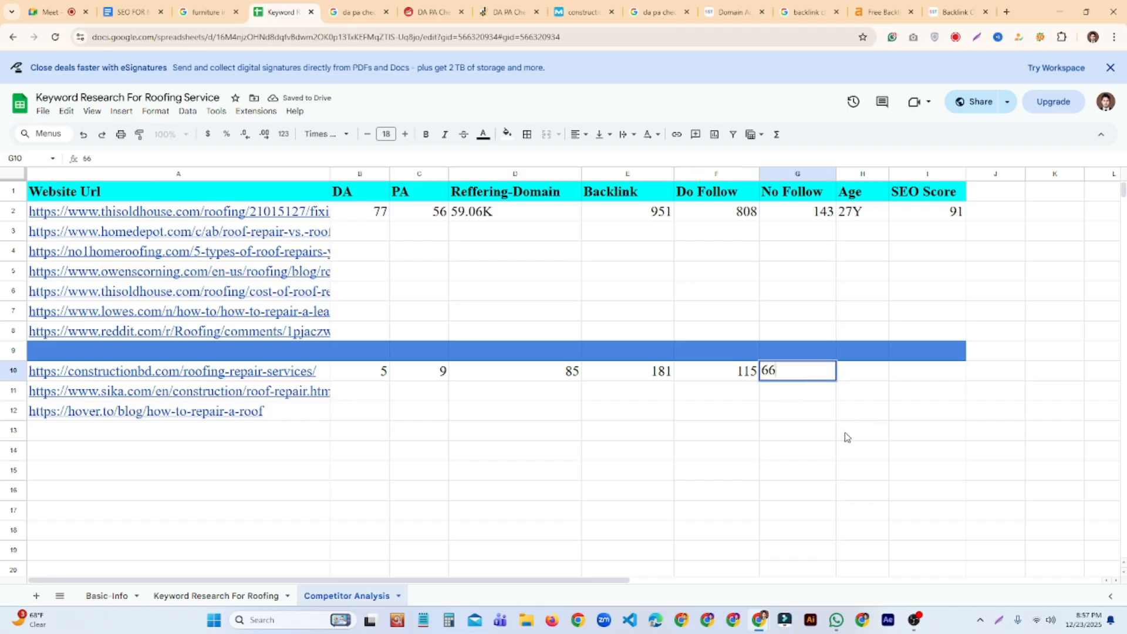
pyautogui.click(847, 435)
pyautogui.moveTo(859, 373); pyautogui.dragTo(919, 374)
pyautogui.click(942, 437)
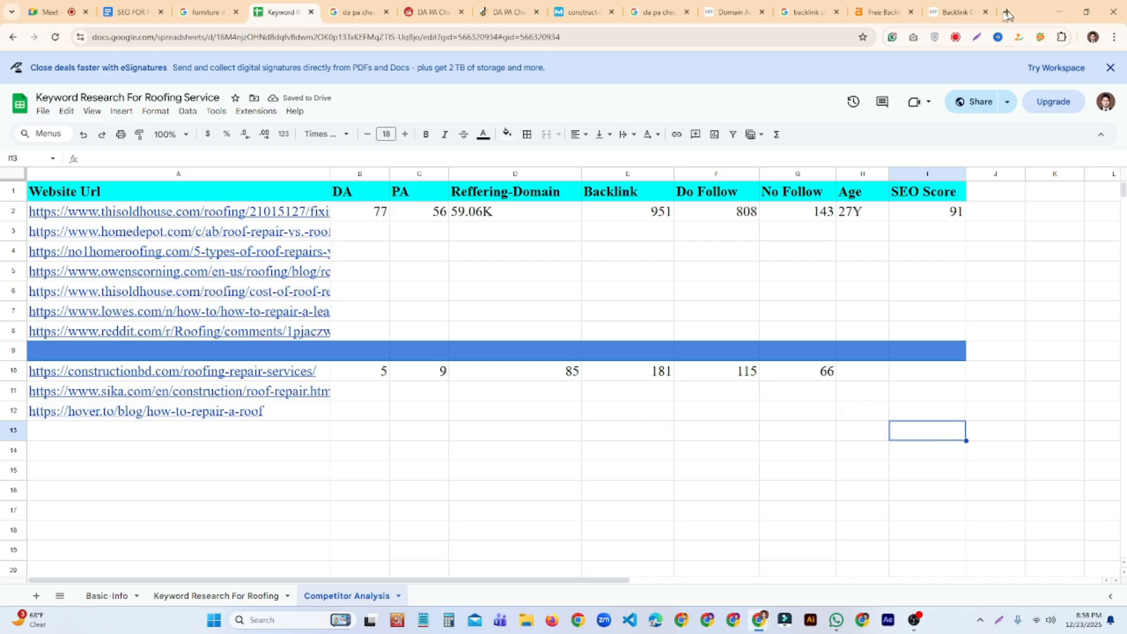
# Search Google for "age checker" and open the SmallSEOTools Domain Age Checker result in a new tab
pyautogui.click(962, 13)
pyautogui.click(1002, 16)
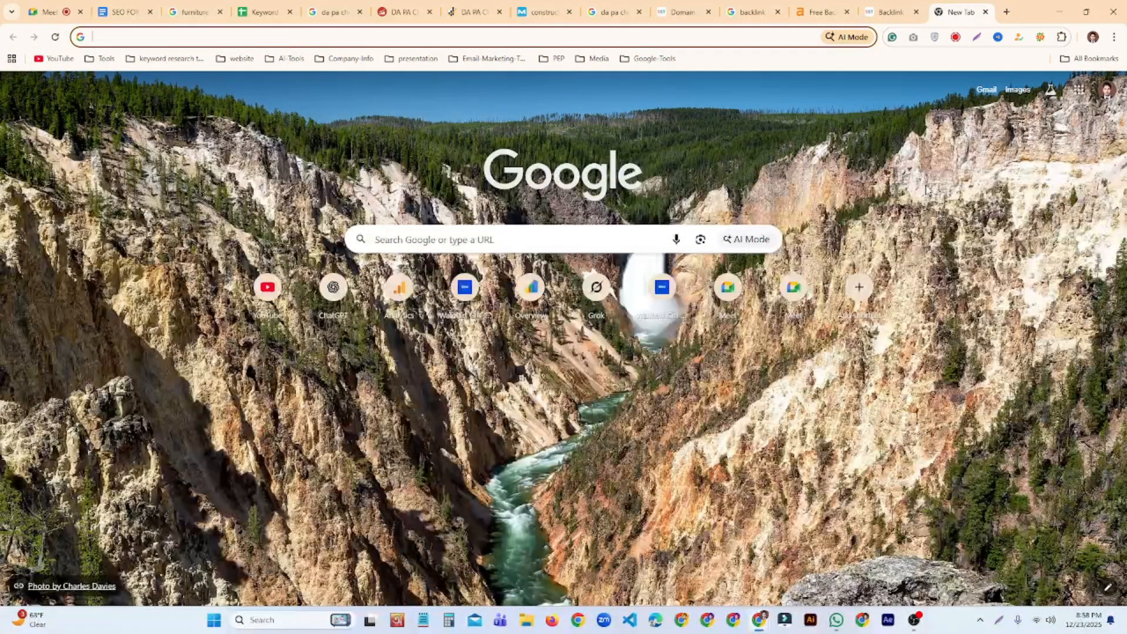
pyautogui.write('age')
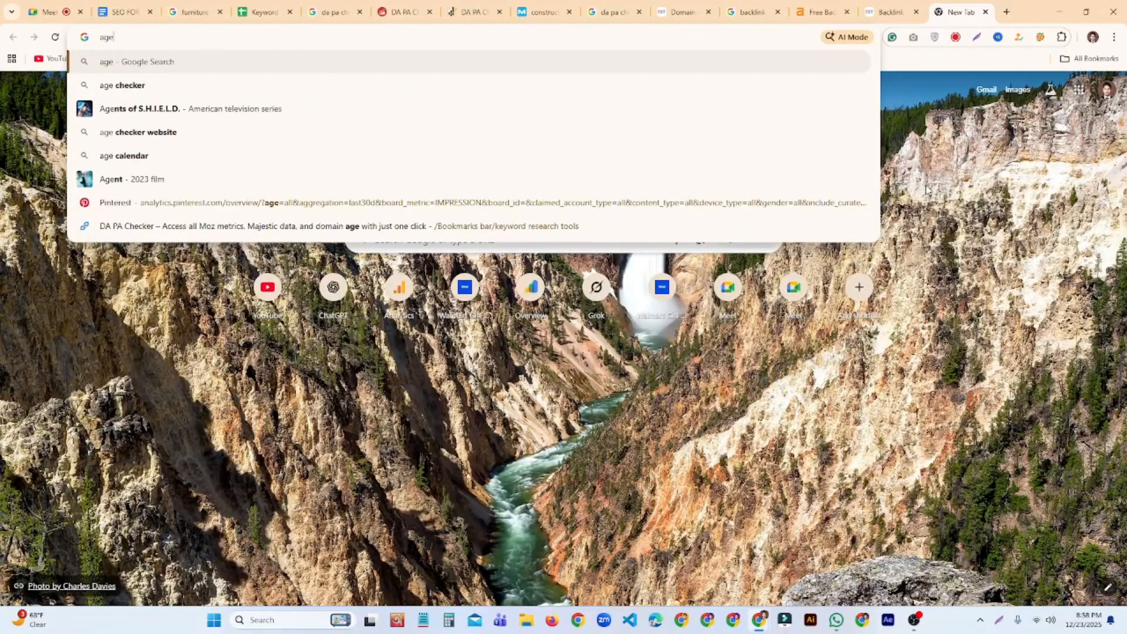
pyautogui.click(322, 91)
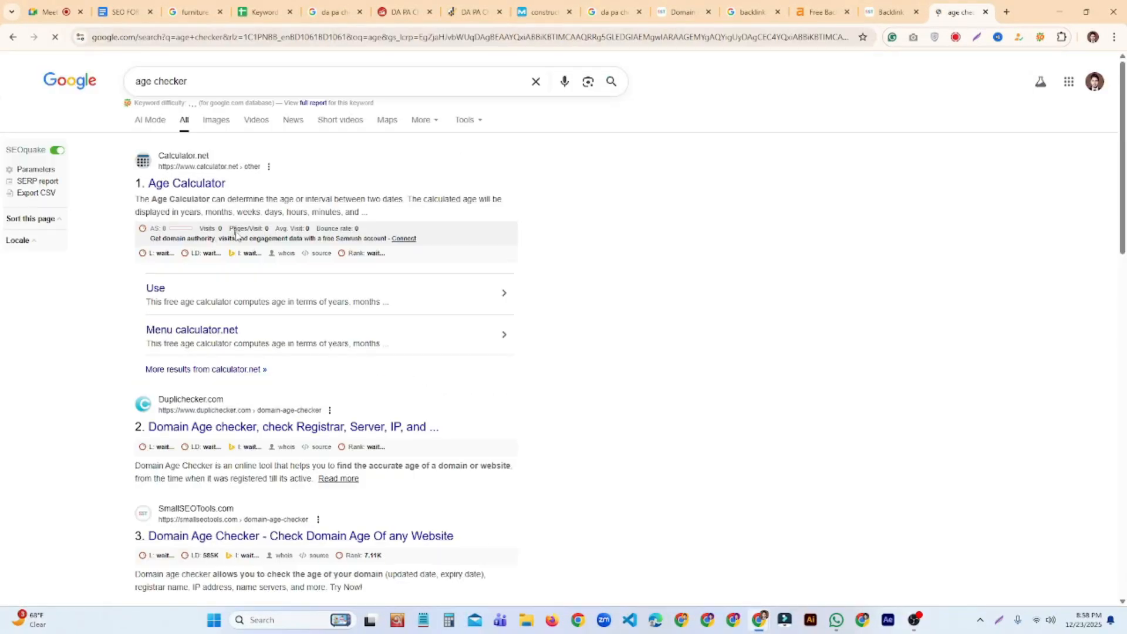
pyautogui.scroll(-3, 326, 361)
pyautogui.rightClick(330, 345)
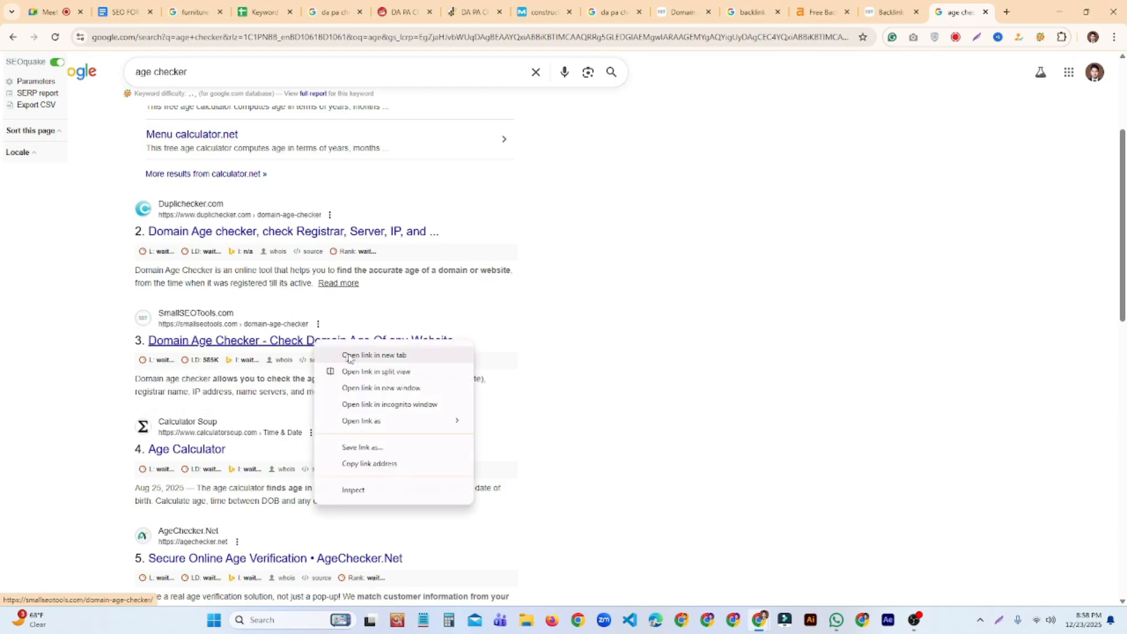
pyautogui.click(350, 354)
pyautogui.click(963, 12)
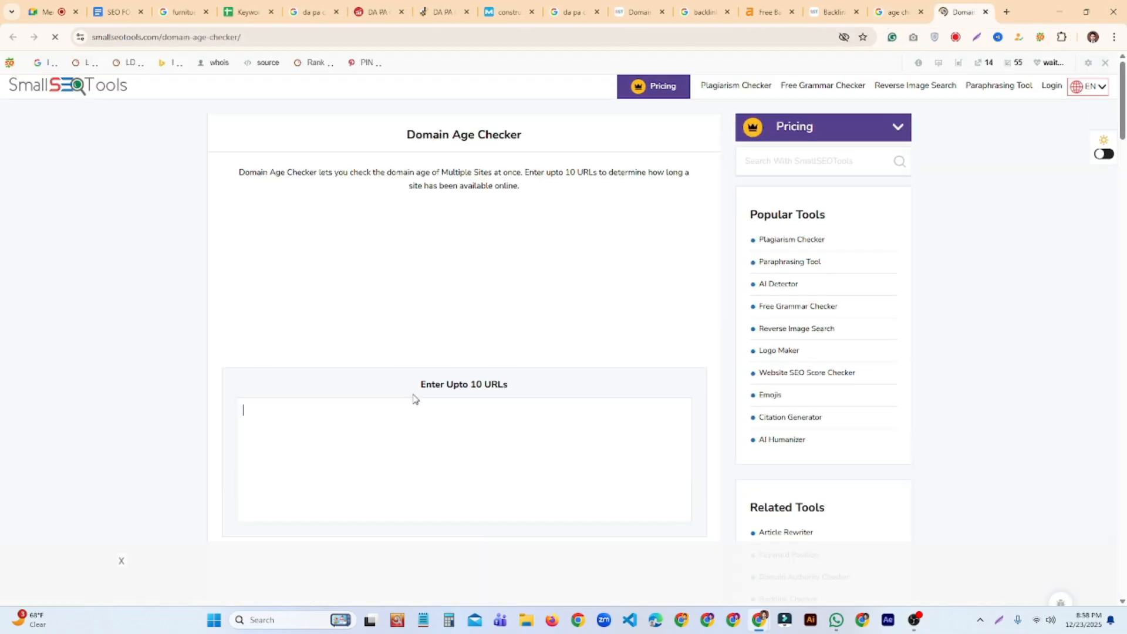
pyautogui.scroll(-2, 455, 400)
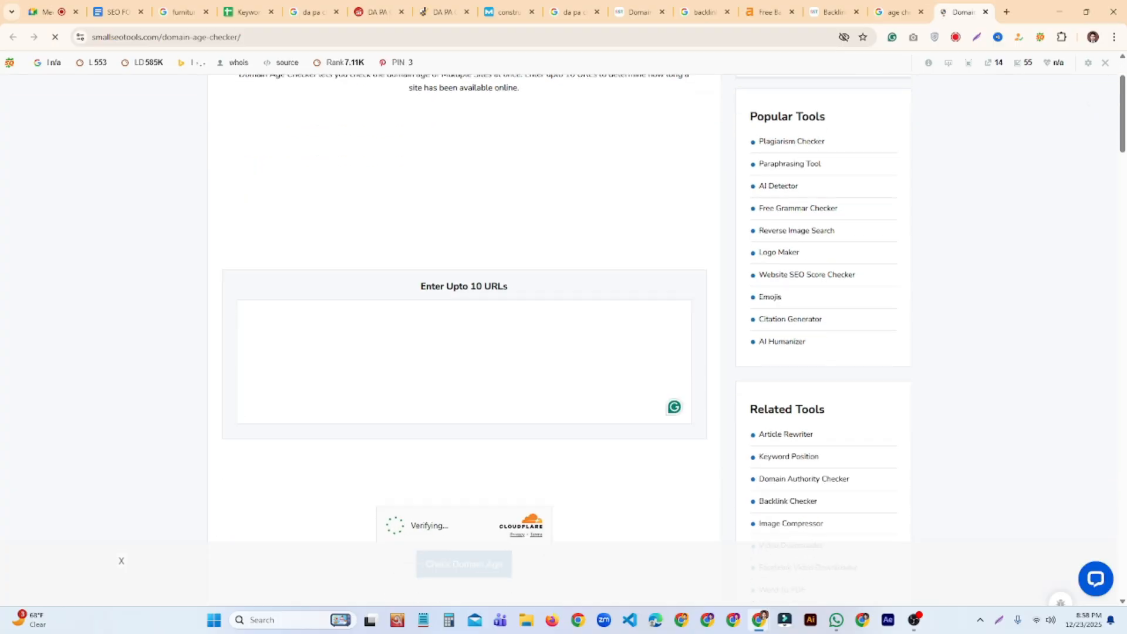
pyautogui.click(496, 381)
pyautogui.write('https://constructionbd.com/roofing-repair-services/')
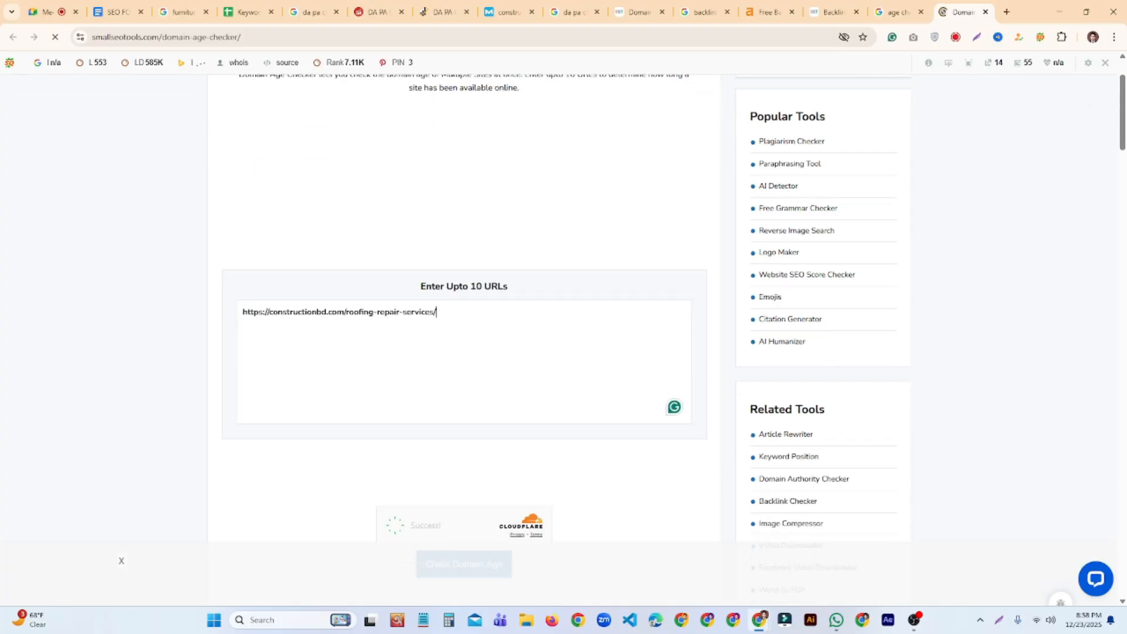
pyautogui.scroll(-2, 519, 468)
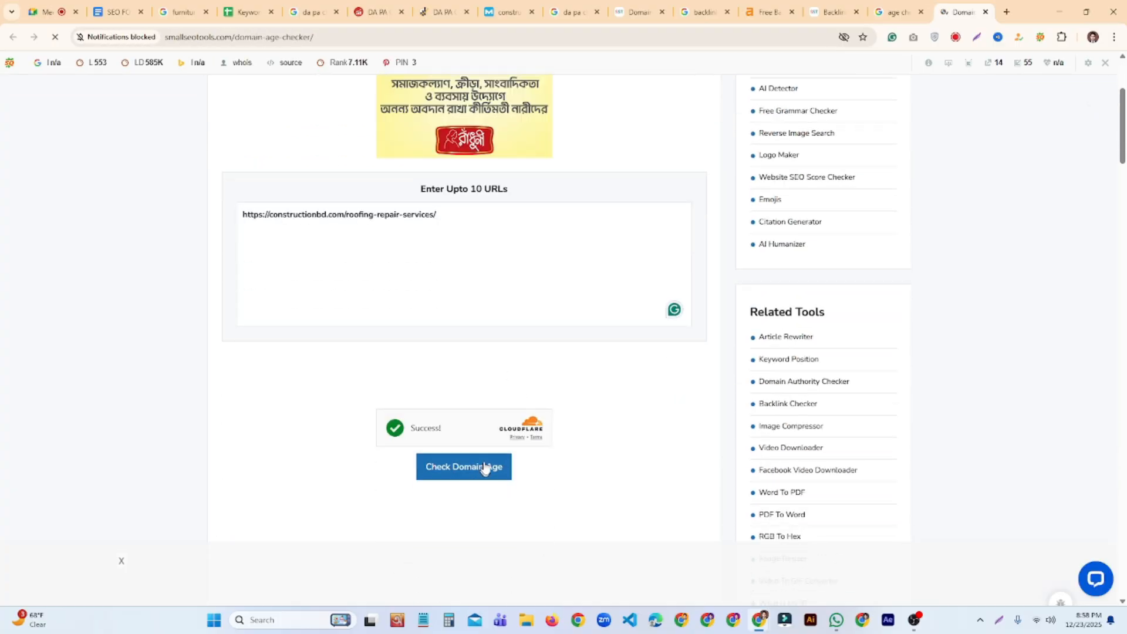
# Copy the constructionbd.com, sika.com and hover.to URLs in A10:A12 of the Competitor Analysis sheet
pyautogui.click(248, 11)
pyautogui.click(284, 469)
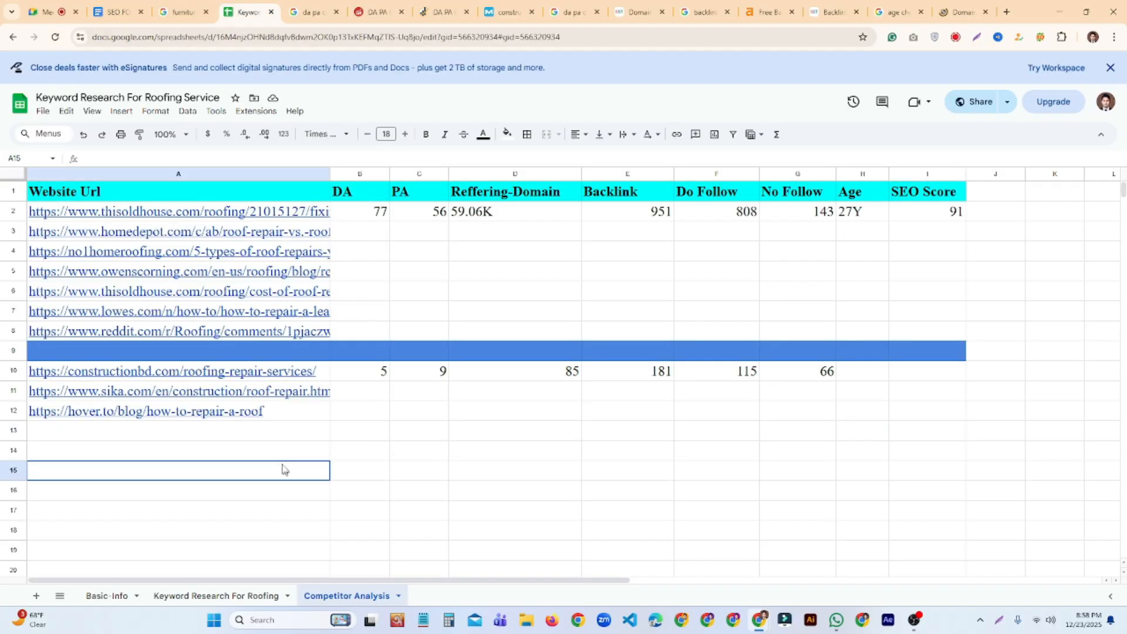
pyautogui.click(301, 417)
pyautogui.hotkey('shift', 'Up')
pyautogui.hotkey('shift', 'Up')
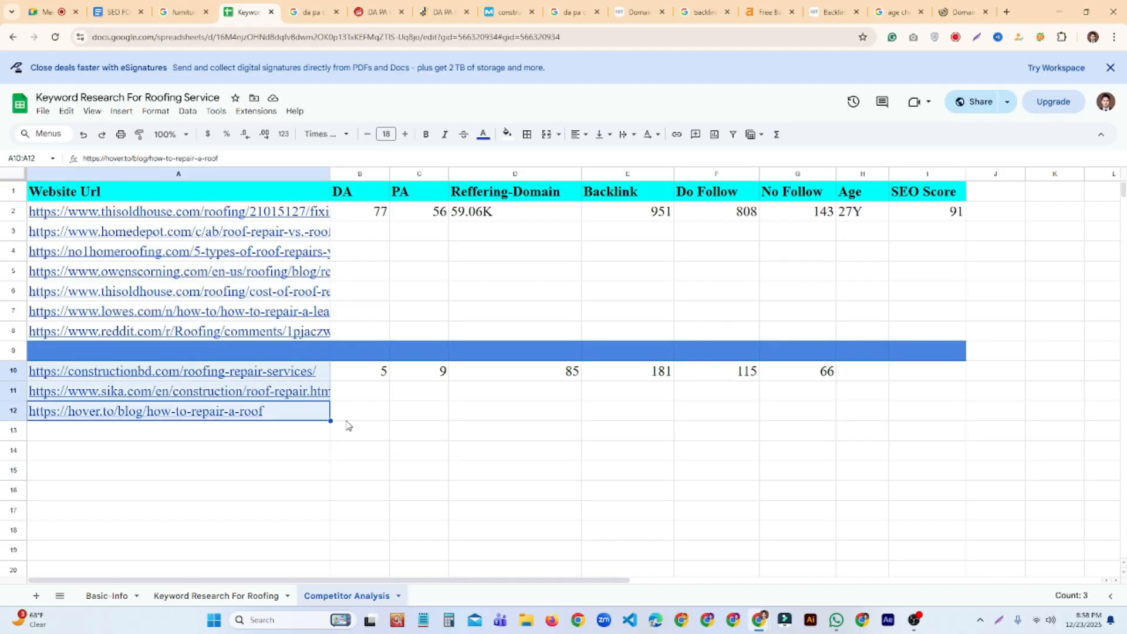
pyautogui.hotkey('ctrl', 'c')
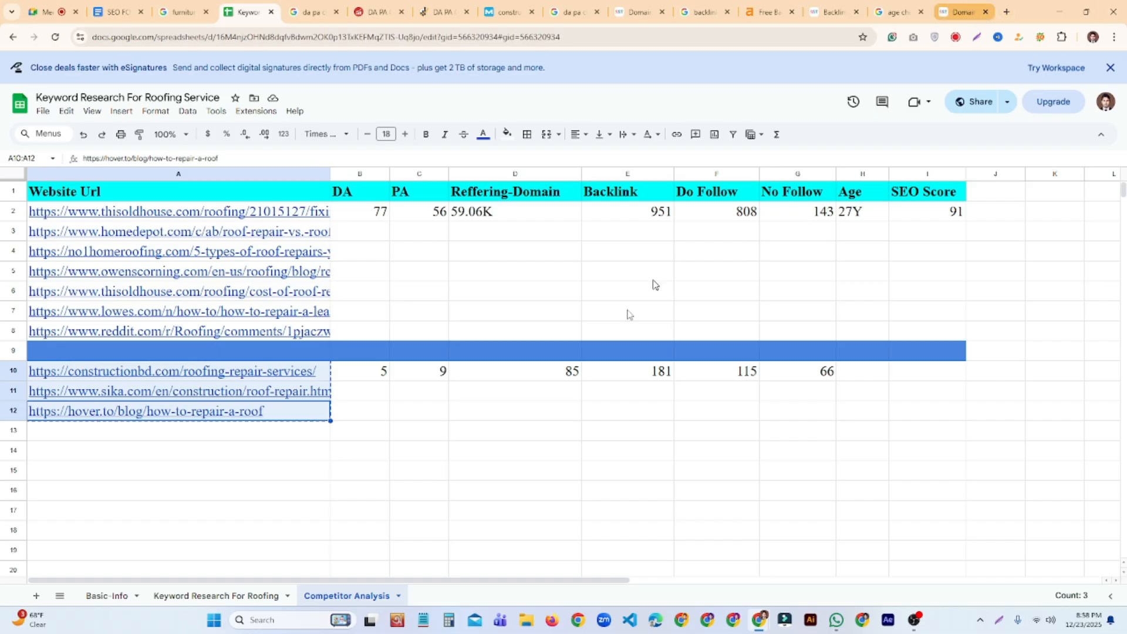
# Replace the URL in the Domain Age Checker with the three copied URLs and run the domain age check
pyautogui.click(963, 12)
pyautogui.click(417, 249)
pyautogui.hotkey('ctrl', 'a')
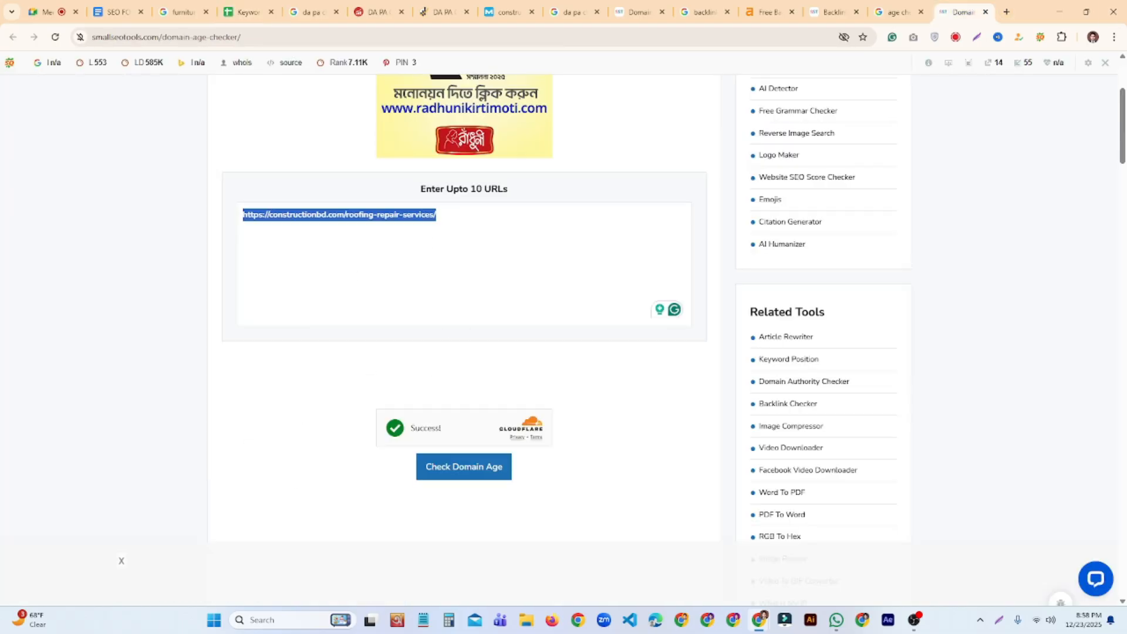
pyautogui.hotkey('ctrl', 'v')
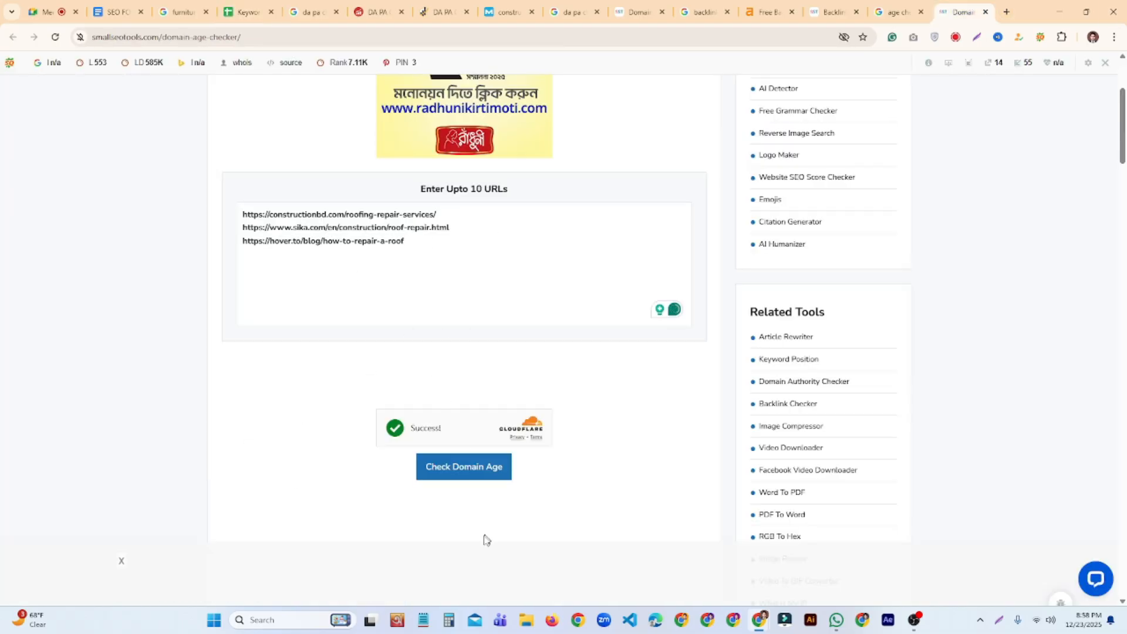
pyautogui.click(467, 472)
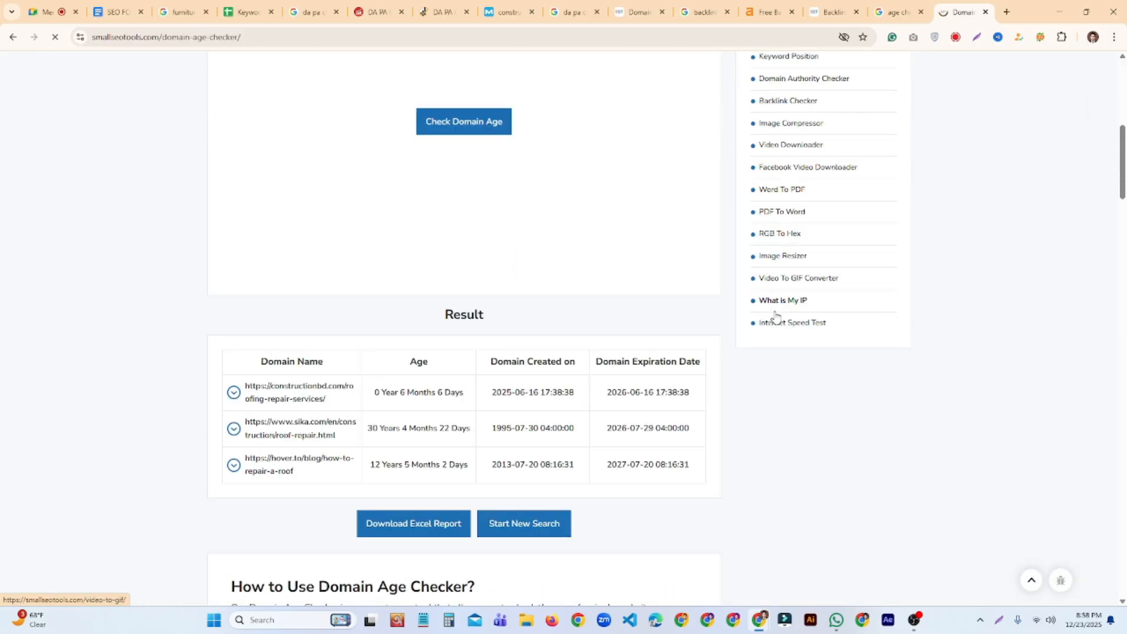
# Examine the Age column of the domain age results for constructionbd.com, sika.com and hover.to
pyautogui.scroll(-2, 484, 322)
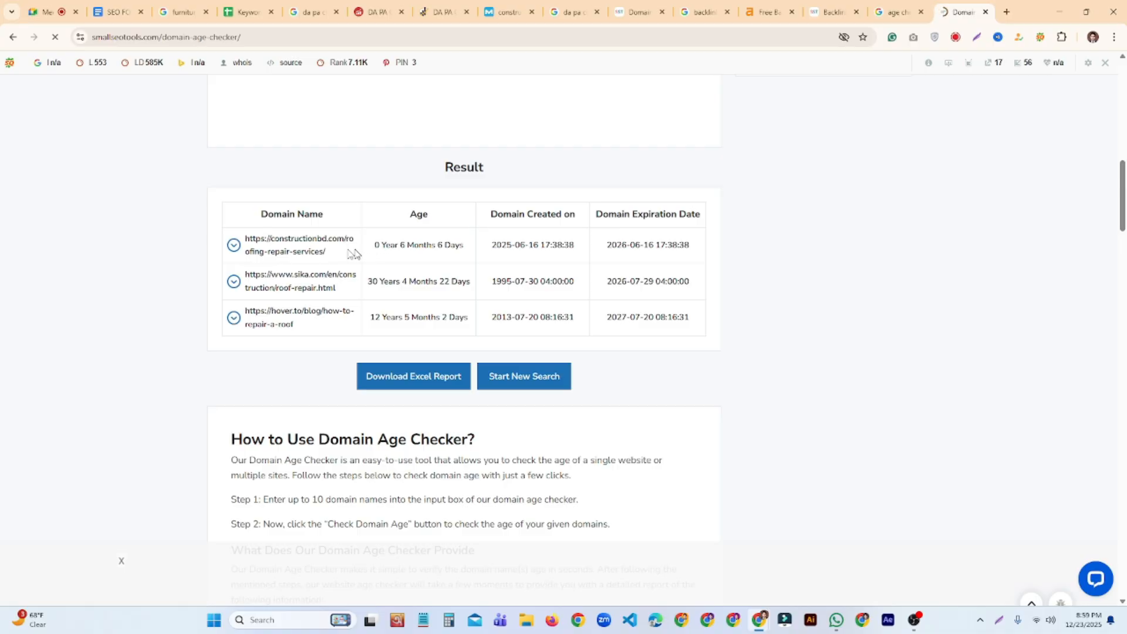
pyautogui.doubleClick(388, 246)
pyautogui.click(427, 259)
pyautogui.scroll(-12, 411, 293)
pyautogui.scroll(10, 469, 306)
pyautogui.scroll(-2, 388, 418)
pyautogui.doubleClick(375, 399)
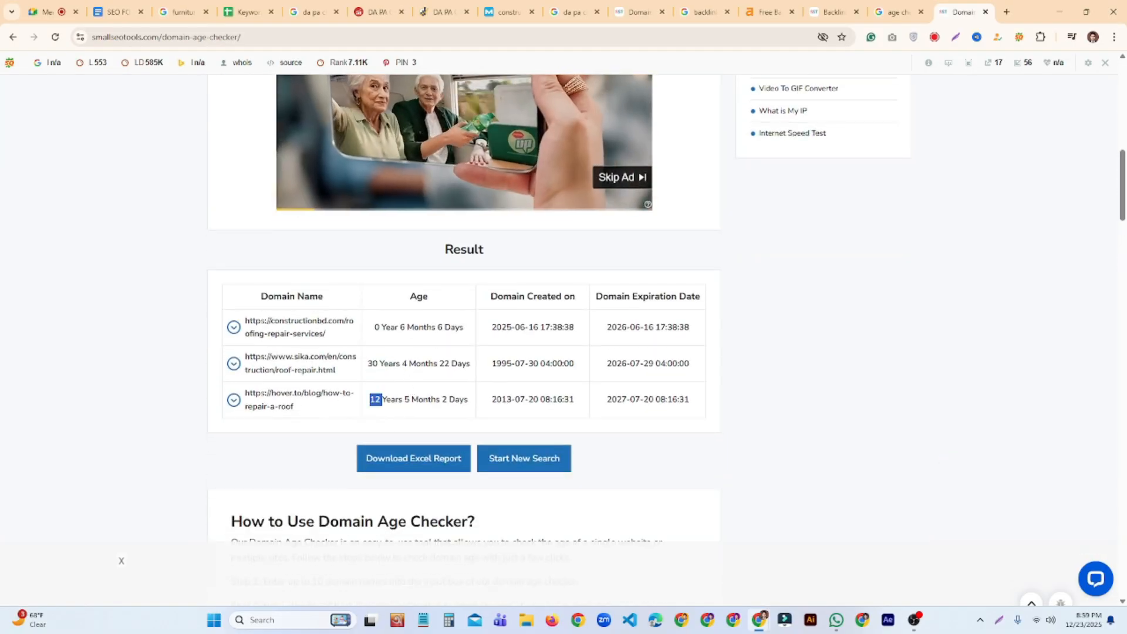
pyautogui.moveTo(374, 327); pyautogui.dragTo(397, 327)
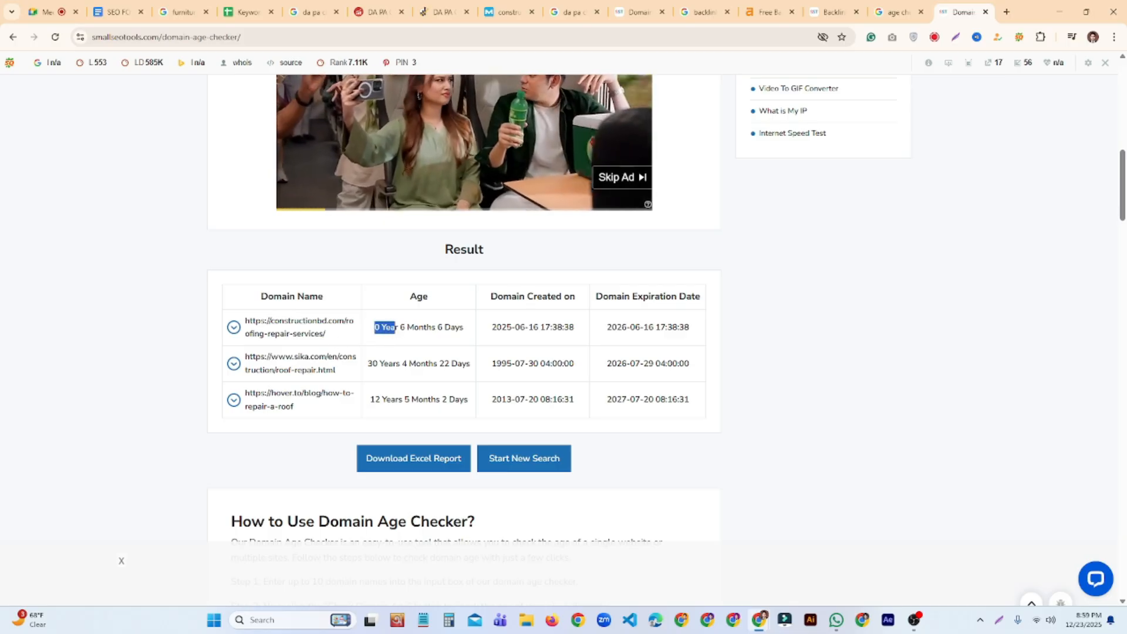
pyautogui.click(419, 379)
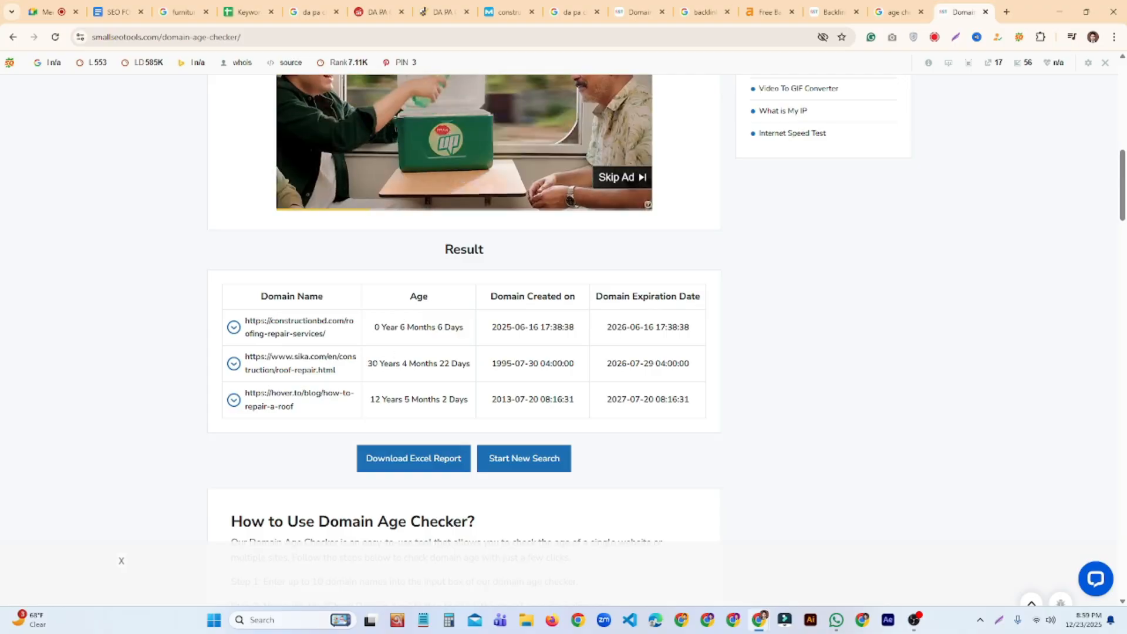
# Enter 6 month as the Age in the constructionbd.com row of the Competitor Analysis sheet
pyautogui.click(246, 13)
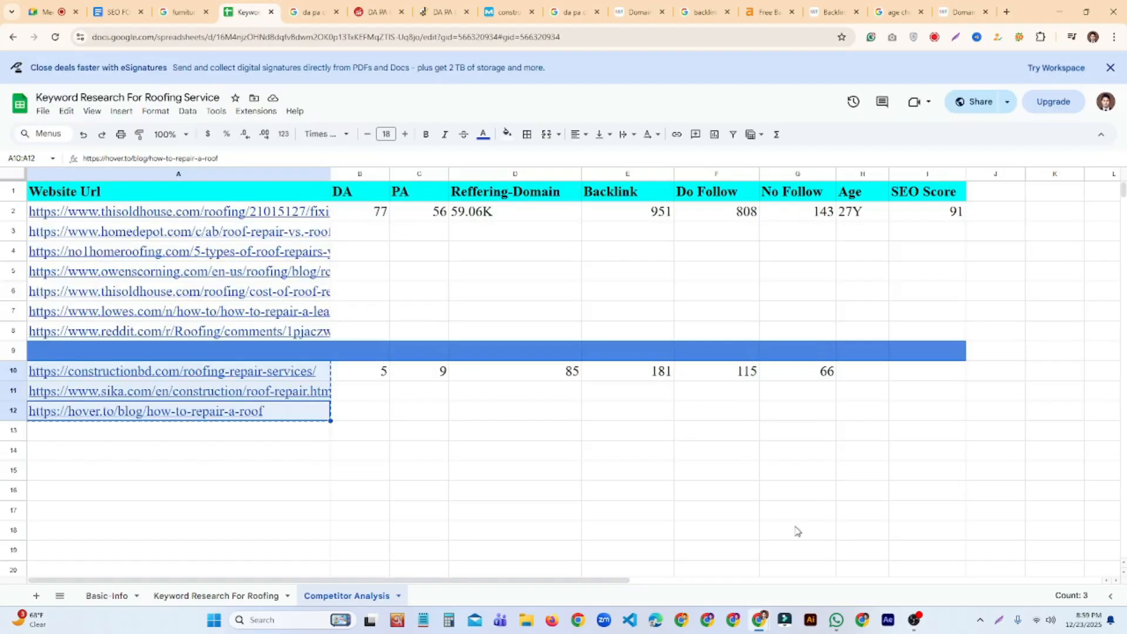
pyautogui.click(861, 373)
pyautogui.click(858, 431)
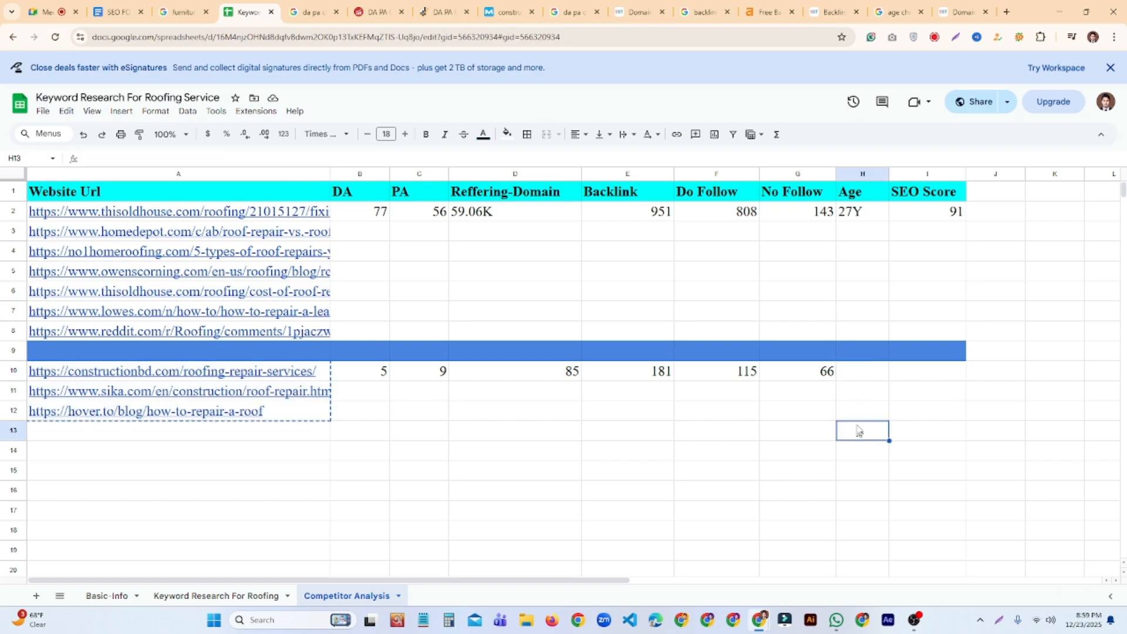
pyautogui.doubleClick(863, 378)
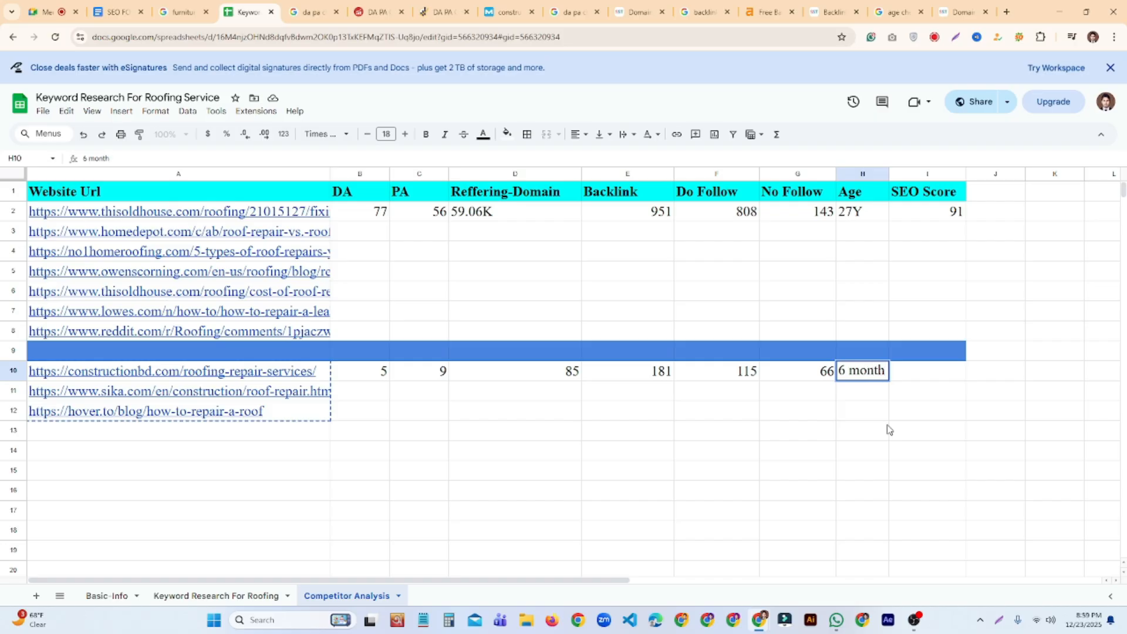
pyautogui.click(885, 431)
# Enter the Age as 30 Y in the sika.com row and 12 Y in the hover.to row
pyautogui.doubleClick(878, 392)
pyautogui.write('30 Y')
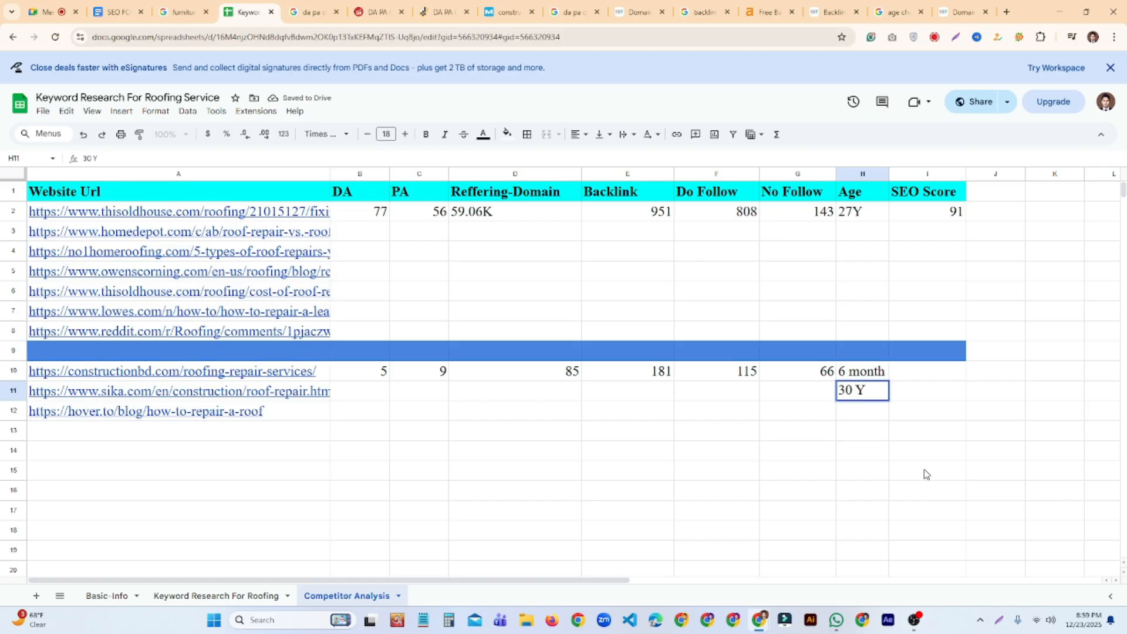
pyautogui.click(904, 466)
pyautogui.doubleClick(859, 409)
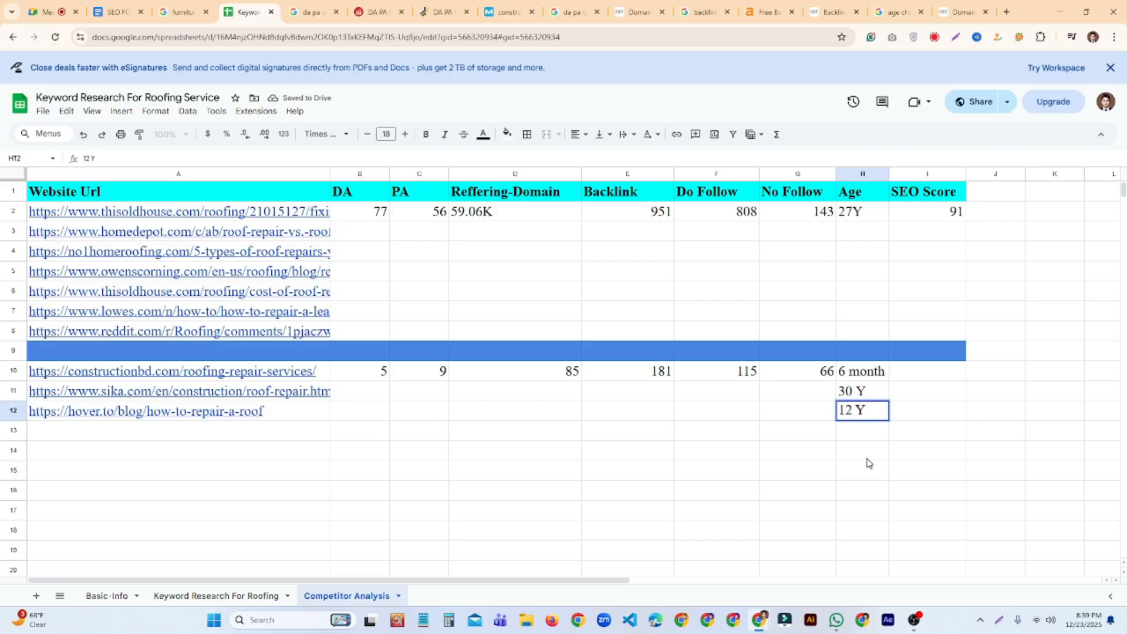
pyautogui.click(868, 458)
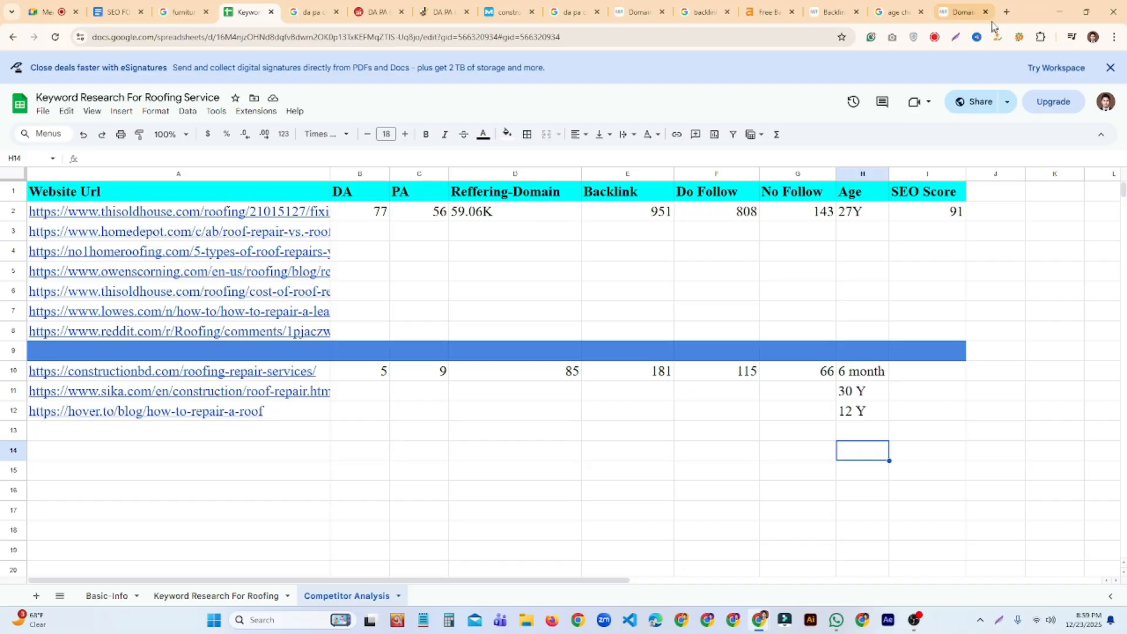
# Search Google for "seo score checker" in a new tab
pyautogui.click(1006, 12)
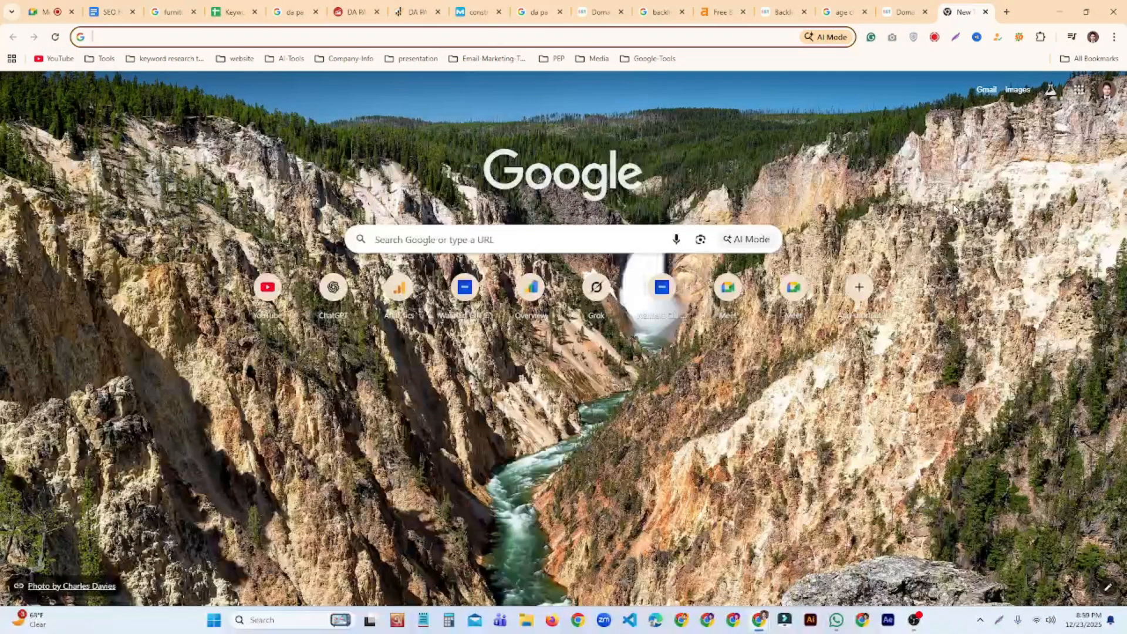
pyautogui.write('seo')
pyautogui.press('BackSpace')
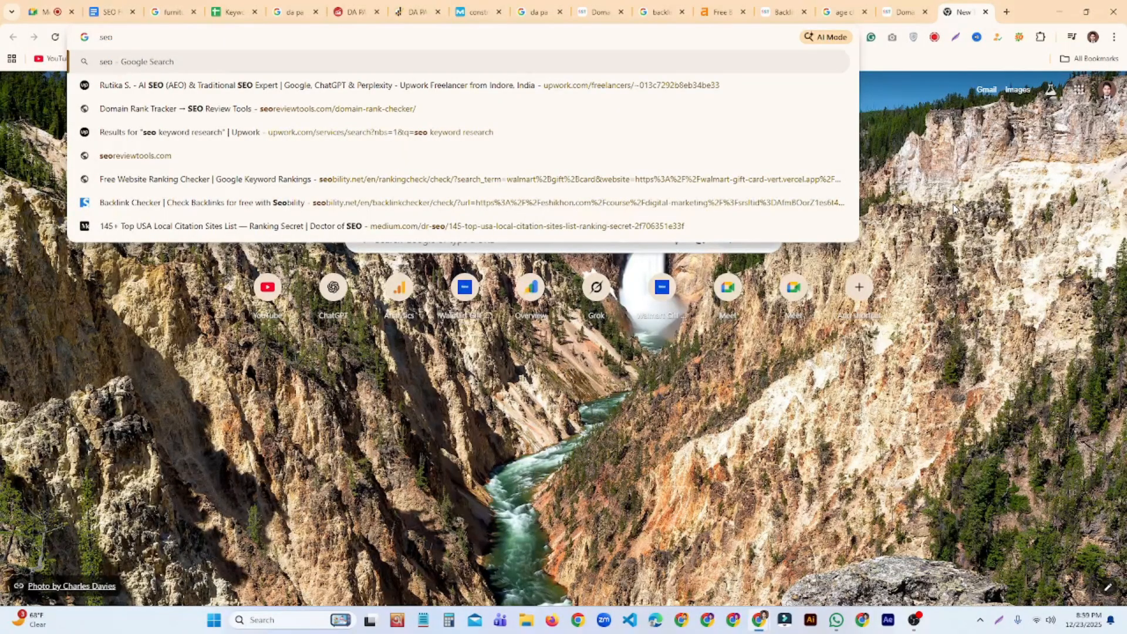
pyautogui.write('s')
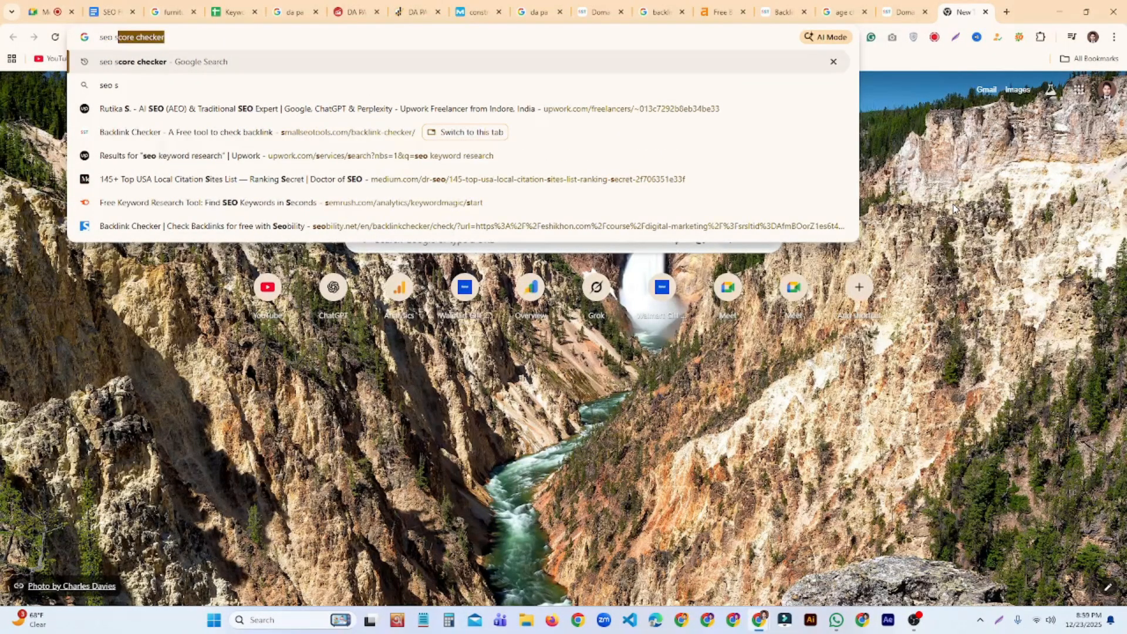
pyautogui.write('c')
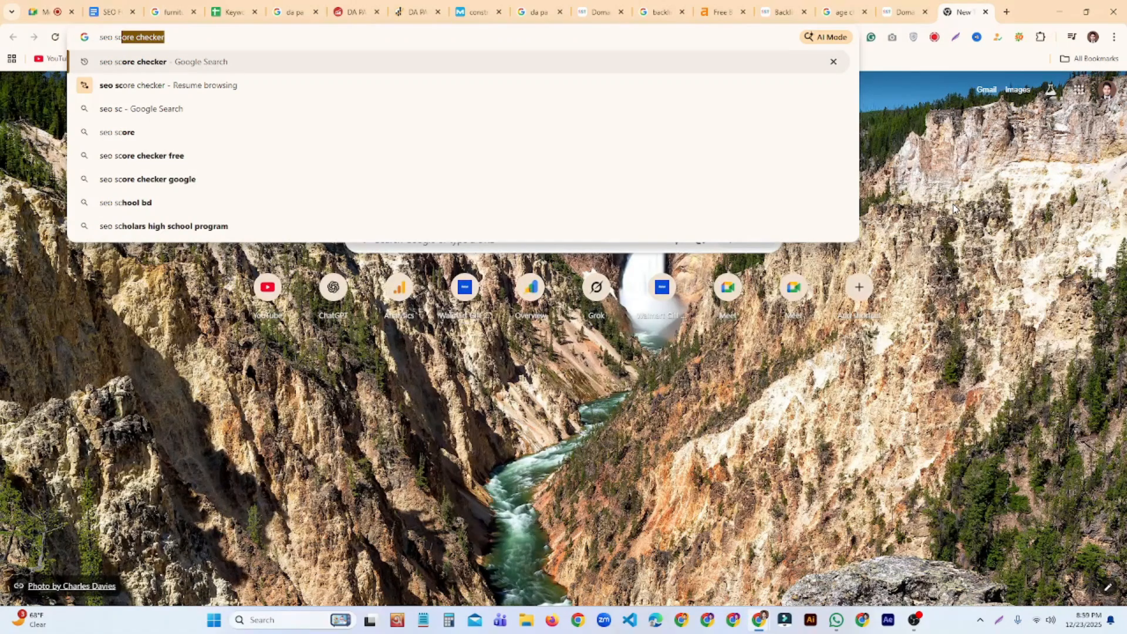
pyautogui.press('Right')
pyautogui.press('Return')
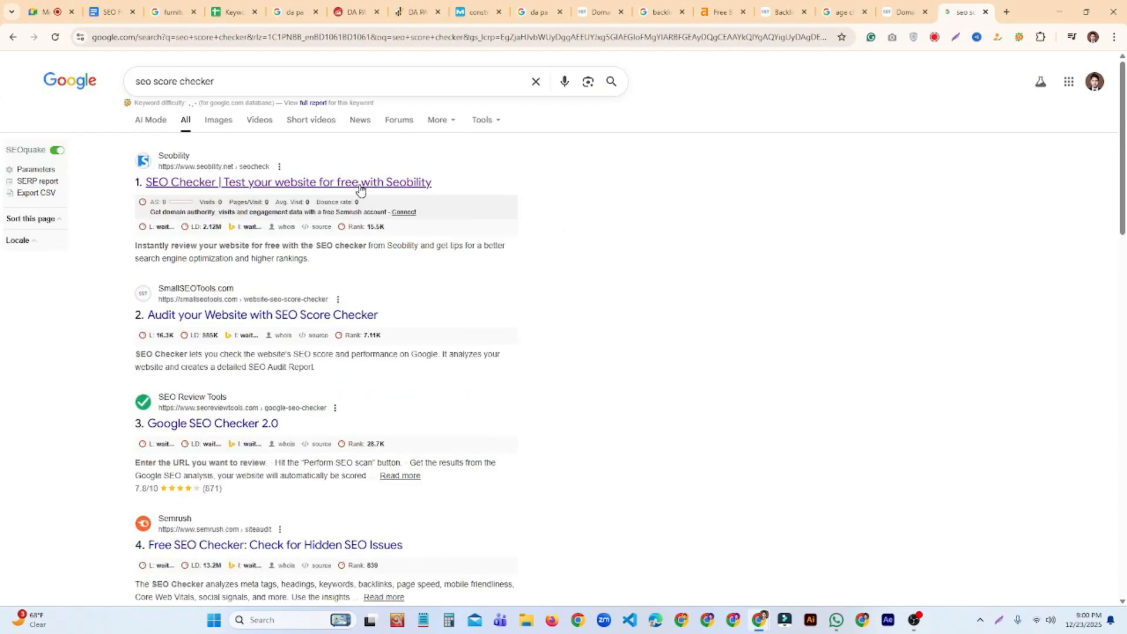
# Open the Seobility SEO Checker and the SmallSEOTools SEO Score Checker results in new tabs
pyautogui.rightClick(357, 183)
pyautogui.click(404, 200)
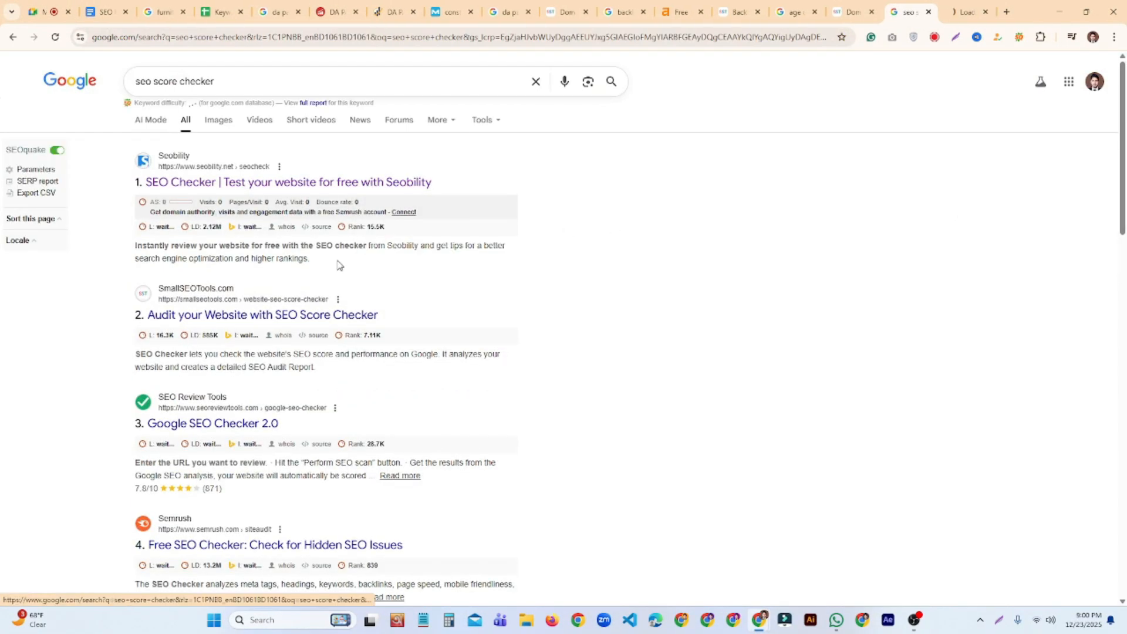
pyautogui.rightClick(233, 321)
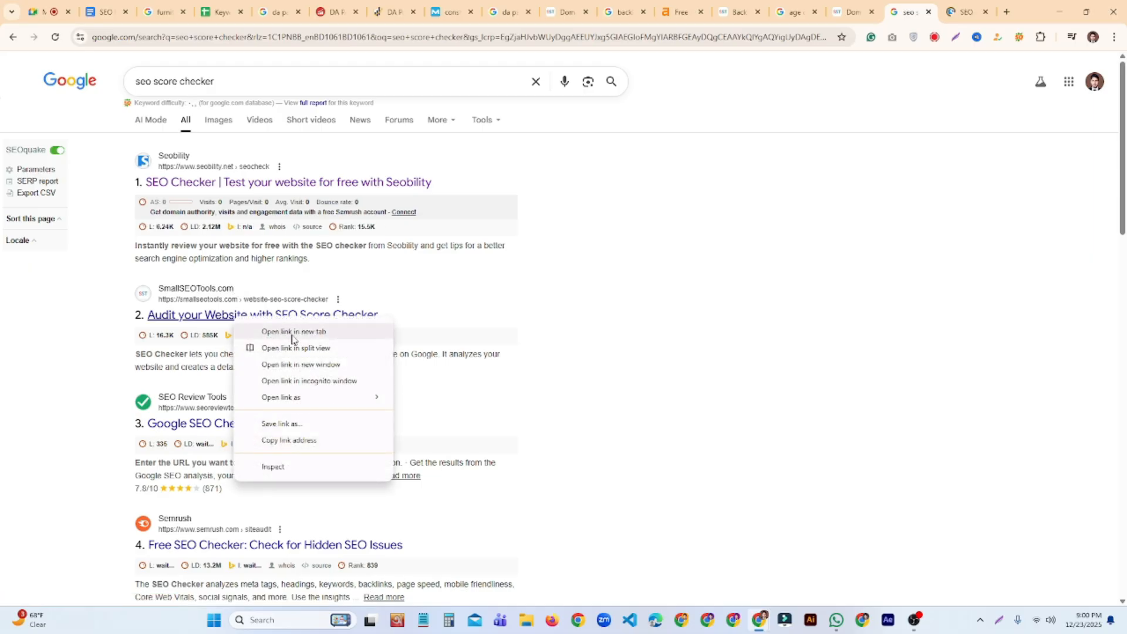
# Open SmallSEOTools' SEO Score Checker from the search results in a new tab and look over it and the Seobility checker
pyautogui.click(294, 333)
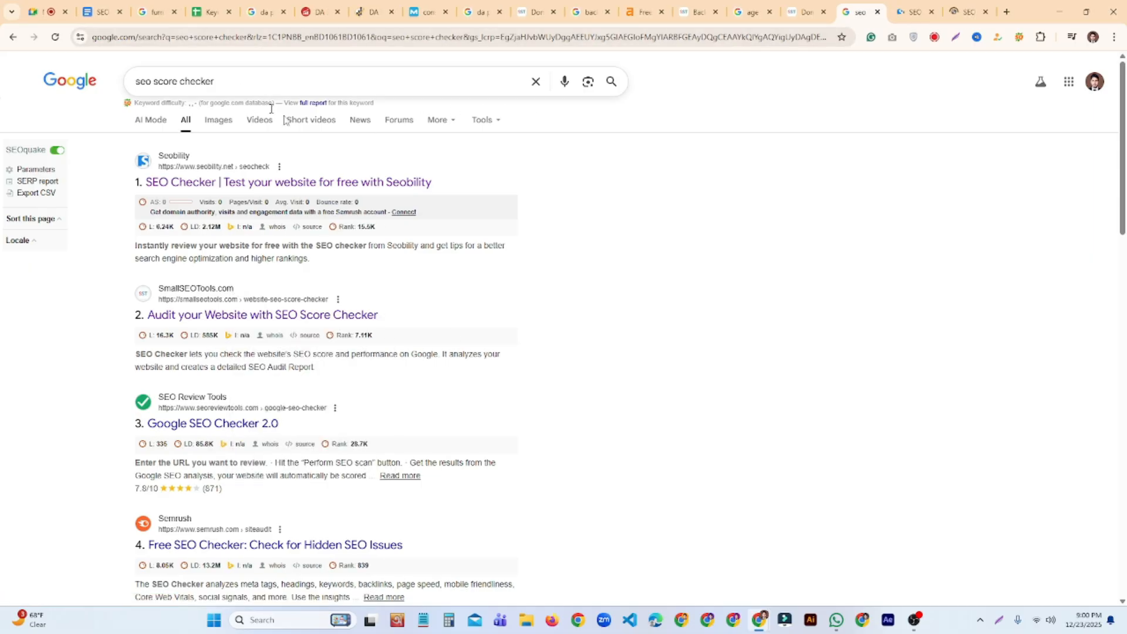
pyautogui.click(907, 13)
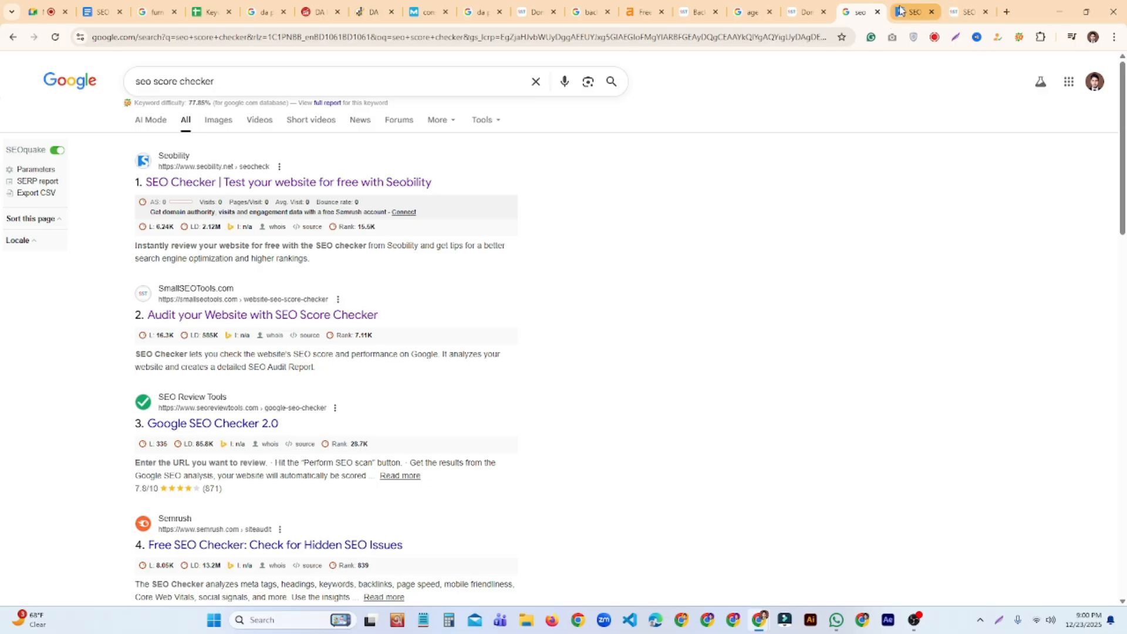
pyautogui.scroll(-5, 511, 445)
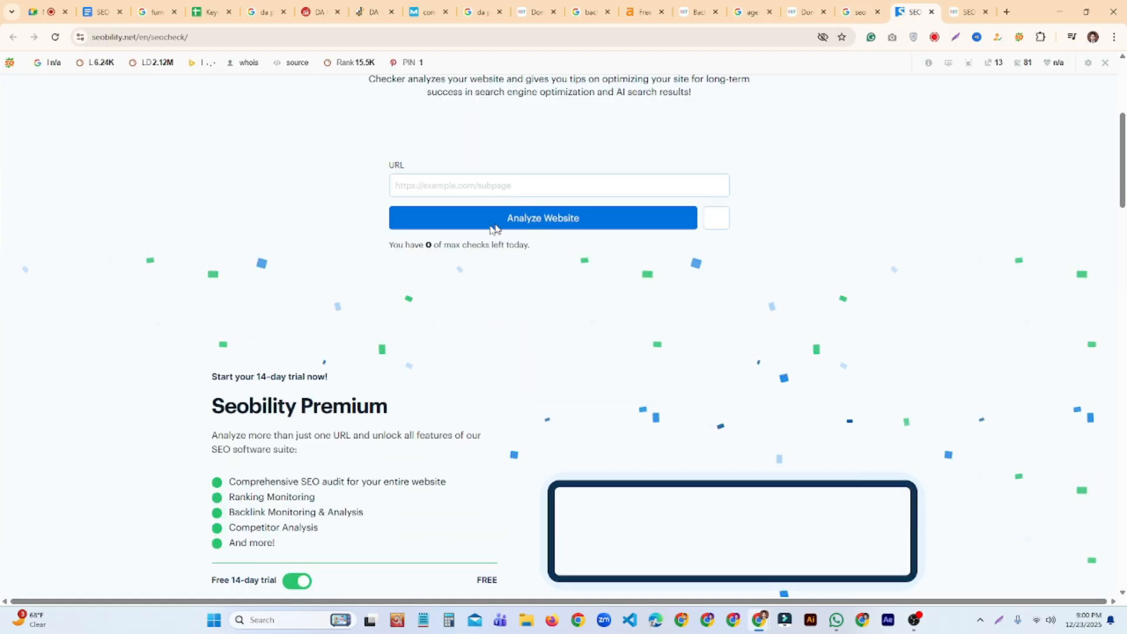
pyautogui.moveTo(443, 245); pyautogui.dragTo(461, 246)
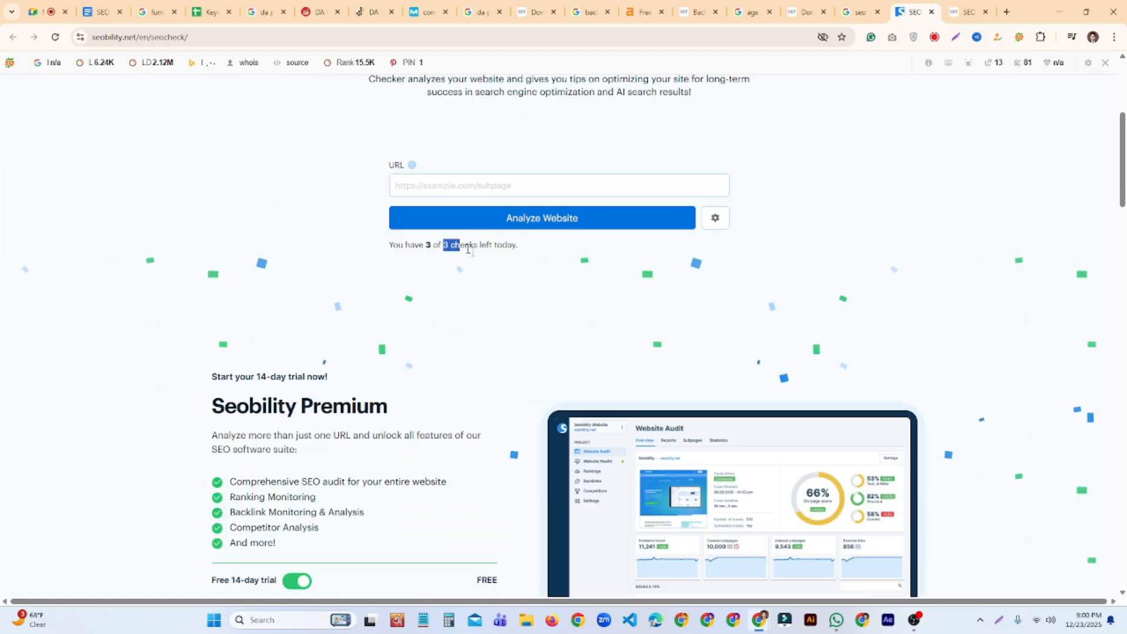
pyautogui.hotkey('ctrl', 'Tab')
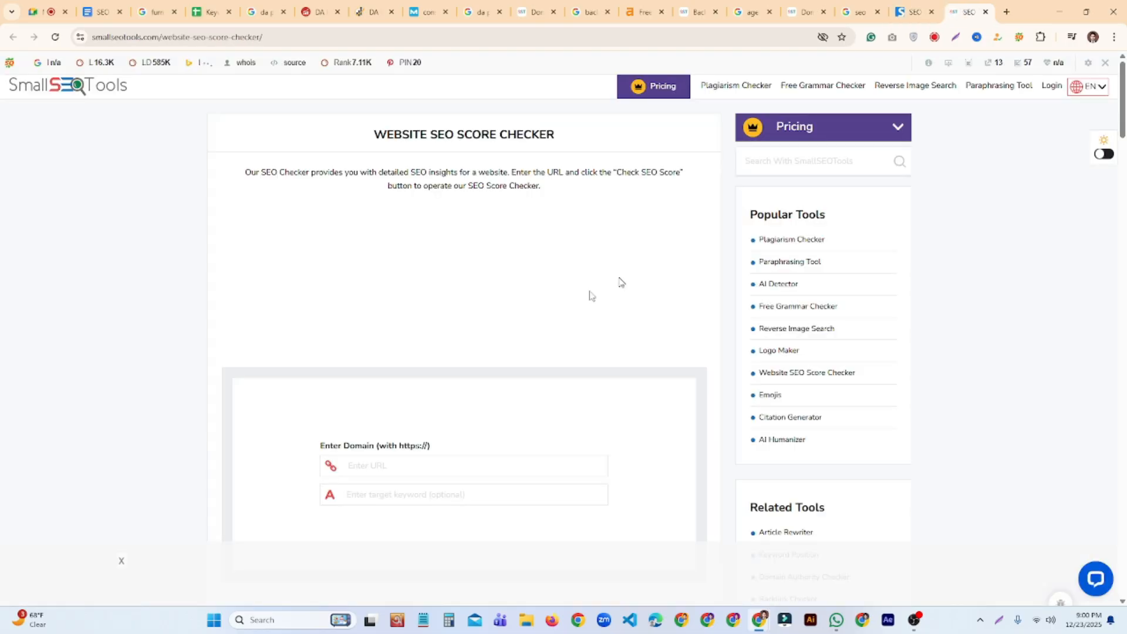
pyautogui.scroll(-7, 498, 317)
pyautogui.scroll(5, 513, 317)
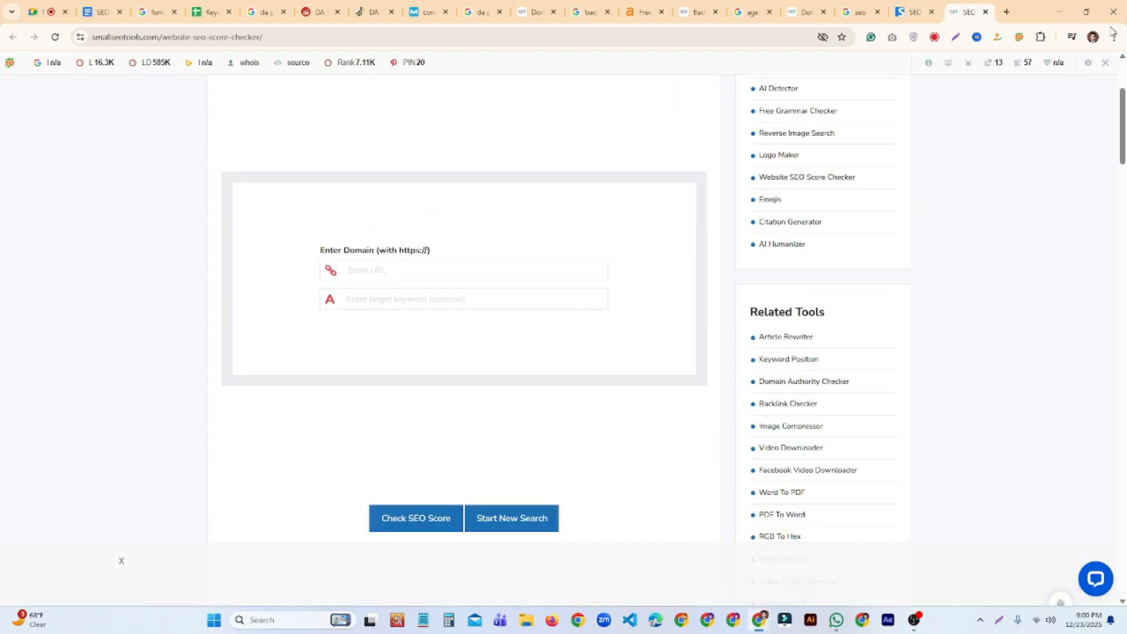
pyautogui.click(212, 12)
pyautogui.click(265, 448)
pyautogui.click(270, 378)
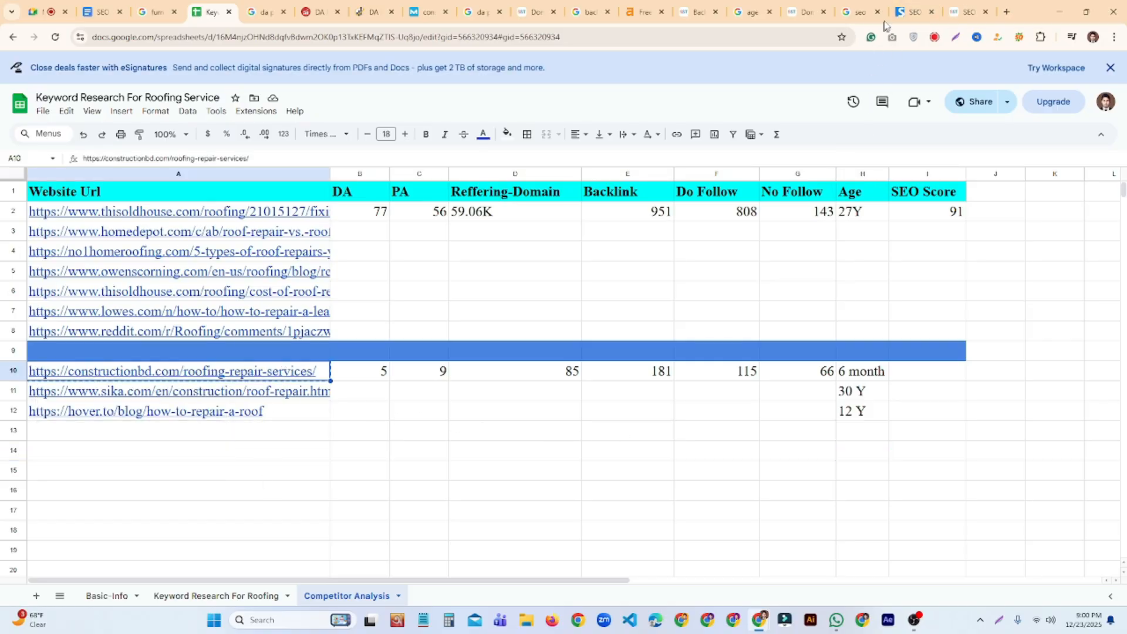
pyautogui.click(899, 11)
pyautogui.click(442, 187)
pyautogui.write('https://constructionbd.com/roofing-repair-services/')
pyautogui.click(547, 224)
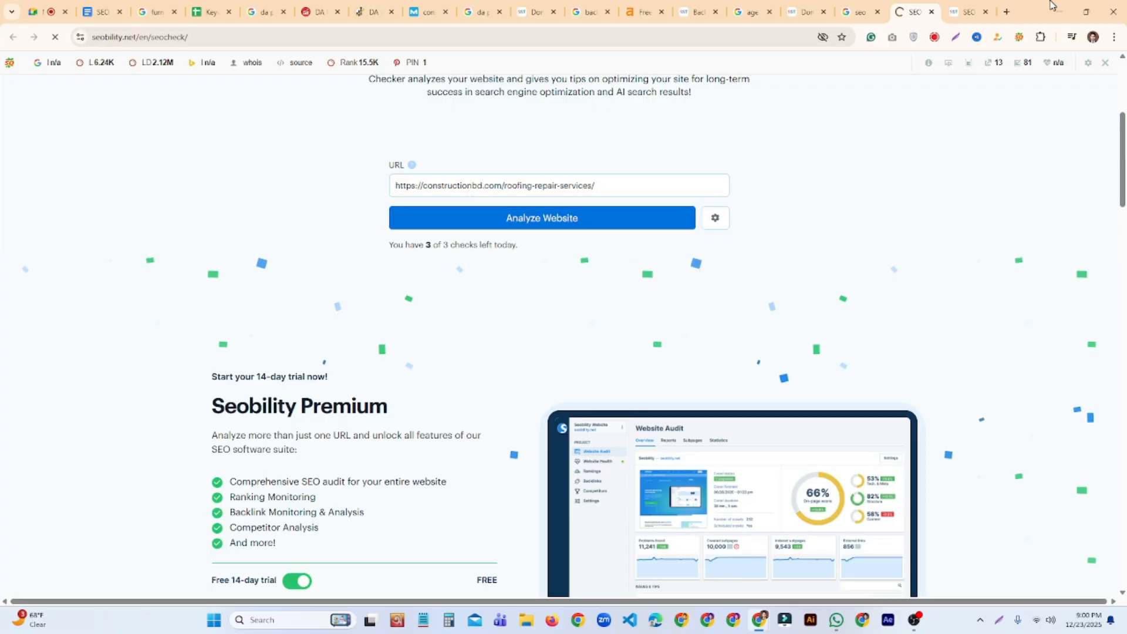
pyautogui.click(963, 12)
pyautogui.click(418, 367)
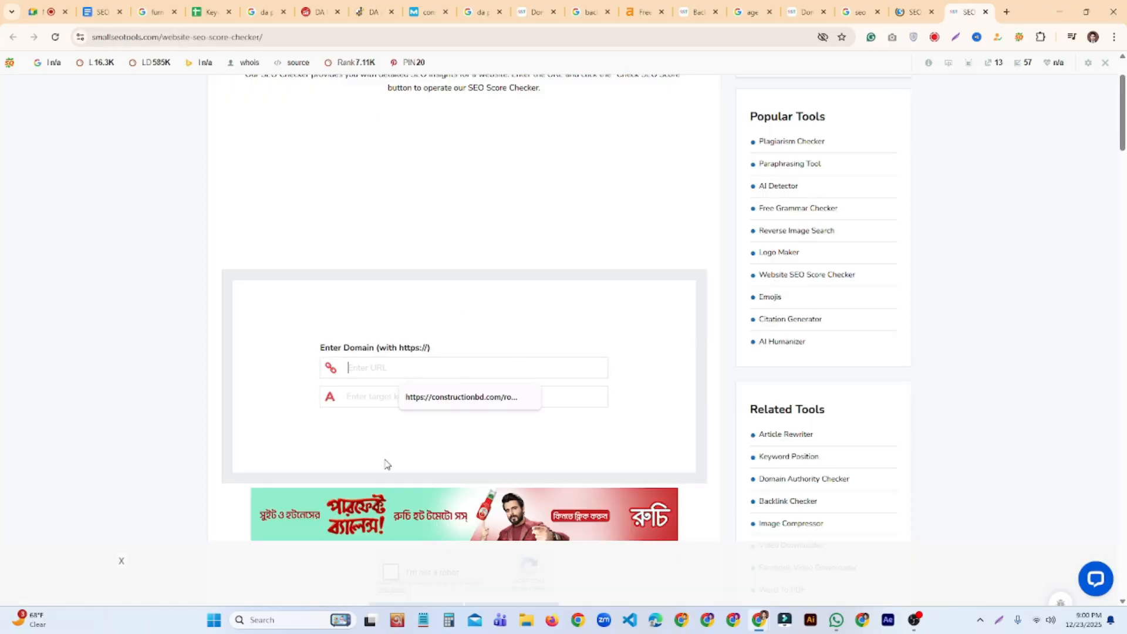
pyautogui.press('Down')
pyautogui.press('Return')
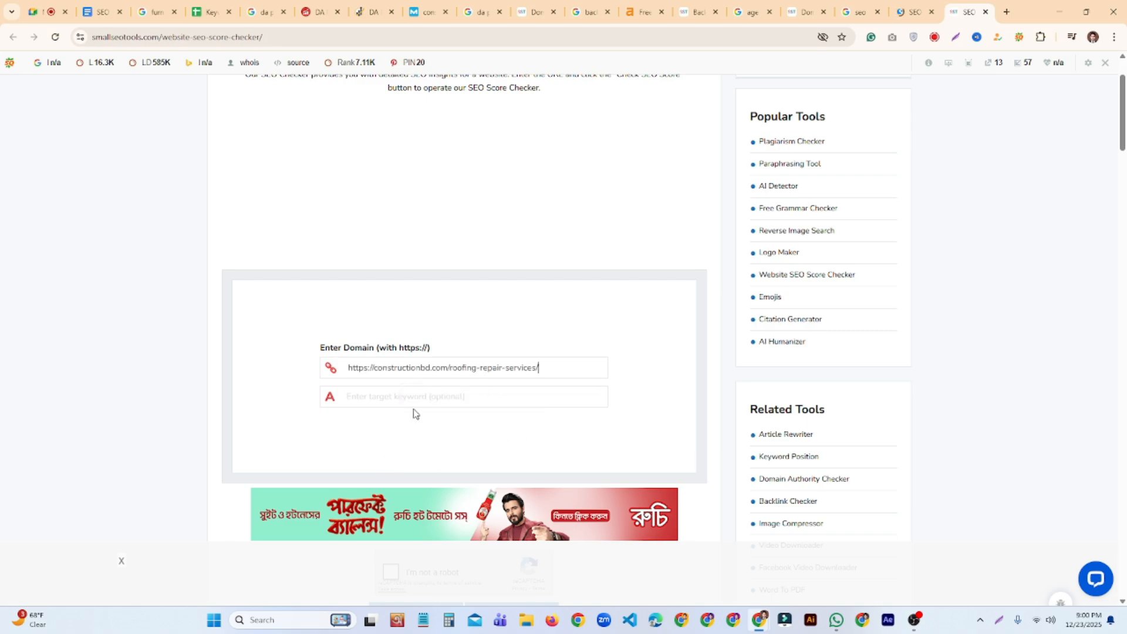
pyautogui.scroll(-3, 574, 435)
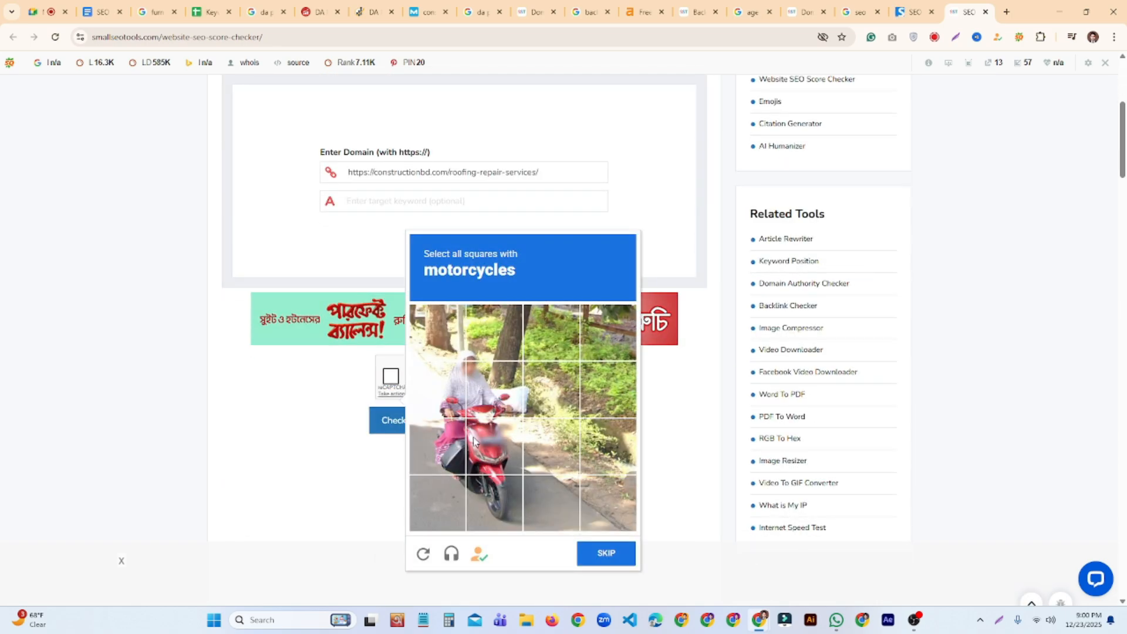
# Solve the motorcycles image verification and run the SEO score check on the entered page
pyautogui.click(476, 443)
pyautogui.click(456, 444)
pyautogui.click(458, 396)
pyautogui.click(493, 390)
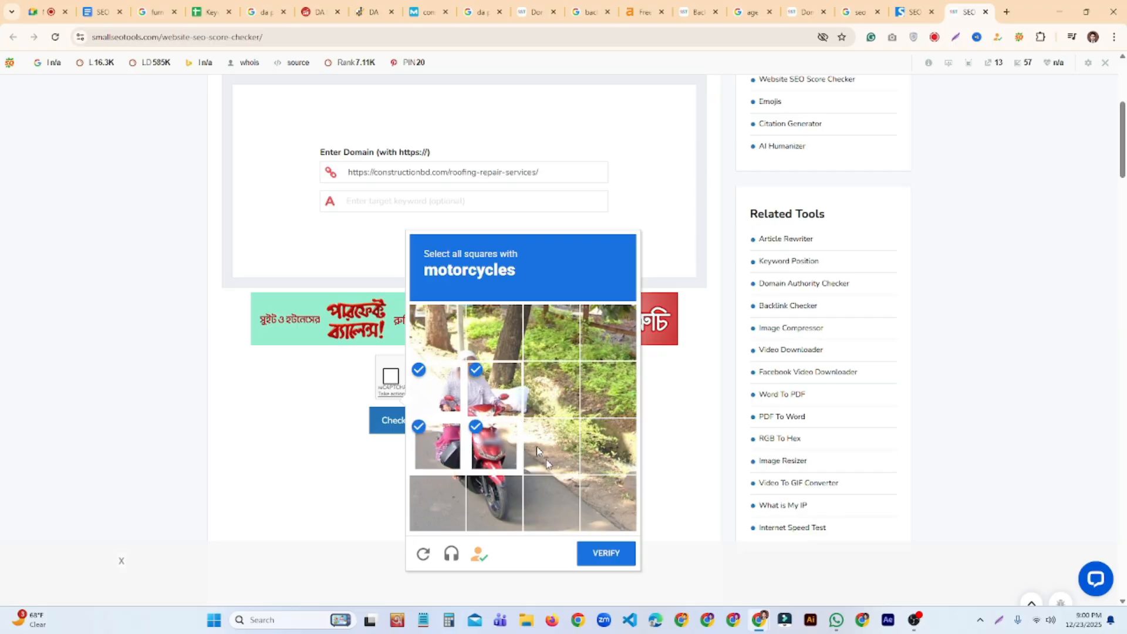
pyautogui.click(613, 562)
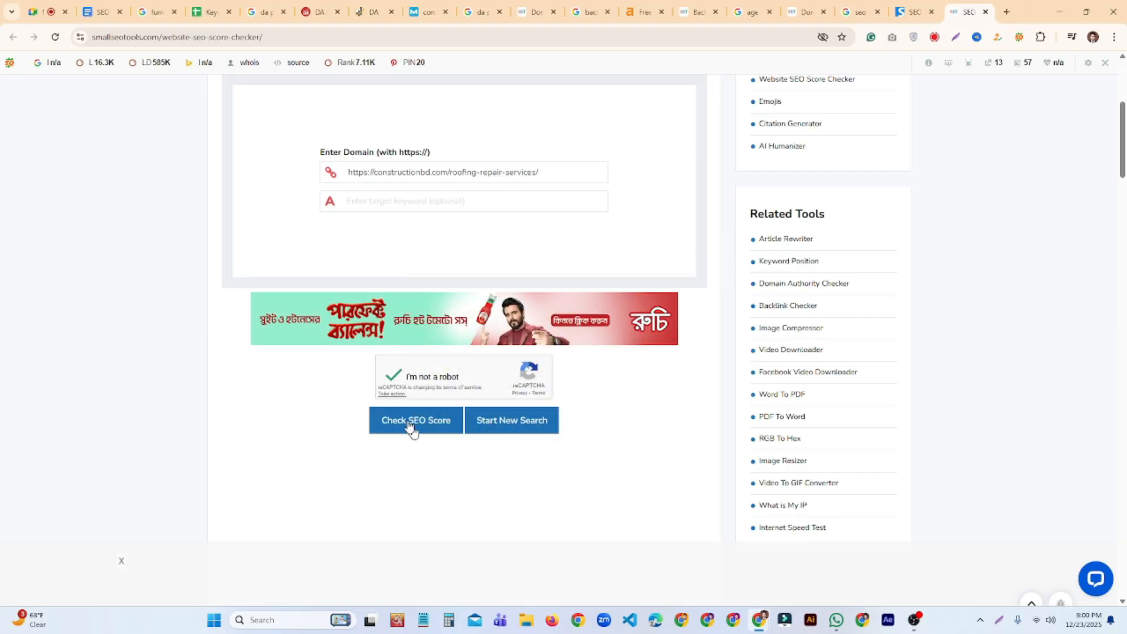
pyautogui.click(419, 434)
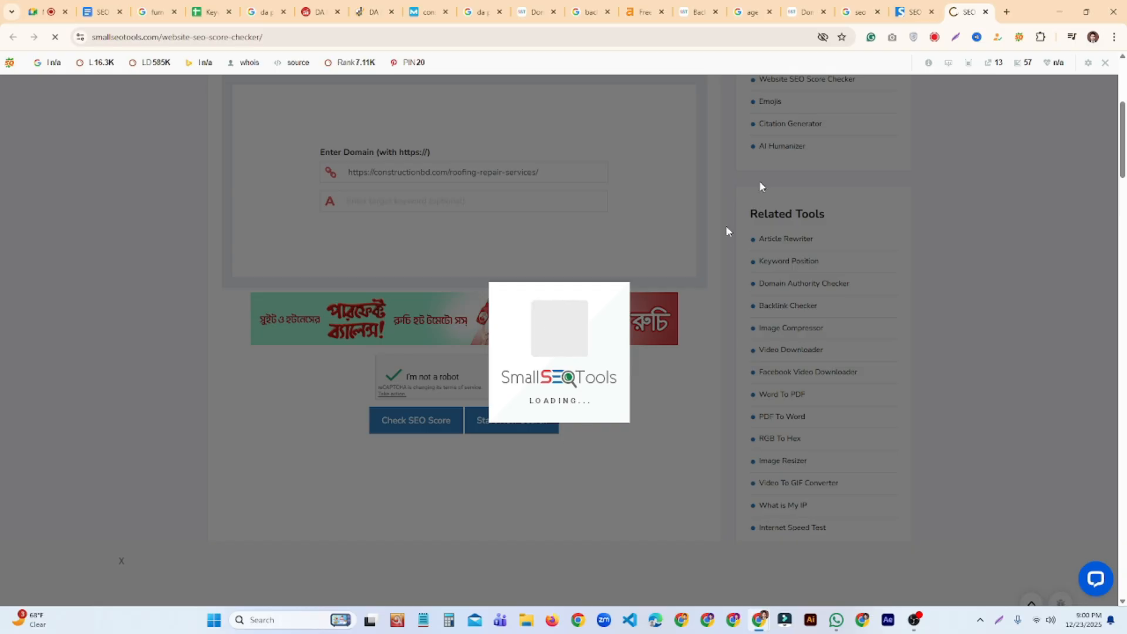
# Examine the on-page score in Seobility's results for the constructionbd.com roofing page
pyautogui.click(914, 16)
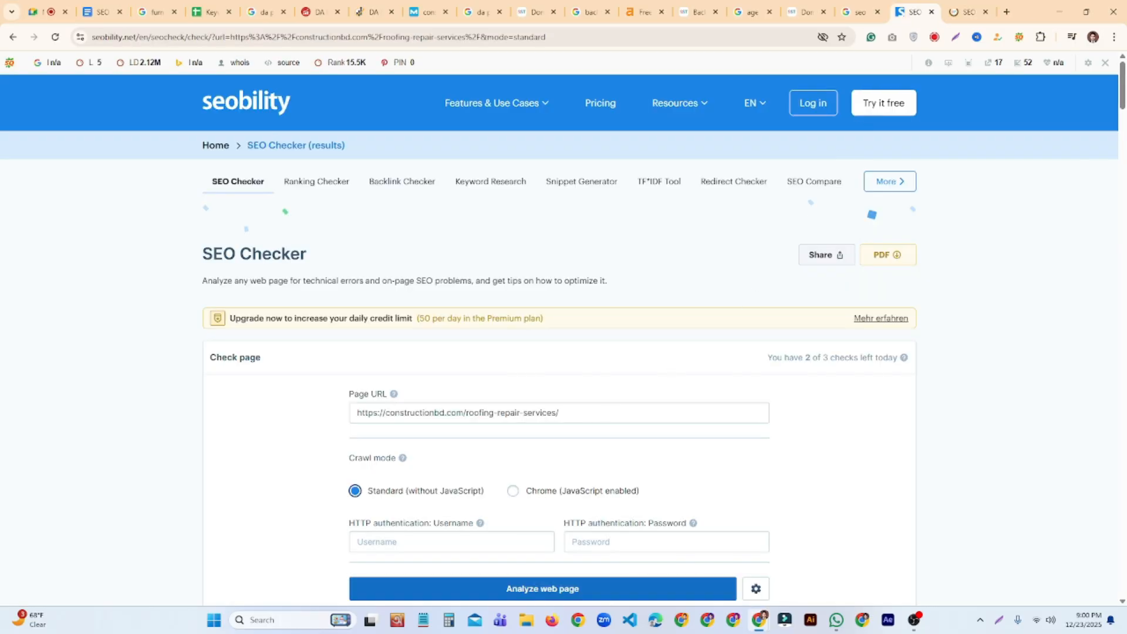
pyautogui.scroll(-3, 700, 377)
pyautogui.scroll(-3, 700, 377)
pyautogui.moveTo(270, 388); pyautogui.dragTo(302, 390)
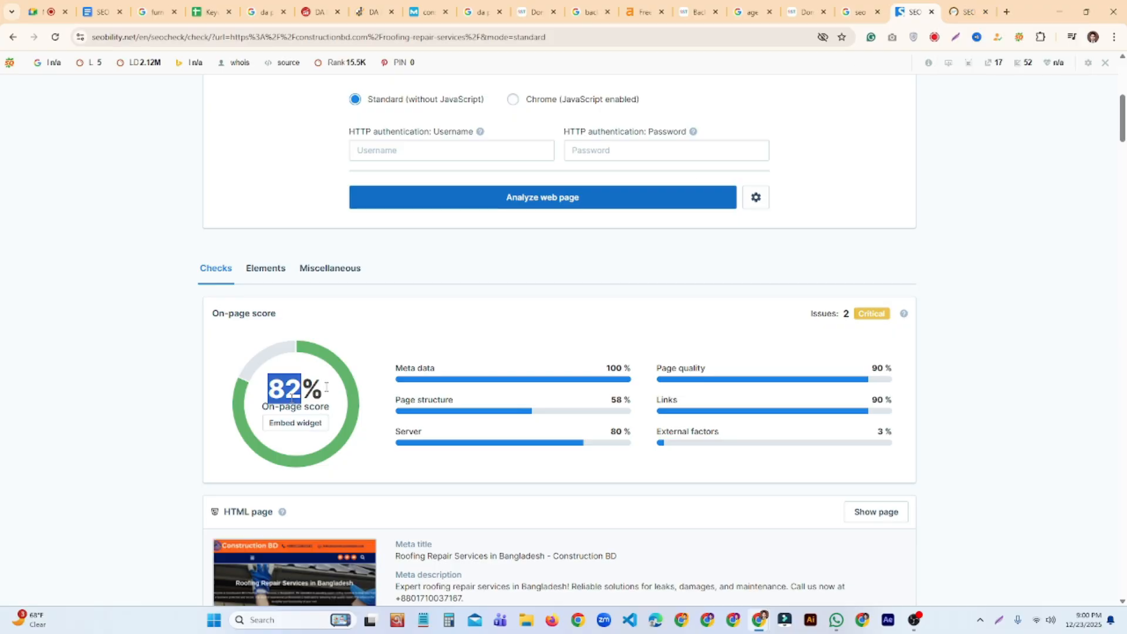
# Examine the website score in SmallSEOTools' results for the constructionbd.com roofing page
pyautogui.click(967, 12)
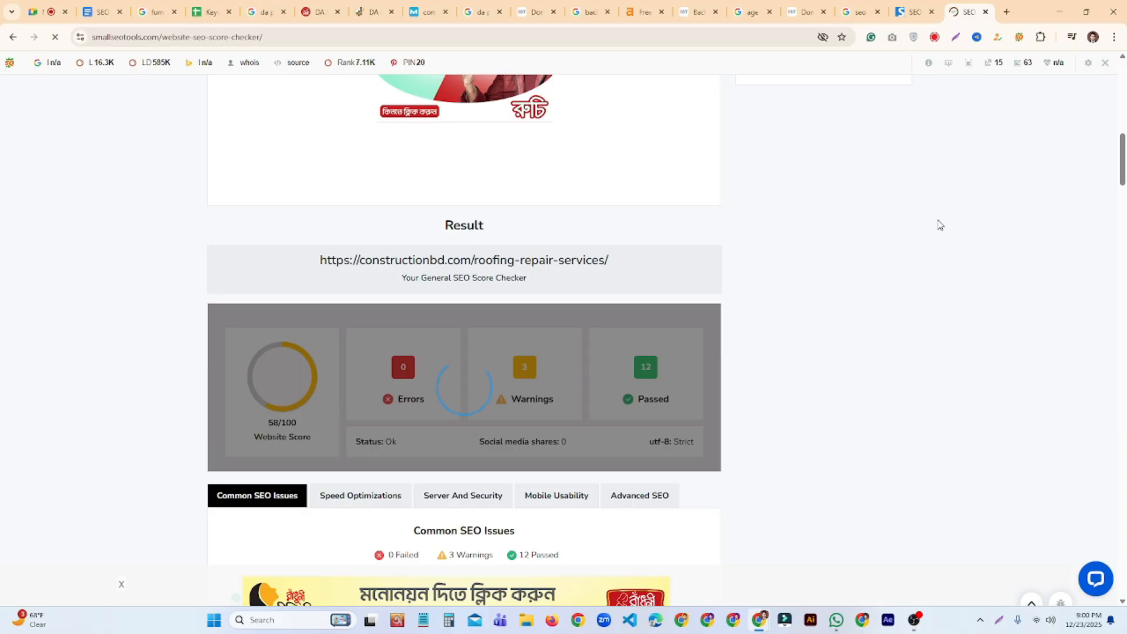
pyautogui.scroll(-2, 939, 225)
pyautogui.scroll(-2, 789, 237)
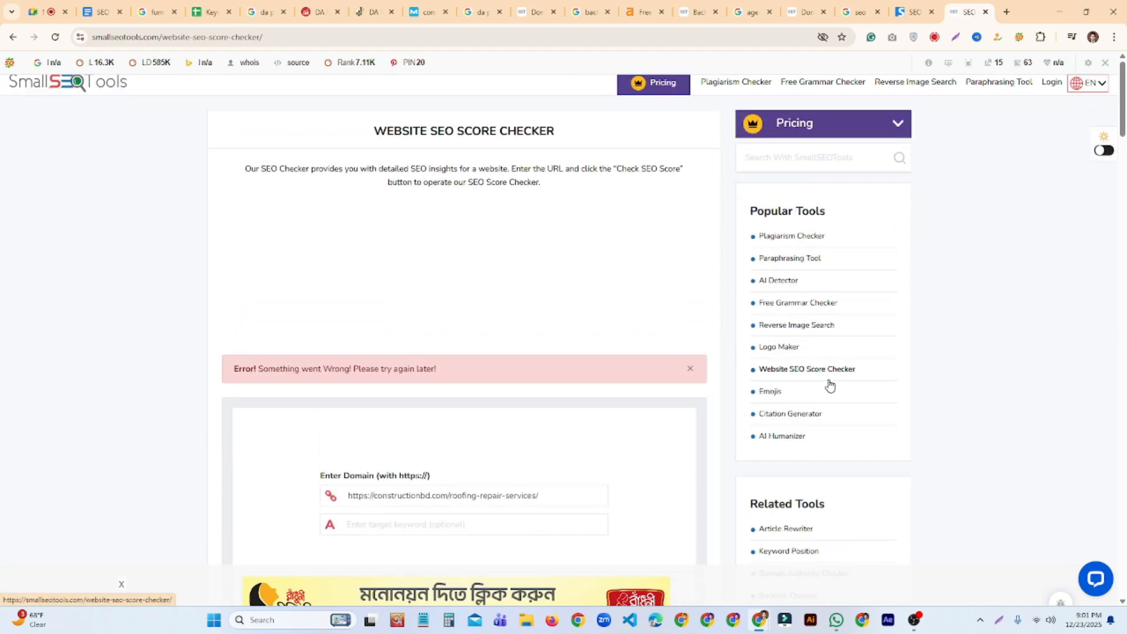
# Complete the "I'm not a robot" verification again on SmallSEOTools' Website SEO Score Checker
pyautogui.scroll(-14, 544, 438)
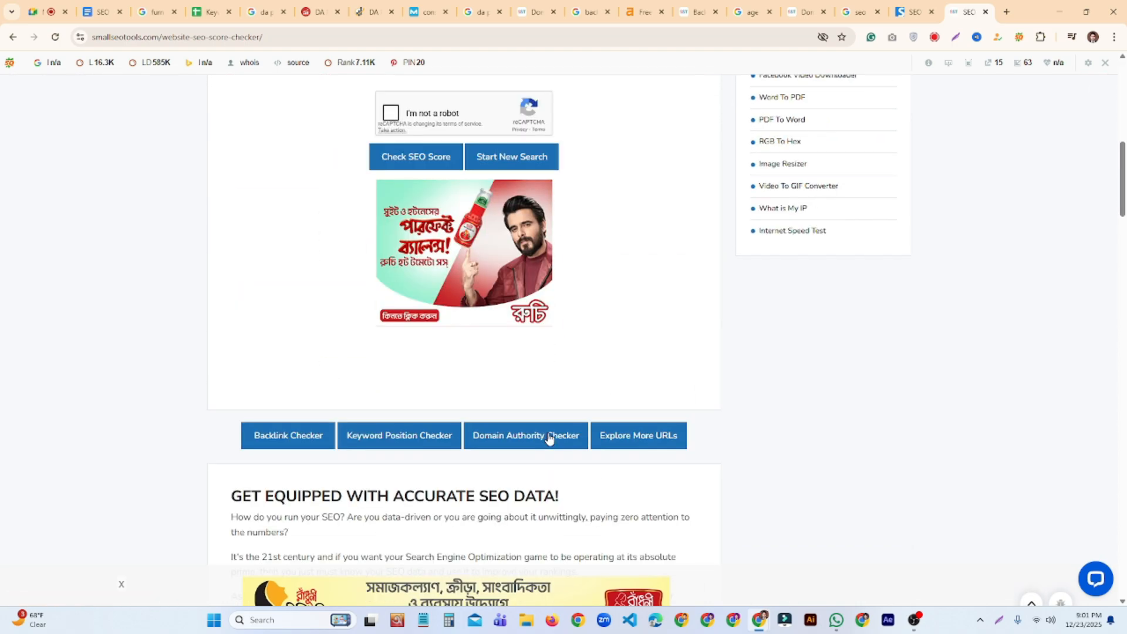
pyautogui.scroll(10, 622, 424)
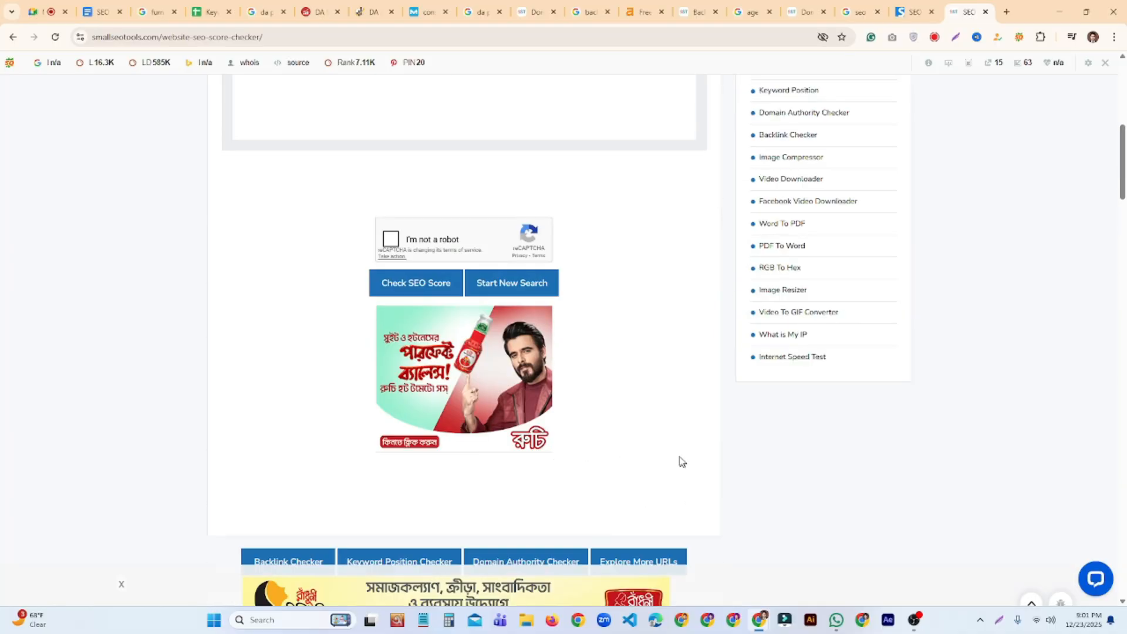
pyautogui.click(391, 406)
pyautogui.scroll(-2, 651, 405)
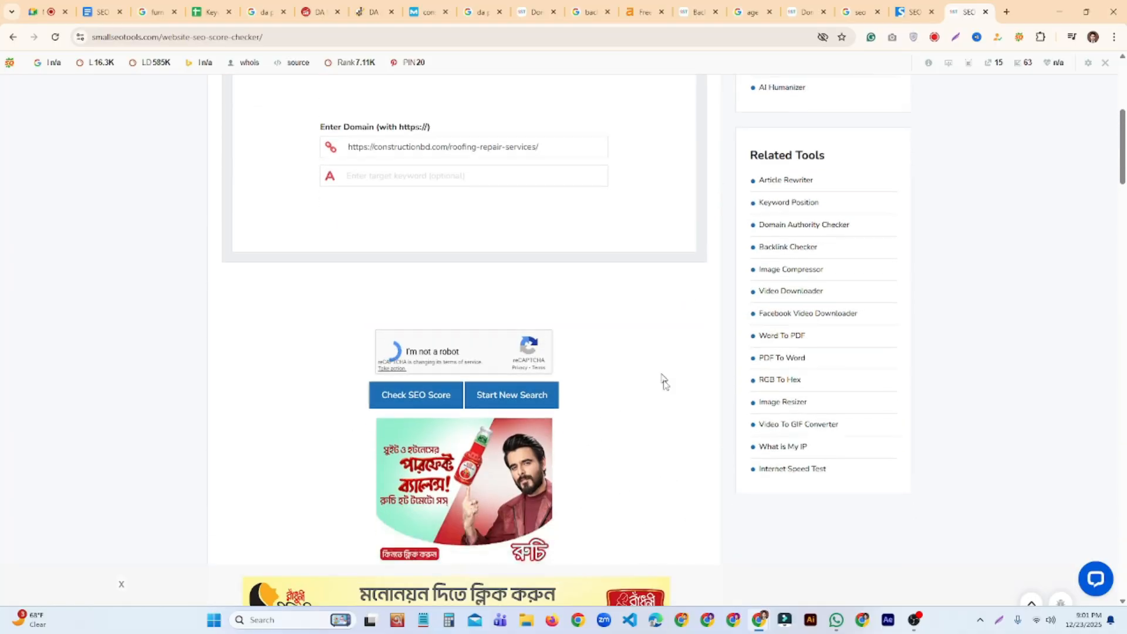
pyautogui.scroll(-3, 638, 421)
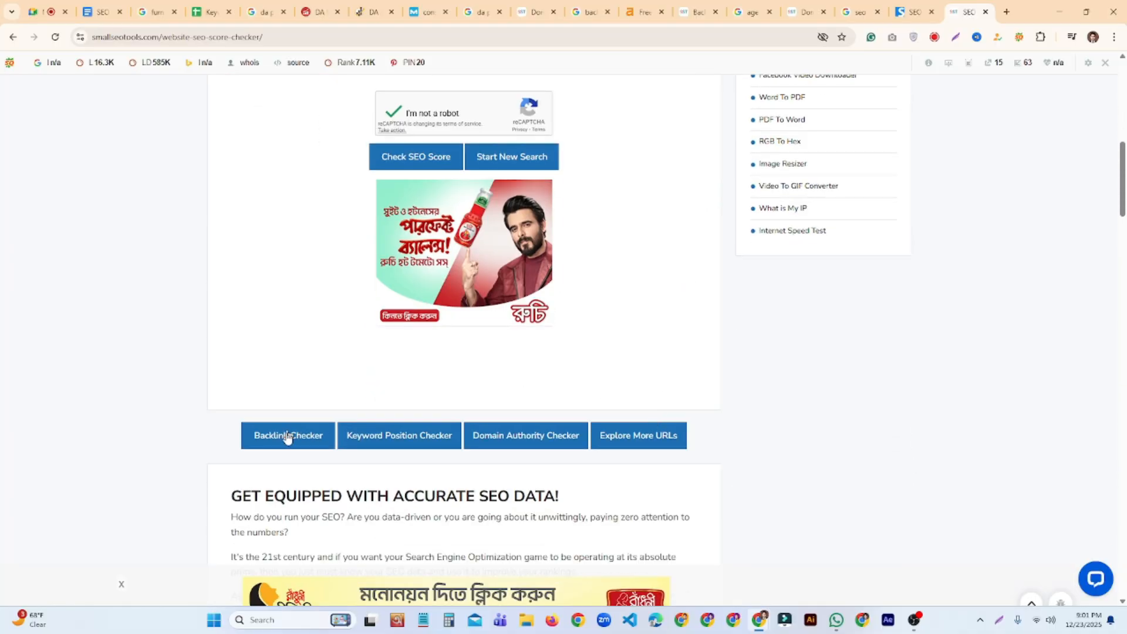
pyautogui.scroll(3, 945, 217)
pyautogui.scroll(-5, 533, 445)
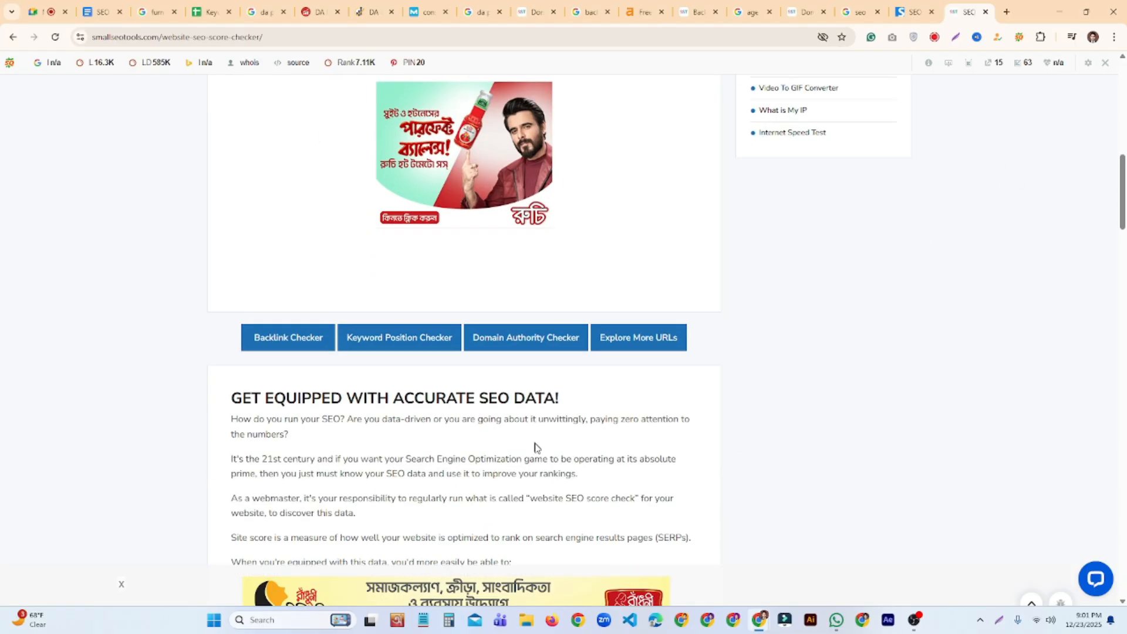
pyautogui.scroll(8, 633, 435)
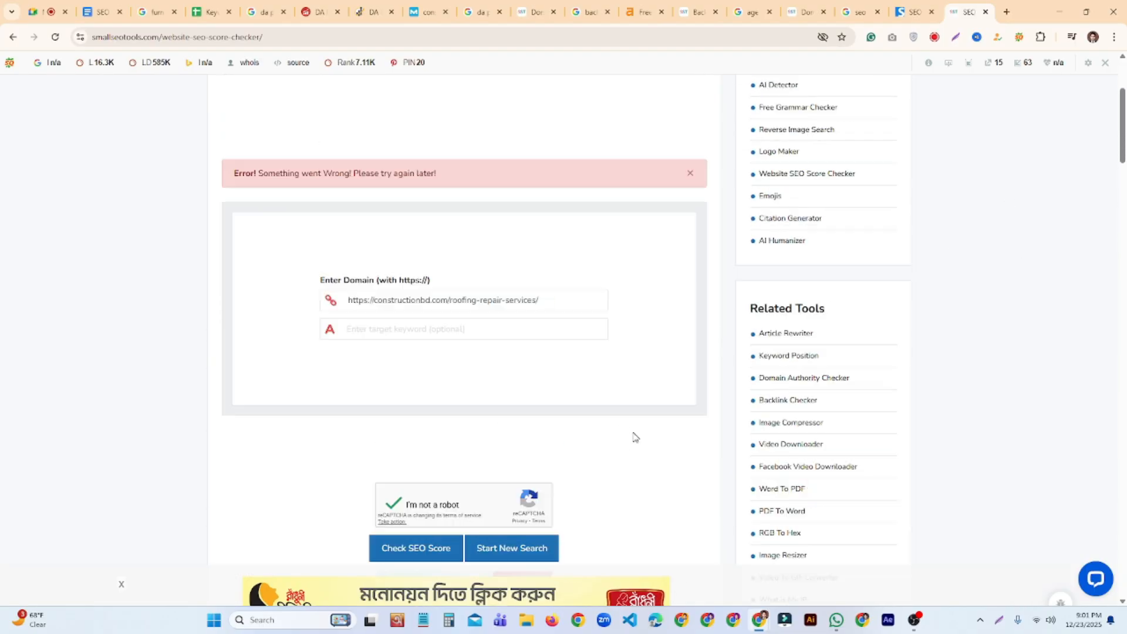
pyautogui.scroll(3, 634, 436)
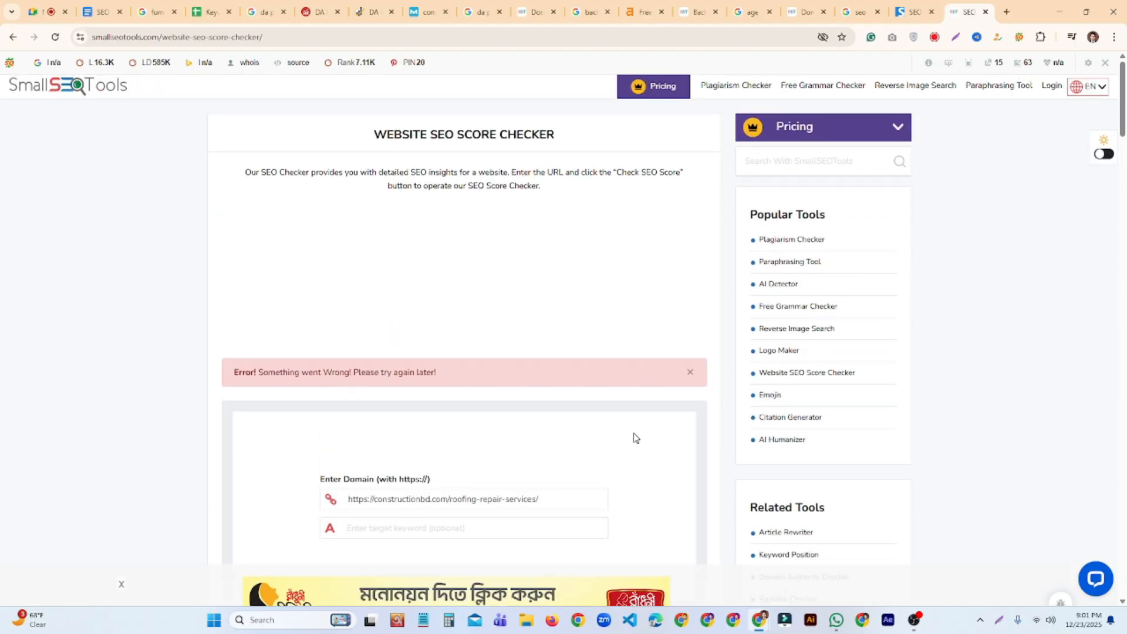
pyautogui.scroll(-15, 634, 437)
pyautogui.scroll(10, 632, 431)
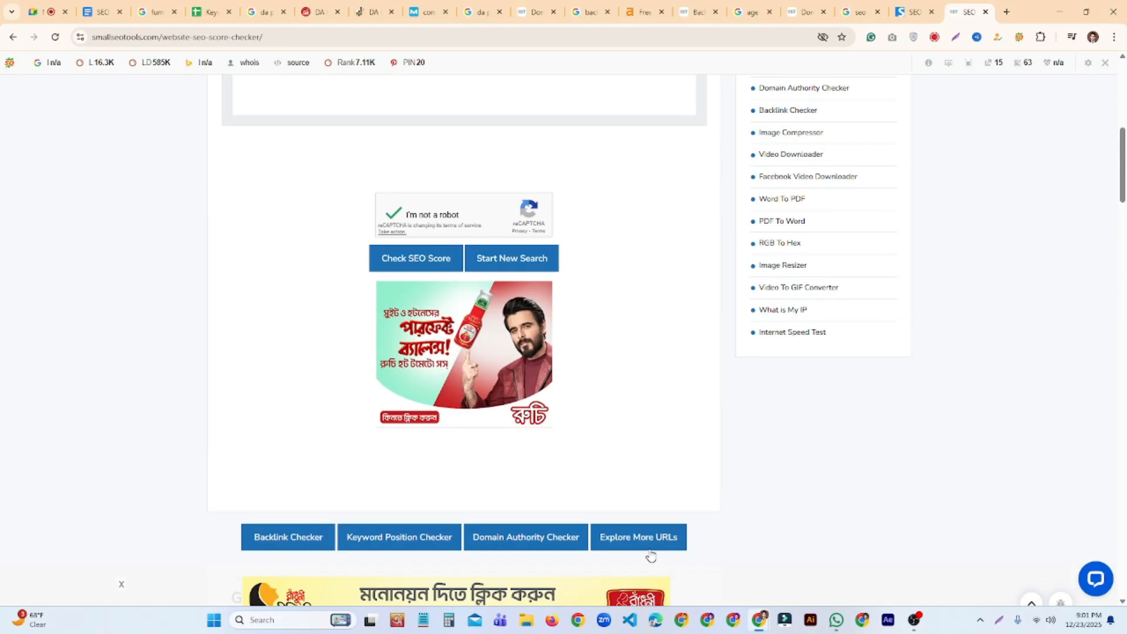
pyautogui.scroll(5, 578, 417)
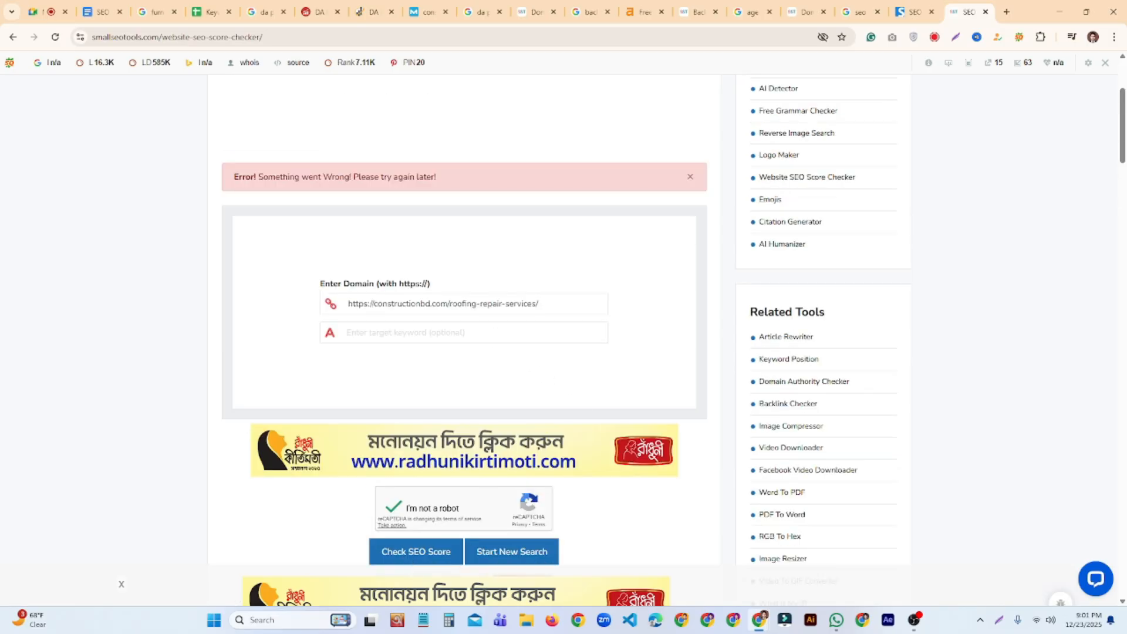
pyautogui.click(443, 559)
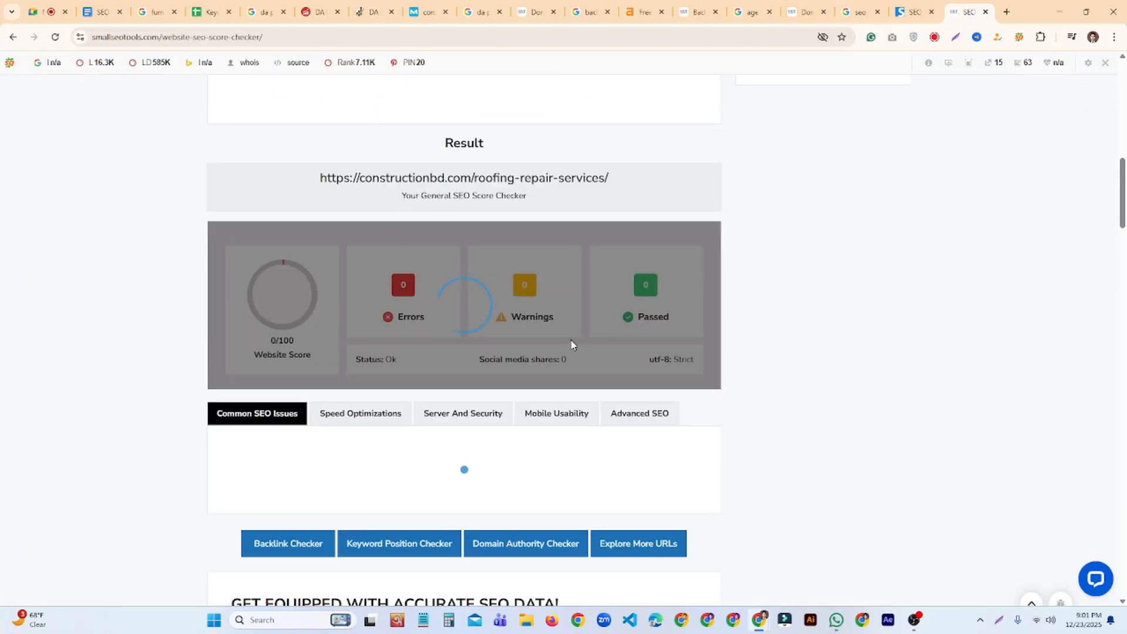
pyautogui.scroll(-1, 597, 361)
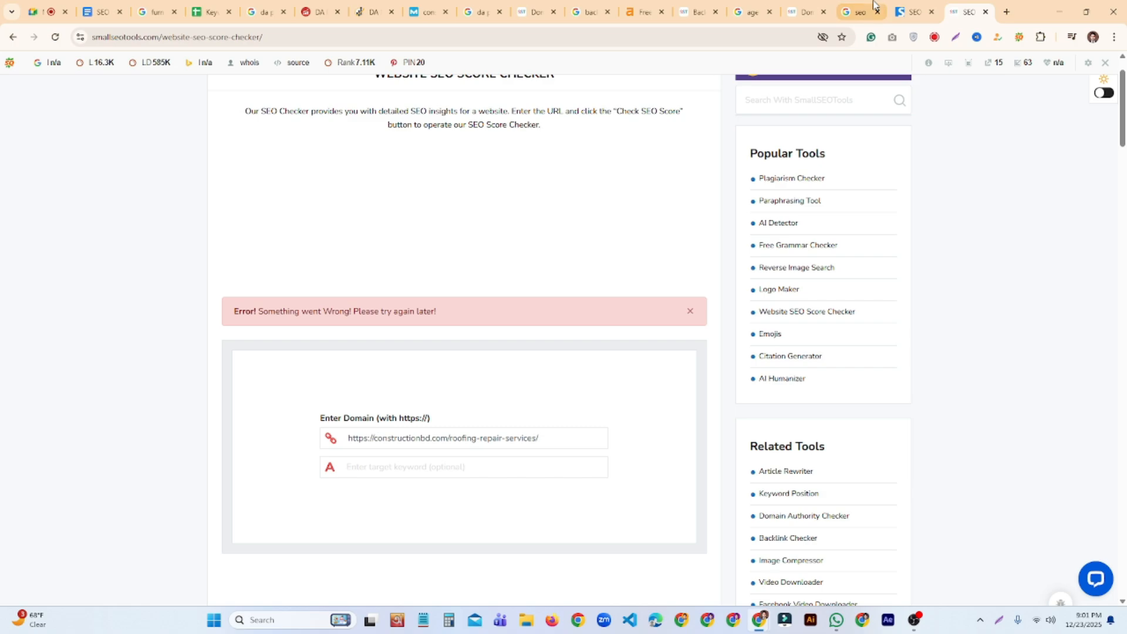
pyautogui.click(860, 12)
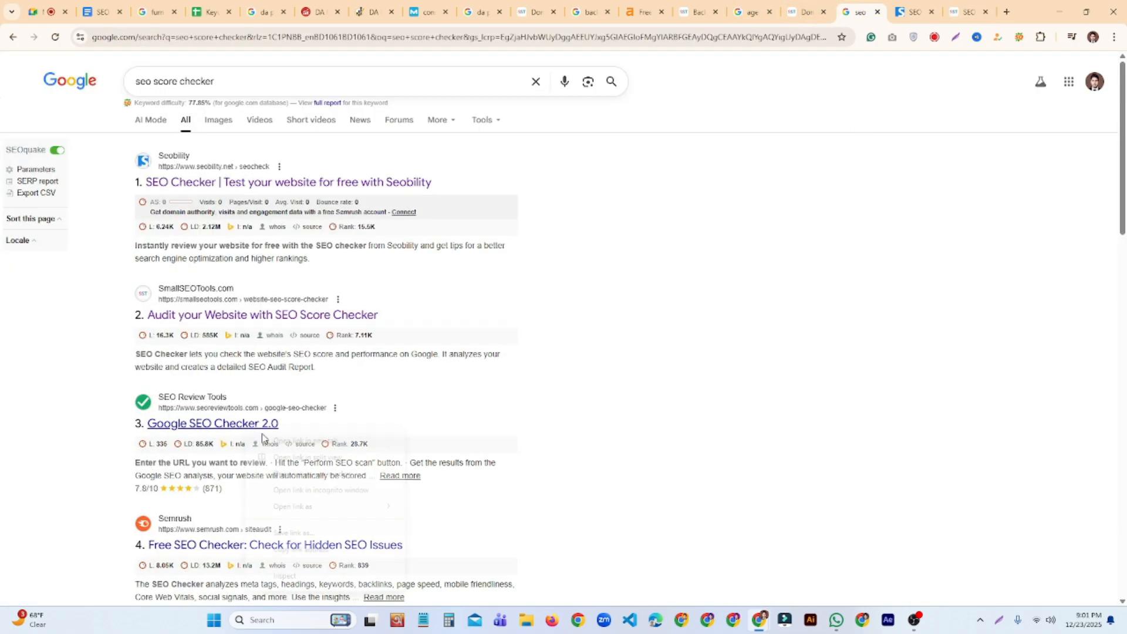
pyautogui.rightClick(247, 430)
pyautogui.click(308, 442)
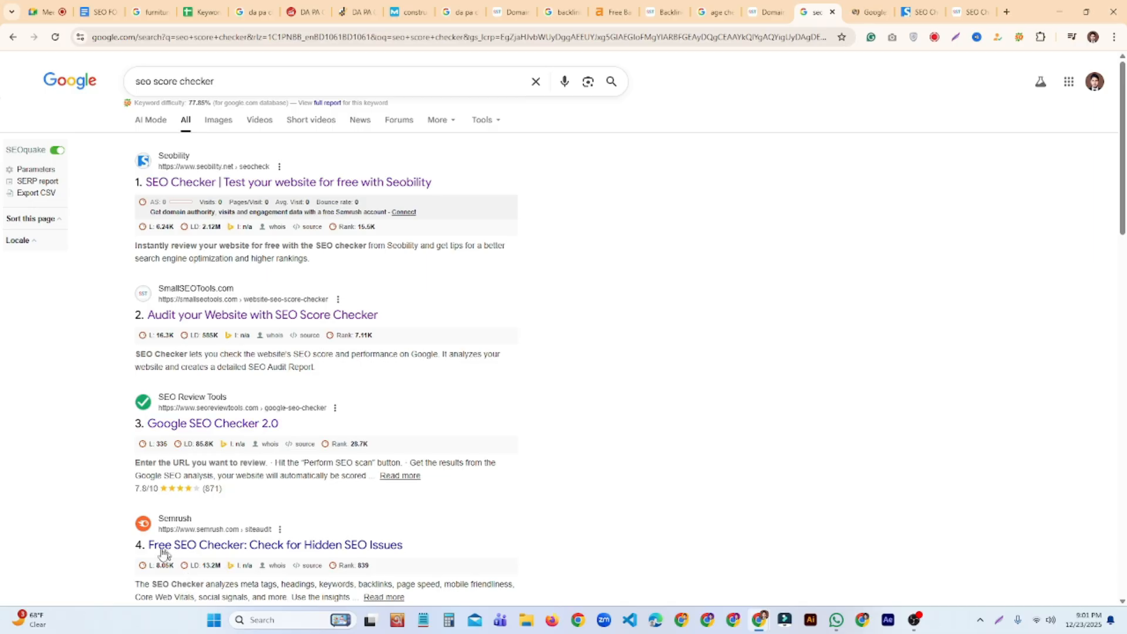
pyautogui.click(874, 11)
pyautogui.click(368, 334)
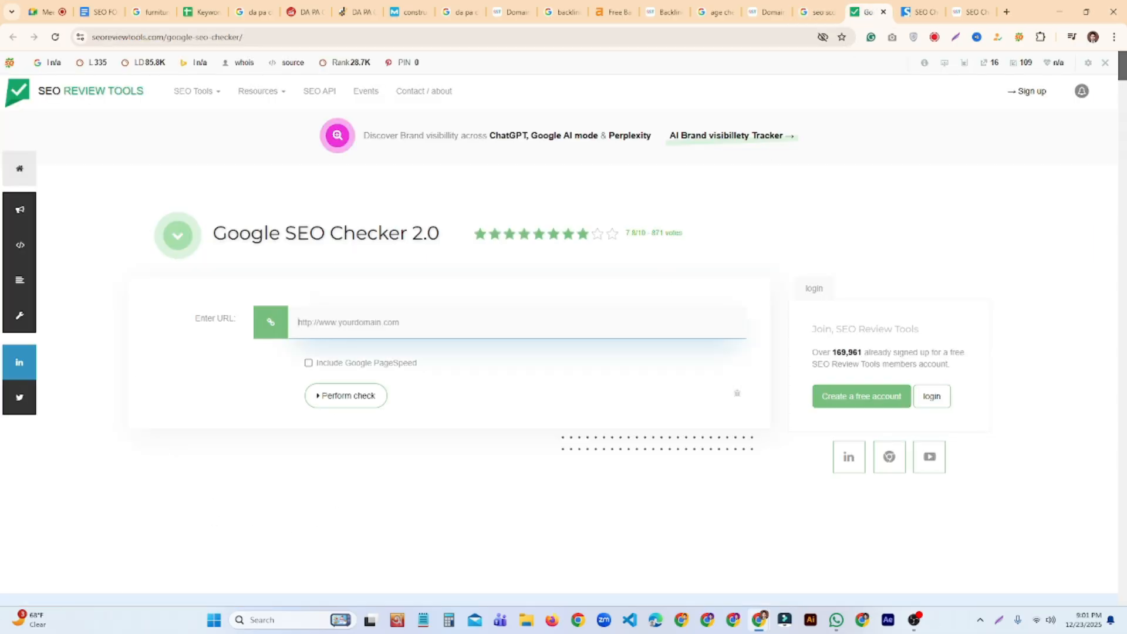
pyautogui.write('https://constructionbd.com/roofing-repair-services/')
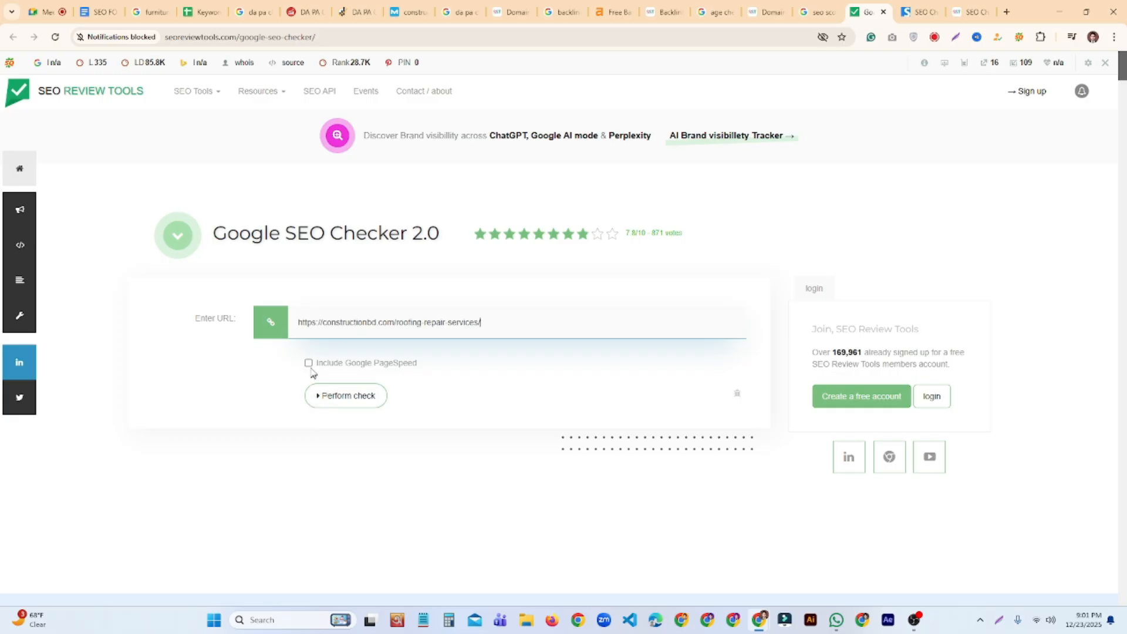
pyautogui.click(361, 399)
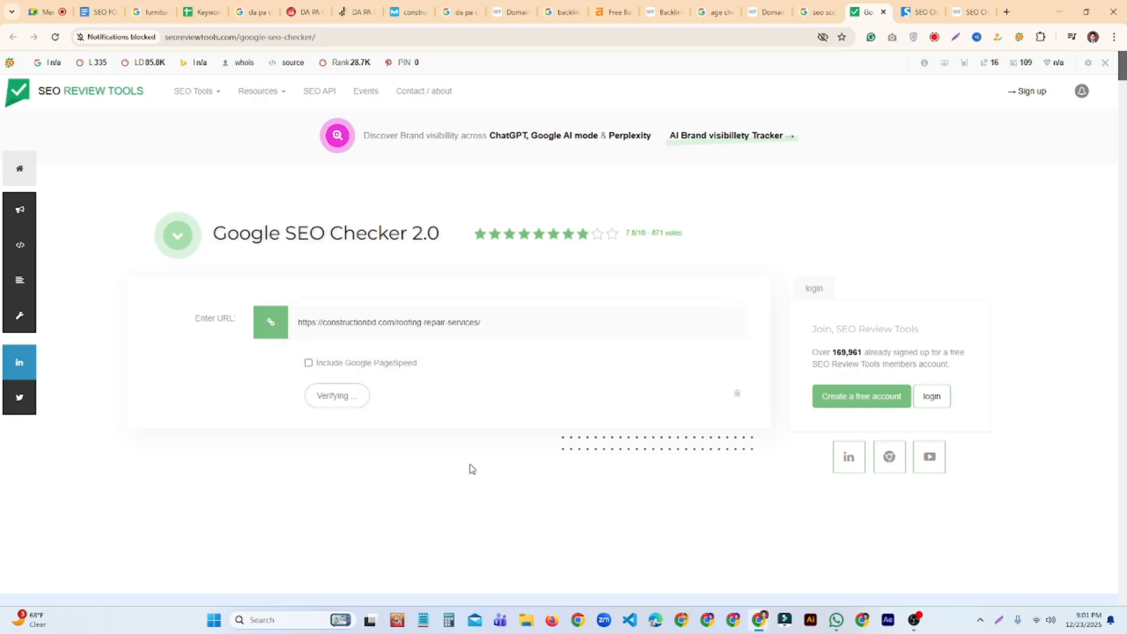
# Return to the start of Seobility's SEO Checker results page for the constructionbd.com roofing page
pyautogui.click(919, 11)
pyautogui.scroll(5, 533, 213)
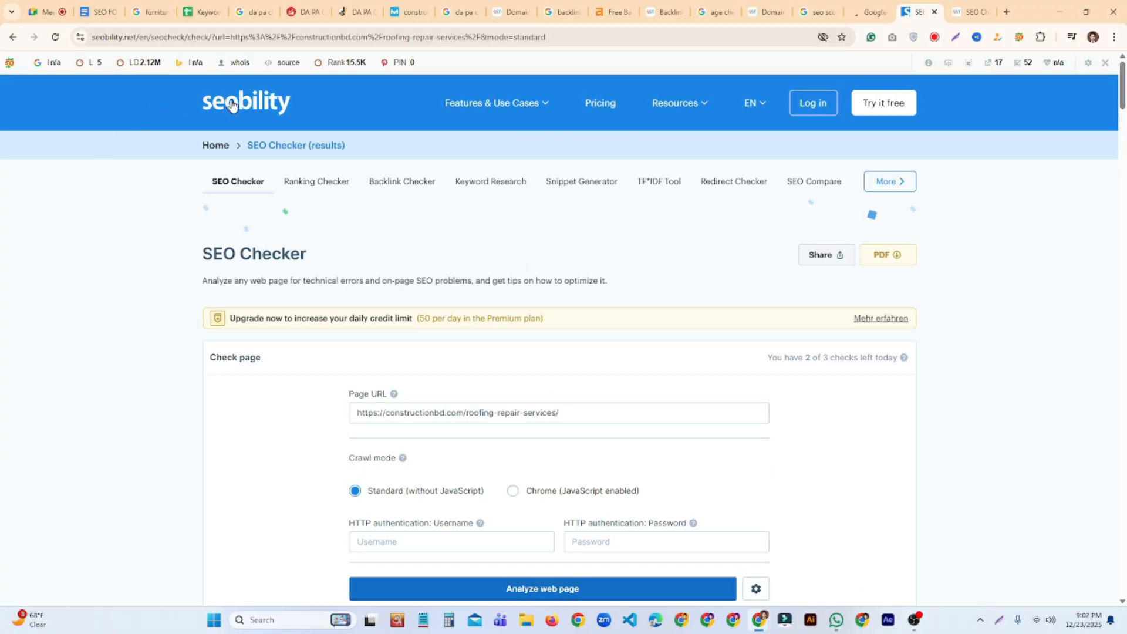
# Review the on-page score in Seobility's SEO Checker results for the constructionbd.com roofing page
pyautogui.scroll(-5, 470, 179)
pyautogui.scroll(-1, 517, 258)
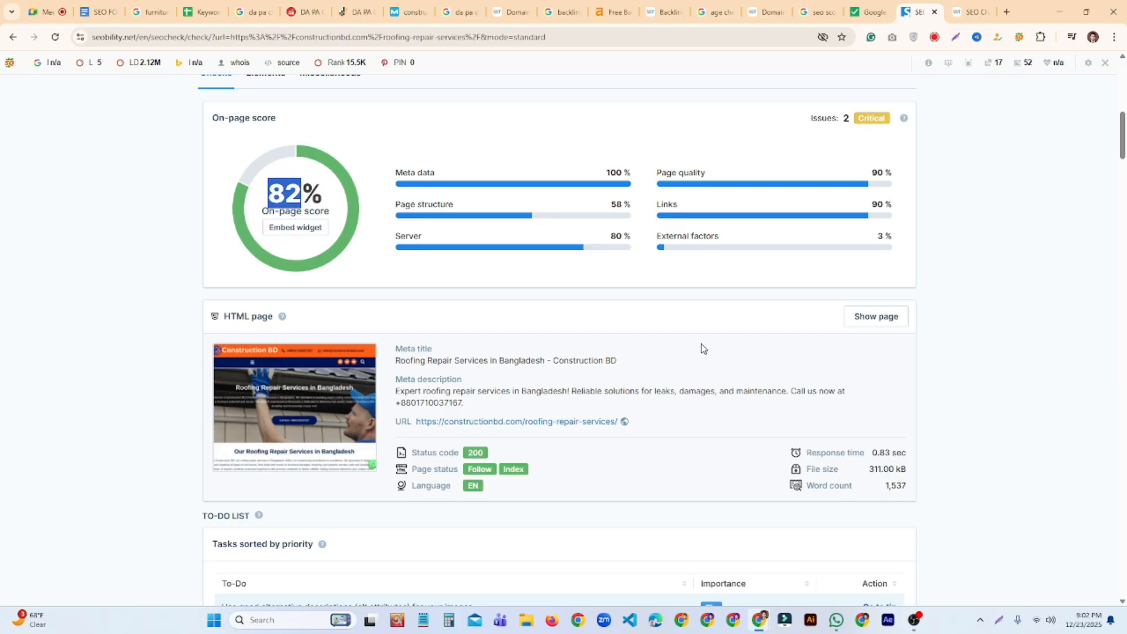
pyautogui.scroll(5, 880, 311)
pyautogui.click(969, 11)
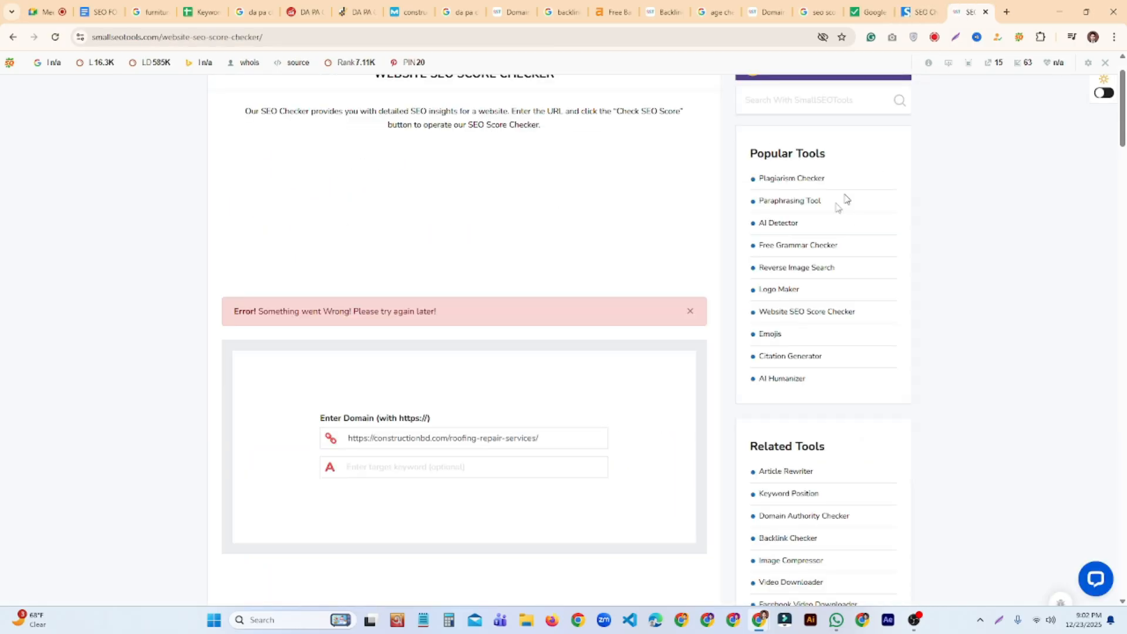
pyautogui.click(898, 13)
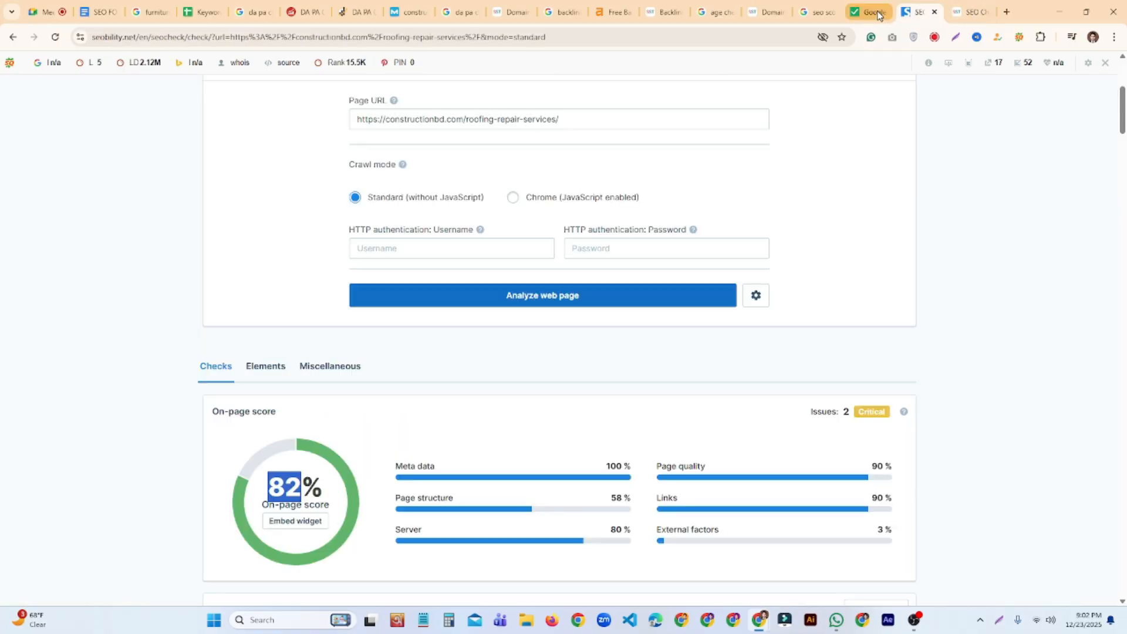
# Switch to Google SEO Checker 2.0 and examine the SEO score for the constructionbd.com roofing page
pyautogui.click(868, 12)
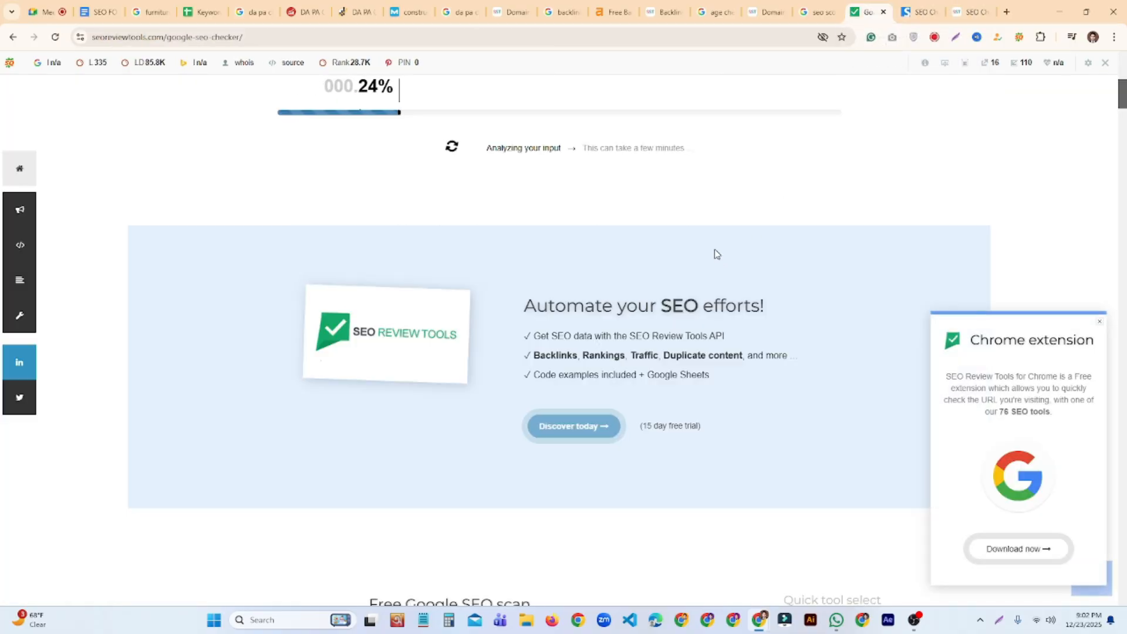
pyautogui.scroll(3, 709, 245)
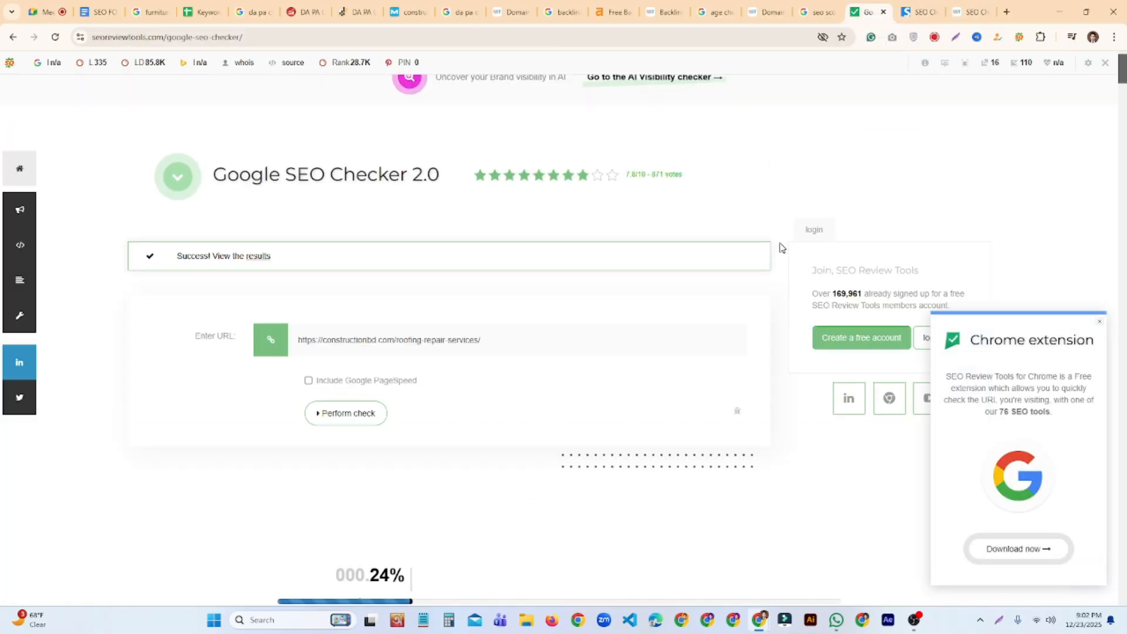
pyautogui.scroll(-5, 792, 236)
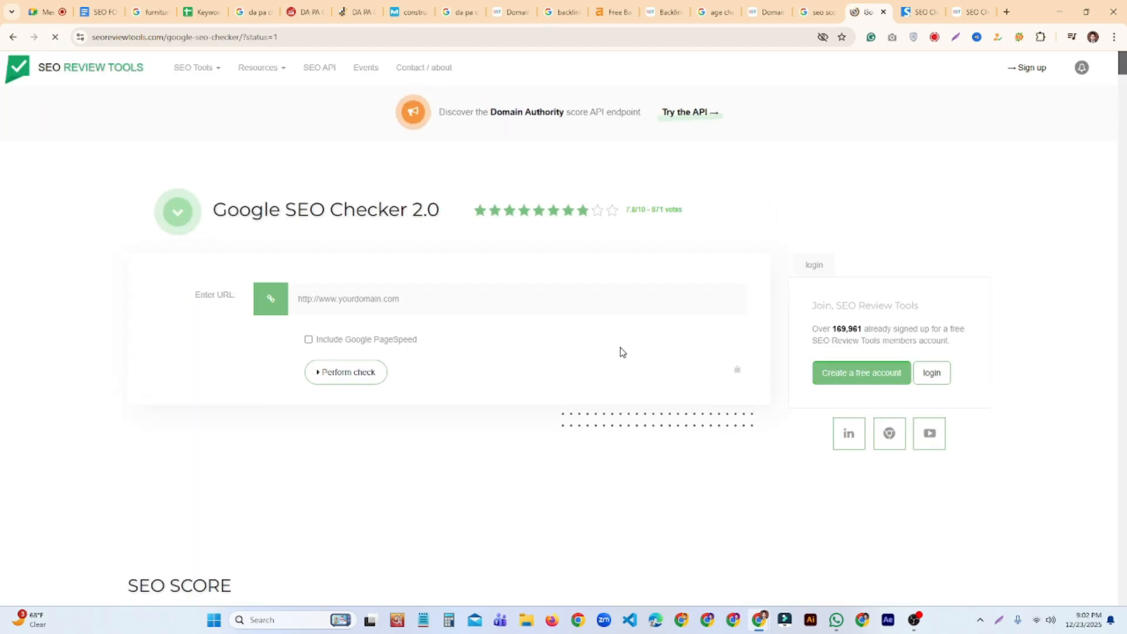
pyautogui.scroll(-6, 505, 330)
pyautogui.scroll(-3, 287, 436)
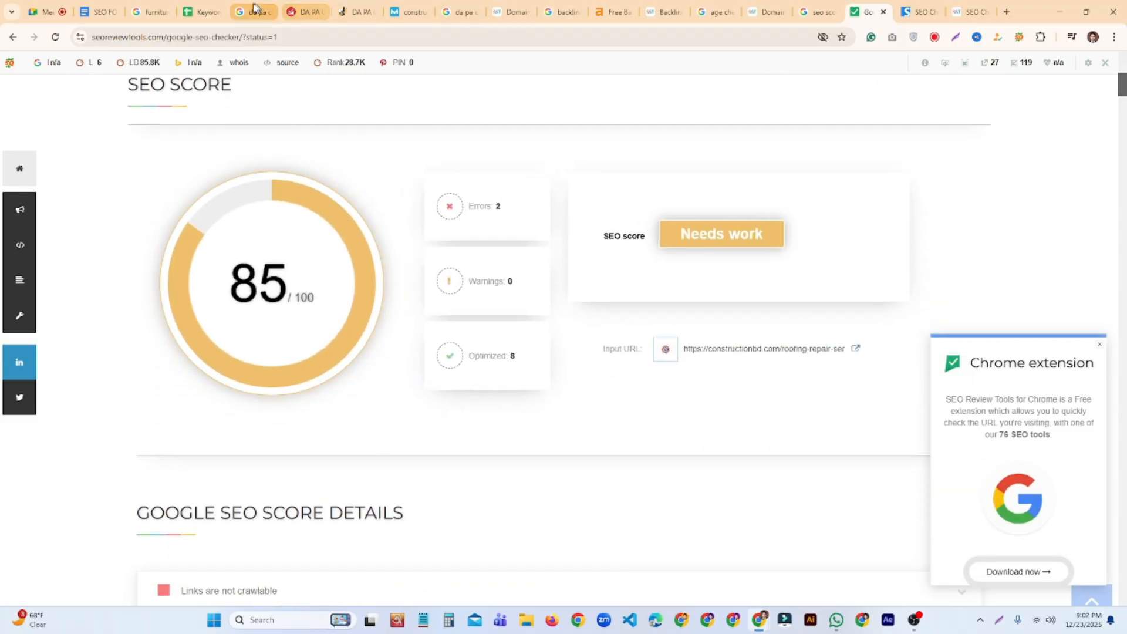
# Enter 82 as the SEO Score for the constructionbd.com roofing page in the Competitor Analysis sheet
pyautogui.click(202, 12)
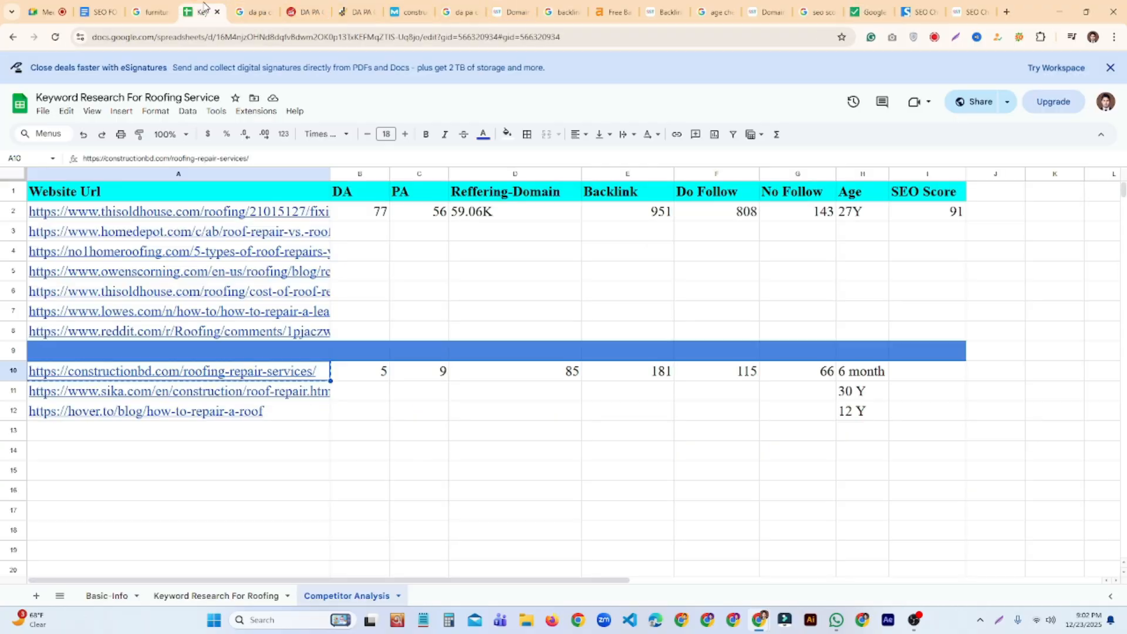
pyautogui.doubleClick(928, 378)
pyautogui.write('82')
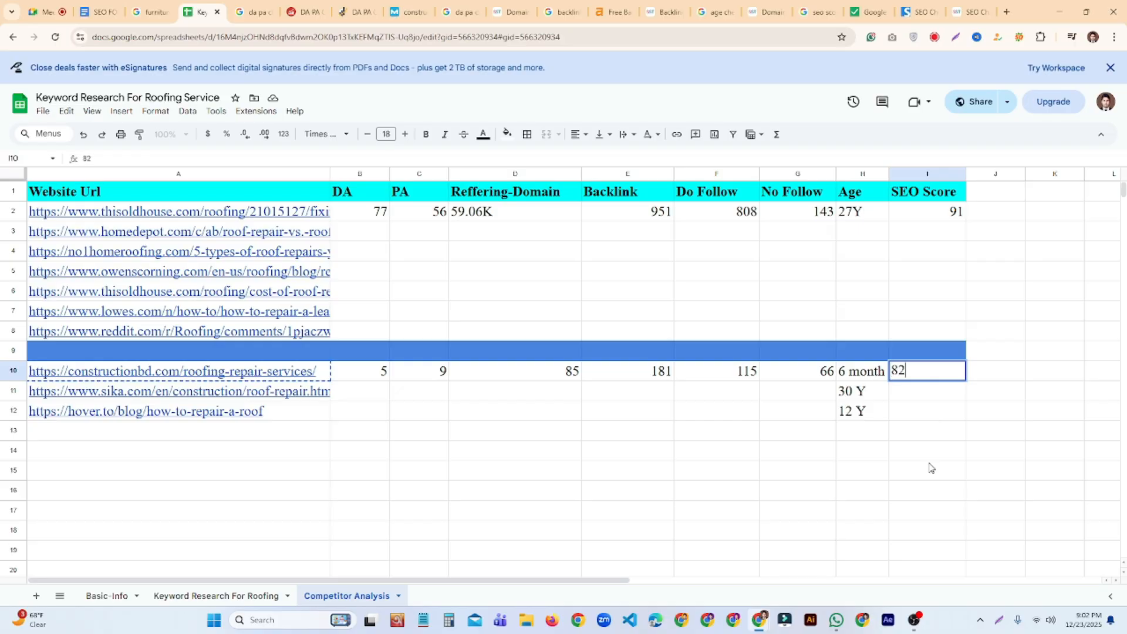
pyautogui.click(922, 477)
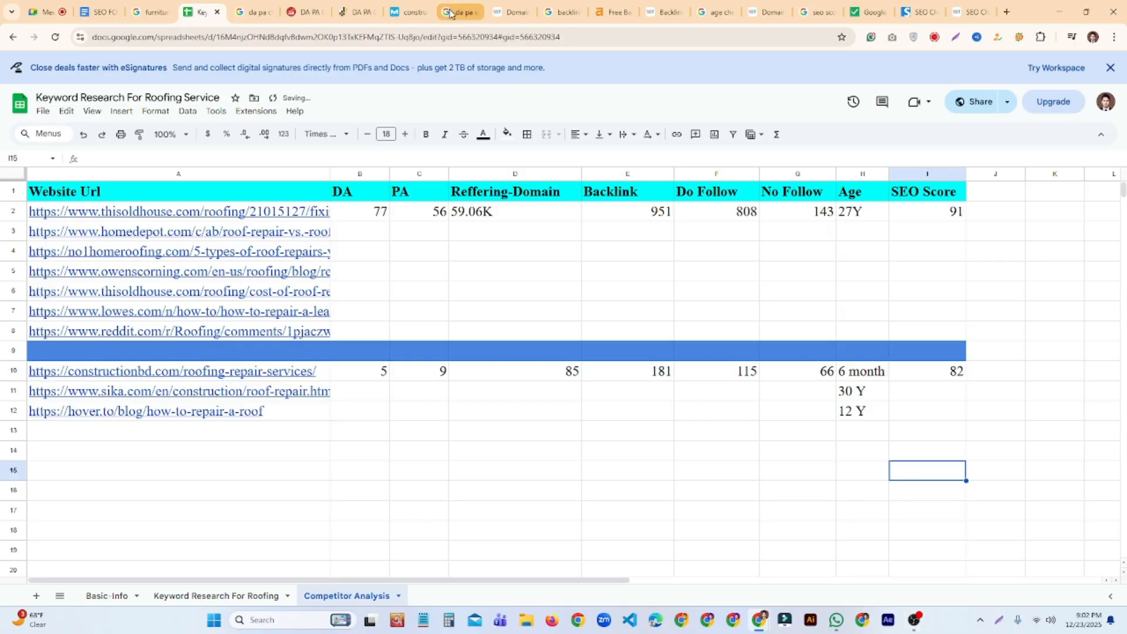
# Widen the Website Url column slightly and narrow the Reffering-Domain column in the Competitor Analysis sheet
pyautogui.click(496, 432)
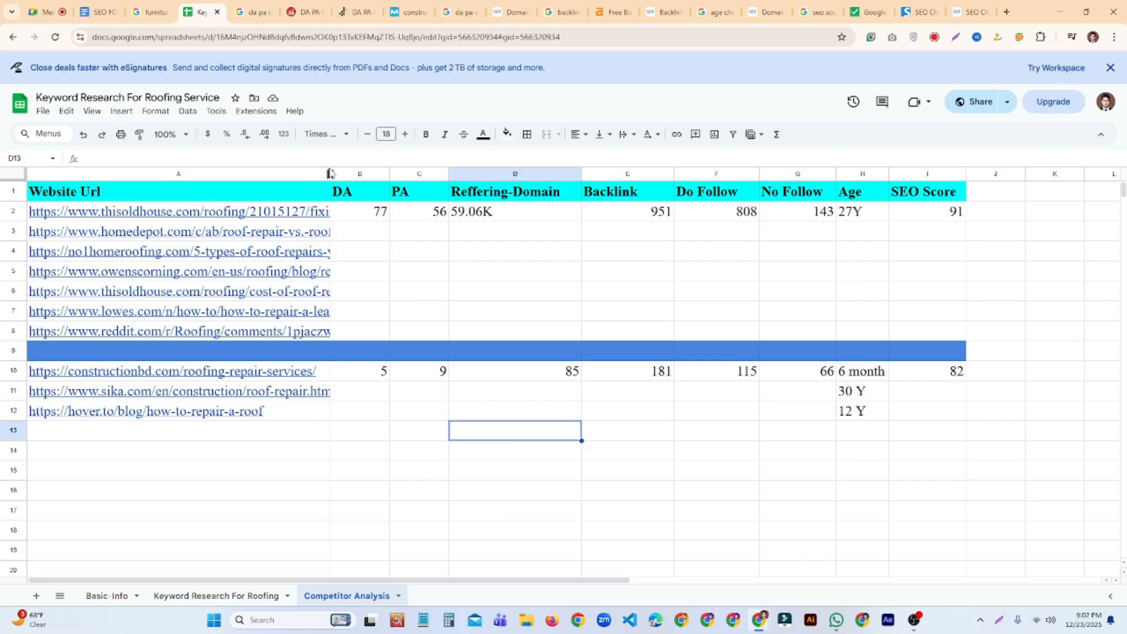
pyautogui.moveTo(329, 174); pyautogui.dragTo(345, 173)
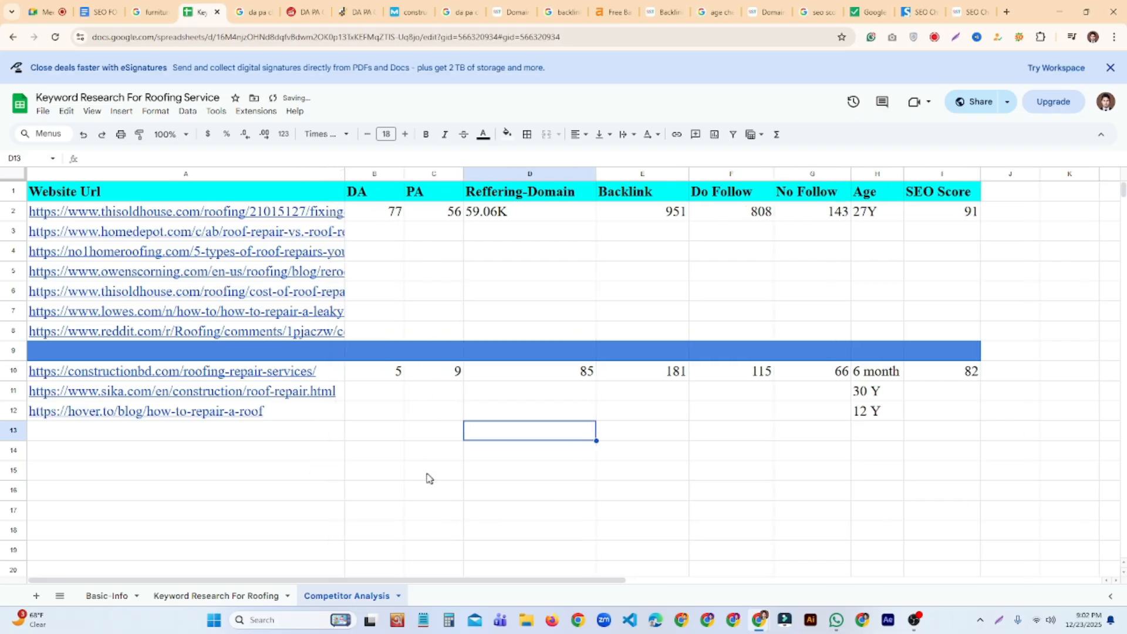
pyautogui.click(493, 469)
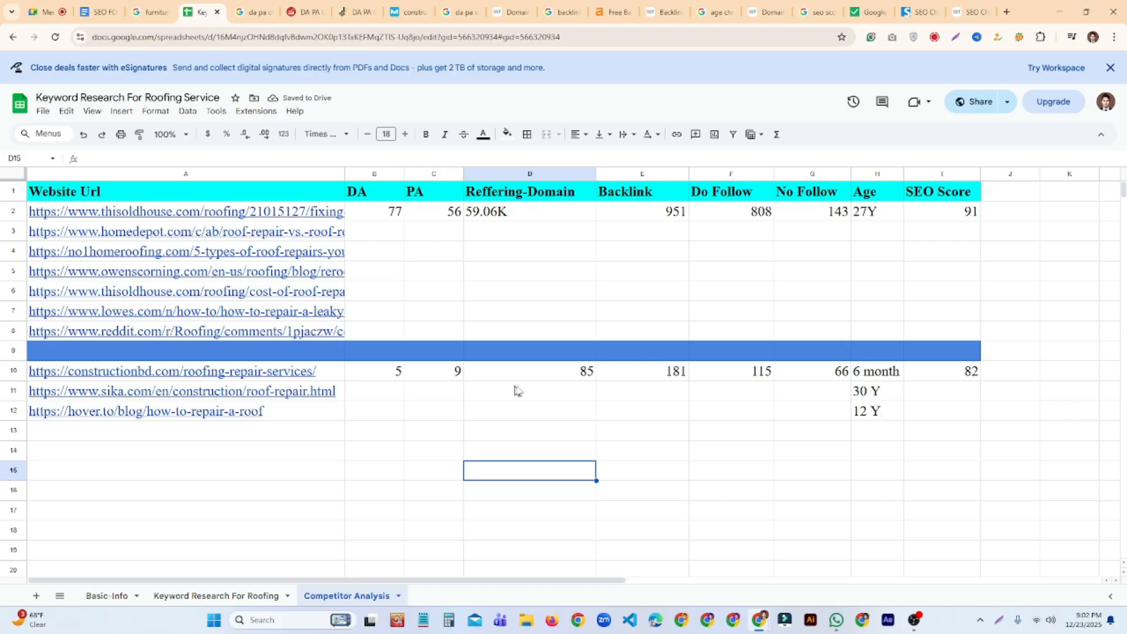
pyautogui.moveTo(596, 174); pyautogui.dragTo(581, 173)
pyautogui.click(632, 468)
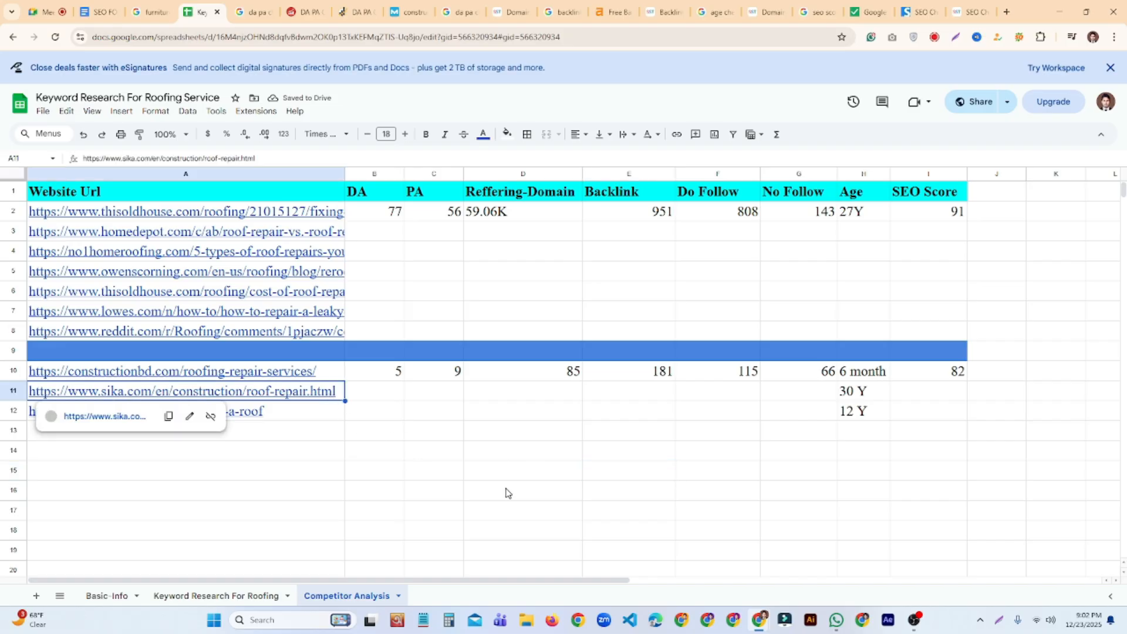
pyautogui.click(523, 498)
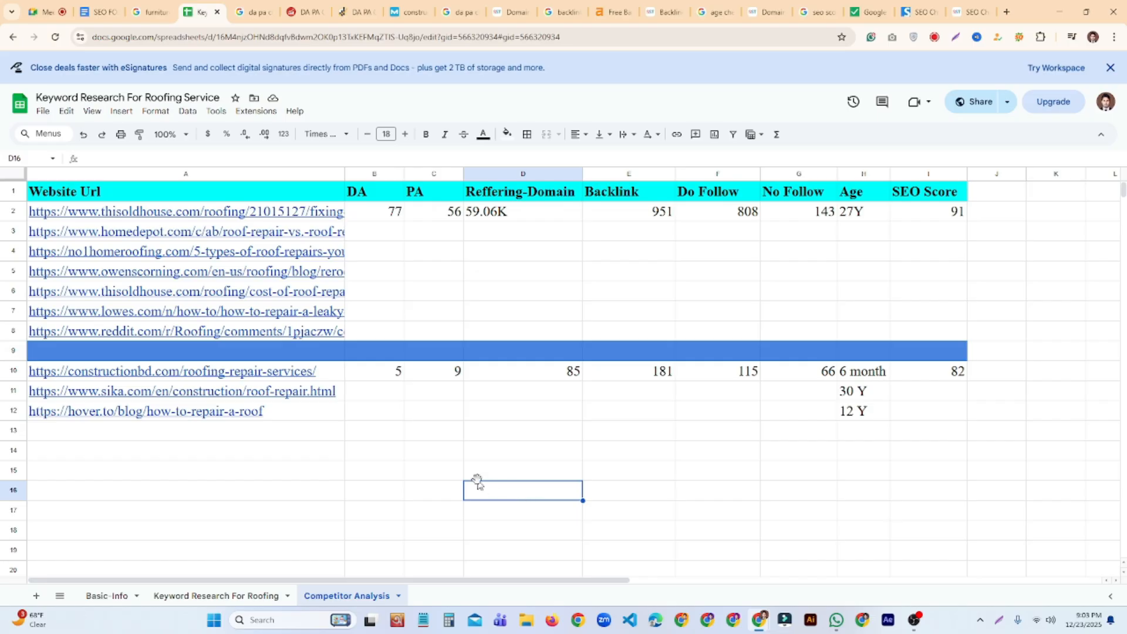
pyautogui.moveTo(268, 251)
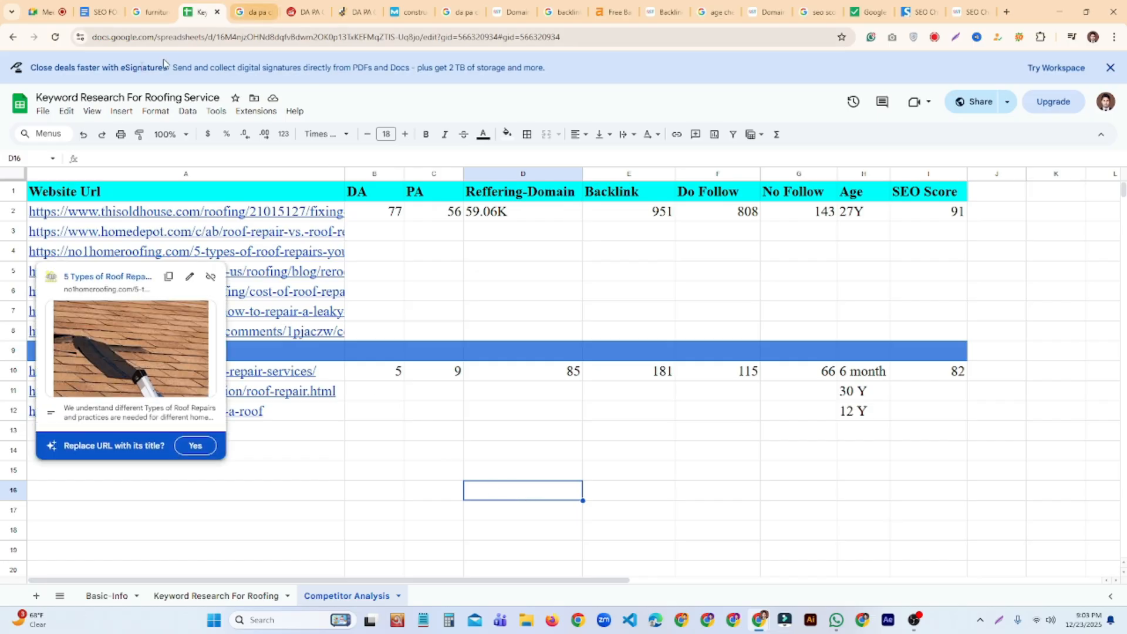
pyautogui.click(48, 12)
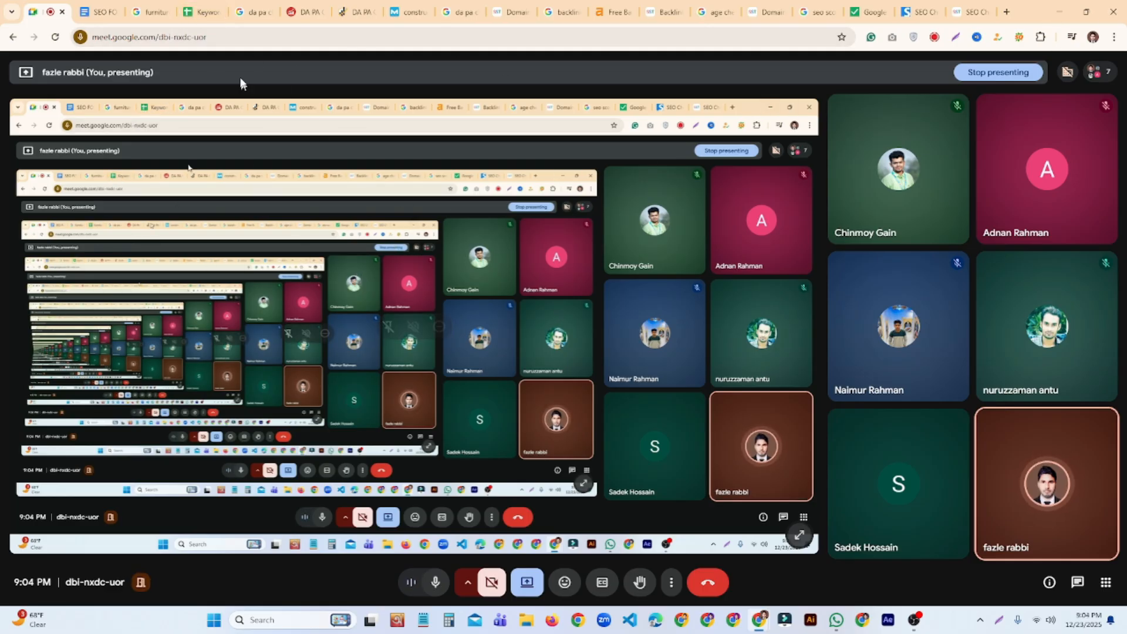
pyautogui.click(210, 13)
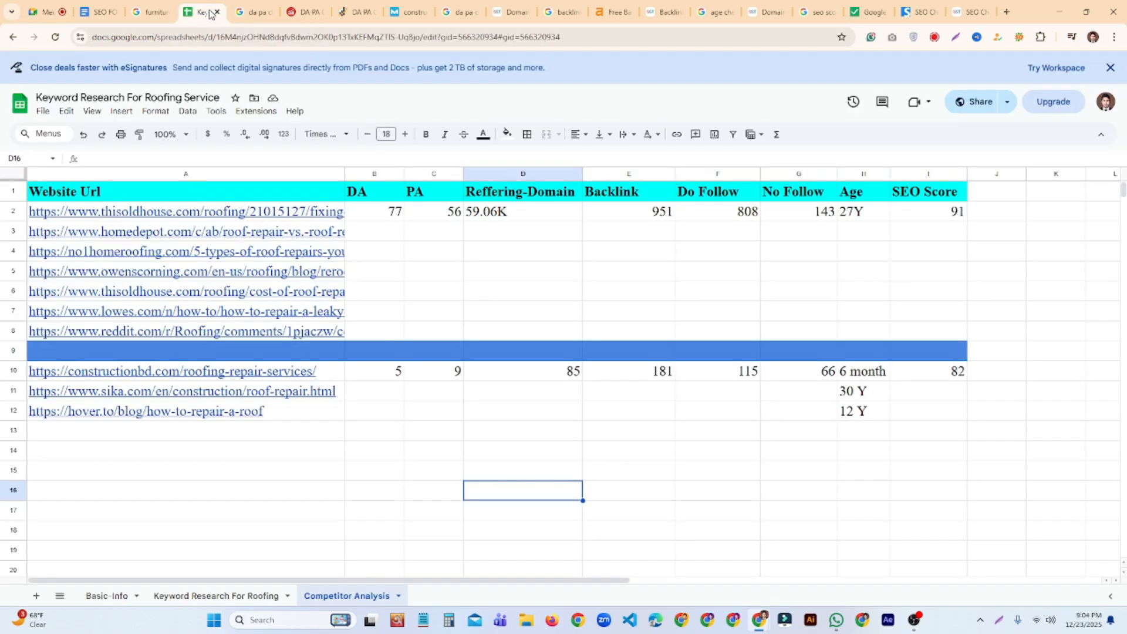
pyautogui.click(378, 438)
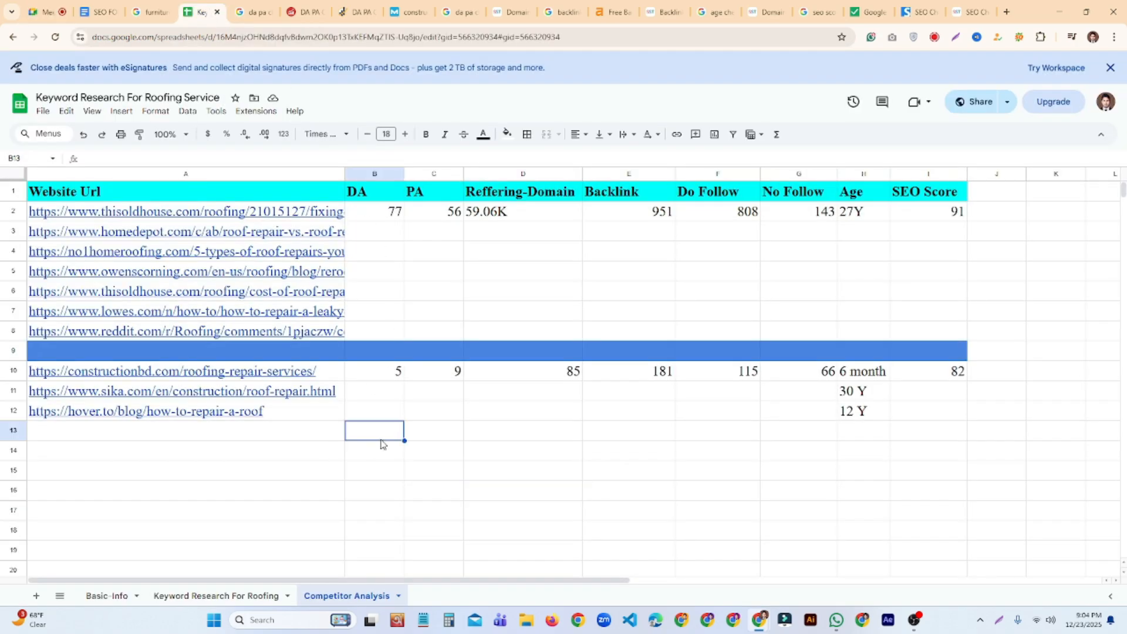
# Copy the sika.com roof-repair URL from the Website Url column of the Competitor Analysis sheet
pyautogui.click(316, 399)
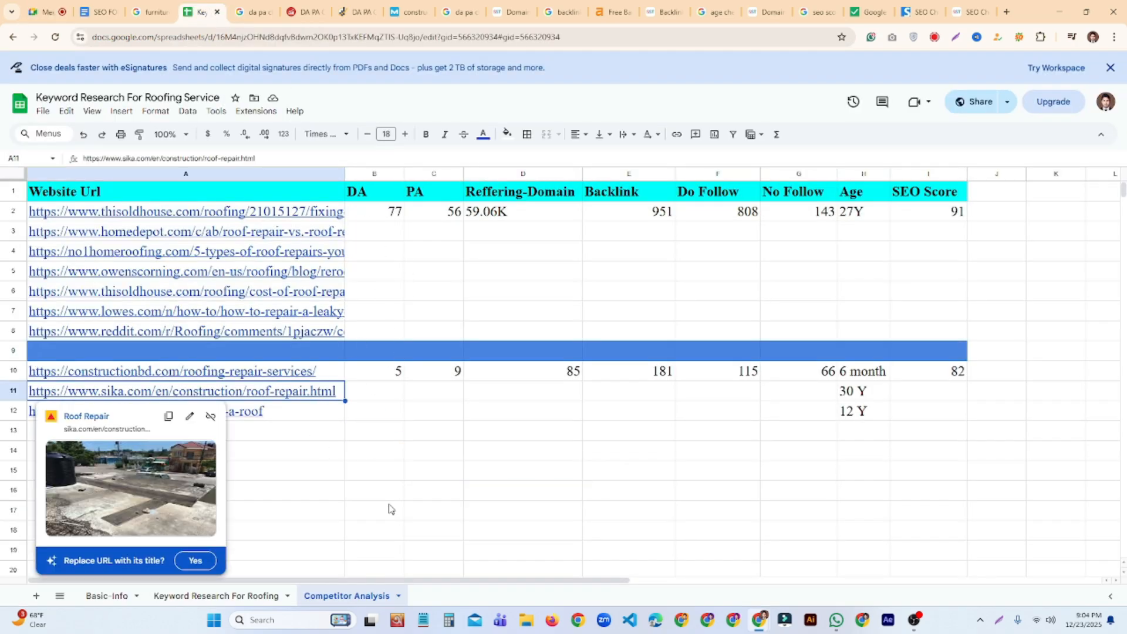
pyautogui.click(379, 462)
pyautogui.click(320, 397)
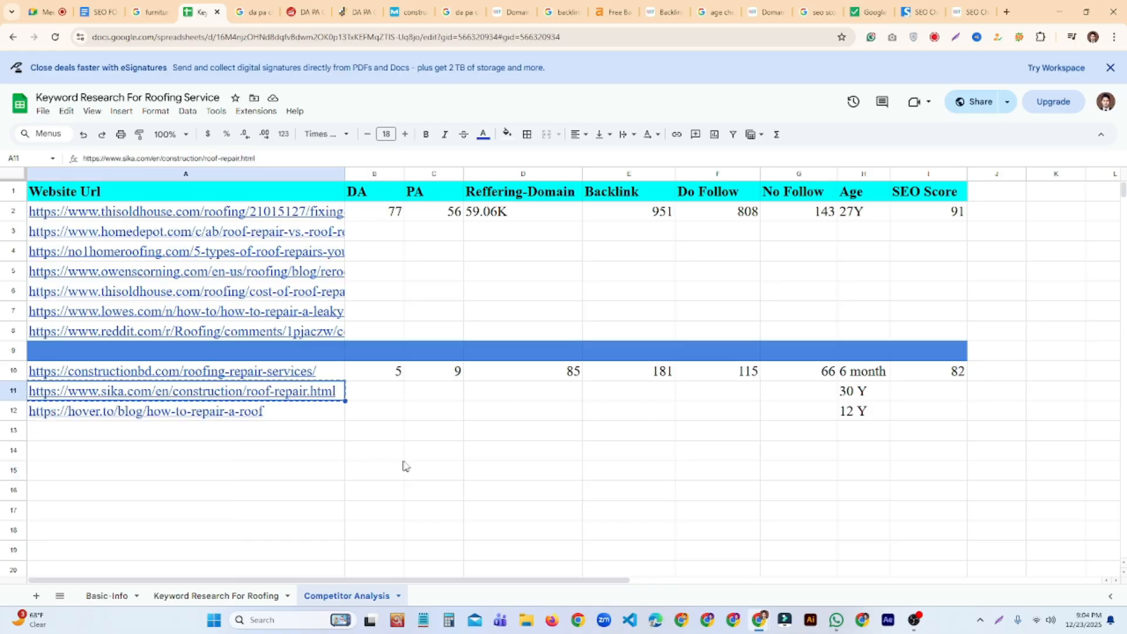
pyautogui.click(356, 12)
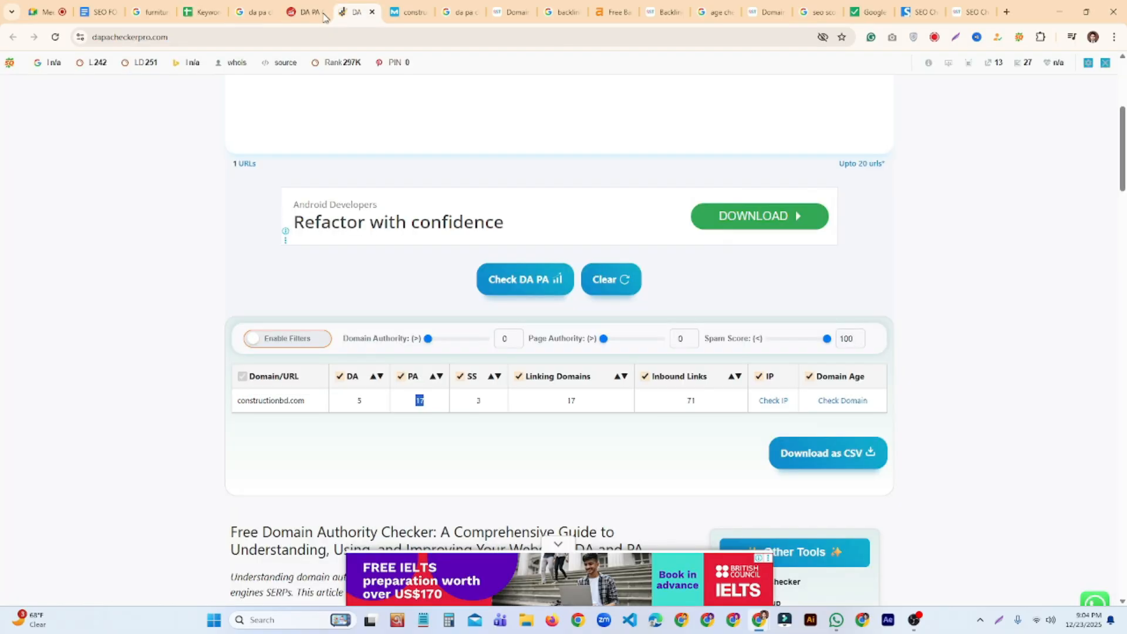
pyautogui.click(315, 13)
pyautogui.scroll(2, 691, 262)
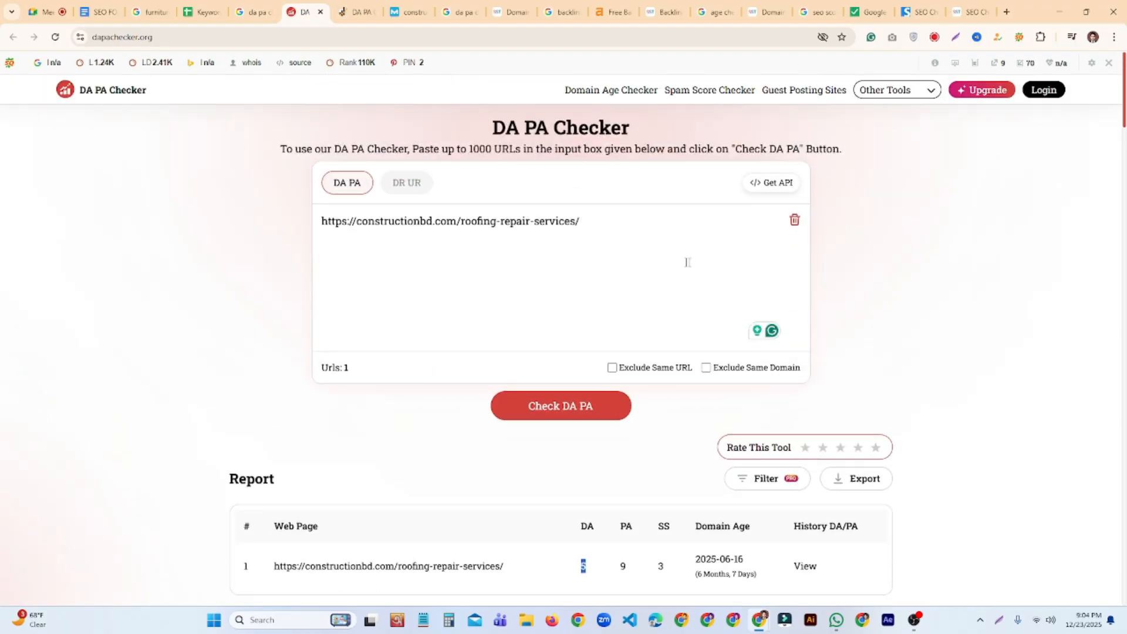
pyautogui.hotkey('ctrl', 'a')
pyautogui.write('https://www.sika.com/en/construction/roof-repair.html')
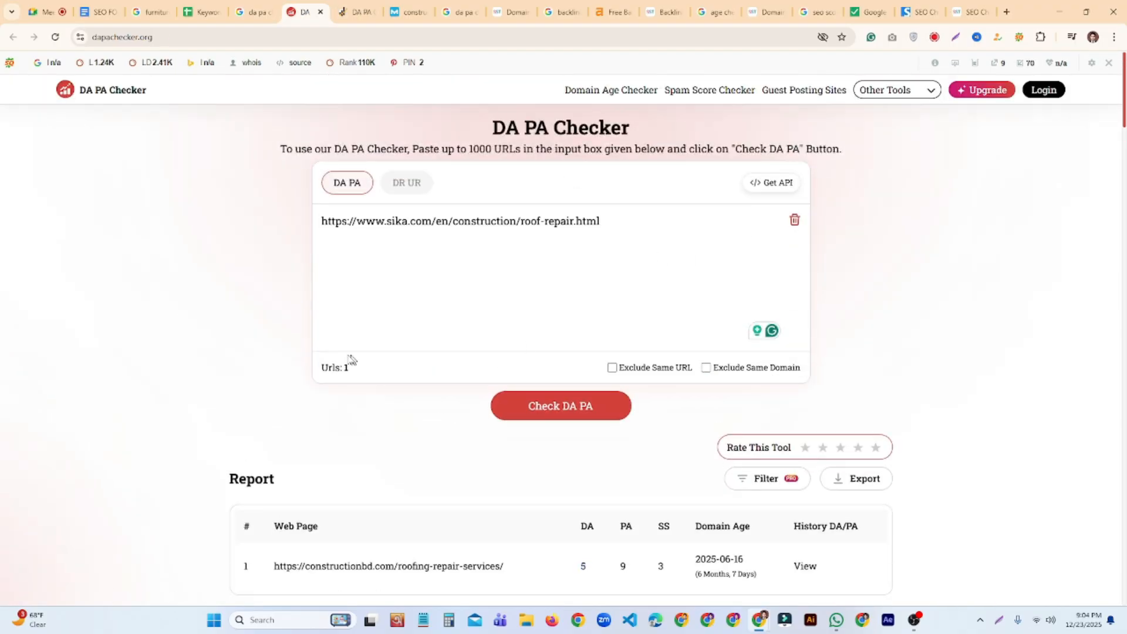
pyautogui.click(562, 409)
pyautogui.scroll(-2, 755, 352)
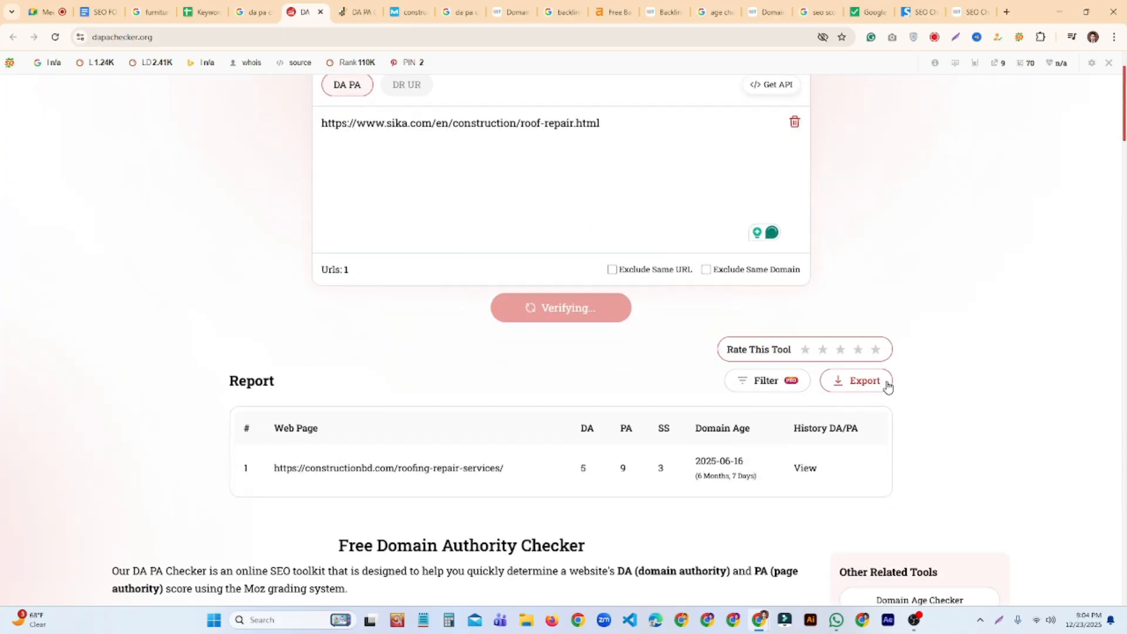
pyautogui.scroll(-5, 887, 386)
pyautogui.scroll(2, 871, 373)
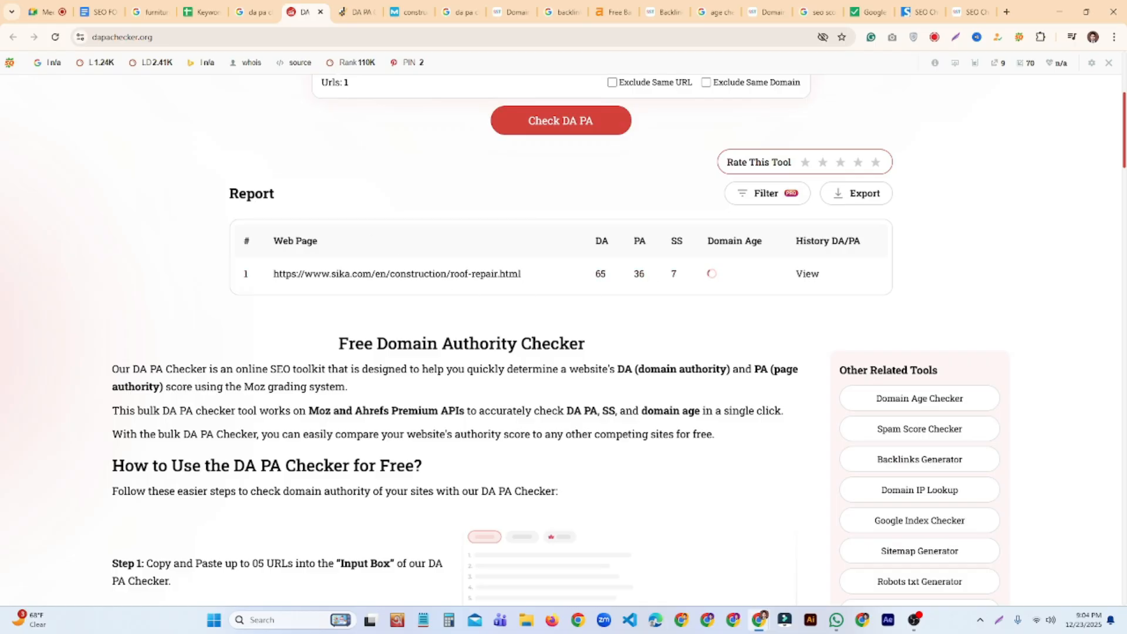
# Enter DA 65 and PA 36 for the sika.com page in the Competitor Analysis sheet
pyautogui.click(200, 13)
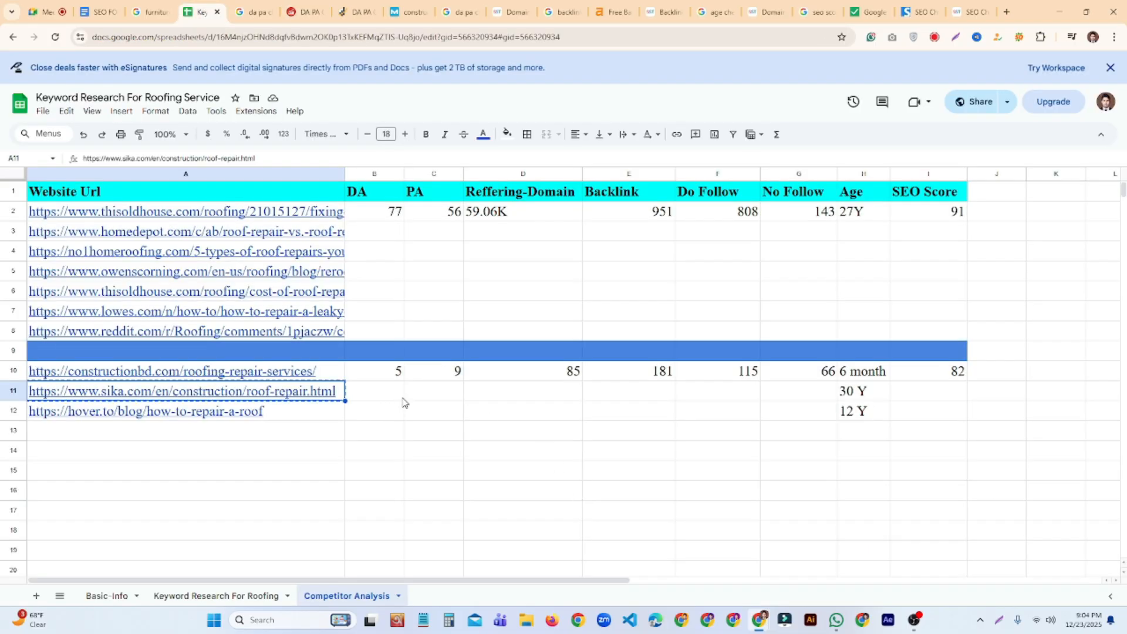
pyautogui.click(402, 401)
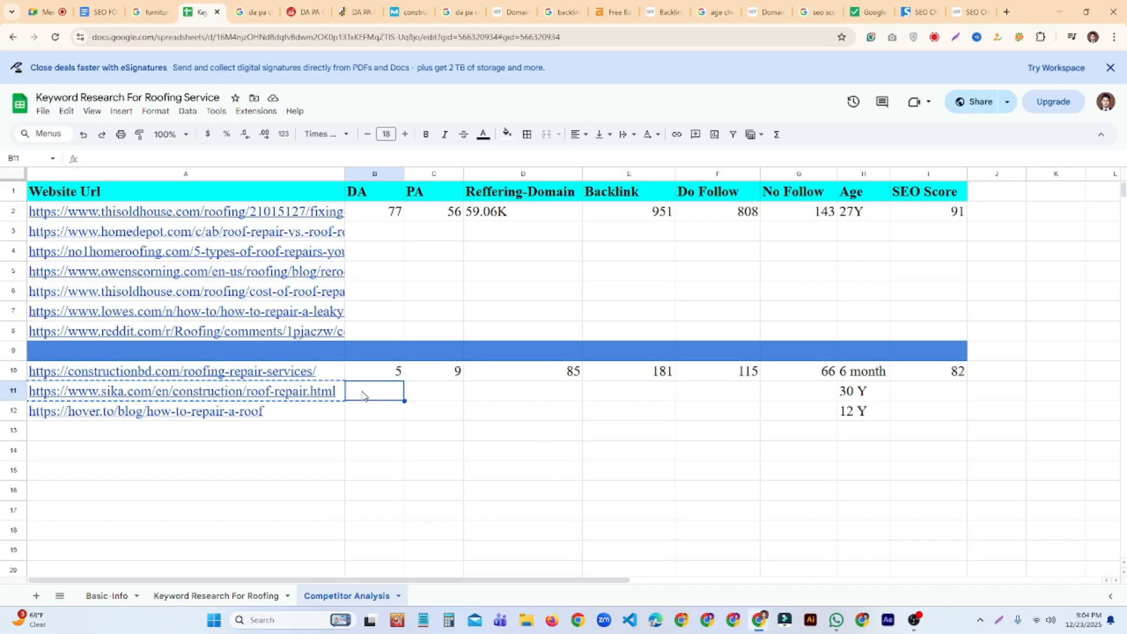
pyautogui.click(498, 494)
pyautogui.click(457, 399)
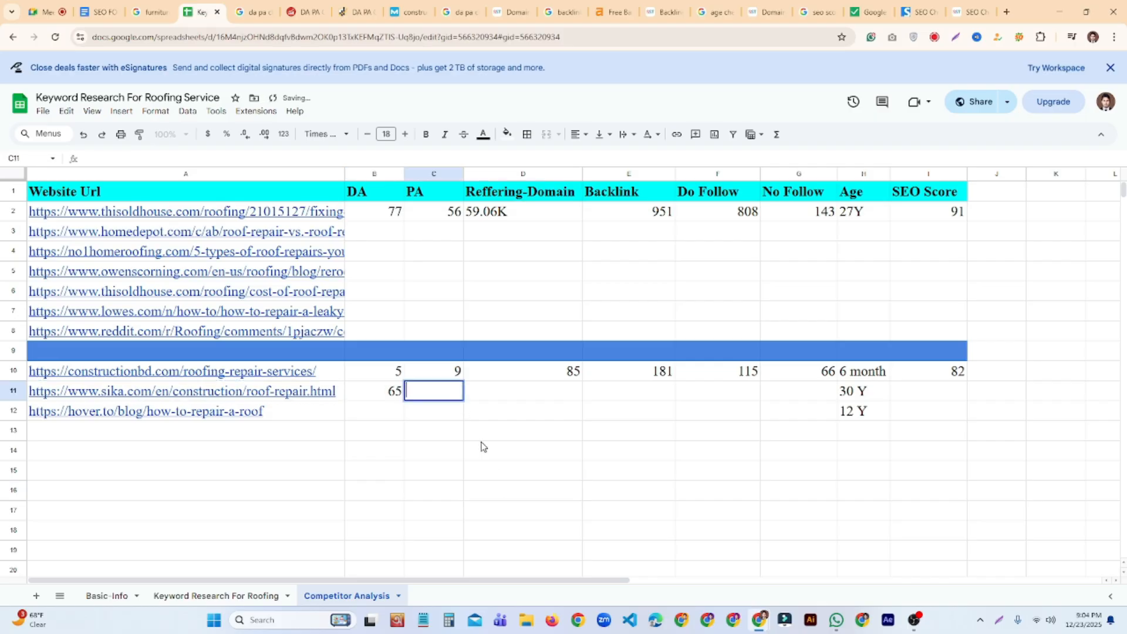
pyautogui.write('36')
pyautogui.click(481, 444)
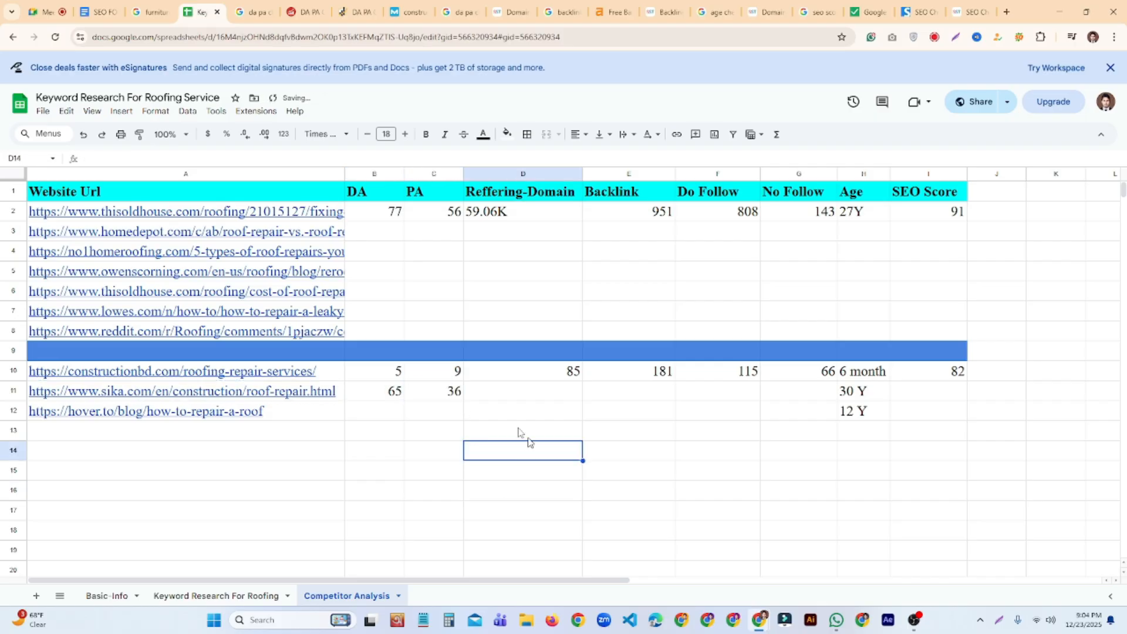
pyautogui.click(305, 11)
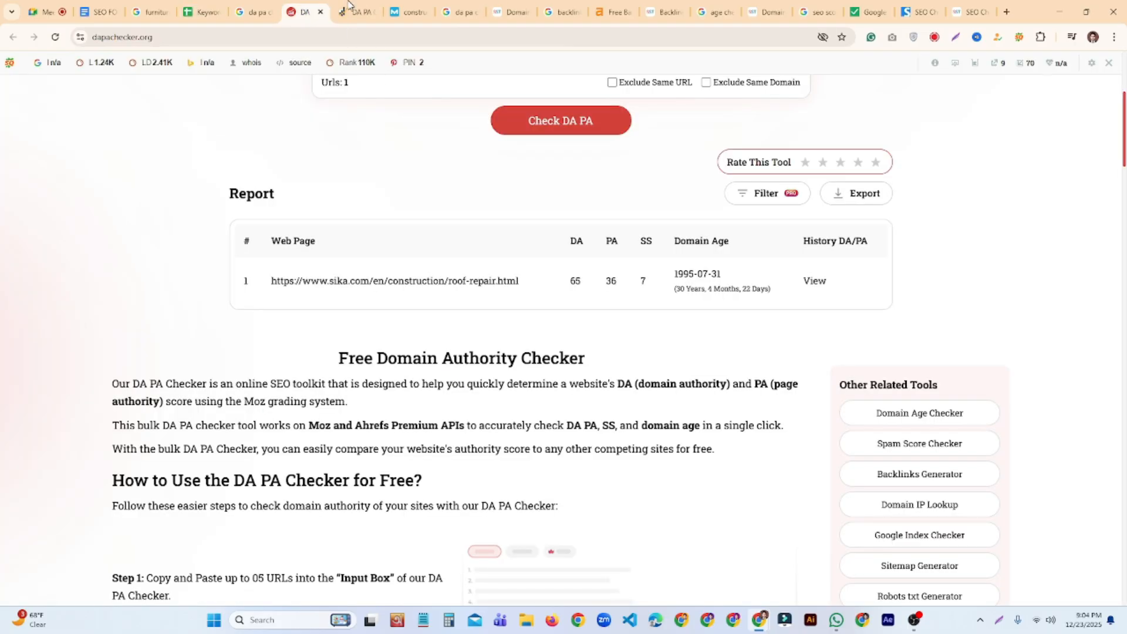
pyautogui.click(365, 11)
pyautogui.click(407, 13)
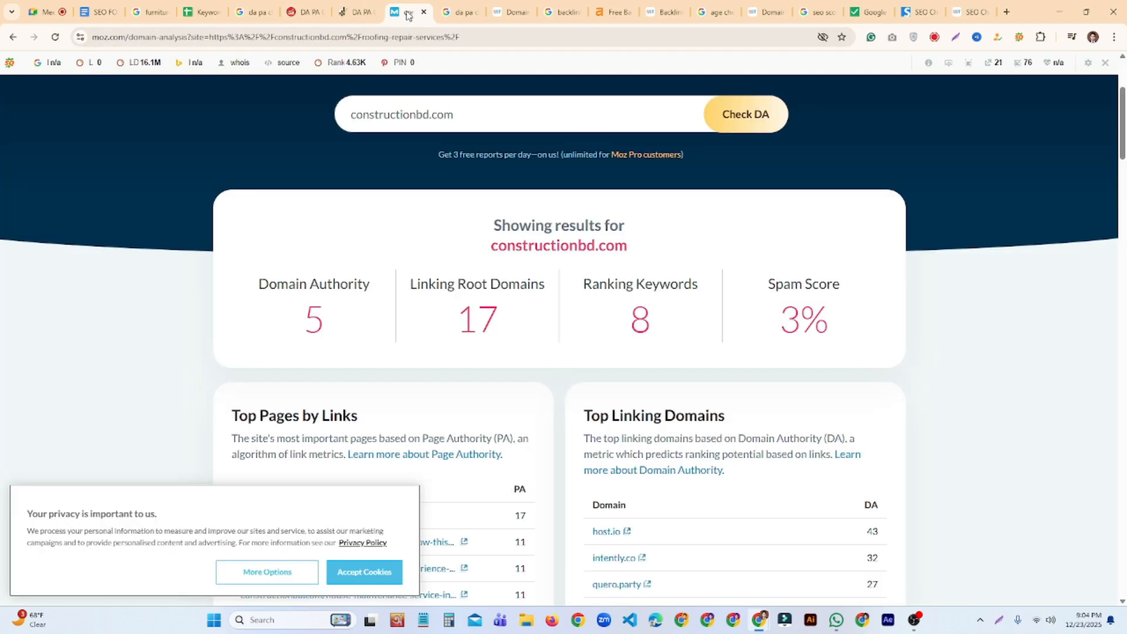
pyautogui.click(458, 13)
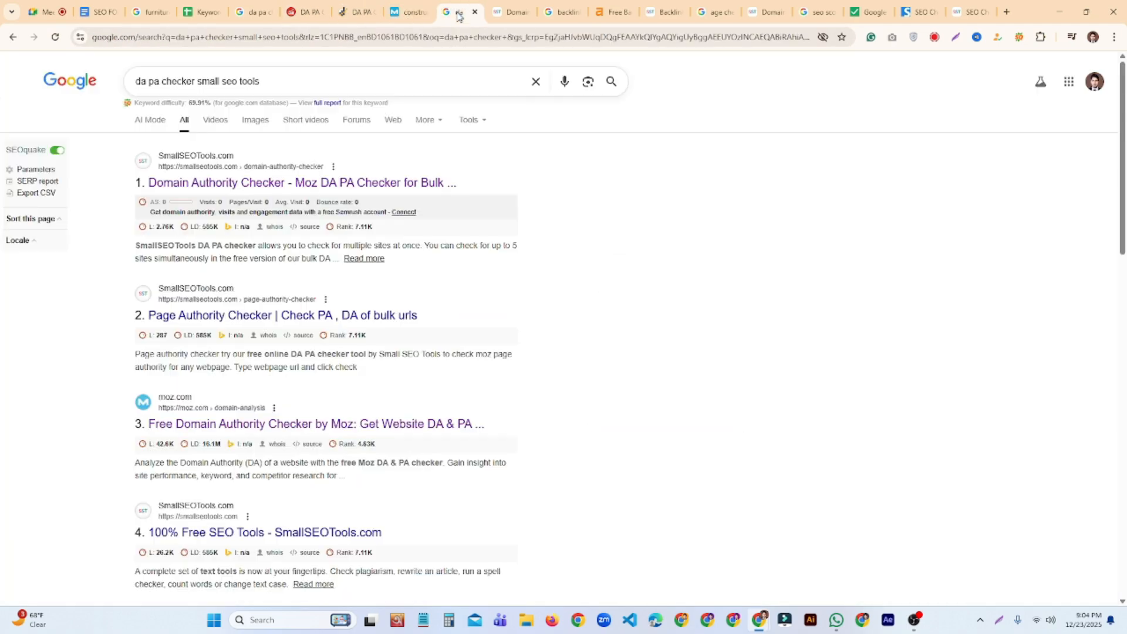
pyautogui.click(510, 12)
pyautogui.scroll(6, 547, 286)
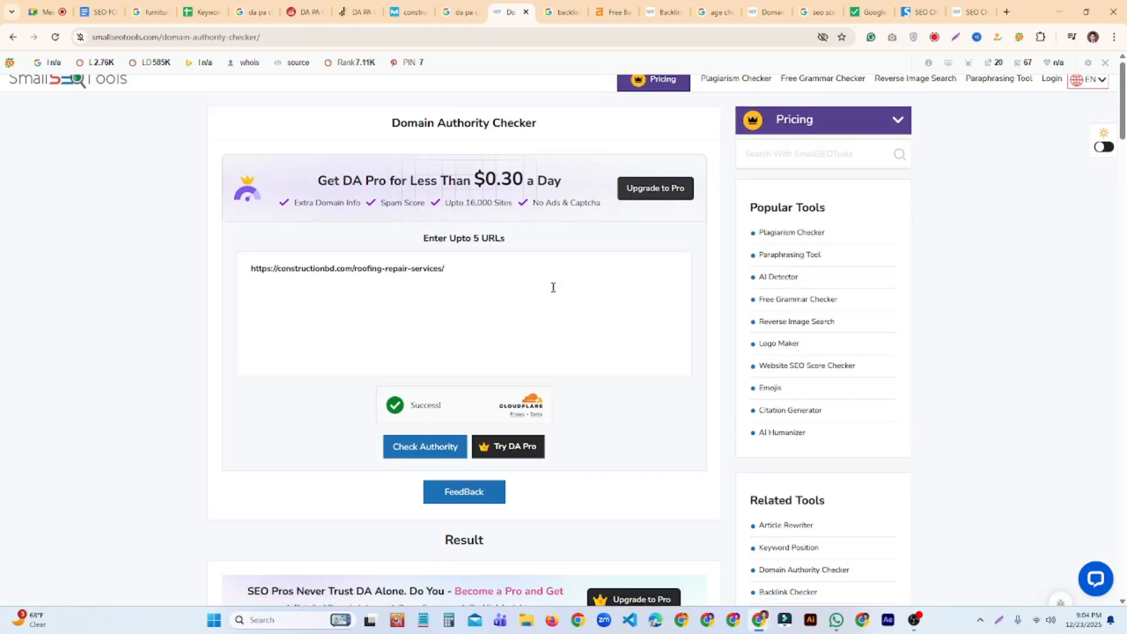
pyautogui.moveTo(445, 276); pyautogui.dragTo(251, 275)
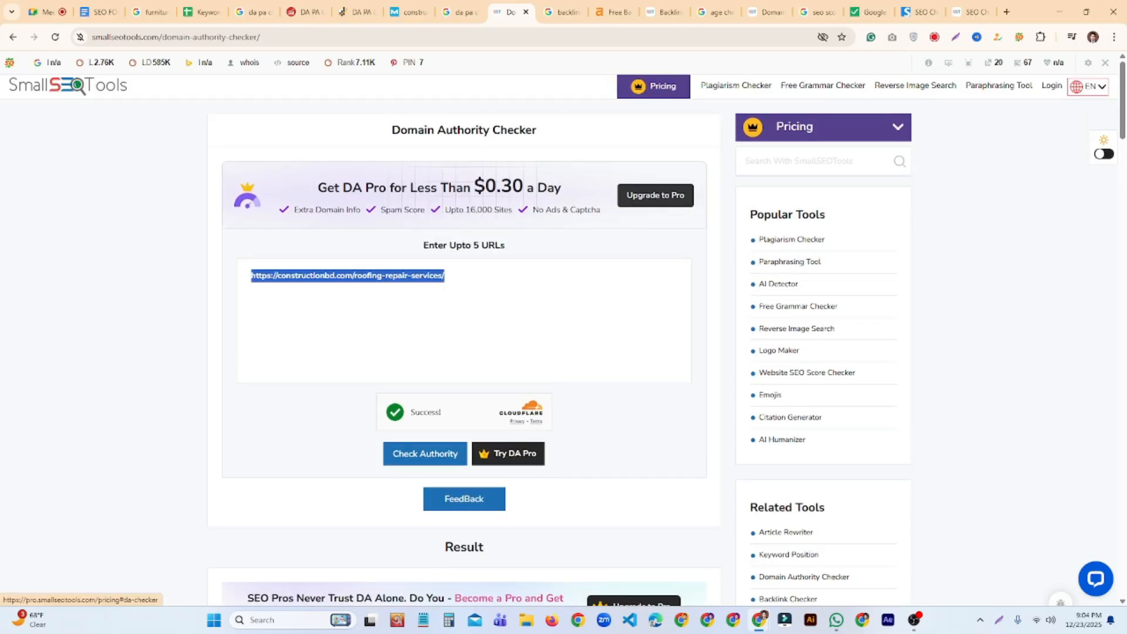
pyautogui.hotkey('ctrl', 'v')
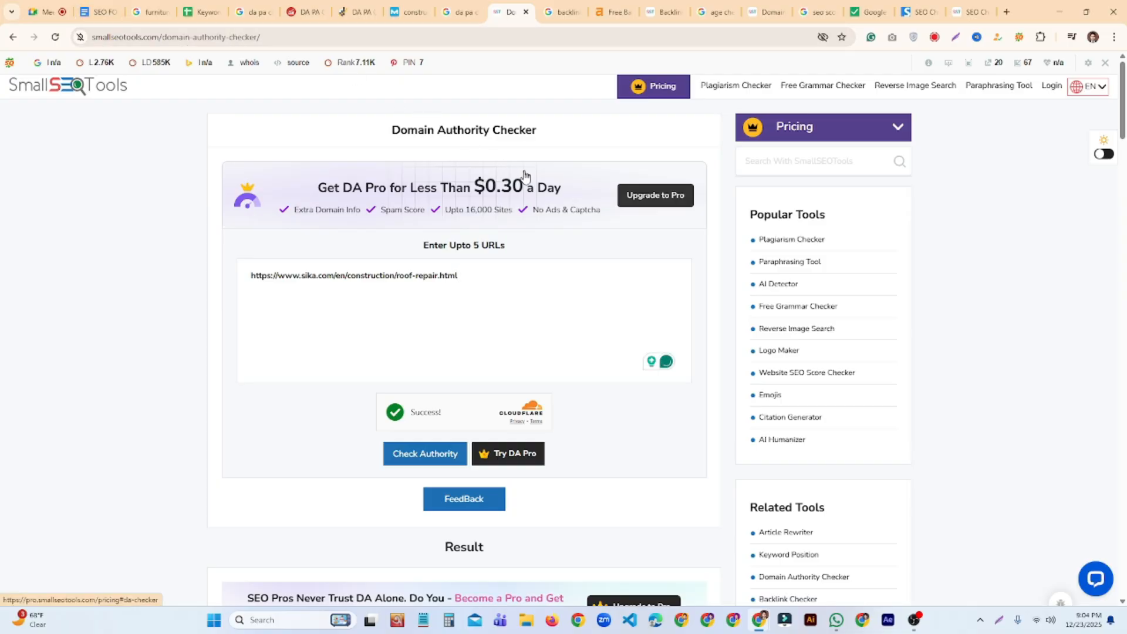
pyautogui.scroll(-5, 528, 182)
pyautogui.scroll(5, 543, 195)
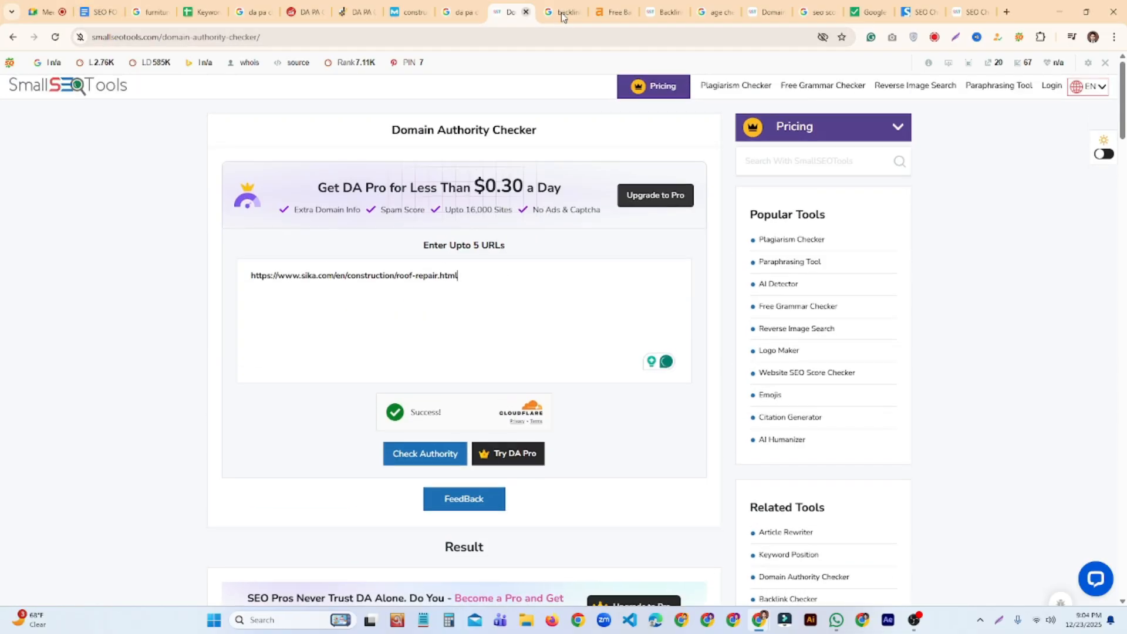
# Close the "da pa checker small seo tools" search page and the SmallSEOTools Domain Authority Checker page
pyautogui.click(465, 13)
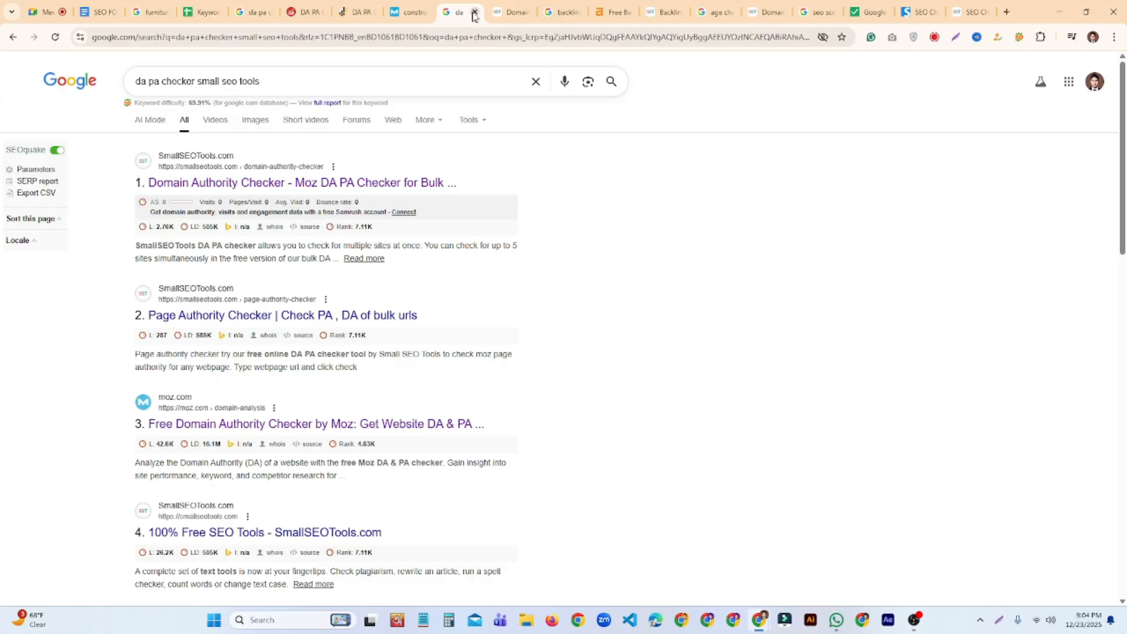
pyautogui.click(474, 13)
pyautogui.click(474, 13)
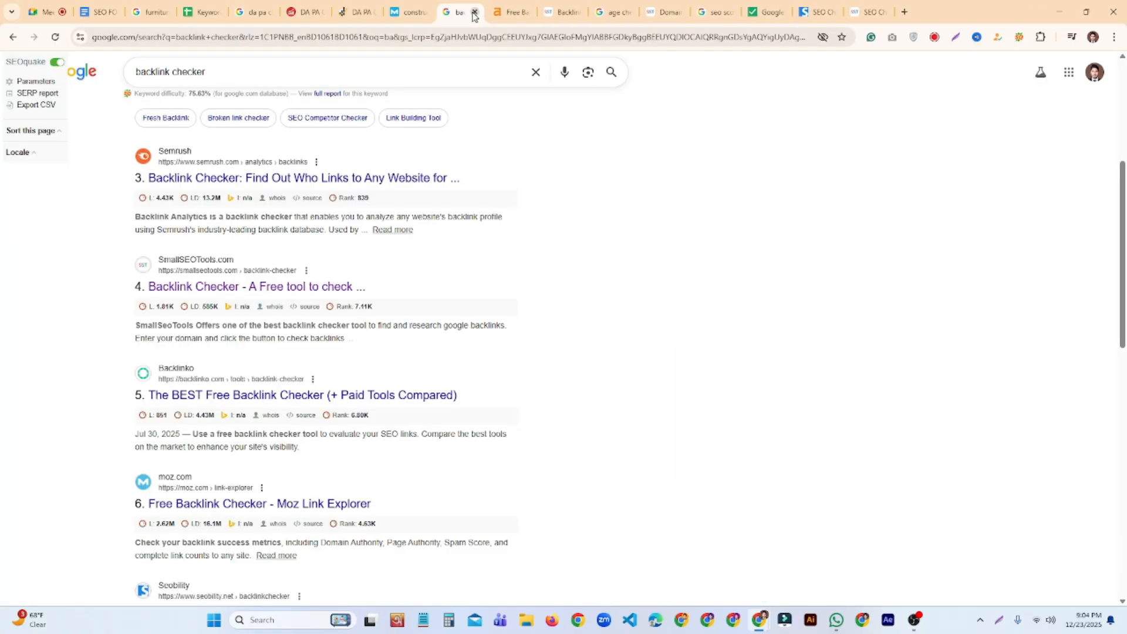
pyautogui.click(521, 13)
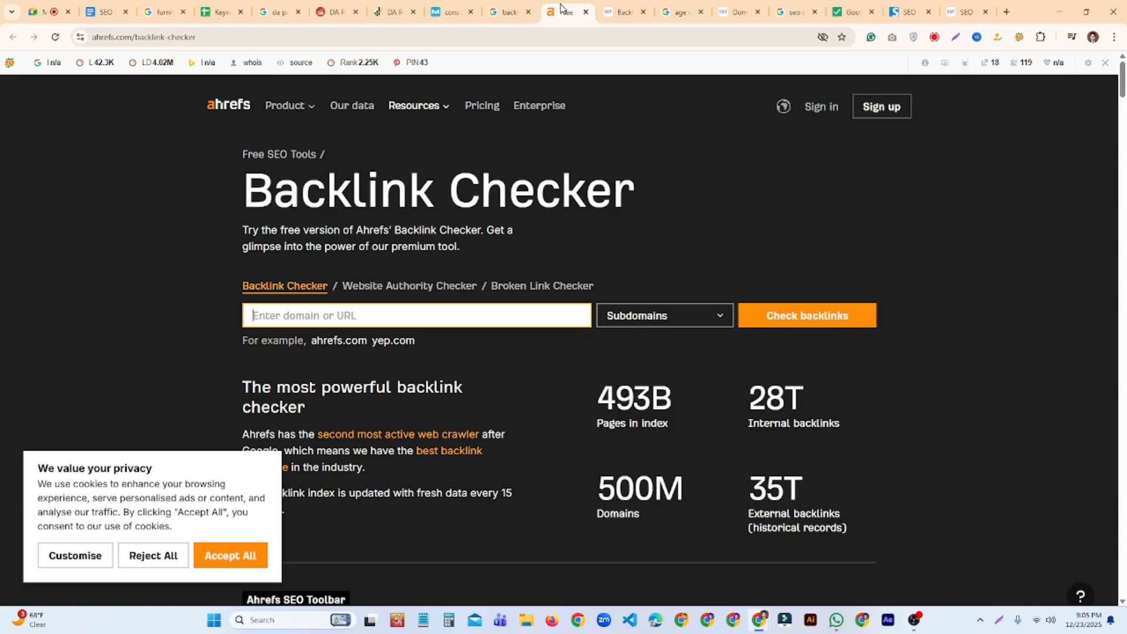
pyautogui.click(623, 13)
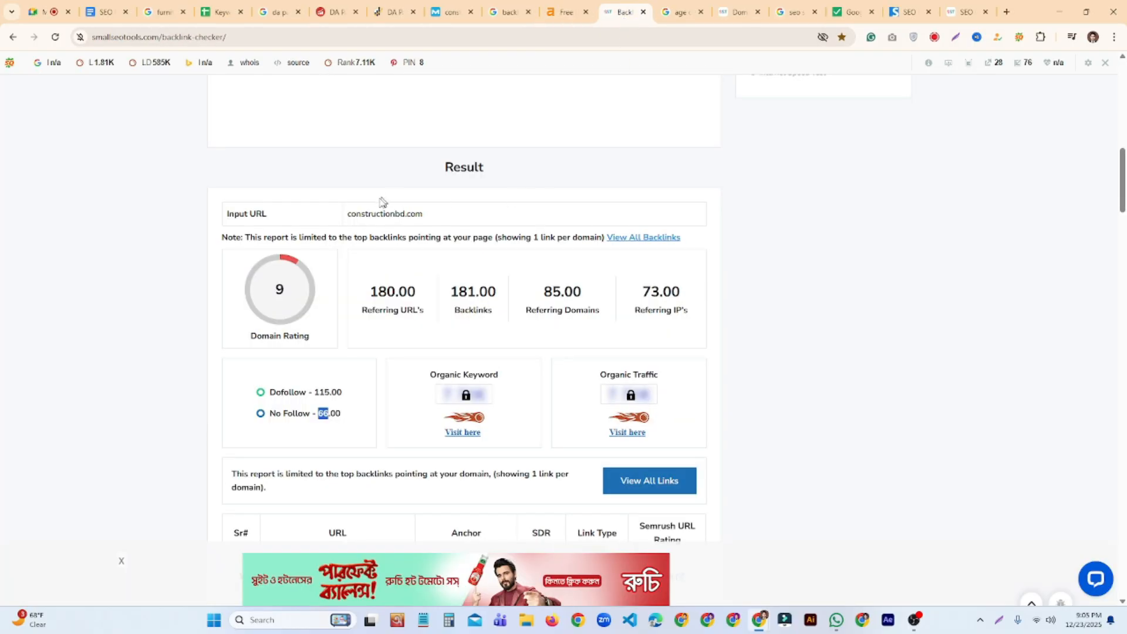
pyautogui.scroll(10, 558, 303)
pyautogui.doubleClick(482, 289)
pyautogui.tripleClick(492, 290)
pyautogui.hotkey('ctrl', 'v')
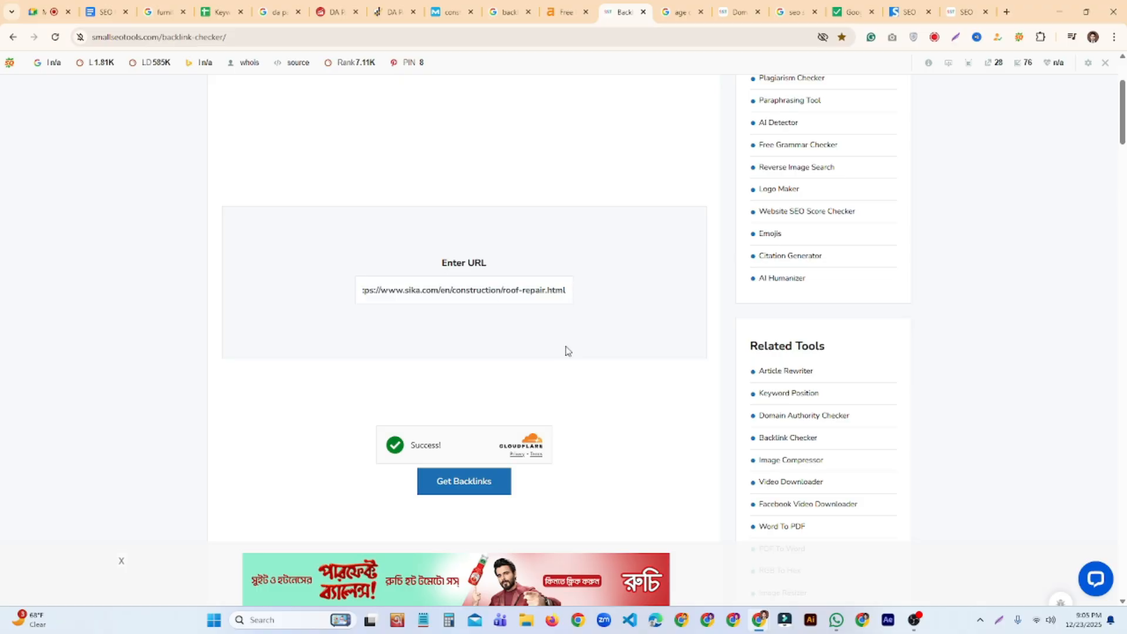
pyautogui.scroll(-2, 469, 358)
pyautogui.click(463, 384)
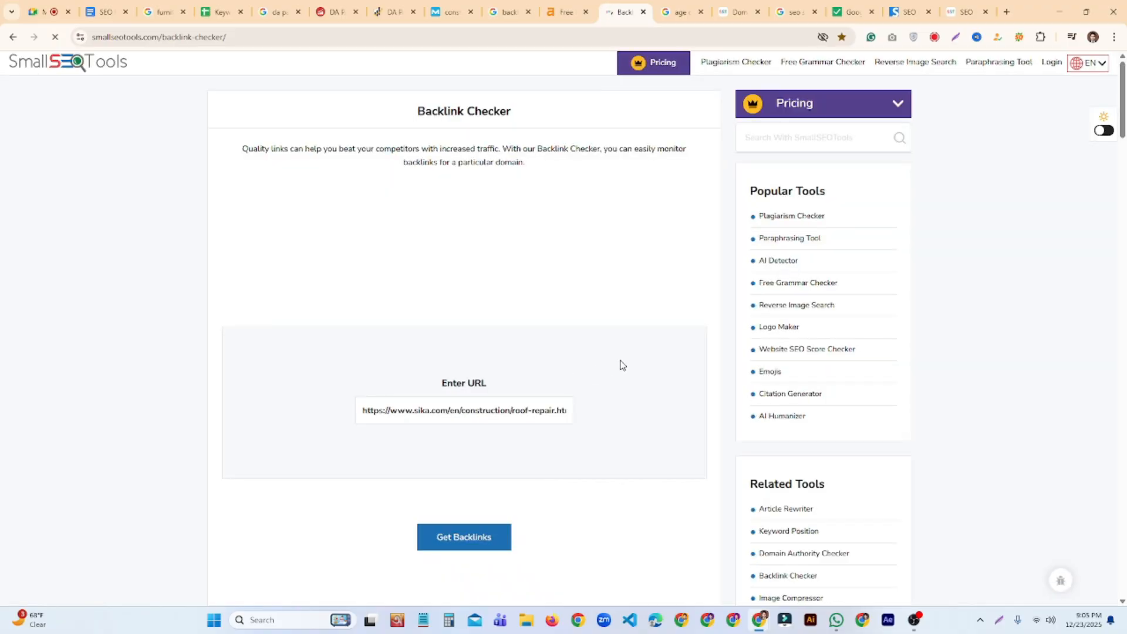
pyautogui.scroll(-9, 622, 365)
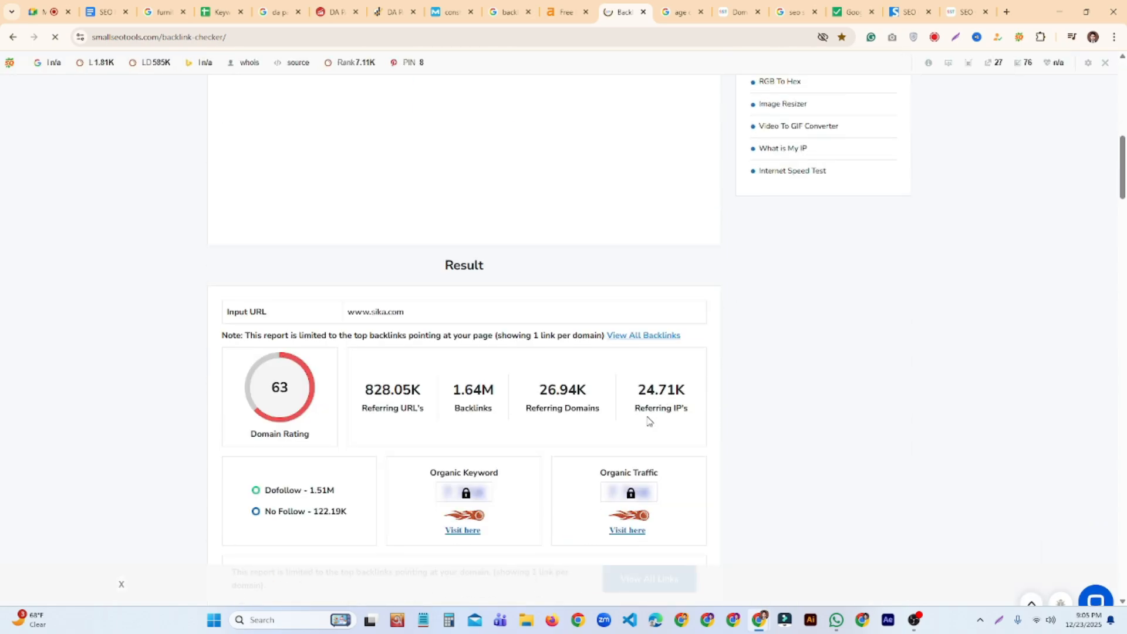
pyautogui.scroll(10, 648, 420)
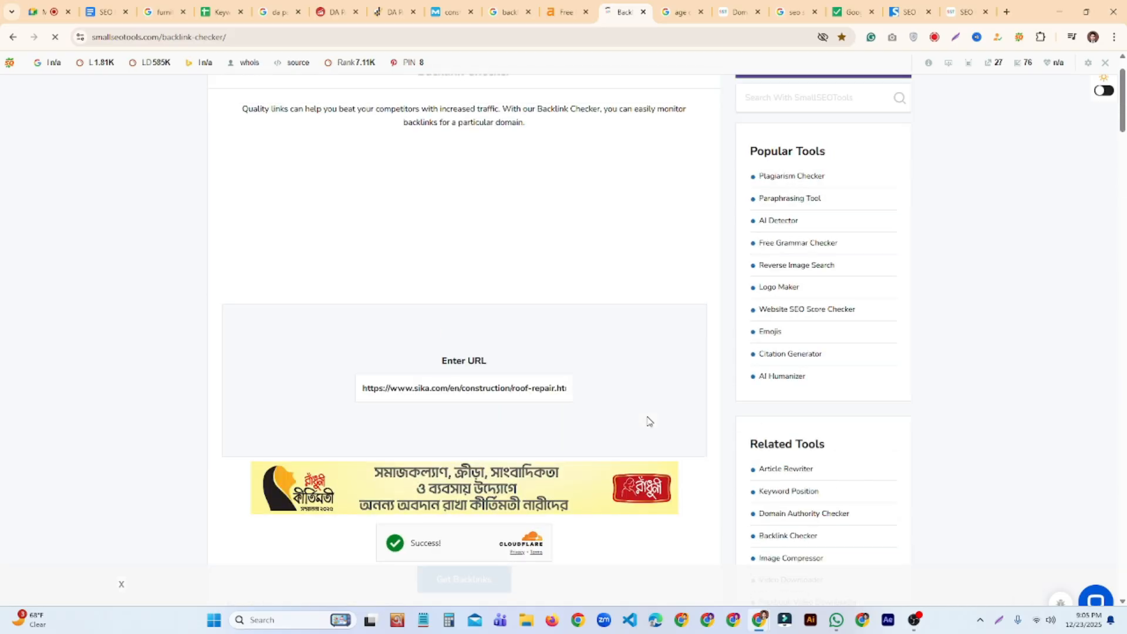
pyautogui.scroll(-5, 647, 420)
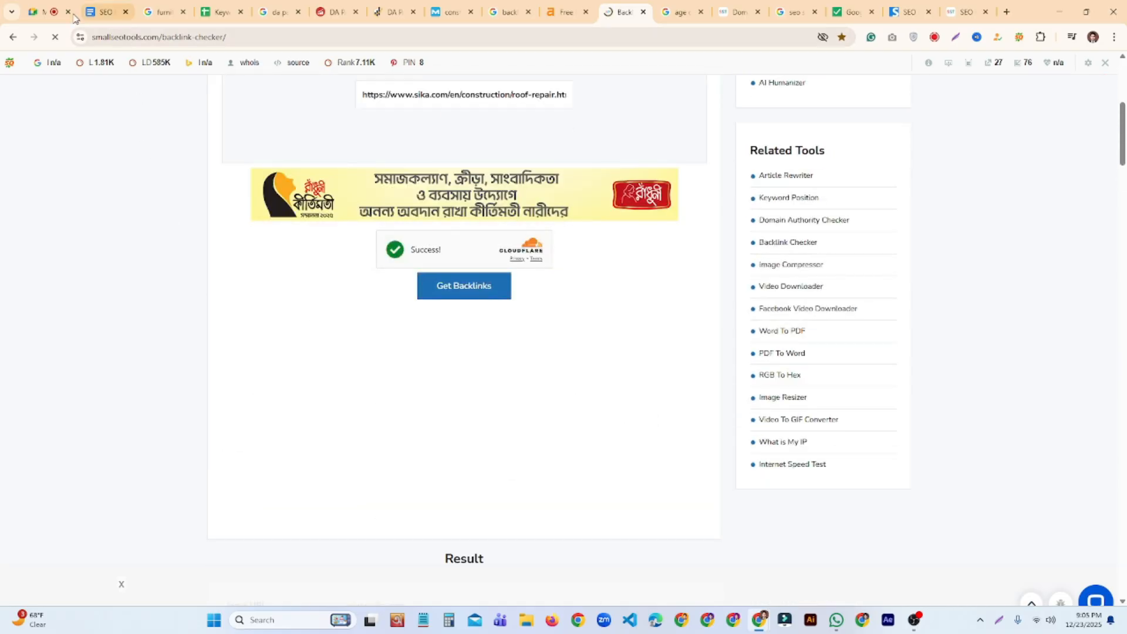
# Copy the Referring Domains figure, 26.94K, from the sika.com result on the SmallSEOTools Backlink Checker page
pyautogui.click(221, 12)
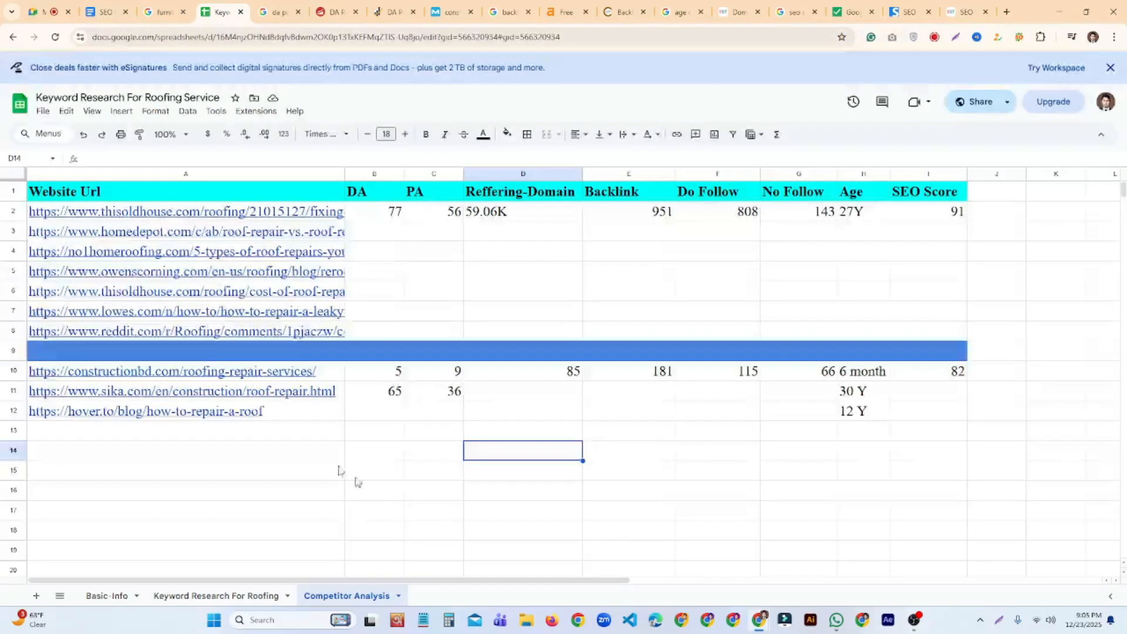
pyautogui.moveTo(273, 392)
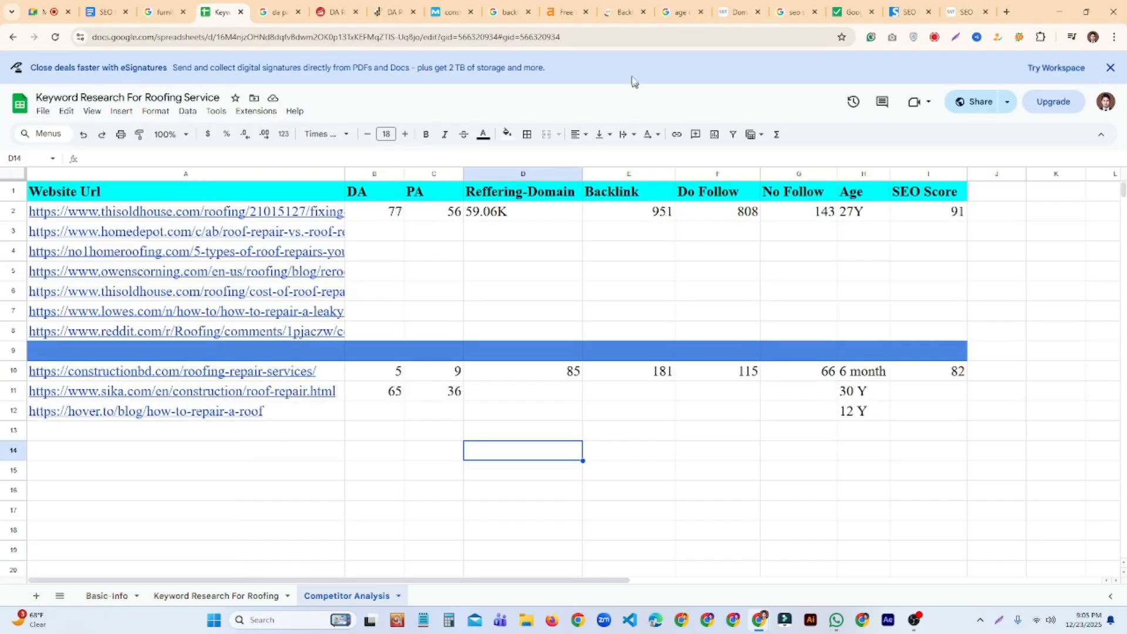
pyautogui.click(610, 8)
pyautogui.scroll(-6, 679, 364)
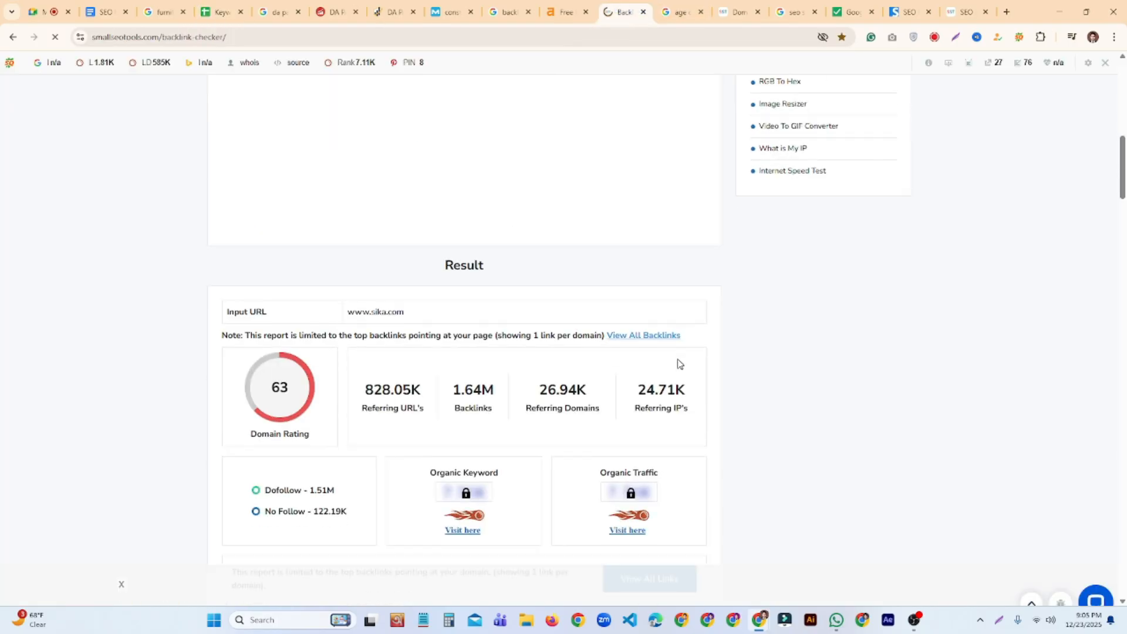
pyautogui.moveTo(537, 293)
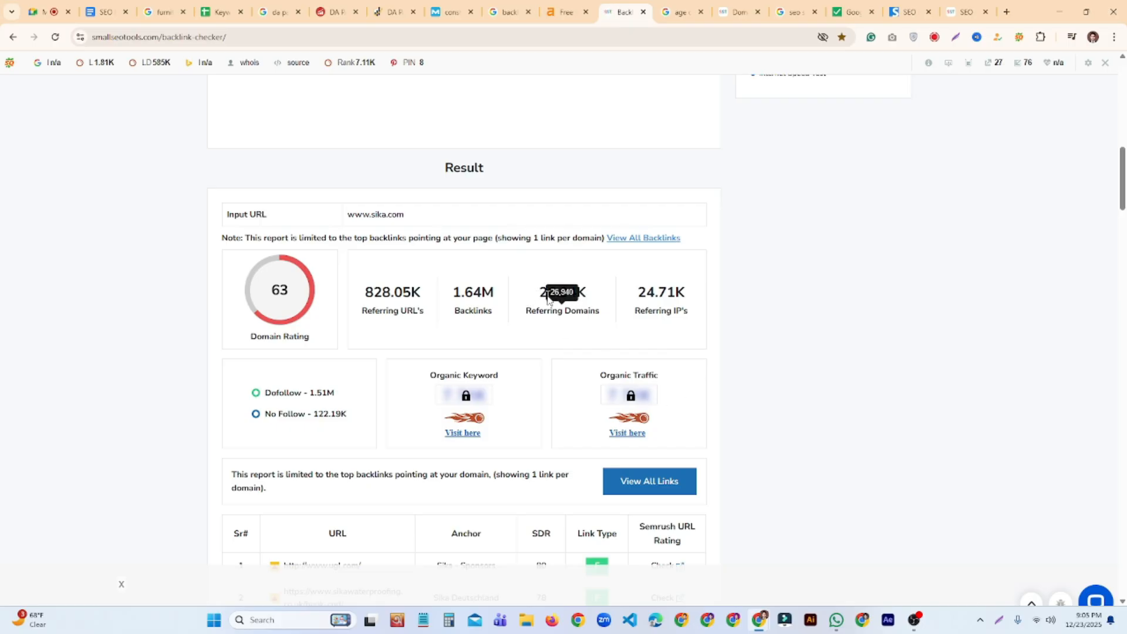
pyautogui.moveTo(546, 297); pyautogui.dragTo(594, 299)
pyautogui.hotkey('ctrl', 'c')
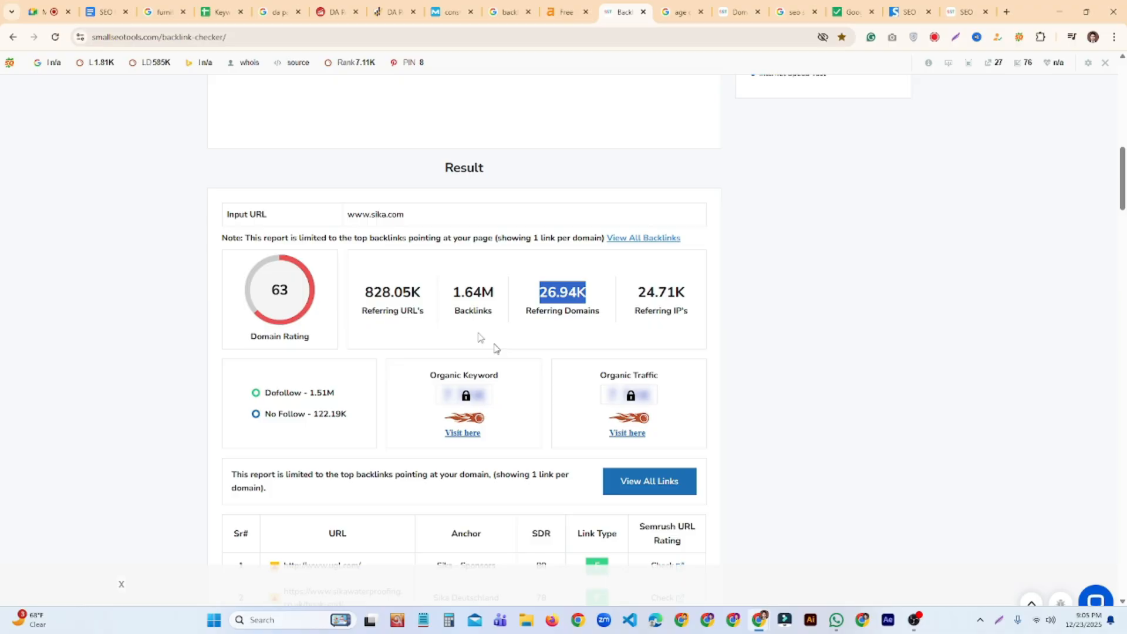
# Paste 26.94K as the Reffering-Domain value of the sika.com page in the Competitor Analysis sheet
pyautogui.click(233, 12)
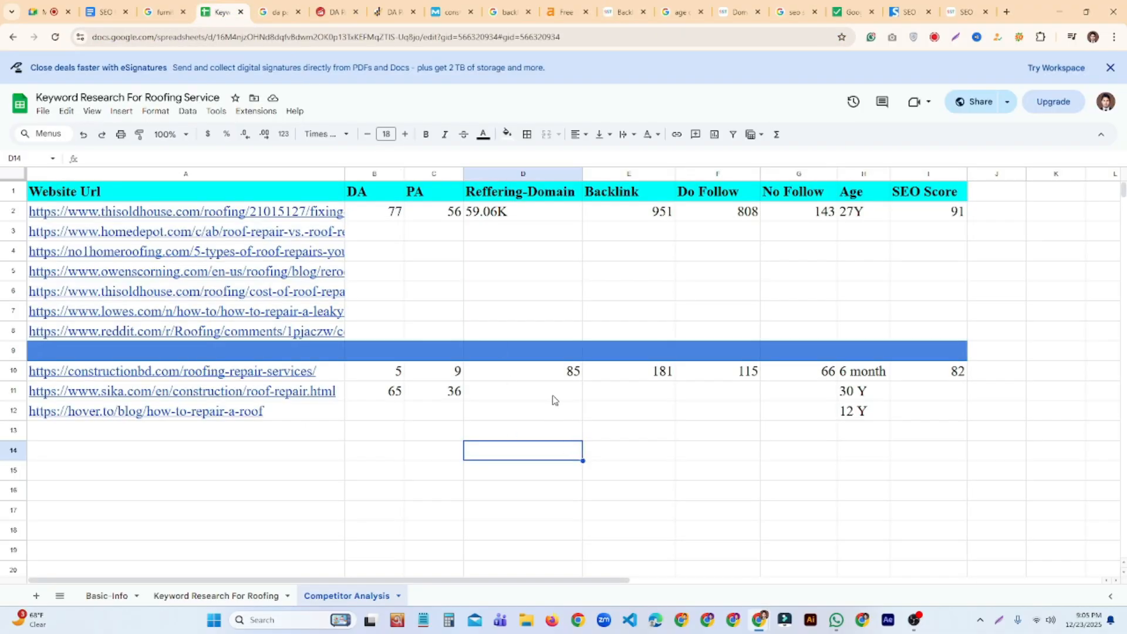
pyautogui.click(555, 401)
pyautogui.click(553, 418)
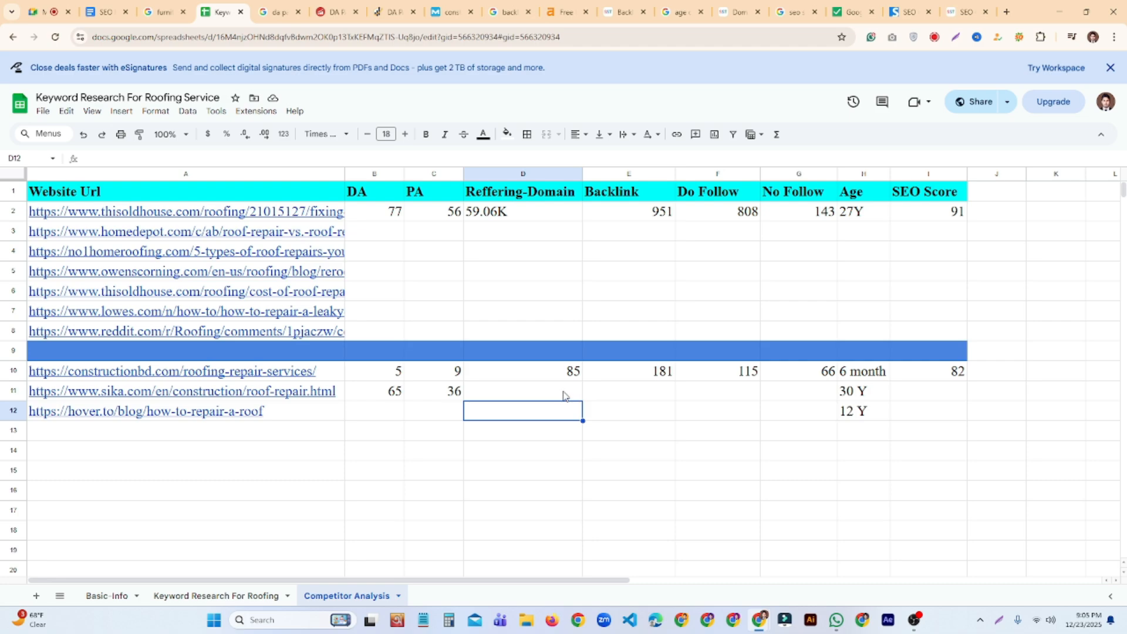
pyautogui.click(563, 395)
pyautogui.hotkey('ctrl', 'v')
pyautogui.click(562, 470)
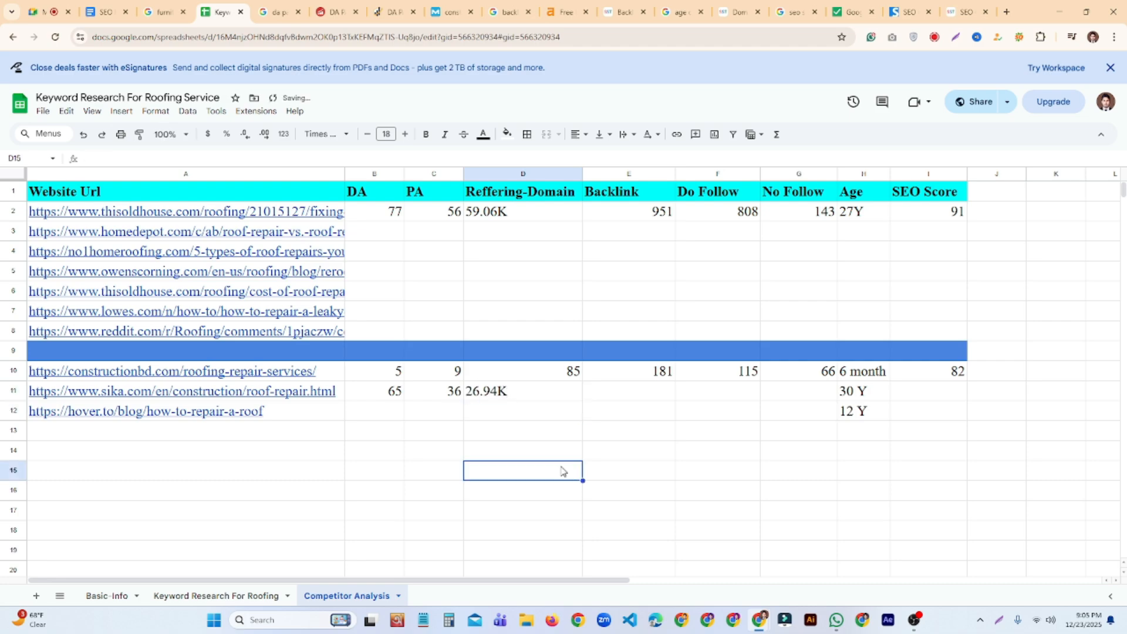
pyautogui.click(555, 399)
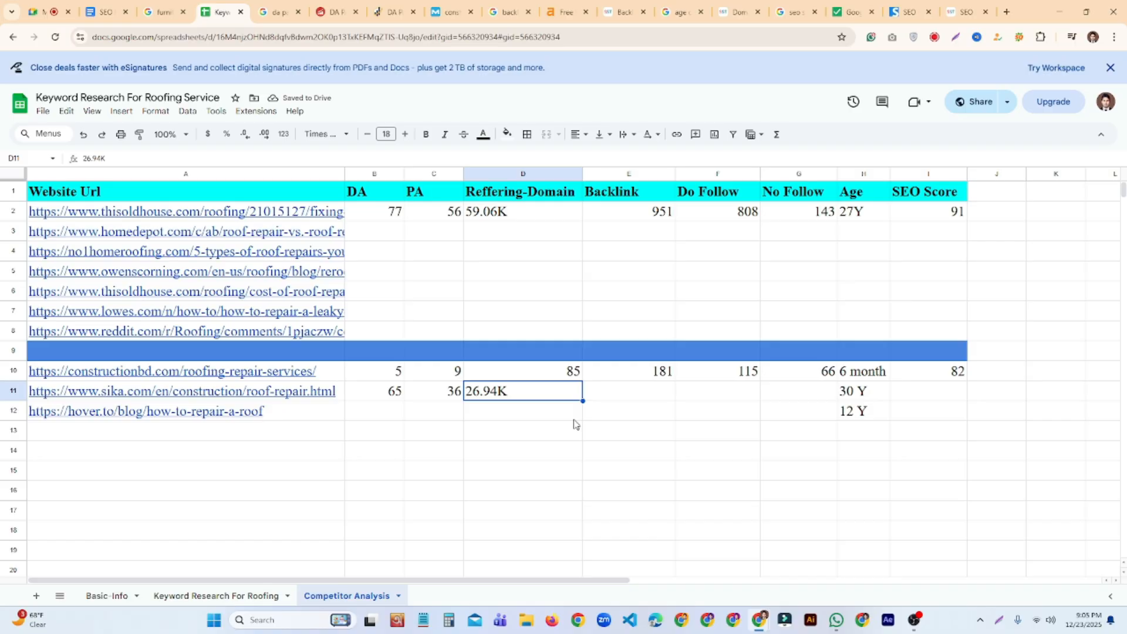
pyautogui.click(591, 451)
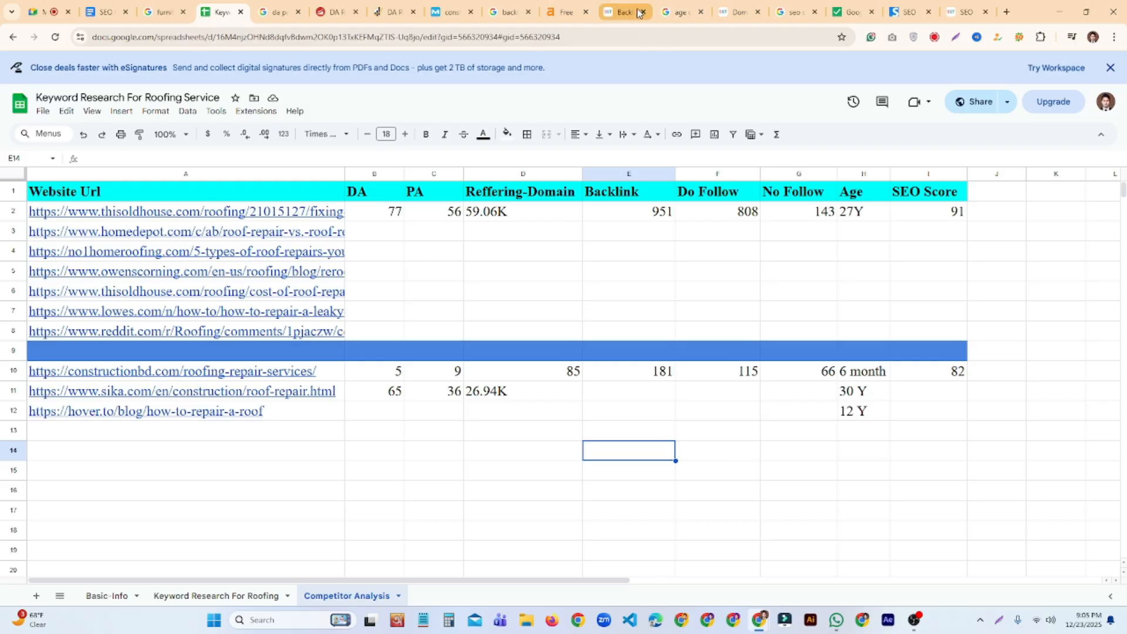
# Enter 1.64m, from the backlink report, as the Backlink value of the sika.com page in the Competitor Analysis sheet
pyautogui.click(616, 12)
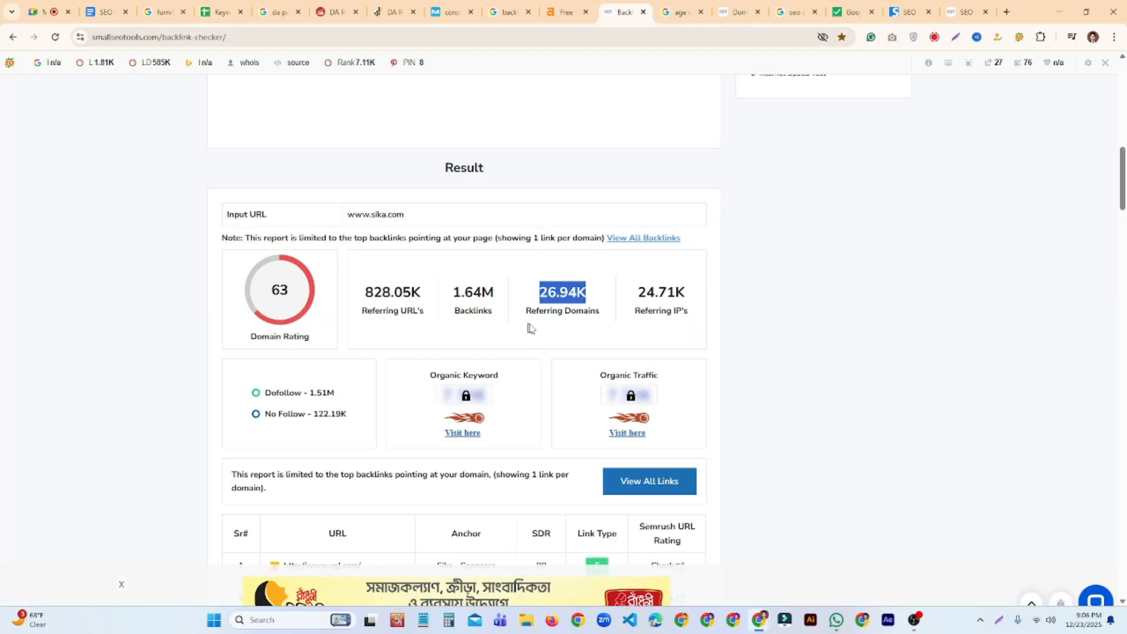
pyautogui.click(226, 12)
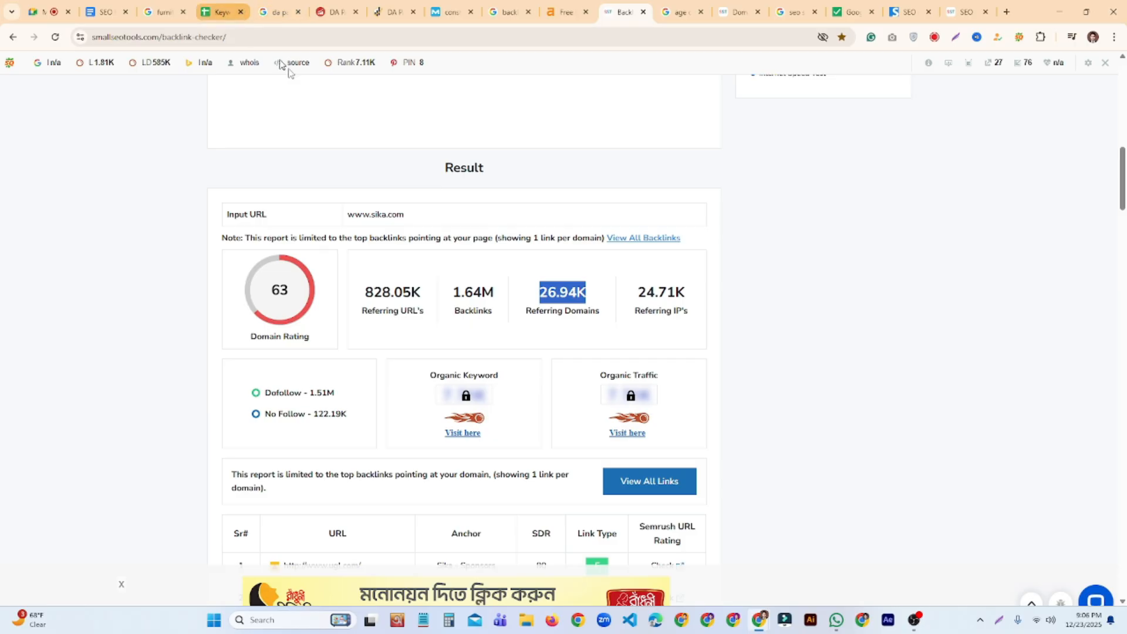
pyautogui.click(569, 396)
pyautogui.click(655, 429)
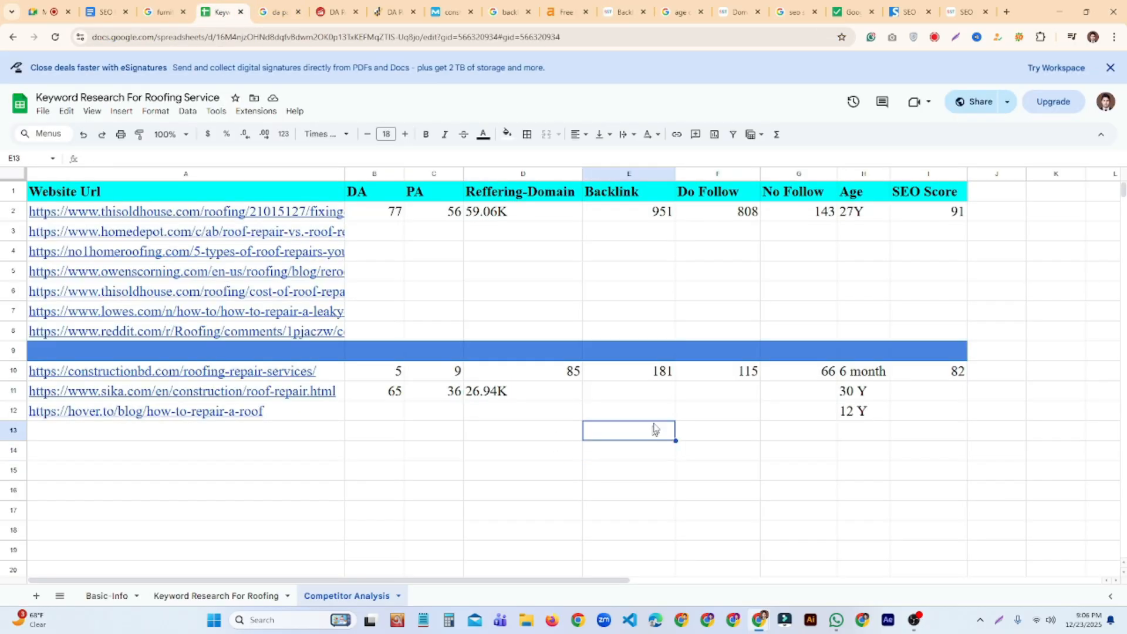
pyautogui.doubleClick(651, 391)
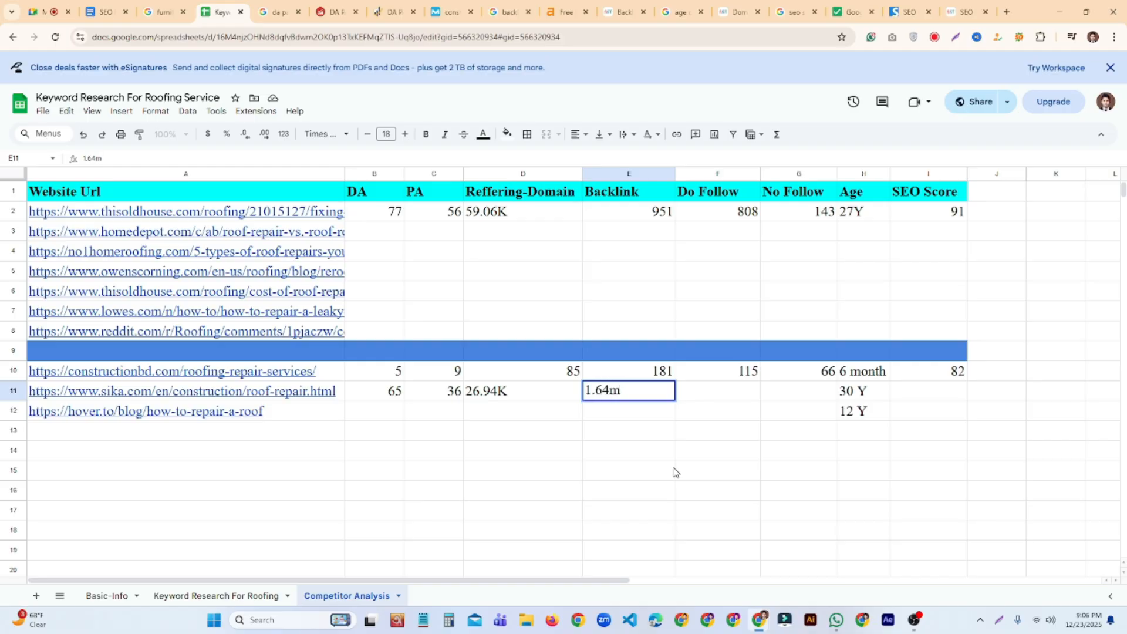
pyautogui.write('1.64m')
pyautogui.click(675, 472)
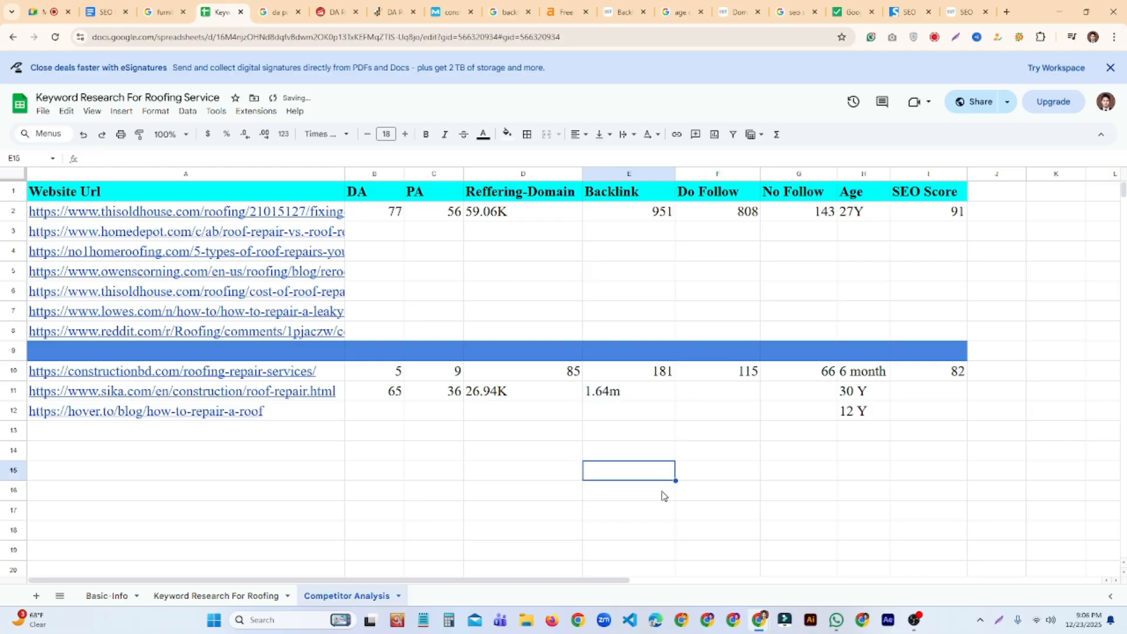
# Look up the Dofollow figure in the SmallSEOTools backlink report and enter 1.51m as the sika.com page's Do Follow value in the Competitor Analysis sheet
pyautogui.click(610, 12)
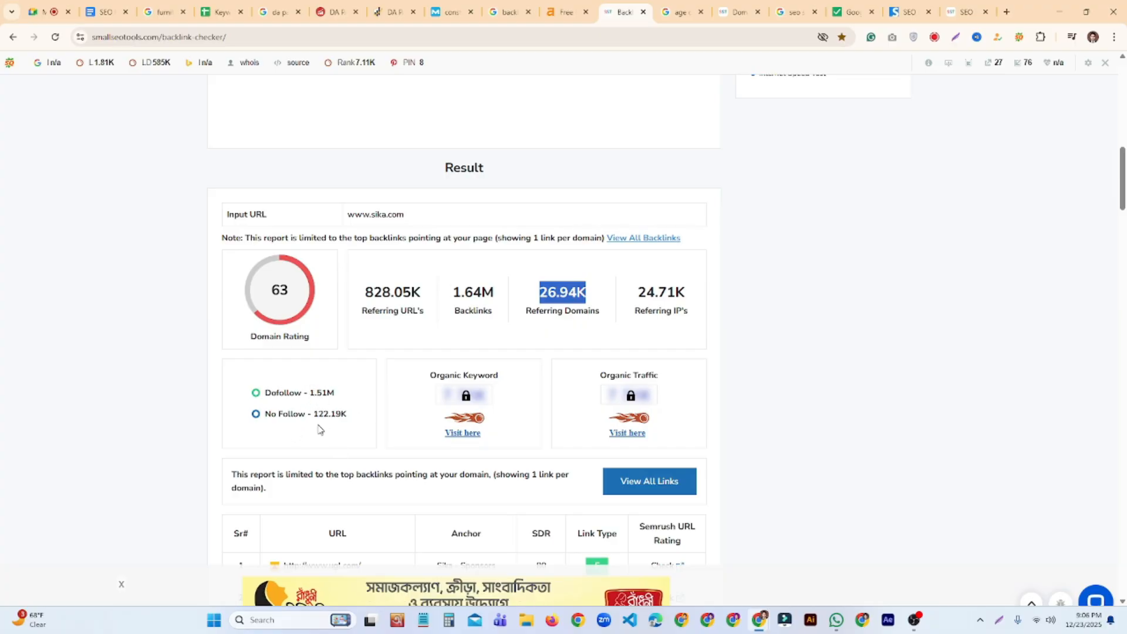
pyautogui.moveTo(348, 417); pyautogui.dragTo(319, 415)
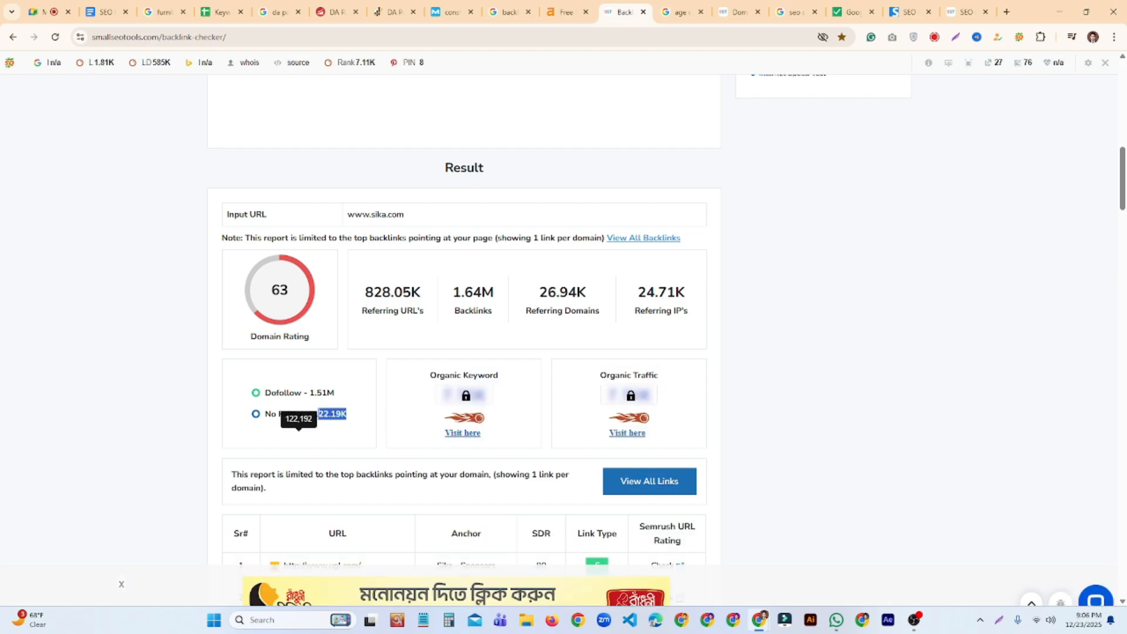
pyautogui.click(347, 435)
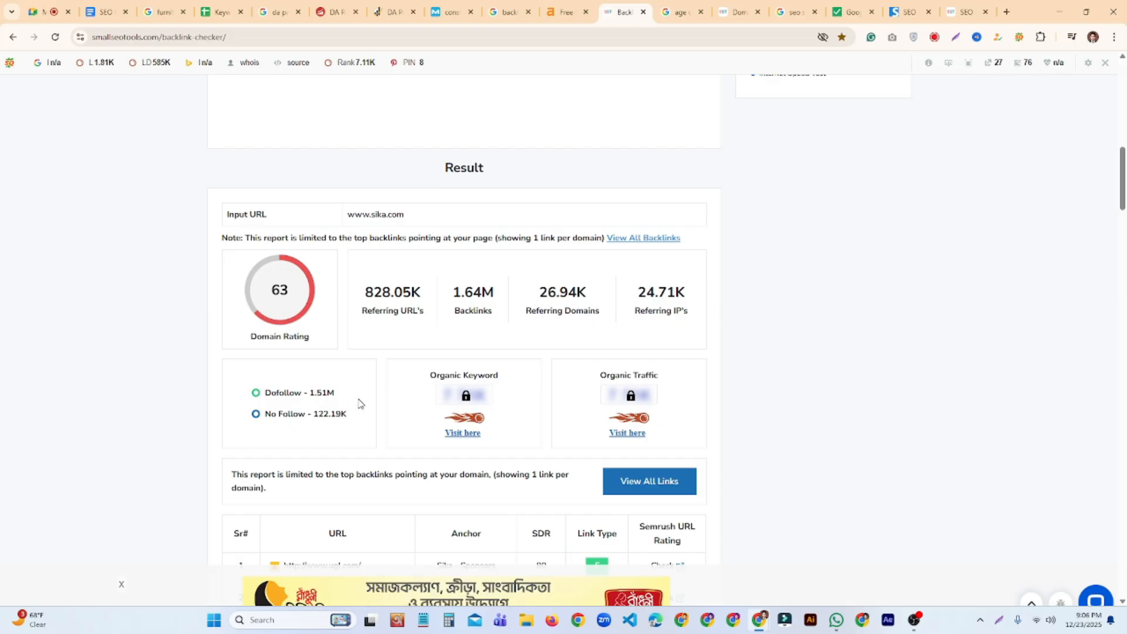
pyautogui.scroll(-2, 784, 329)
pyautogui.scroll(2, 297, 415)
pyautogui.scroll(-3, 331, 236)
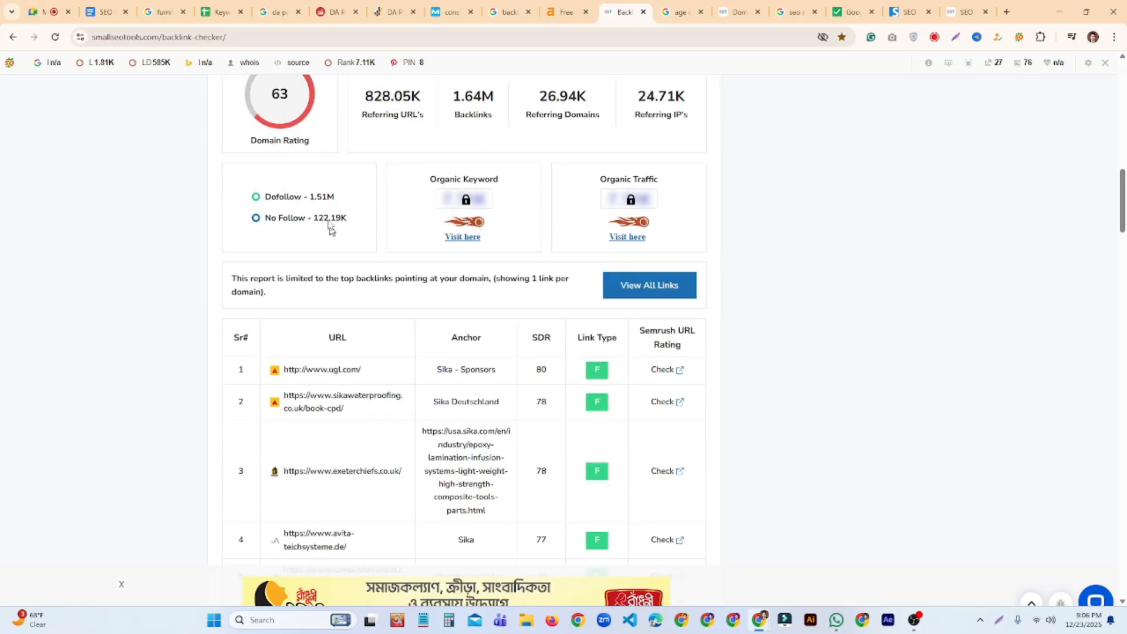
pyautogui.moveTo(326, 201); pyautogui.dragTo(354, 221)
pyautogui.click(356, 203)
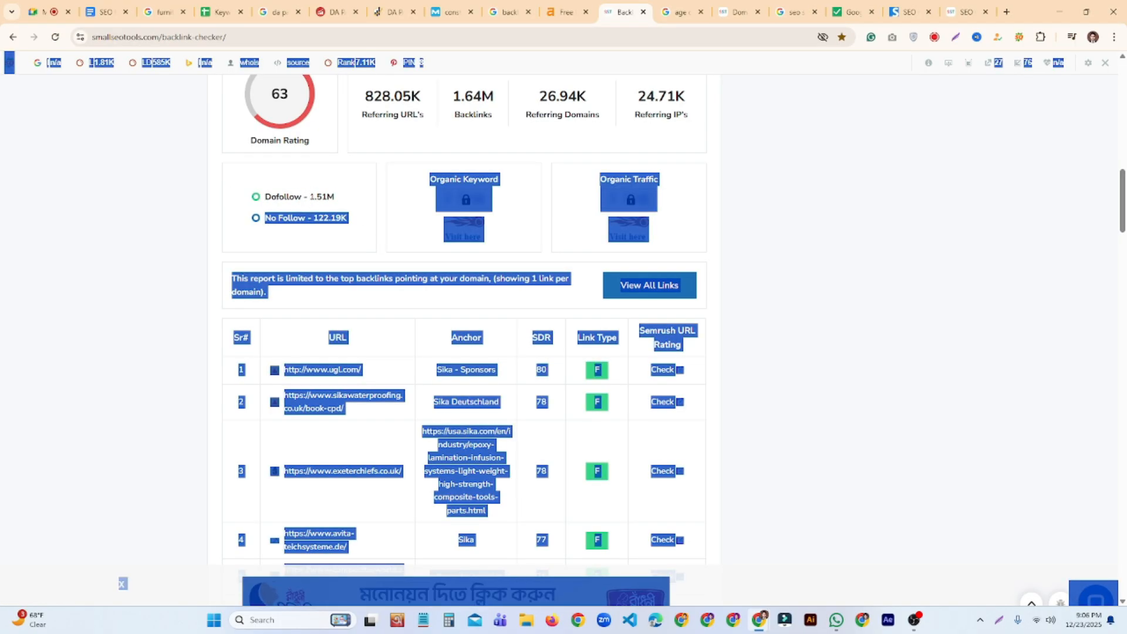
pyautogui.click(313, 199)
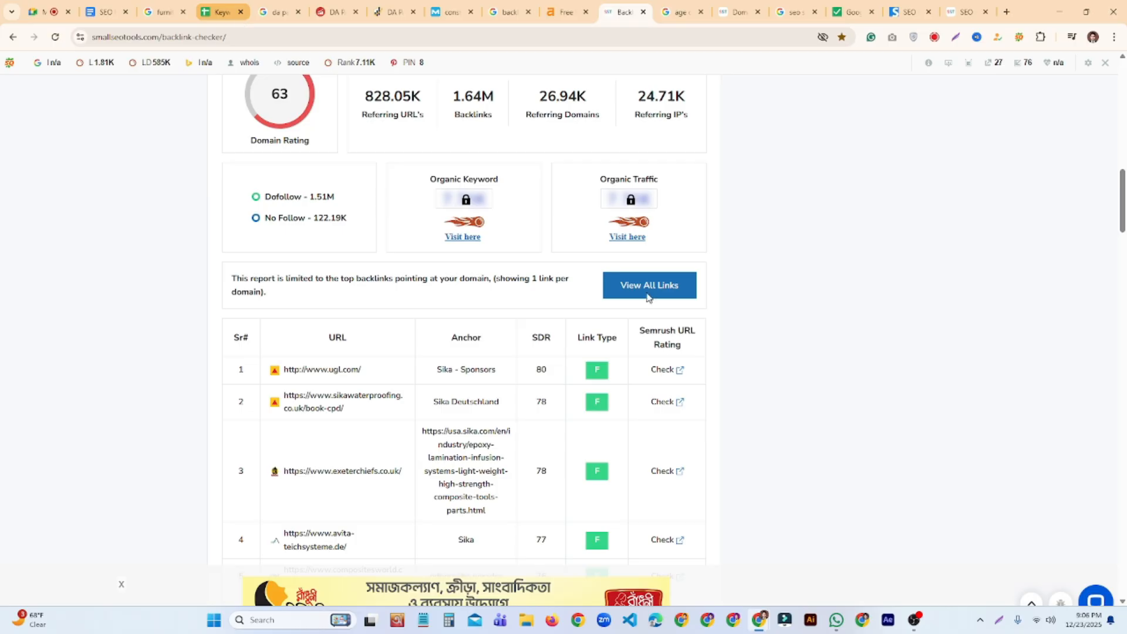
pyautogui.click(221, 12)
pyautogui.click(716, 393)
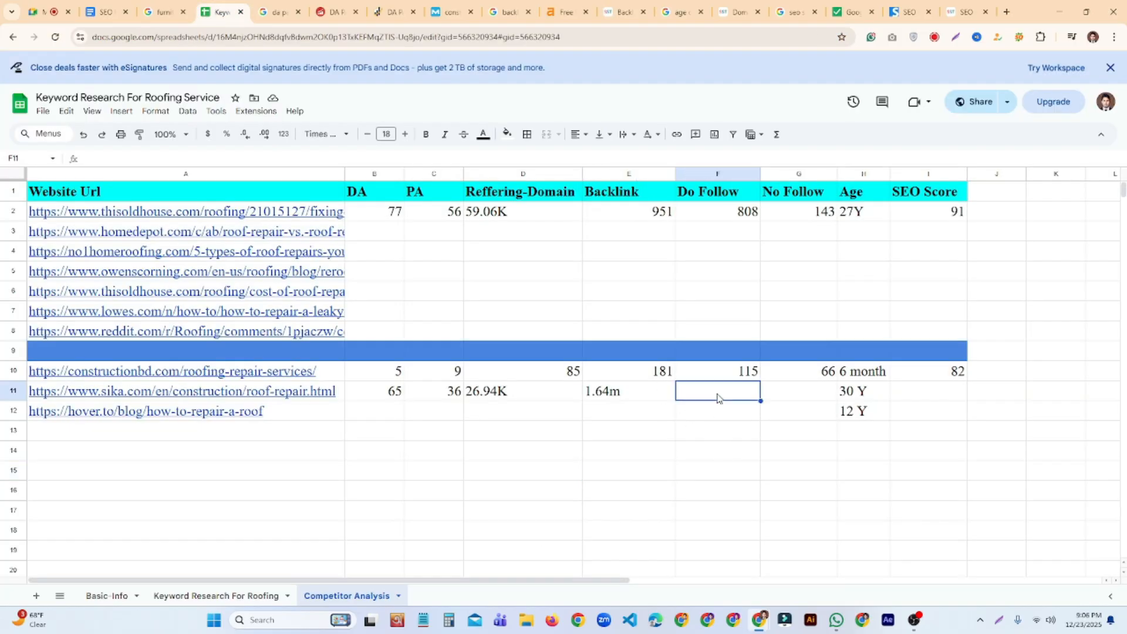
pyautogui.click(756, 496)
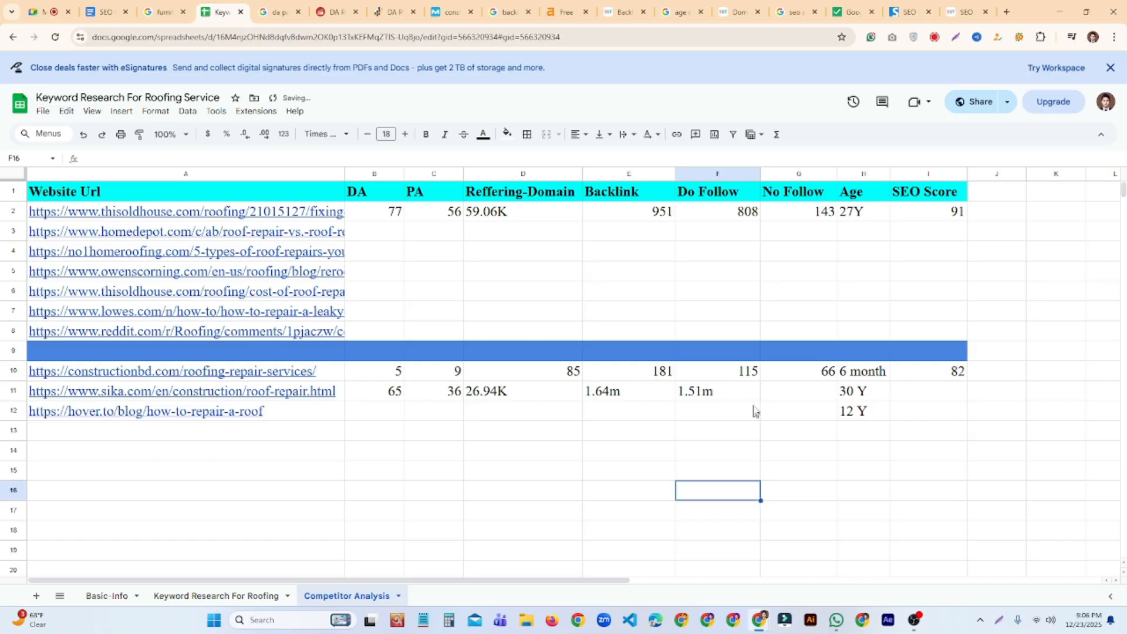
# Enter 122.19k, from the backlink report, as the No Follow value of the sika.com page in the Competitor Analysis sheet
pyautogui.doubleClick(776, 393)
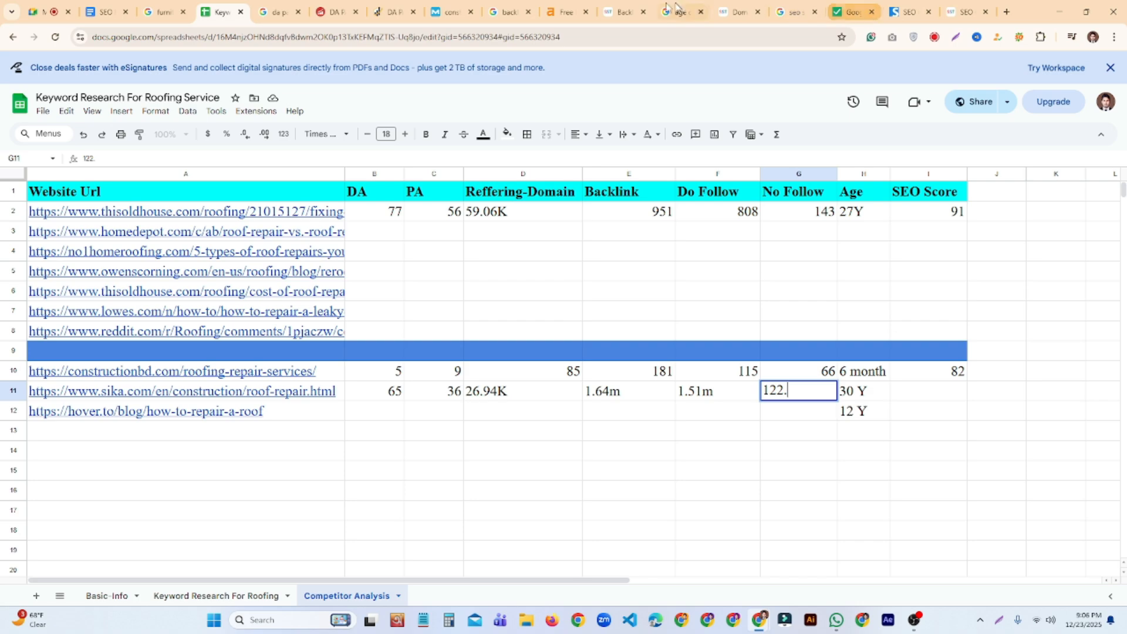
pyautogui.click(618, 12)
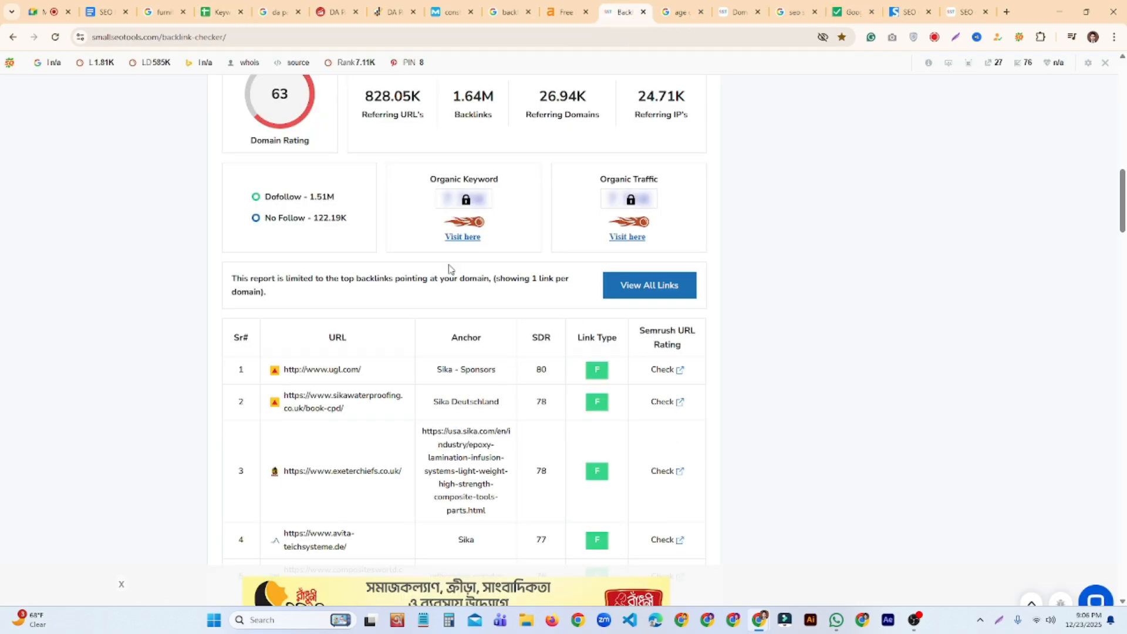
pyautogui.scroll(2, 327, 252)
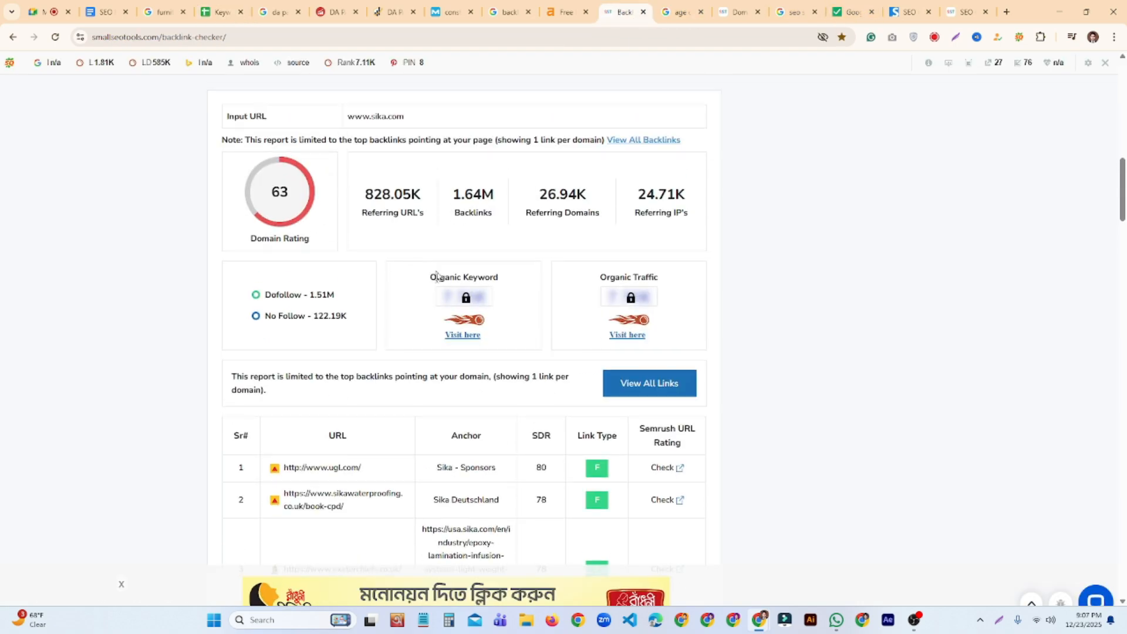
pyautogui.click(231, 10)
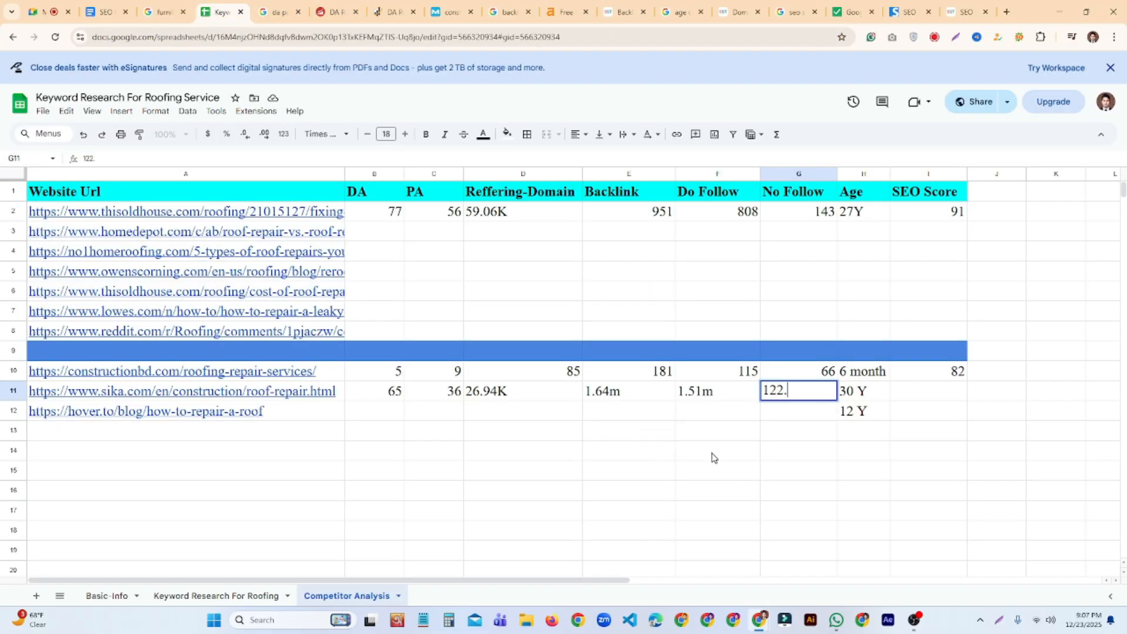
pyautogui.write('k')
pyautogui.click(713, 488)
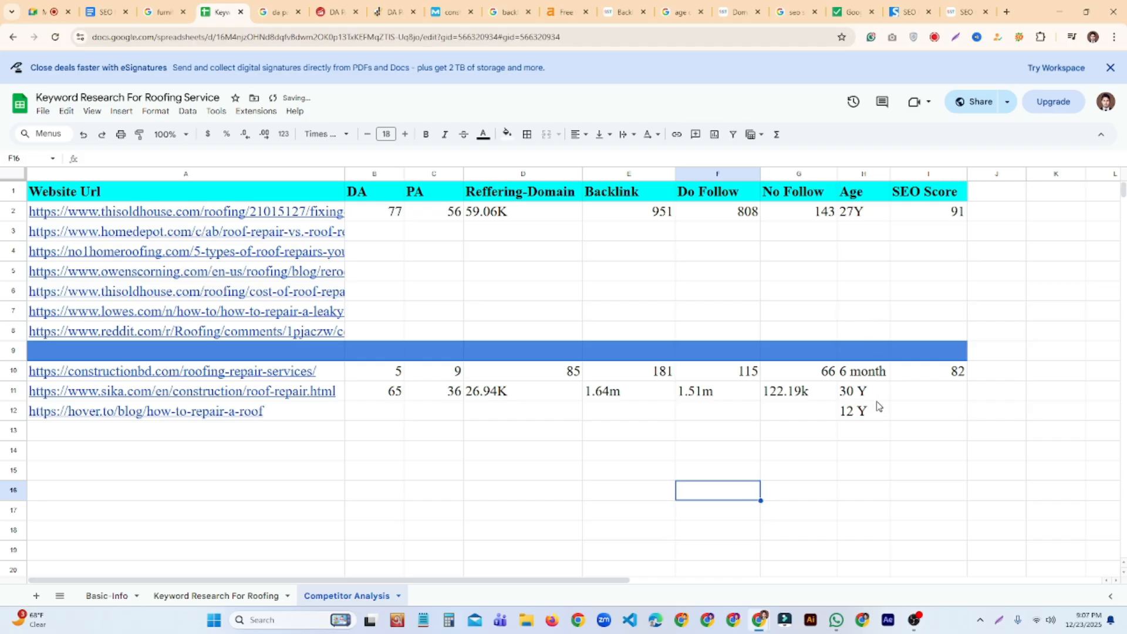
pyautogui.moveTo(869, 394); pyautogui.dragTo(766, 399)
pyautogui.click(753, 423)
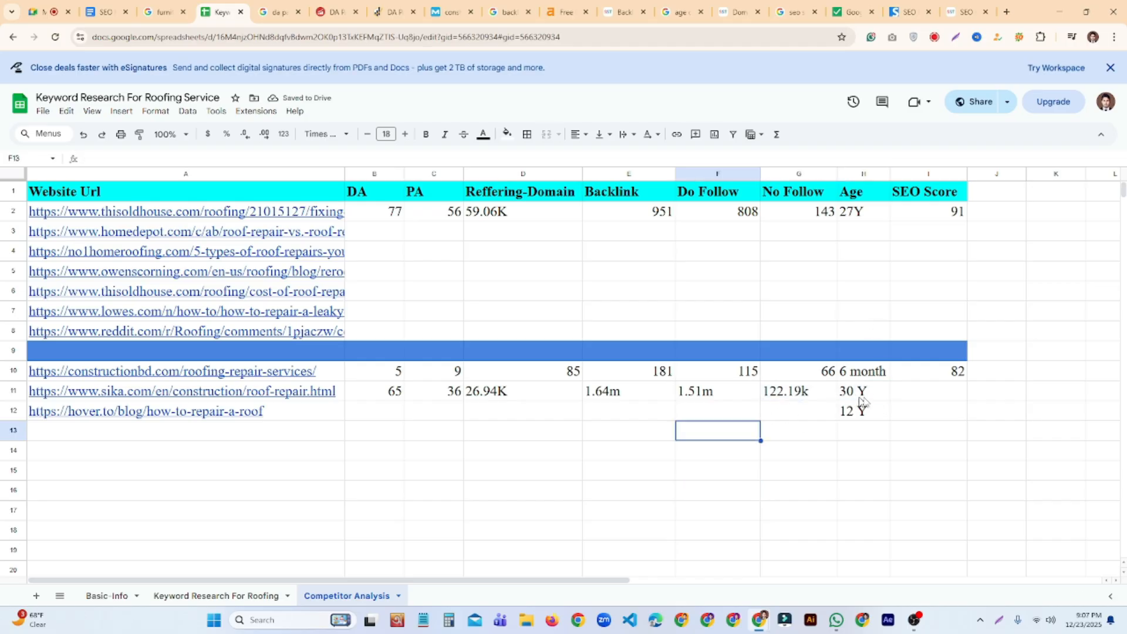
pyautogui.moveTo(874, 396); pyautogui.dragTo(619, 397)
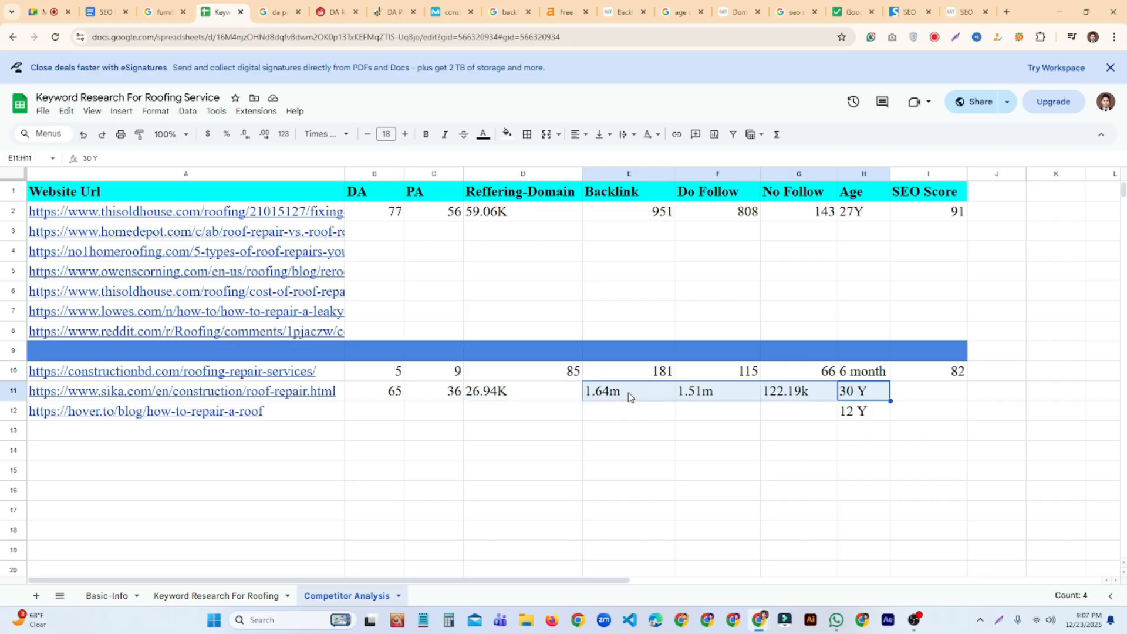
pyautogui.click(629, 417)
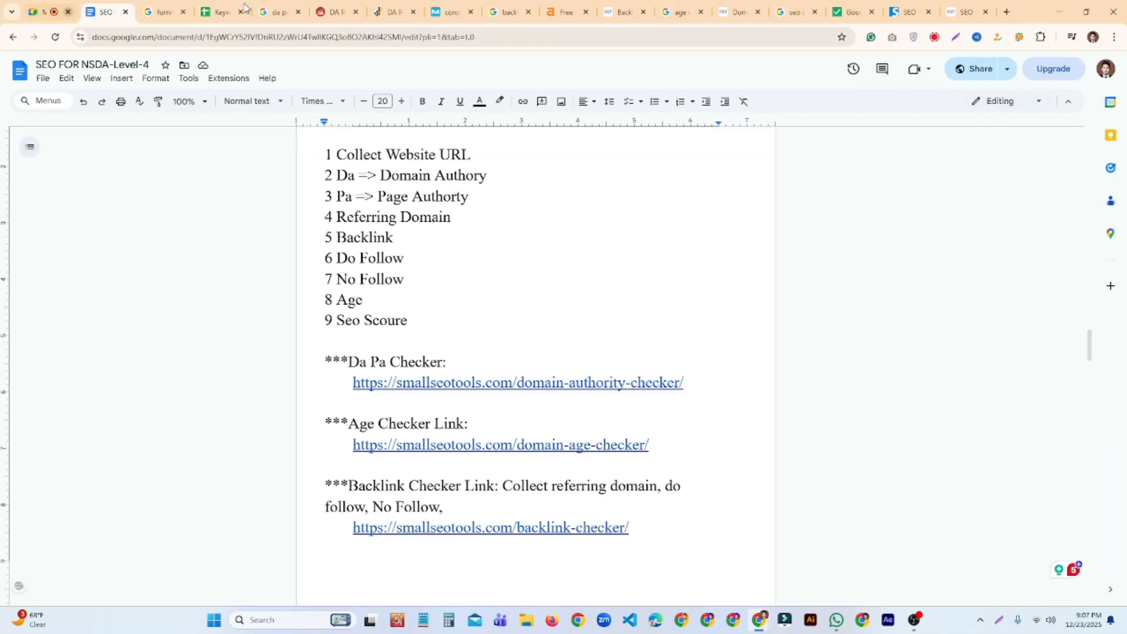
pyautogui.click(228, 16)
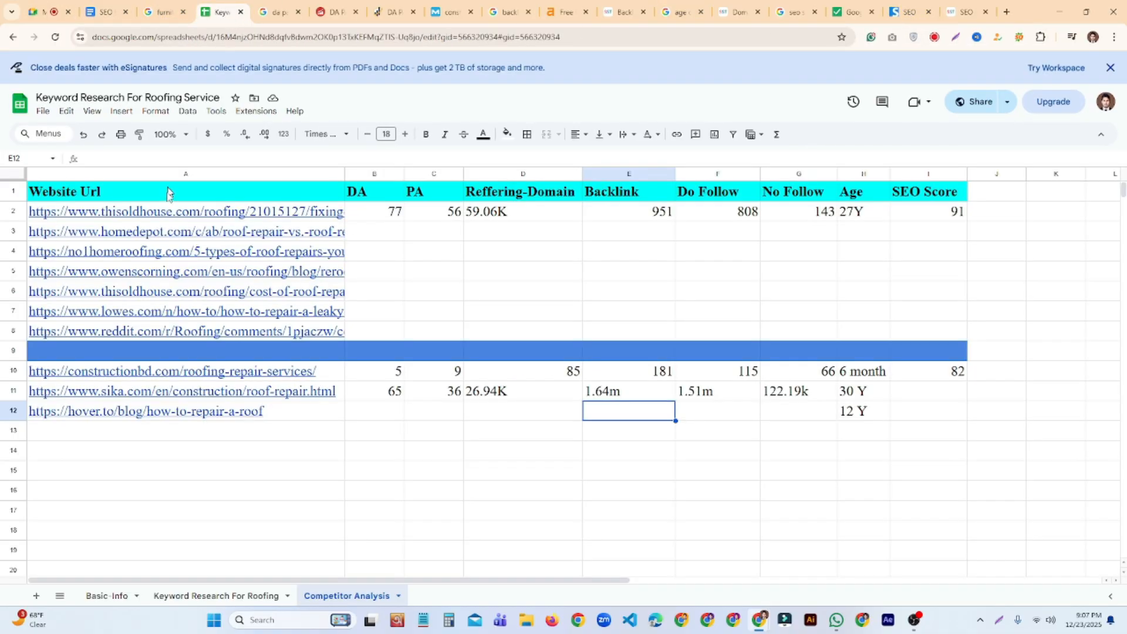
pyautogui.click(324, 397)
pyautogui.hotkey('ctrl', 'c')
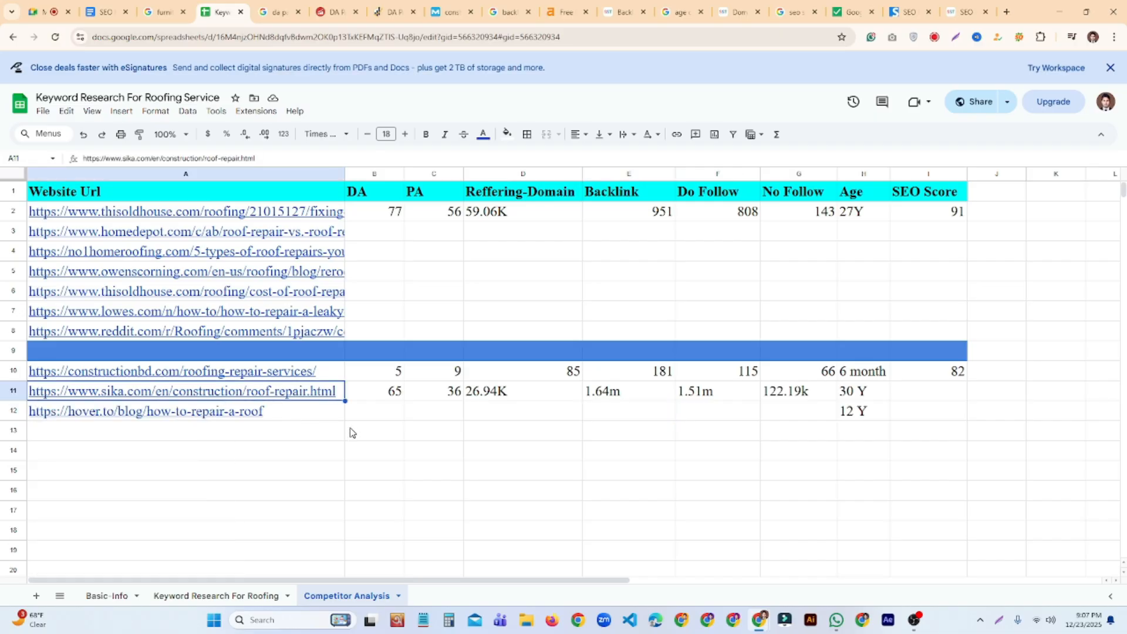
pyautogui.click(471, 453)
pyautogui.click(908, 12)
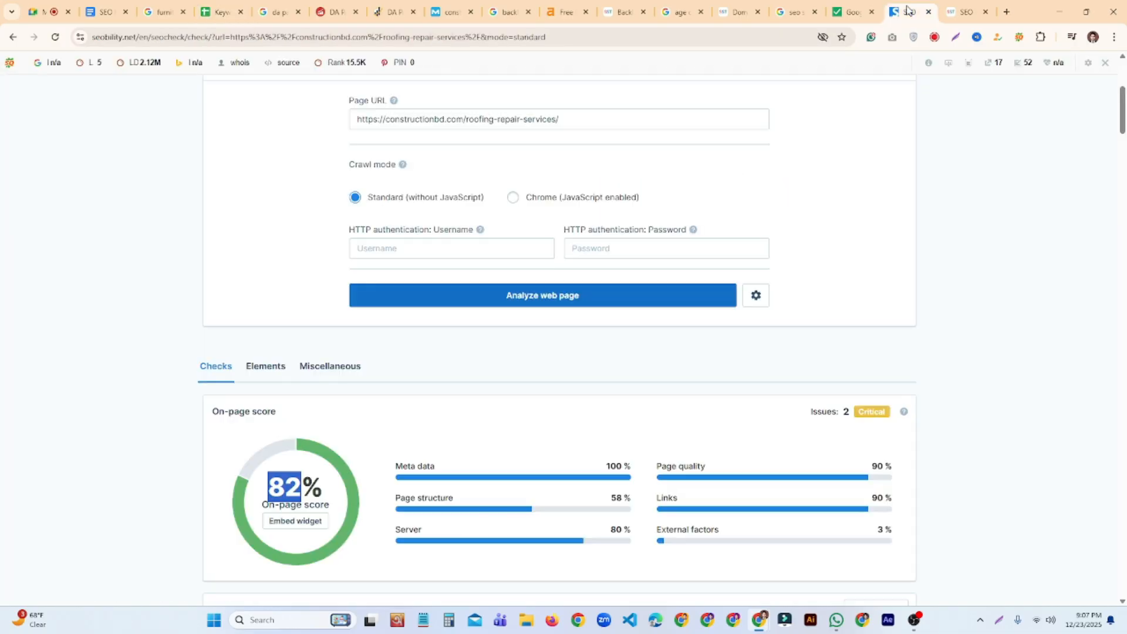
pyautogui.click(468, 297)
pyautogui.click(546, 422)
pyautogui.hotkey('ctrl', 'a')
pyautogui.hotkey('ctrl', 'v')
pyautogui.scroll(-3, 691, 383)
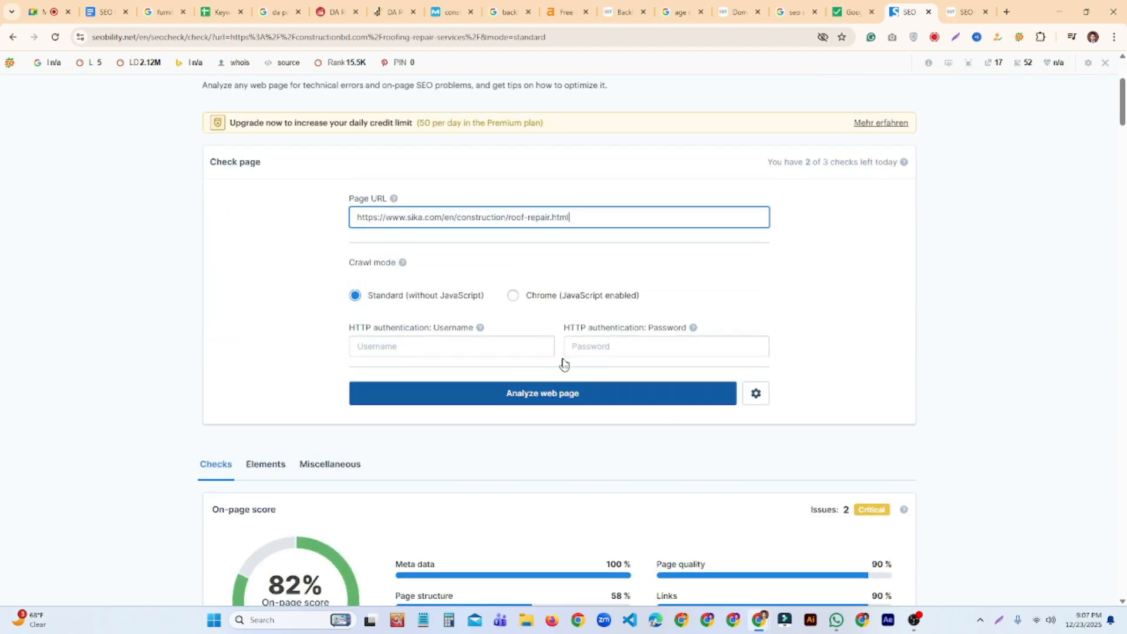
pyautogui.click(551, 399)
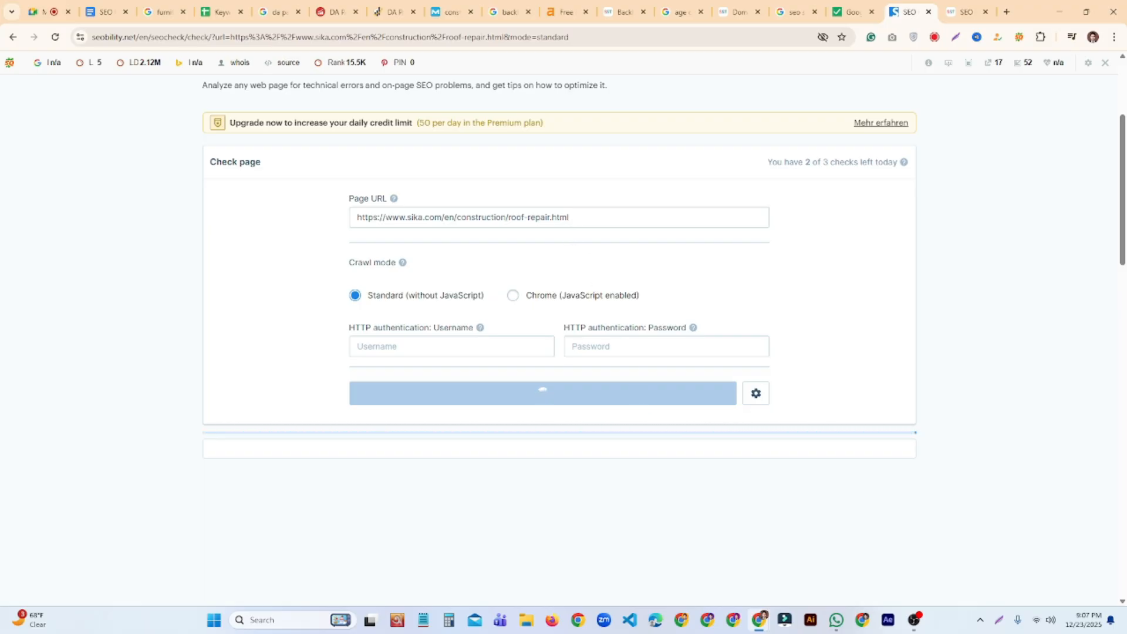
# Enter 69, the on-page score from the Seobility result, as the SEO Score of the sika.com page in the Competitor Analysis sheet
pyautogui.scroll(-5, 548, 279)
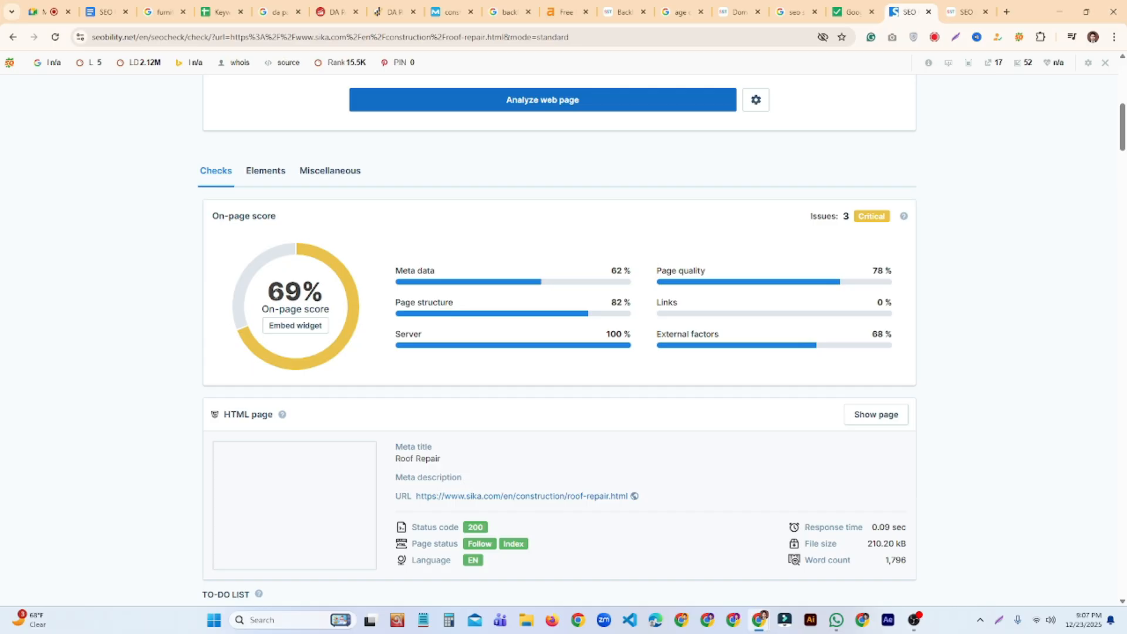
pyautogui.doubleClick(278, 294)
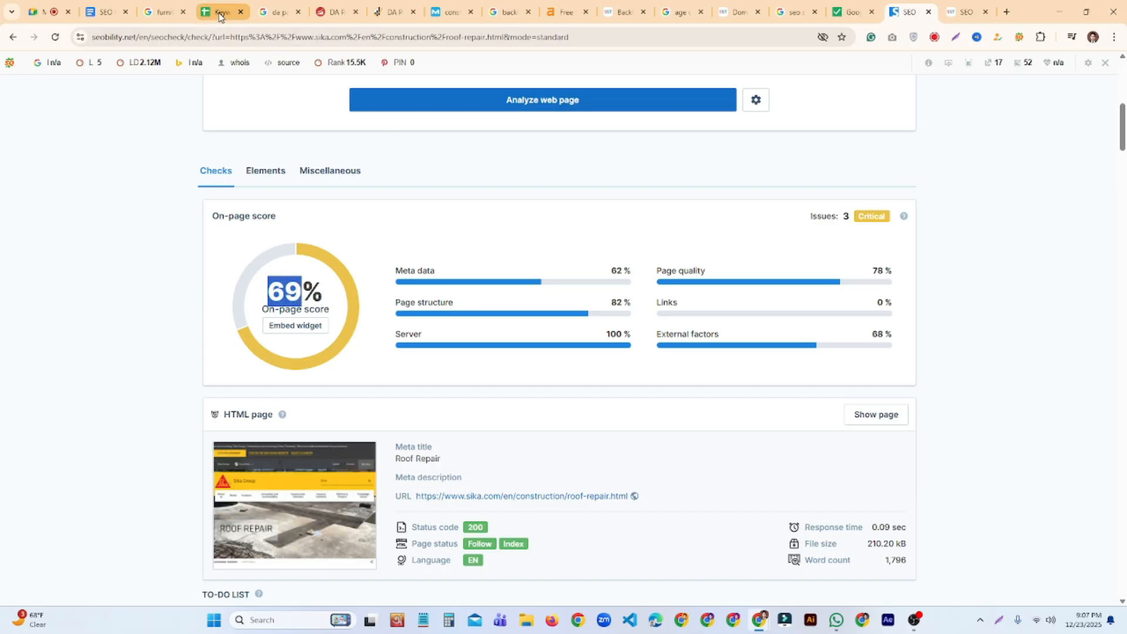
pyautogui.click(222, 12)
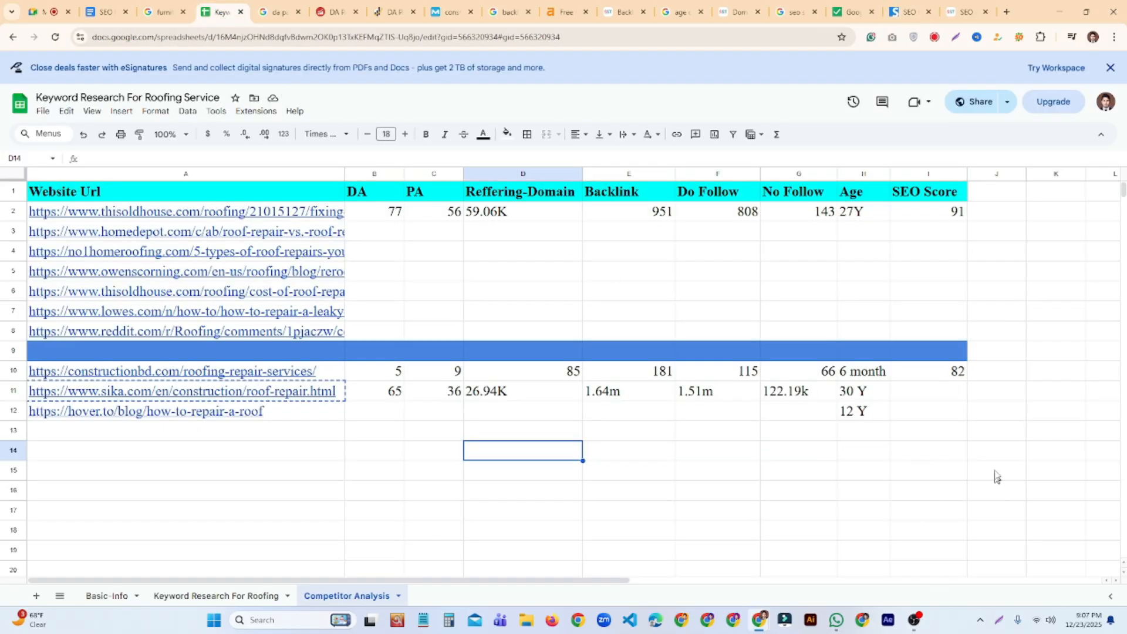
pyautogui.click(941, 393)
pyautogui.write('69')
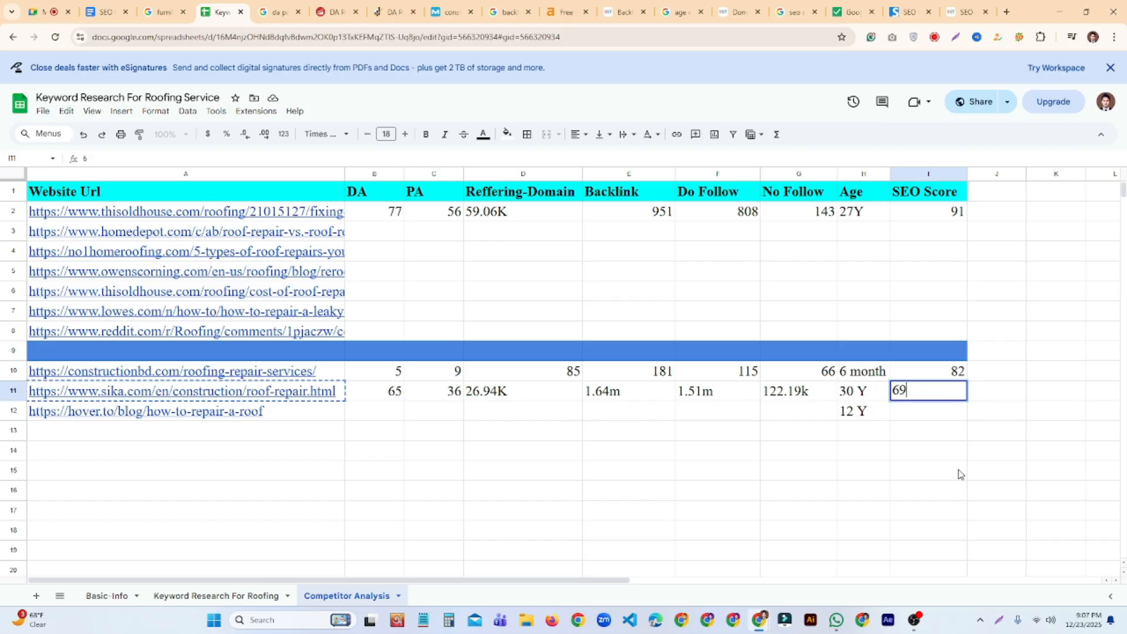
pyautogui.click(960, 474)
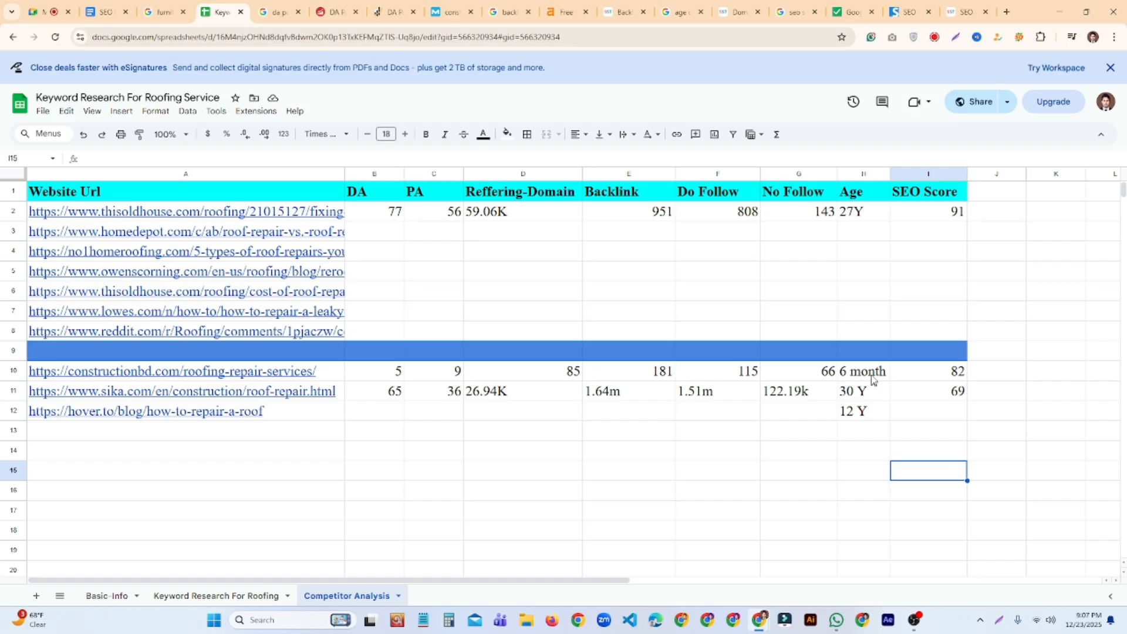
# Review the open Google searches for furniture in dhaka and da pa checker, and the reports on dapachecker.org and dapacheckerpro.com
pyautogui.click(398, 392)
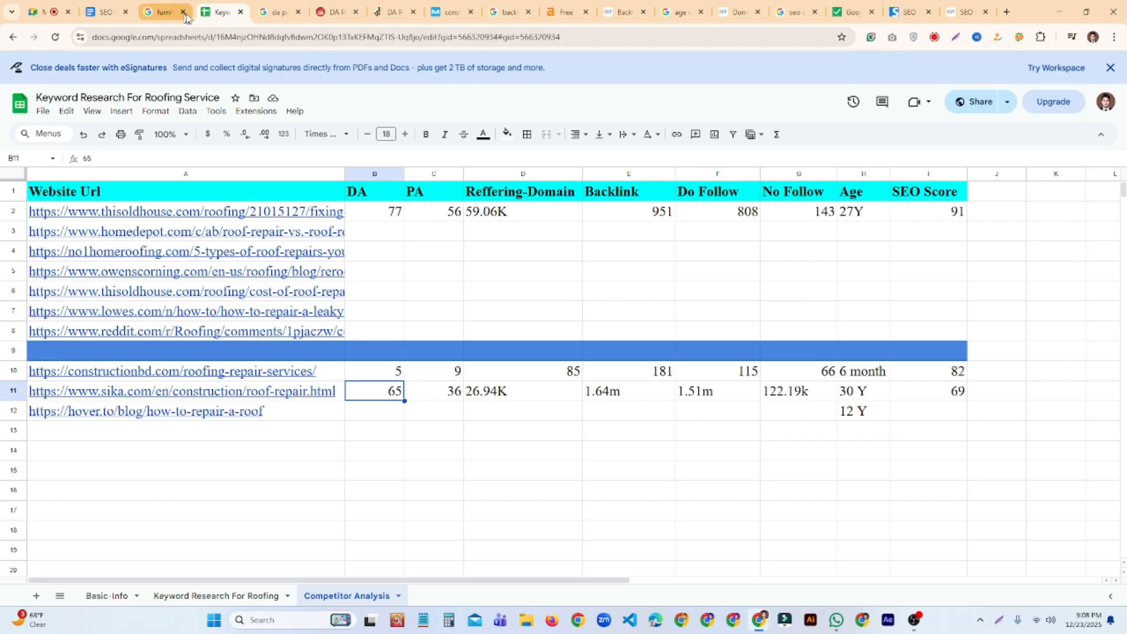
pyautogui.click(268, 8)
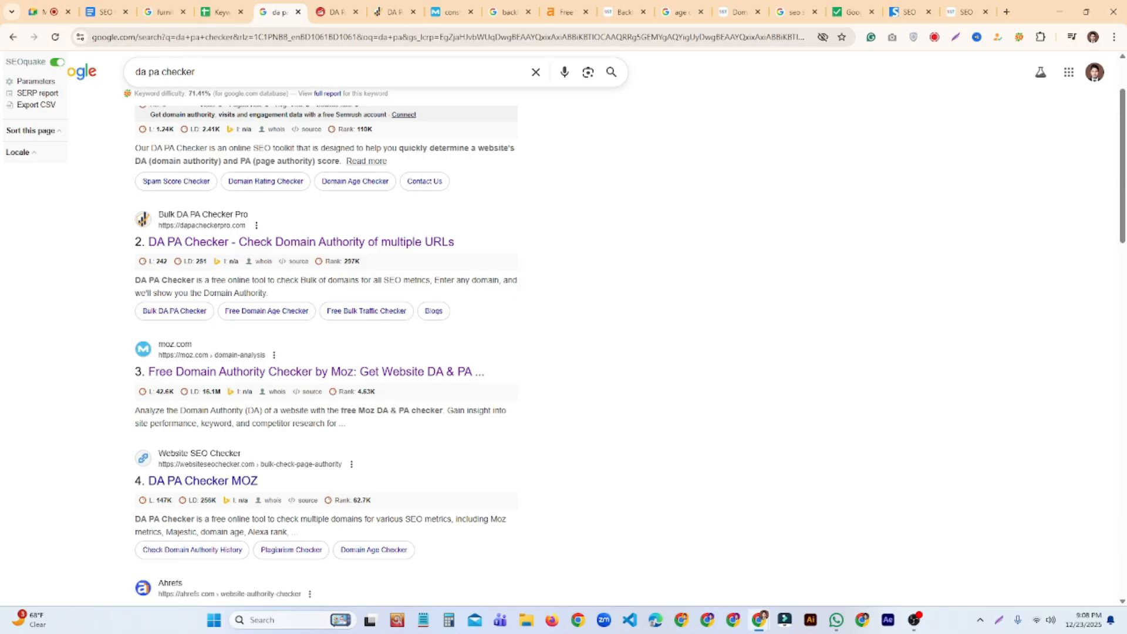
pyautogui.click(212, 13)
pyautogui.click(162, 17)
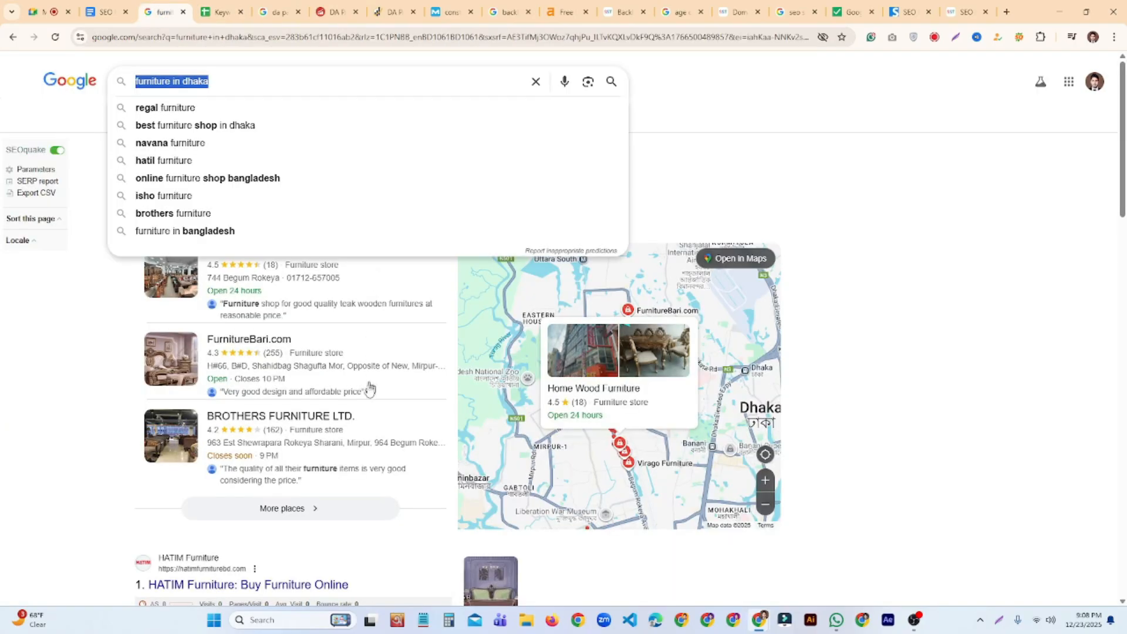
pyautogui.click(86, 465)
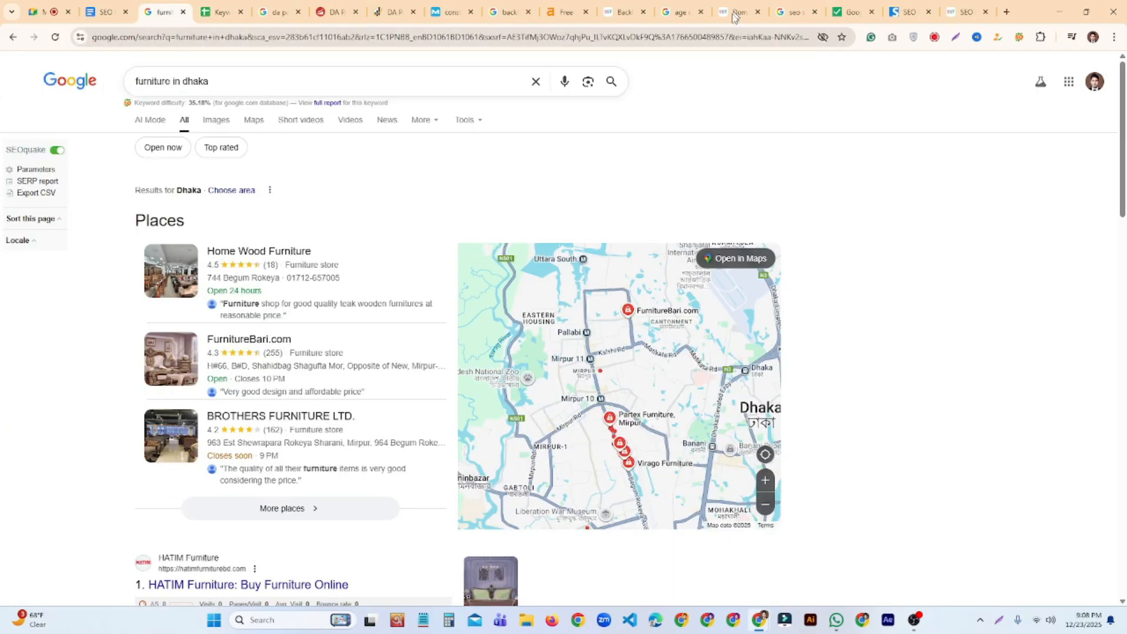
pyautogui.click(275, 13)
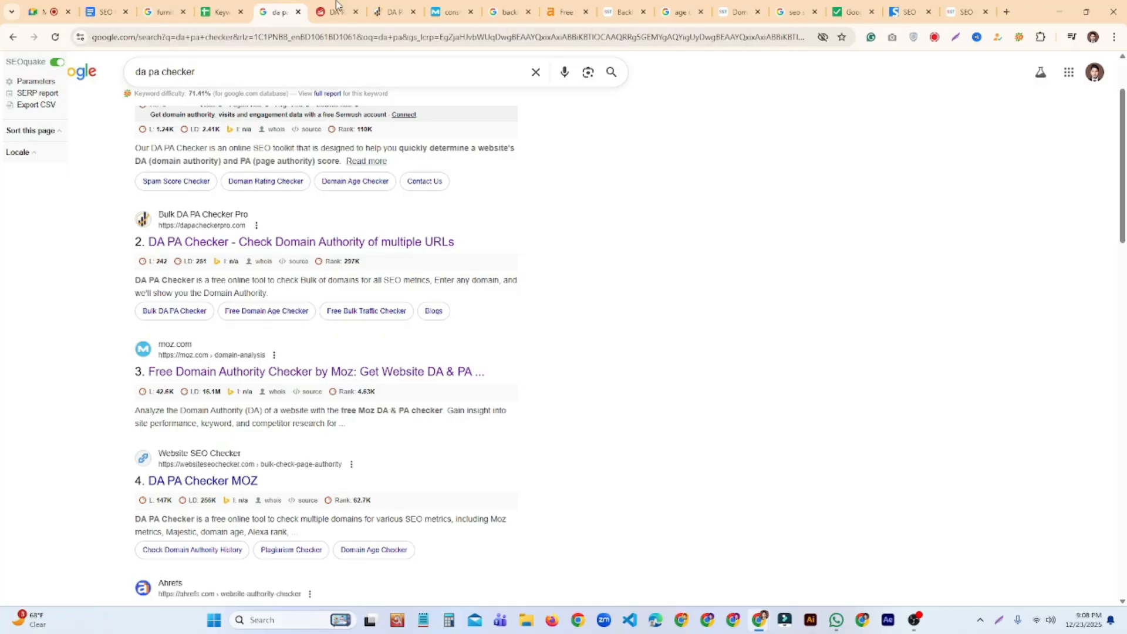
pyautogui.click(345, 16)
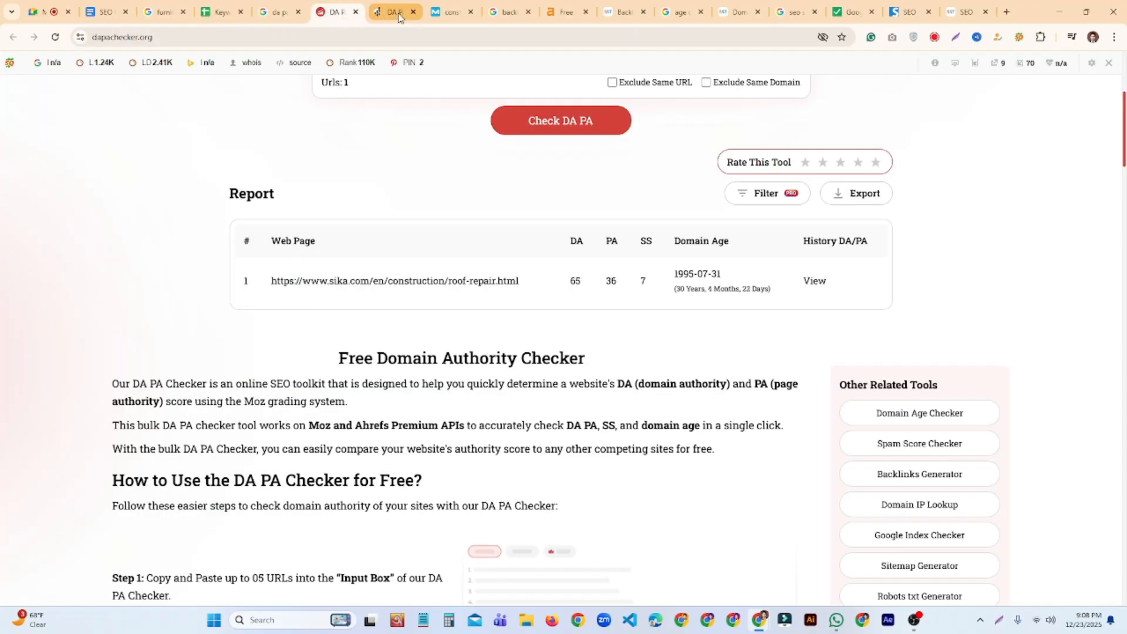
pyautogui.click(401, 17)
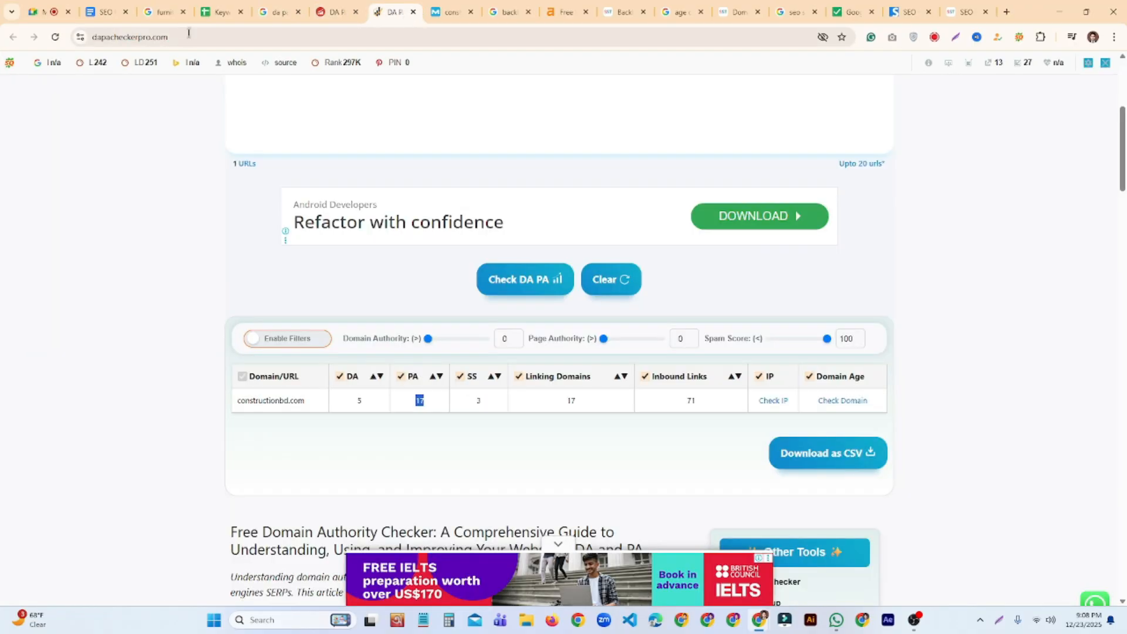
pyautogui.click(277, 12)
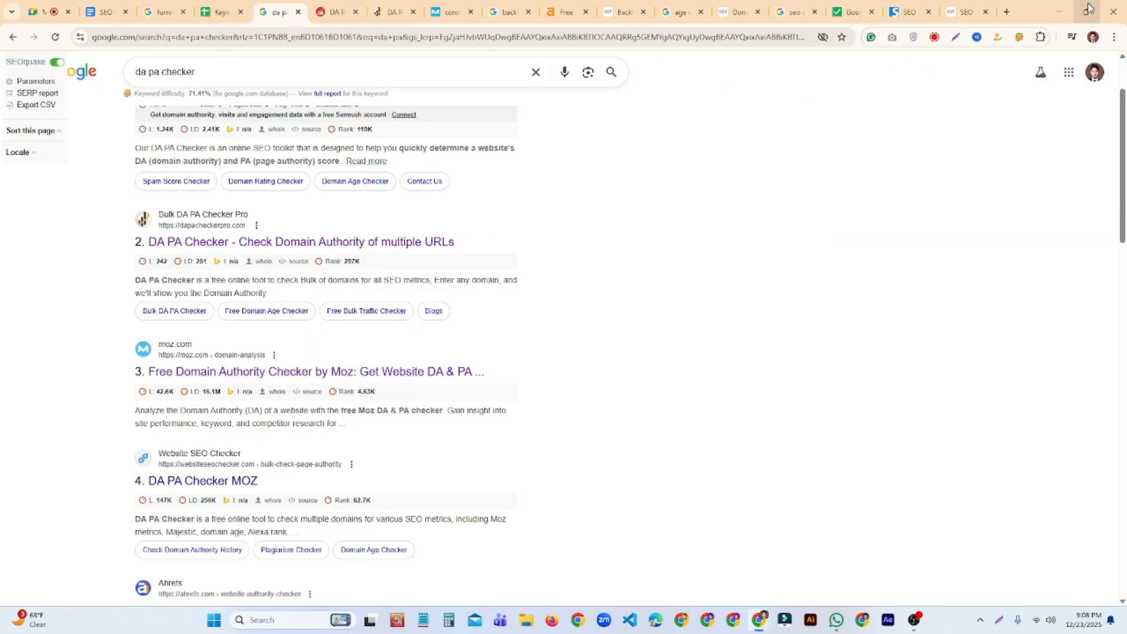
# Search Google for roof repair services in a new browser tab and decline the precise-location request
pyautogui.click(1006, 12)
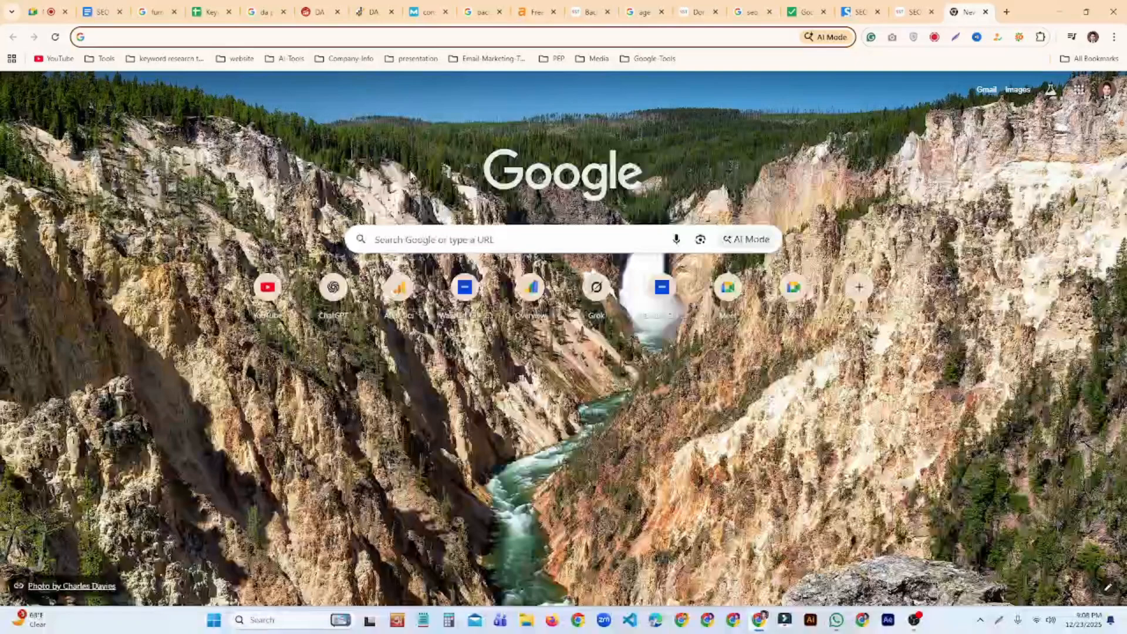
pyautogui.click(364, 9)
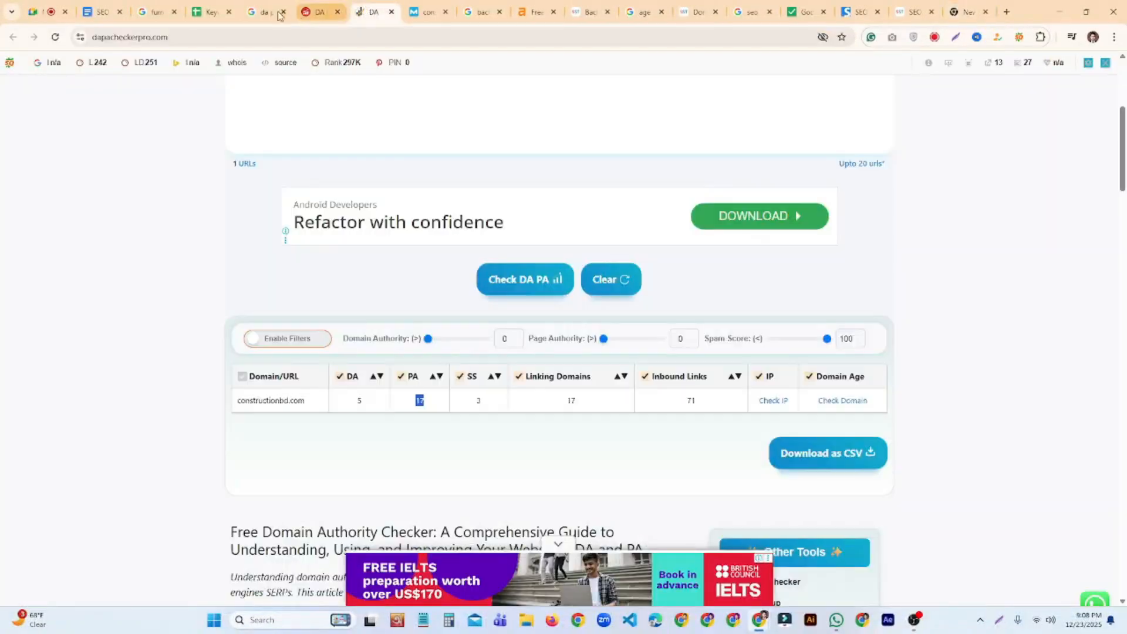
pyautogui.click(968, 12)
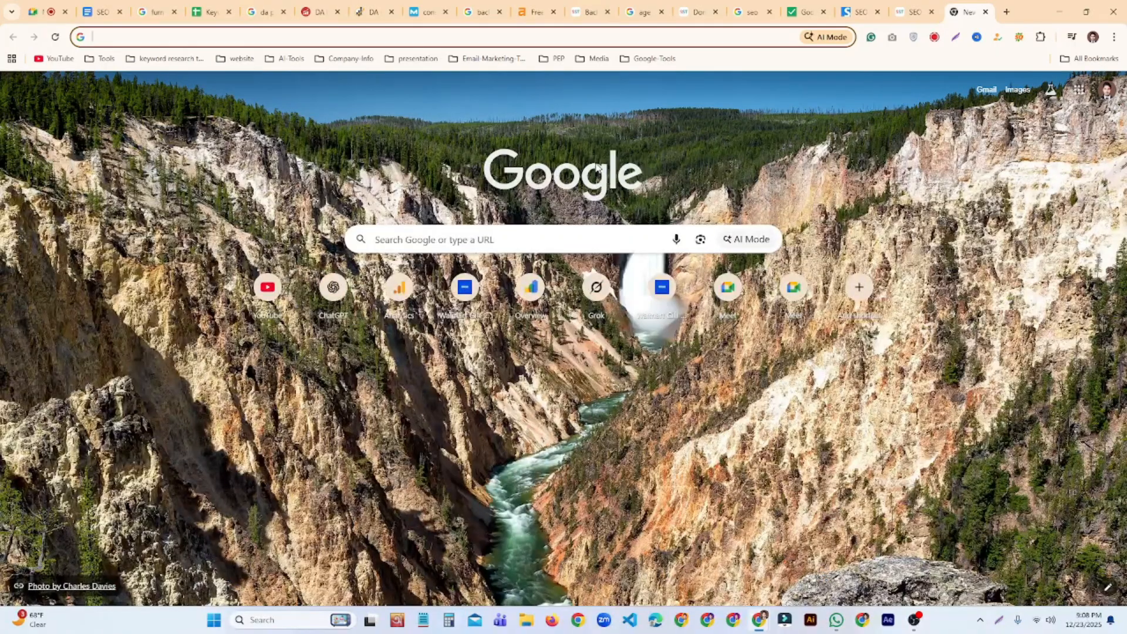
pyautogui.write('roof')
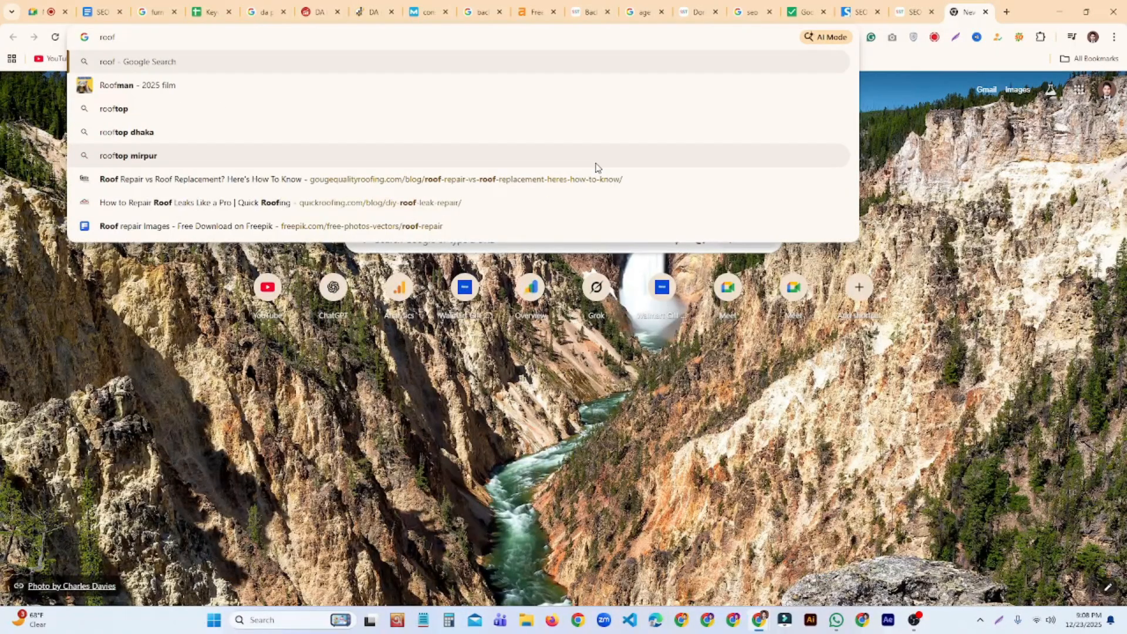
pyautogui.write(' ra')
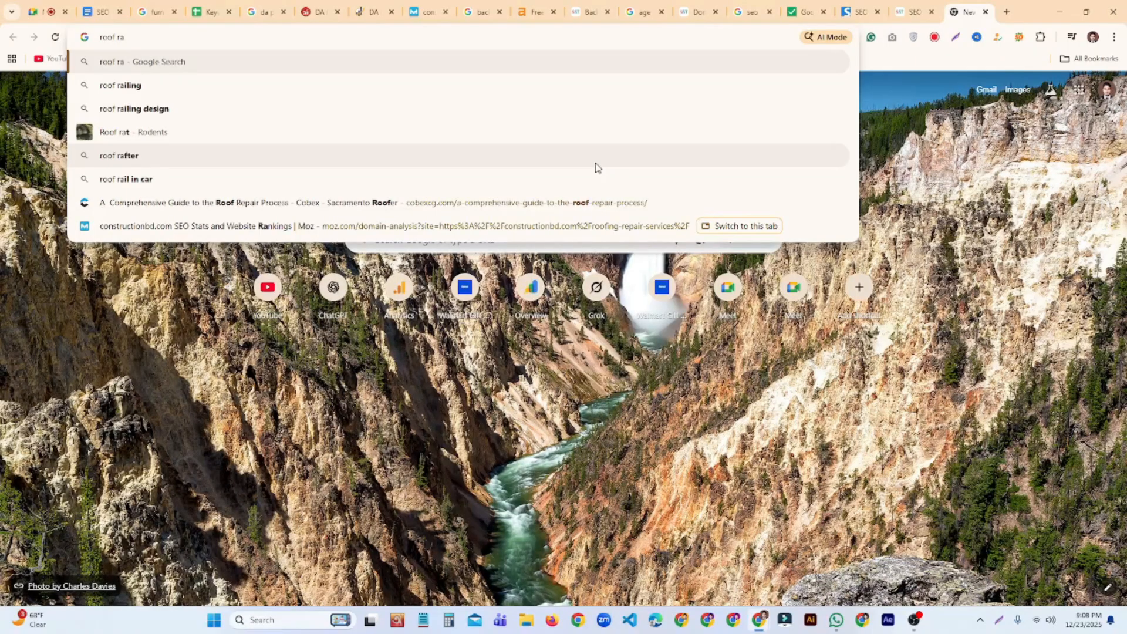
pyautogui.write('p')
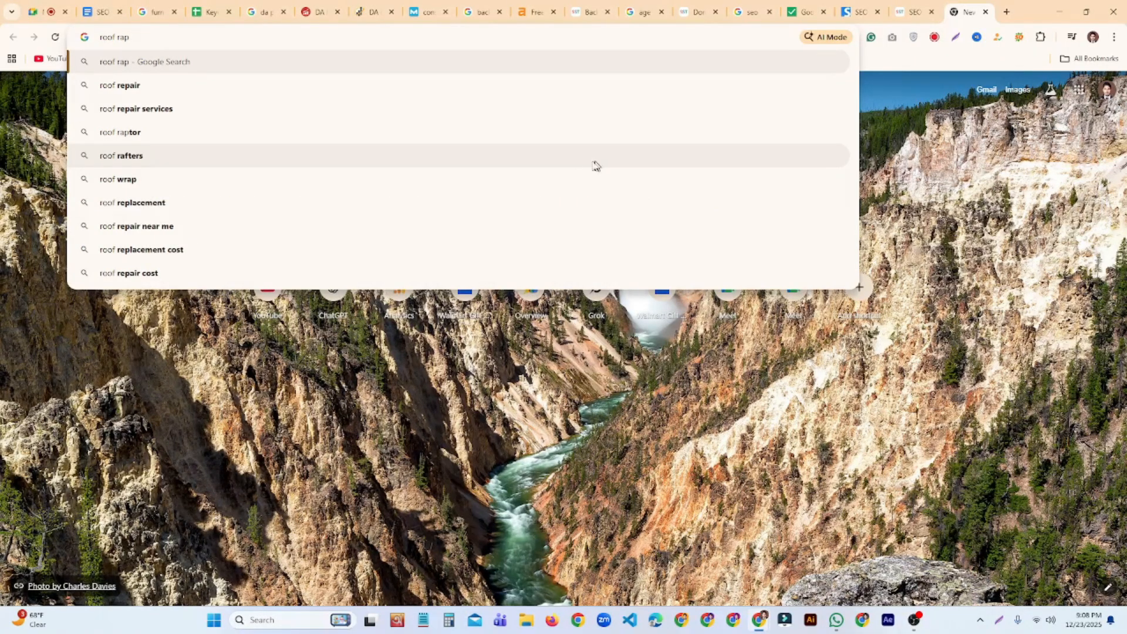
pyautogui.click(229, 108)
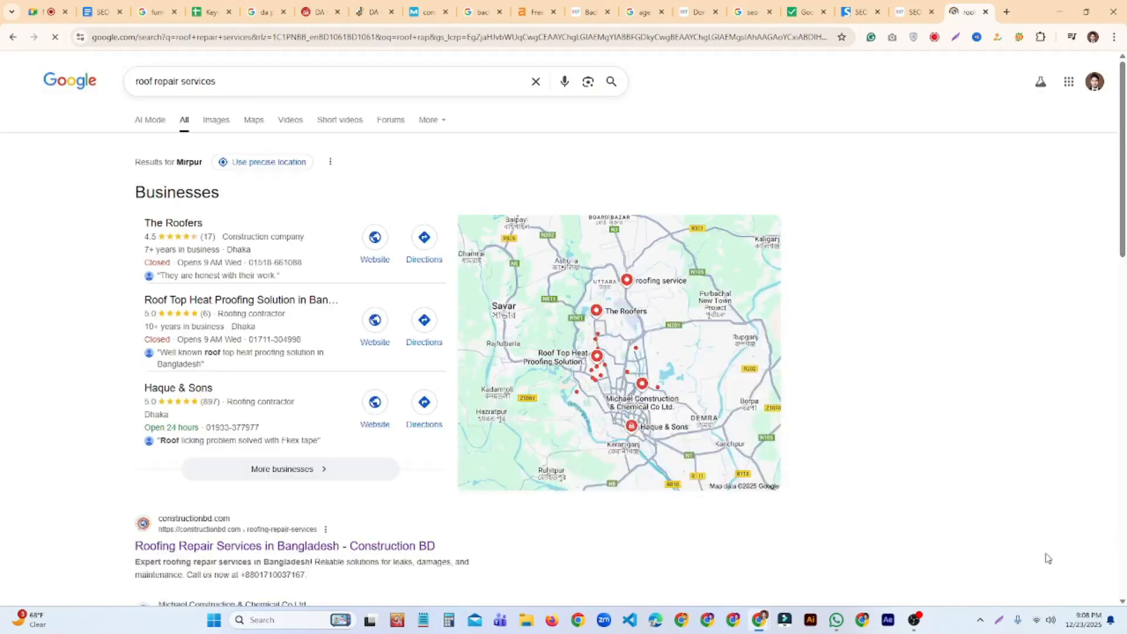
pyautogui.scroll(-5, 1050, 562)
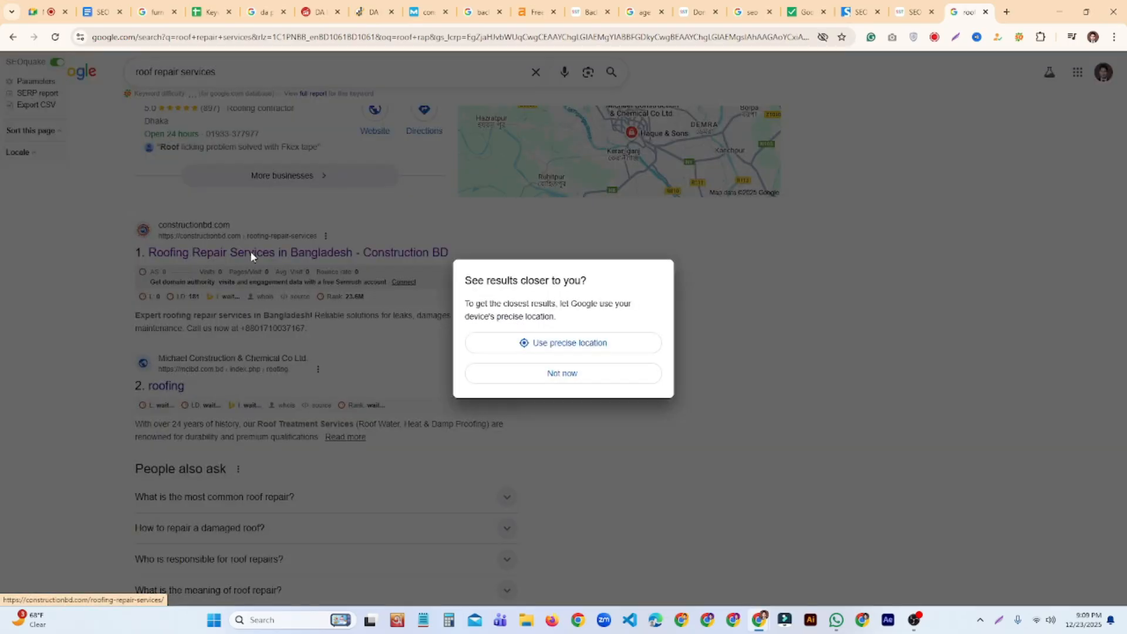
pyautogui.click(590, 388)
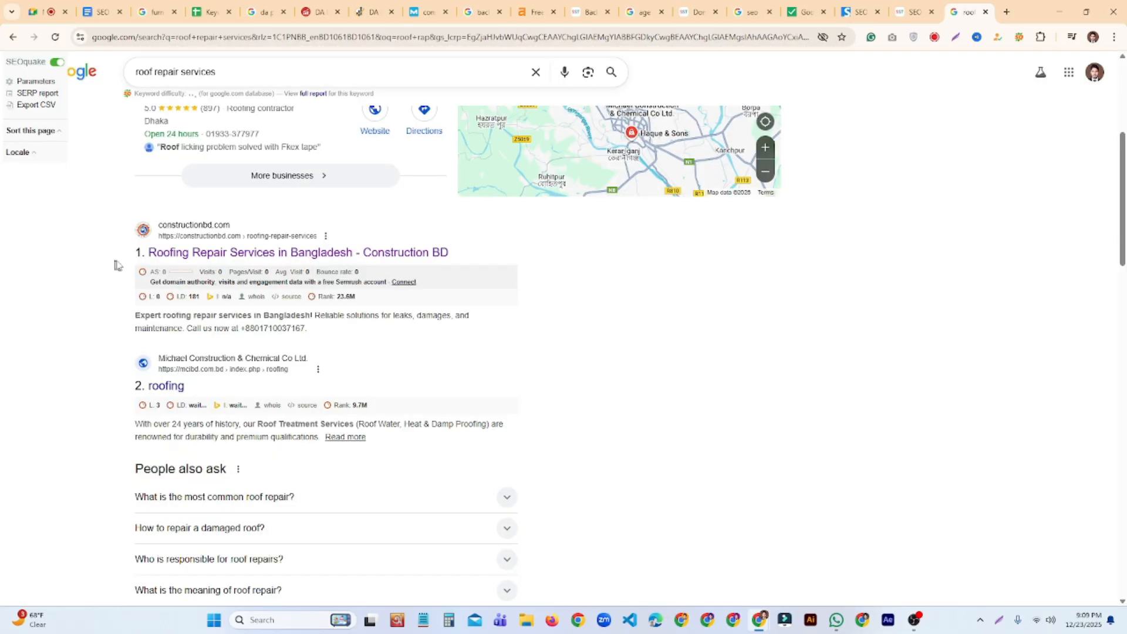
# Examine the ranking pages and their SEOquake metrics in the roof repair services results, including constructionbd.com, Quick Roofing and Sika Group
pyautogui.moveTo(126, 258); pyautogui.dragTo(149, 261)
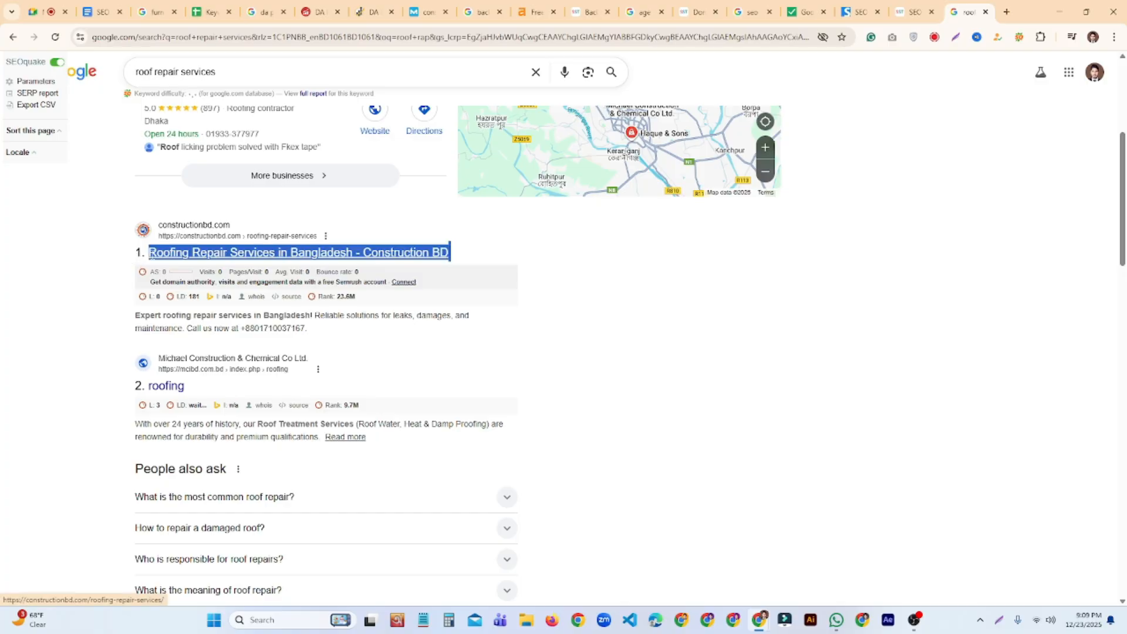
pyautogui.click(129, 287)
pyautogui.scroll(-3, 159, 296)
pyautogui.scroll(-10, 164, 298)
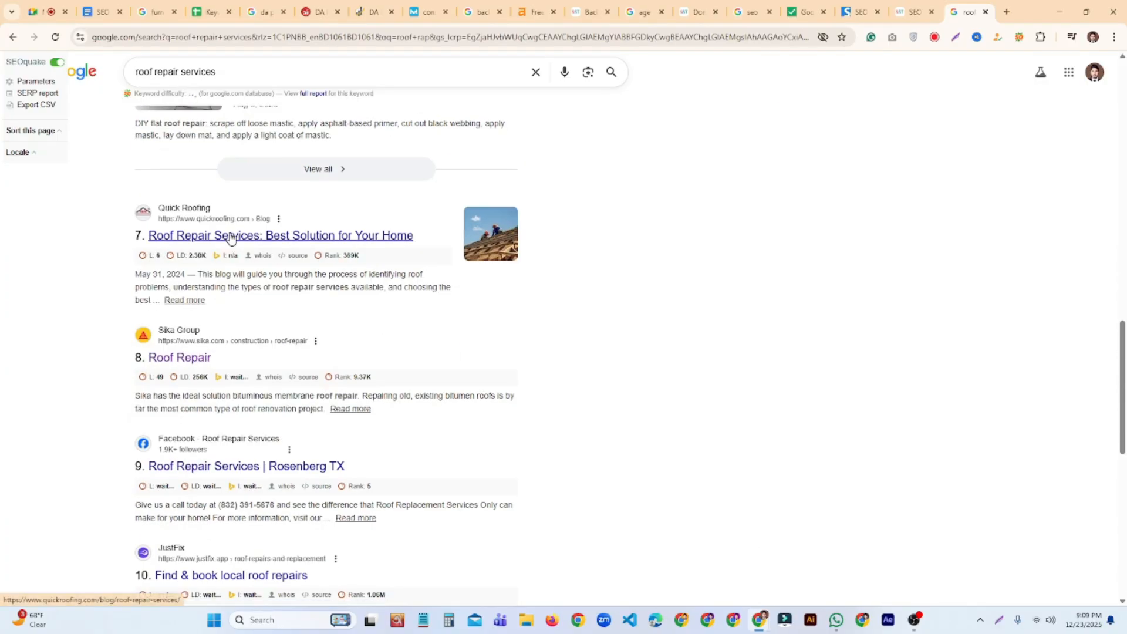
pyautogui.scroll(3, 238, 243)
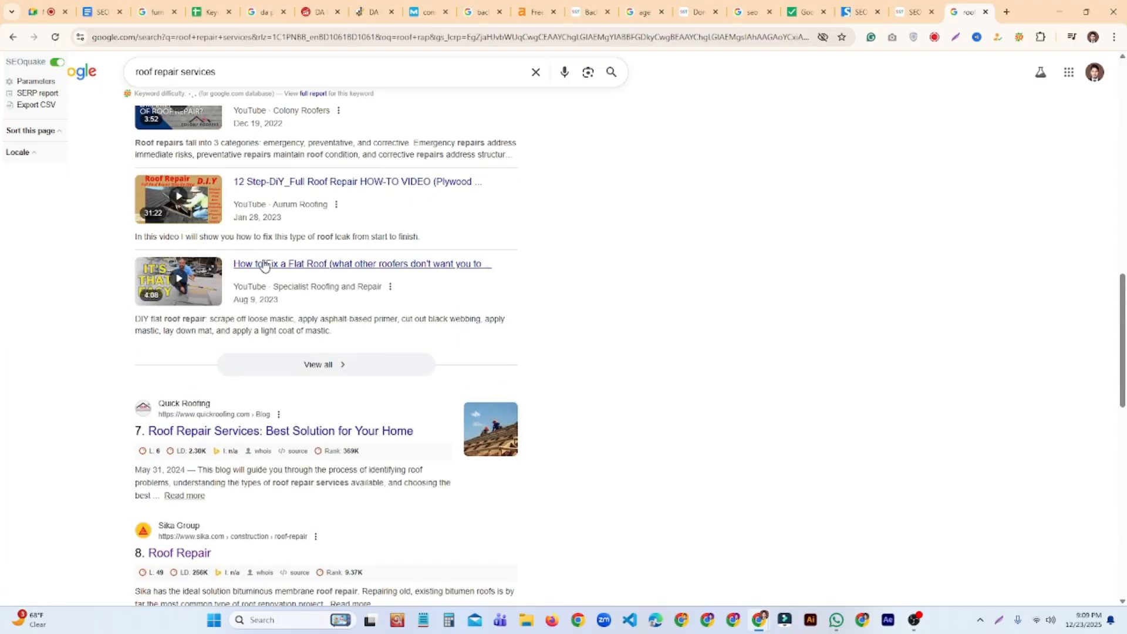
pyautogui.scroll(-5, 264, 265)
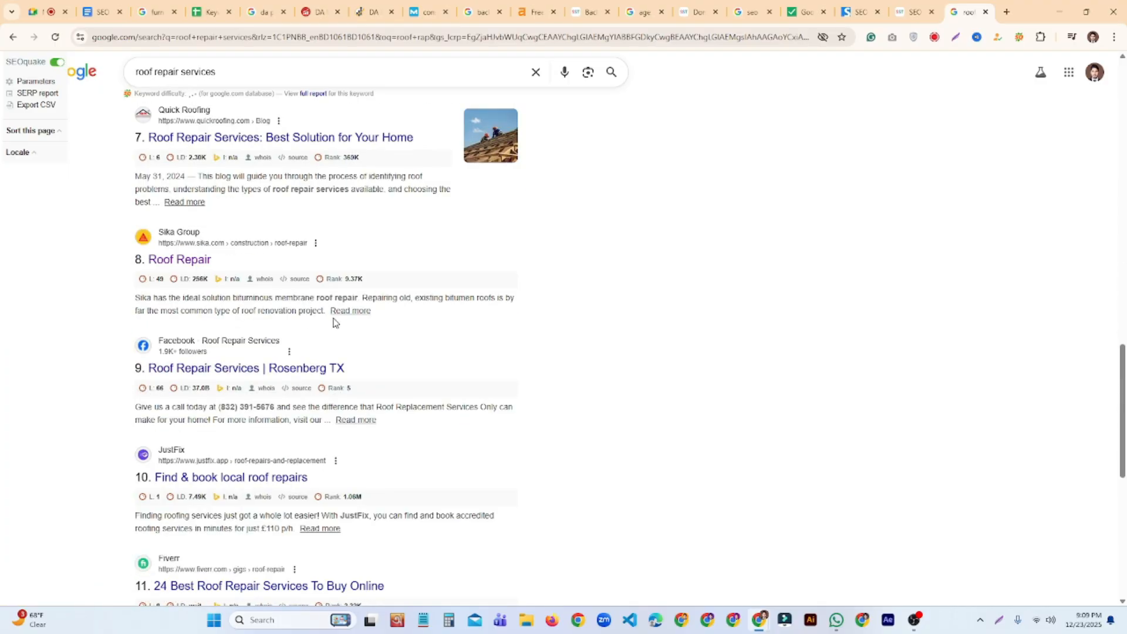
pyautogui.scroll(-3, 351, 318)
pyautogui.scroll(8, 361, 319)
pyautogui.scroll(10, 418, 333)
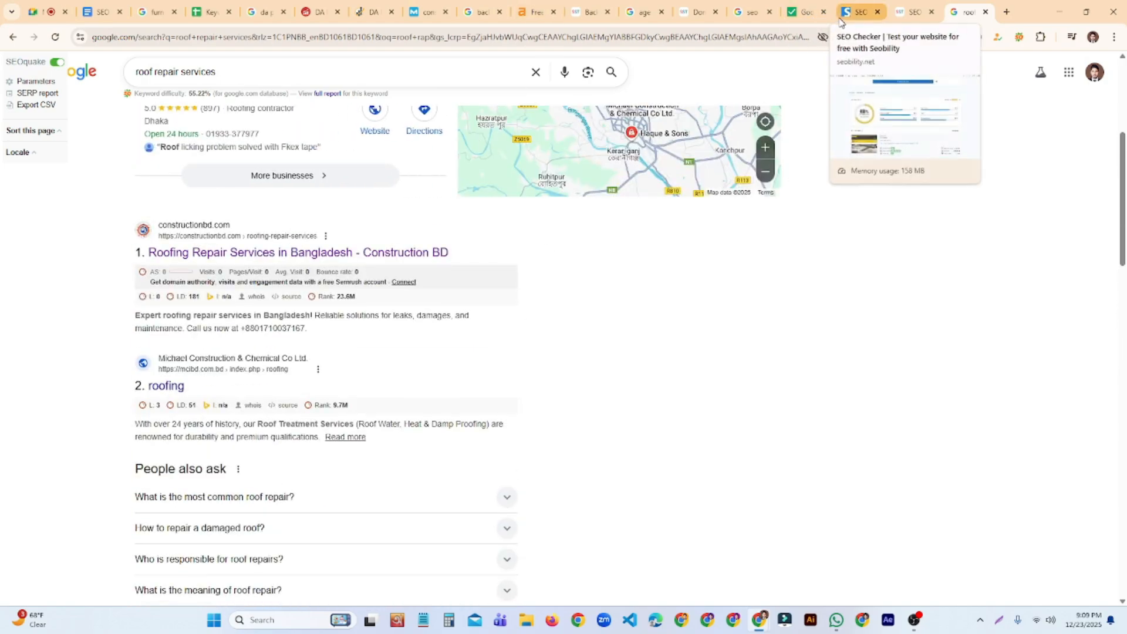
# Review the competitor rows in the Competitor Analysis sheet, also checking the keywords in the Keyword Research For Roofing sheet
pyautogui.click(198, 16)
pyautogui.click(977, 486)
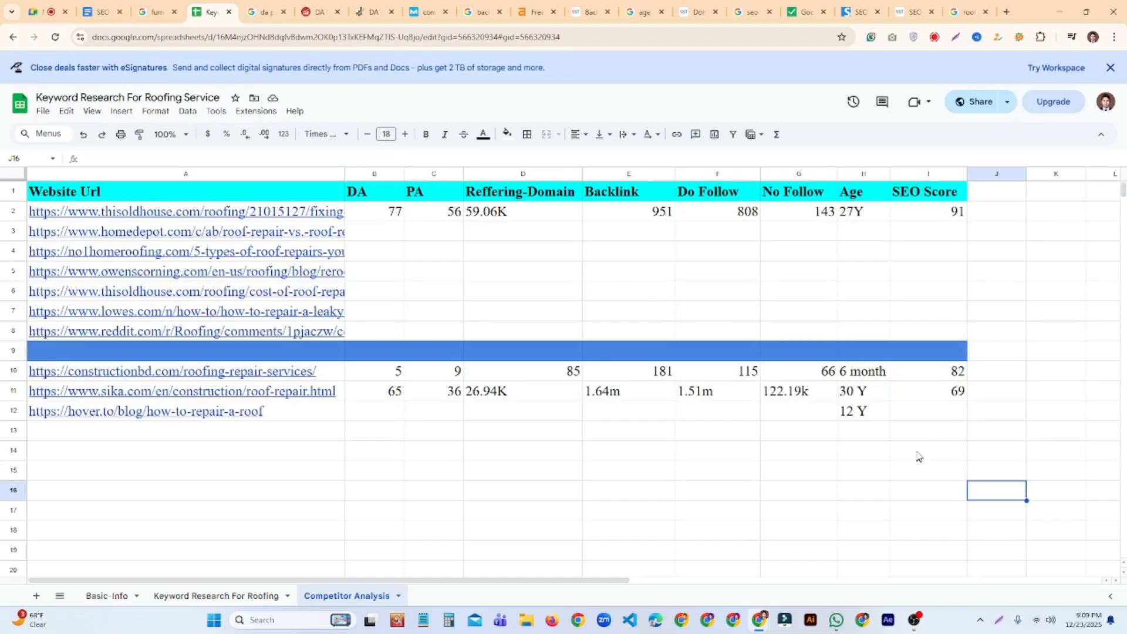
pyautogui.click(371, 417)
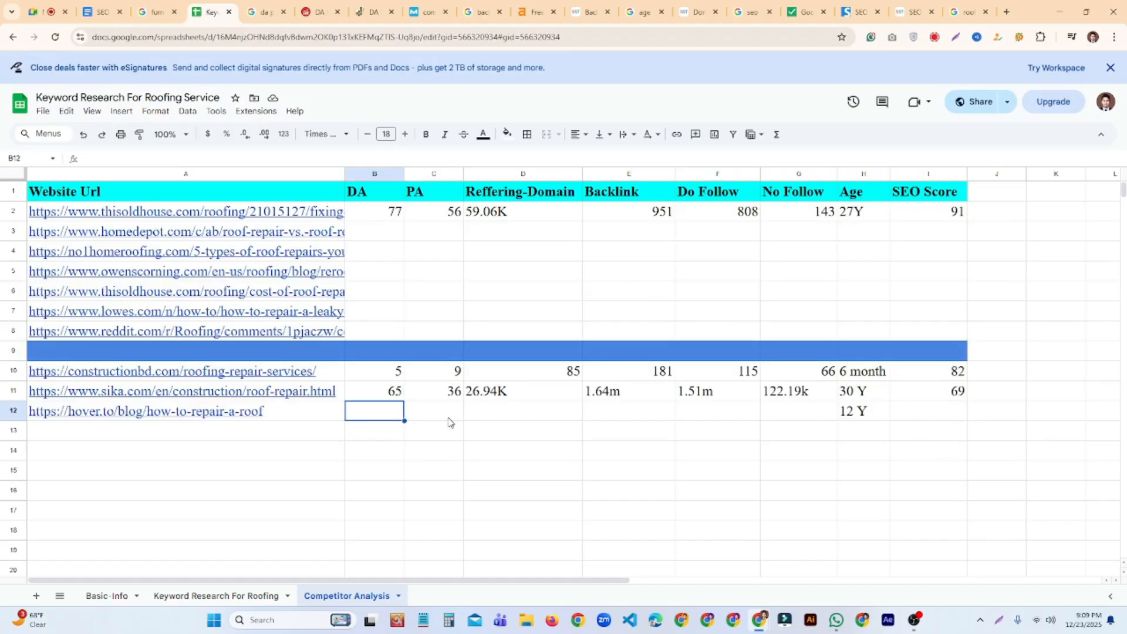
pyautogui.click(533, 472)
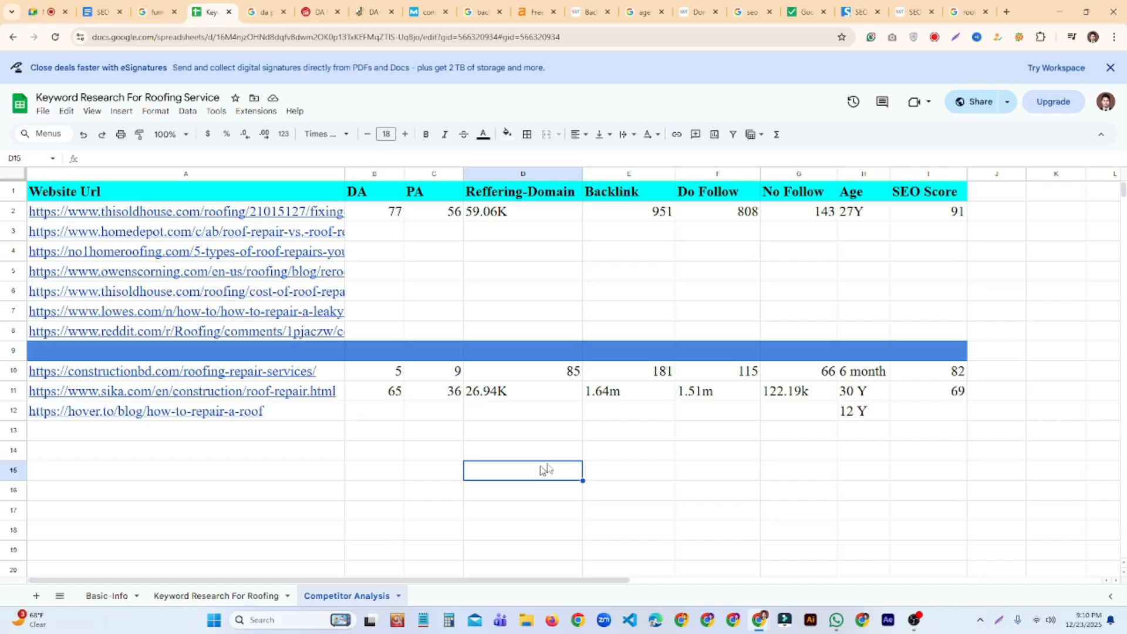
pyautogui.click(664, 472)
pyautogui.moveTo(972, 397); pyautogui.dragTo(945, 387)
pyautogui.click(953, 446)
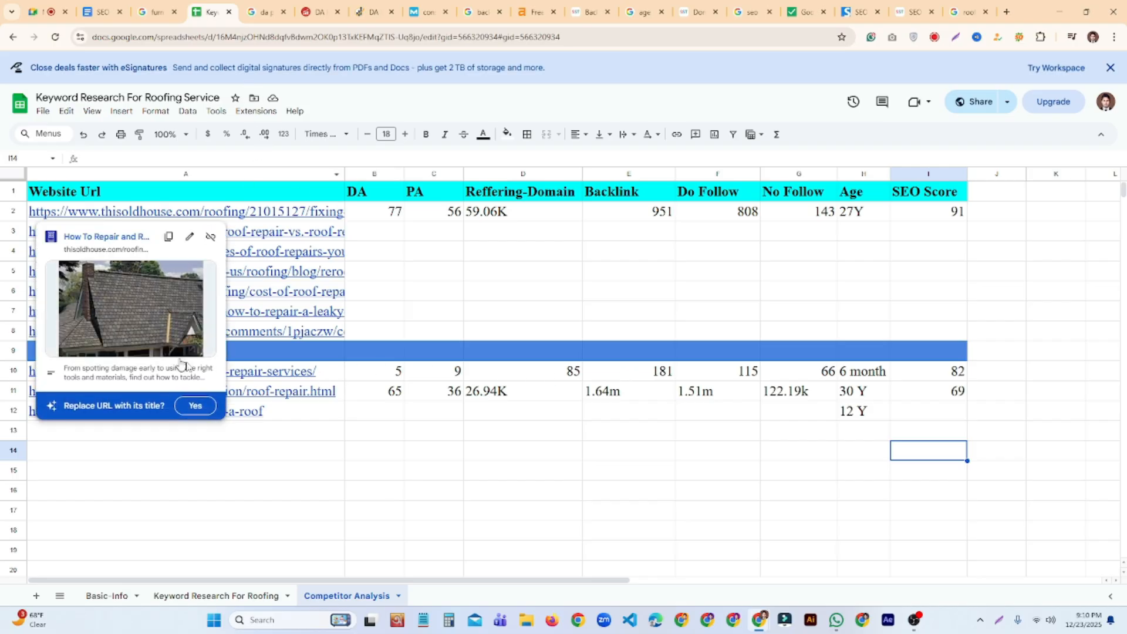
pyautogui.click(230, 597)
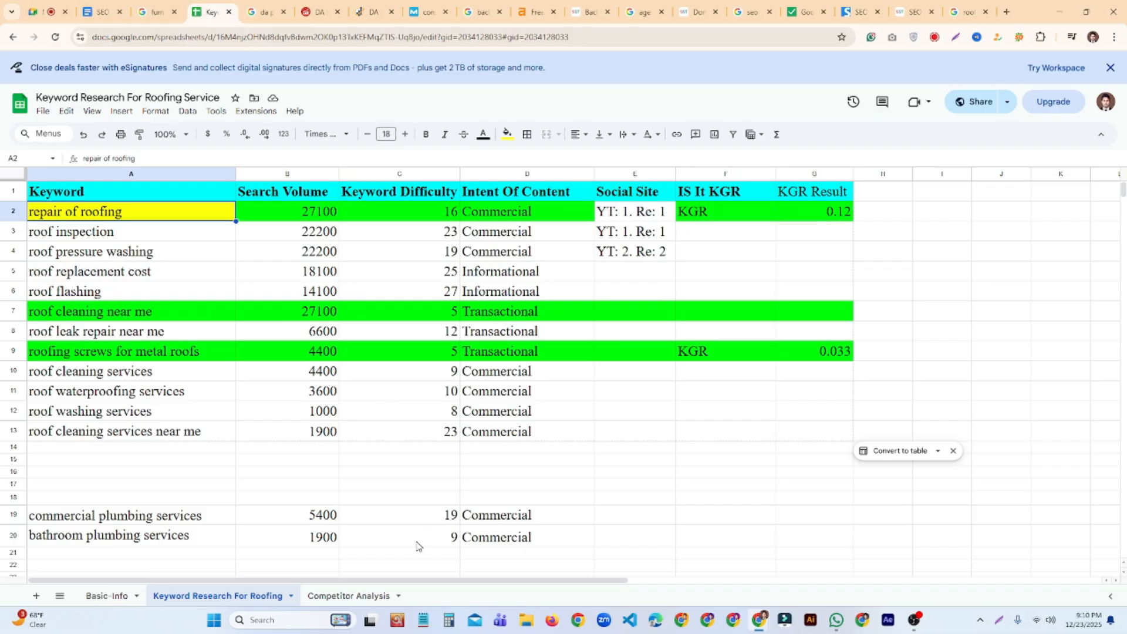
pyautogui.click(368, 597)
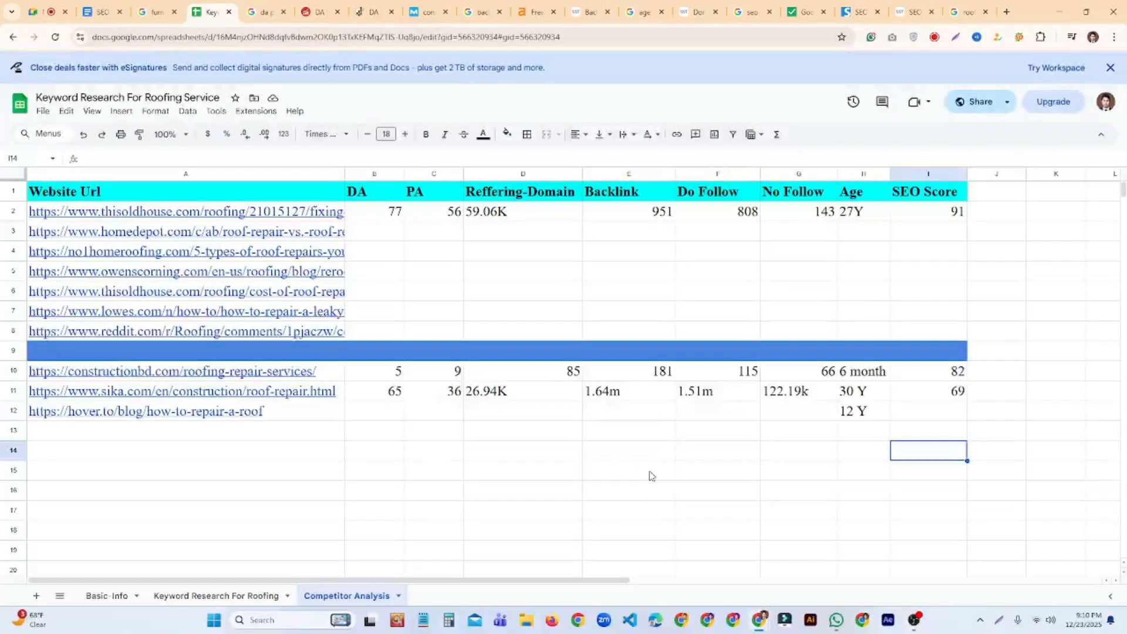
# Examine the figures in the sika.com row and the constructionbd.com row of the Competitor Analysis sheet, including Do Follow, No Follow and SEO Score
pyautogui.click(649, 473)
pyautogui.moveTo(971, 398); pyautogui.dragTo(515, 398)
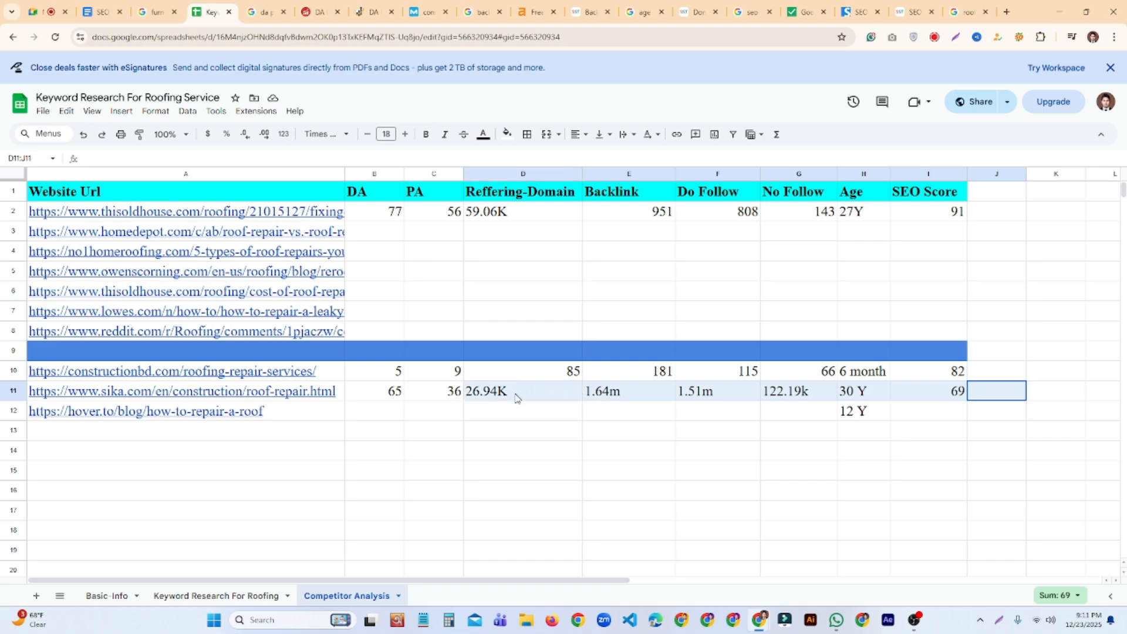
pyautogui.click(556, 426)
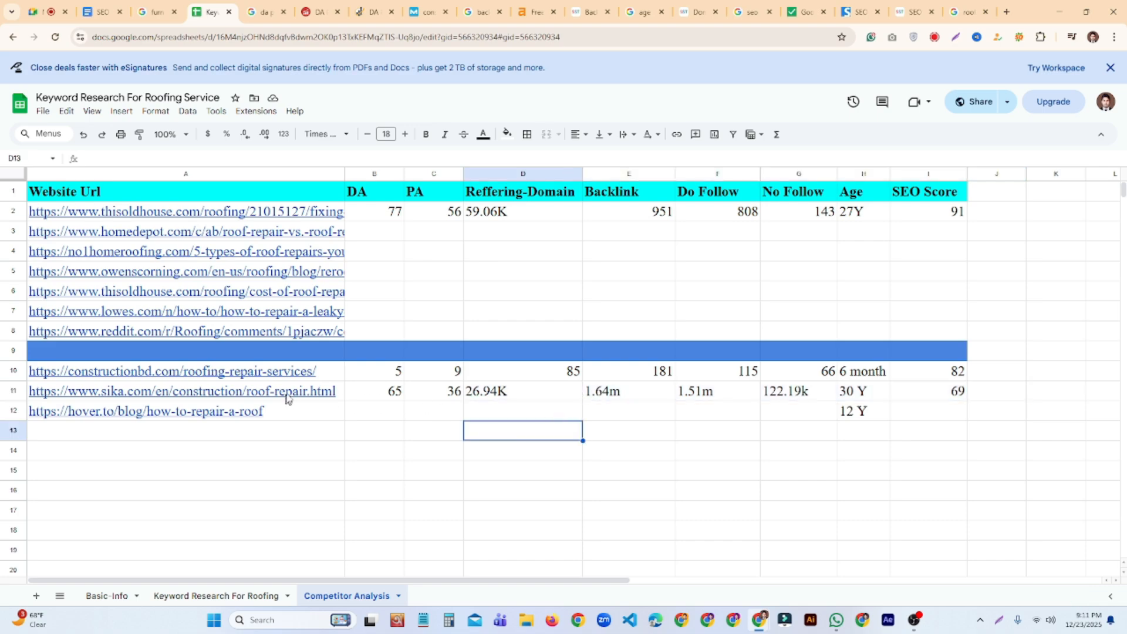
pyautogui.moveTo(302, 398)
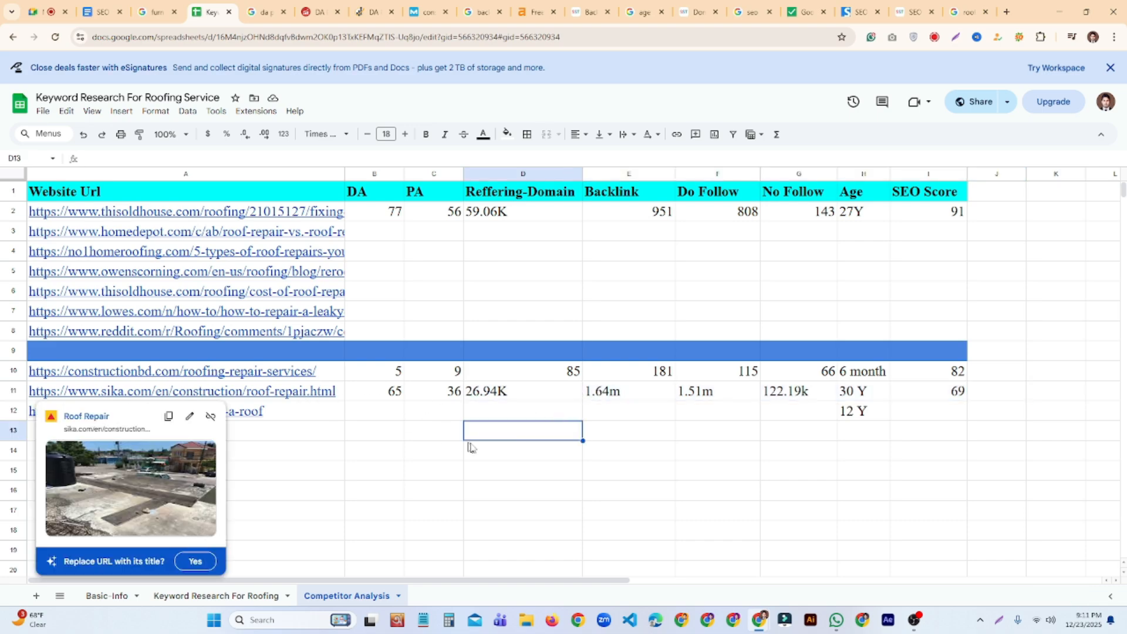
pyautogui.click(608, 468)
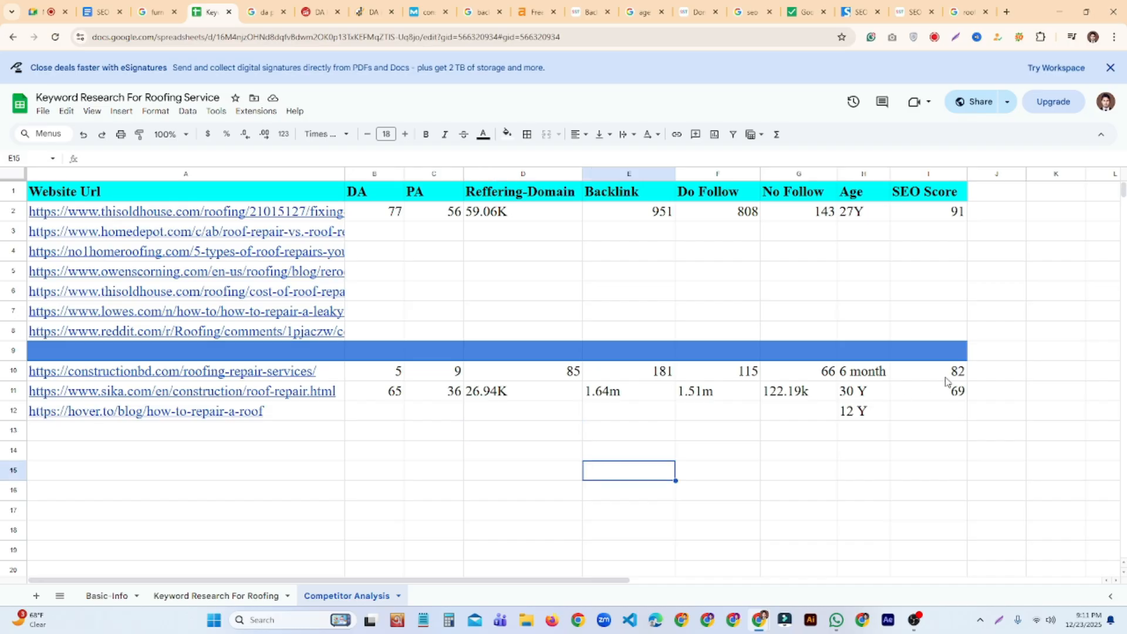
pyautogui.click(972, 379)
pyautogui.keyDown('shift'); pyautogui.click(868, 378); pyautogui.keyUp('shift')
pyautogui.keyDown('shift'); pyautogui.click(724, 376); pyautogui.keyUp('shift')
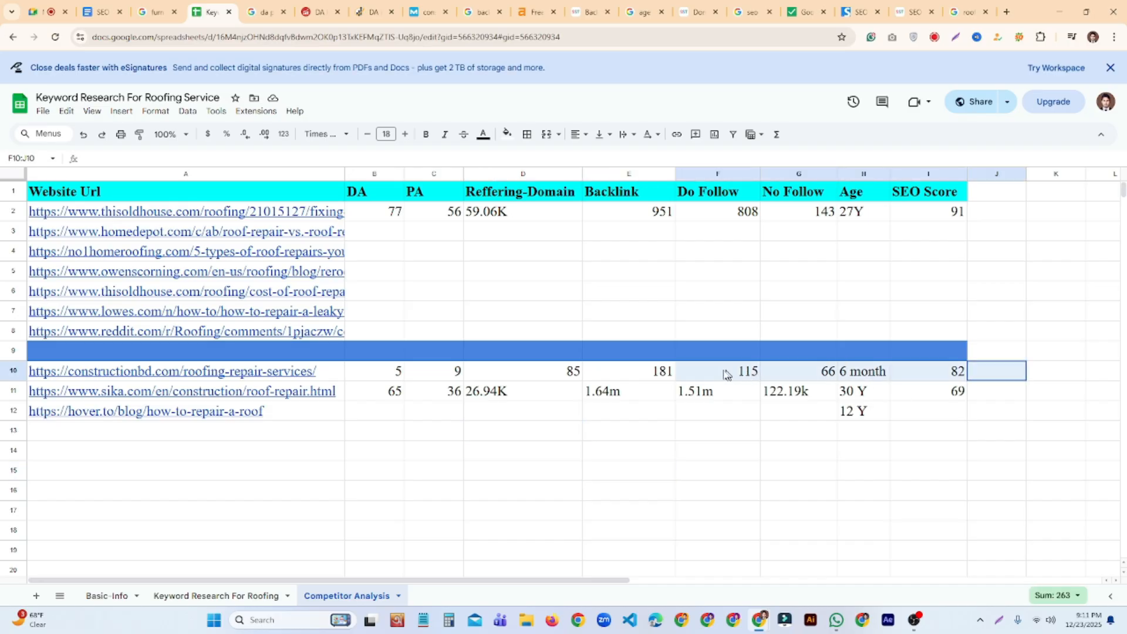
pyautogui.click(747, 454)
pyautogui.click(944, 375)
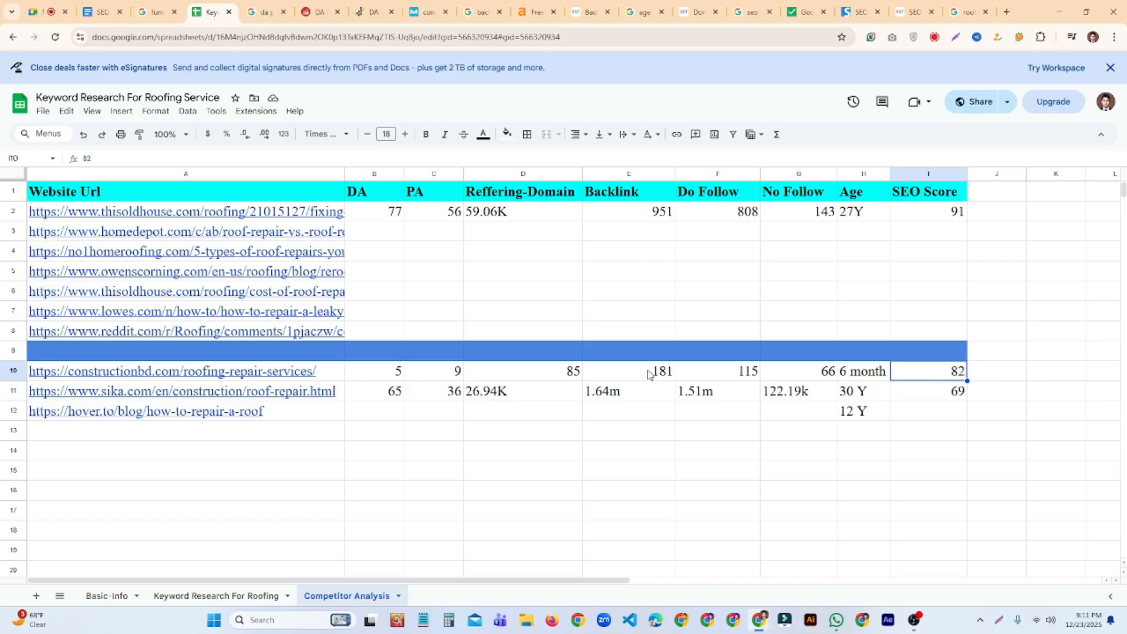
pyautogui.click(756, 376)
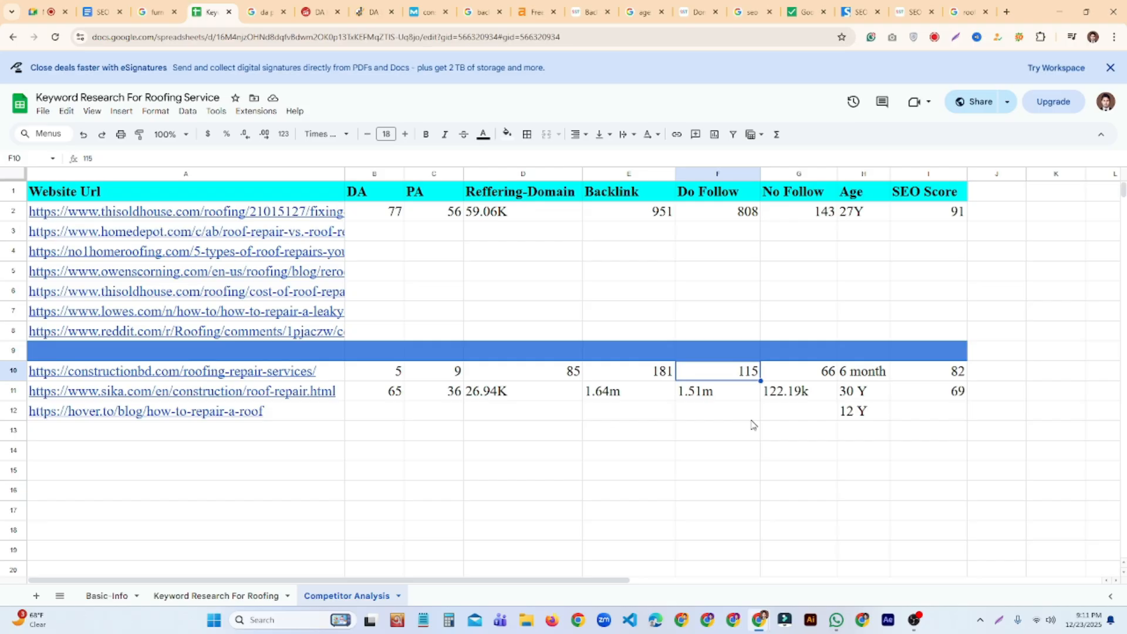
pyautogui.click(806, 379)
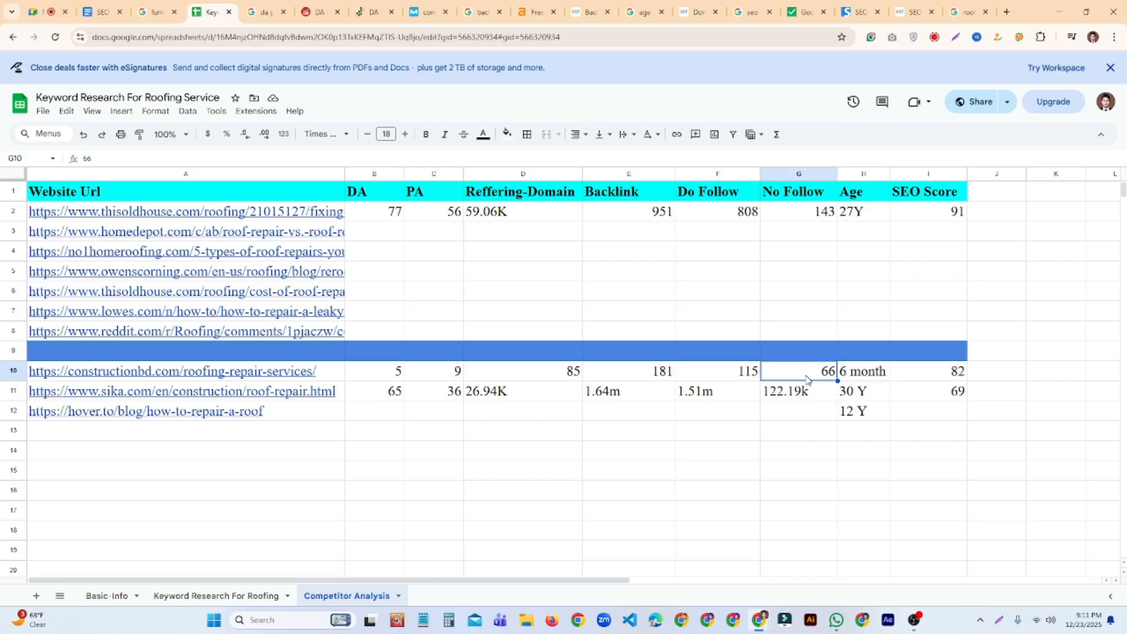
pyautogui.click(746, 433)
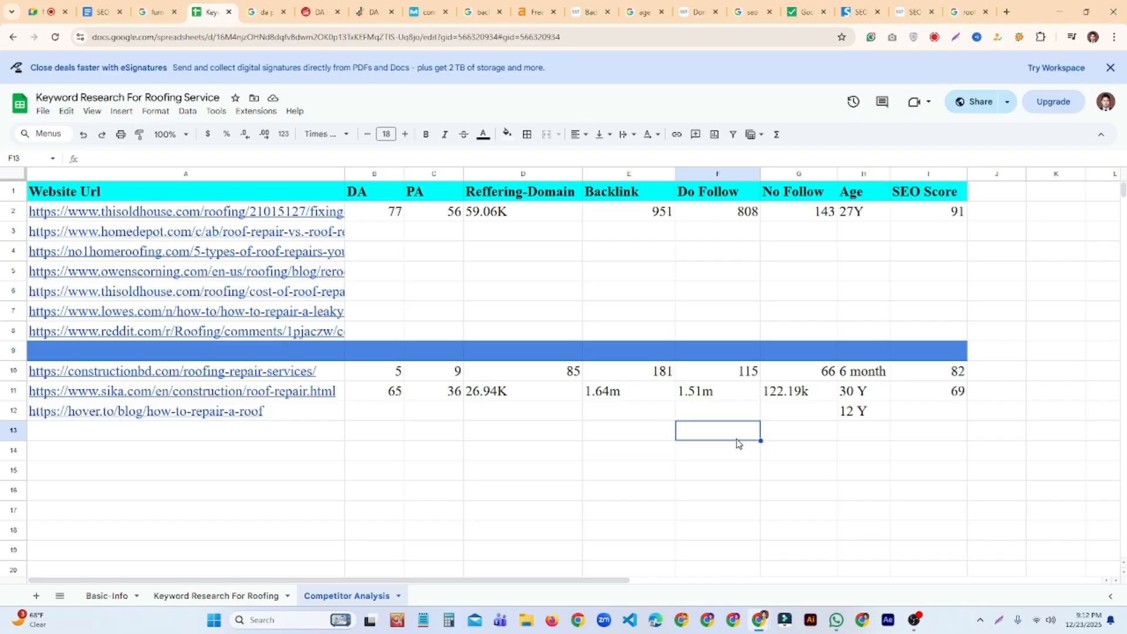
pyautogui.click(543, 457)
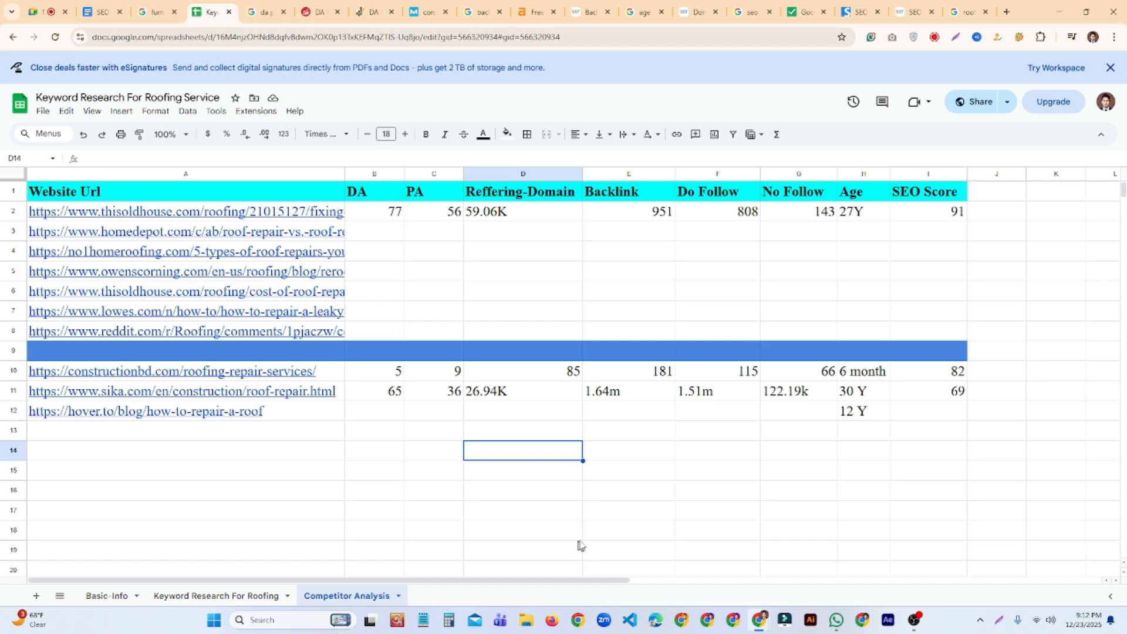
pyautogui.click(745, 477)
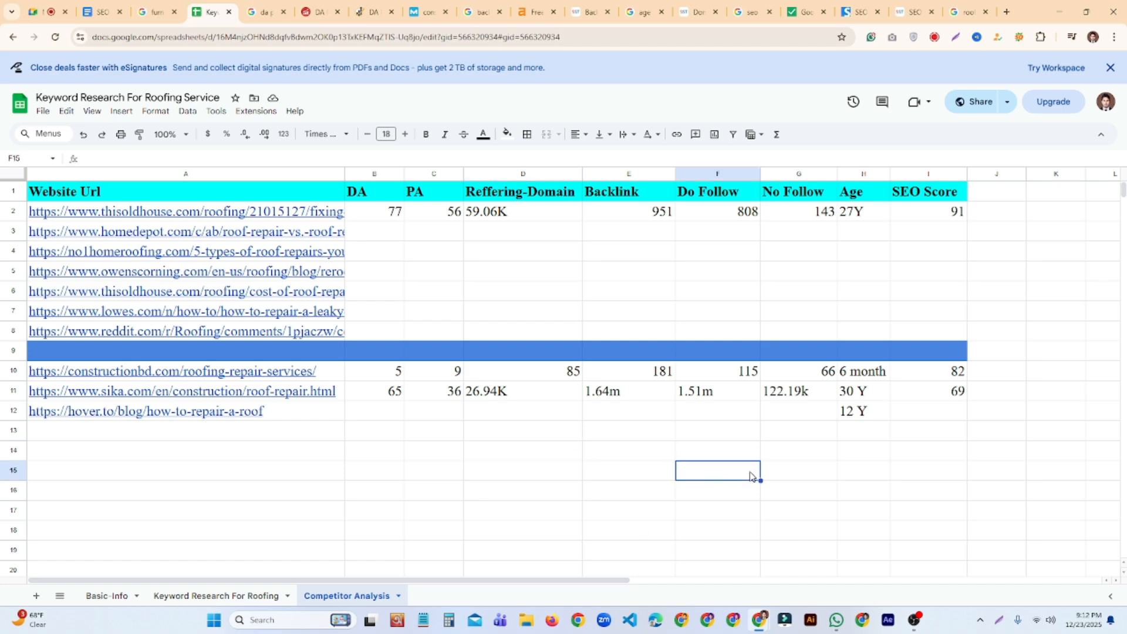
pyautogui.click(282, 418)
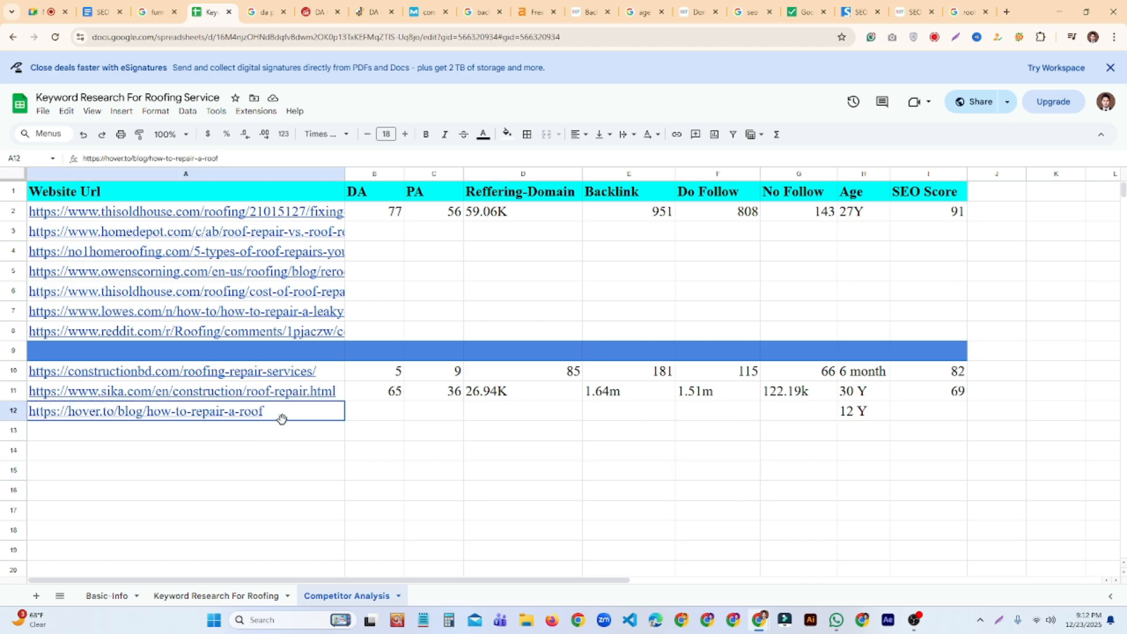
pyautogui.click(468, 437)
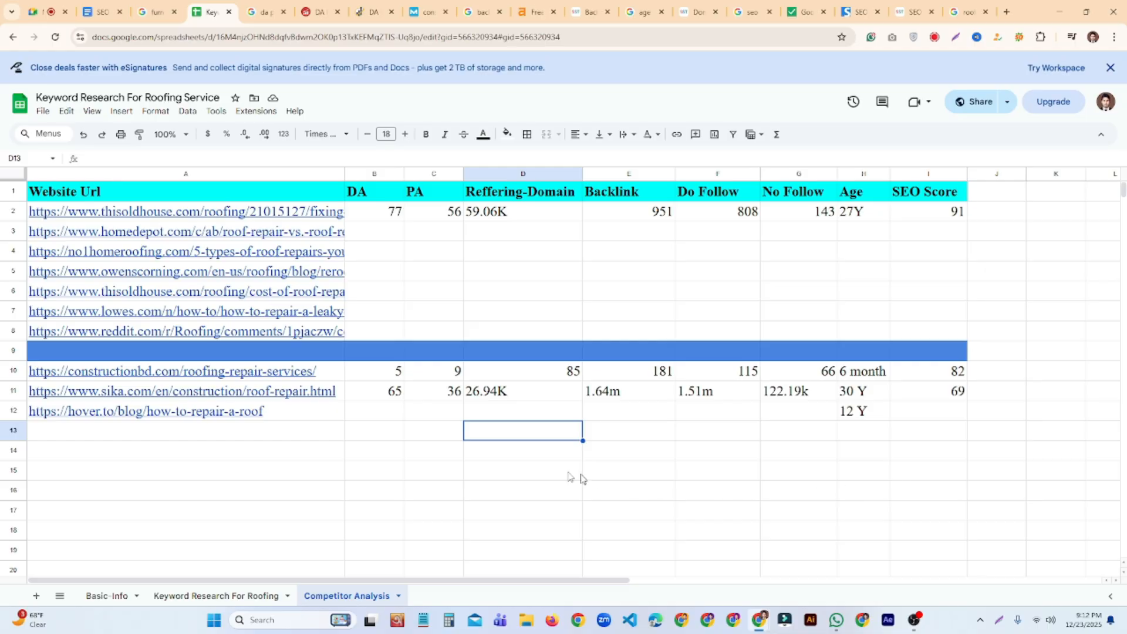
pyautogui.click(279, 416)
pyautogui.hotkey('ctrl', 'c')
pyautogui.click(512, 493)
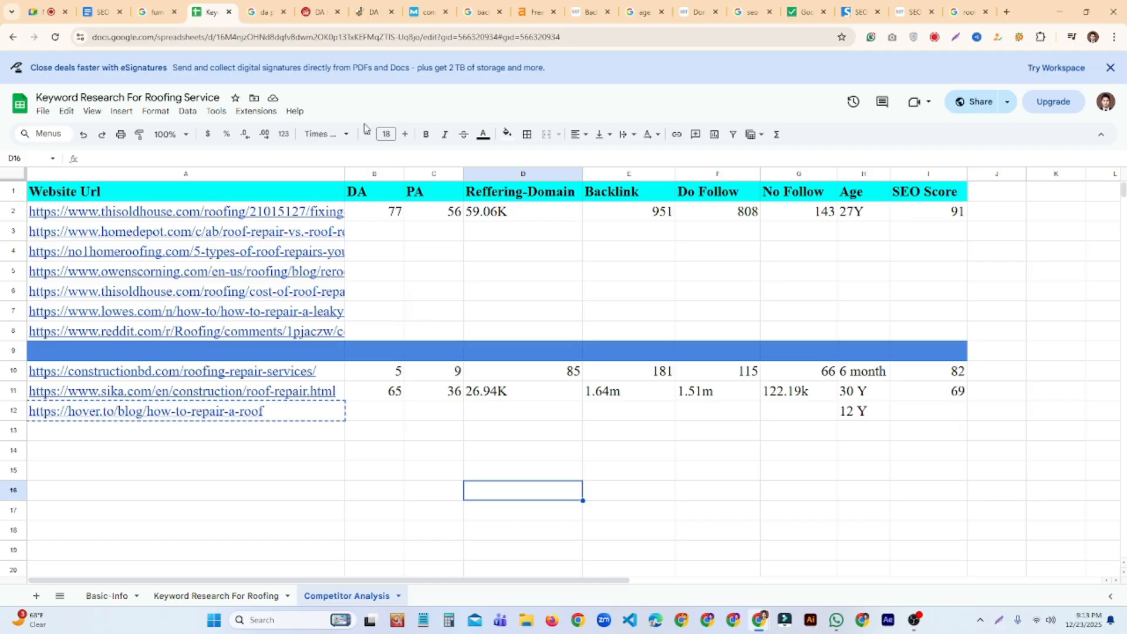
pyautogui.click(267, 17)
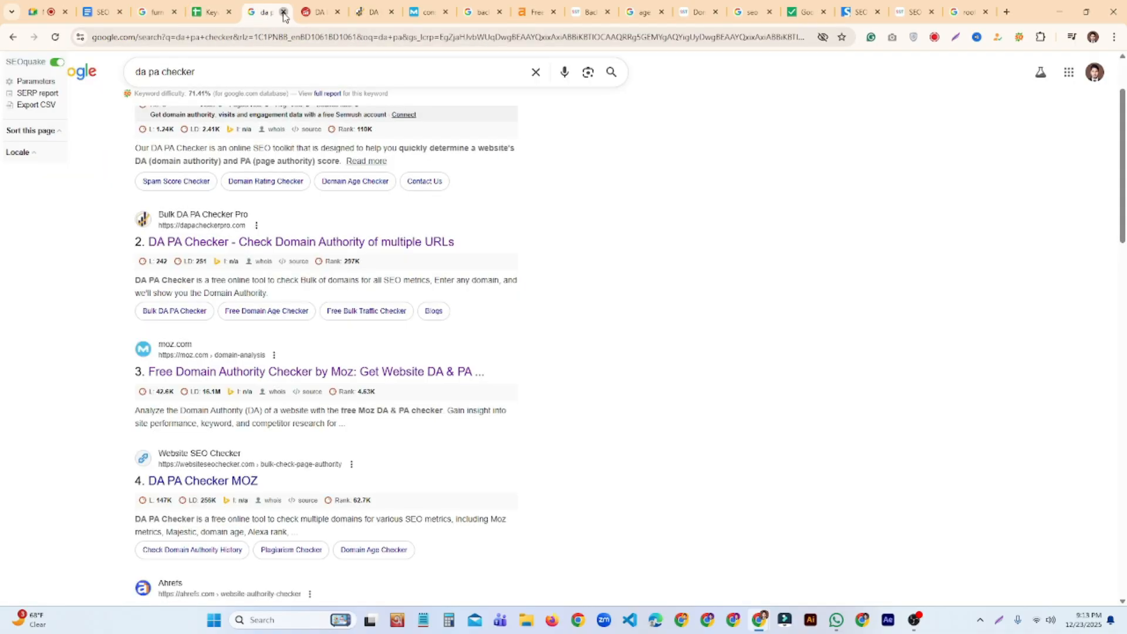
# Close the DA PA, backlink, domain age and SEO score checker pages along with the roof repair services results
pyautogui.click(283, 12)
pyautogui.click(284, 13)
pyautogui.click(284, 12)
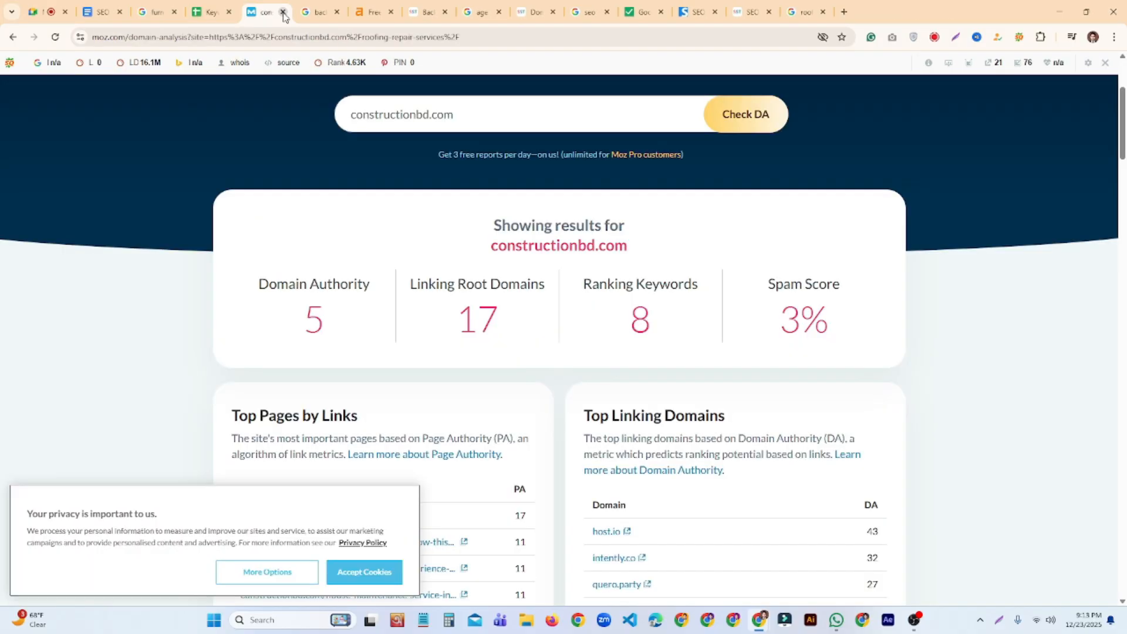
pyautogui.click(284, 13)
pyautogui.click(284, 13)
pyautogui.click(284, 12)
pyautogui.click(284, 12)
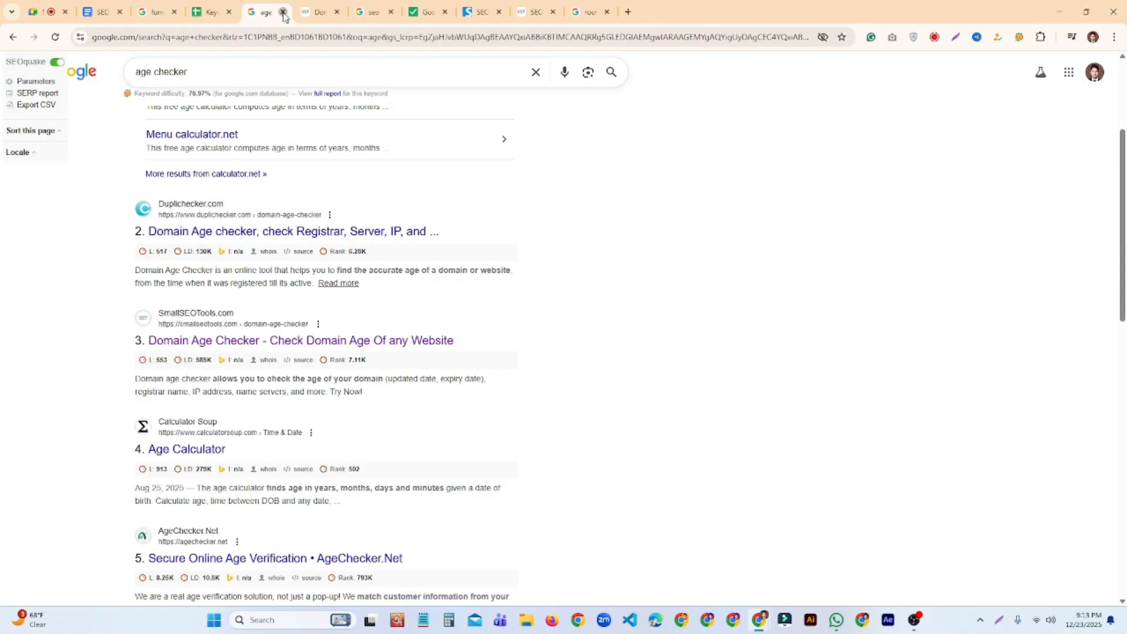
pyautogui.click(283, 13)
pyautogui.click(283, 12)
pyautogui.click(284, 12)
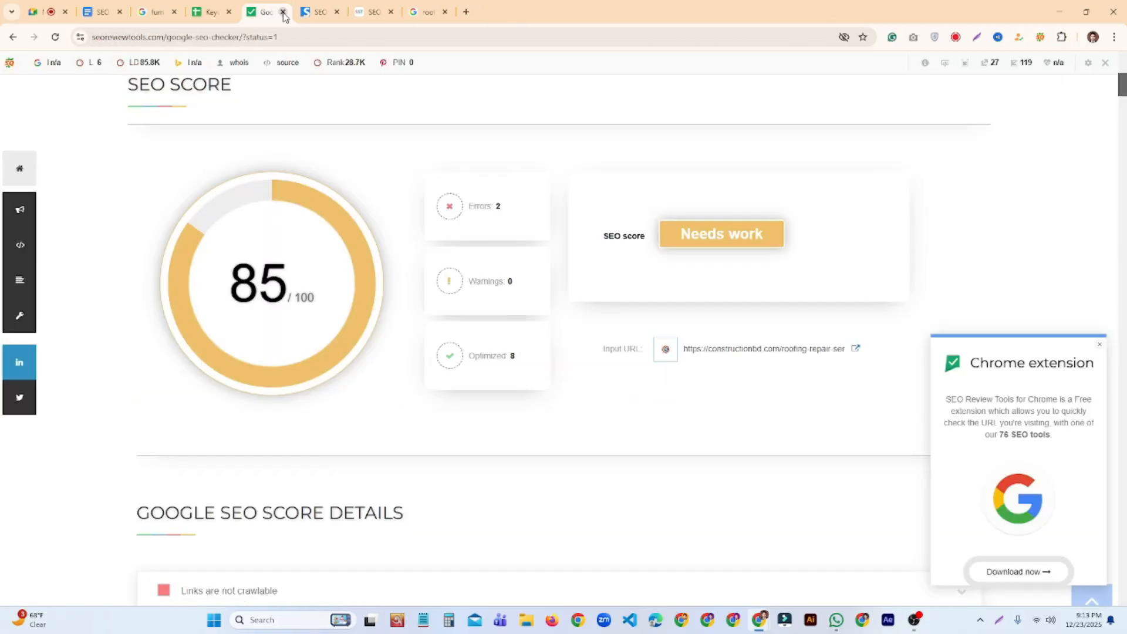
pyautogui.click(284, 12)
pyautogui.click(283, 12)
pyautogui.click(283, 12)
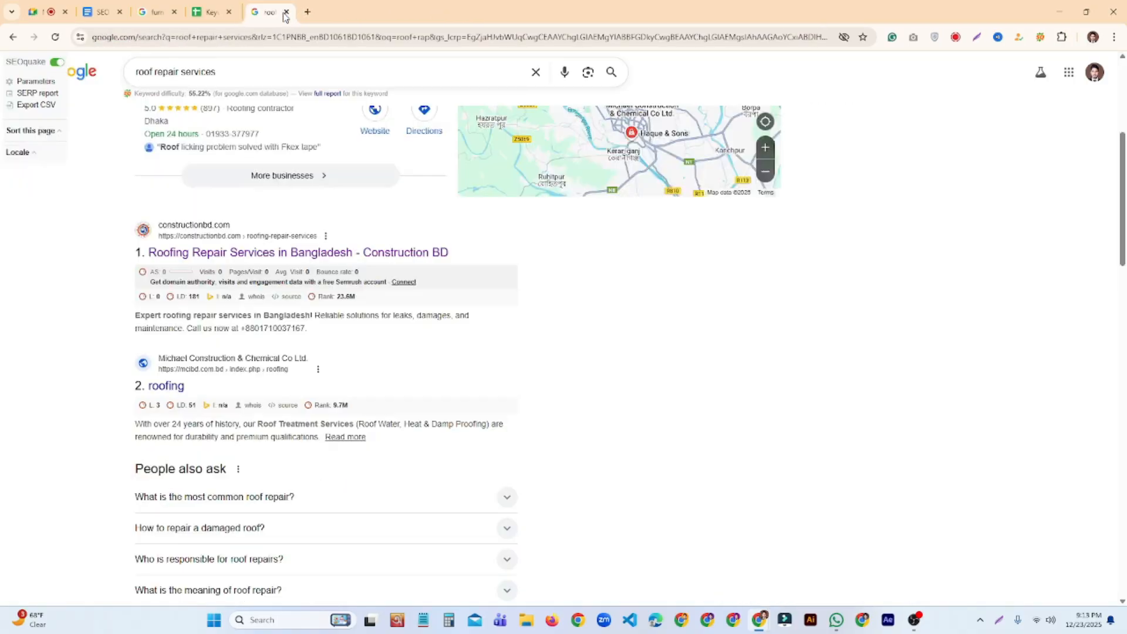
pyautogui.click(283, 13)
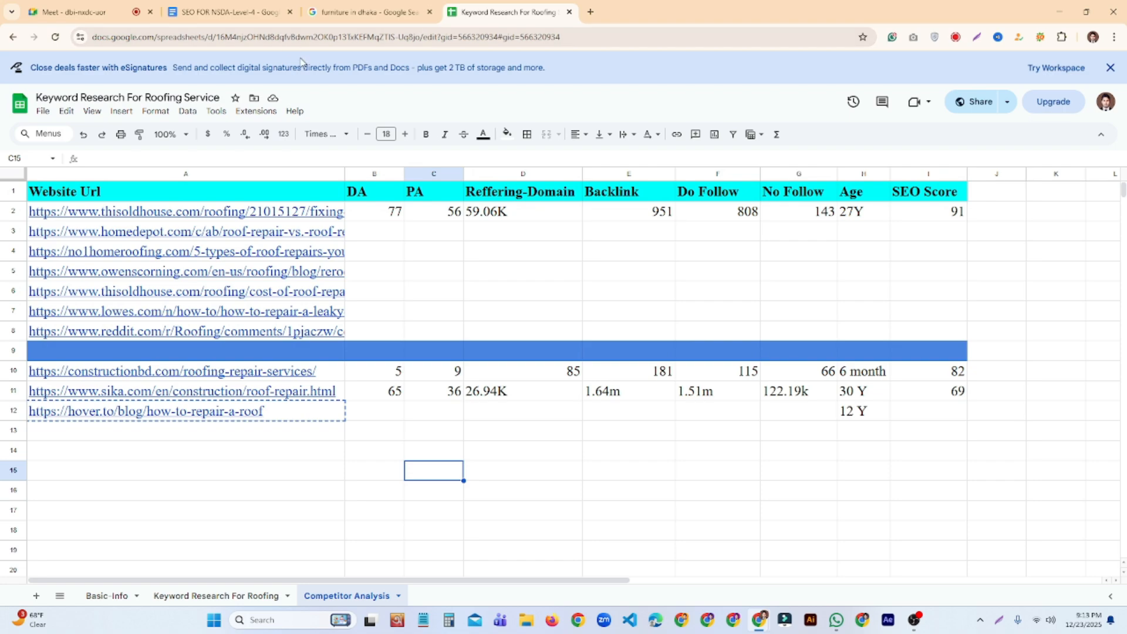
# Copy the keyword "repair of roofing" from cell A2 of the Keyword Research For Roofing sheet
pyautogui.click(254, 598)
pyautogui.click(315, 451)
pyautogui.click(171, 218)
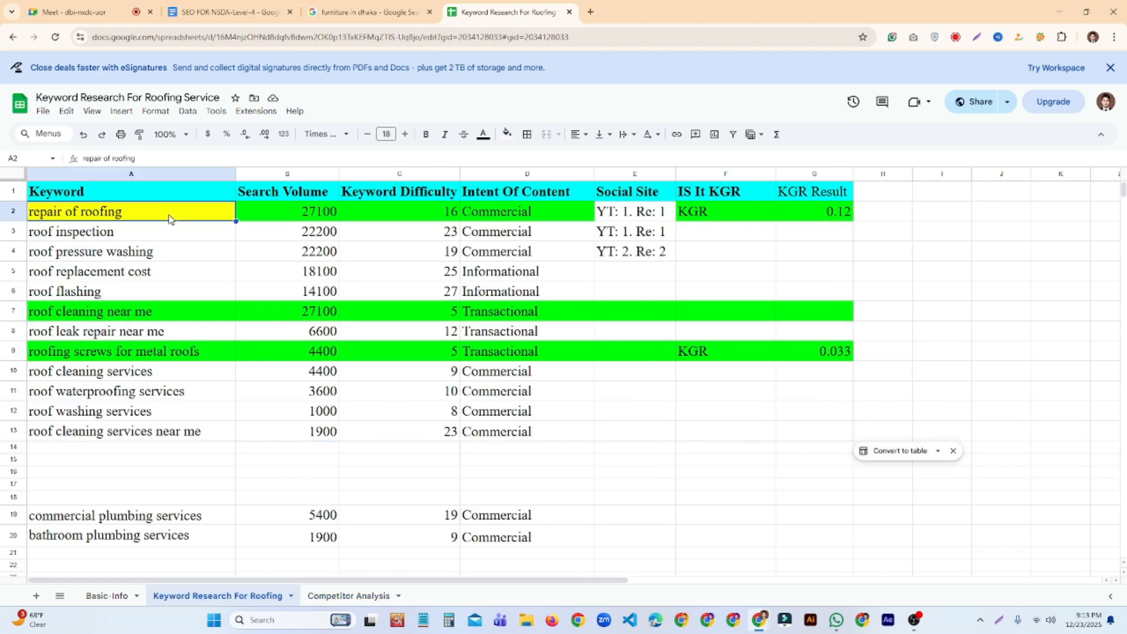
pyautogui.hotkey('ctrl', 'c')
pyautogui.click(273, 447)
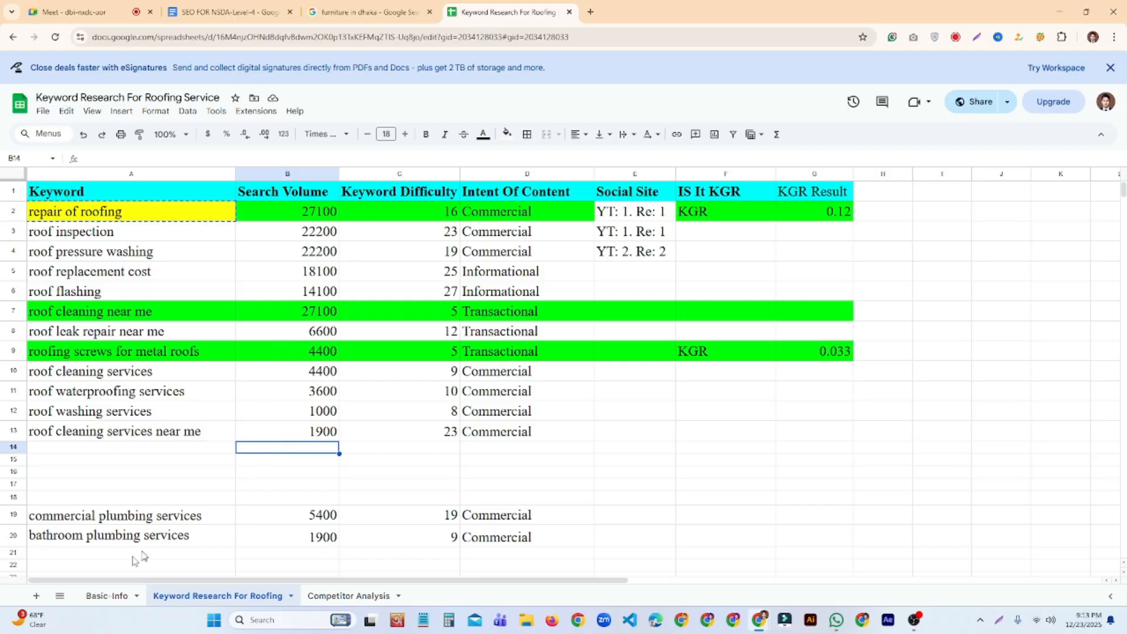
# Check the Targeted Location entry in the Basic-Info sheet
pyautogui.click(107, 597)
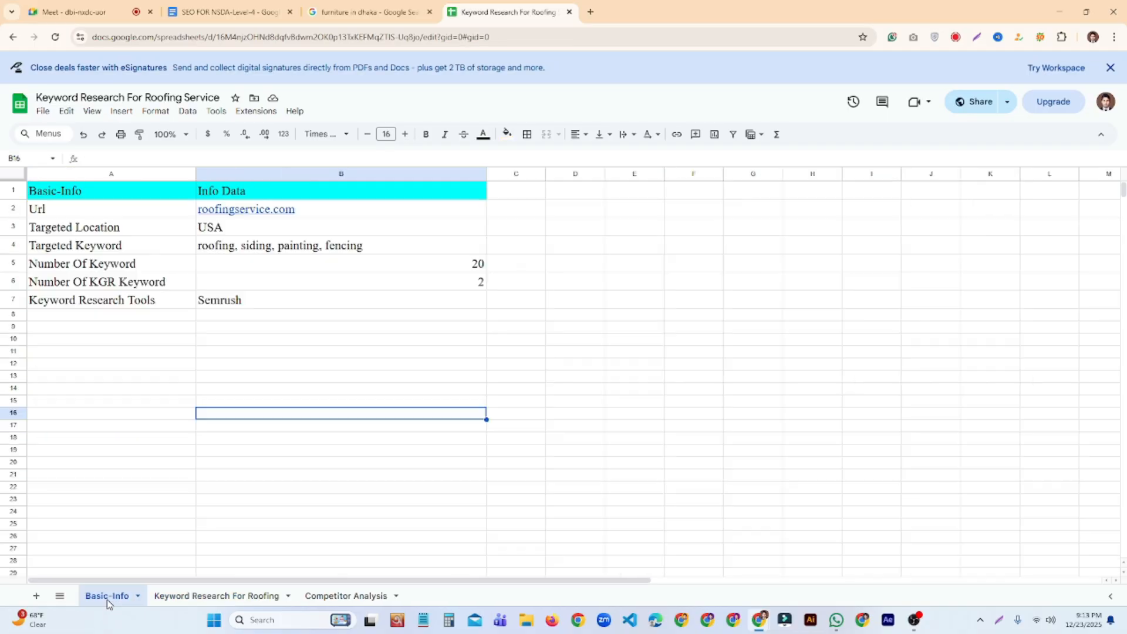
pyautogui.click(252, 232)
pyautogui.click(414, 410)
# Find Google USA with a "google usa" search in a new tab, open it and search there for "repair of roofing"
pyautogui.click(590, 12)
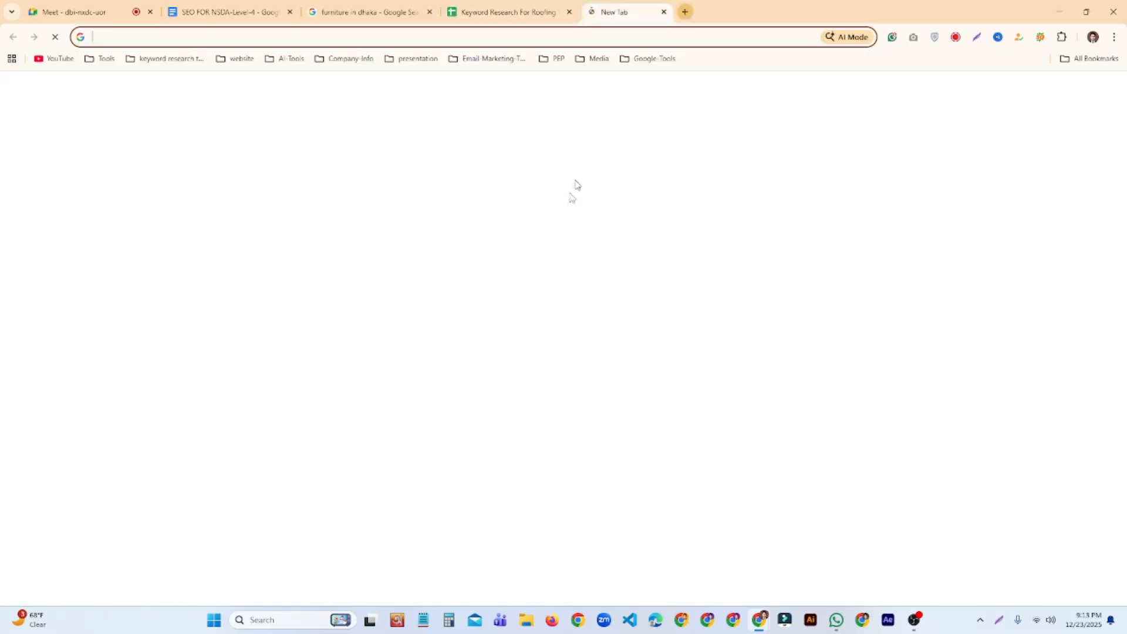
pyautogui.write('google usa')
pyautogui.press('Return')
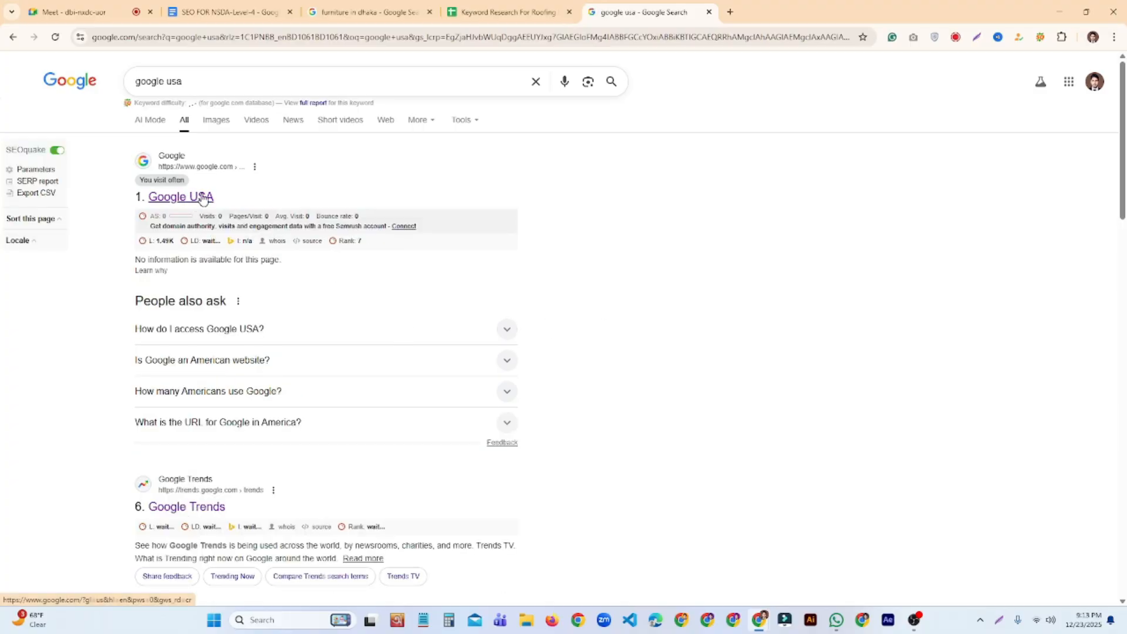
pyautogui.click(202, 197)
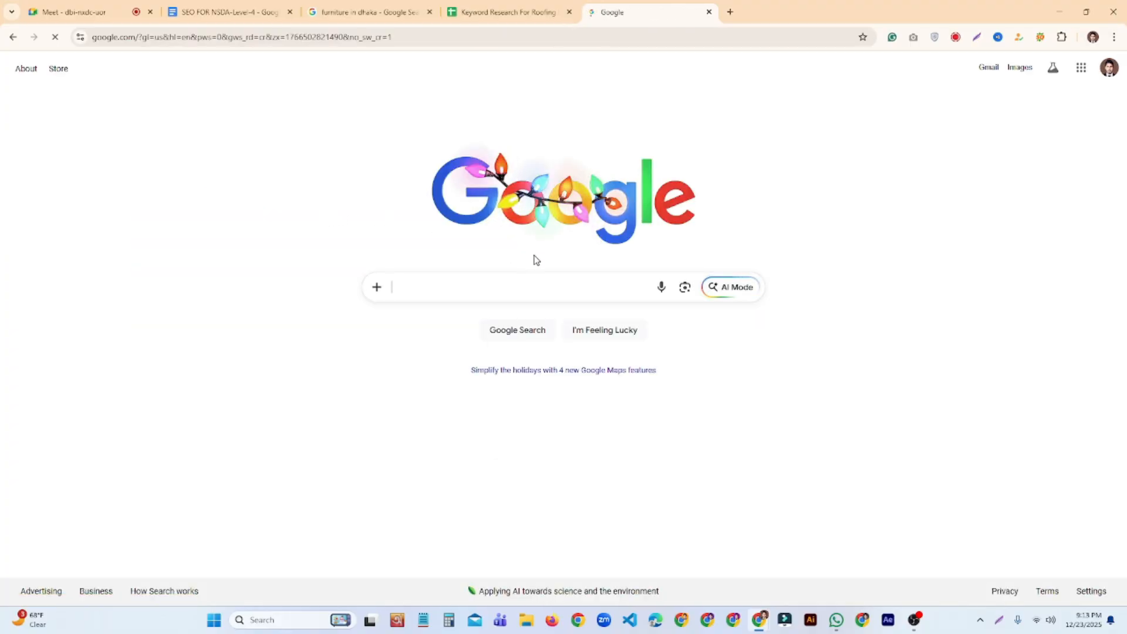
pyautogui.write('repair of roofing')
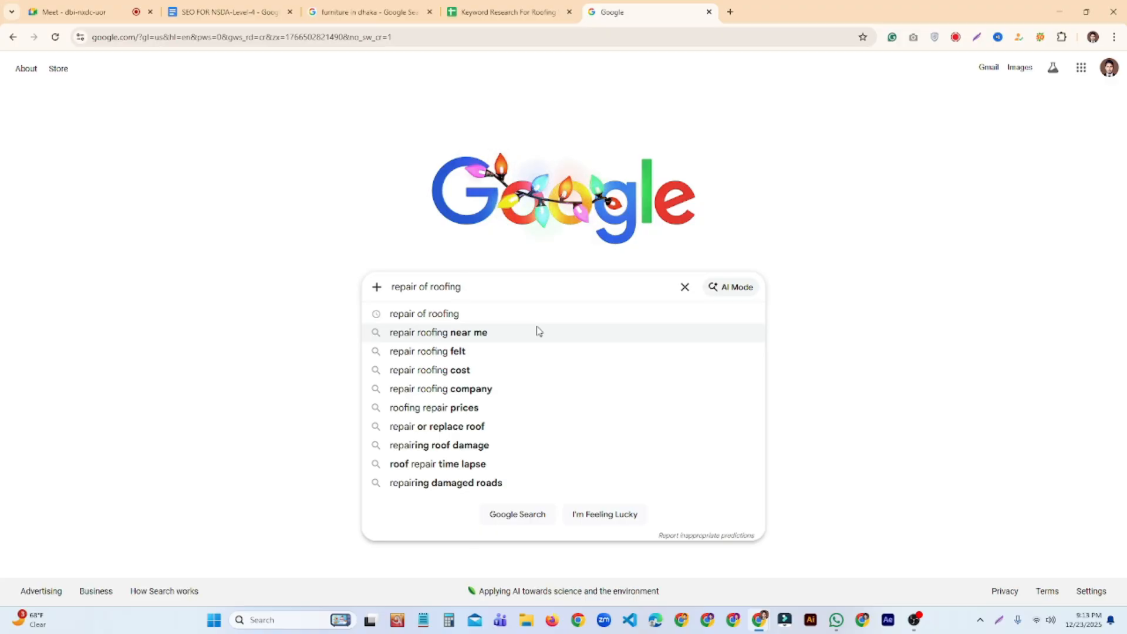
pyautogui.press('Return')
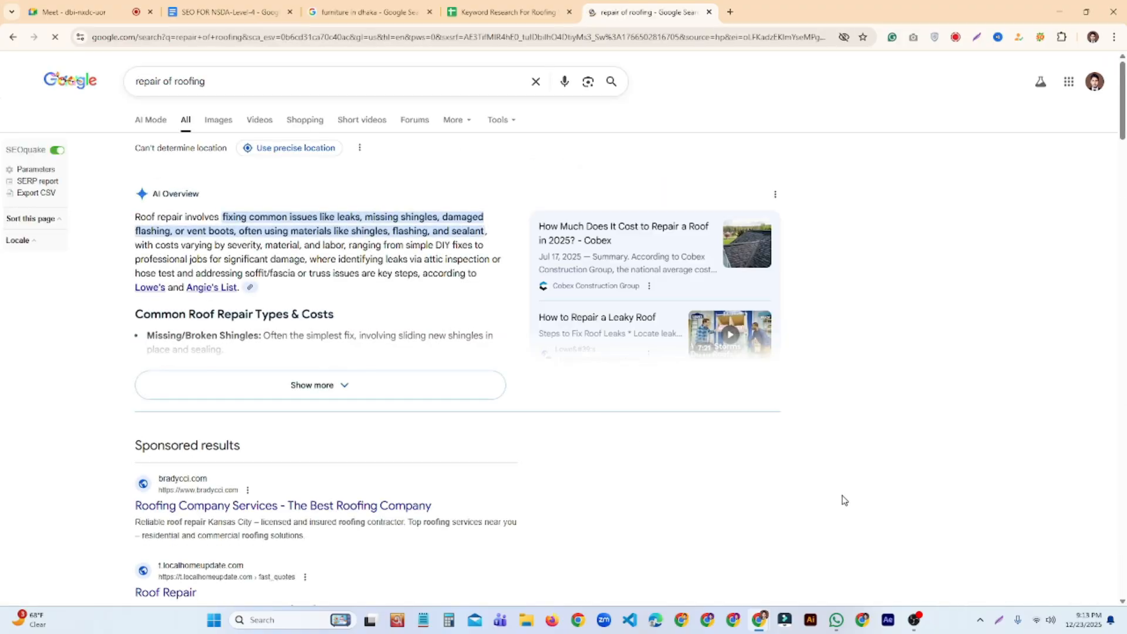
# View the sponsored results for repair of roofing, opening the bradycci.com Roofing Company Services page in a new tab
pyautogui.scroll(-3, 857, 425)
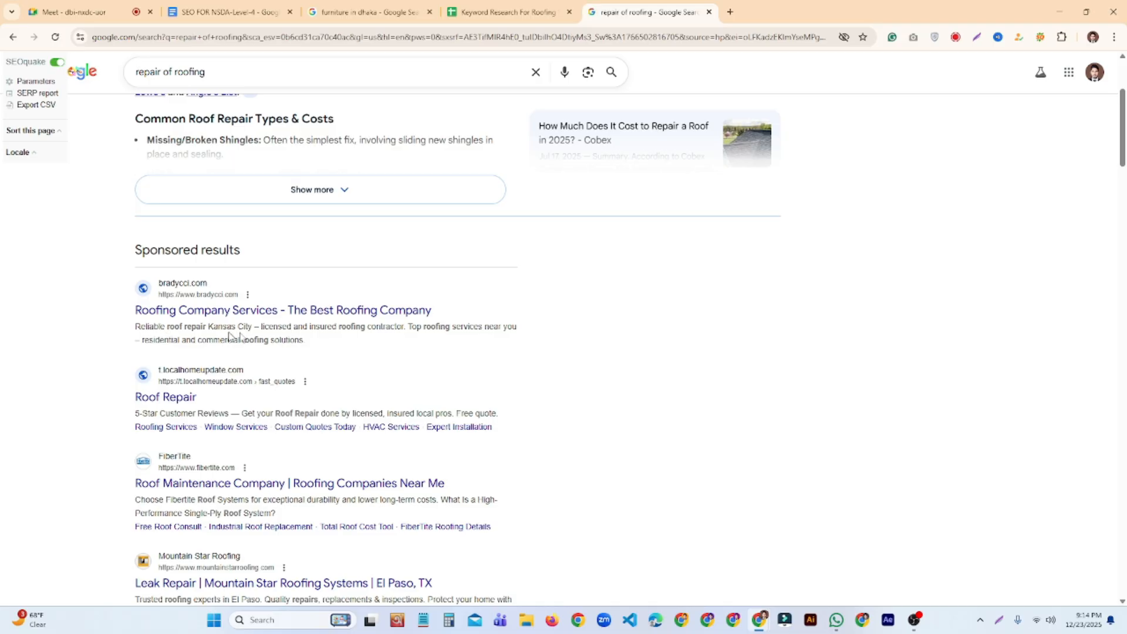
pyautogui.scroll(-2, 146, 159)
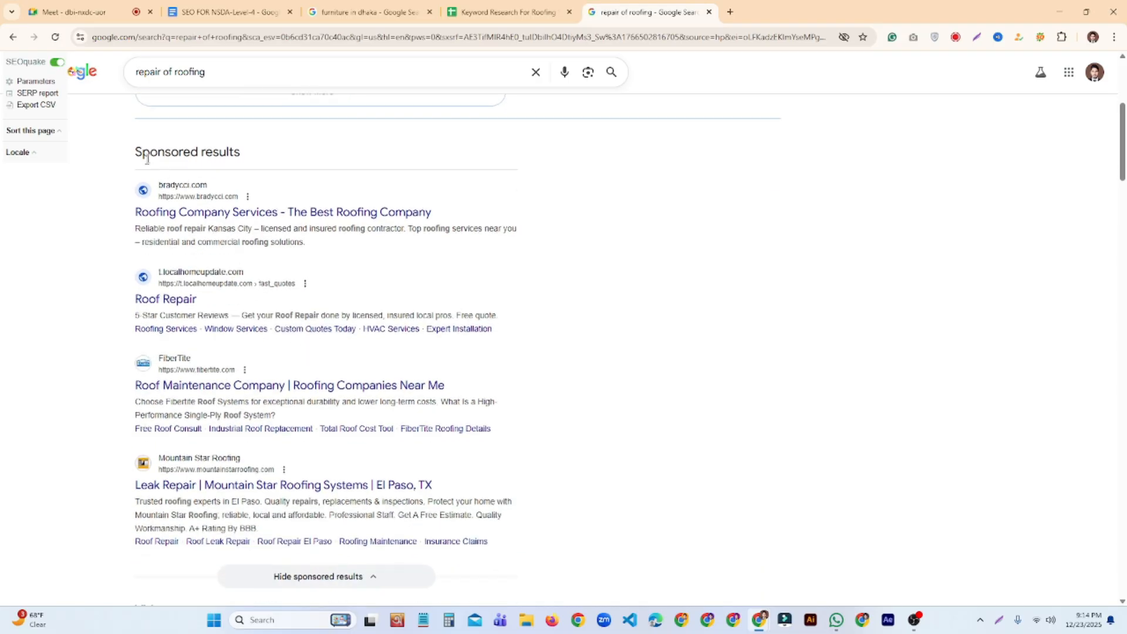
pyautogui.rightClick(276, 219)
pyautogui.click(364, 230)
pyautogui.scroll(-4, 468, 251)
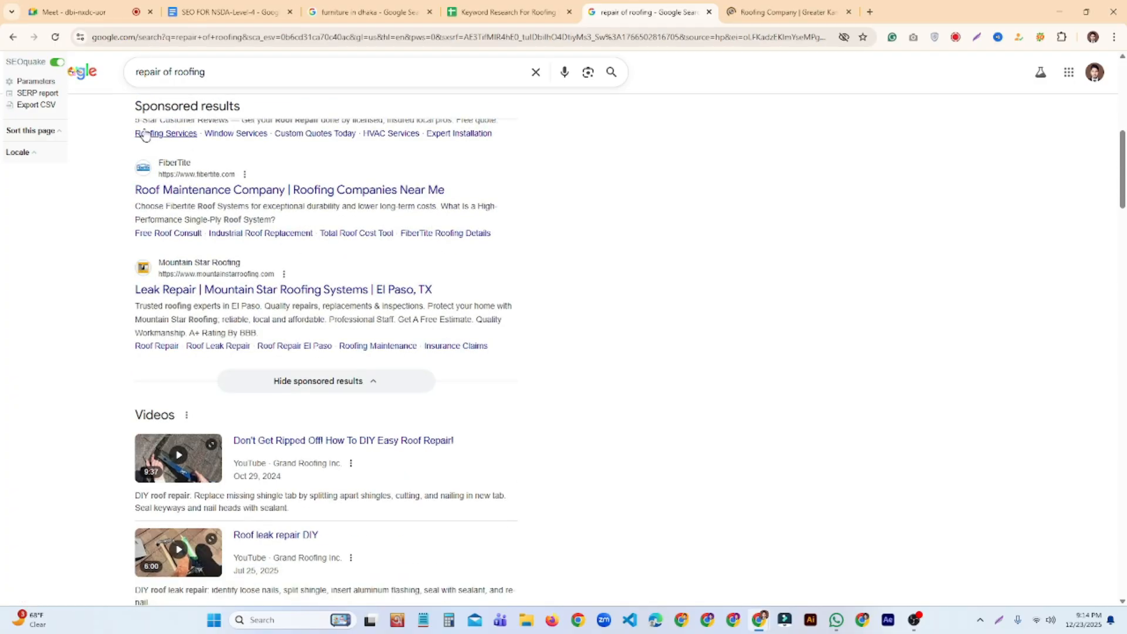
pyautogui.scroll(5, 226, 276)
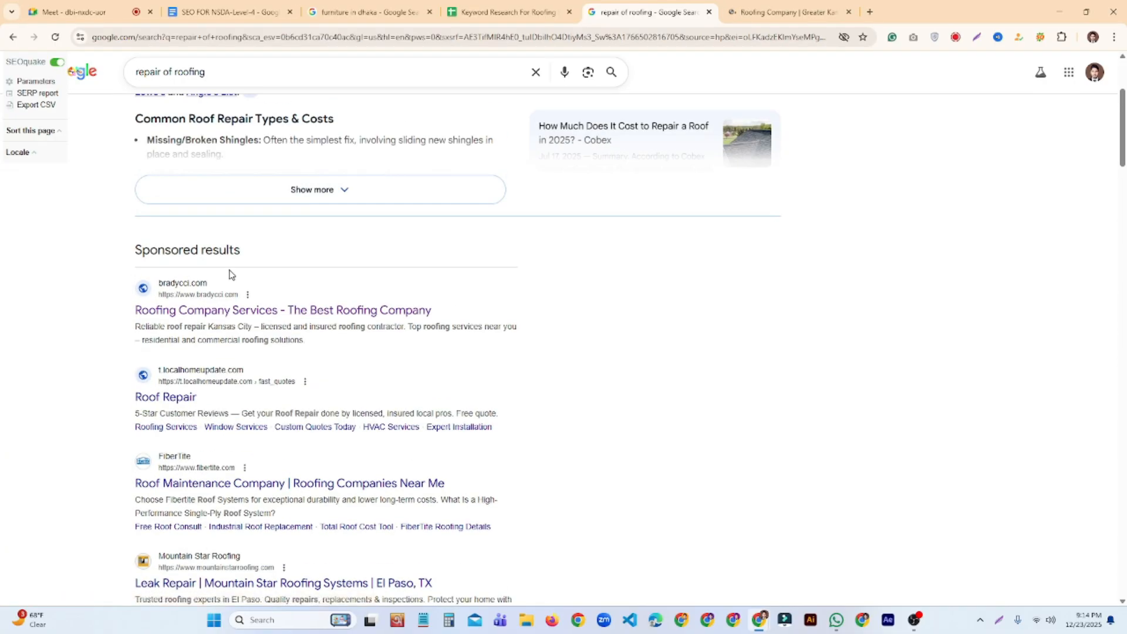
# Examine the Sponsored results section and compare it with the videos, businesses and organic listings further down
pyautogui.scroll(-2, 215, 254)
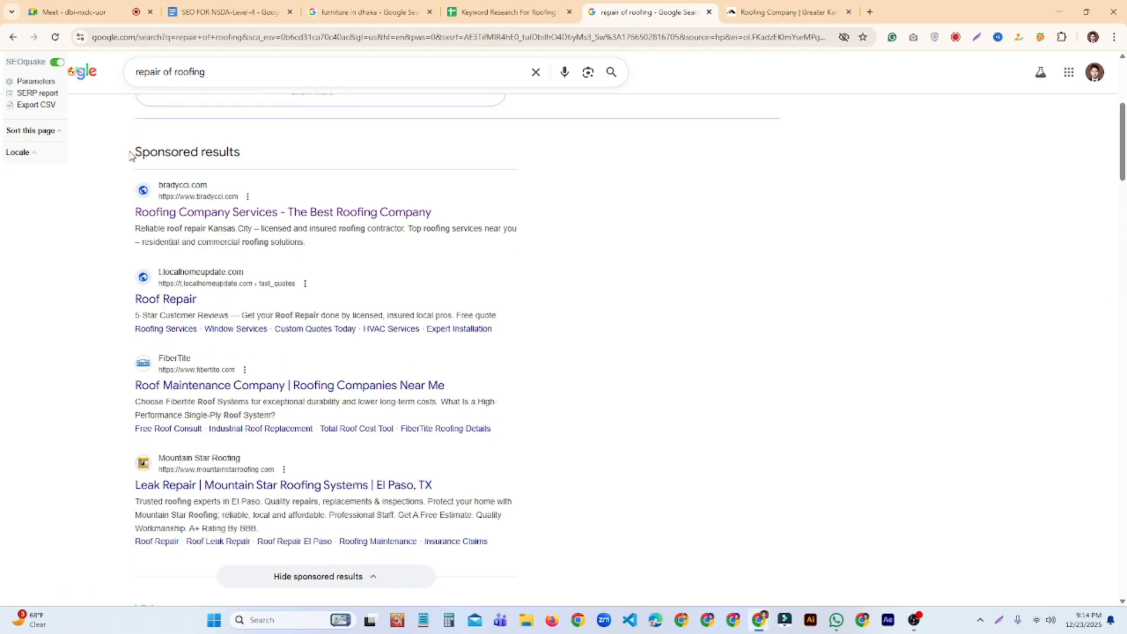
pyautogui.moveTo(130, 156); pyautogui.dragTo(287, 176)
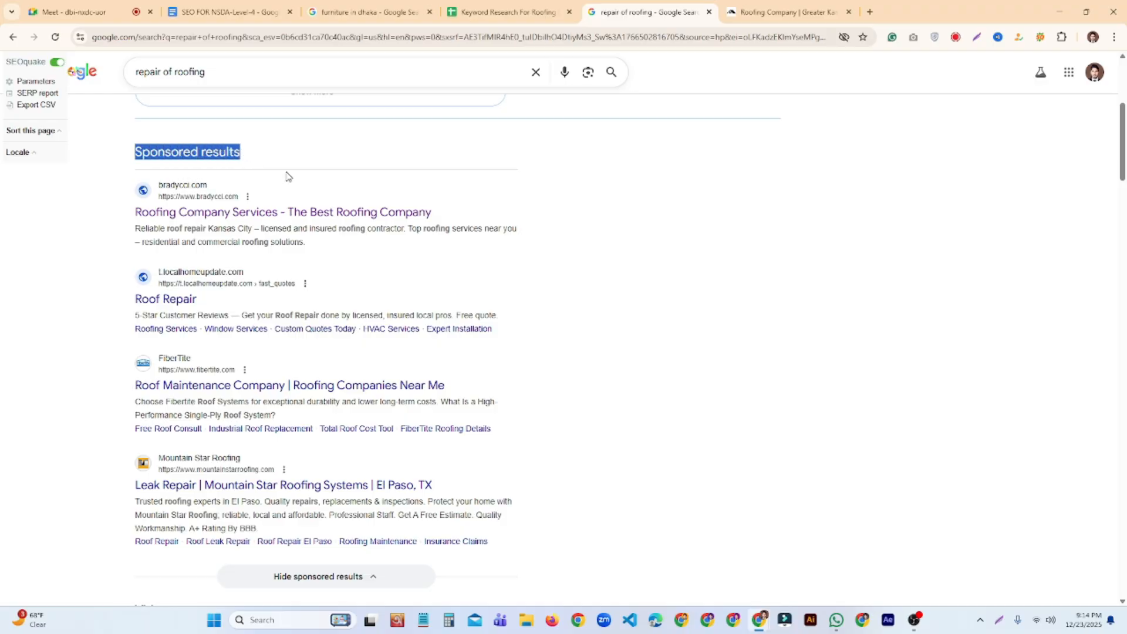
pyautogui.scroll(3, 305, 206)
pyautogui.scroll(2, 327, 233)
pyautogui.scroll(-3, 327, 230)
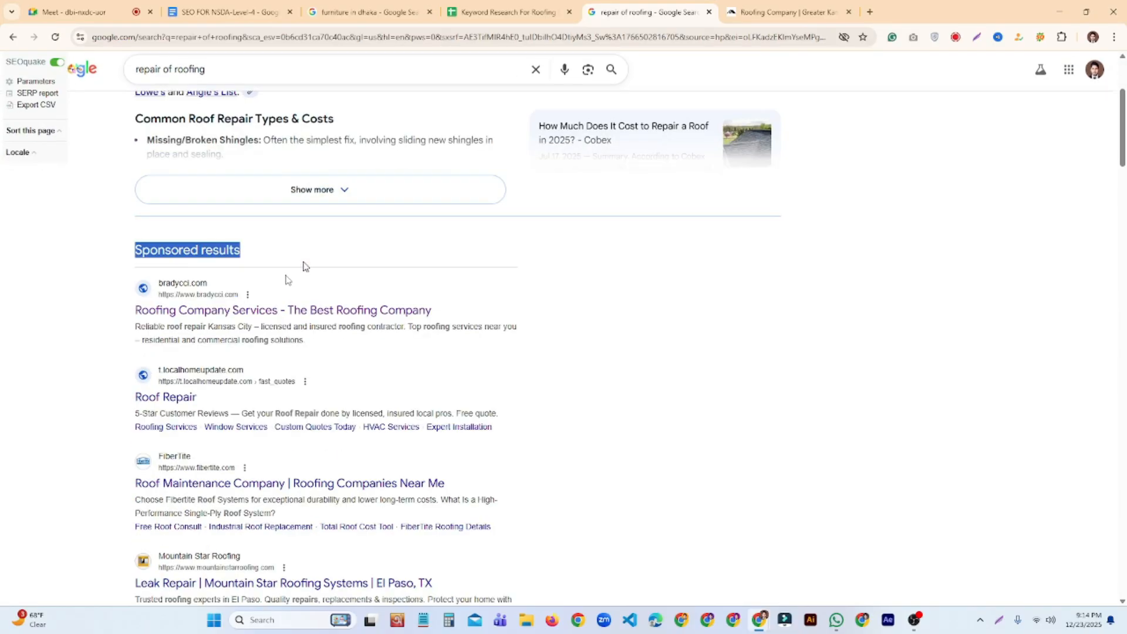
pyautogui.click(114, 279)
pyautogui.moveTo(121, 280); pyautogui.dragTo(76, 372)
pyautogui.scroll(-5, 78, 352)
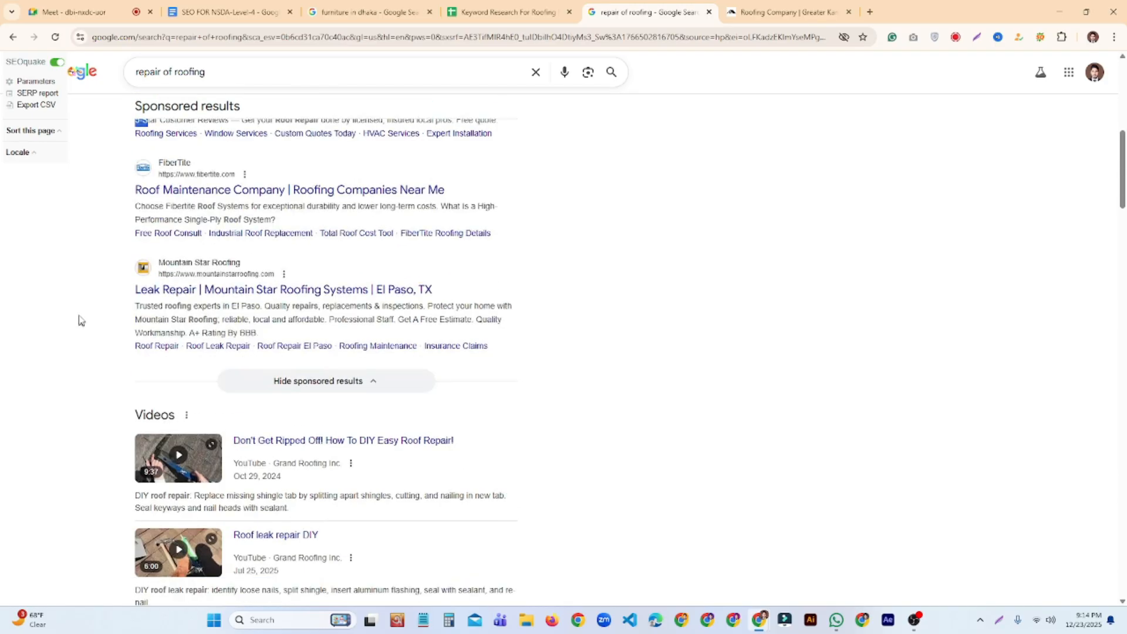
pyautogui.scroll(-10, 78, 323)
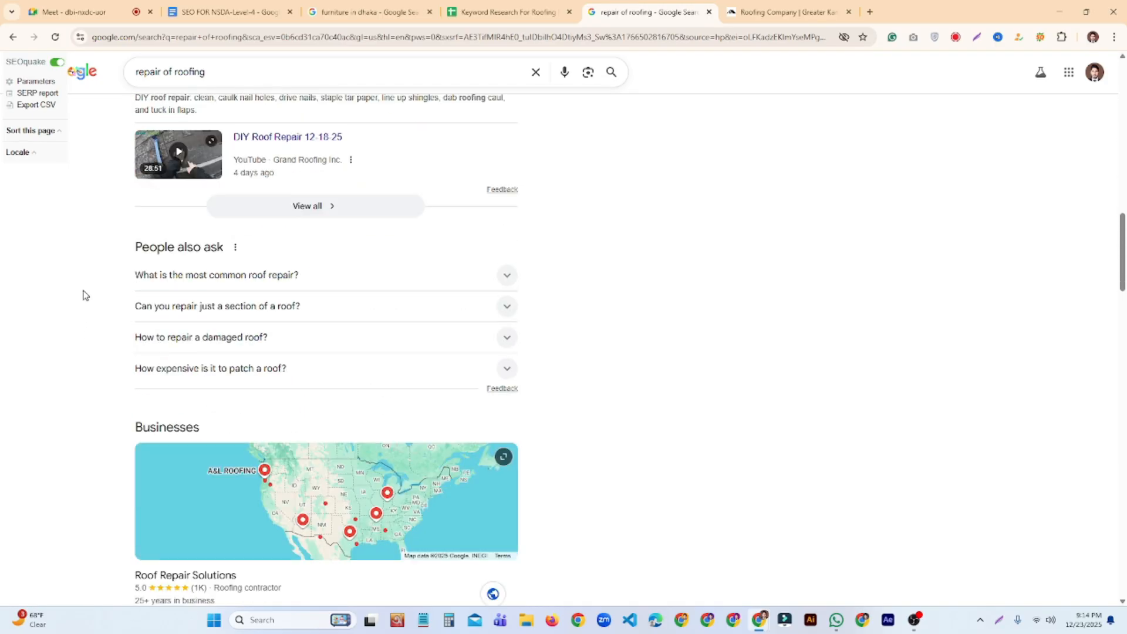
pyautogui.scroll(-8, 83, 295)
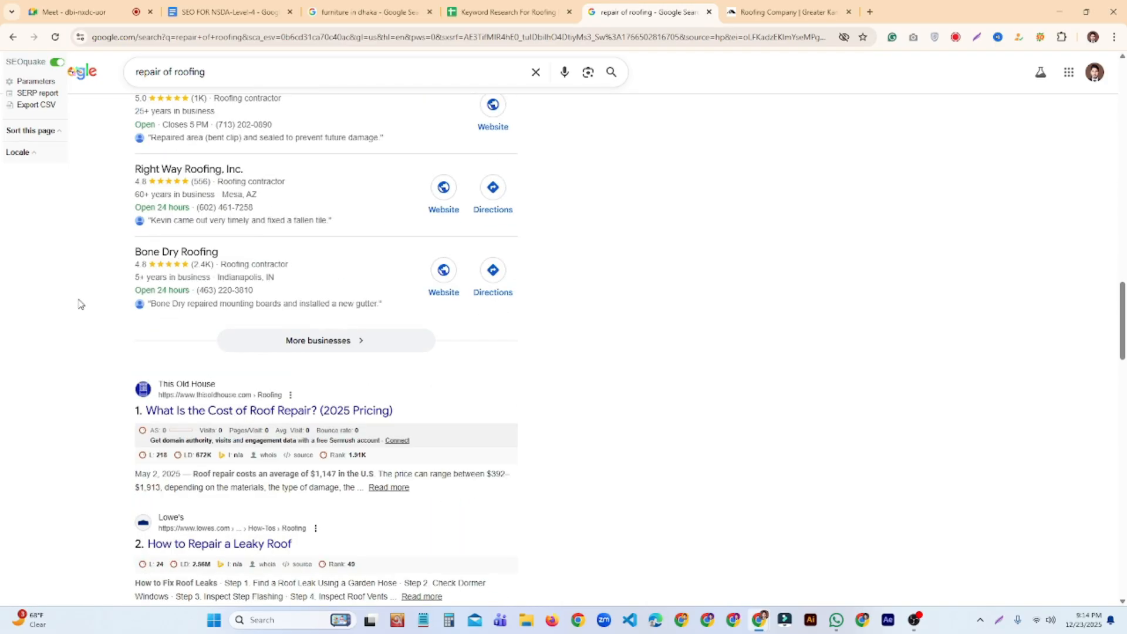
pyautogui.scroll(20, 79, 304)
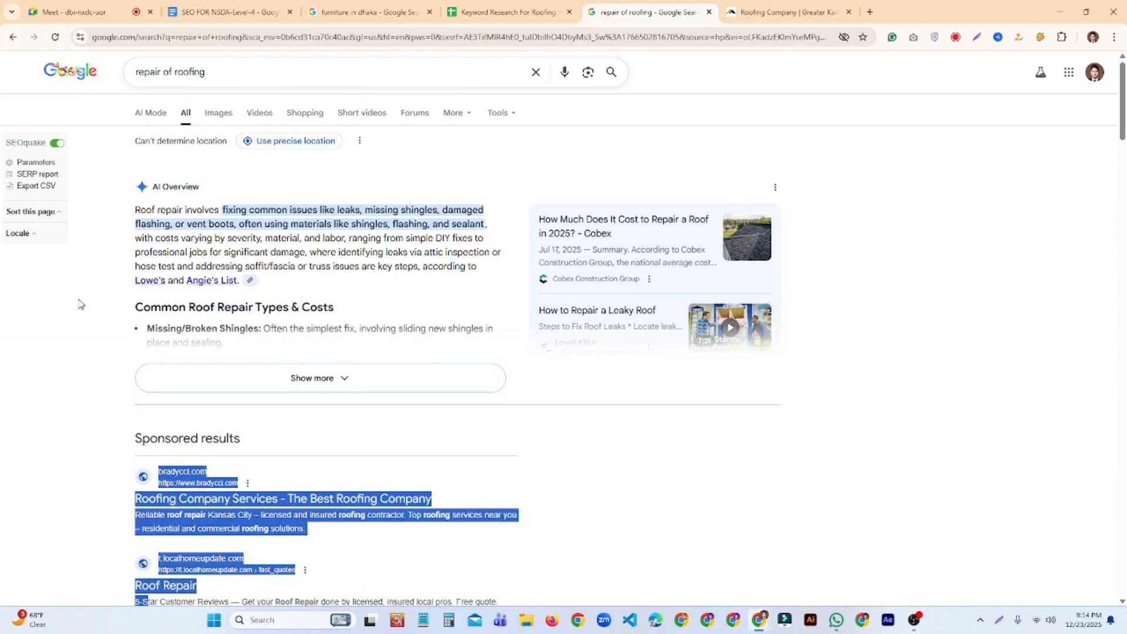
pyautogui.click(98, 452)
pyautogui.scroll(-5, 97, 451)
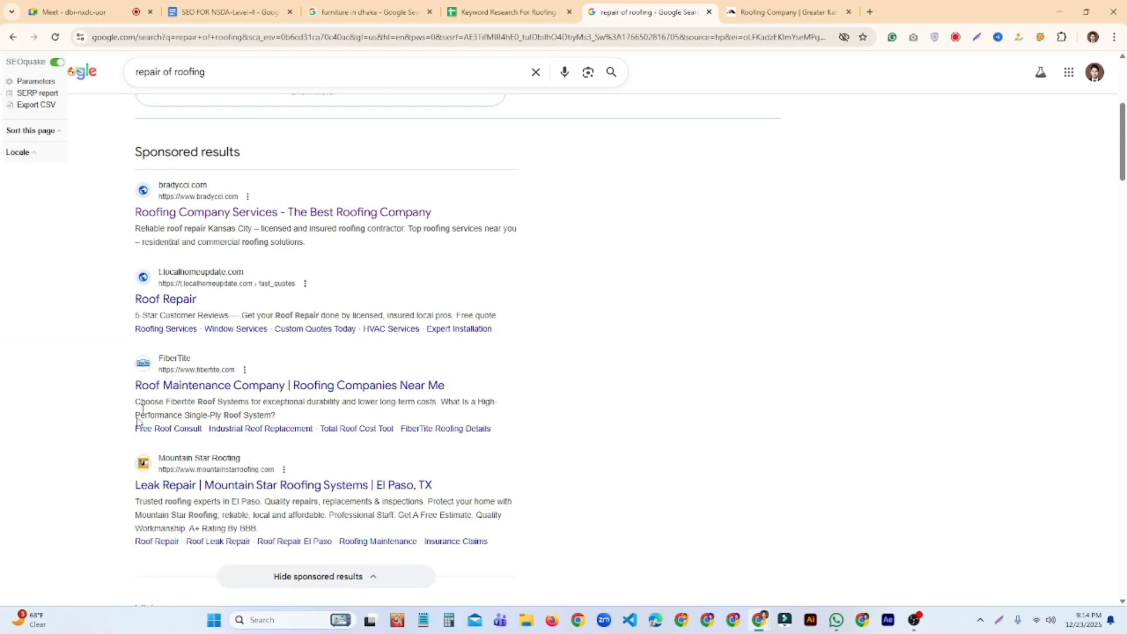
# Open the This Old House roof repair cost result in a new tab and close the bradycci.com Roofing Company page
pyautogui.scroll(-18, 190, 338)
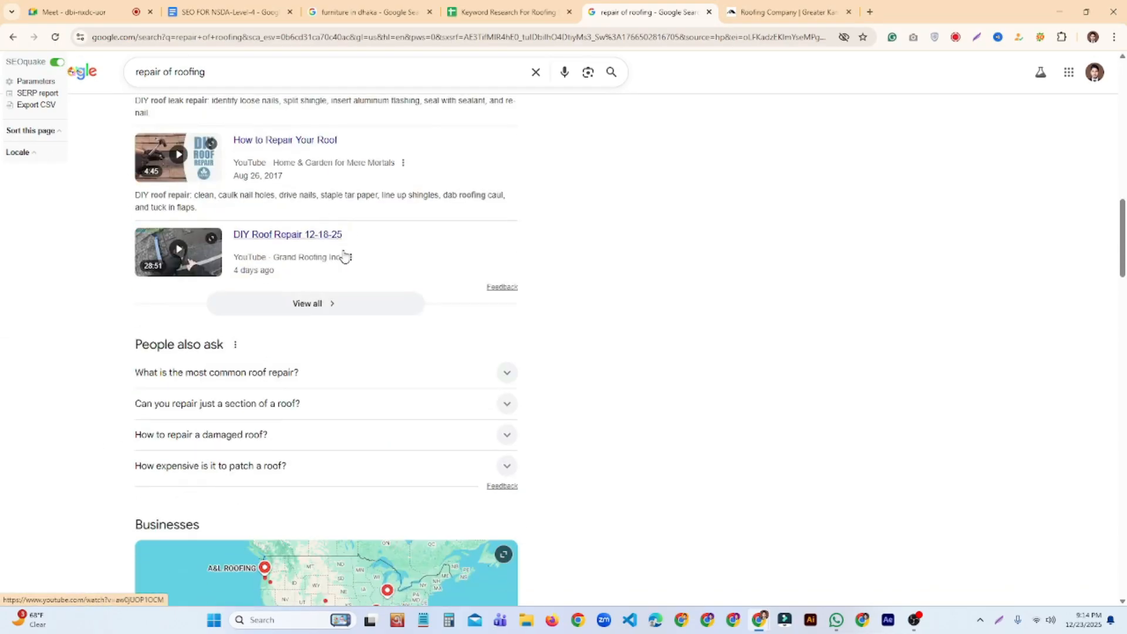
pyautogui.scroll(-3, 202, 372)
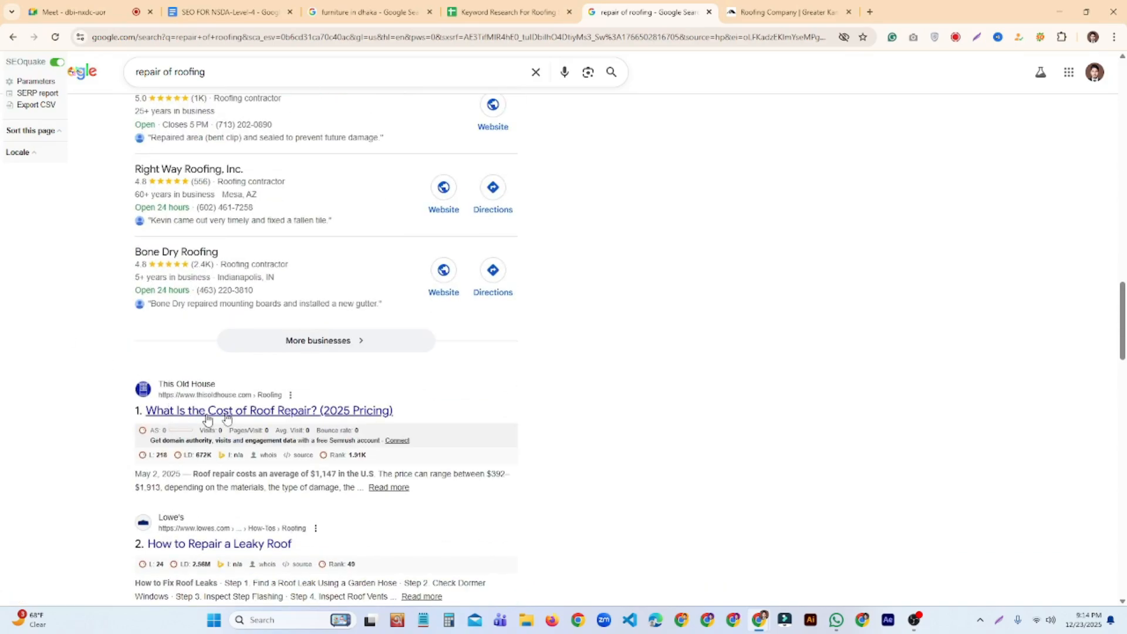
pyautogui.rightClick(277, 420)
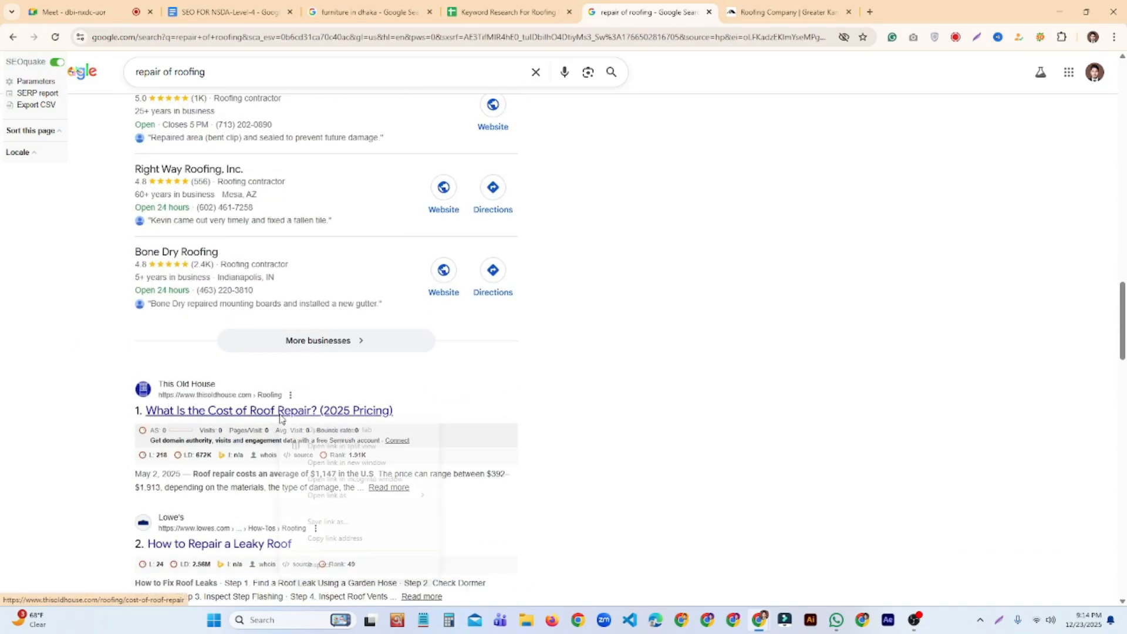
pyautogui.click(328, 431)
pyautogui.scroll(-3, 276, 334)
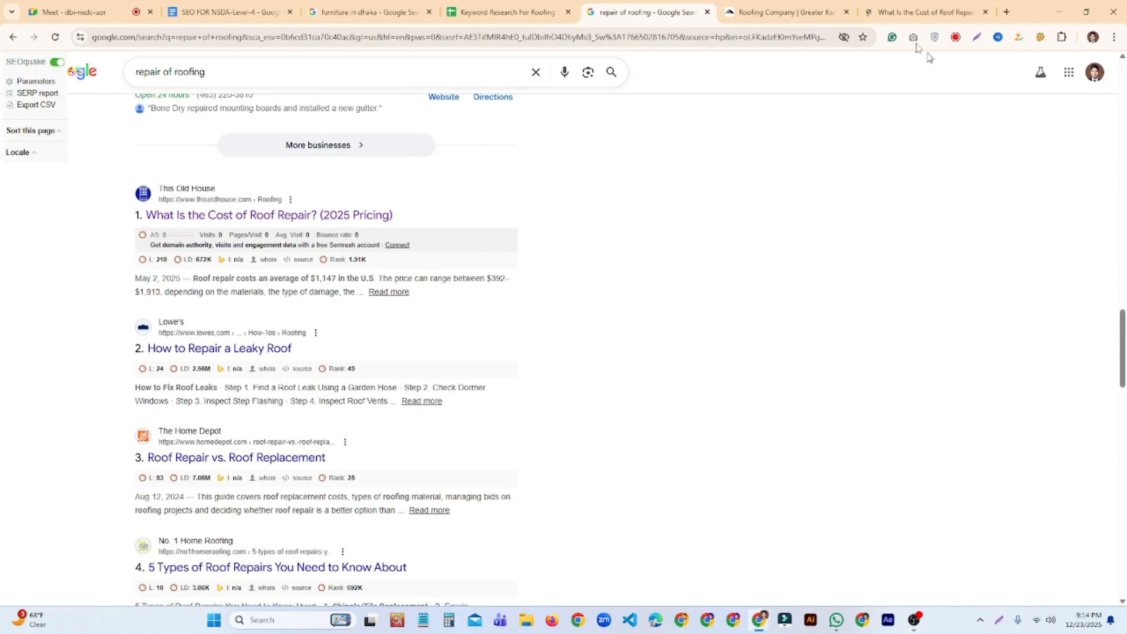
pyautogui.click(836, 13)
pyautogui.click(845, 13)
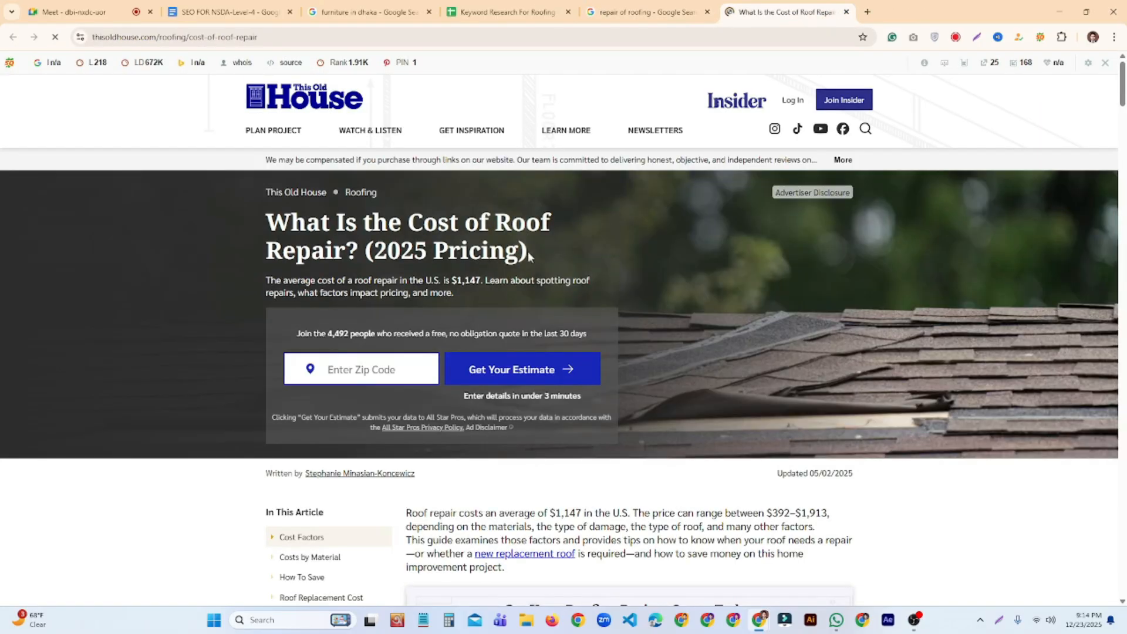
# Open the Lowe's, The Home Depot and No. 1 Home Roofing organic results for repair of roofing in new tabs
pyautogui.click(627, 14)
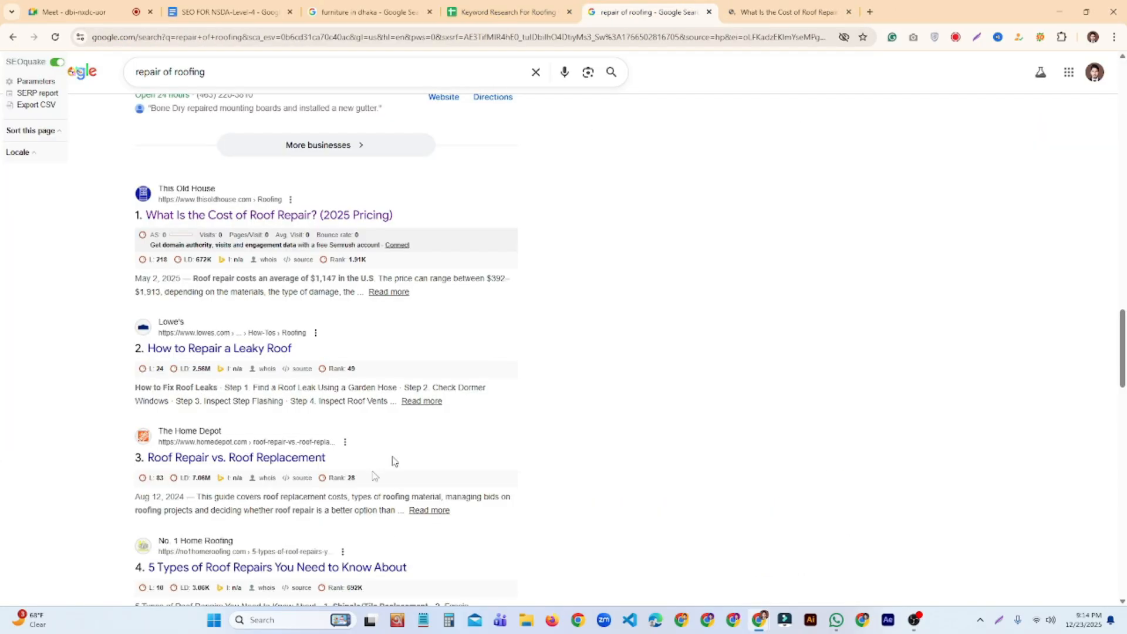
pyautogui.rightClick(242, 350)
pyautogui.click(342, 365)
pyautogui.scroll(-3, 477, 368)
pyautogui.rightClick(245, 262)
pyautogui.click(281, 270)
pyautogui.rightClick(287, 378)
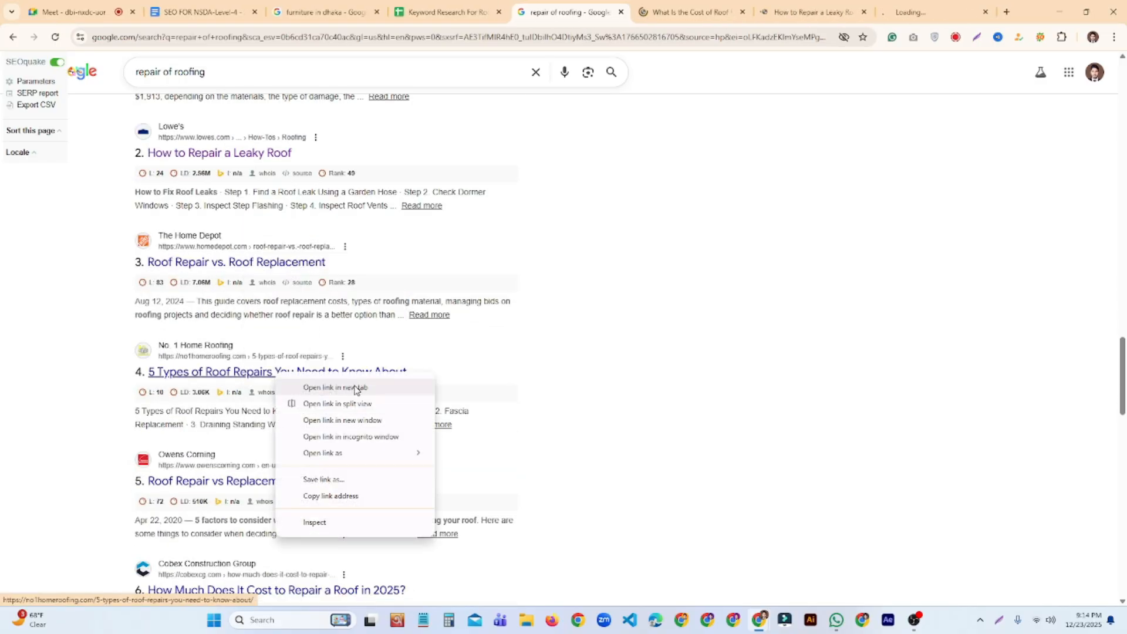
pyautogui.click(355, 389)
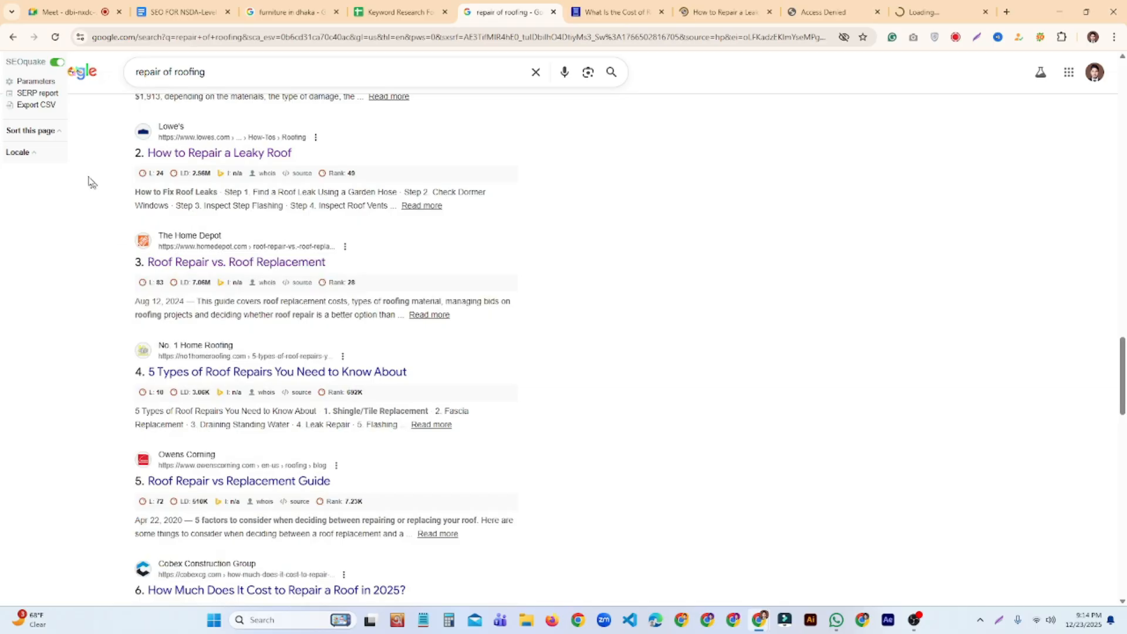
# Review the organic repair of roofing results from Lowe's through Owens Corning
pyautogui.moveTo(109, 141); pyautogui.dragTo(108, 473)
pyautogui.scroll(-1, 108, 473)
pyautogui.scroll(-4, 96, 448)
pyautogui.scroll(7, 100, 465)
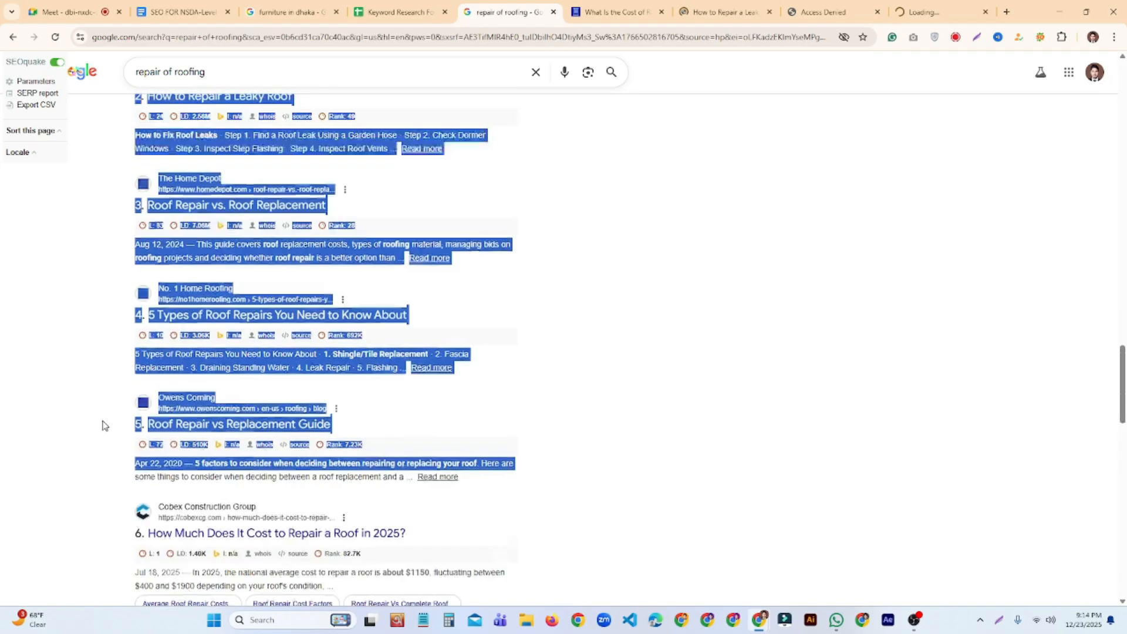
pyautogui.click(679, 369)
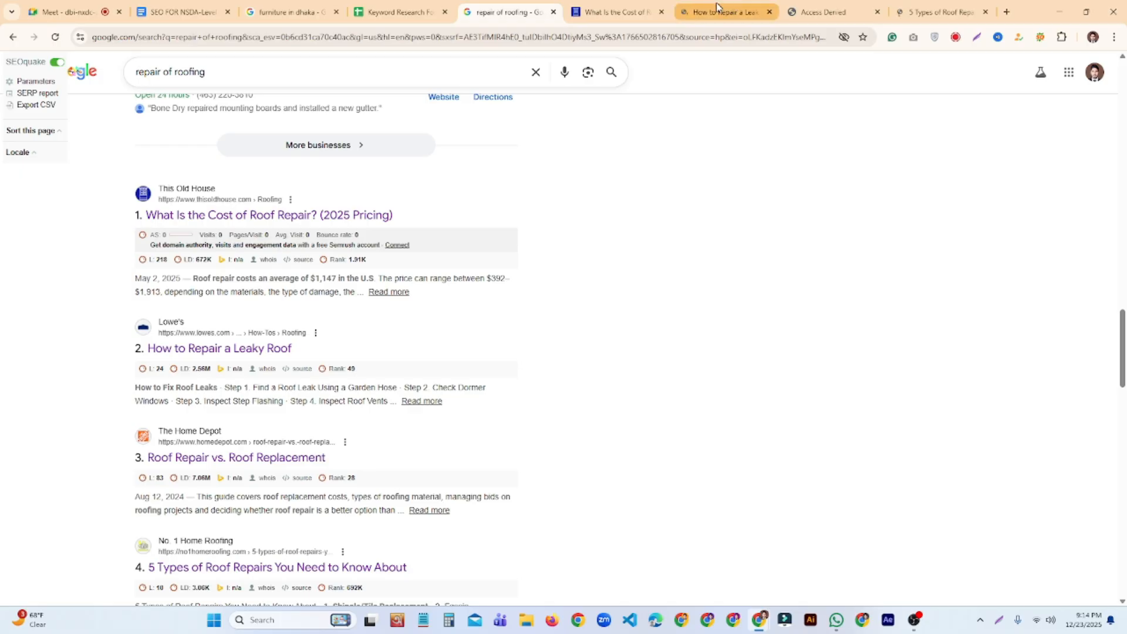
# Copy the full address of Lowe's How to Repair a Leaky Roof page
pyautogui.click(737, 13)
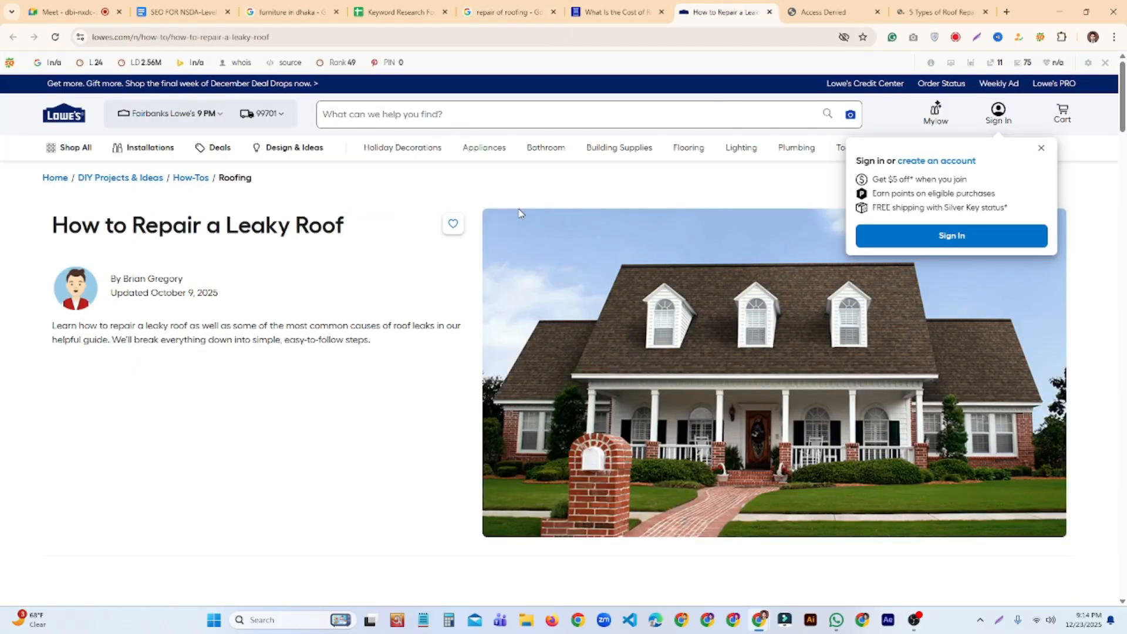
pyautogui.doubleClick(316, 37)
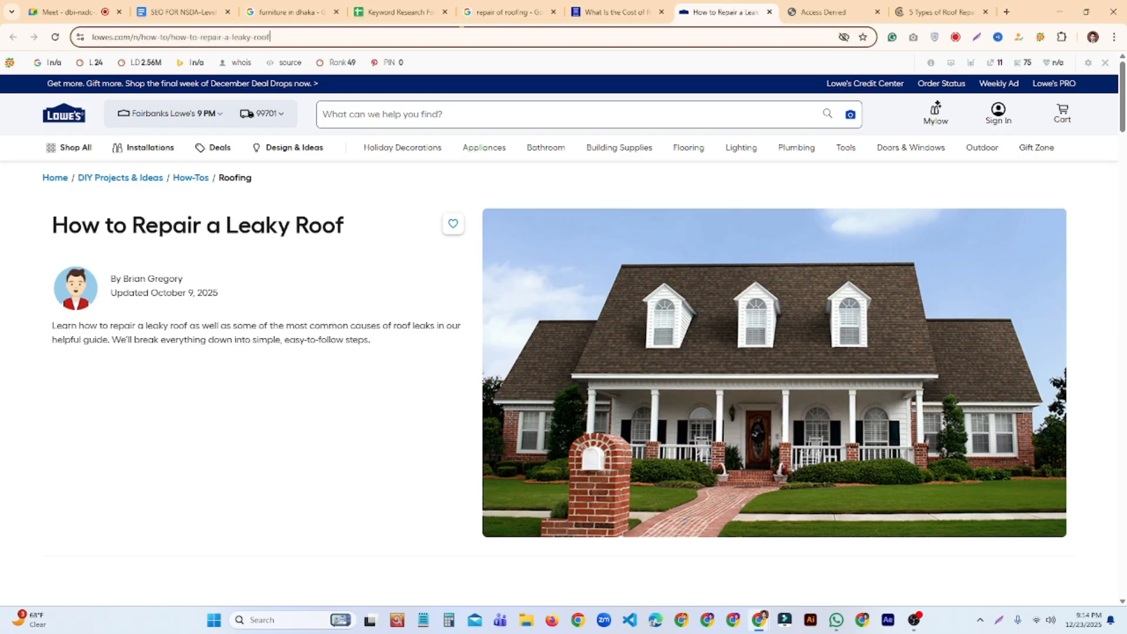
pyautogui.hotkey('ctrl', 'a')
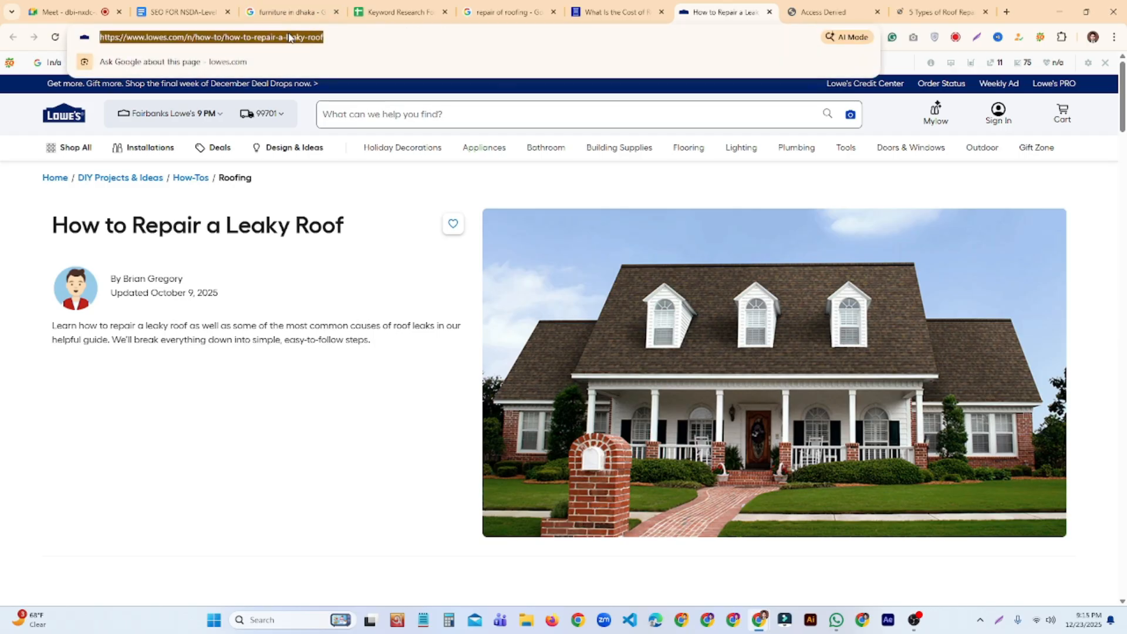
pyautogui.rightClick(291, 37)
pyautogui.click(333, 151)
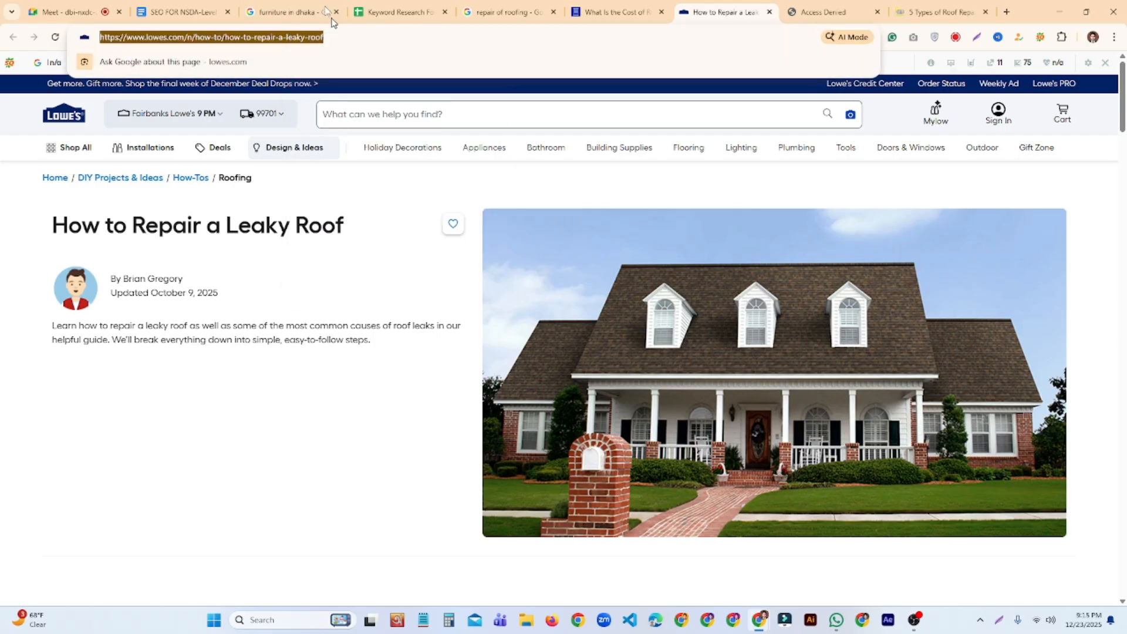
# Paste the copied Lowe's URL into cell A14 of the Competitor Analysis sheet
pyautogui.click(206, 8)
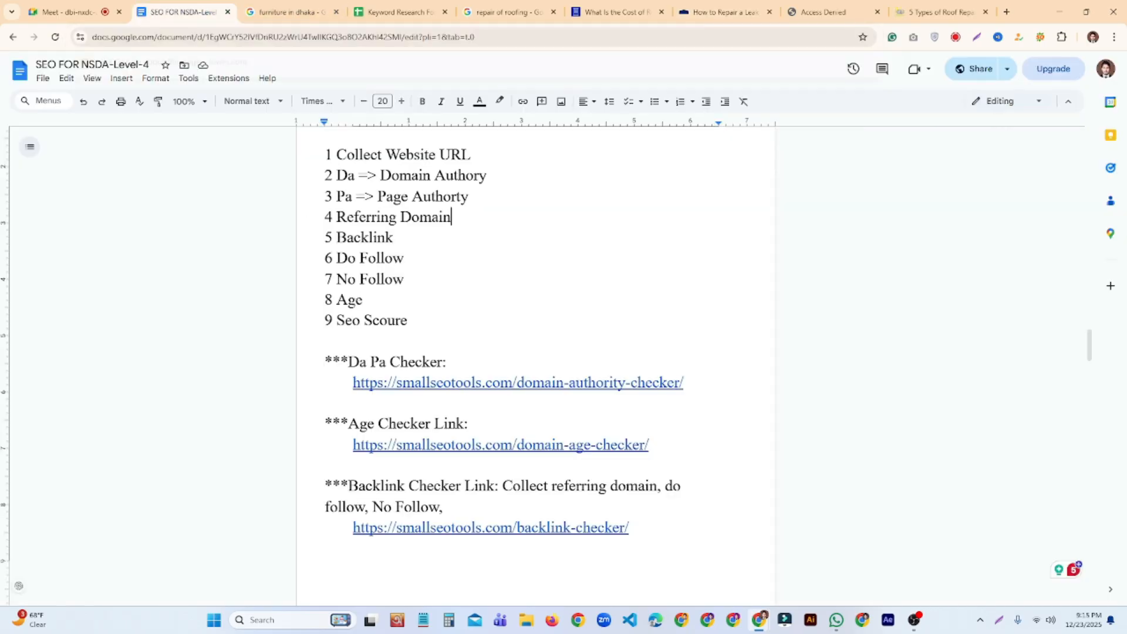
pyautogui.click(386, 12)
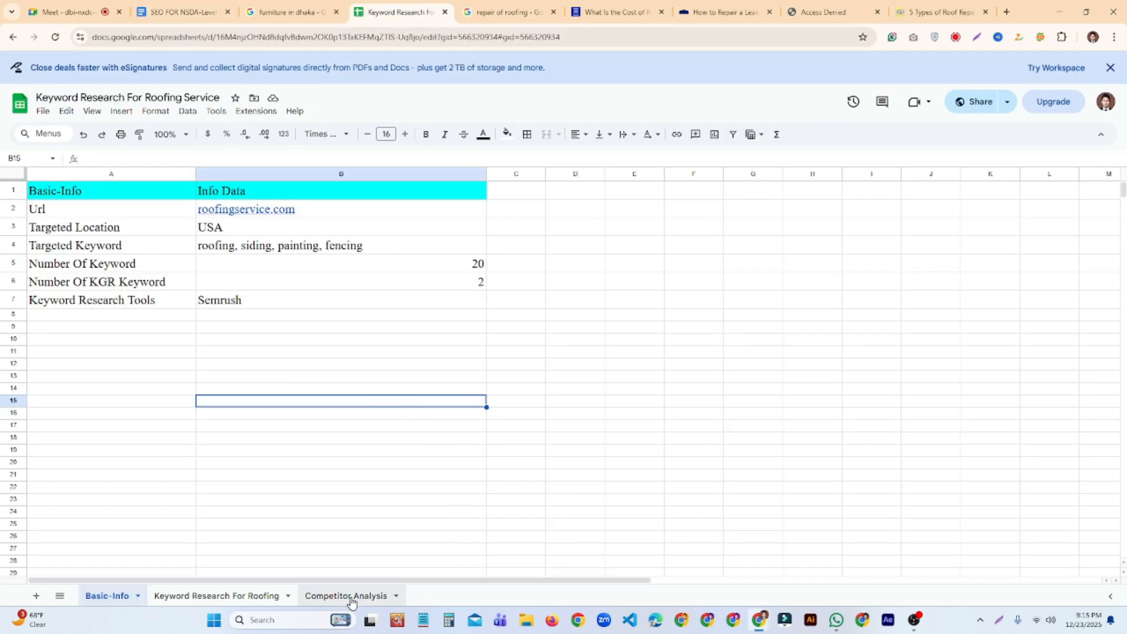
pyautogui.click(348, 596)
pyautogui.click(333, 393)
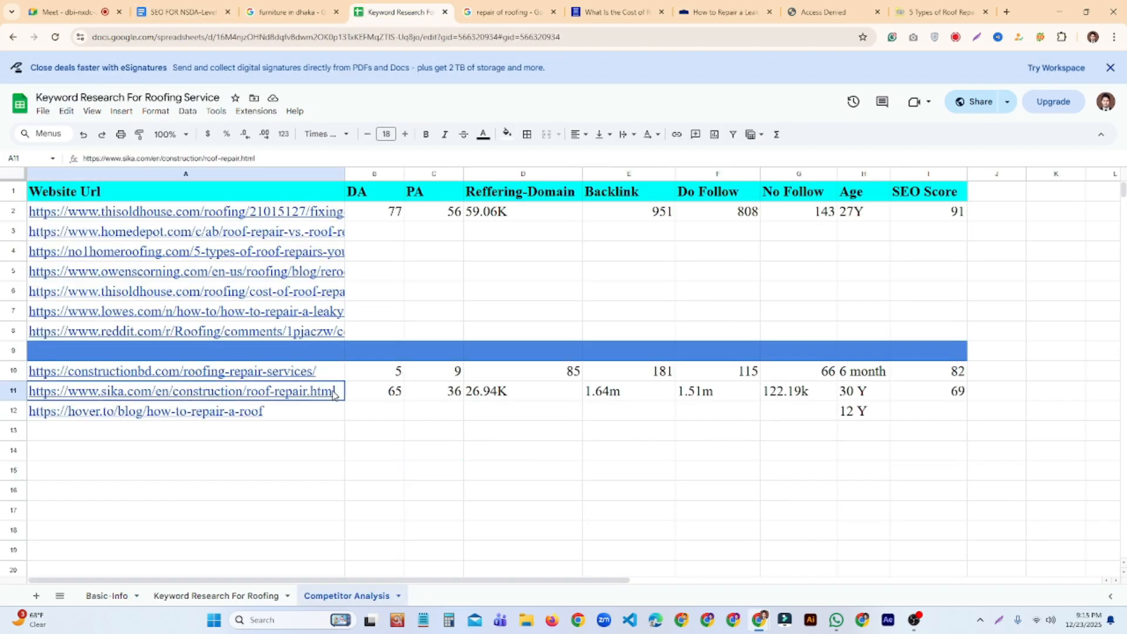
pyautogui.click(271, 452)
pyautogui.rightClick(280, 453)
pyautogui.click(341, 311)
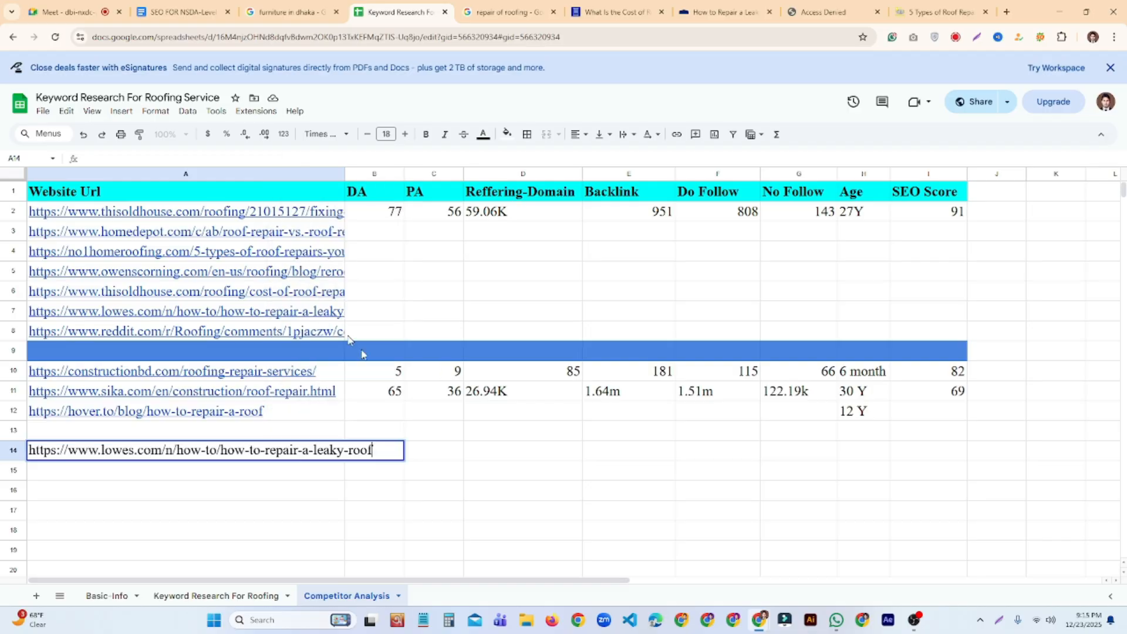
pyautogui.click(485, 528)
# Copy the Lowe's link from cell A14
pyautogui.click(333, 461)
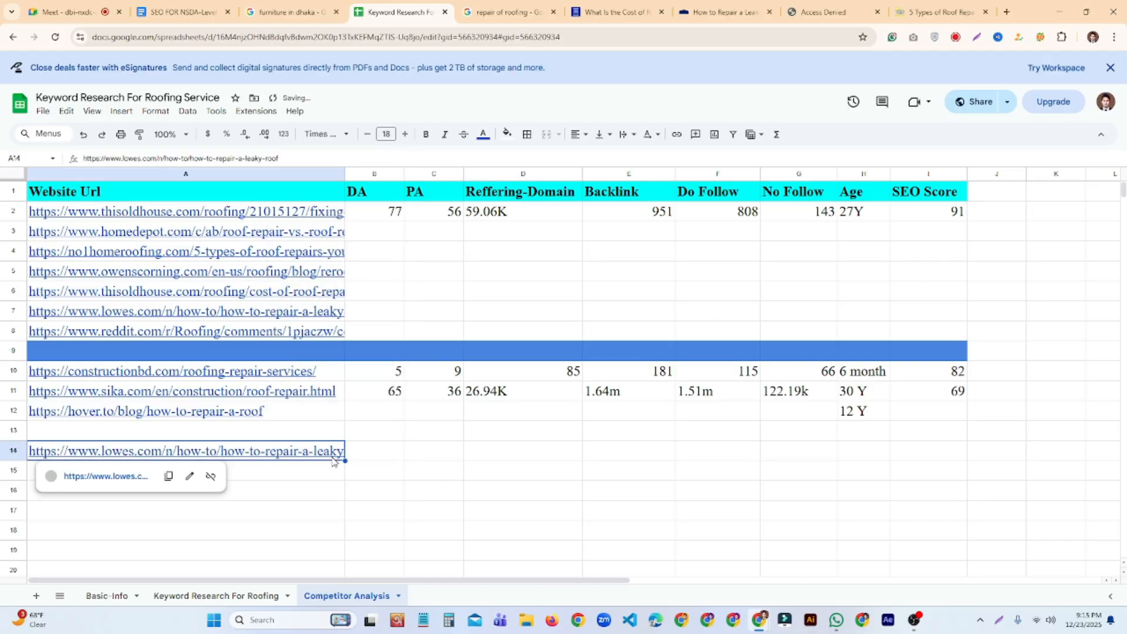
pyautogui.click(168, 476)
pyautogui.click(482, 473)
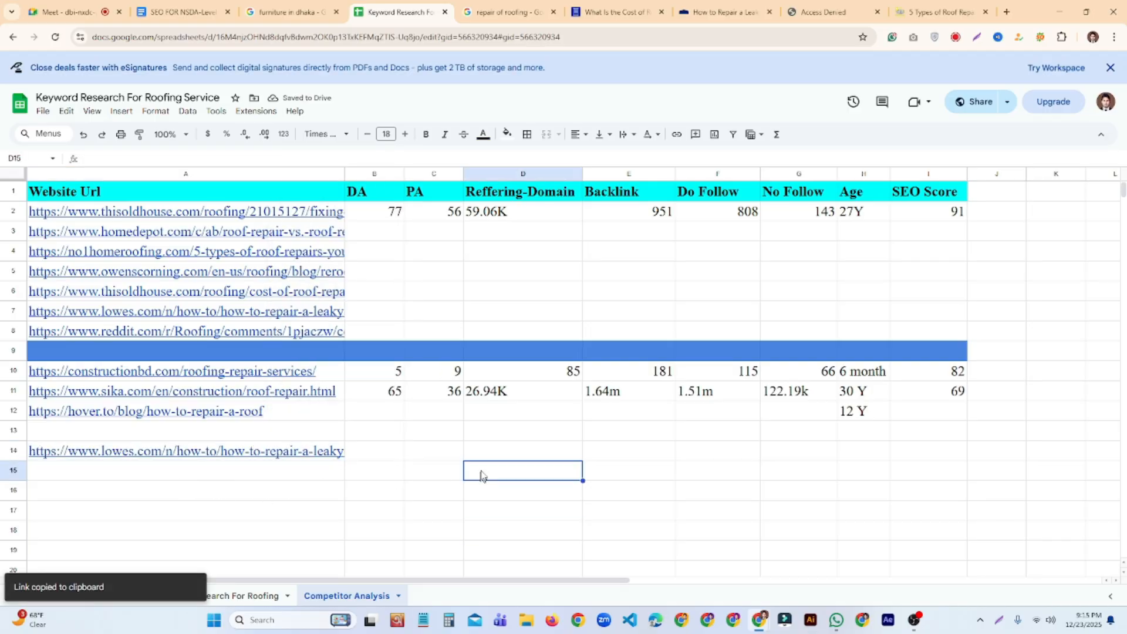
# Close the This Old House, Lowe's, Access Denied and No. 1 Home Roofing pages
pyautogui.click(666, 12)
pyautogui.click(661, 13)
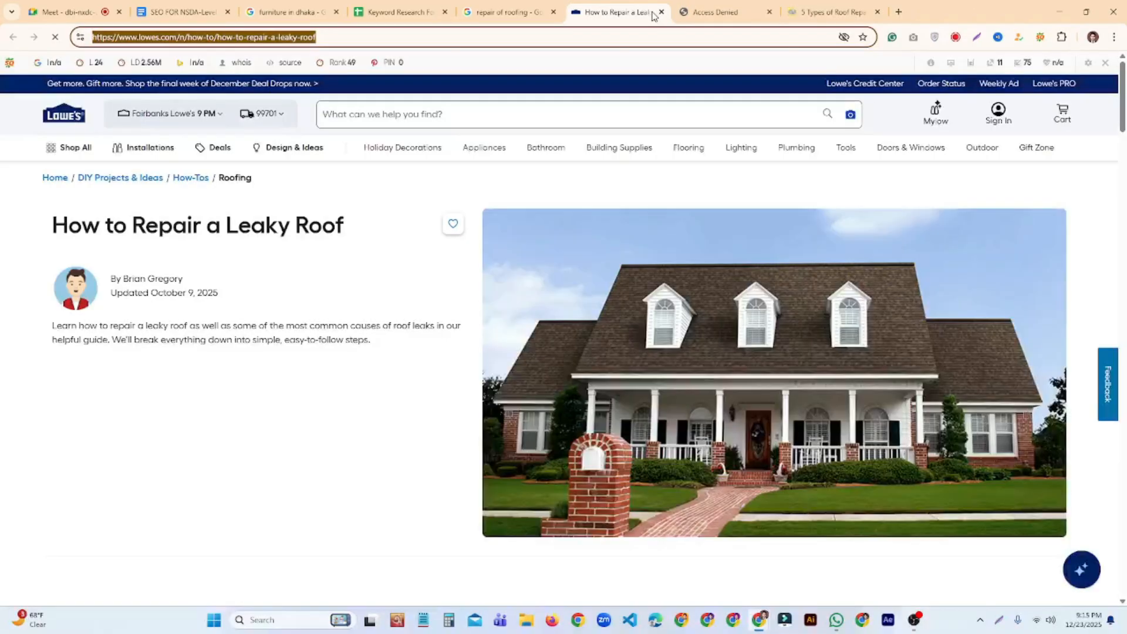
pyautogui.click(661, 13)
pyautogui.click(661, 12)
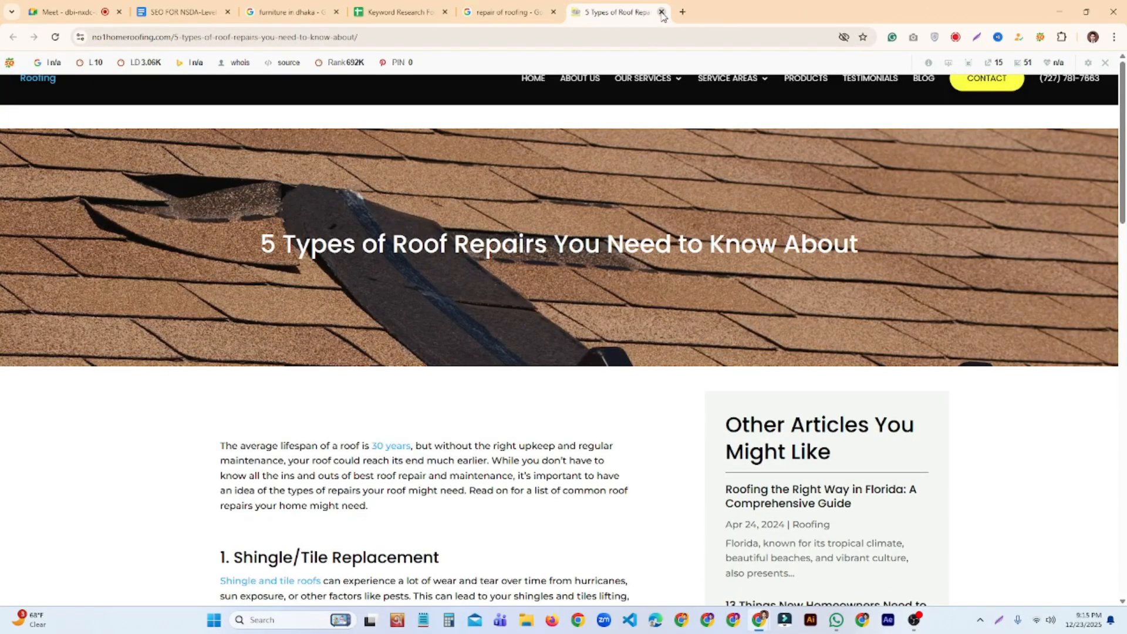
pyautogui.click(662, 12)
# Search Google for da pa checker and open the SmallSEOTools Domain Authority Checker result in a new tab
pyautogui.click(682, 12)
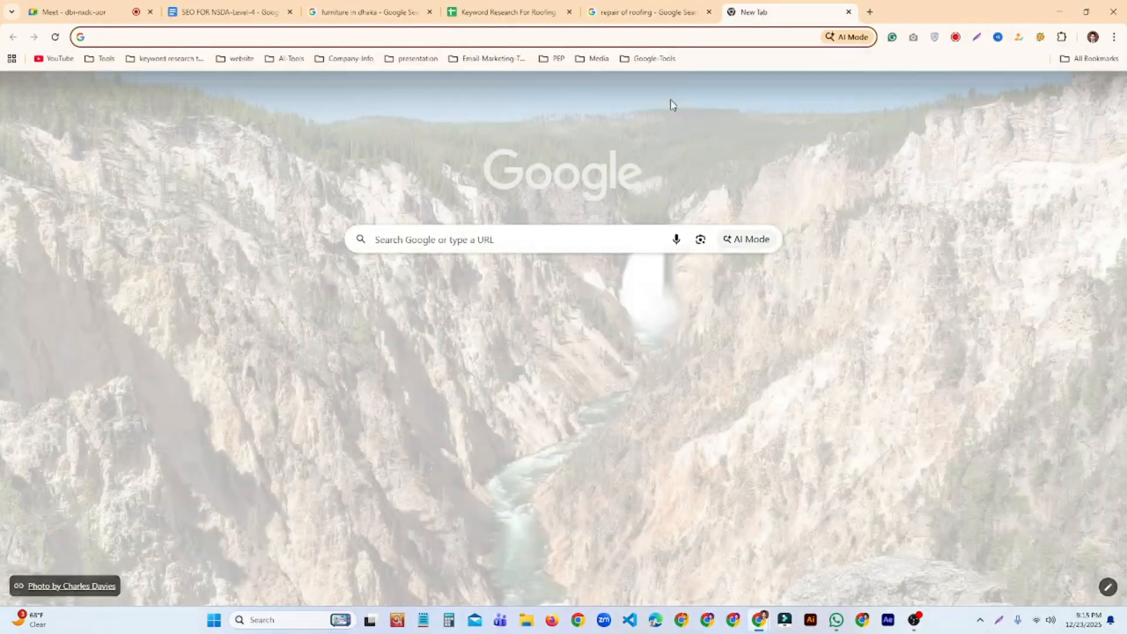
pyautogui.write('da')
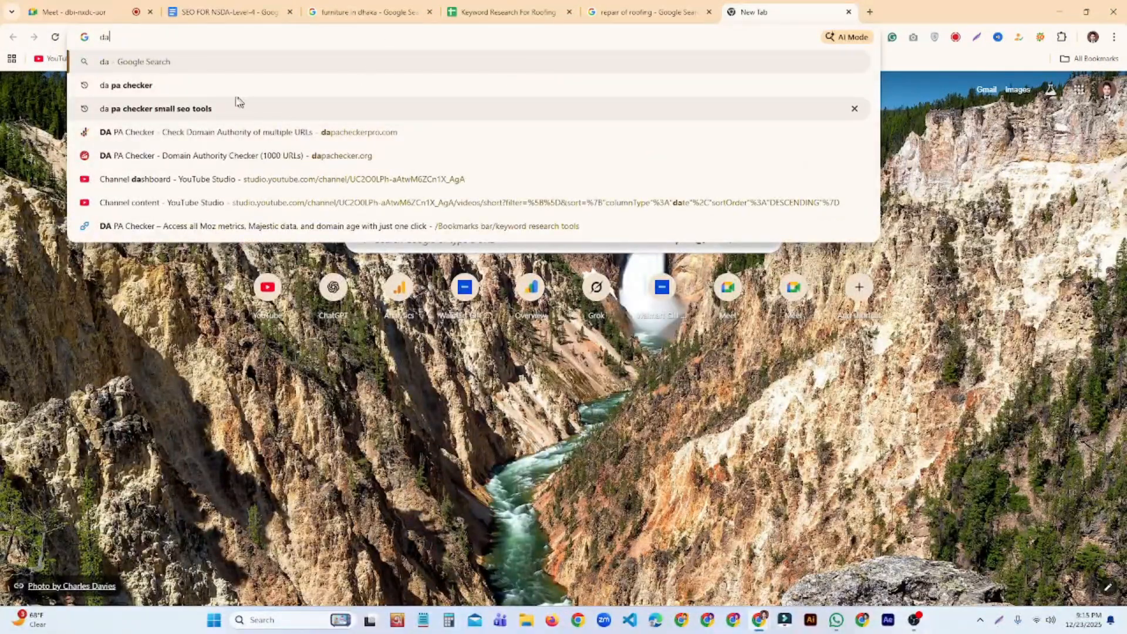
pyautogui.click(212, 88)
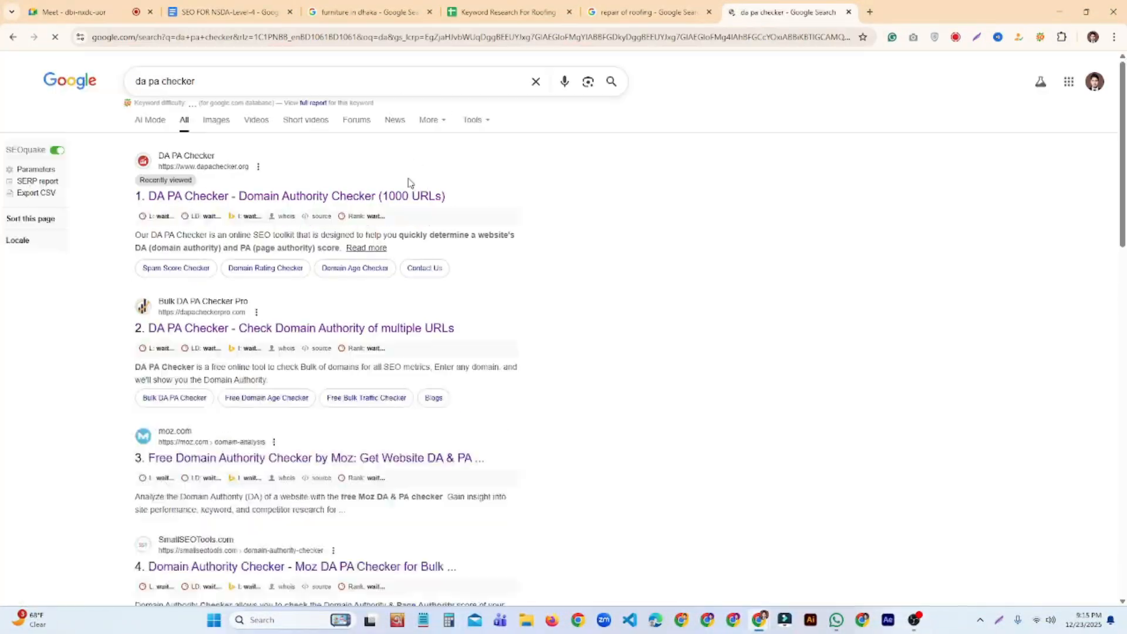
pyautogui.scroll(-3, 418, 199)
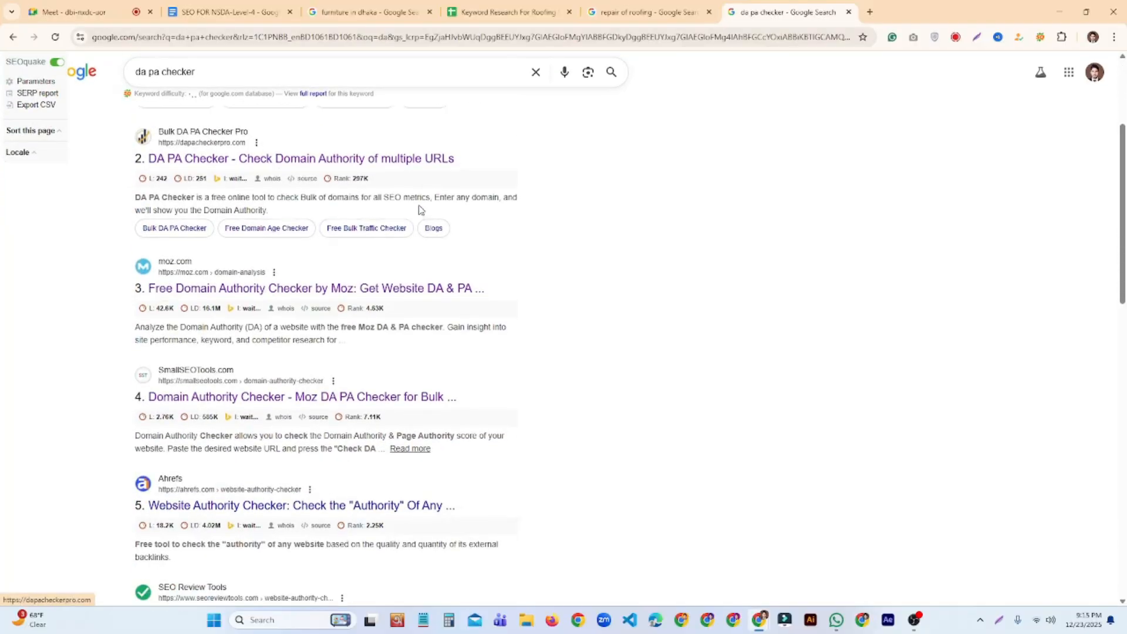
pyautogui.rightClick(355, 398)
pyautogui.click(447, 417)
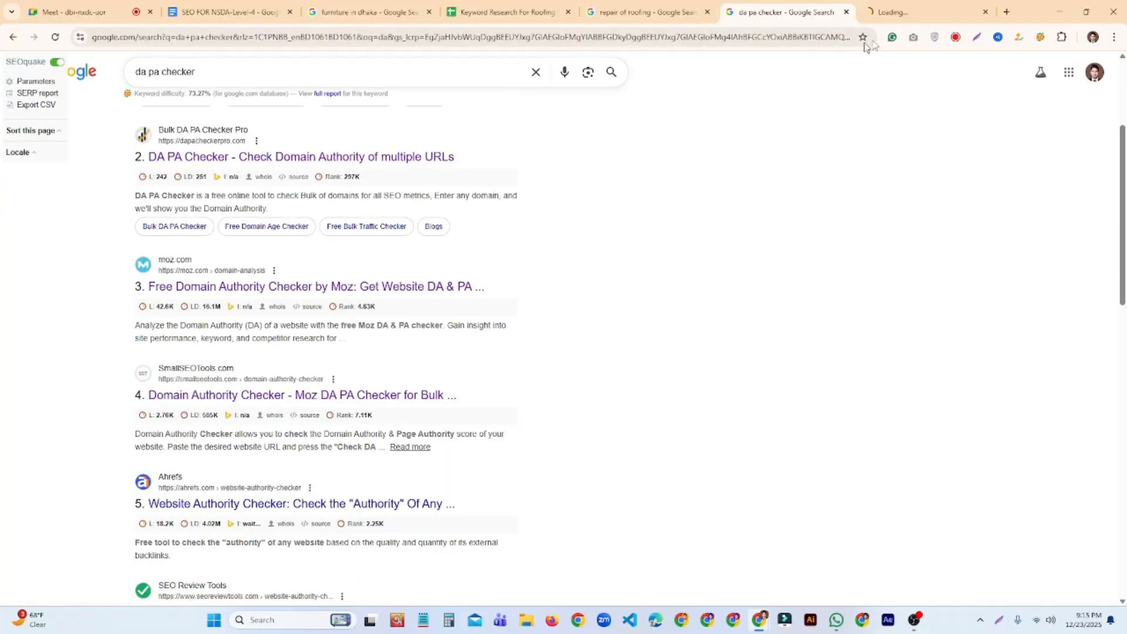
pyautogui.click(894, 18)
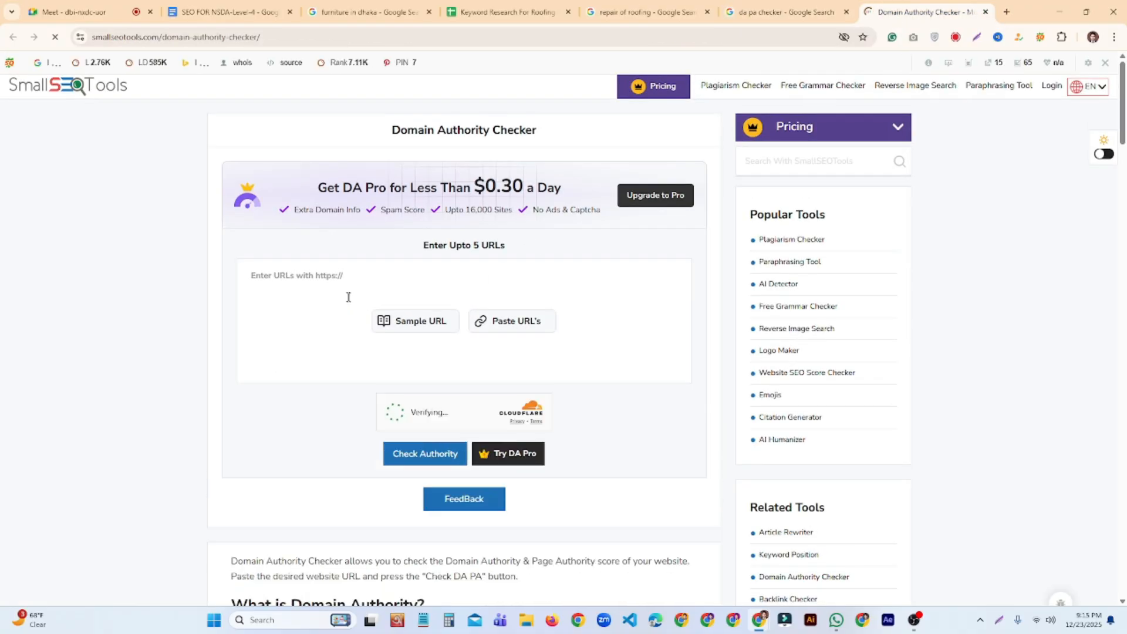
pyautogui.rightClick(326, 279)
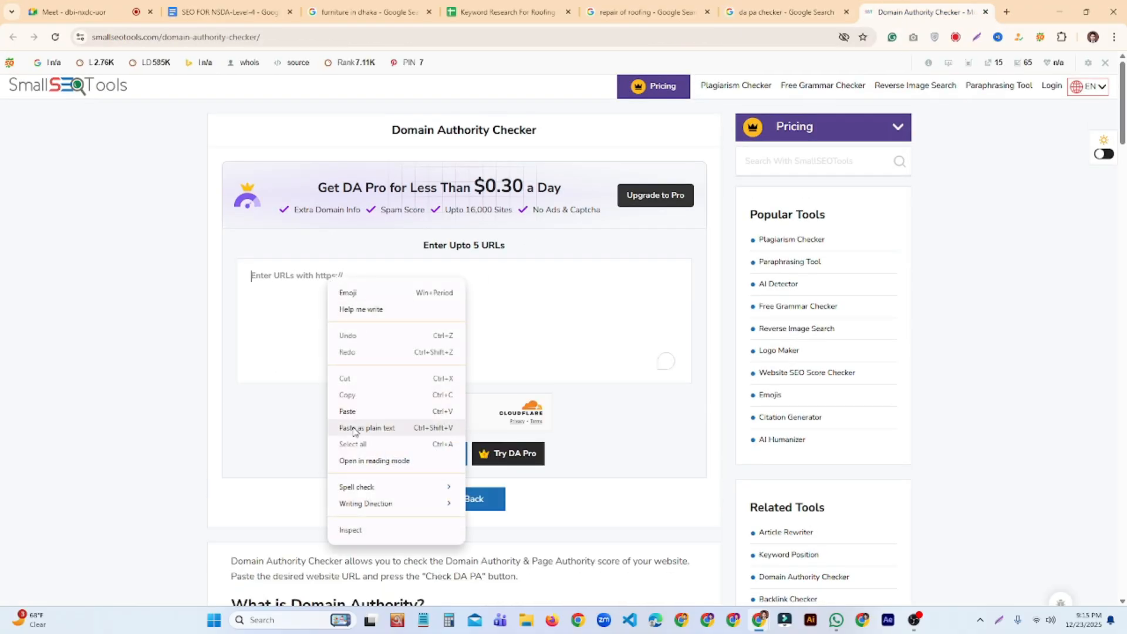
pyautogui.click(347, 412)
pyautogui.scroll(-2, 463, 411)
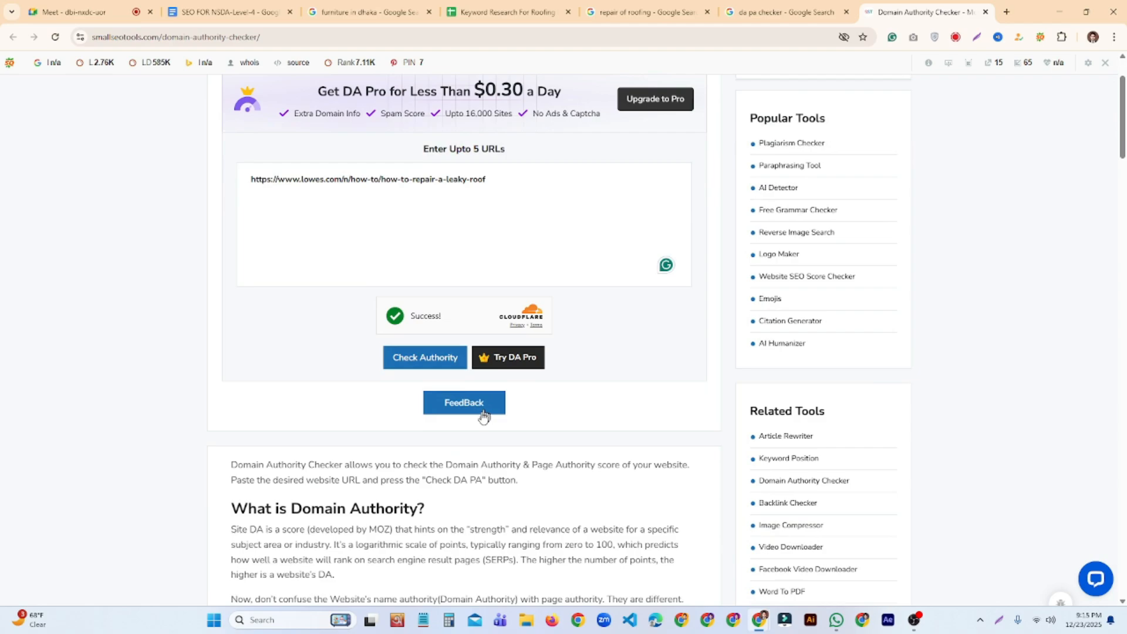
pyautogui.click(447, 362)
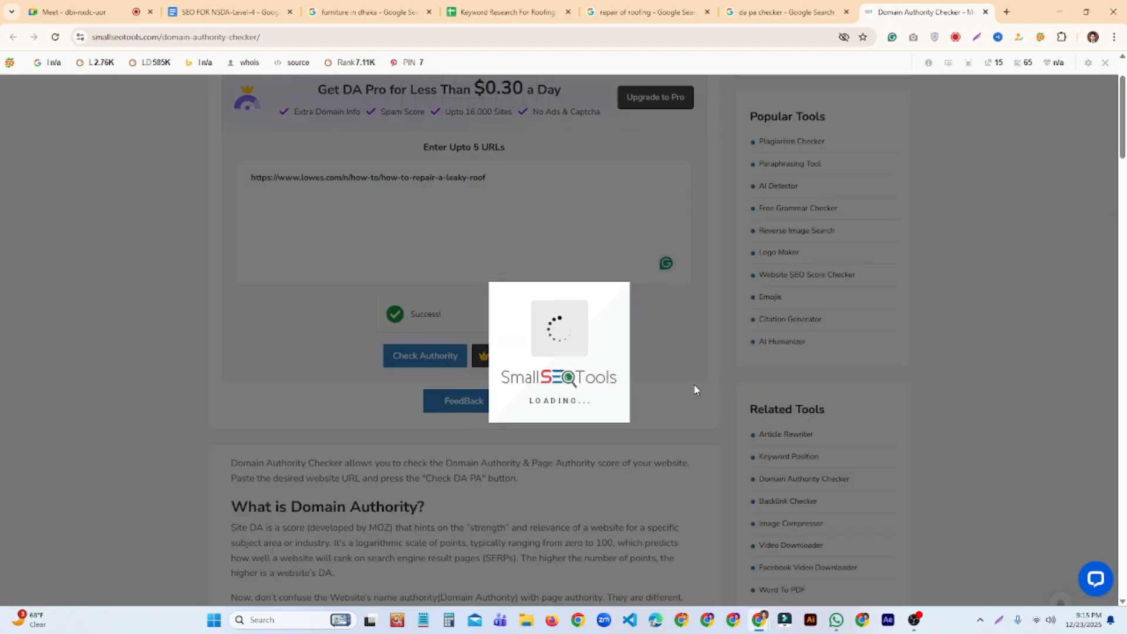
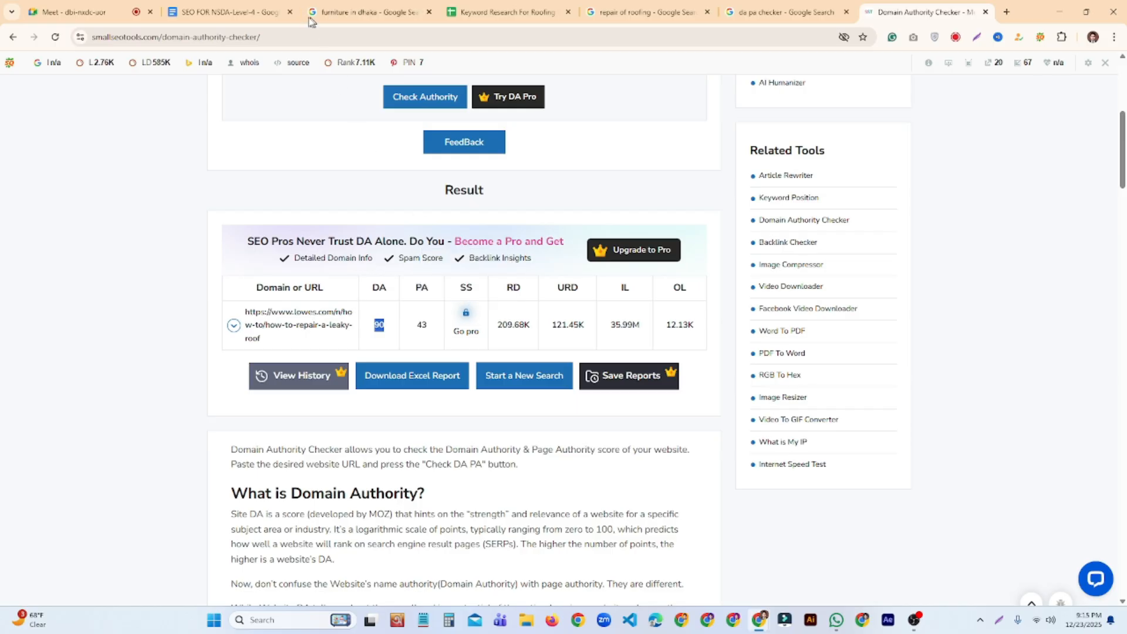
# Record DA 90 and PA 43 for the Lowe's URL in row 14 of the Competitor Analysis sheet
pyautogui.click(504, 12)
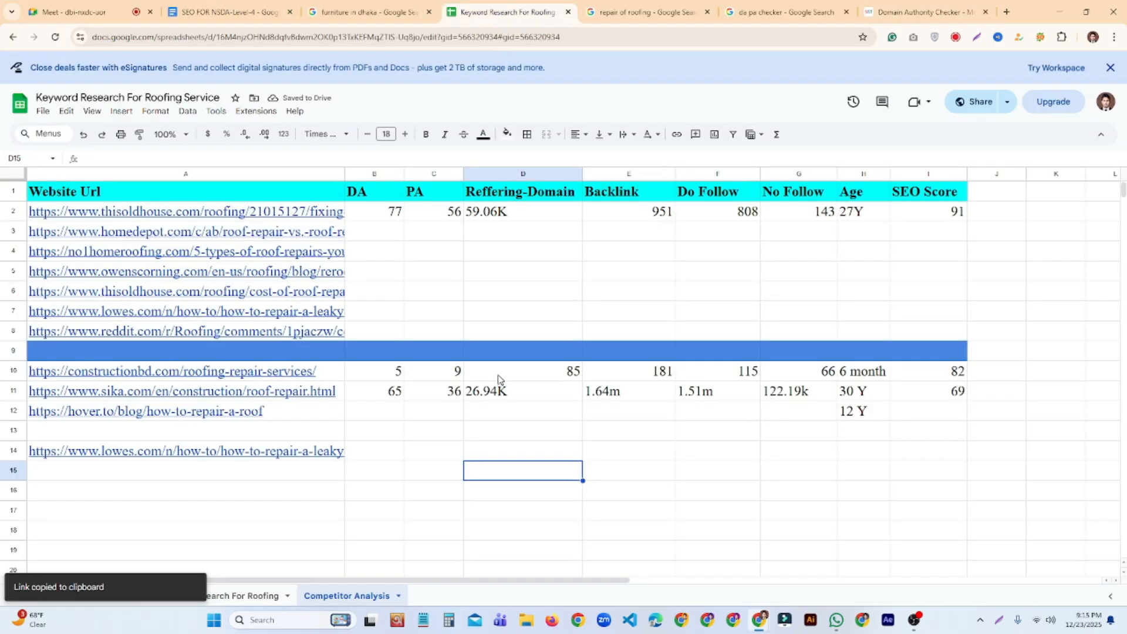
pyautogui.click(384, 454)
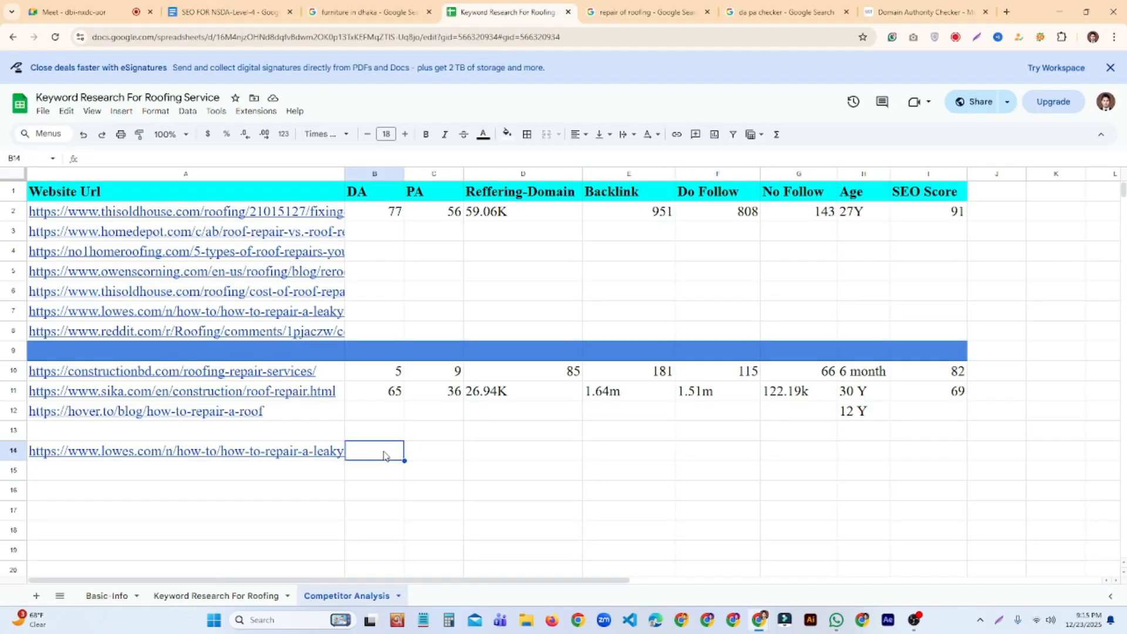
pyautogui.click(444, 499)
pyautogui.doubleClick(440, 458)
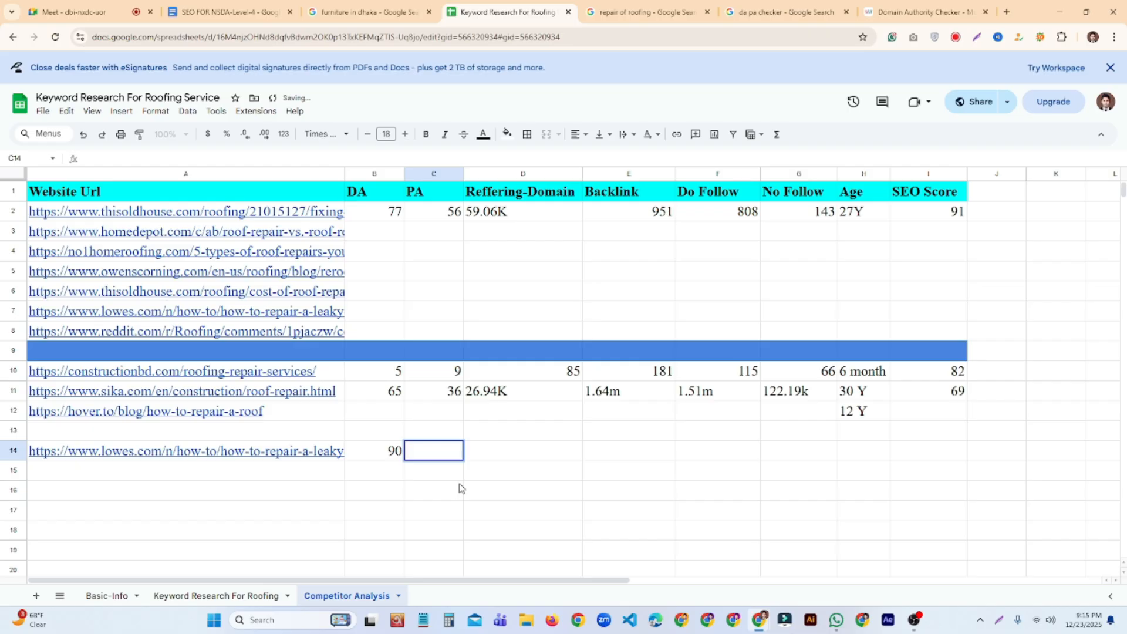
pyautogui.click(460, 489)
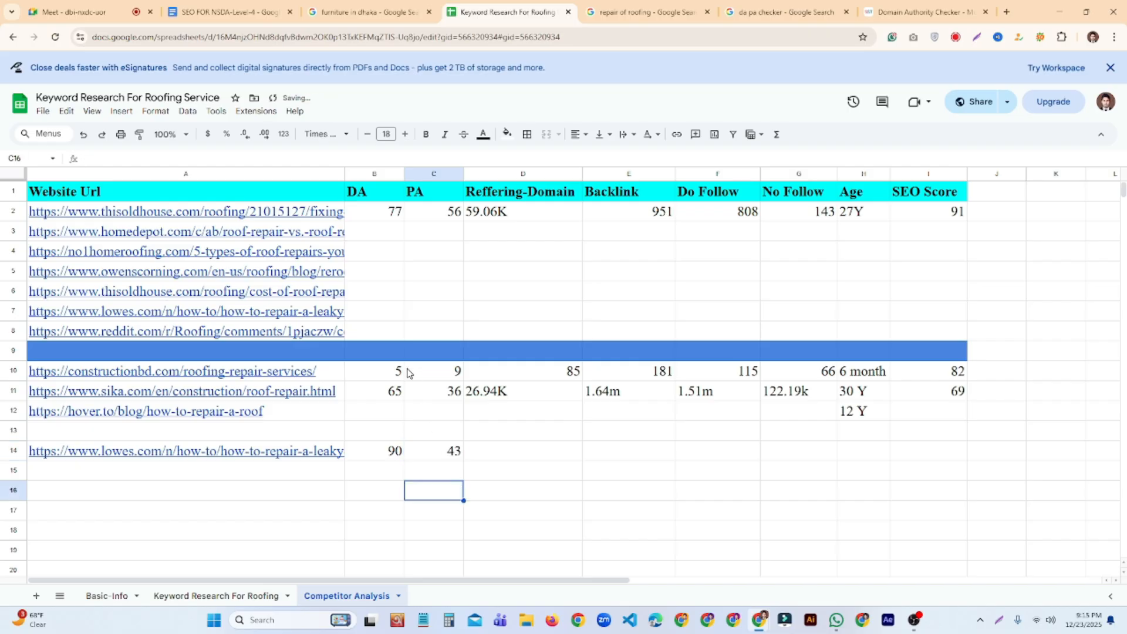
# Review the DA and PA values of constructionbd.com against the Lowe's authority results
pyautogui.click(399, 374)
pyautogui.click(433, 372)
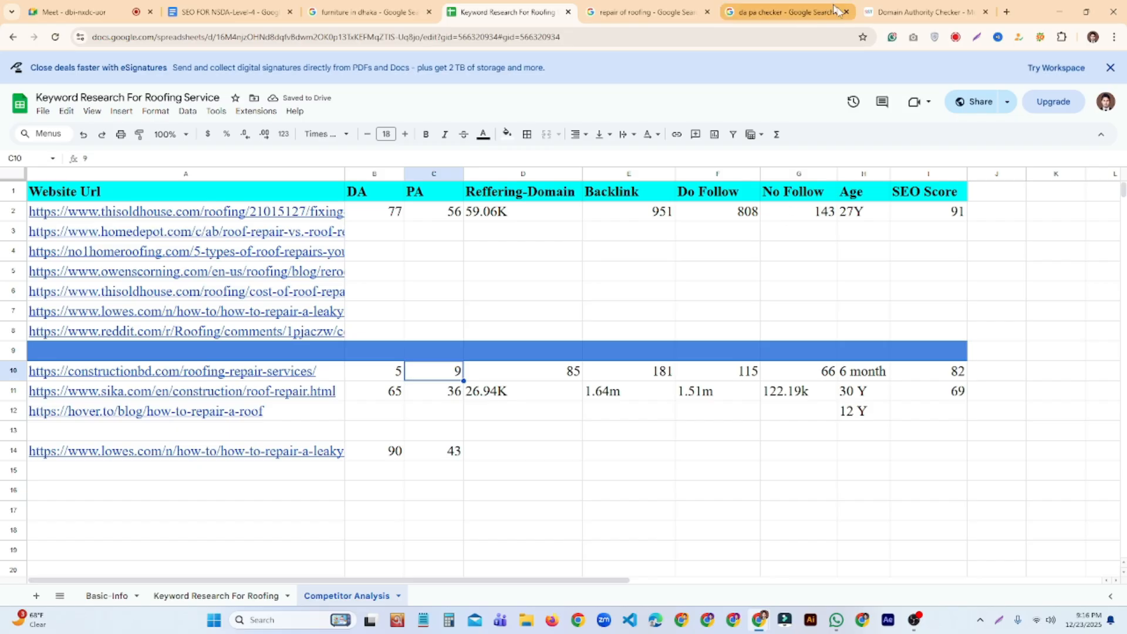
pyautogui.click(919, 10)
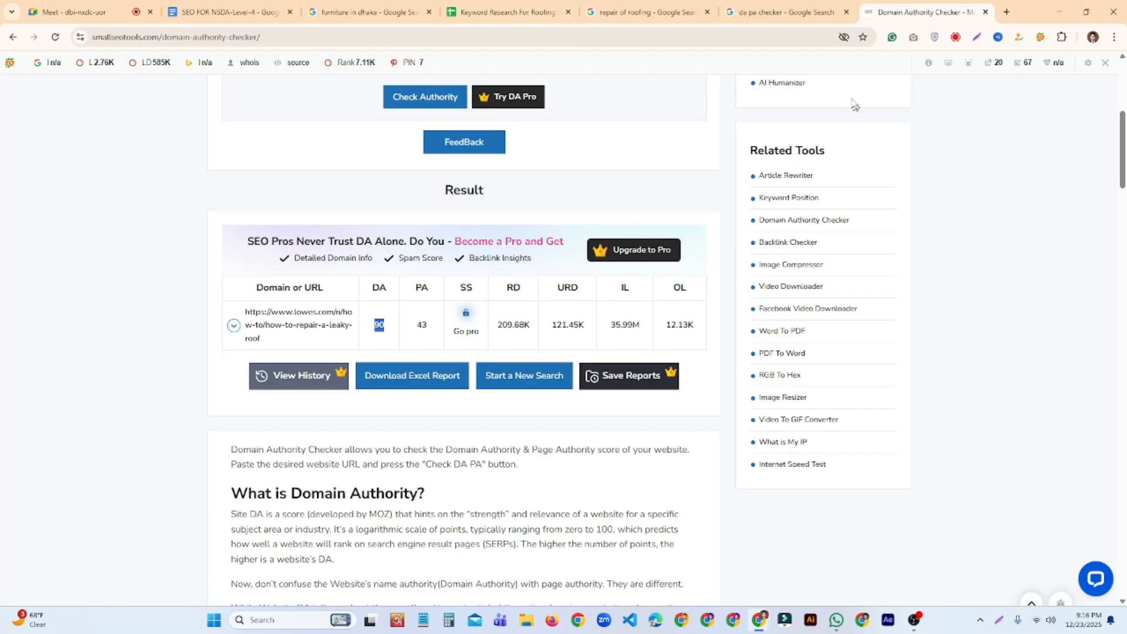
pyautogui.click(639, 8)
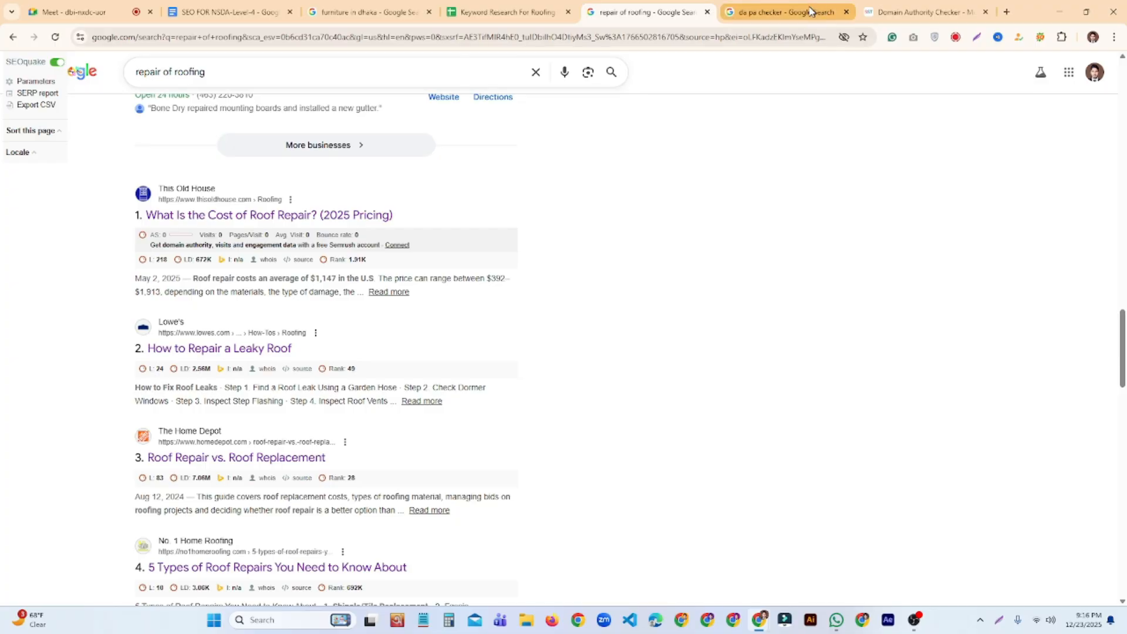
# Close the da pa checker search and the Domain Authority Checker page
pyautogui.click(834, 11)
pyautogui.click(845, 11)
pyautogui.click(845, 12)
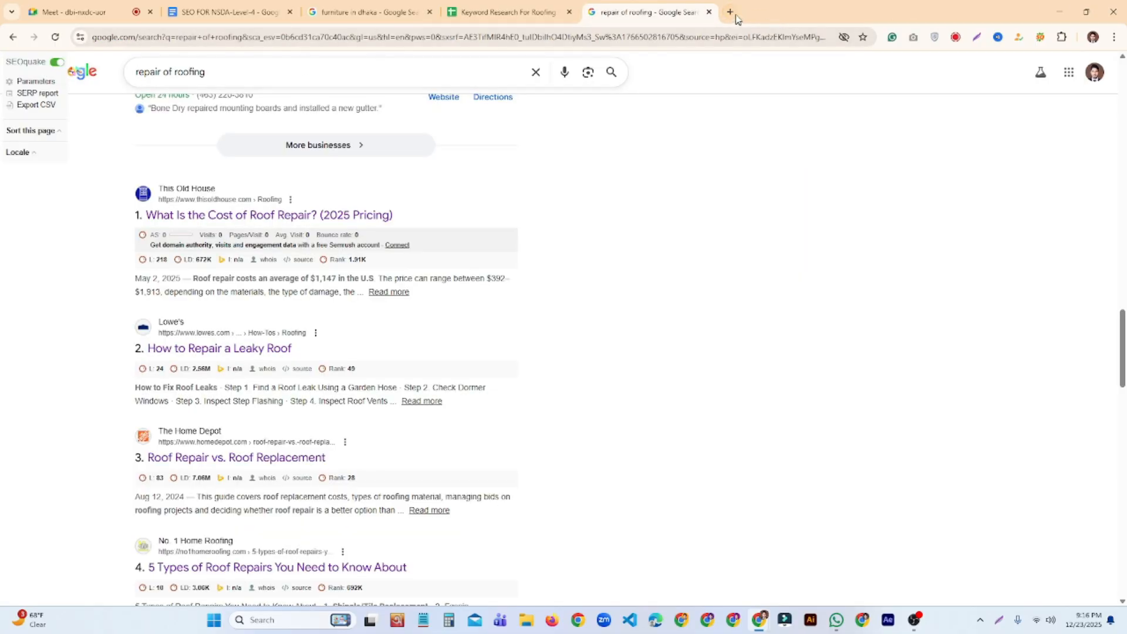
# Search Google for backlink checker and open the SmallSEOTools Backlink Checker result in a new tab
pyautogui.click(729, 12)
pyautogui.write('backlink checker')
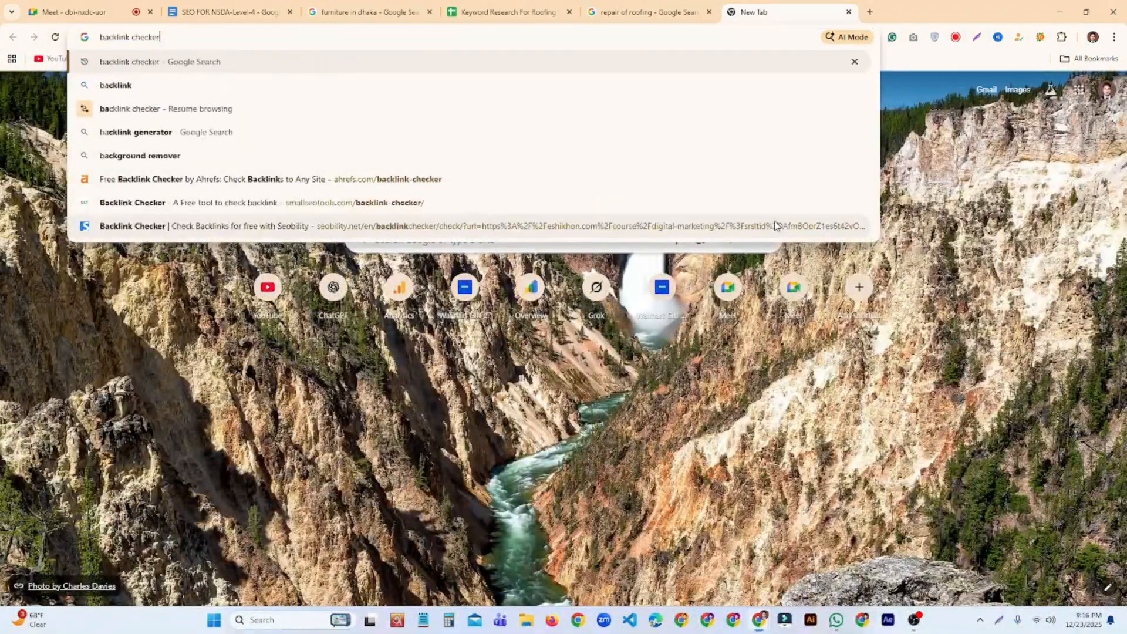
pyautogui.press('Return')
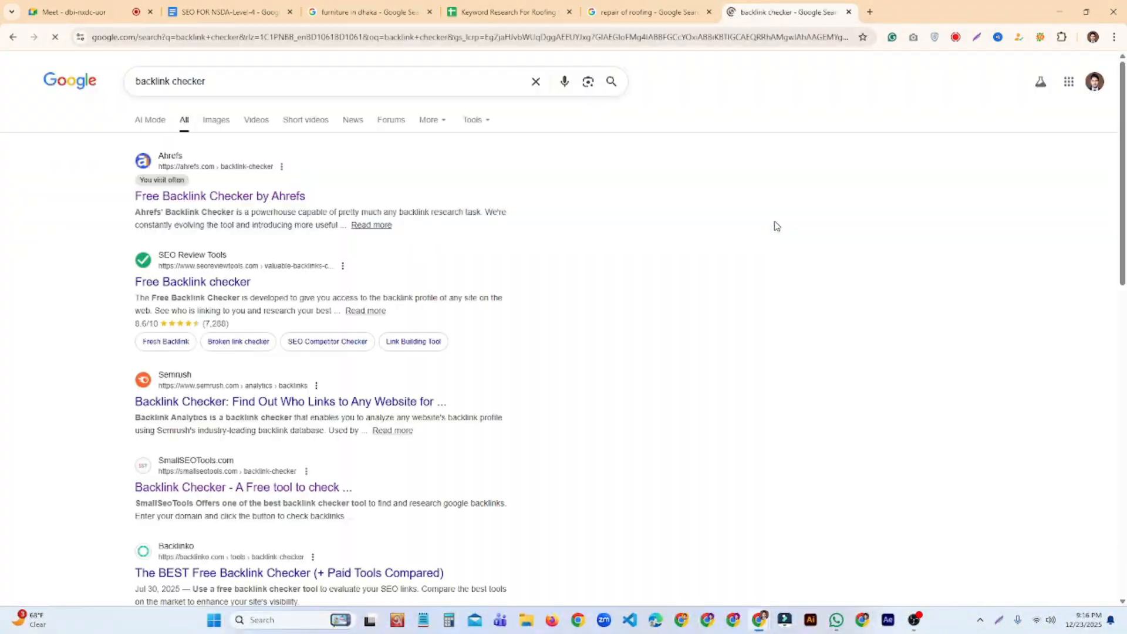
pyautogui.scroll(-3, 264, 317)
pyautogui.rightClick(293, 387)
pyautogui.click(359, 401)
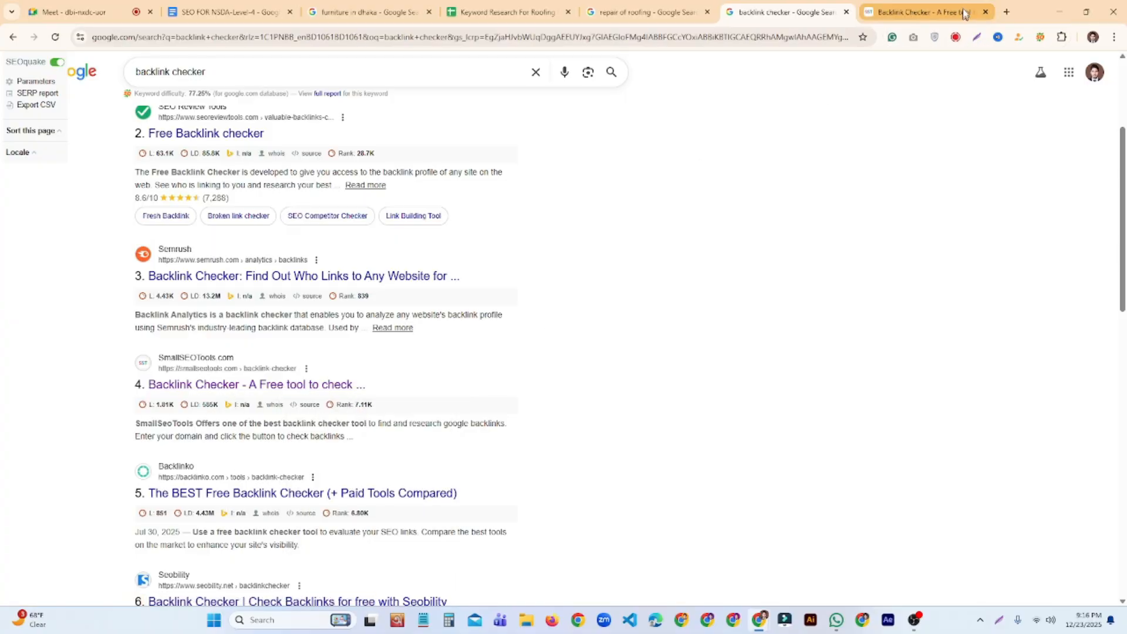
pyautogui.click(951, 12)
pyautogui.click(424, 458)
pyautogui.rightClick(423, 458)
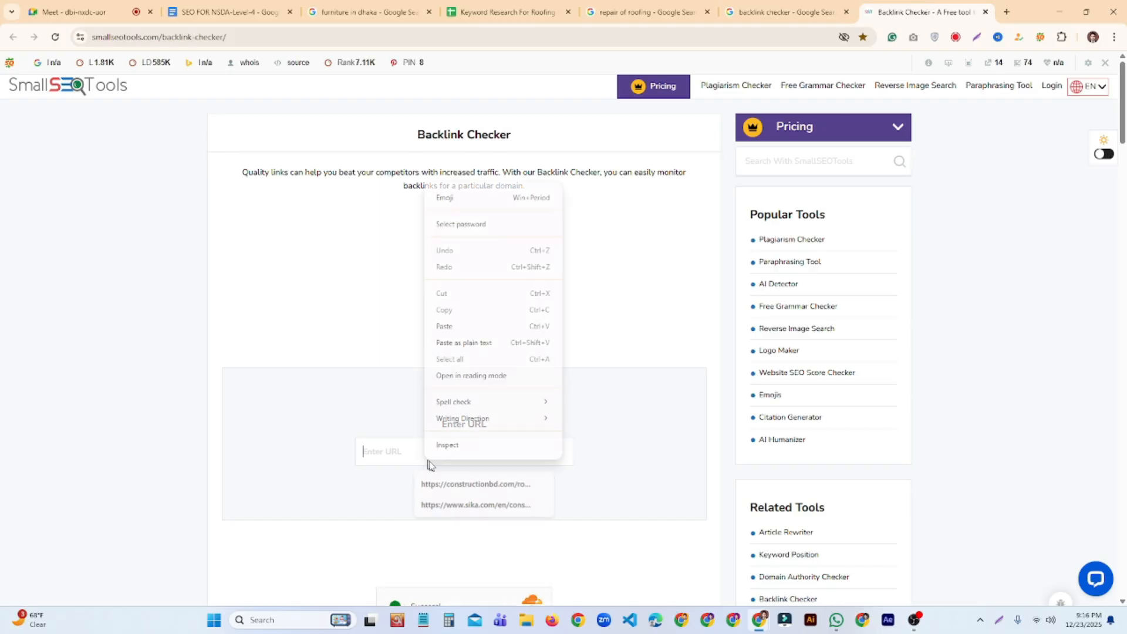
pyautogui.click(463, 324)
pyautogui.scroll(-3, 611, 446)
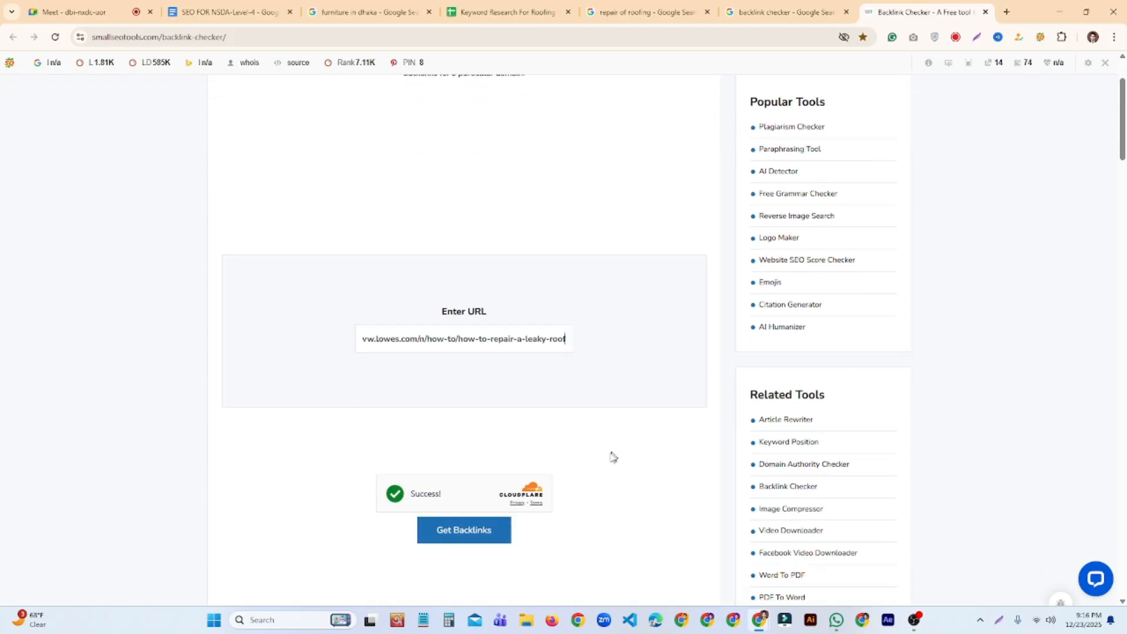
pyautogui.click(504, 446)
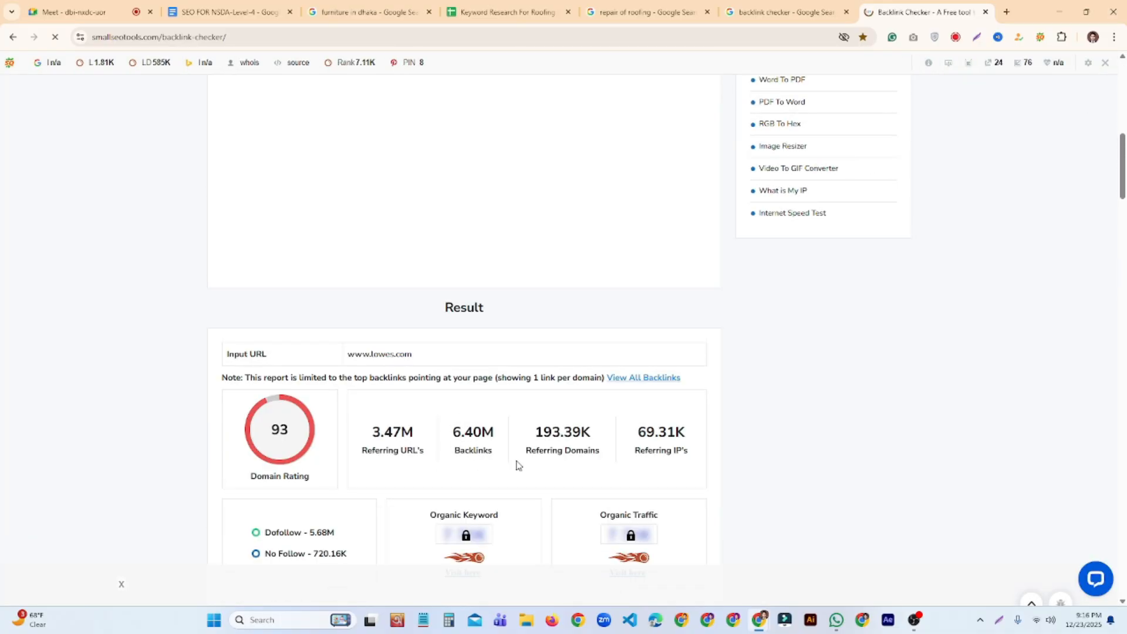
# Copy the Referring Domains figure 193.39K from the backlink results into the Reffering-Domain column of row 14 in the Competitor Analysis sheet
pyautogui.moveTo(533, 438)
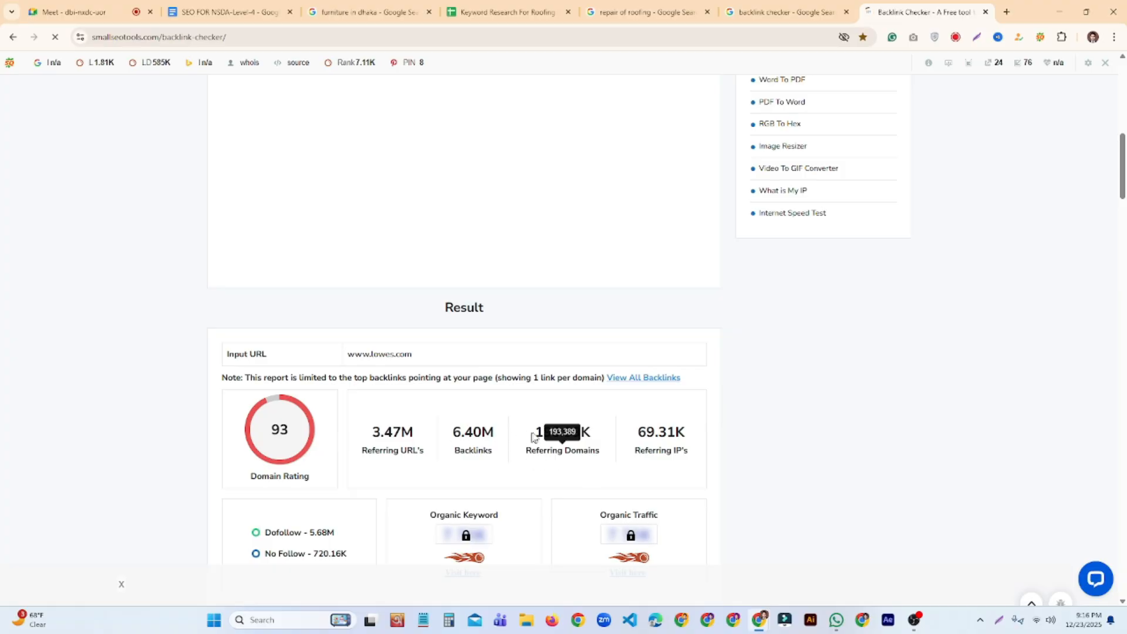
pyautogui.moveTo(534, 435); pyautogui.dragTo(768, 437)
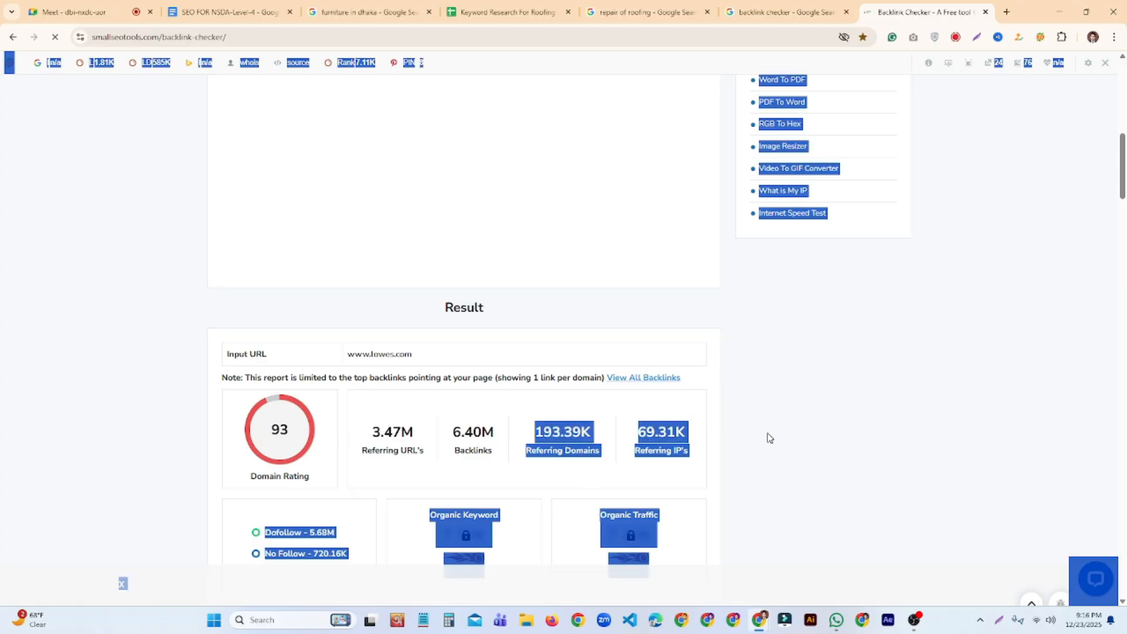
pyautogui.doubleClick(587, 439)
pyautogui.rightClick(574, 441)
pyautogui.click(631, 451)
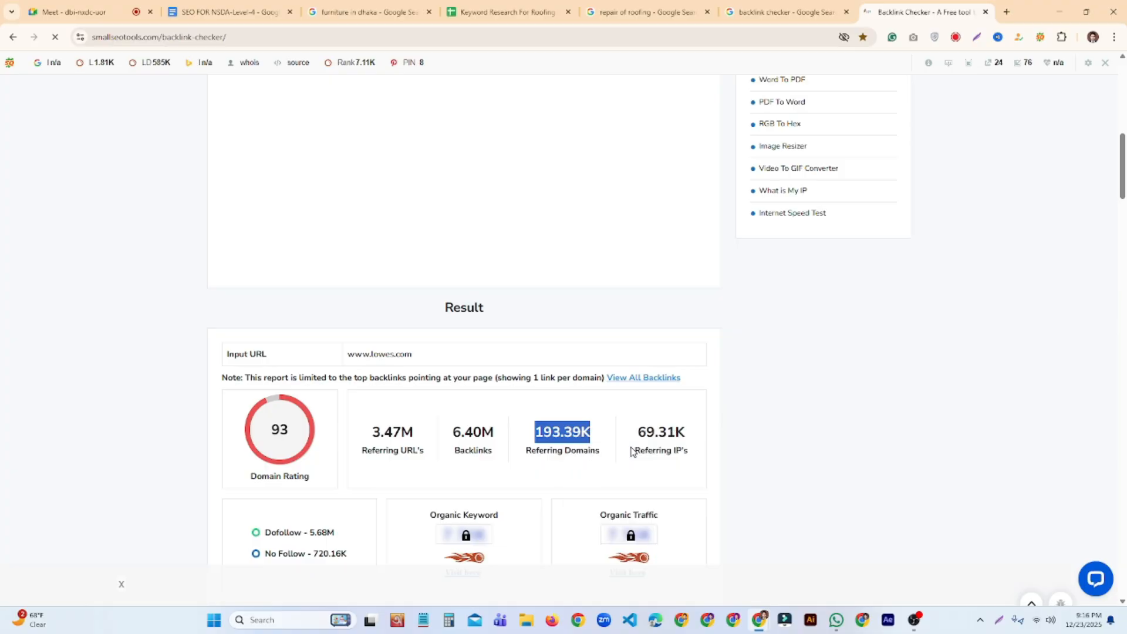
pyautogui.click(500, 12)
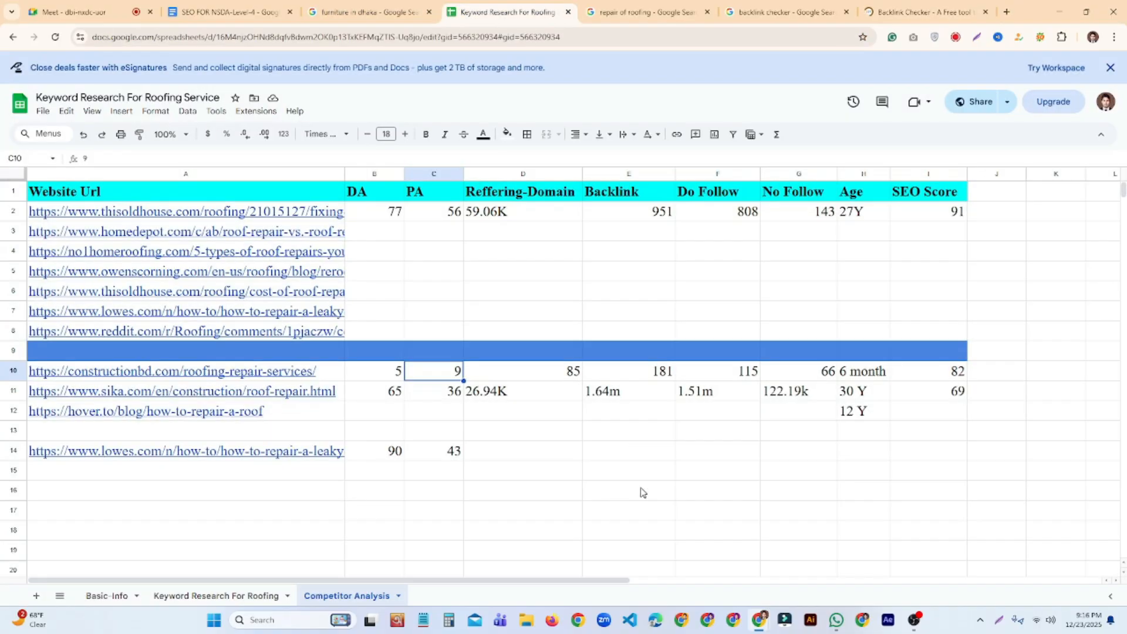
pyautogui.click(522, 455)
pyautogui.rightClick(526, 455)
pyautogui.click(599, 315)
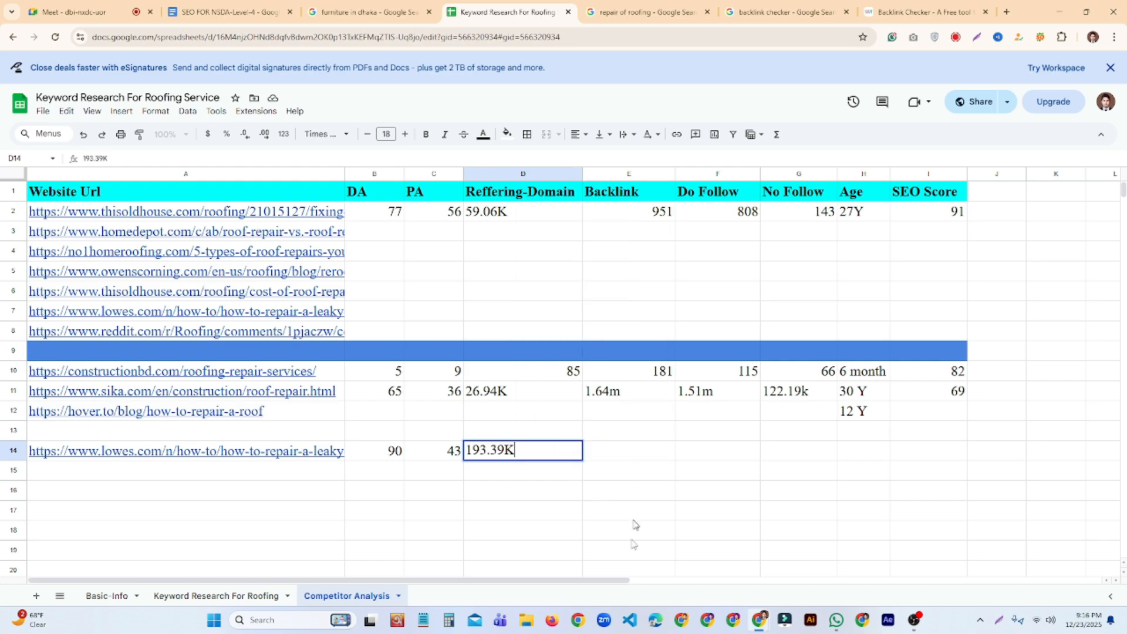
pyautogui.click(633, 526)
# Copy the Backlinks figure 6.40M from the backlink results into the Backlink column of row 14 in the Competitor Analysis sheet
pyautogui.click(896, 14)
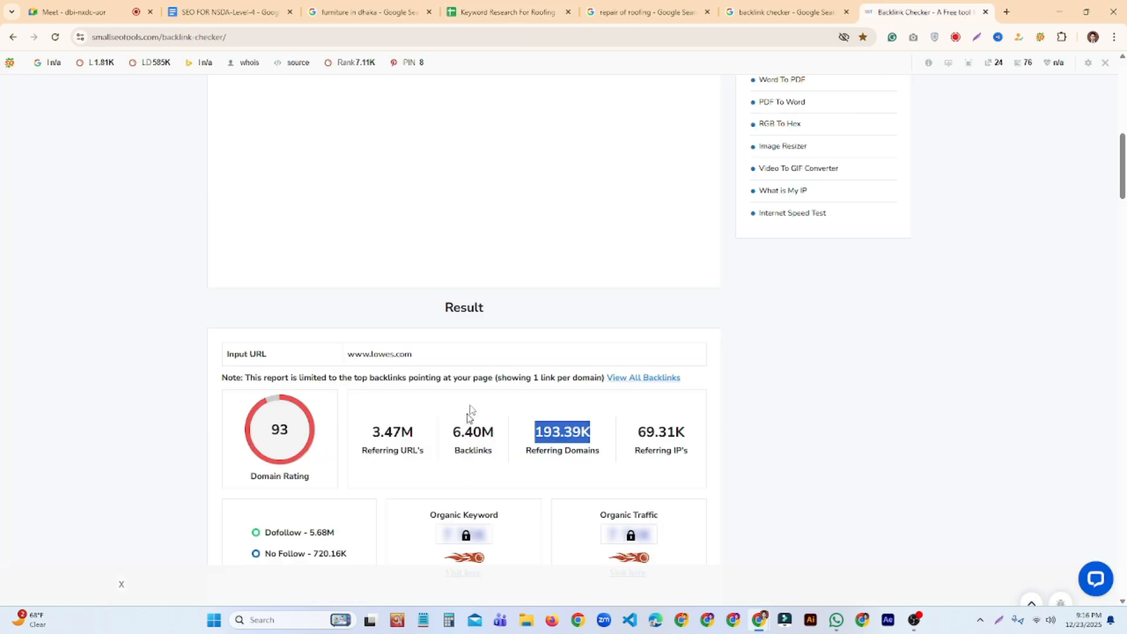
pyautogui.click(473, 434)
pyautogui.doubleClick(474, 434)
pyautogui.click(475, 434)
pyautogui.doubleClick(474, 434)
pyautogui.click(474, 434)
pyautogui.doubleClick(474, 433)
pyautogui.click(475, 434)
pyautogui.doubleClick(474, 434)
pyautogui.rightClick(483, 437)
pyautogui.click(880, 455)
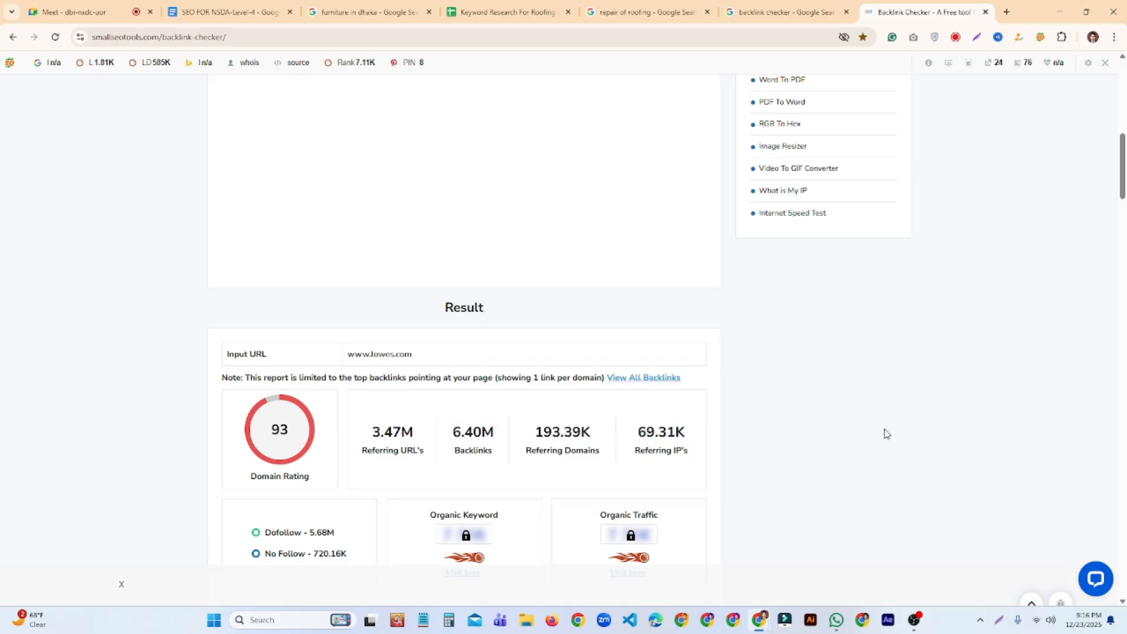
pyautogui.scroll(-2, 763, 419)
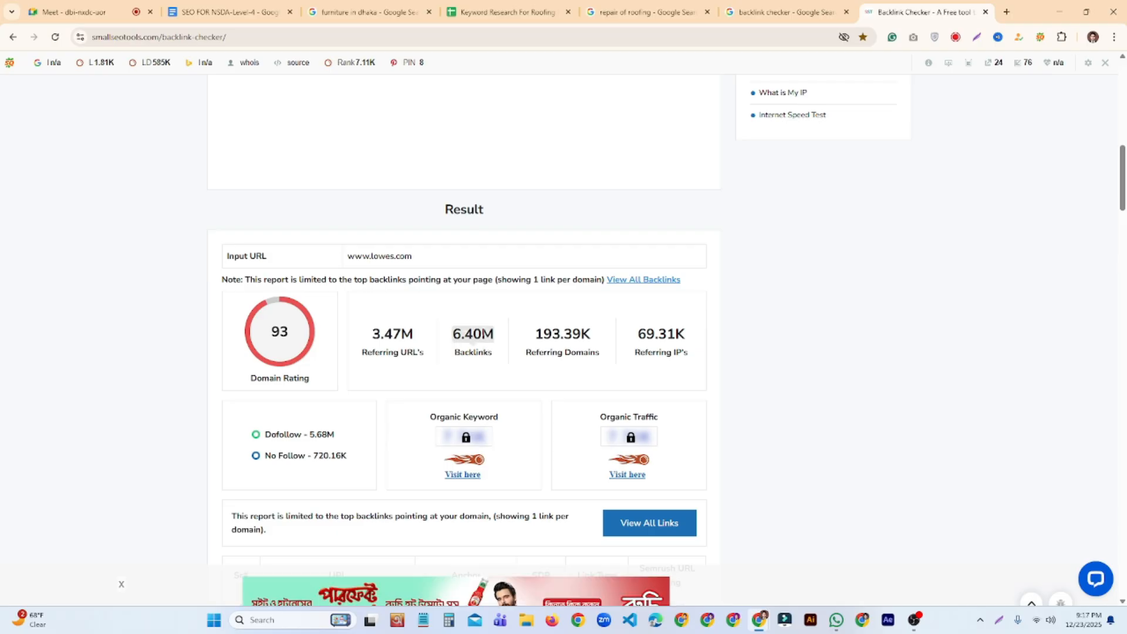
pyautogui.moveTo(499, 334)
pyautogui.click(507, 12)
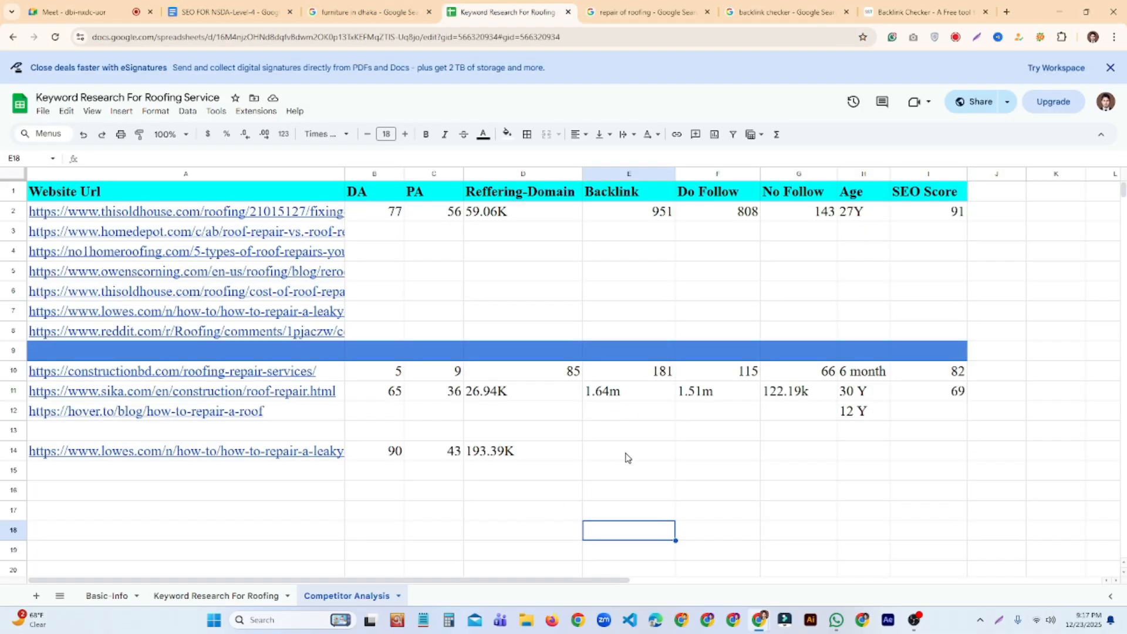
pyautogui.click(626, 458)
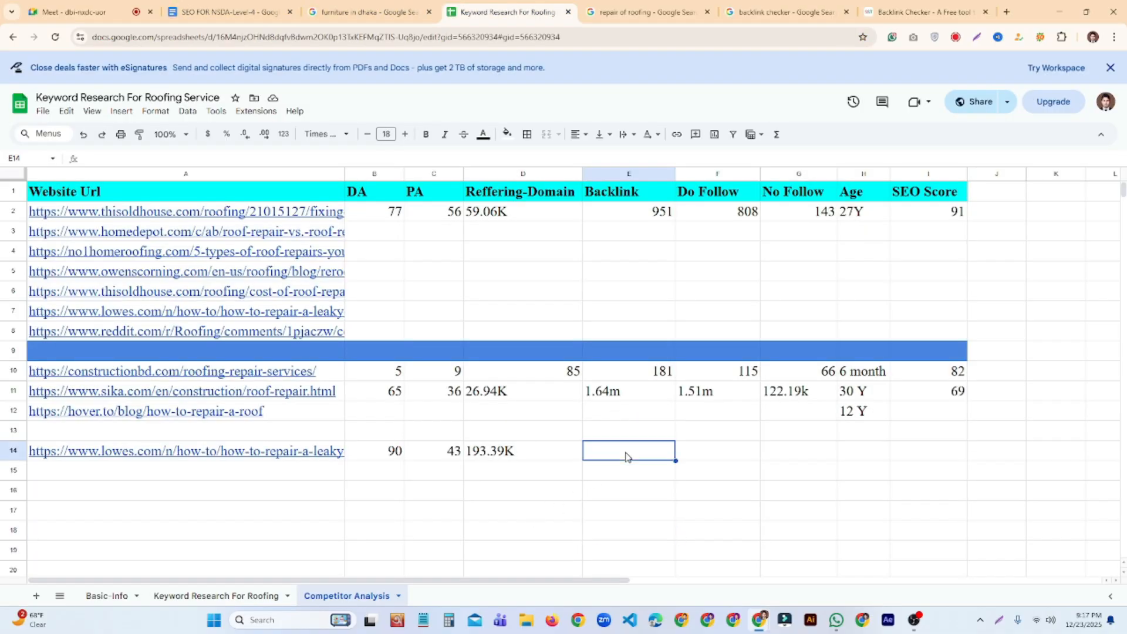
pyautogui.click(650, 499)
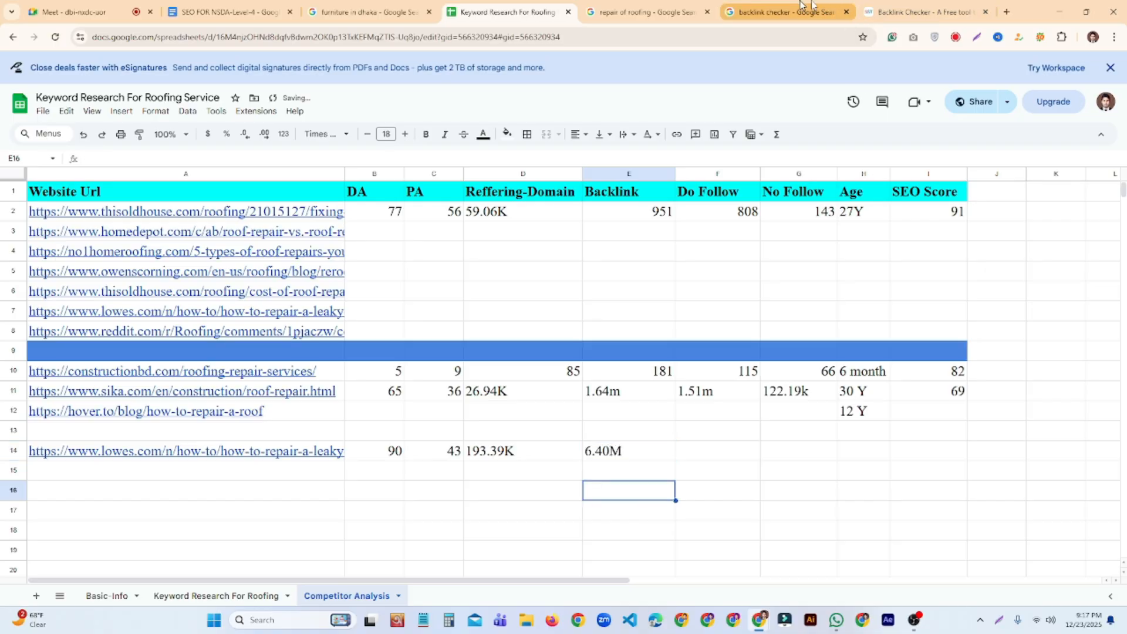
# Enter 5.68M as Do Follow and 720.16k as No Follow for the Lowe's URL in row 14
pyautogui.click(940, 7)
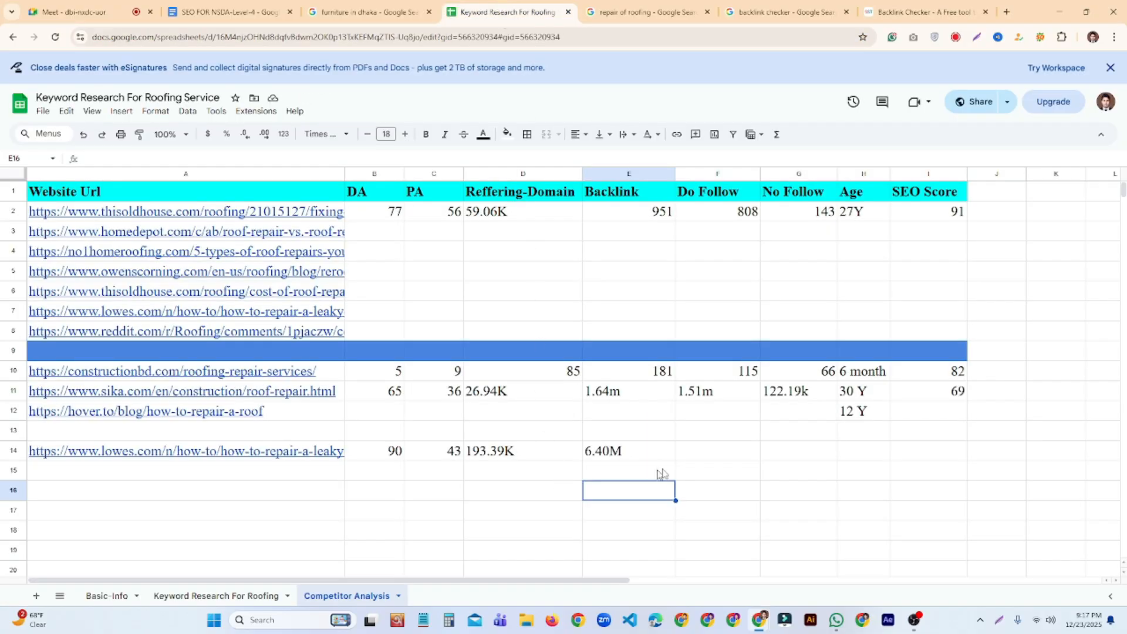
pyautogui.click(722, 451)
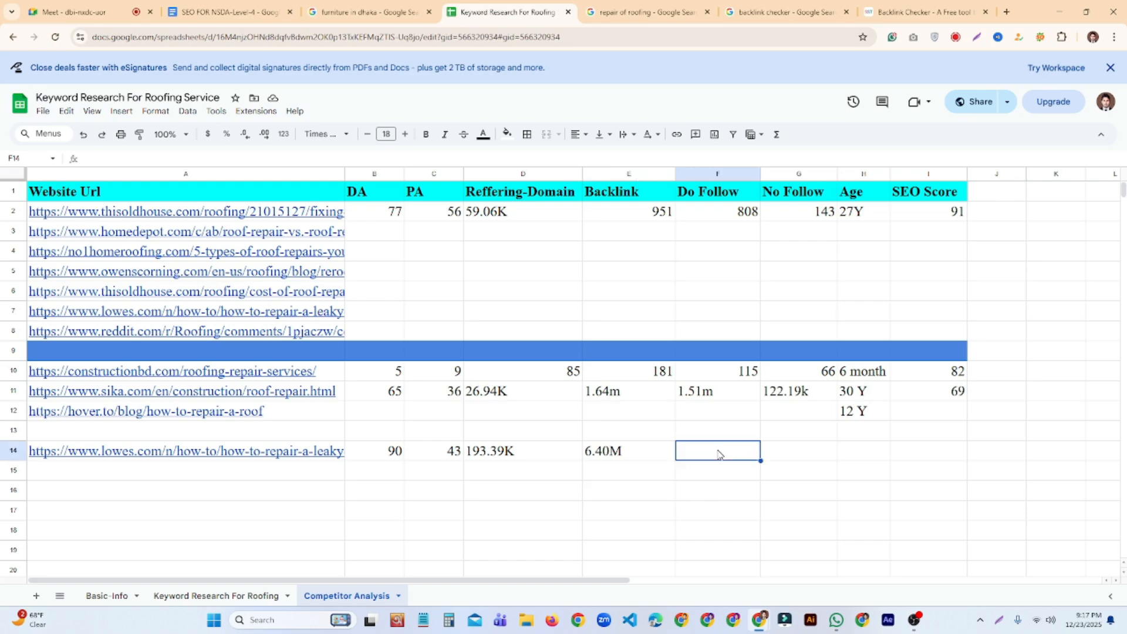
pyautogui.write('5.68M')
pyautogui.click(845, 496)
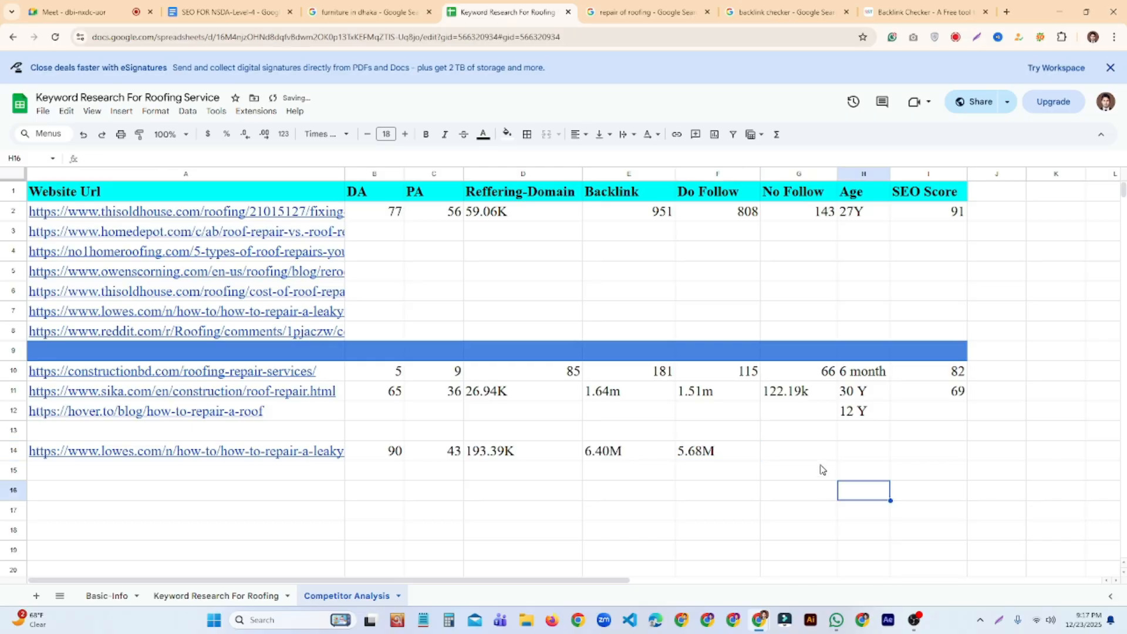
pyautogui.doubleClick(809, 458)
pyautogui.write('7')
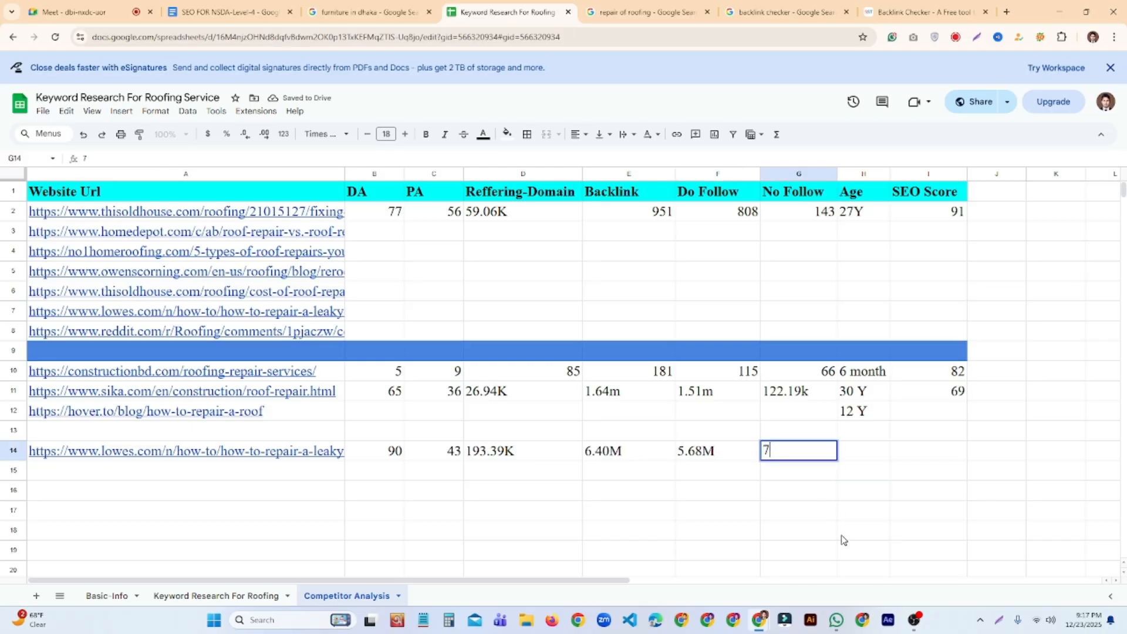
pyautogui.write('20.16k')
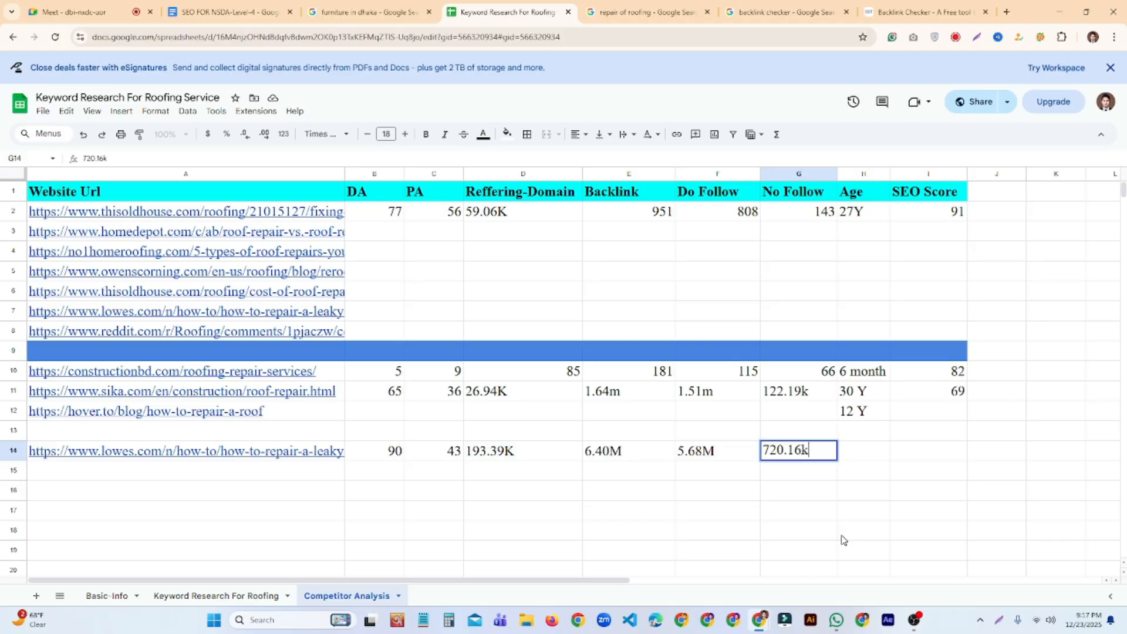
pyautogui.click(843, 535)
# Close the backlink checker search and the SmallSEOTools Backlink Checker page
pyautogui.click(919, 18)
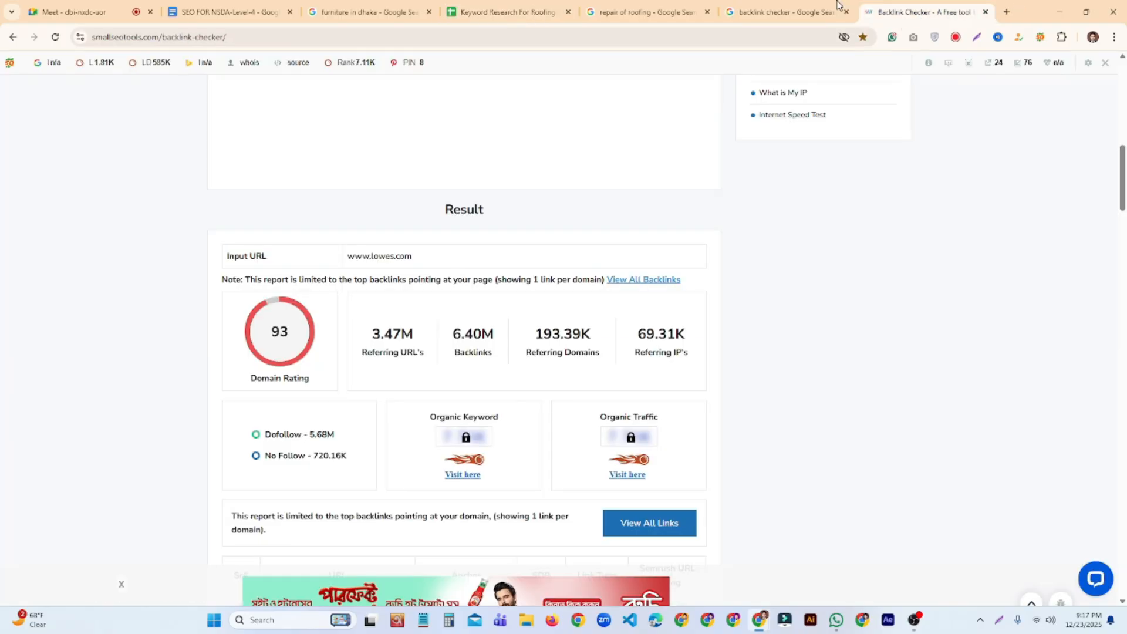
pyautogui.click(839, 11)
pyautogui.click(846, 13)
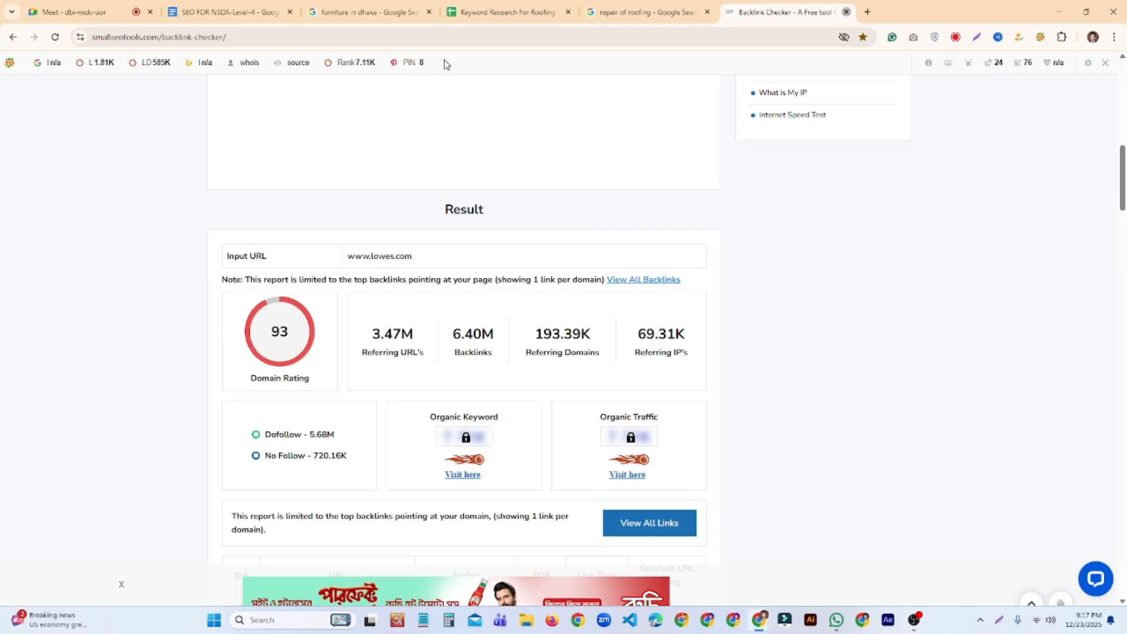
pyautogui.click(847, 13)
# Search Google for age checker and open the SmallSEOTools Domain Age Checker result in a new tab
pyautogui.click(731, 11)
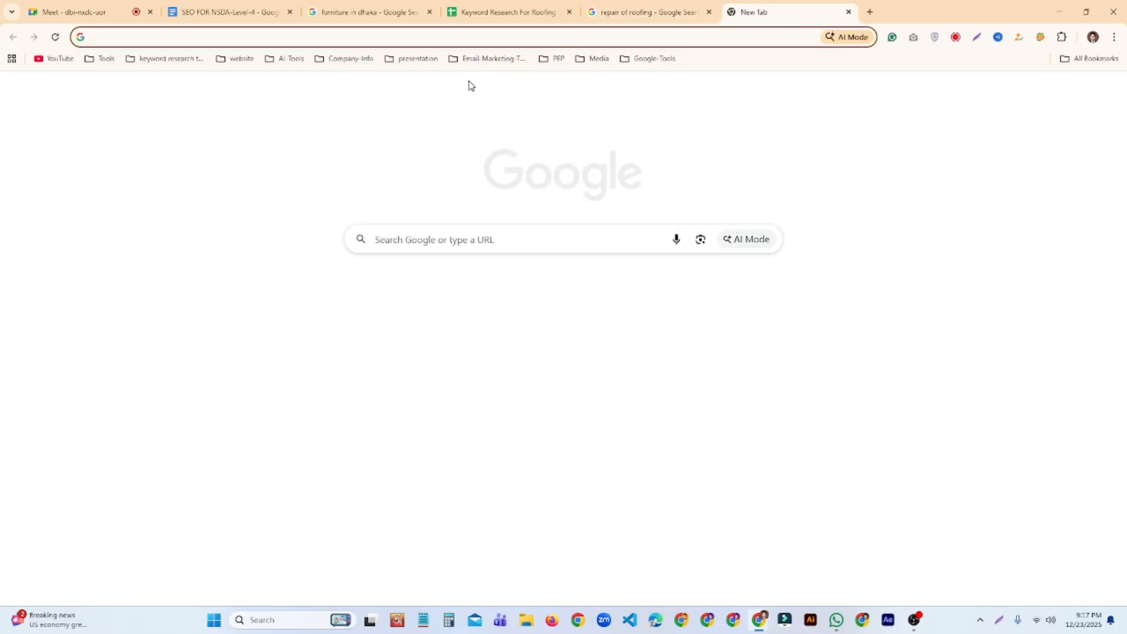
pyautogui.write('age checker')
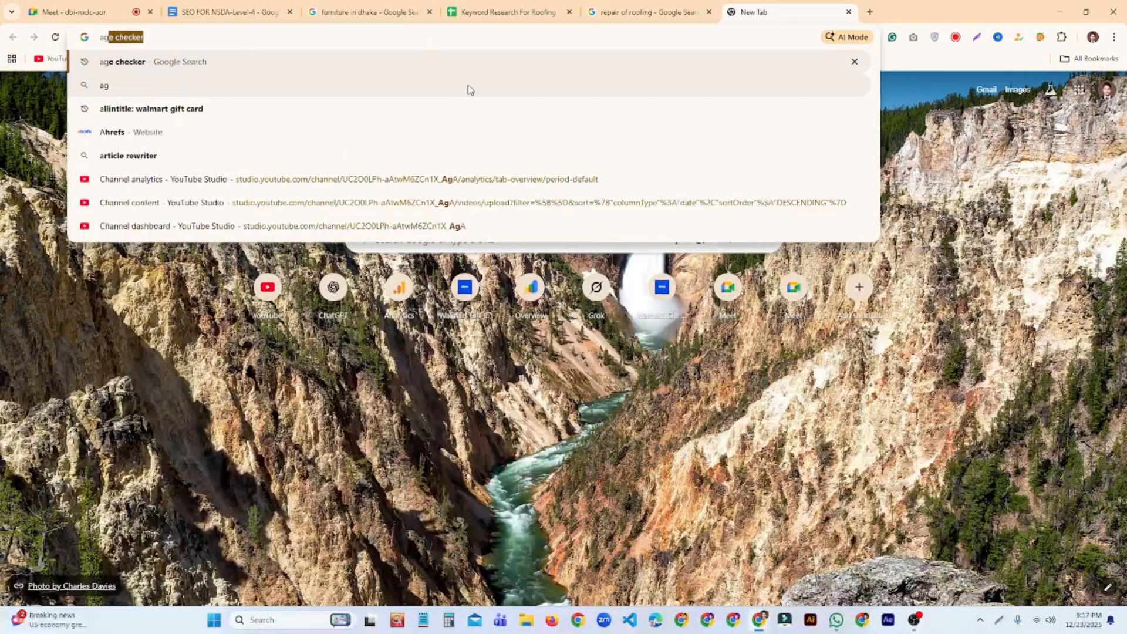
pyautogui.press('Return')
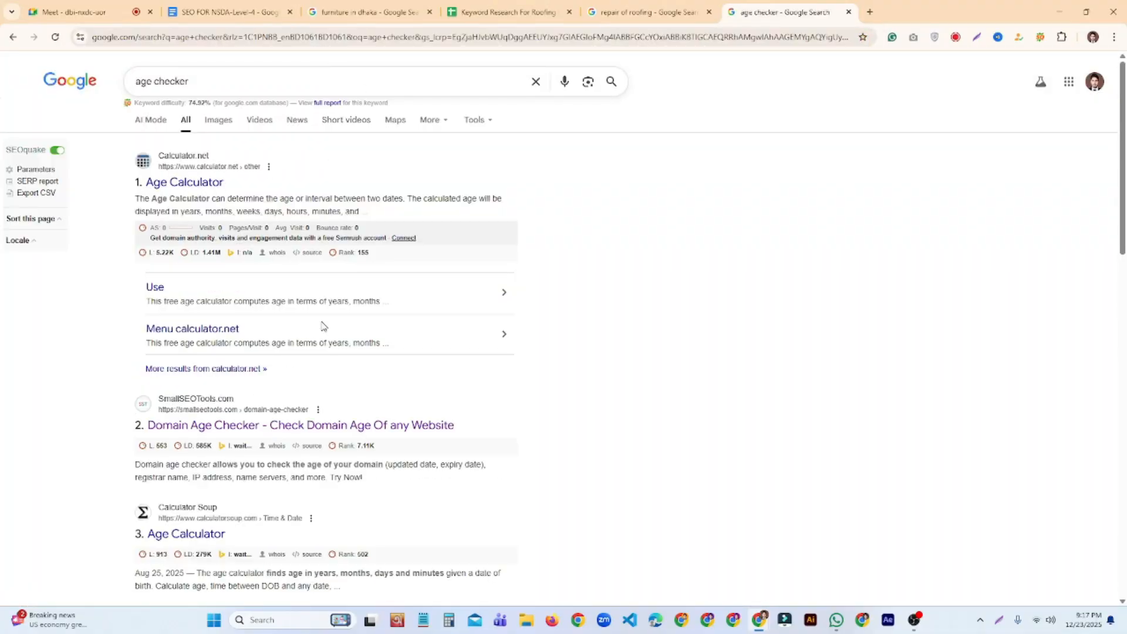
pyautogui.scroll(-3, 327, 345)
pyautogui.scroll(-3, 205, 378)
pyautogui.scroll(-3, 228, 391)
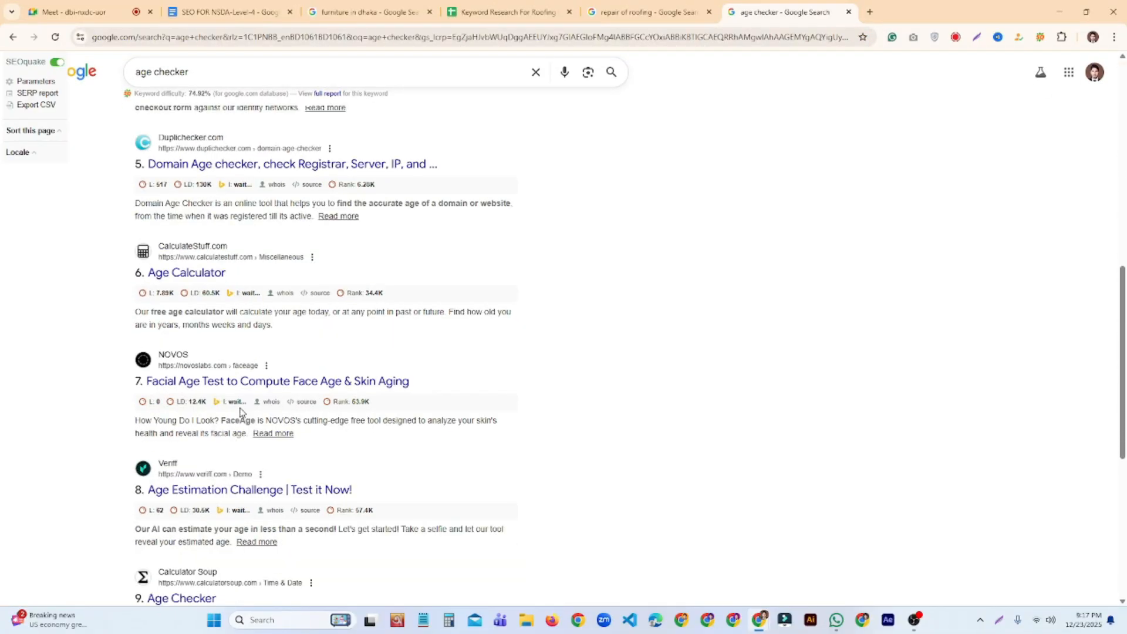
pyautogui.scroll(-3, 242, 410)
pyautogui.scroll(3, 232, 307)
pyautogui.scroll(10, 232, 307)
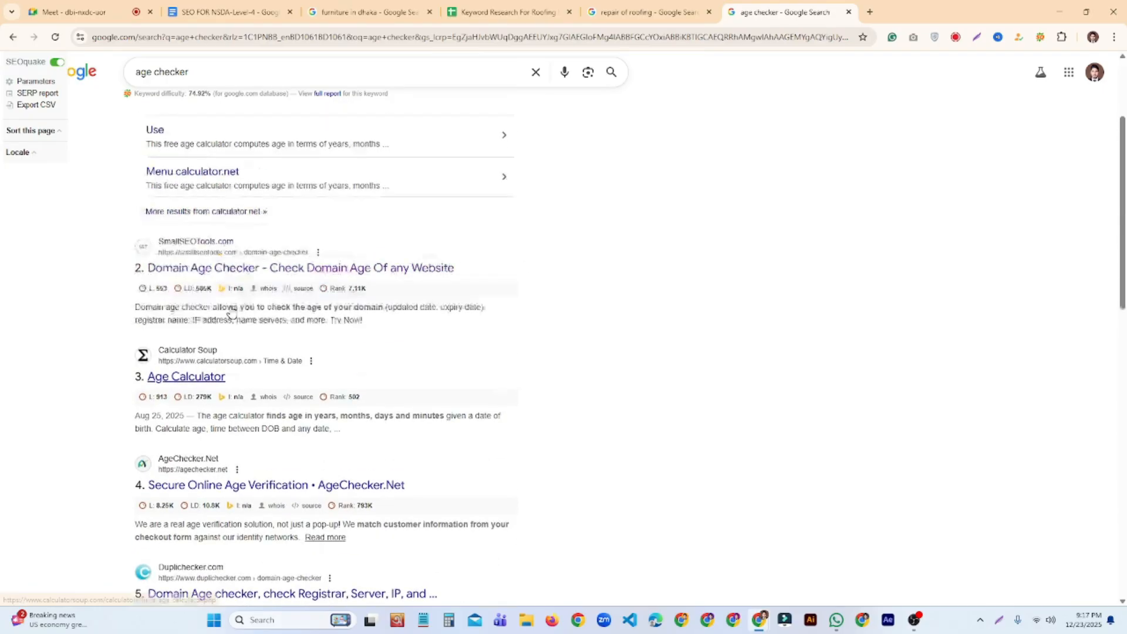
pyautogui.scroll(-2, 238, 328)
pyautogui.rightClick(263, 335)
pyautogui.click(317, 345)
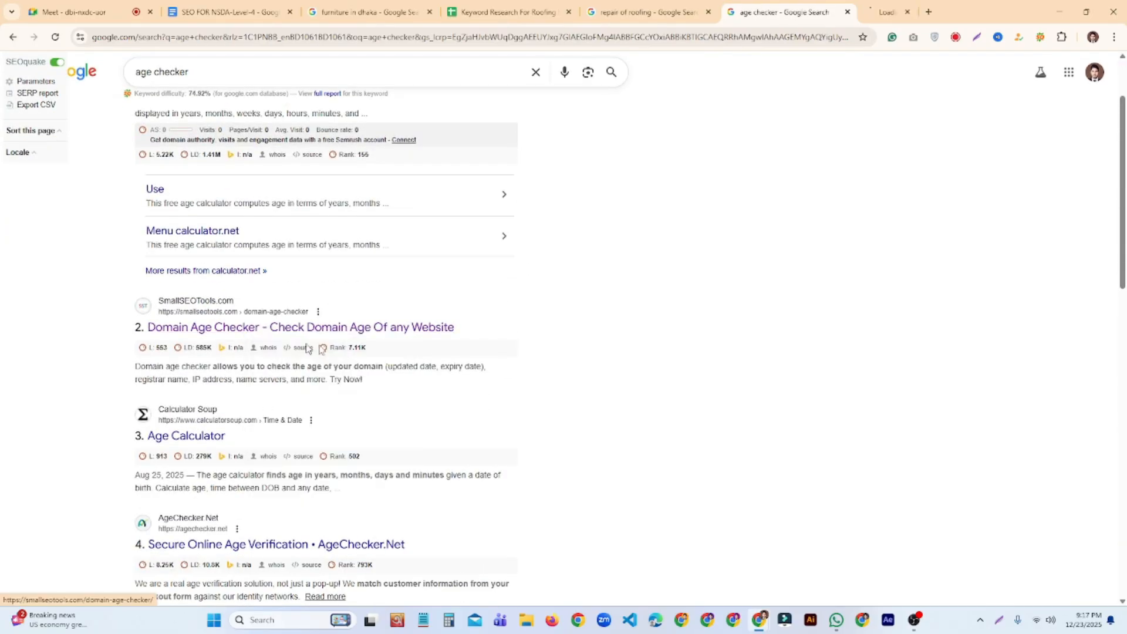
pyautogui.click(920, 6)
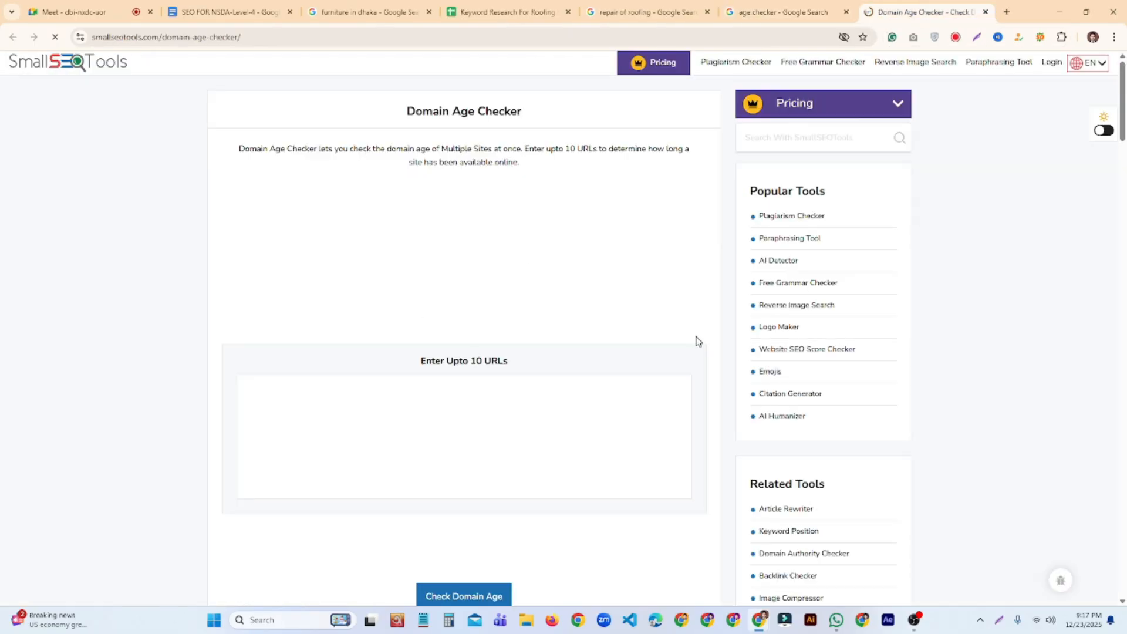
pyautogui.scroll(-3, 411, 364)
pyautogui.click(365, 233)
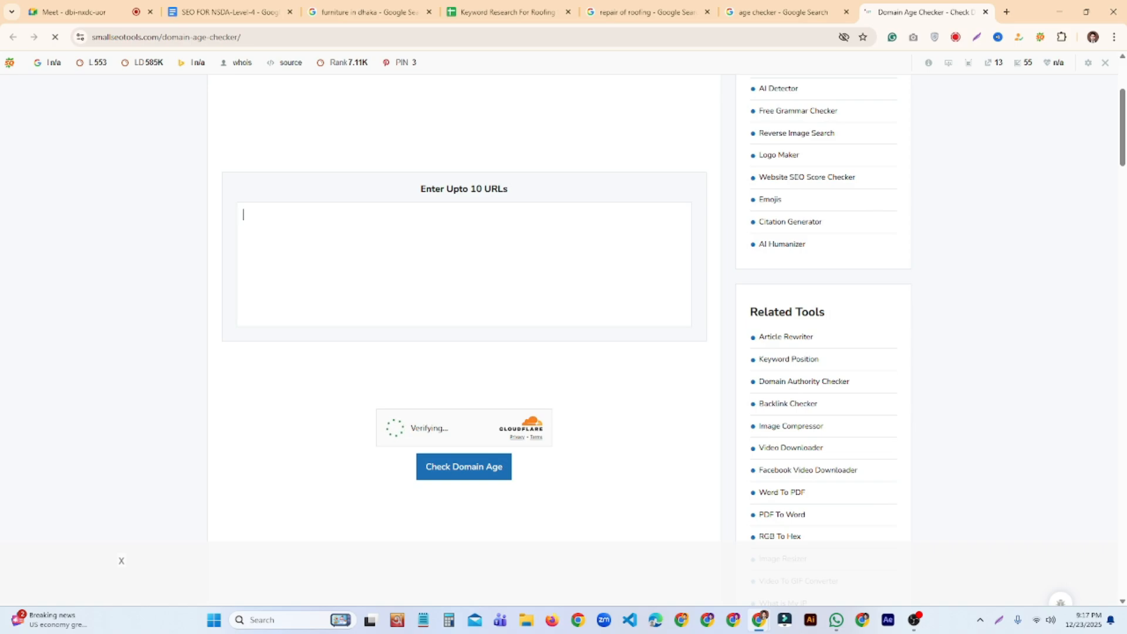
pyautogui.write('193.39K')
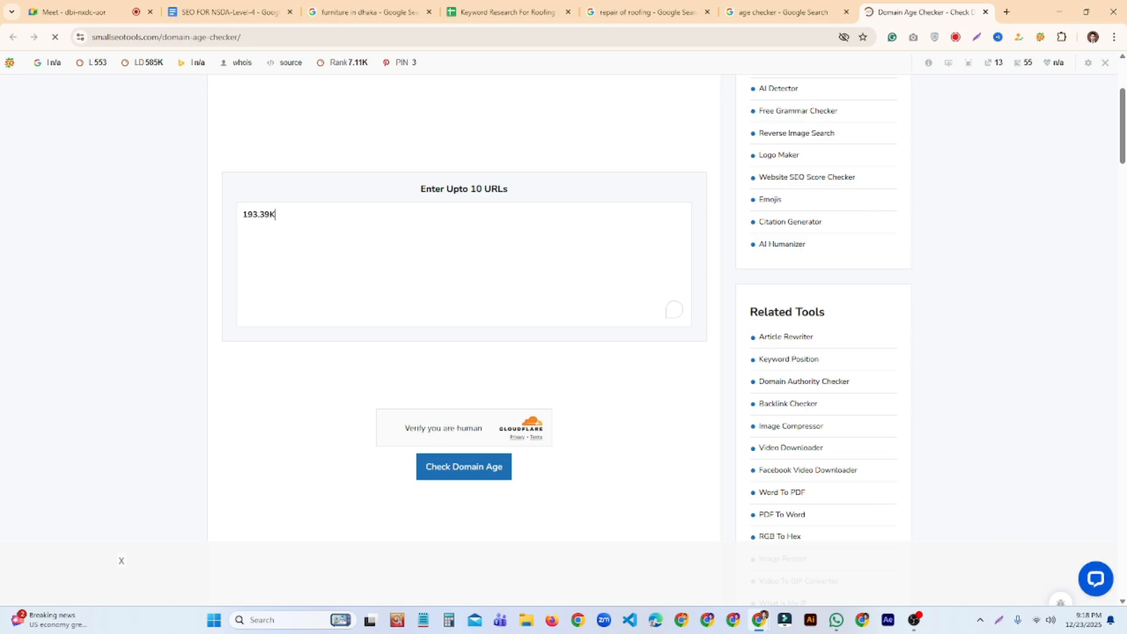
pyautogui.hotkey('ctrl', 'z')
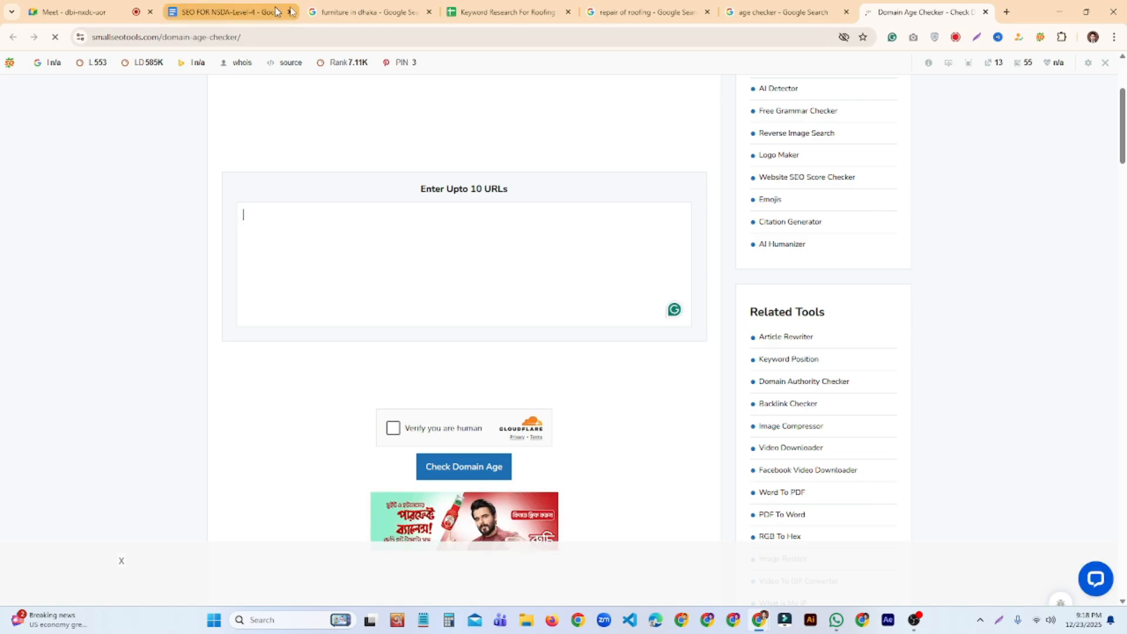
# Copy the Lowe's URL from row 14 of the sheet and check its domain age in the Domain Age Checker, completing the human verification
pyautogui.click(502, 12)
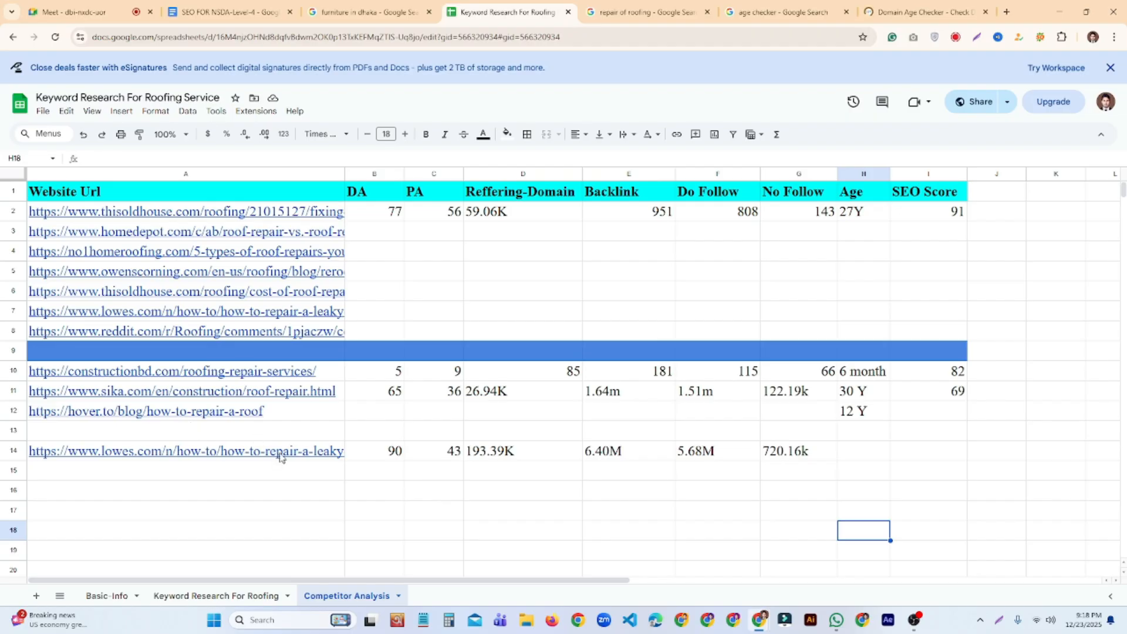
pyautogui.click(280, 457)
pyautogui.click(924, 12)
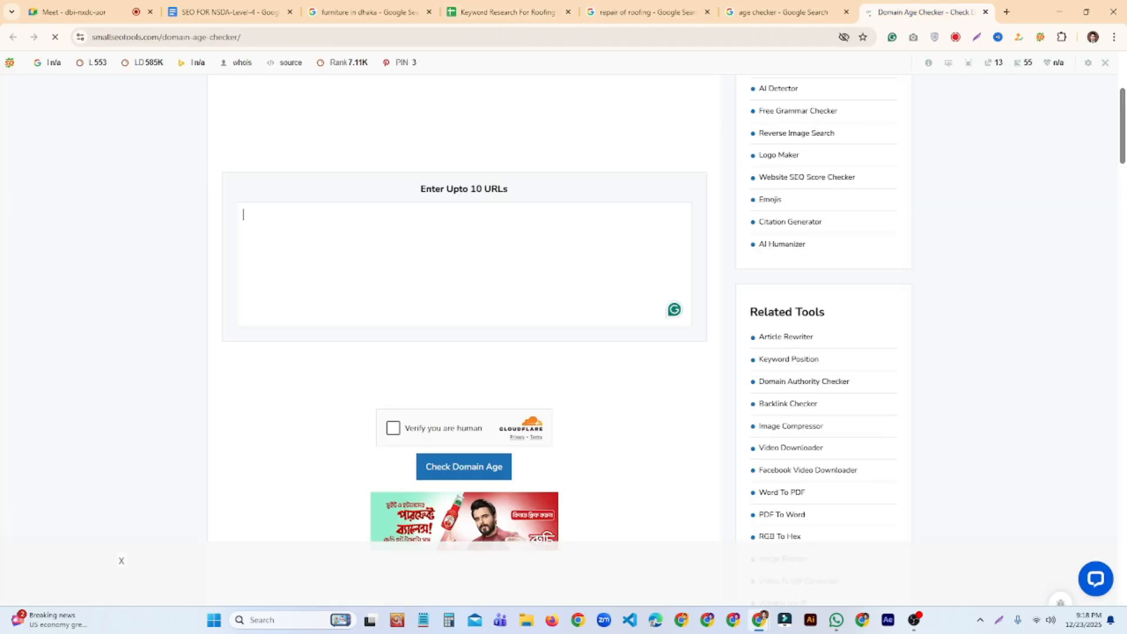
pyautogui.click(379, 309)
pyautogui.write('https://www.lowes.com/n/how-to/how-to-repair-a-leaky-roof')
pyautogui.click(392, 429)
pyautogui.scroll(-3, 588, 440)
pyautogui.scroll(2, 592, 432)
pyautogui.click(482, 375)
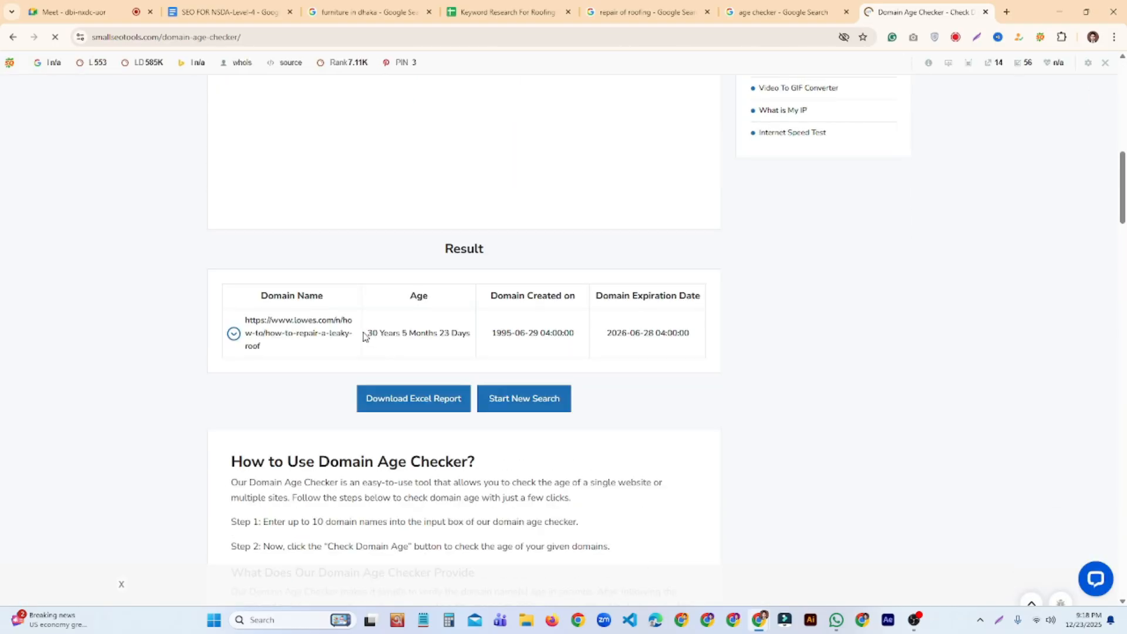
# Enter 30 Y as the Age for the Lowe's URL in row 14 and close the Domain Age Checker page
pyautogui.click(472, 5)
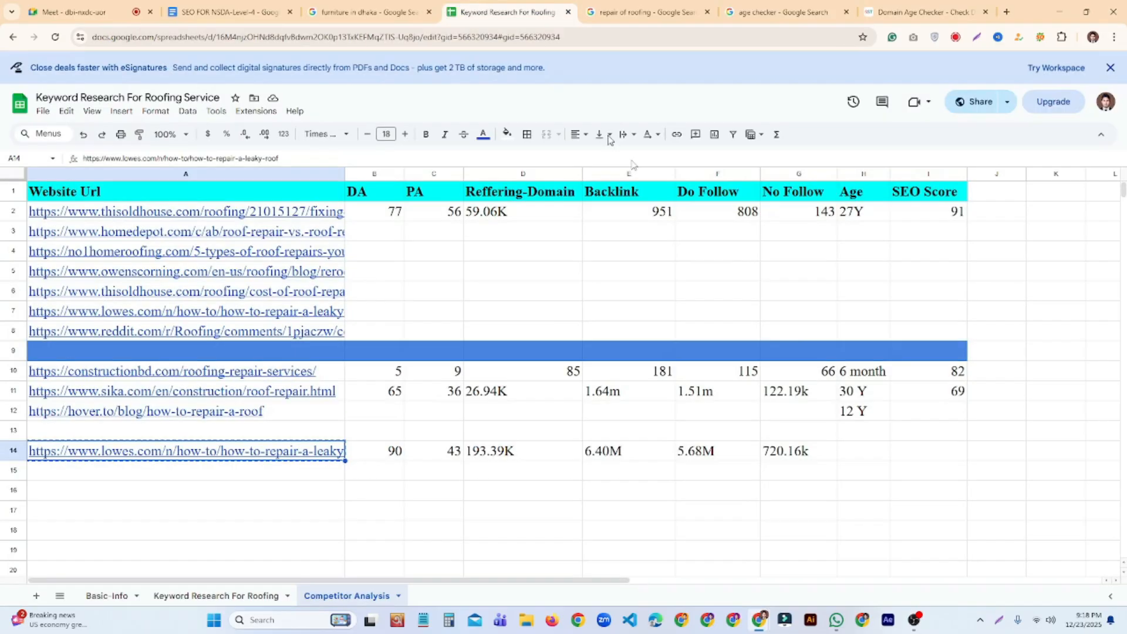
pyautogui.click(860, 454)
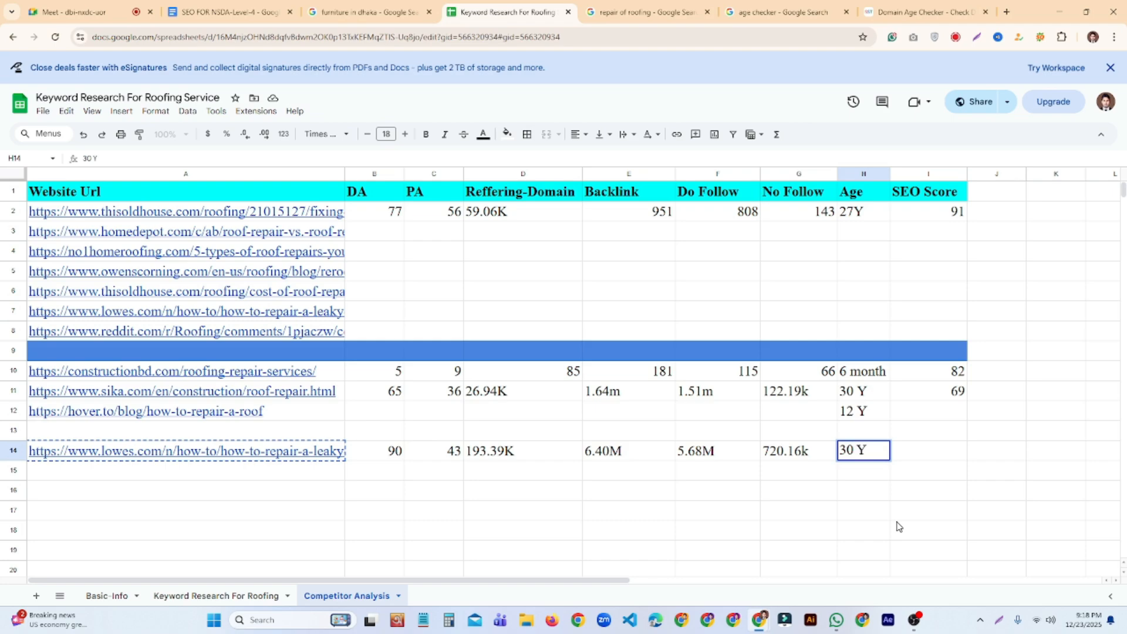
pyautogui.click(894, 535)
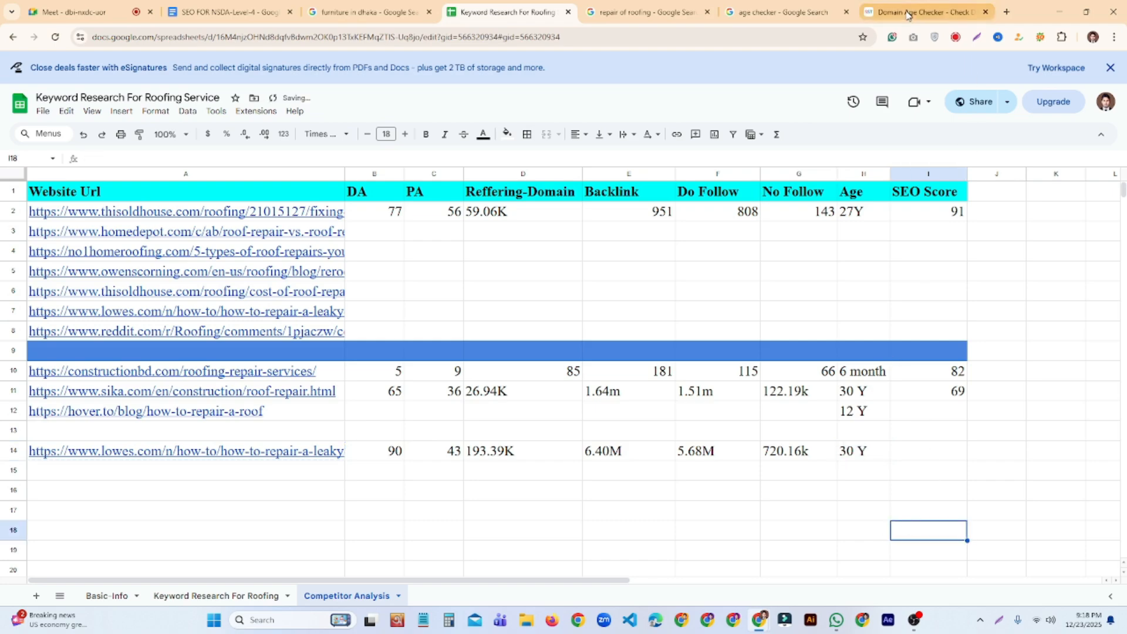
pyautogui.click(951, 12)
pyautogui.click(986, 13)
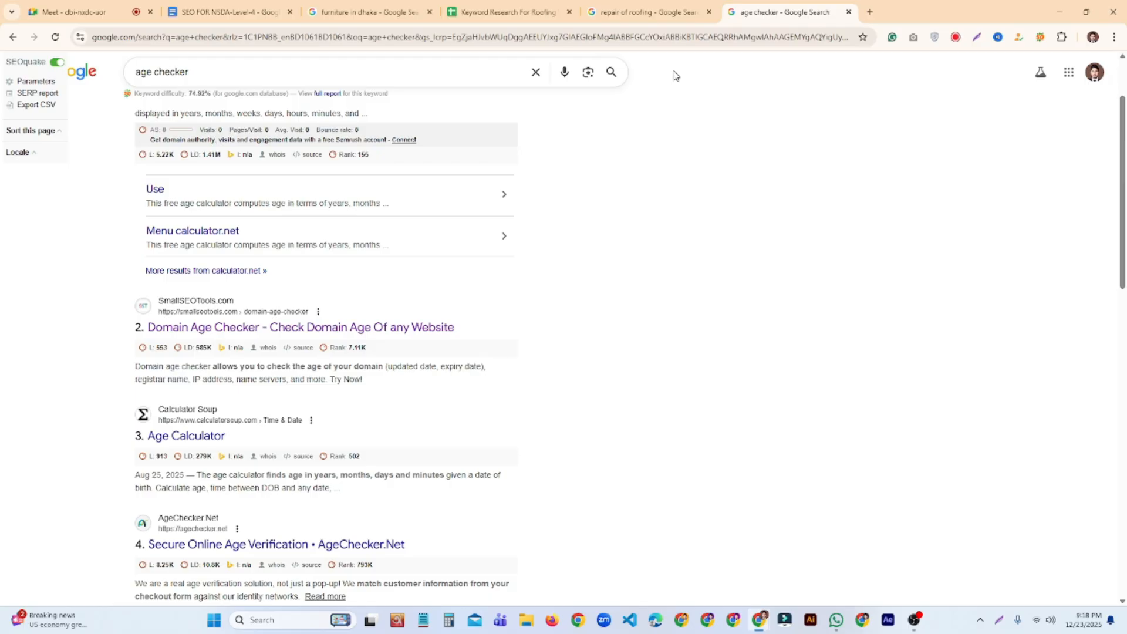
# Copy the Lowe's URL from row 14, search Google for seo score checker and open the Seobility SEO Checker result in a new tab
pyautogui.click(502, 13)
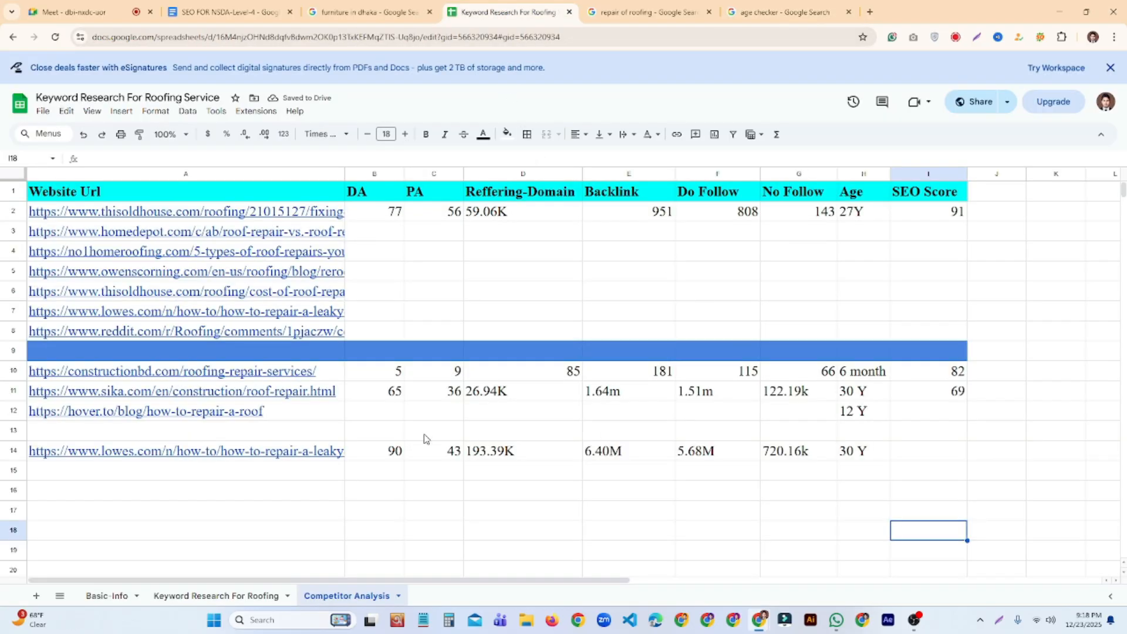
pyautogui.click(336, 458)
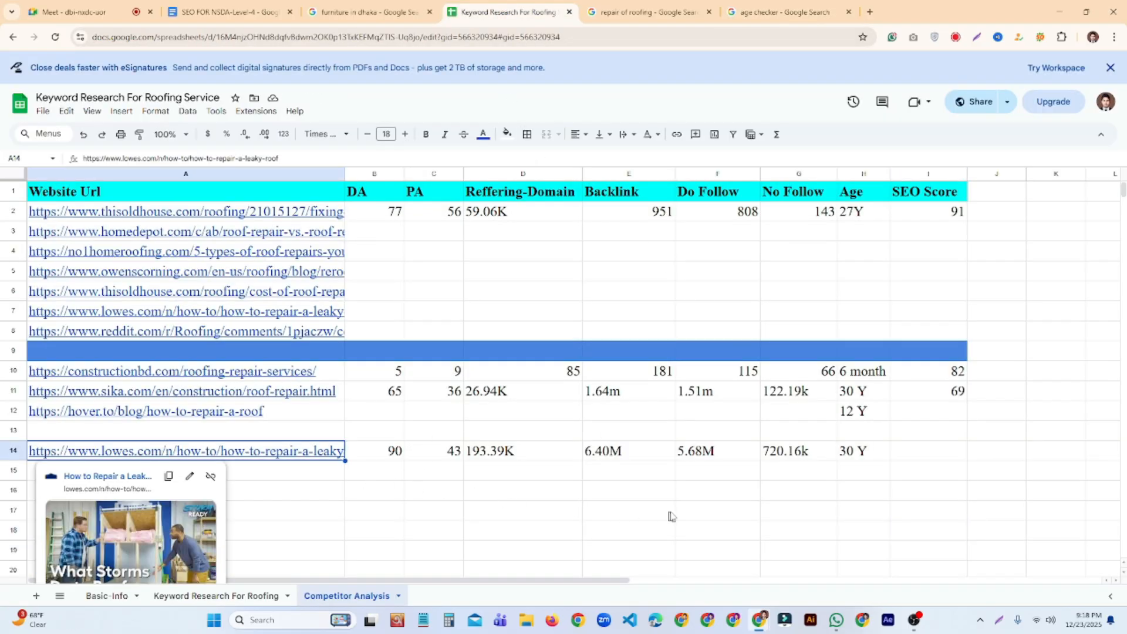
pyautogui.click(870, 11)
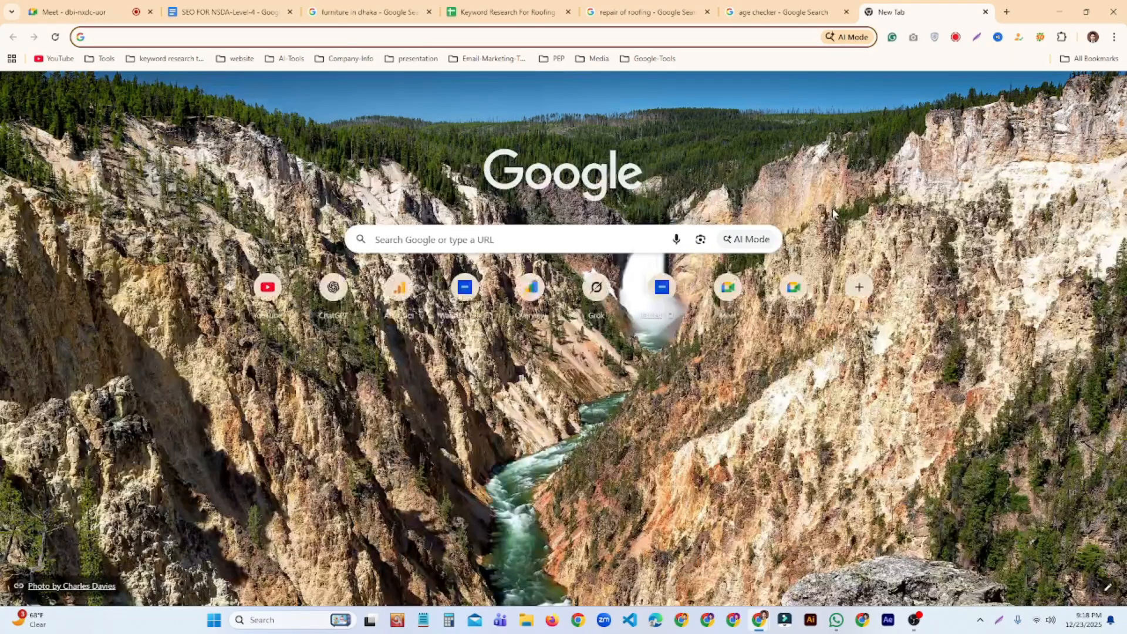
pyautogui.write('se')
pyautogui.click(412, 87)
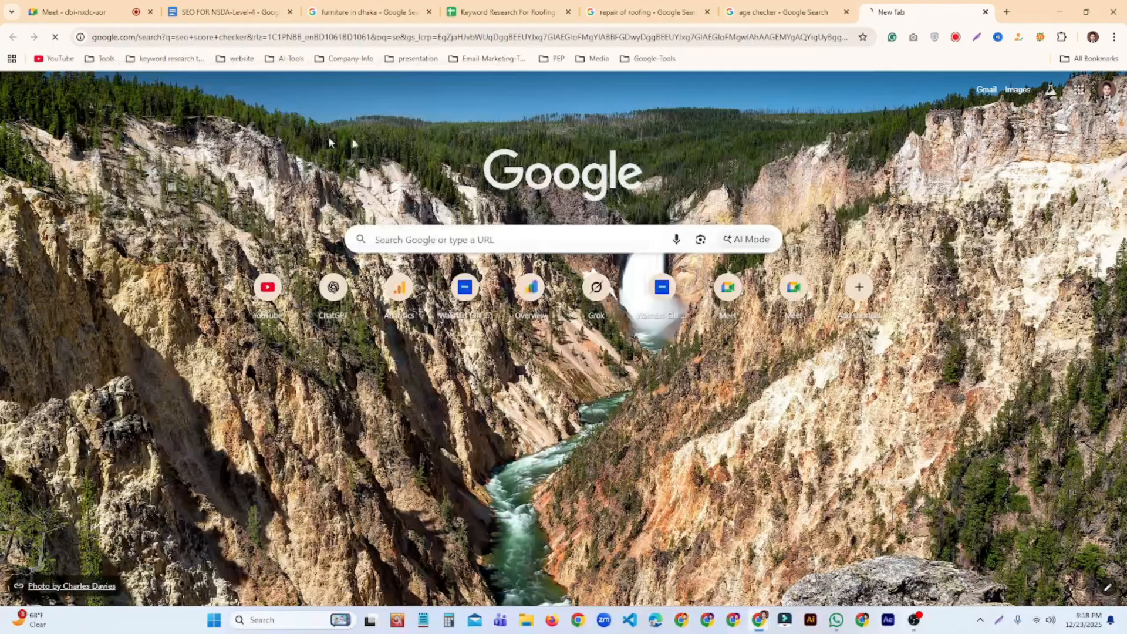
pyautogui.rightClick(365, 200)
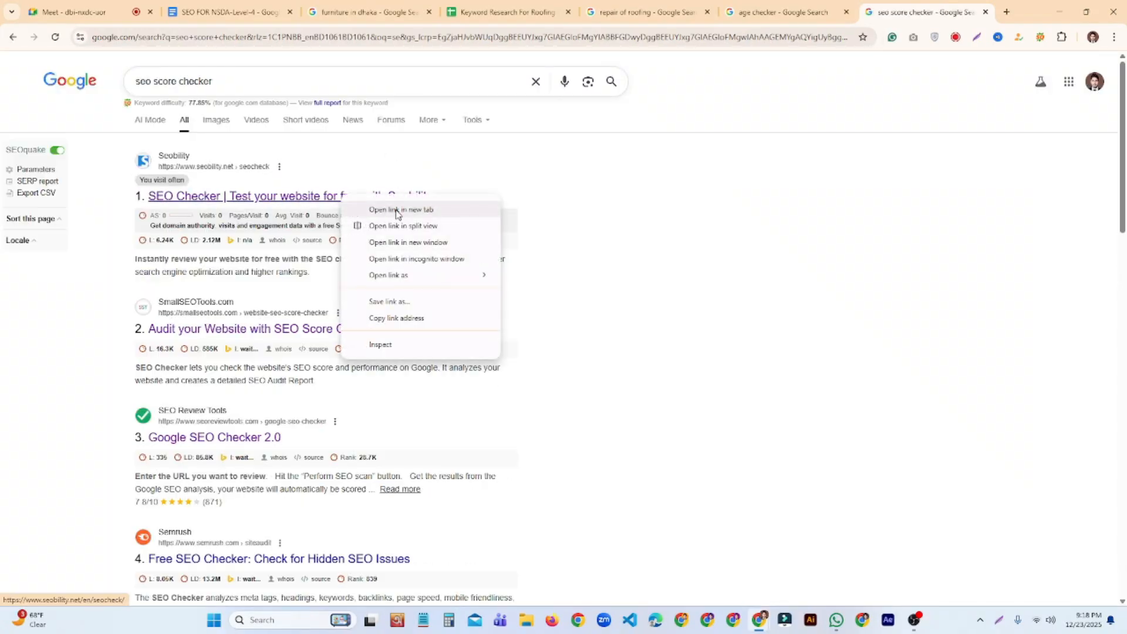
pyautogui.click(398, 213)
pyautogui.click(908, 6)
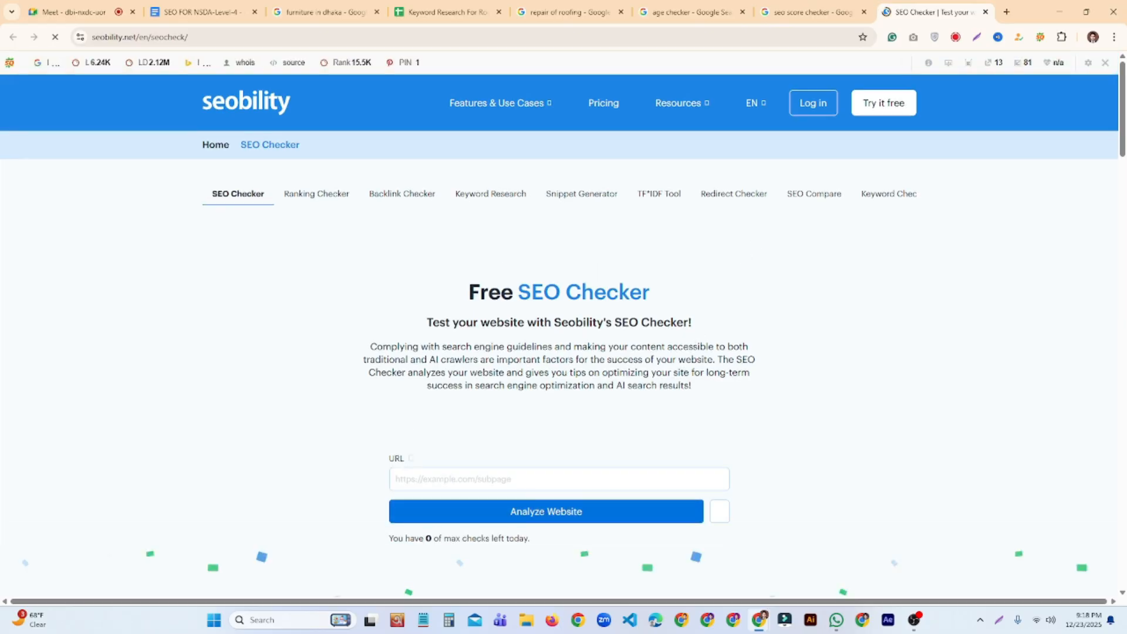
pyautogui.scroll(-1, 521, 411)
pyautogui.click(624, 411)
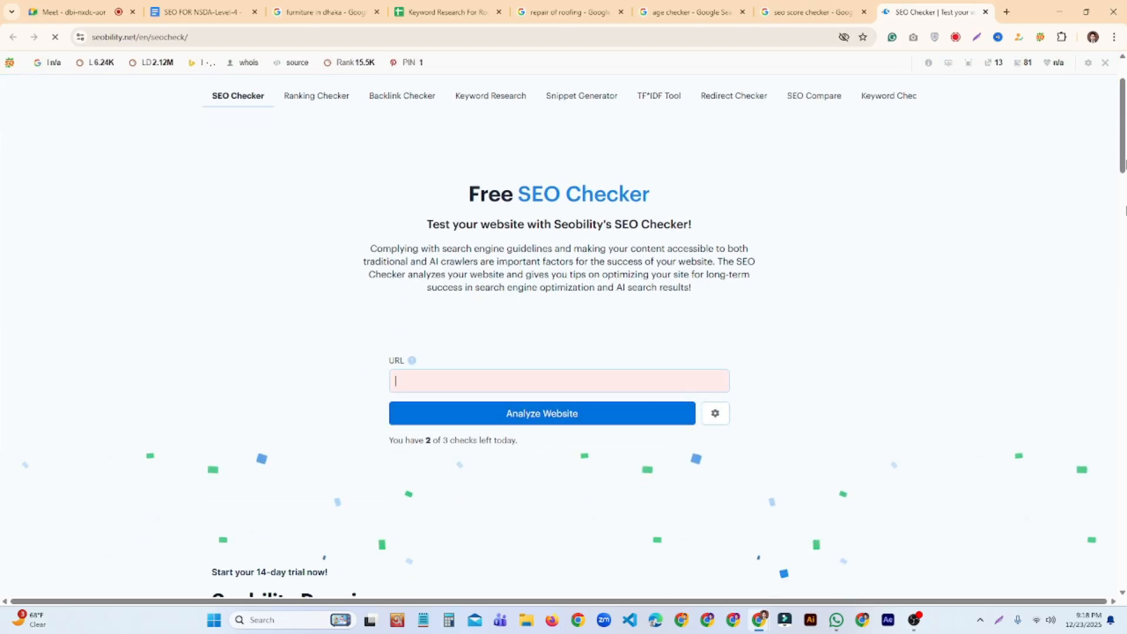
pyautogui.write('https://www.lowes.com/n/how-to/how-to-repair-a-leaky-roof')
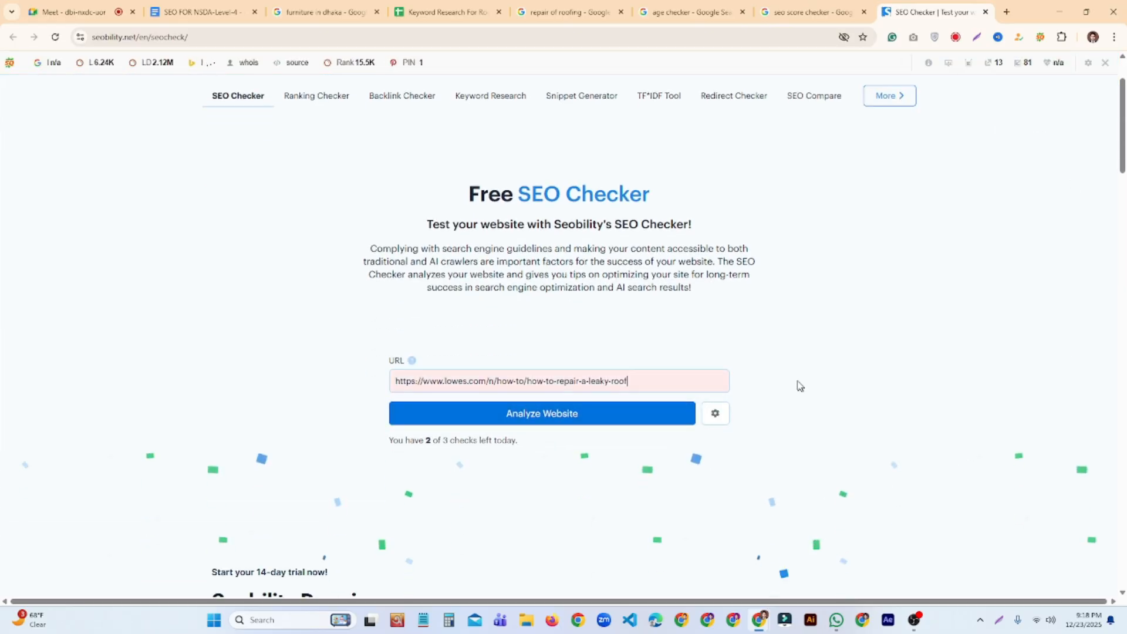
pyautogui.click(592, 422)
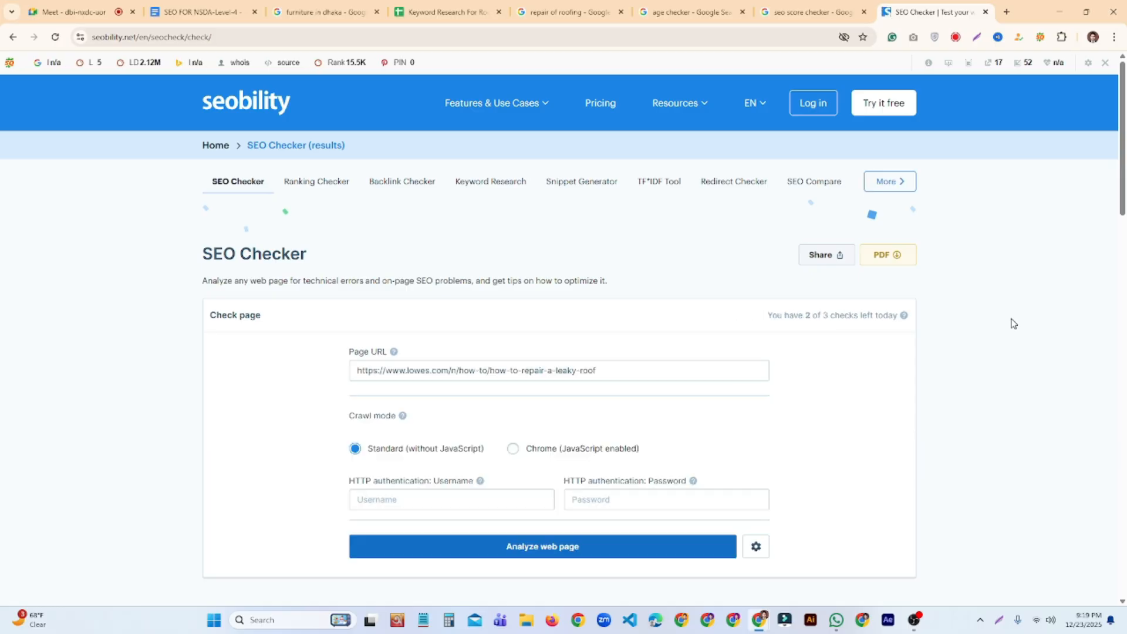
pyautogui.scroll(5, 1014, 320)
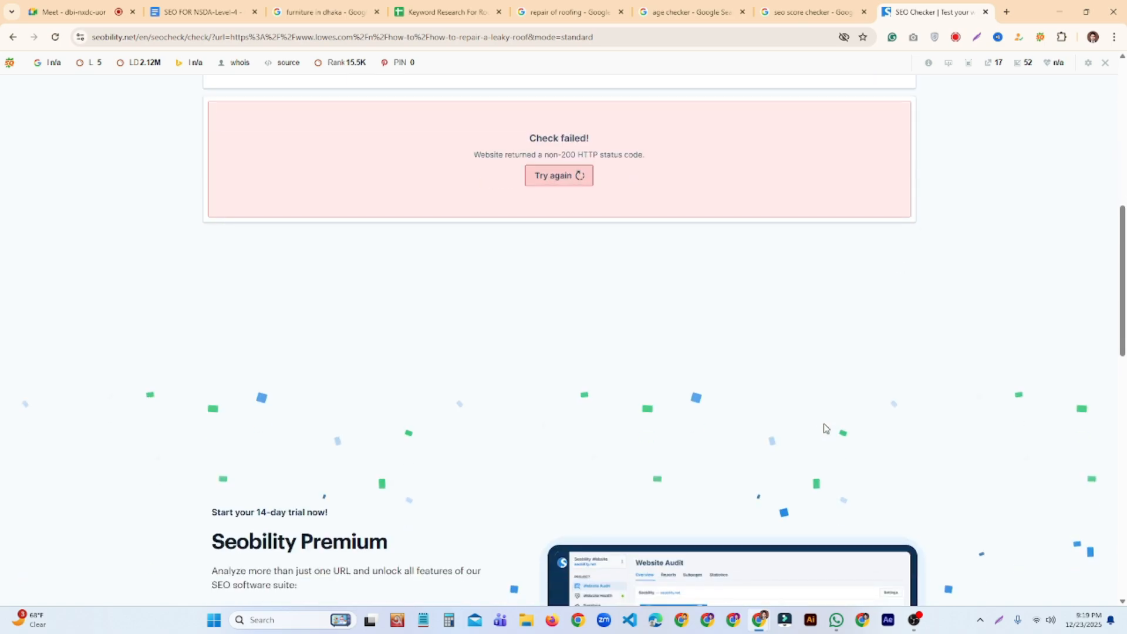
# Open the SEO Site Checkup and Rank Math SEO Analyzer results from the seo score checker search in new tabs
pyautogui.click(811, 13)
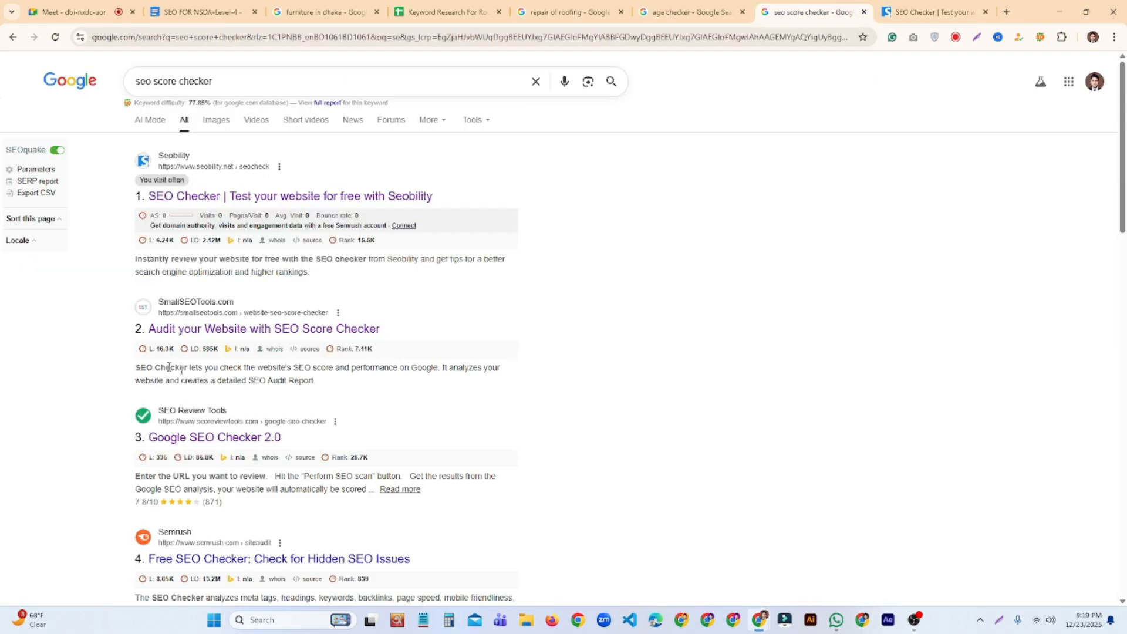
pyautogui.scroll(-3, 229, 387)
pyautogui.scroll(-2, 214, 384)
pyautogui.scroll(-2, 212, 383)
pyautogui.rightClick(272, 489)
pyautogui.click(380, 340)
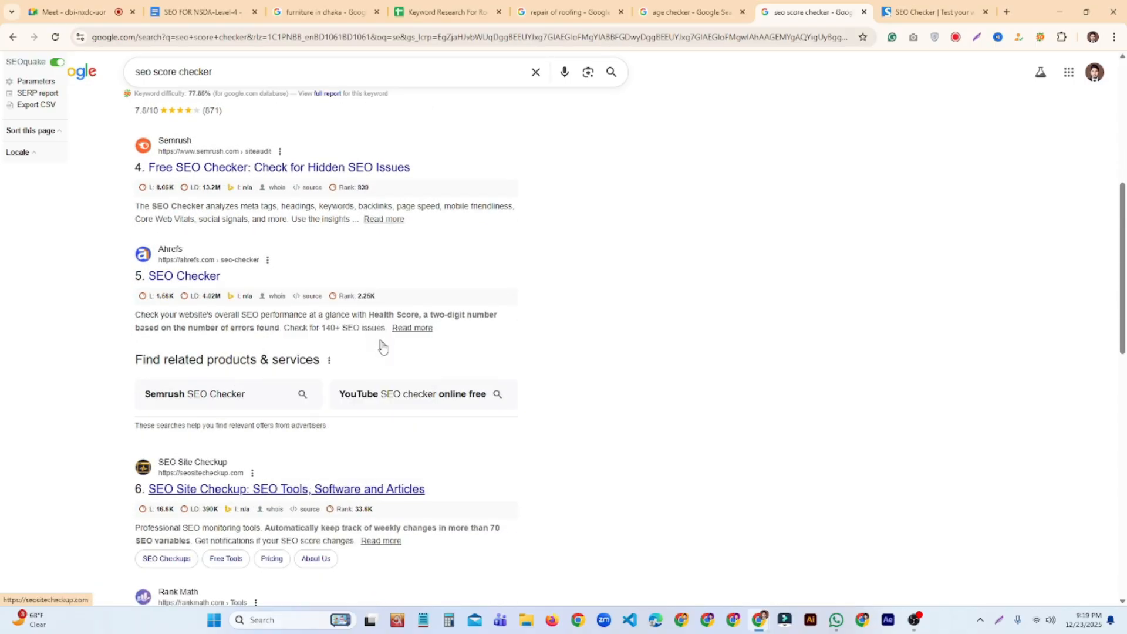
pyautogui.scroll(-3, 381, 345)
pyautogui.rightClick(282, 421)
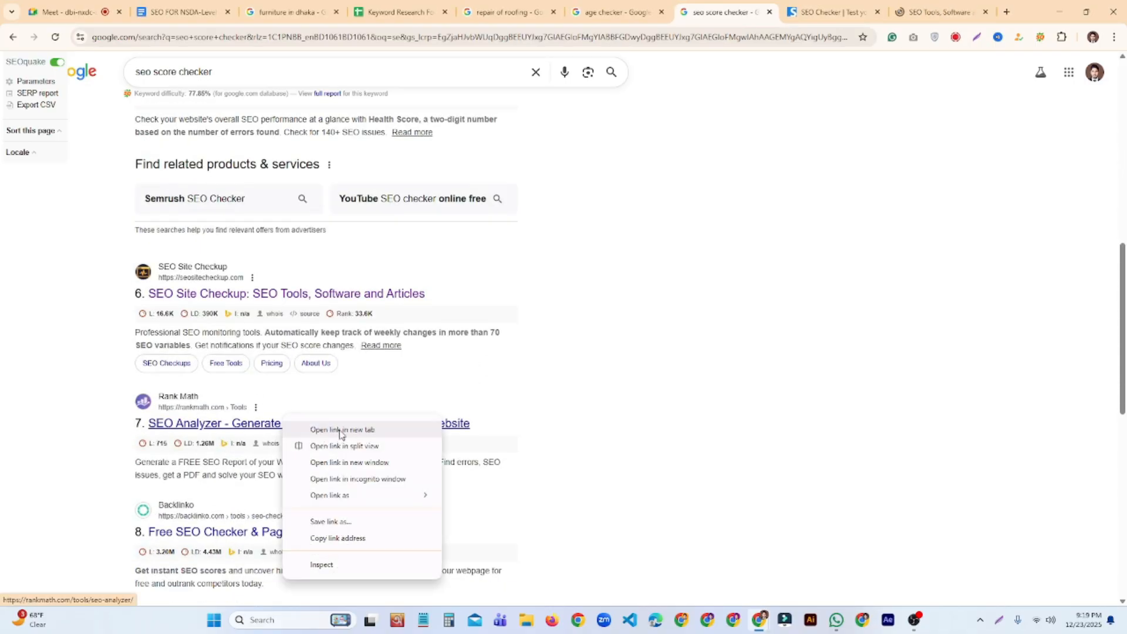
pyautogui.click(338, 430)
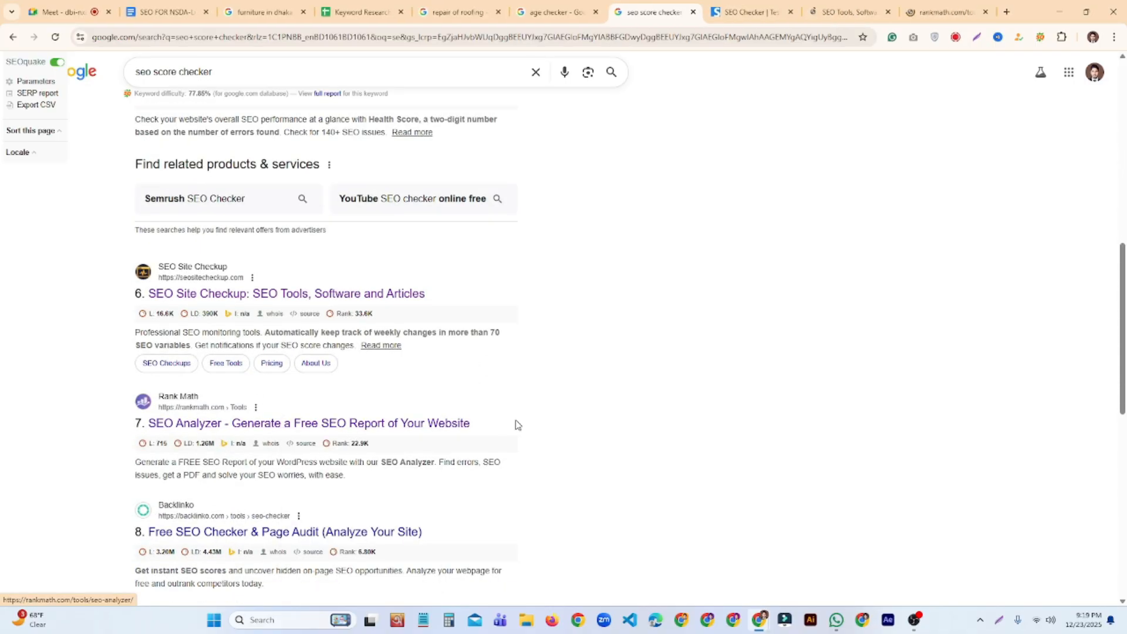
pyautogui.click(865, 10)
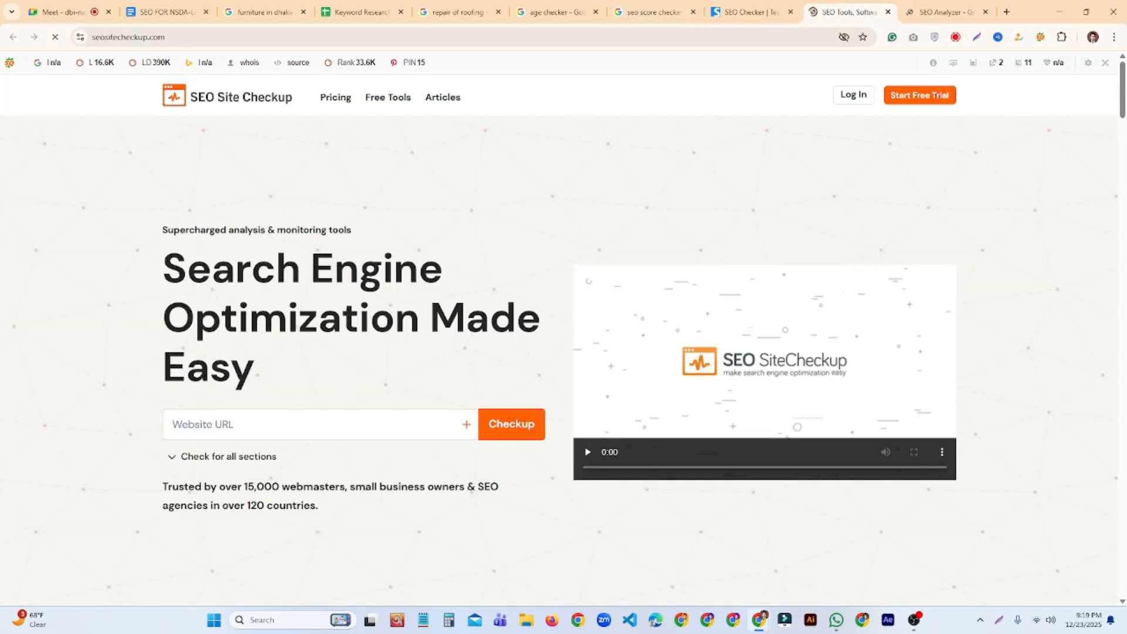
pyautogui.click(337, 428)
pyautogui.write('https://www.lowes.com/n/how-to/how-to-repair-a-leaky-roof')
pyautogui.press('Return')
pyautogui.click(908, 10)
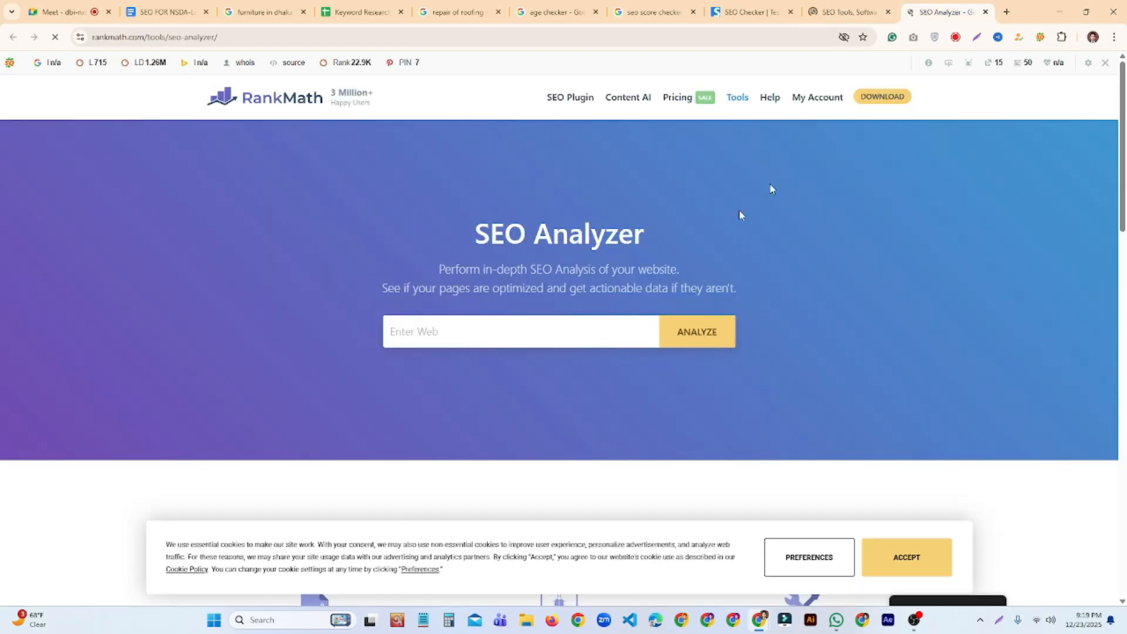
pyautogui.click(438, 331)
pyautogui.write('https://www.lowes.com/n/how-to/how-to-repair-a-leaky-roof')
pyautogui.click(712, 332)
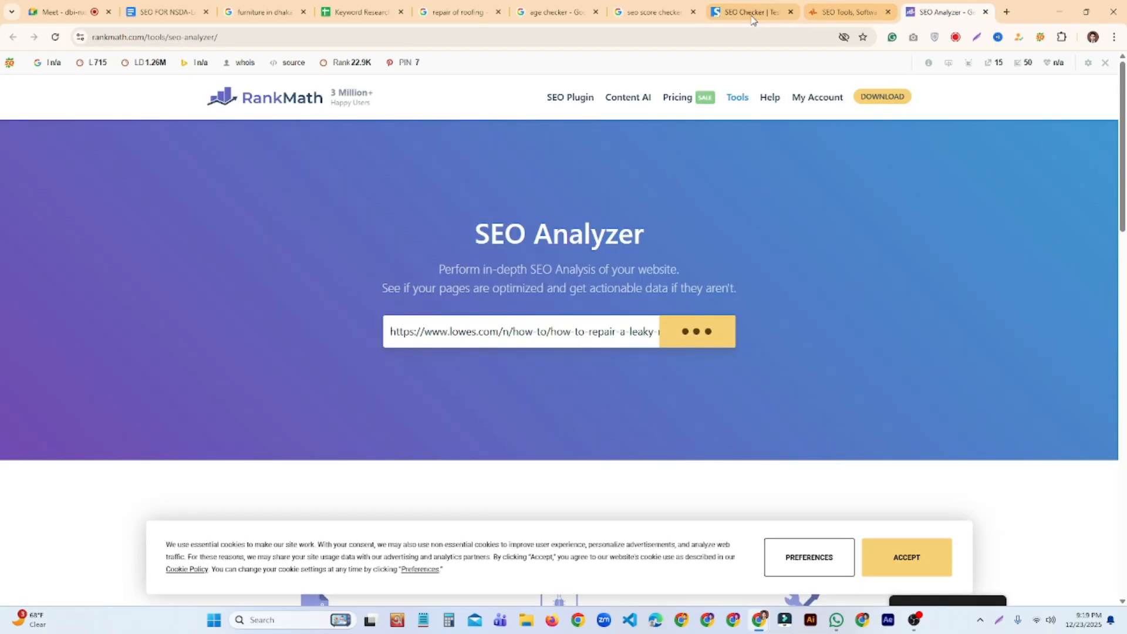
# Examine the check outcome for the Lowe's page in Seobility, SEO Site Checkup and Rank Math
pyautogui.click(753, 11)
pyautogui.scroll(5, 756, 291)
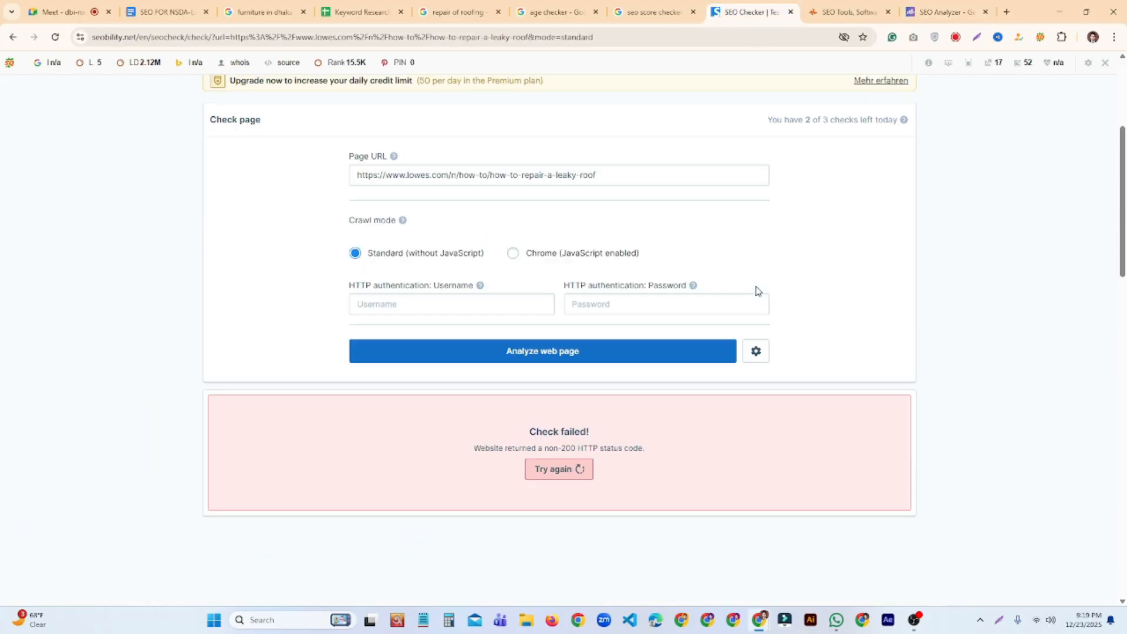
pyautogui.scroll(2, 756, 289)
pyautogui.scroll(-3, 564, 387)
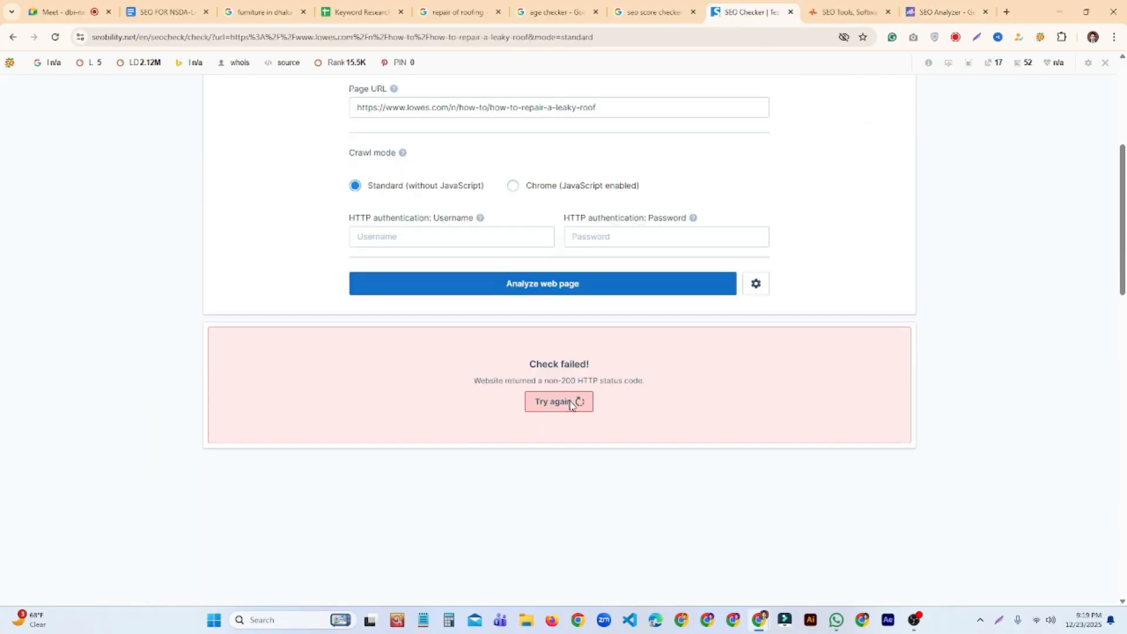
pyautogui.scroll(-1, 571, 405)
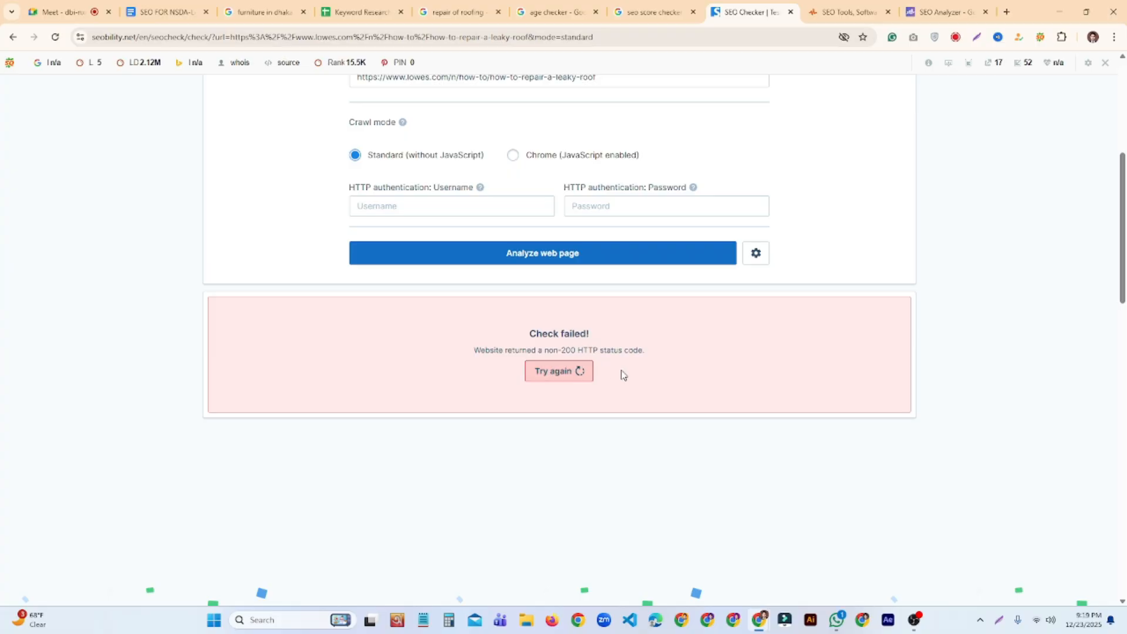
pyautogui.scroll(5, 637, 375)
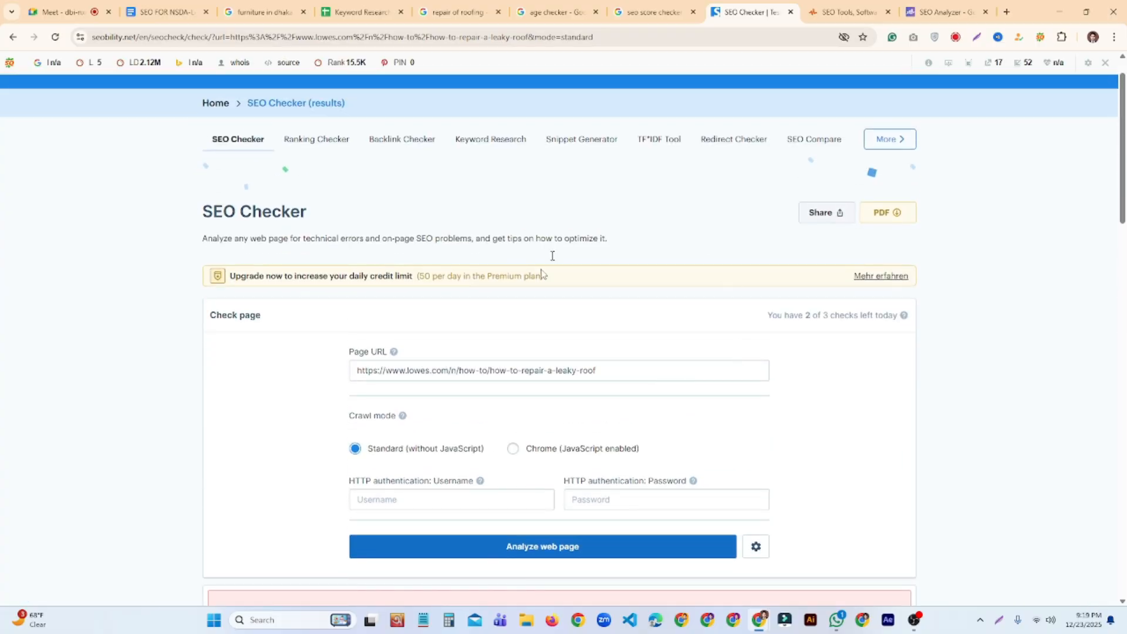
pyautogui.scroll(-2, 513, 364)
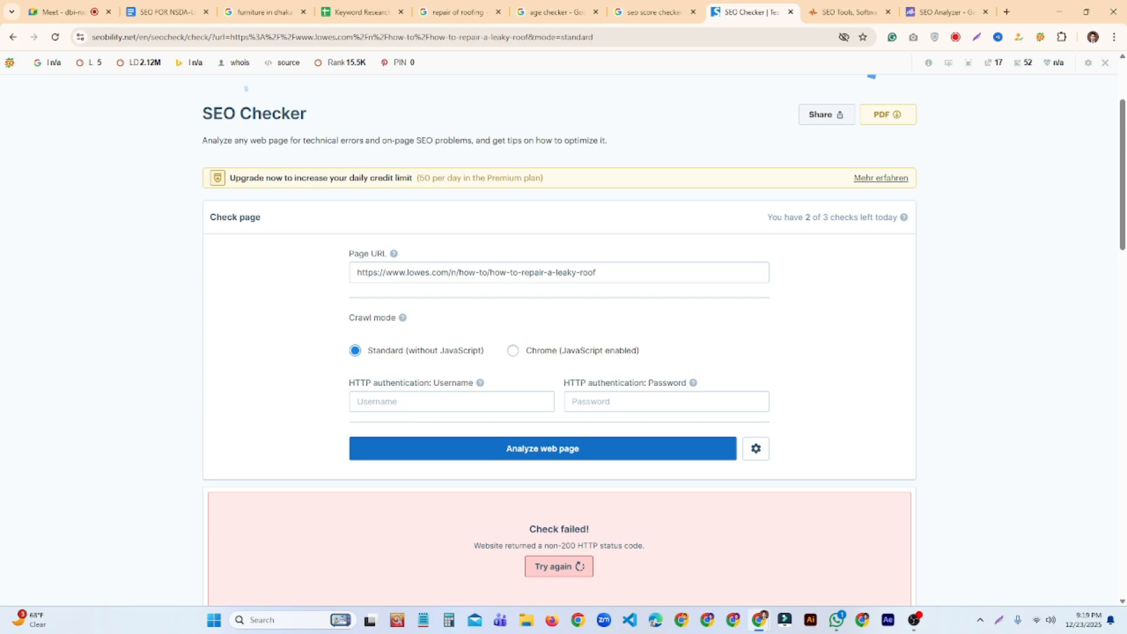
pyautogui.click(845, 12)
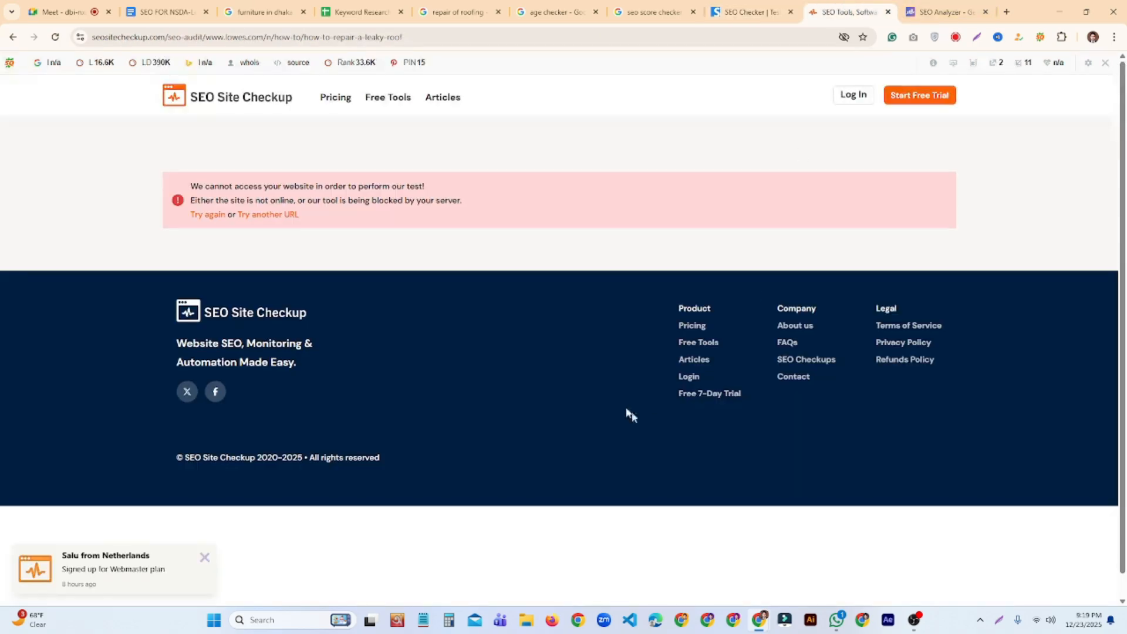
pyautogui.click(944, 12)
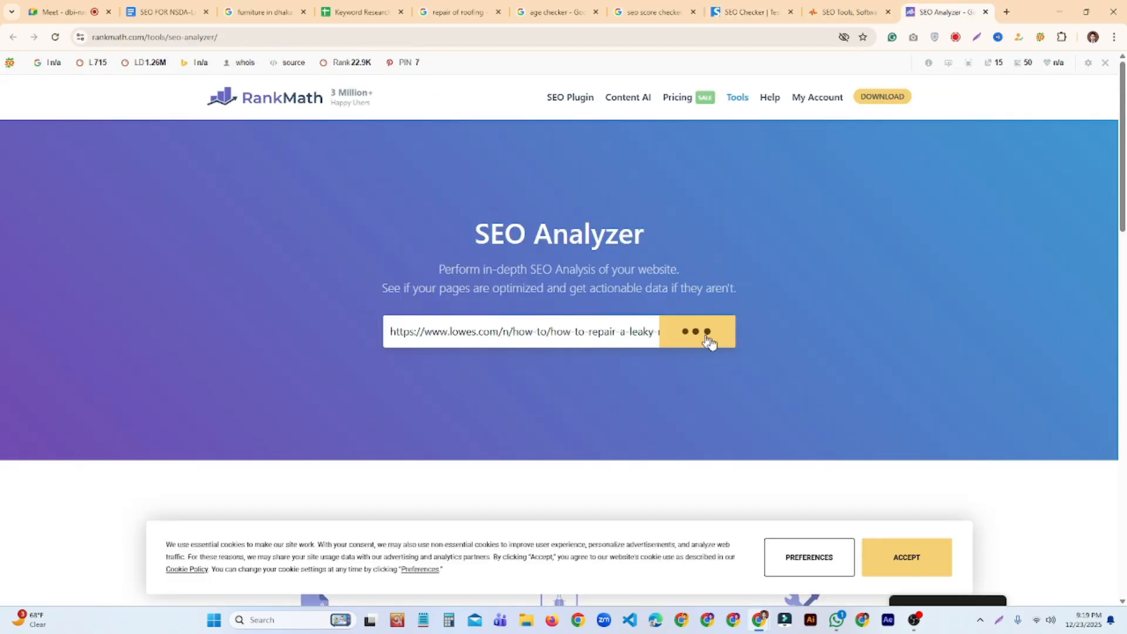
pyautogui.scroll(-3, 733, 348)
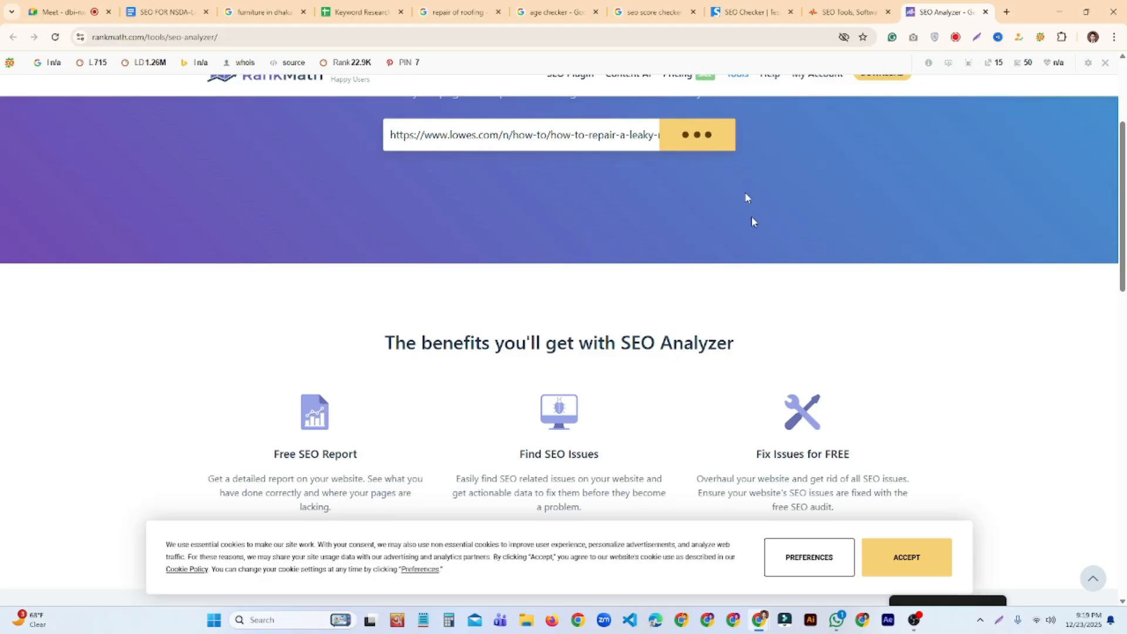
pyautogui.click(725, 13)
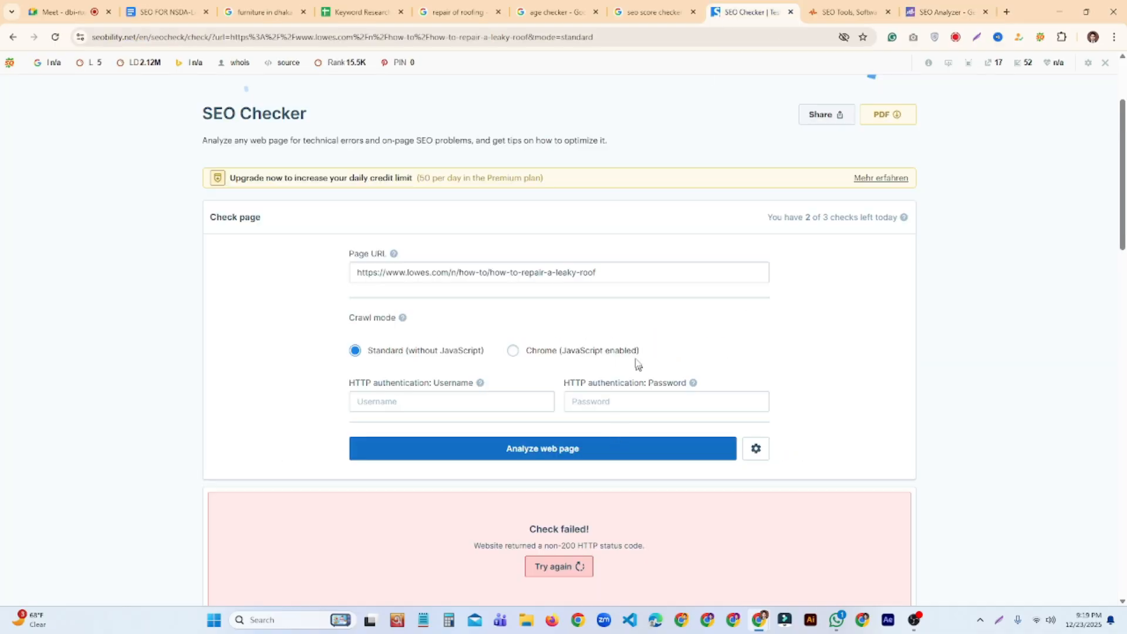
pyautogui.click(483, 278)
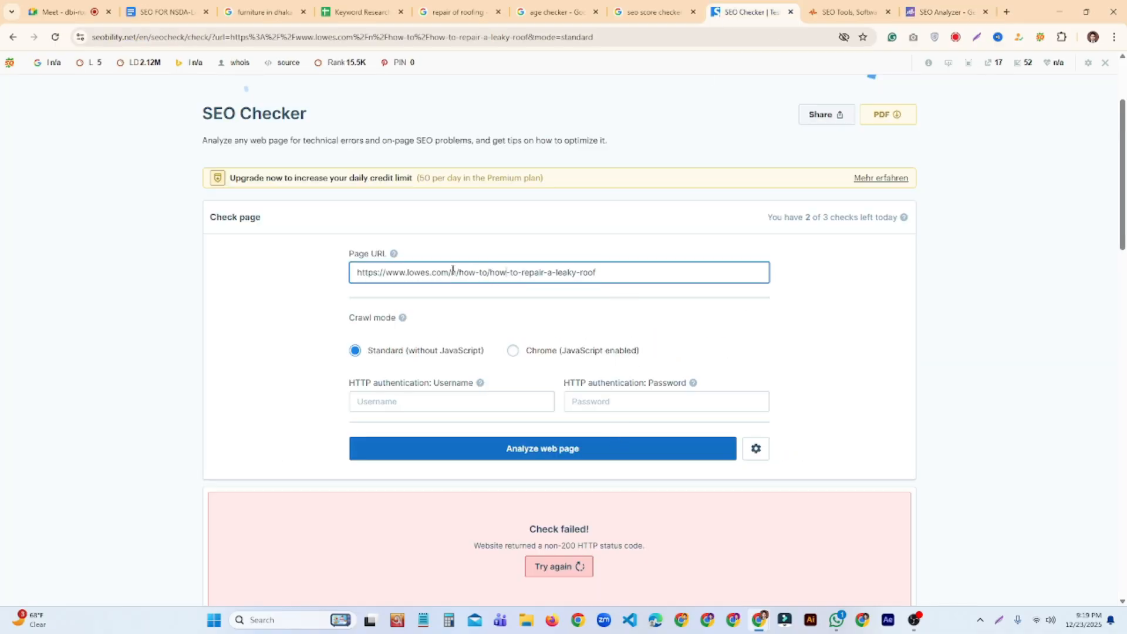
pyautogui.moveTo(463, 270); pyautogui.dragTo(597, 272)
pyautogui.press('BackSpace')
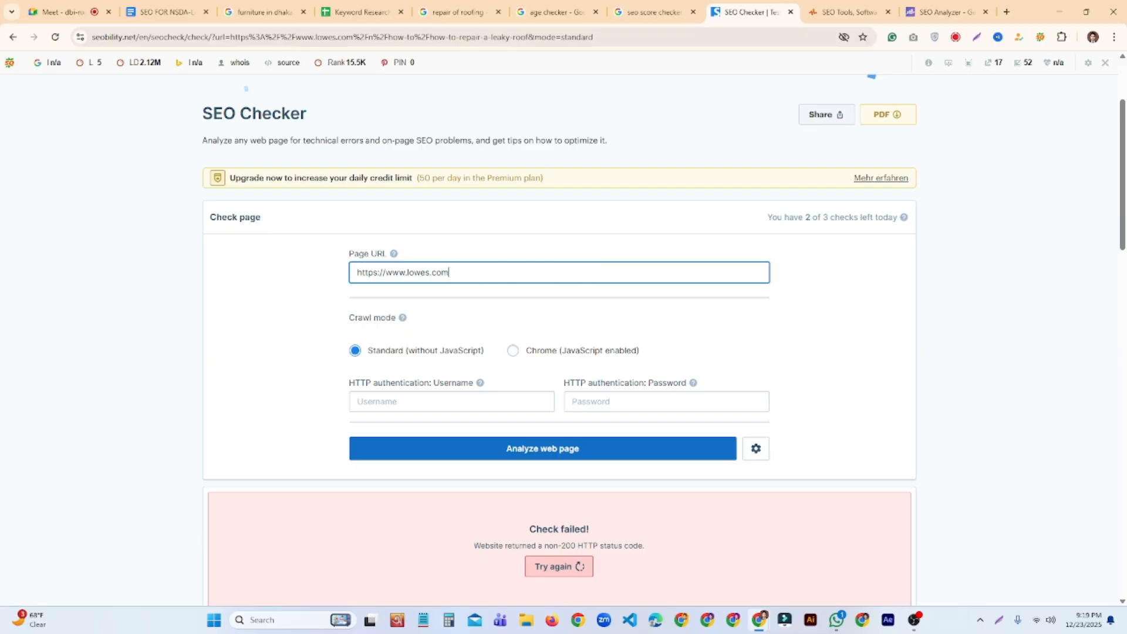
pyautogui.click(510, 456)
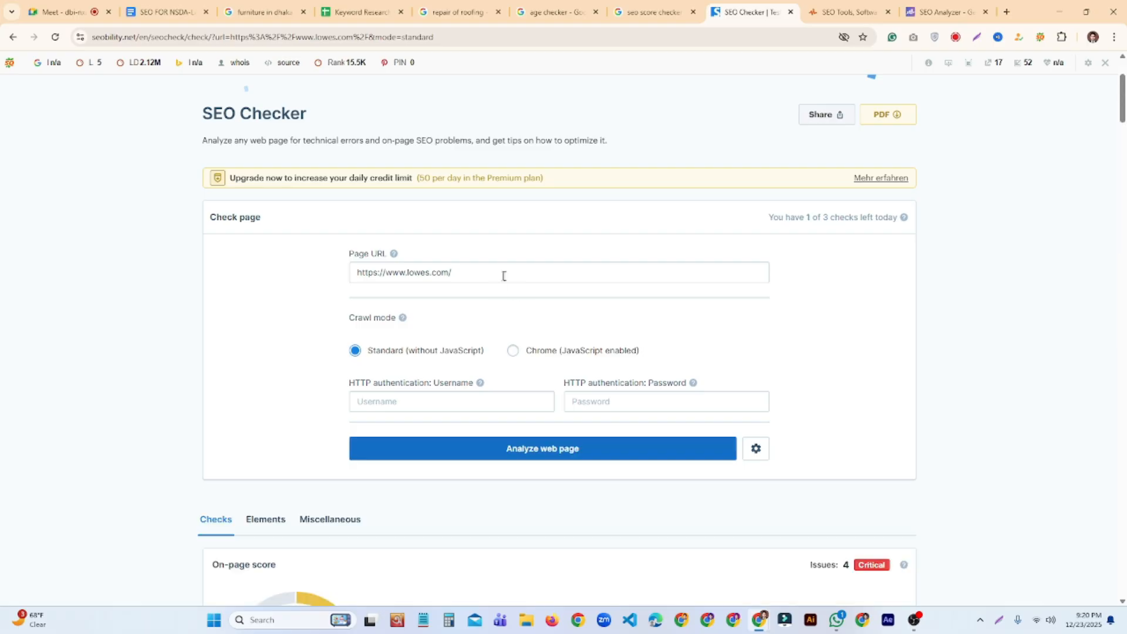
pyautogui.scroll(-5, 581, 446)
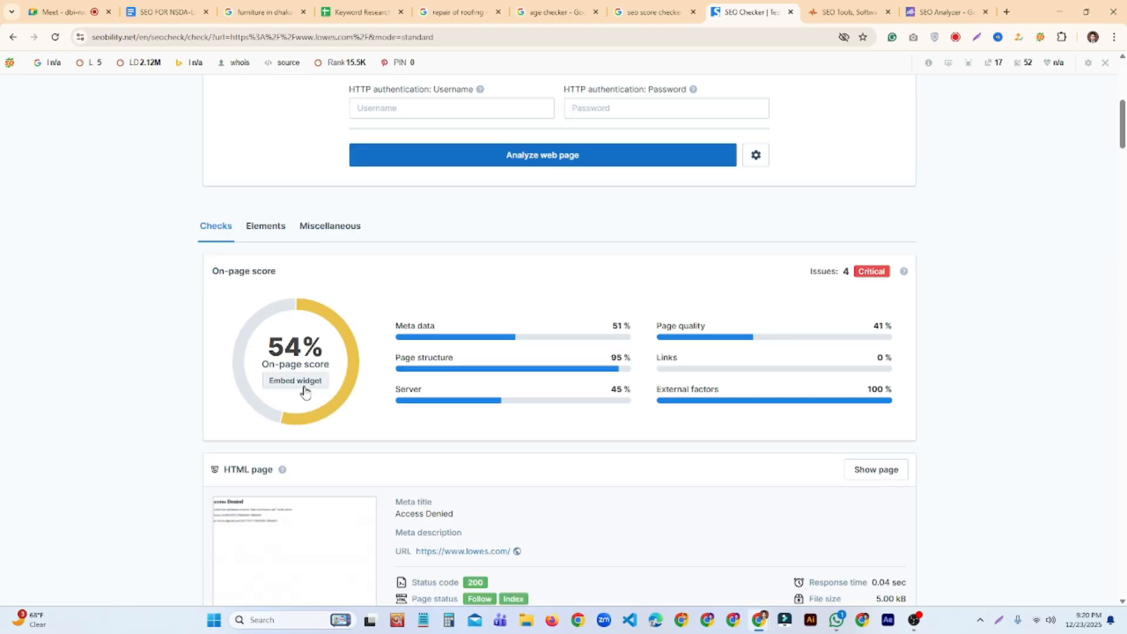
# Compare the Lowe's results across the three SEO checkers and enter 54Y as the SEO score in row 14 of the Competitor Analysis sheet
pyautogui.click(848, 12)
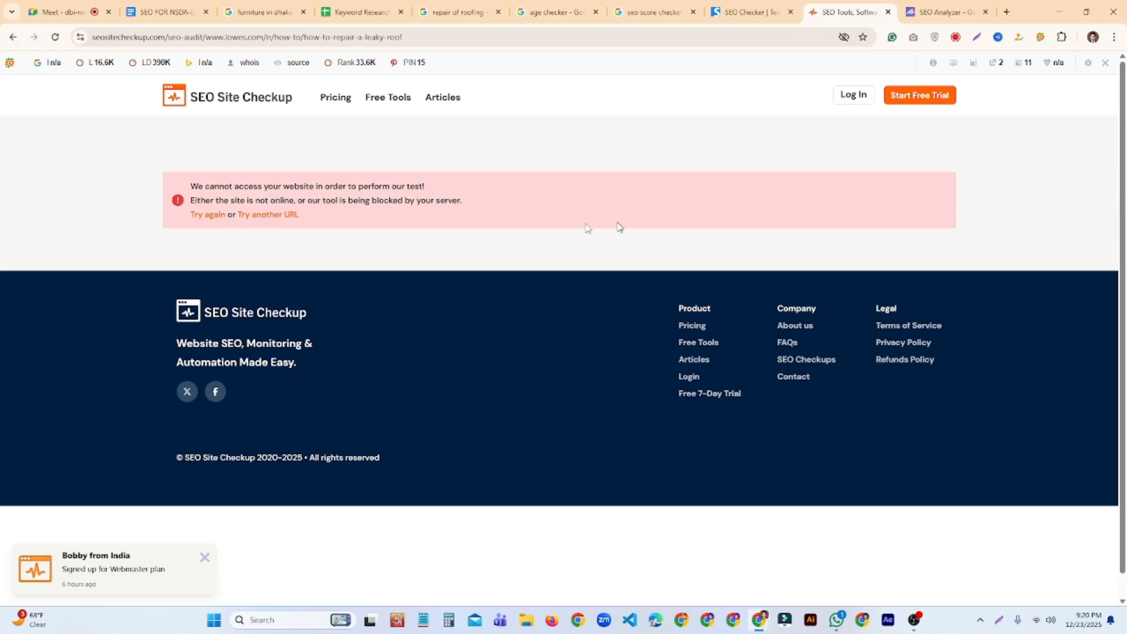
pyautogui.scroll(-1, 664, 170)
pyautogui.hotkey('ctrl', 'Tab')
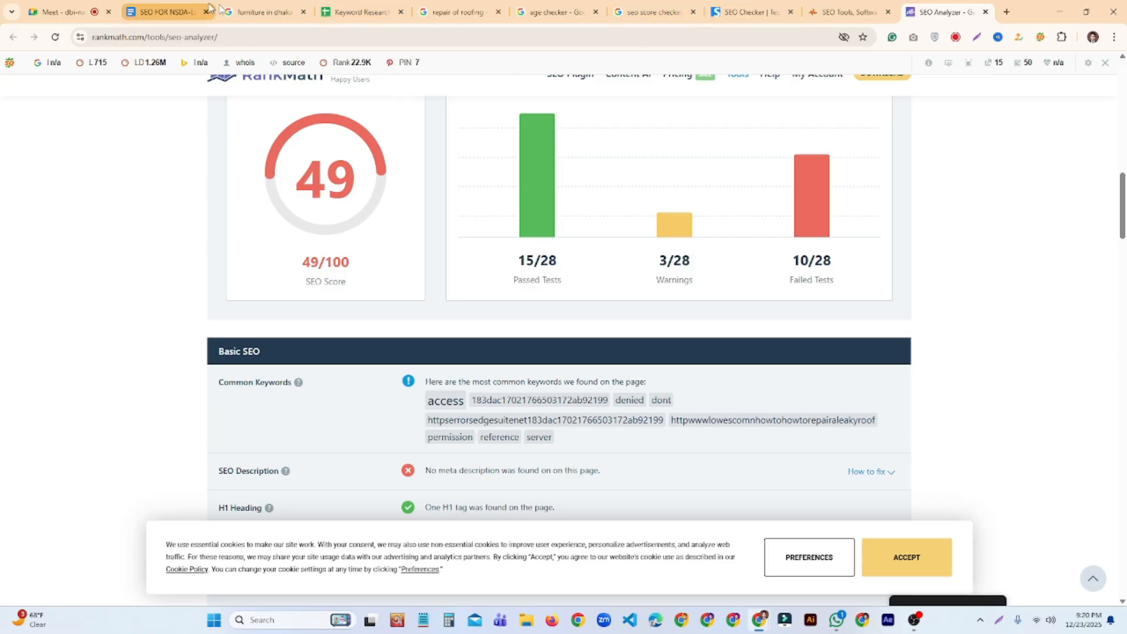
pyautogui.click(843, 18)
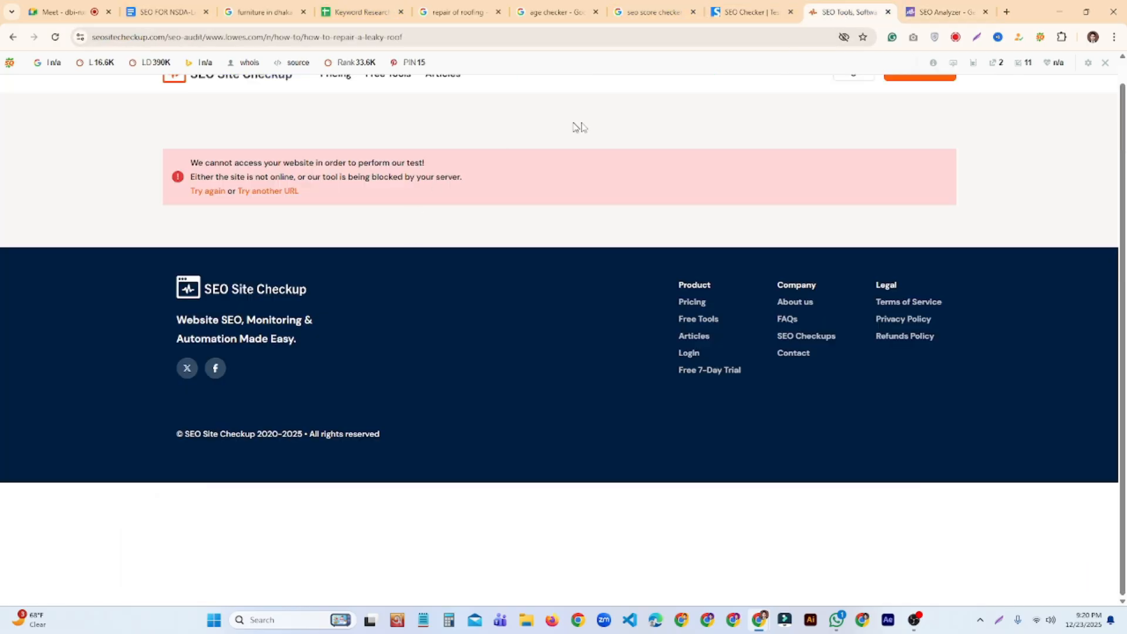
pyautogui.hotkey('ctrl', 'shift', 'Tab')
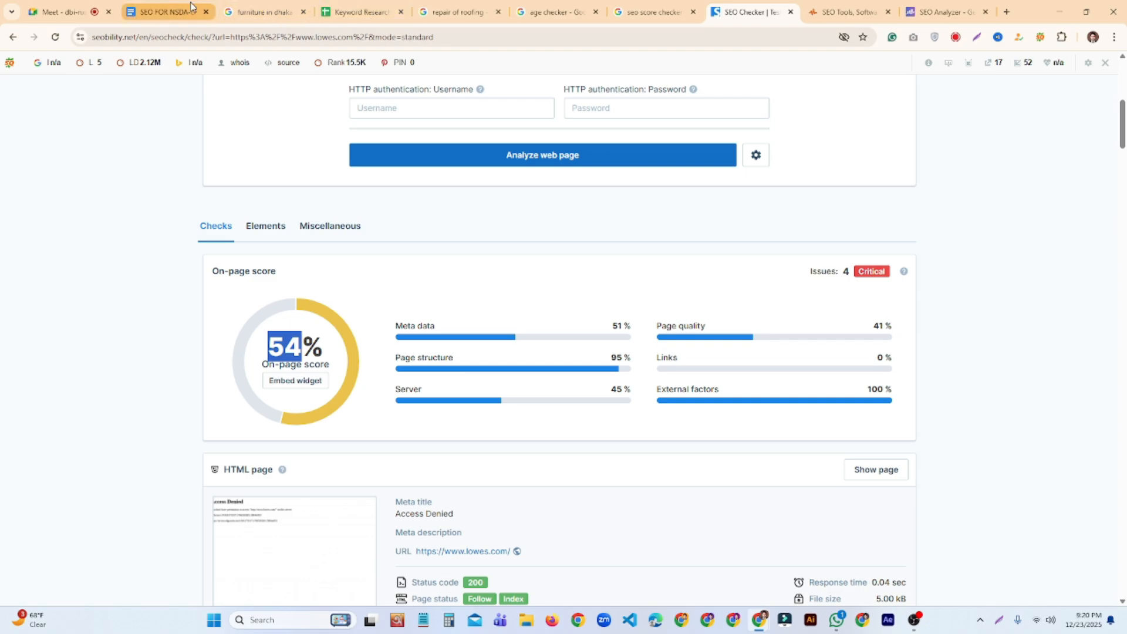
pyautogui.click(361, 12)
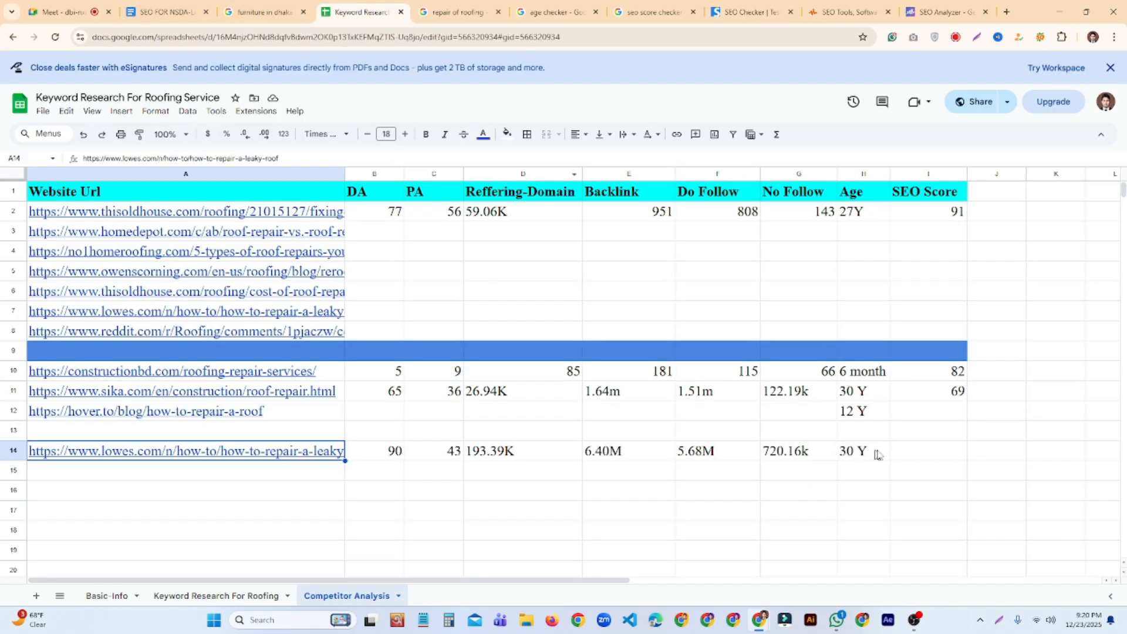
pyautogui.click(908, 453)
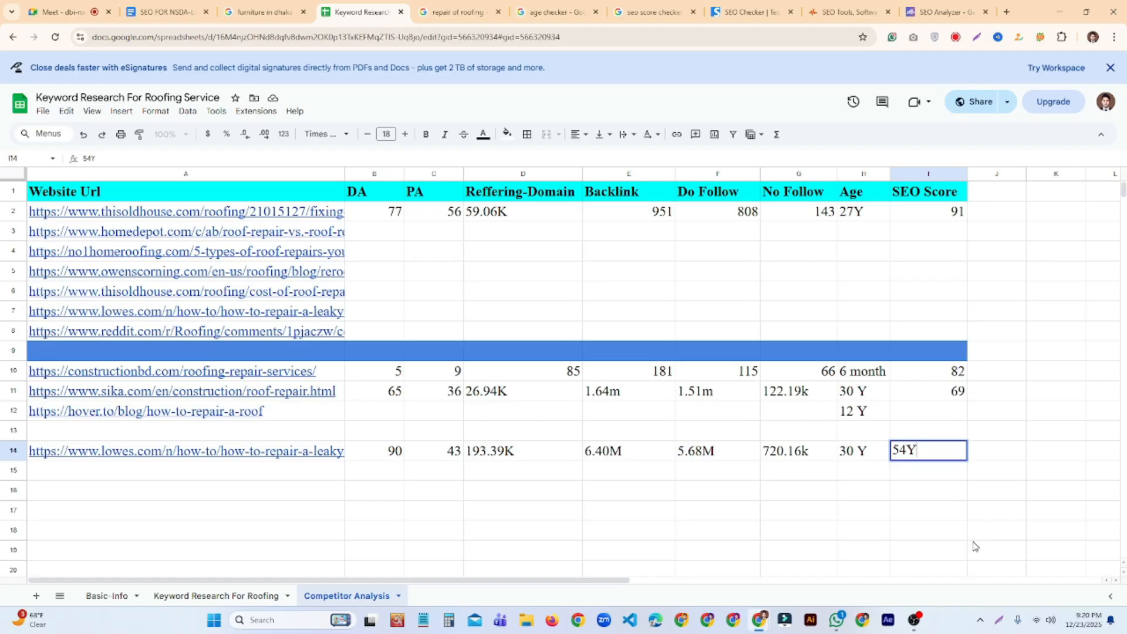
# Switch to the Google Meet call and bring up the OBS recording window
pyautogui.click(65, 12)
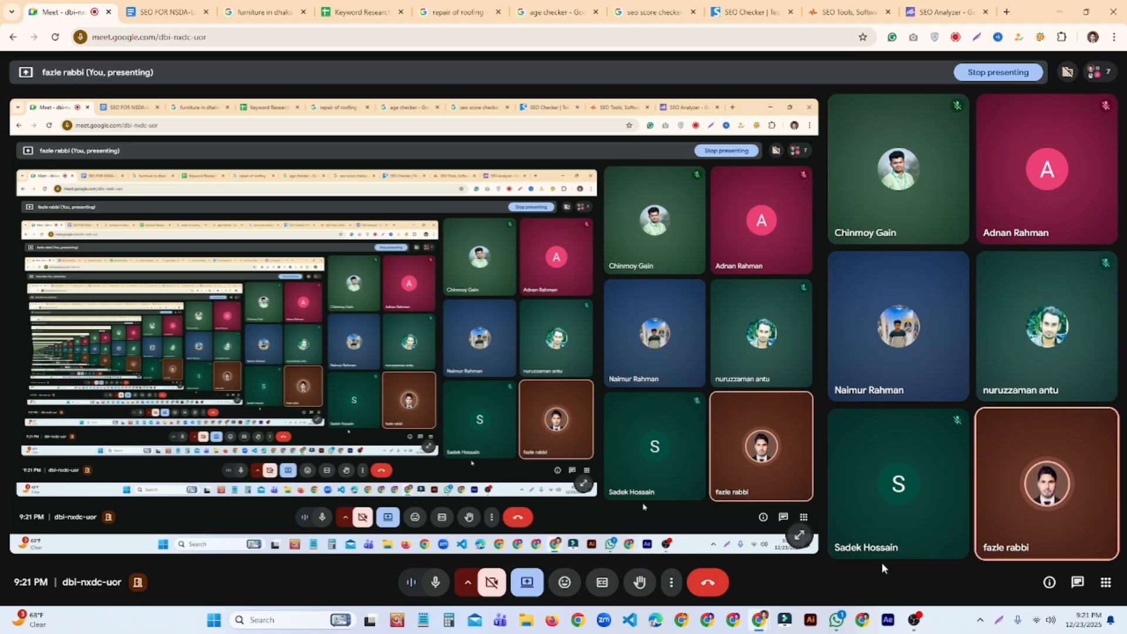
pyautogui.click(913, 619)
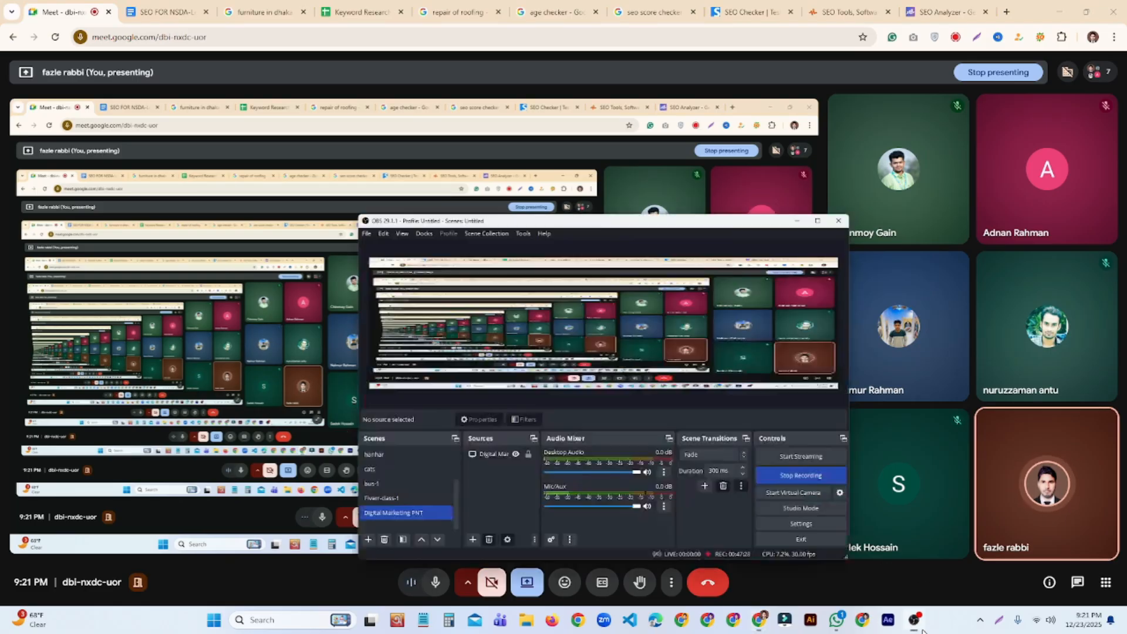